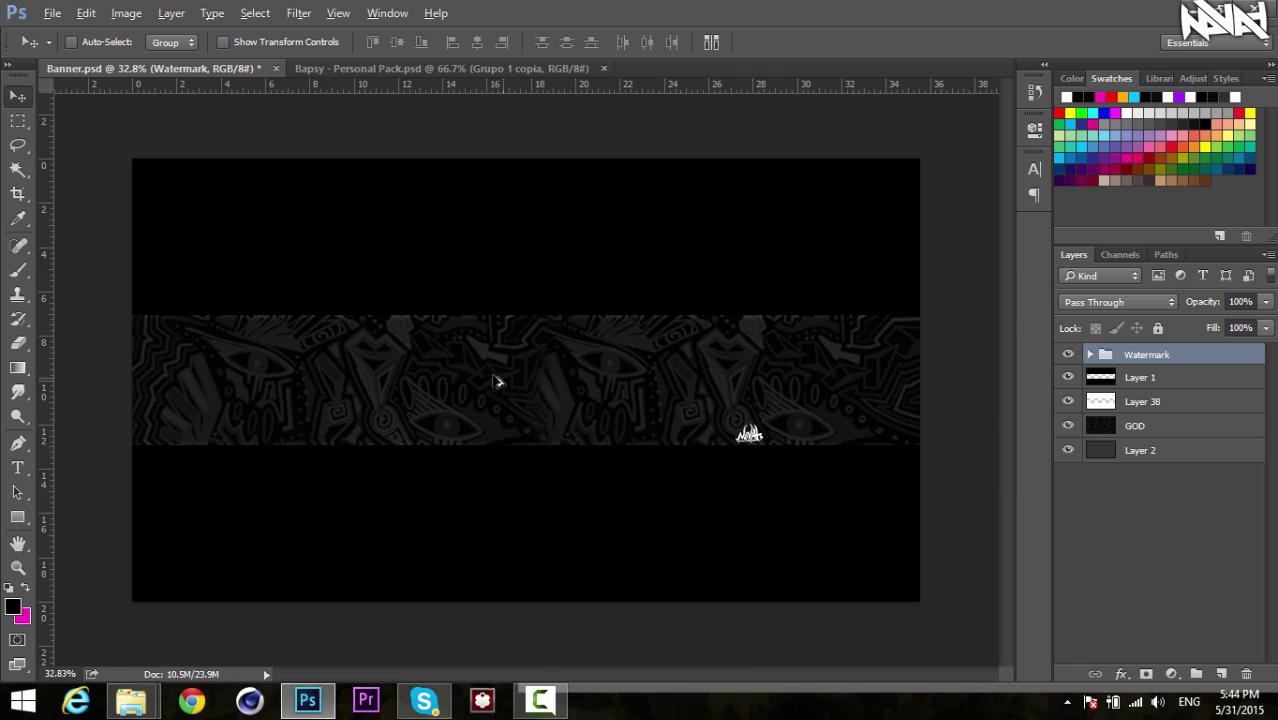
Darken the GOD artwork layer with Hue/Saturation, setting its lightness to -45
scroll(496, 380, "up", 3)
scroll(496, 380, "down", 3)
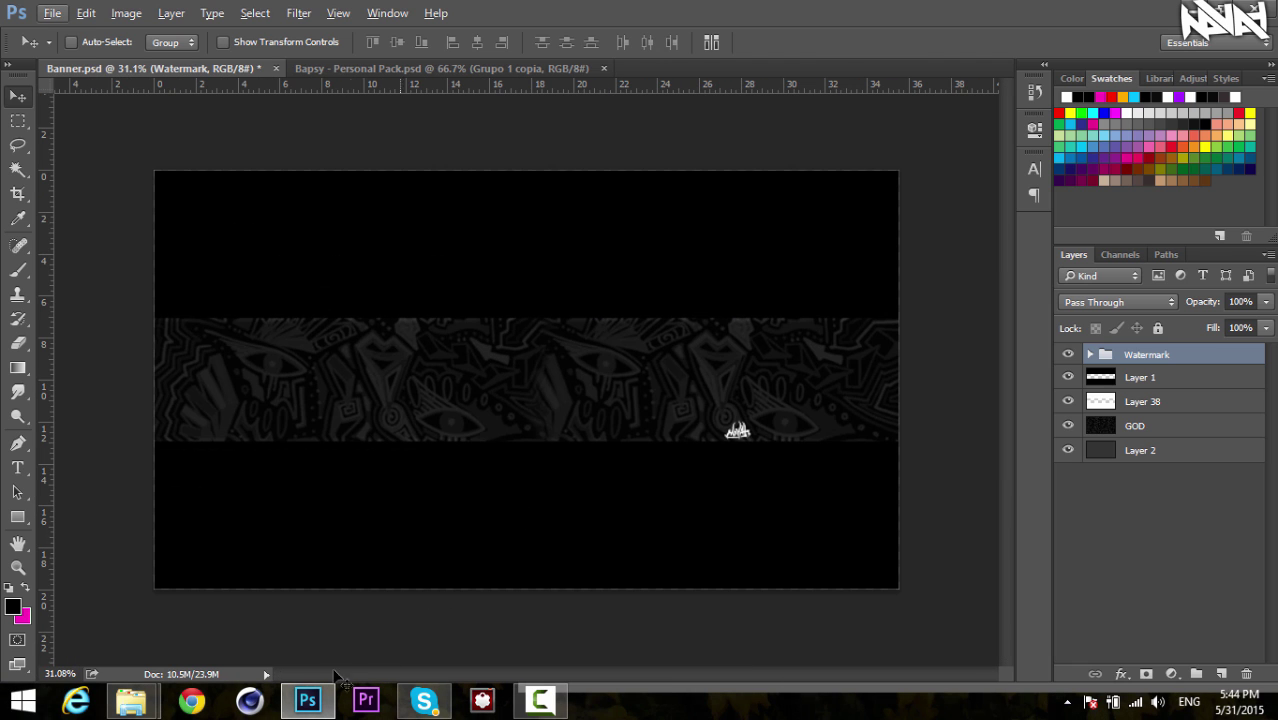
scroll(437, 402, "up", 2)
scroll(437, 402, "down", 1)
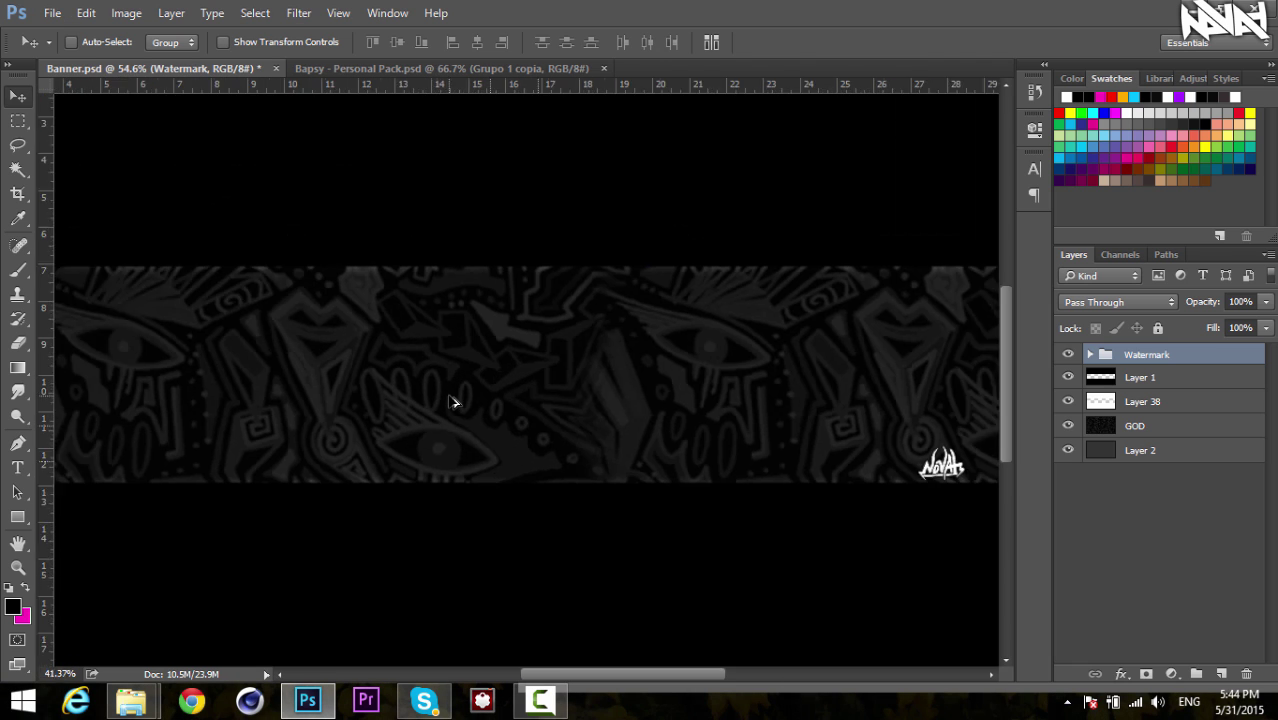
left_click(1170, 427)
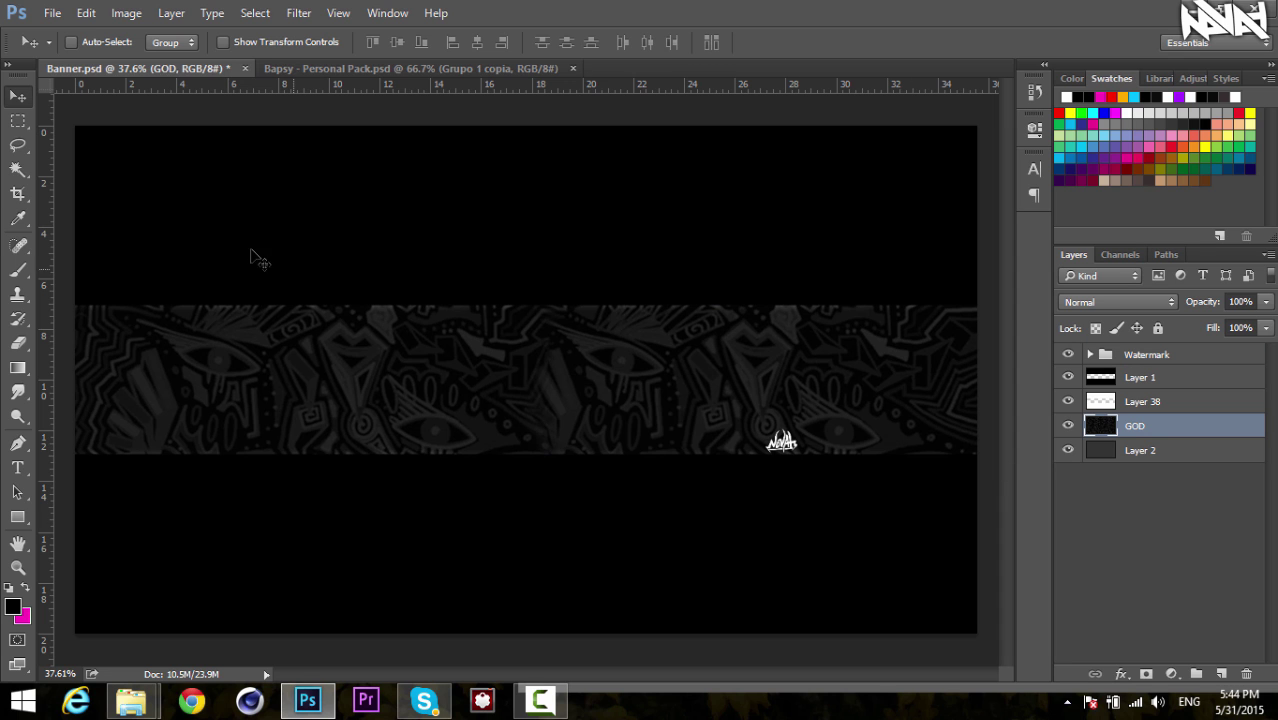
left_click(127, 13)
mouse_move(194, 63)
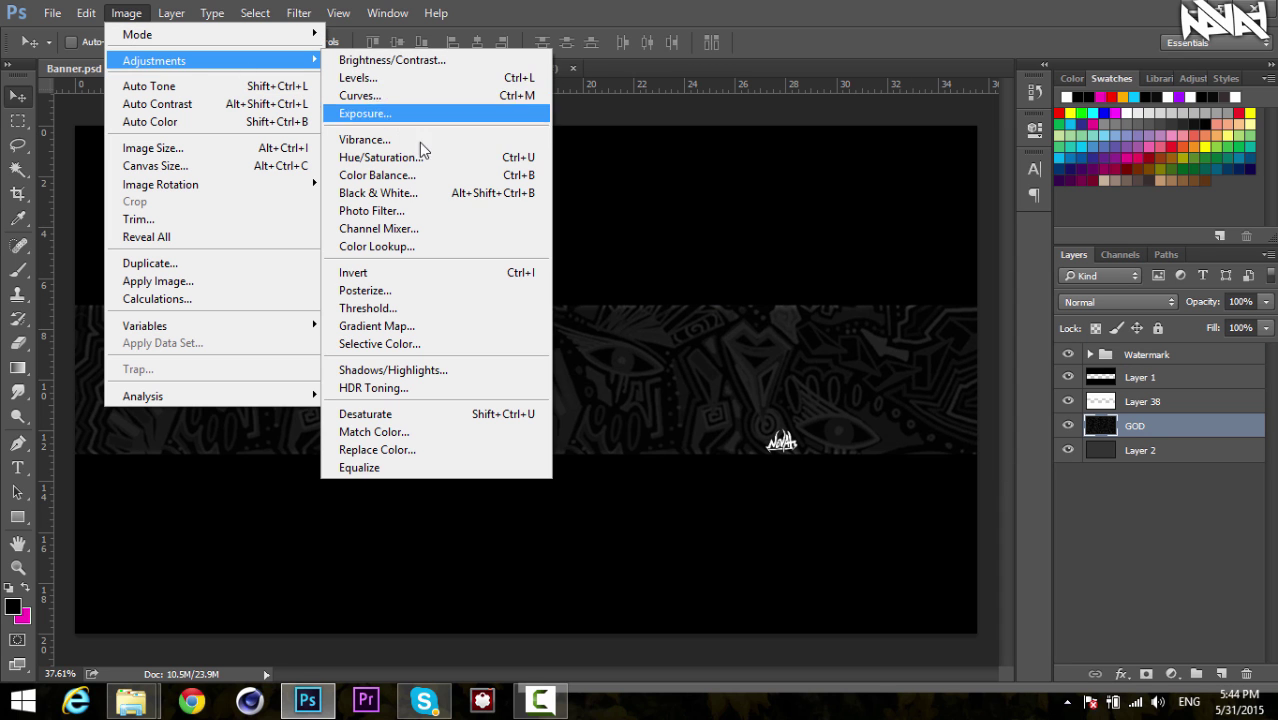
left_click(420, 157)
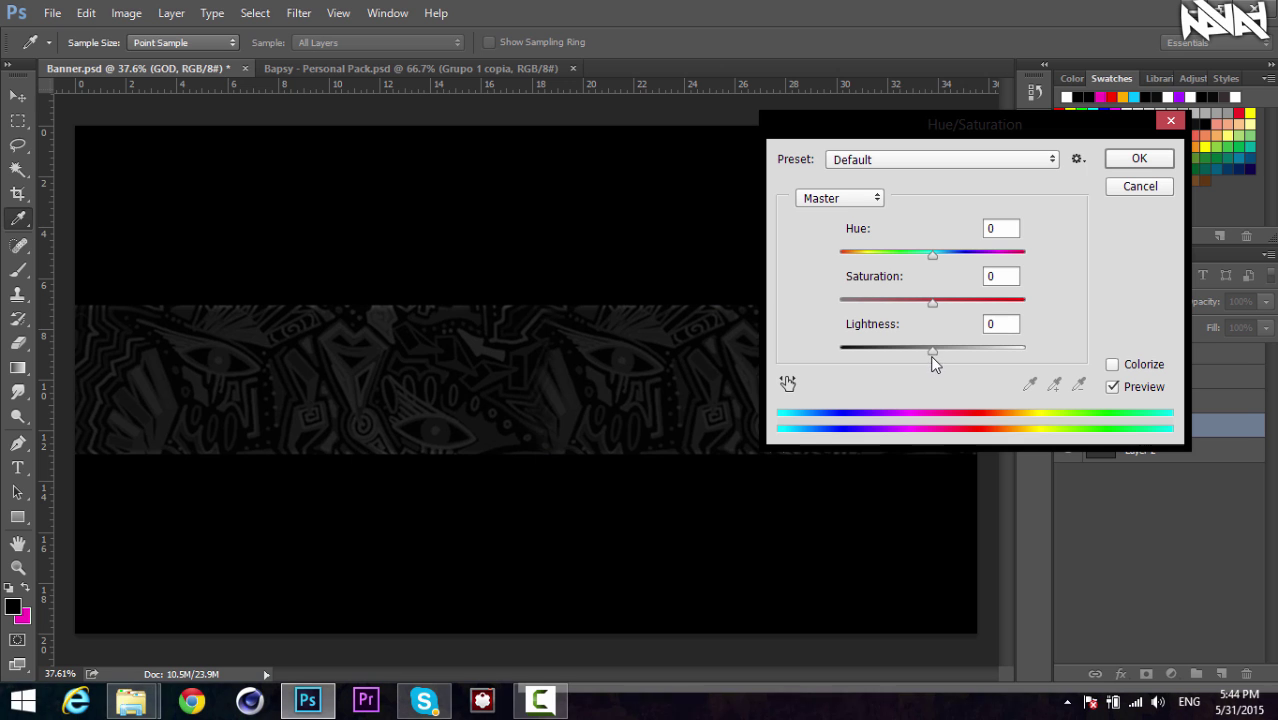
left_click_drag(932, 351, 889, 352)
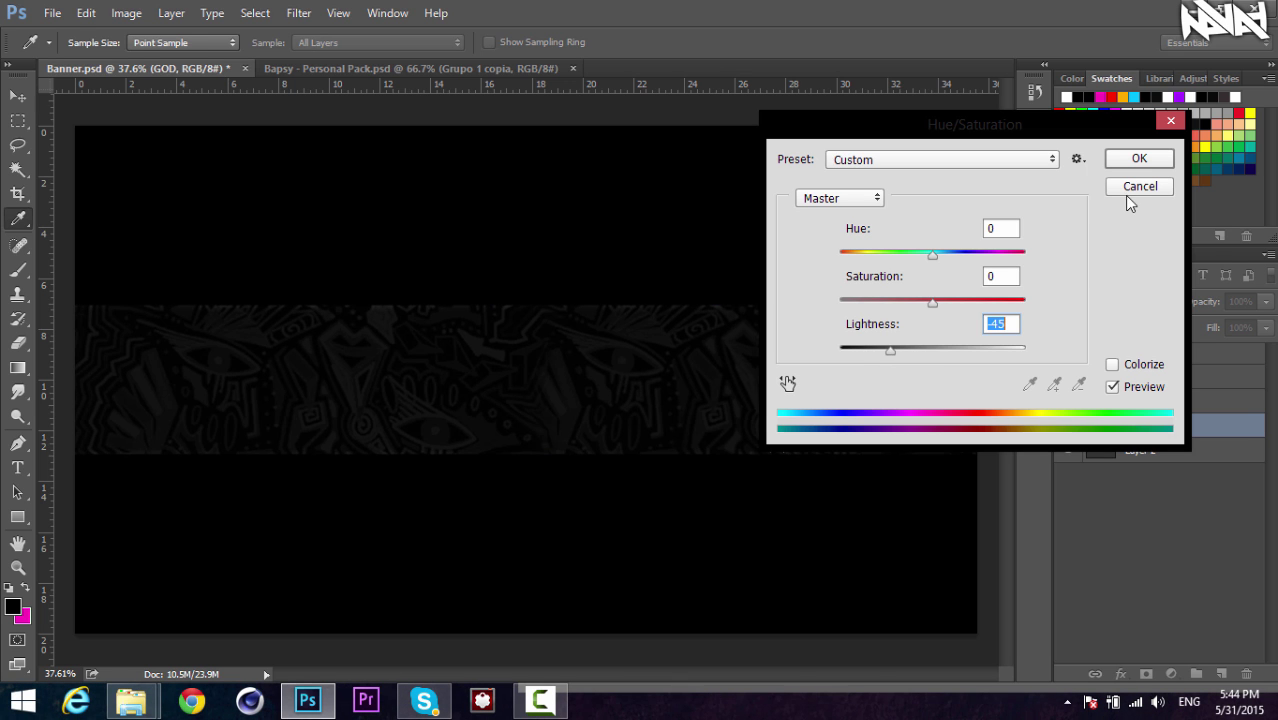
key("Return")
Examine the banner artwork and preview the Capa 171 layer in the Bapsy - Personal Pack document
scroll(580, 375, "up", 3)
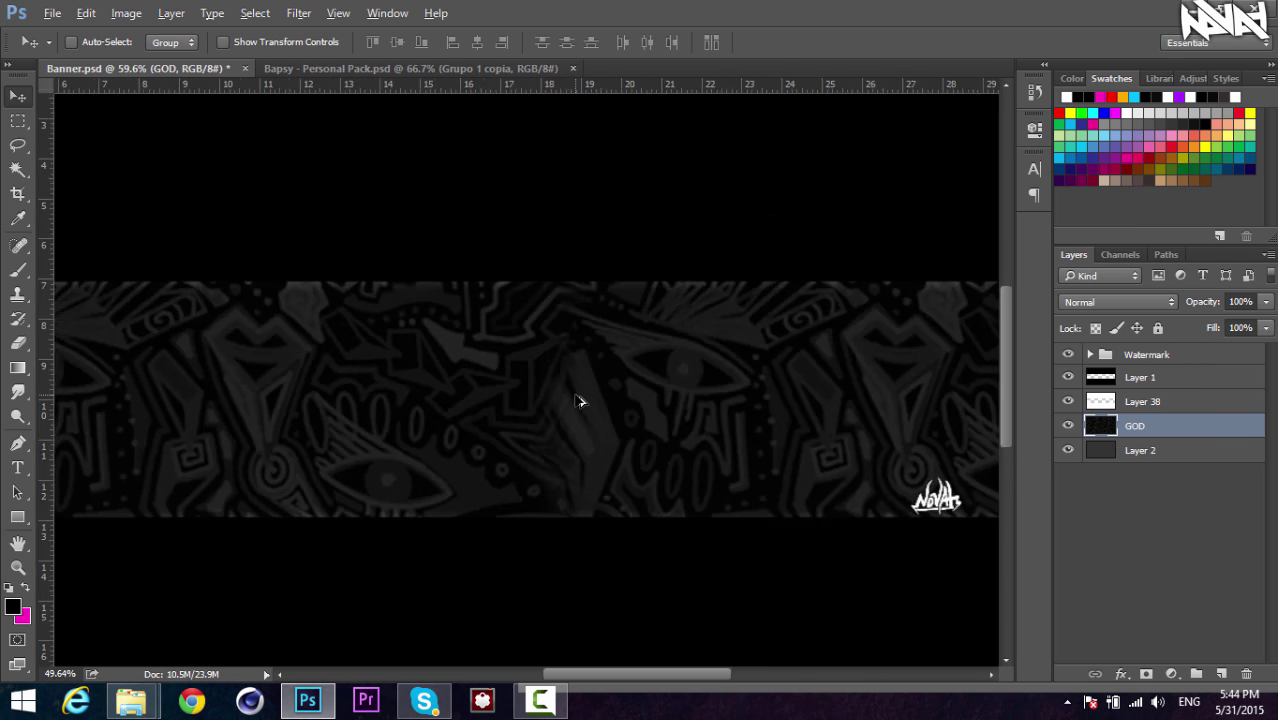
scroll(580, 401, "down", 3)
scroll(580, 400, "up", 2)
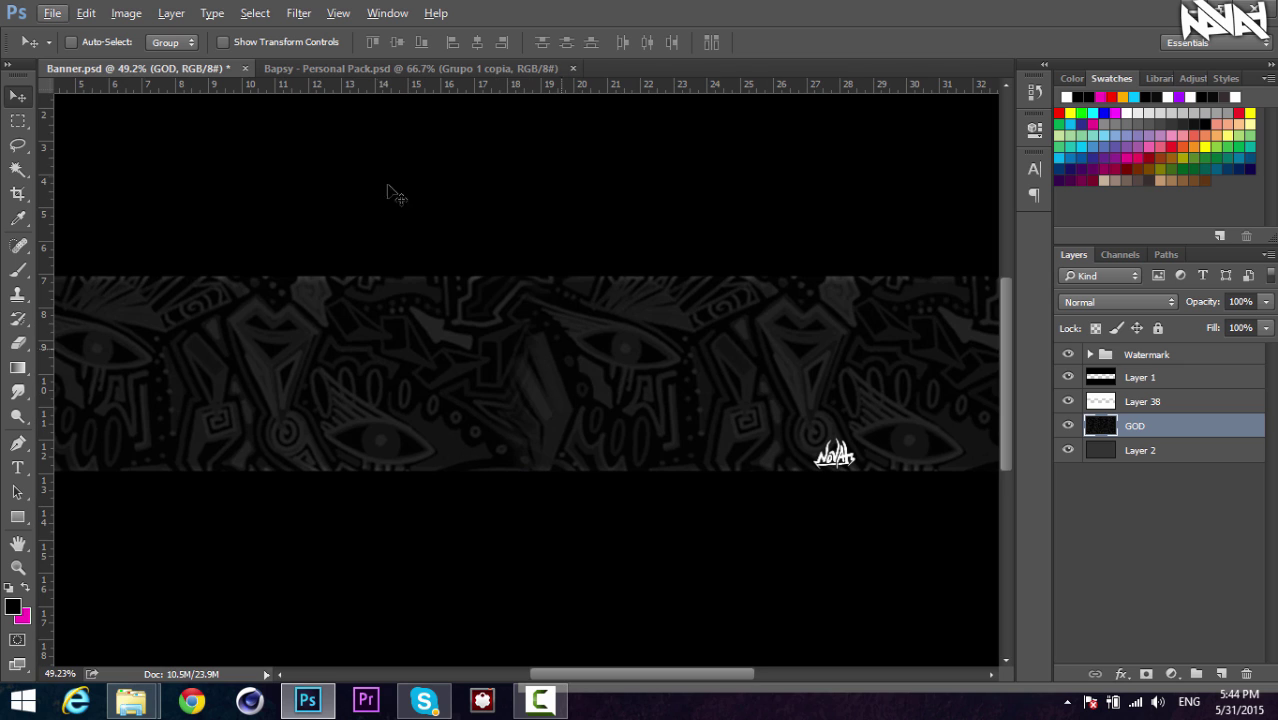
left_click(399, 66)
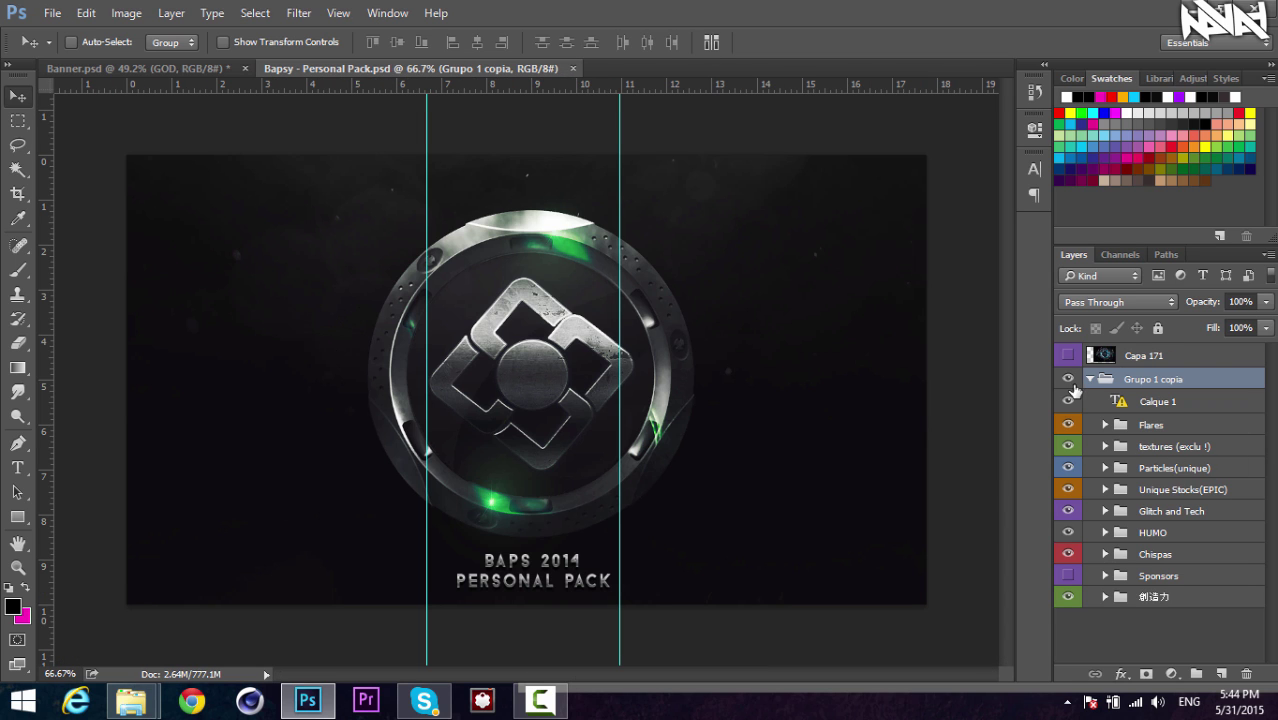
left_click(1089, 379)
left_click(1089, 379)
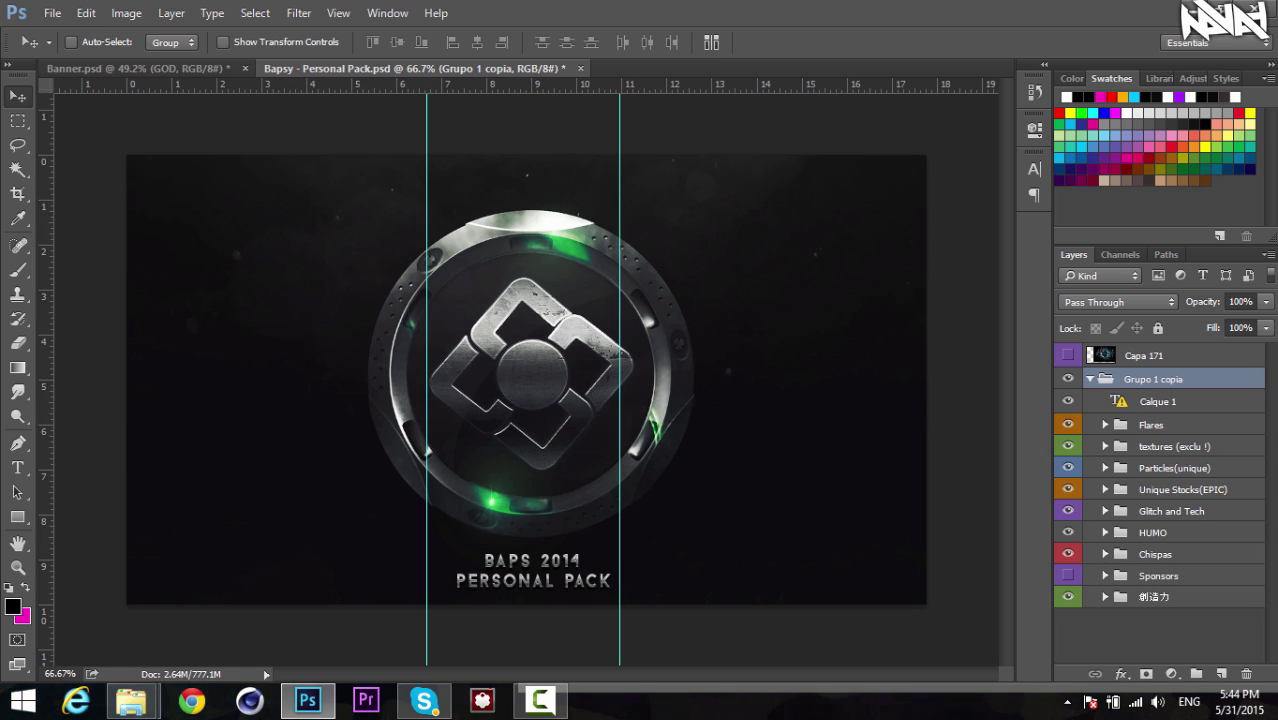
left_click(1068, 358)
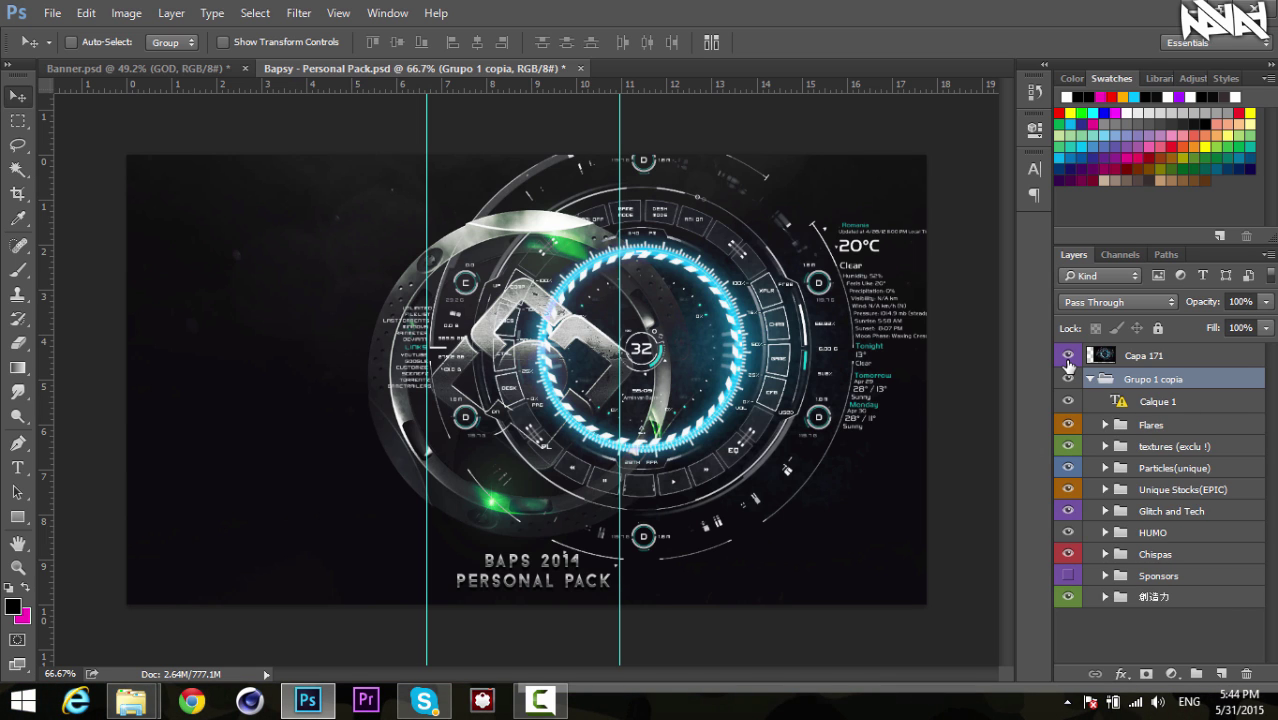
left_click(1068, 357)
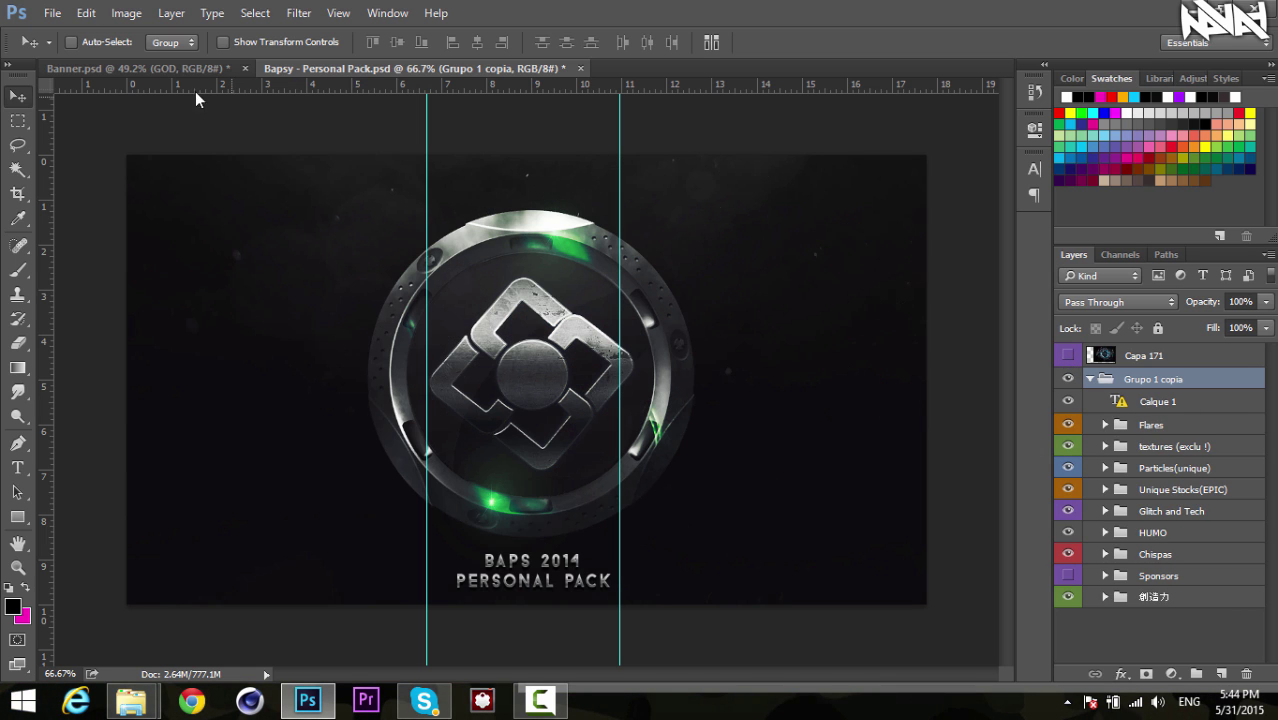
left_click(141, 69)
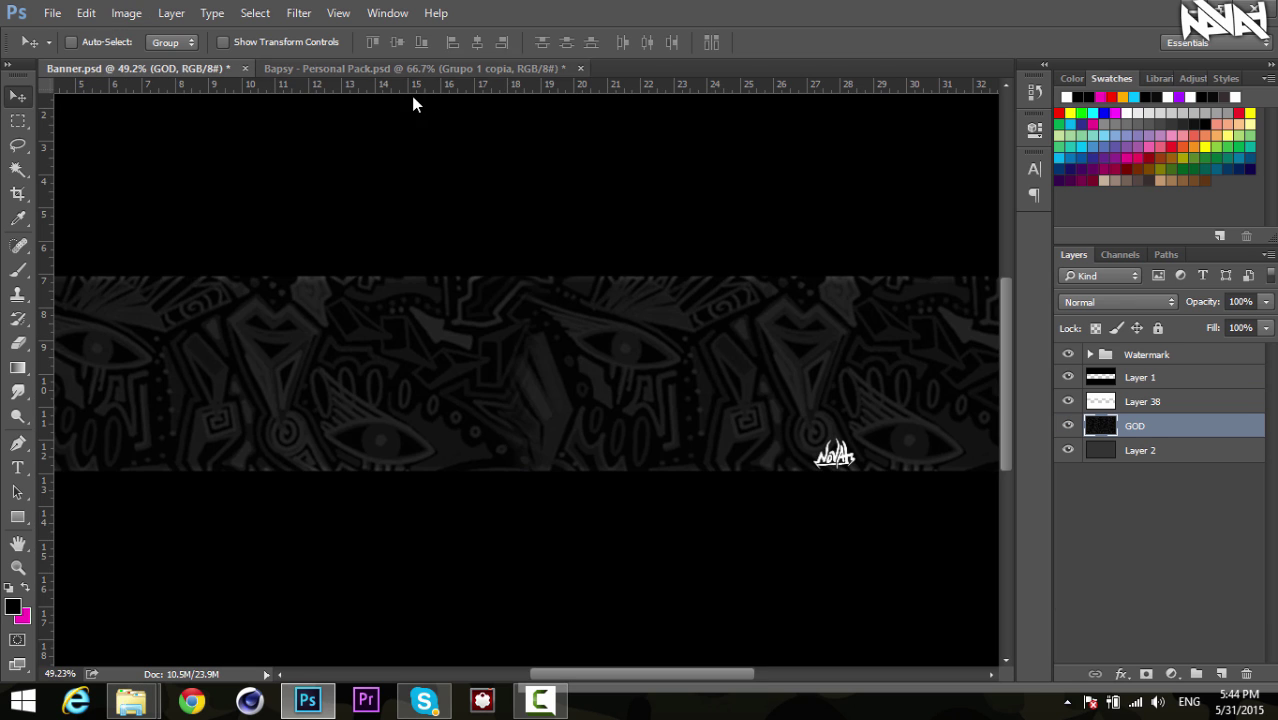
scroll(463, 201, "down", 4)
scroll(507, 244, "up", 3)
scroll(507, 244, "down", 1)
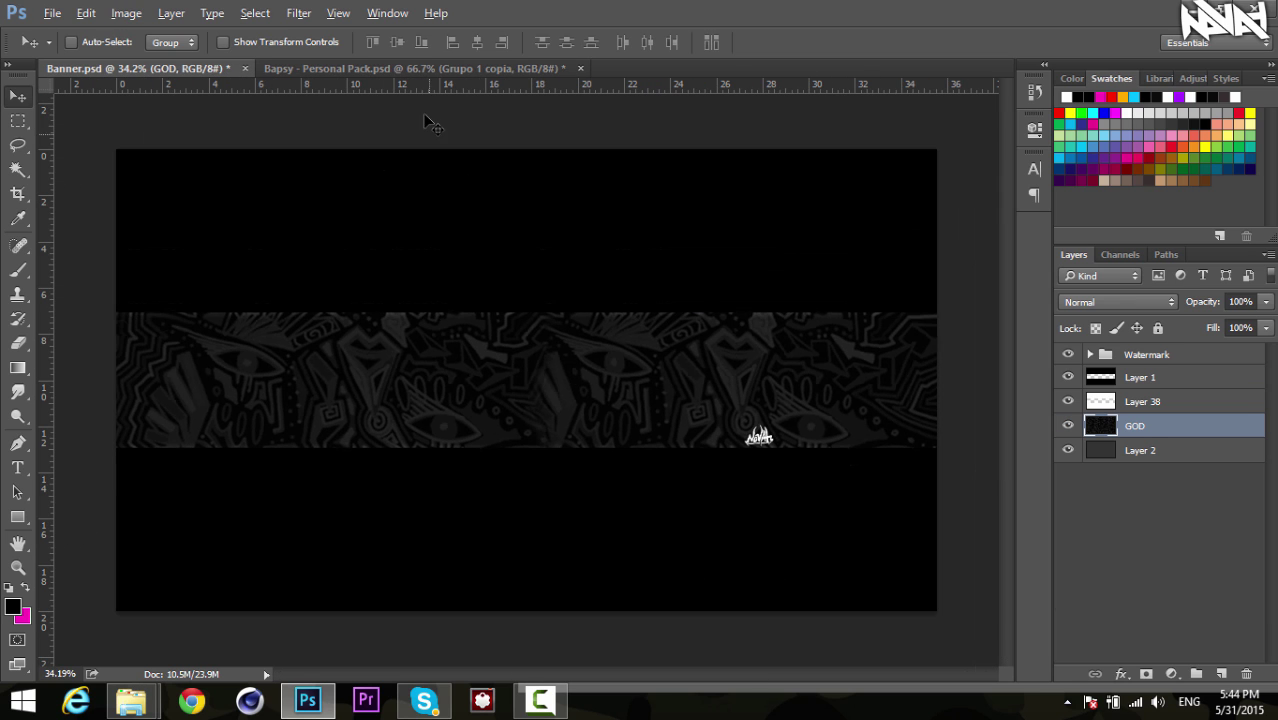
Preview the first layers of the Flares group in the Bapsy - Personal Pack document, hiding each one again
left_click(390, 70)
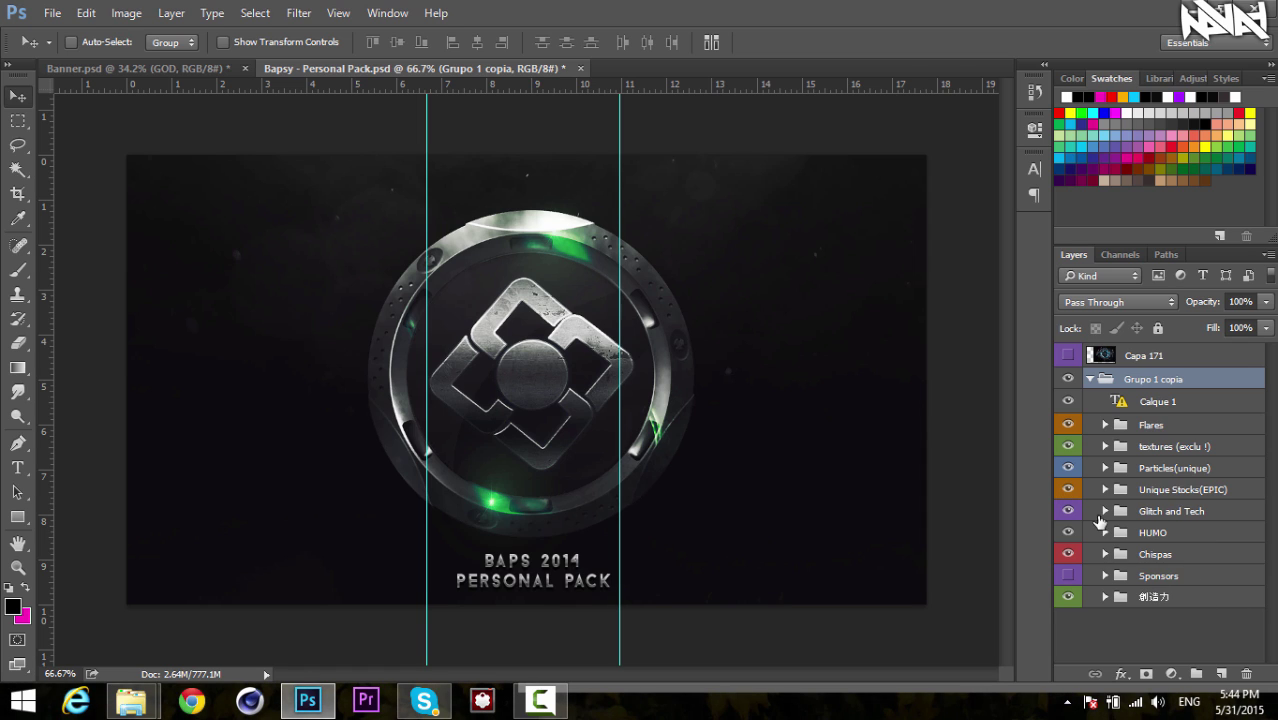
left_click(1105, 425)
left_click(1067, 448)
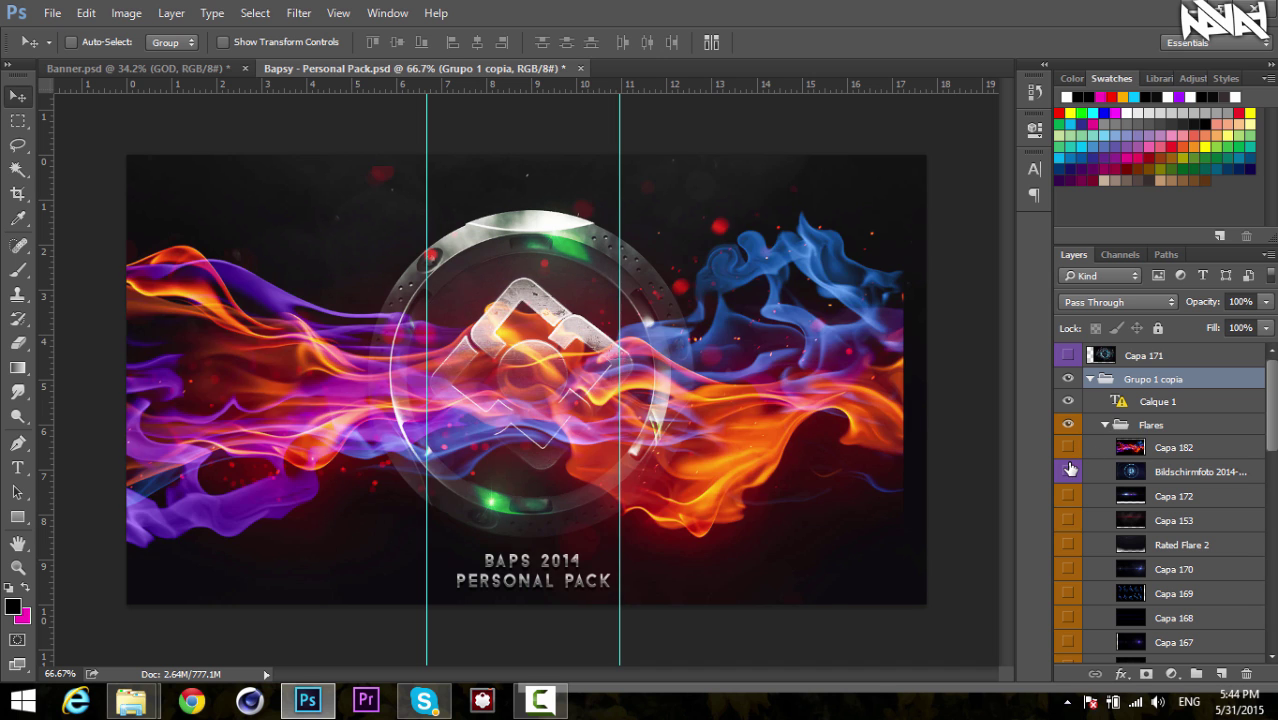
left_click(1068, 471)
left_click(1068, 471)
left_click(1068, 496)
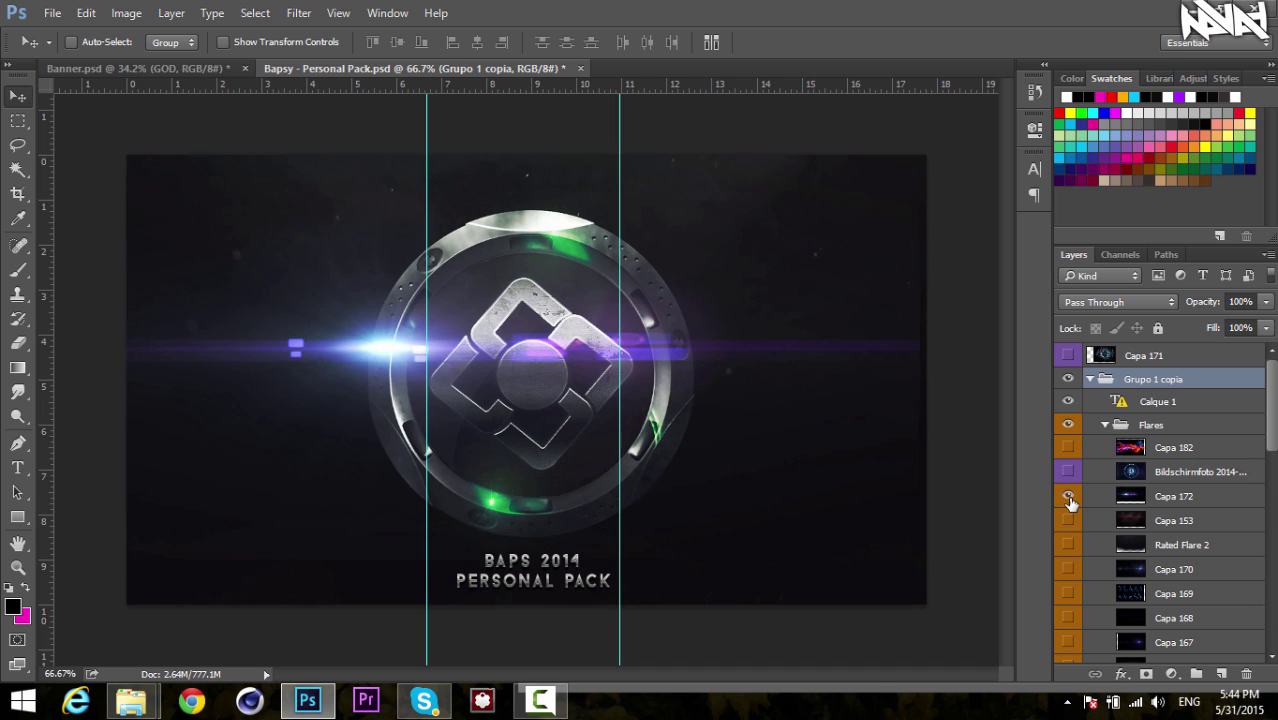
left_click(1068, 496)
left_click(1068, 520)
left_click(1068, 520)
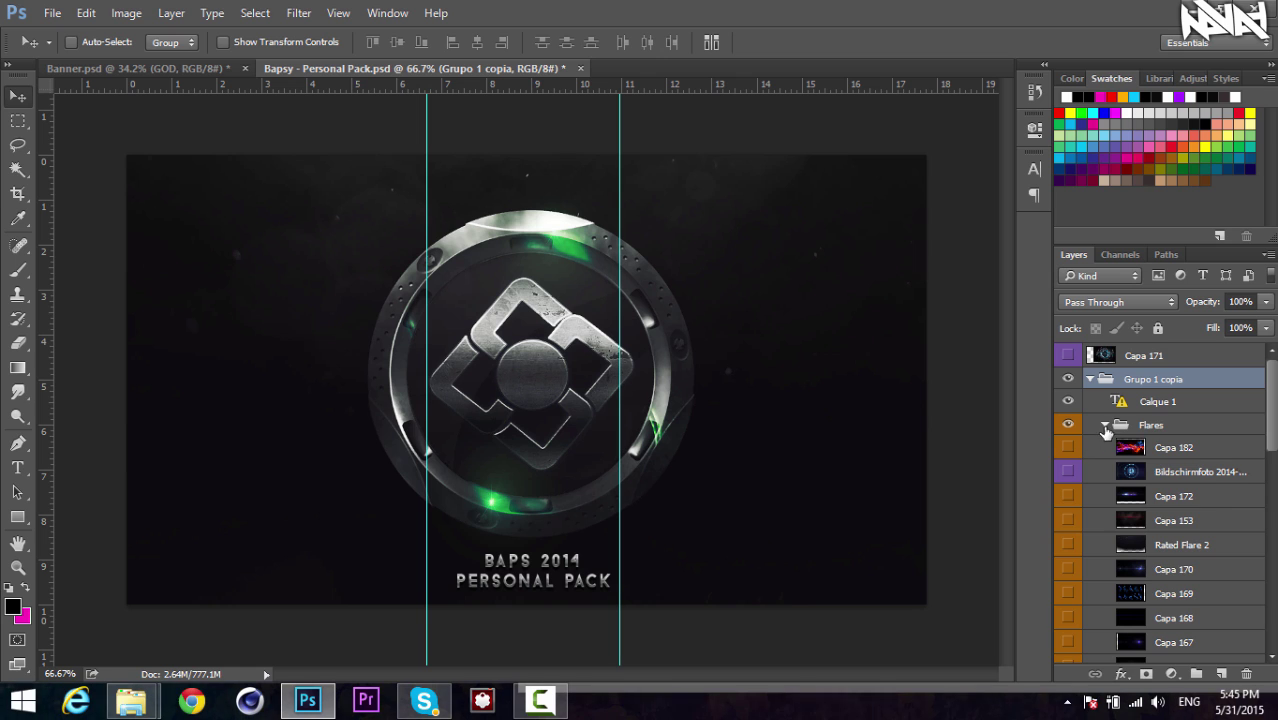
left_click(1105, 425)
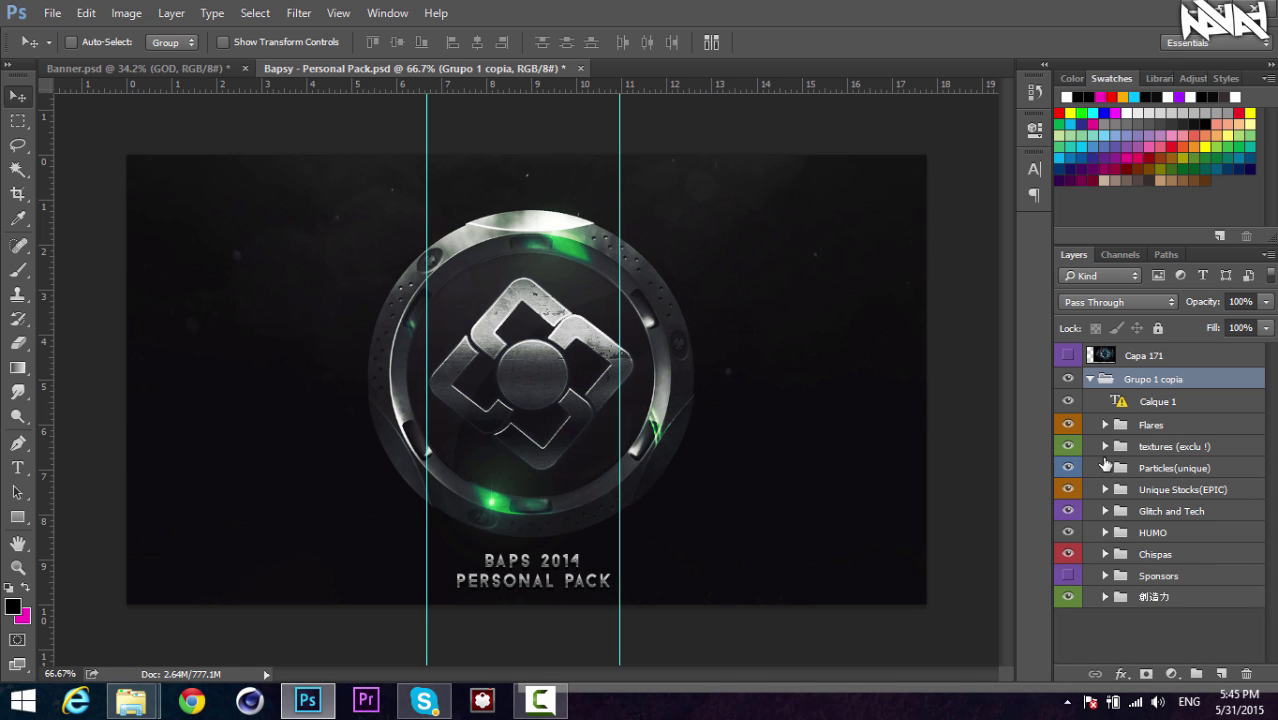
Preview the layers of the textures (exclu !) group from Ebene 7 Kopie to Leather Kopie, hiding each again
left_click(1105, 446)
left_click(1069, 474)
left_click(1068, 470)
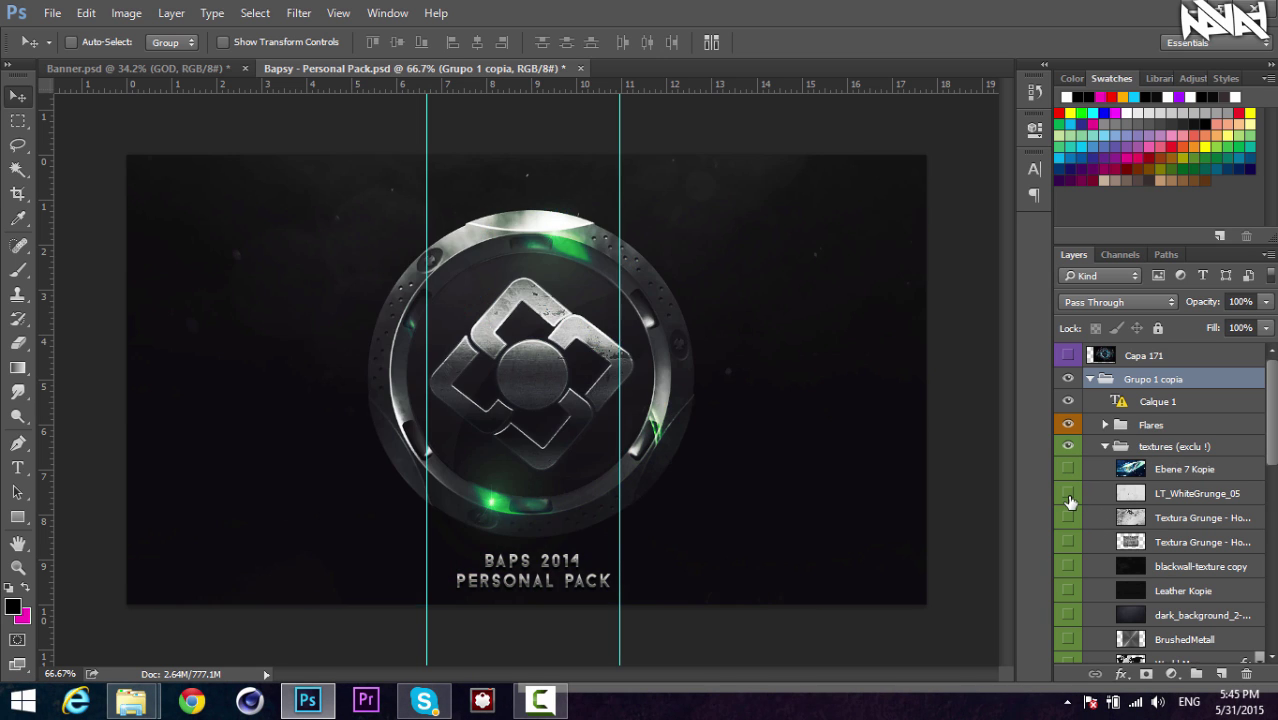
left_click(1067, 494)
left_click(1068, 493)
left_click(1068, 517)
left_click(1068, 517)
left_click(1068, 542)
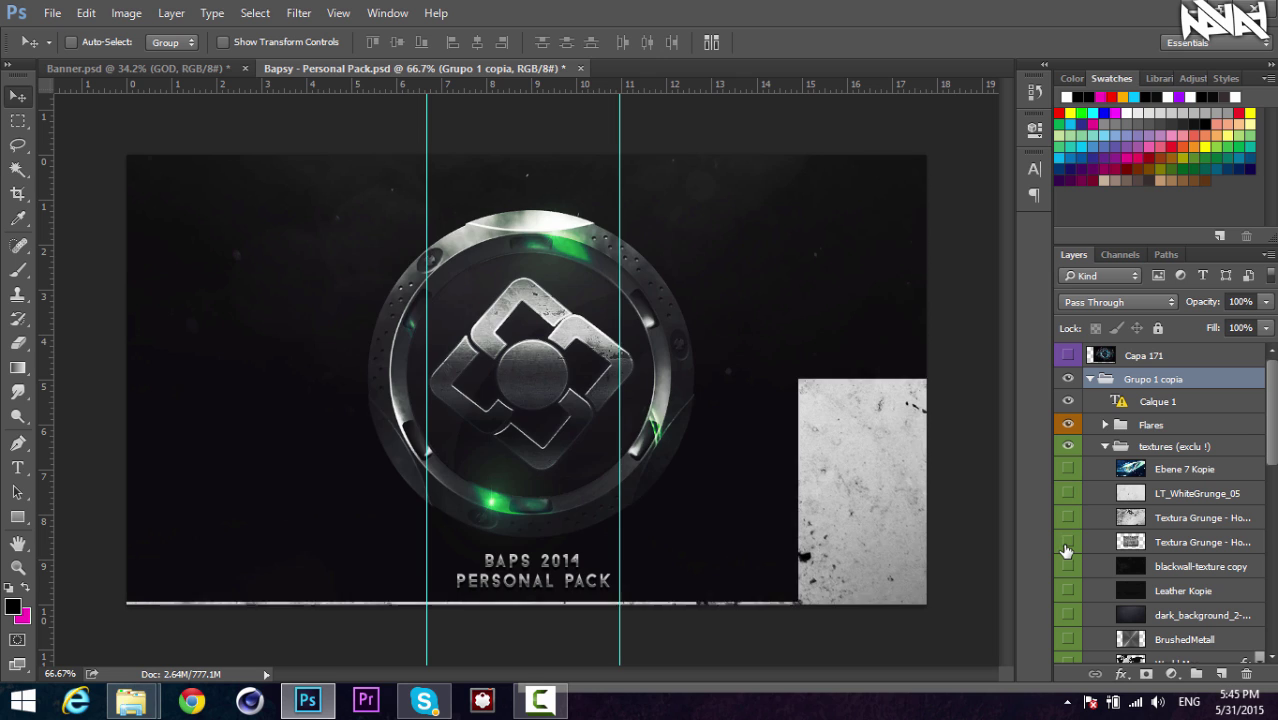
left_click(1068, 542)
left_click(1068, 567)
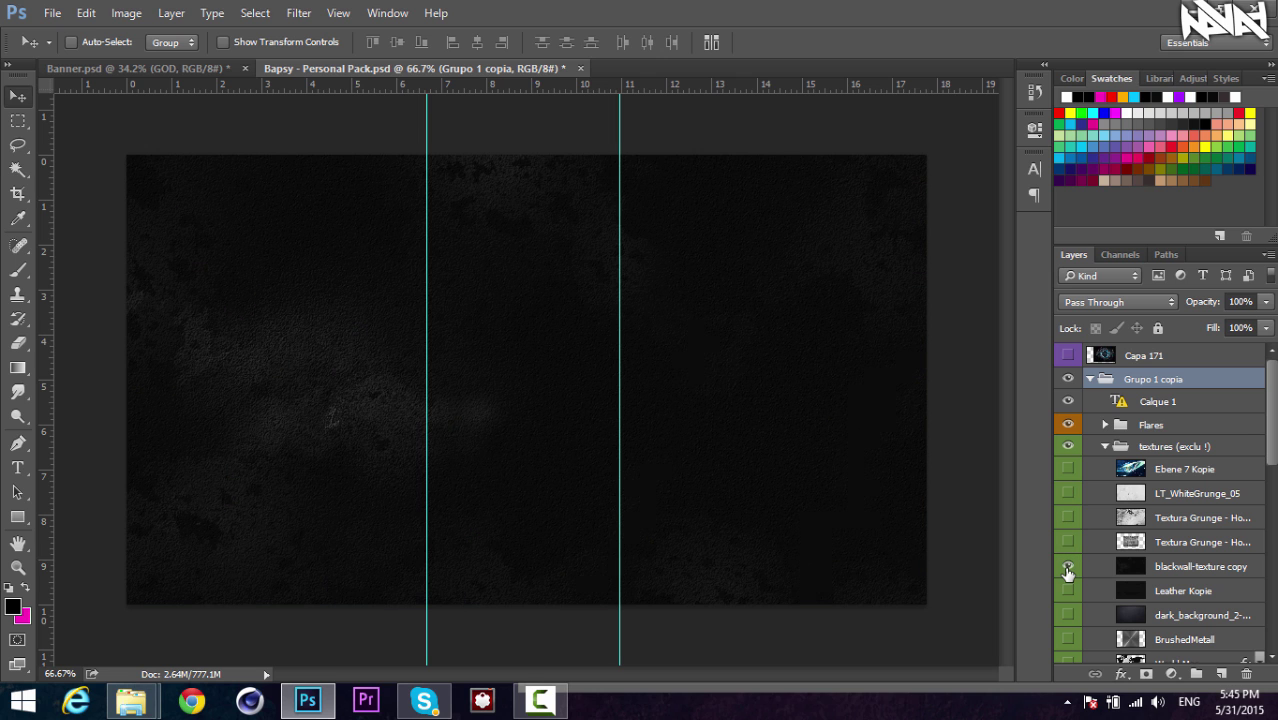
left_click(1068, 567)
left_click(1068, 591)
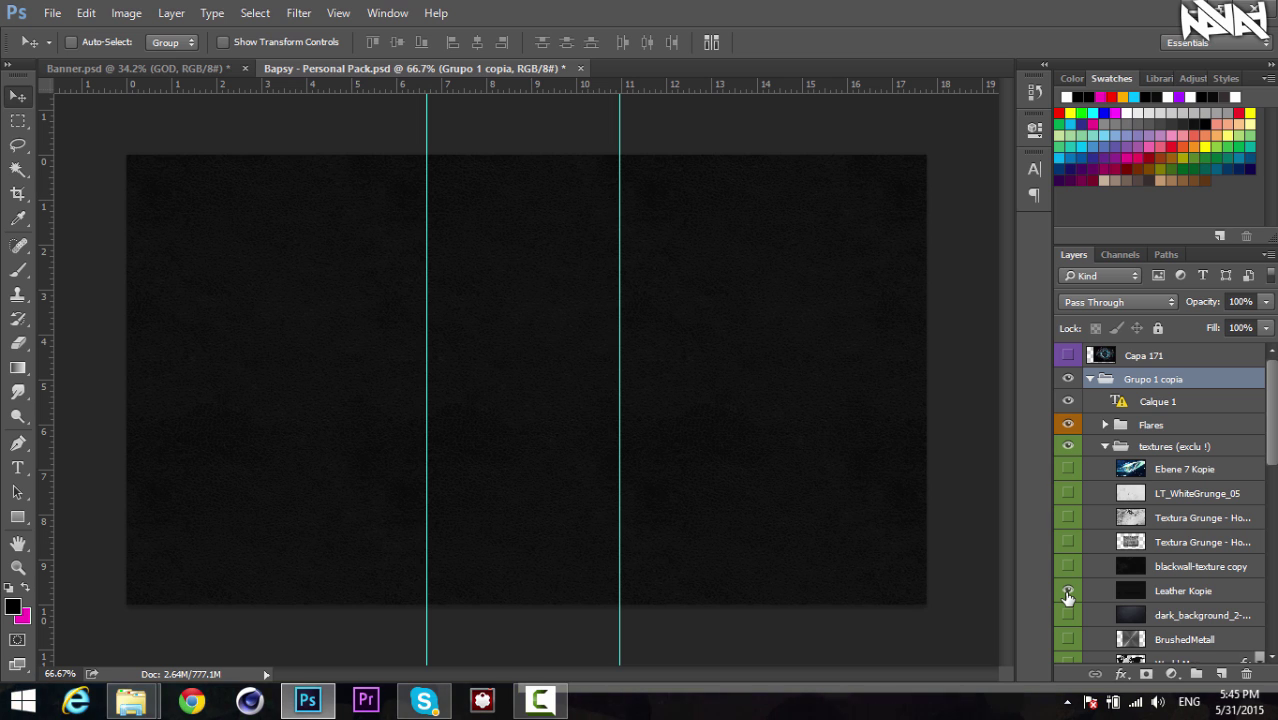
left_click(1068, 591)
Copy the Leather Kopie texture into Banner.psd above the GOD layer and enlarge it to cover the whole banner strip
left_click(1146, 594)
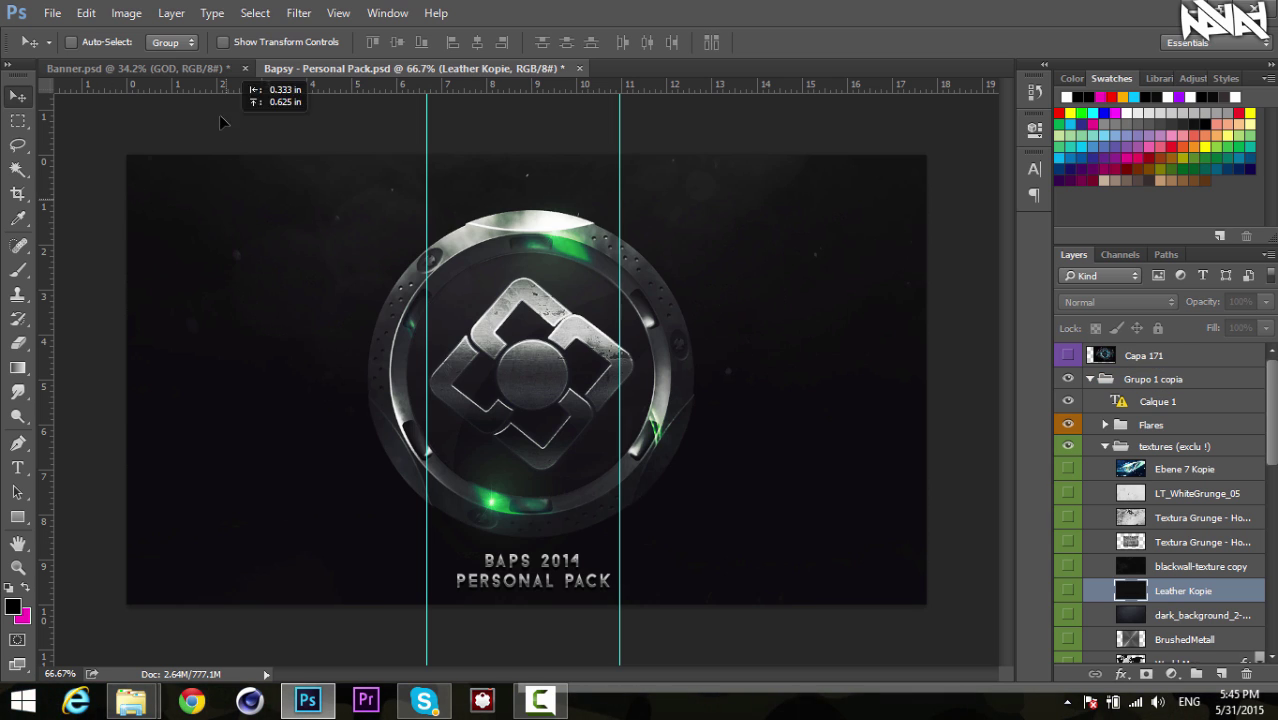
left_click_drag(219, 114, 949, 475)
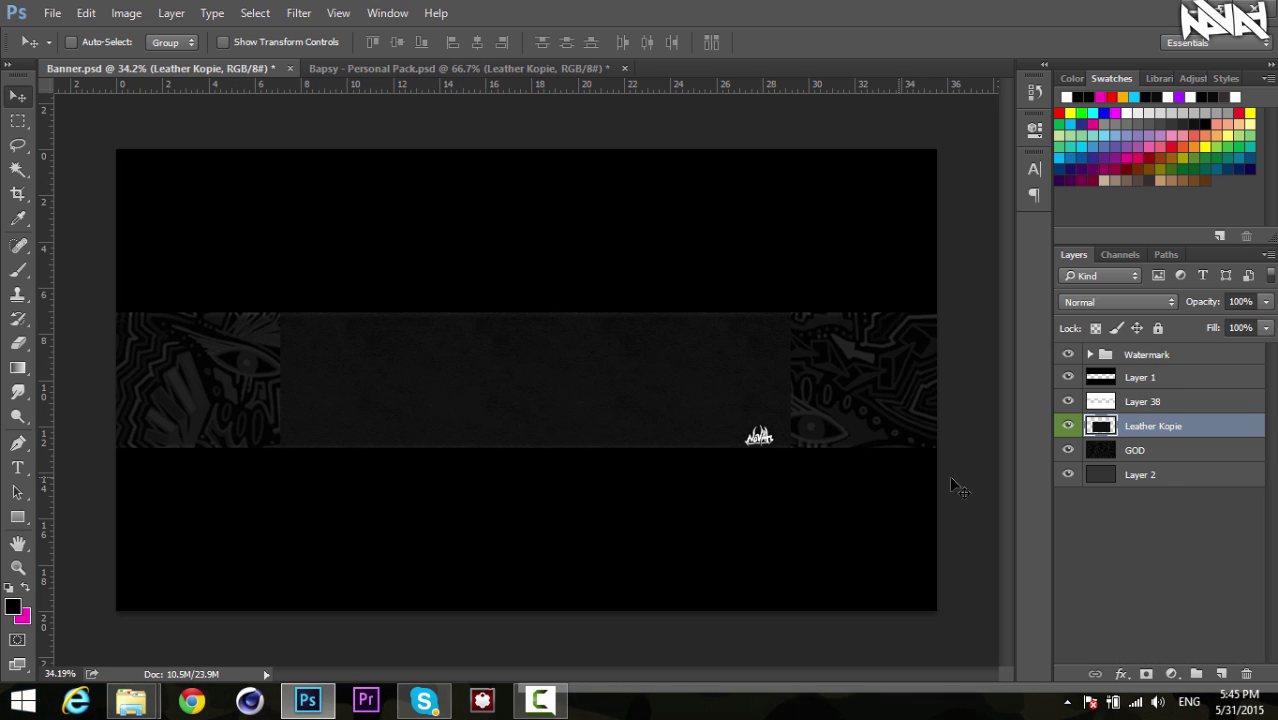
key("ctrl+t")
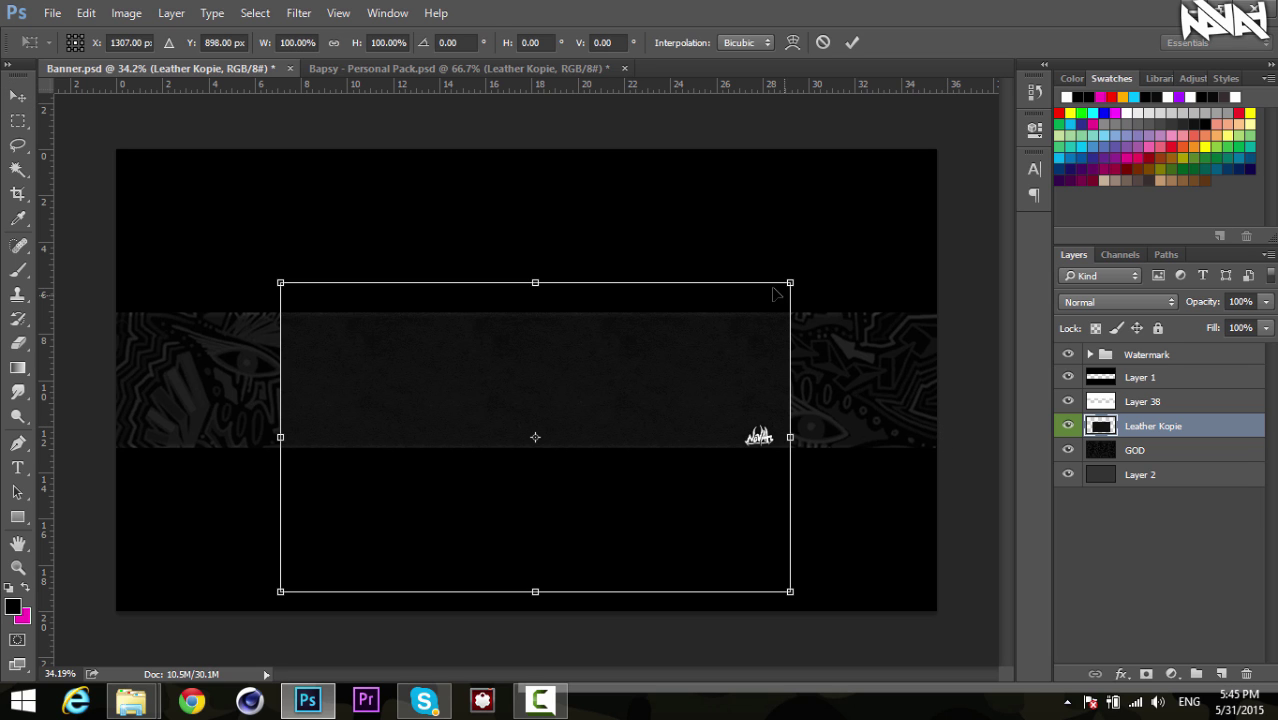
left_click_drag(795, 275, 993, 240)
left_click_drag(862, 337, 855, 313)
left_click(850, 43)
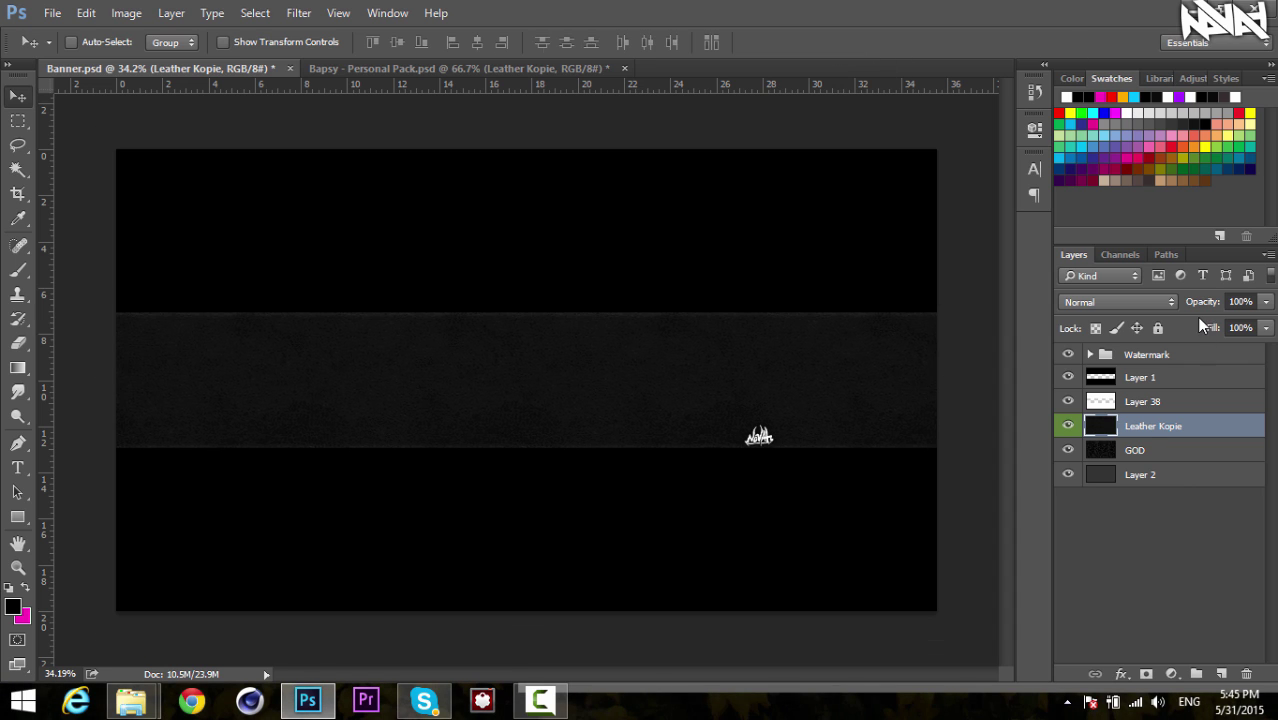
Set the Leather Kopie layer's opacity to 79% and its lightness to -39 with Hue/Saturation
left_click_drag(1198, 308, 1160, 305)
left_click(126, 13)
mouse_move(231, 66)
left_click(374, 157)
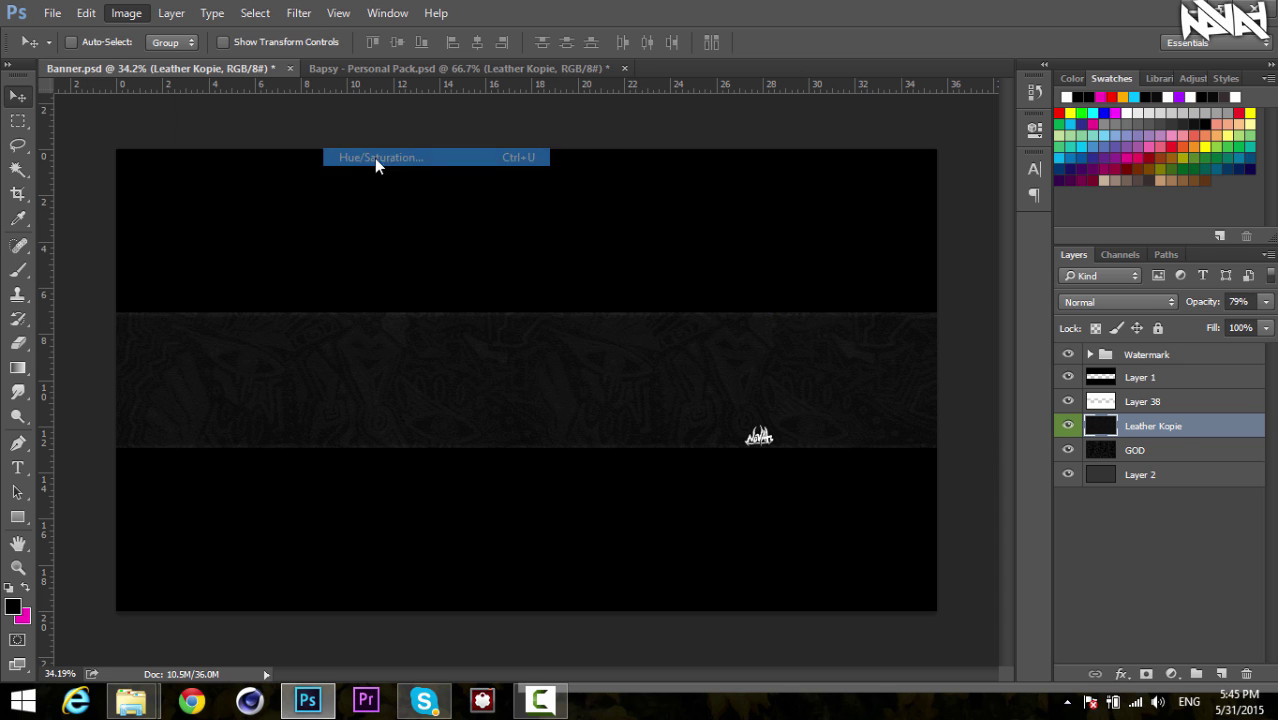
left_click_drag(933, 353, 895, 350)
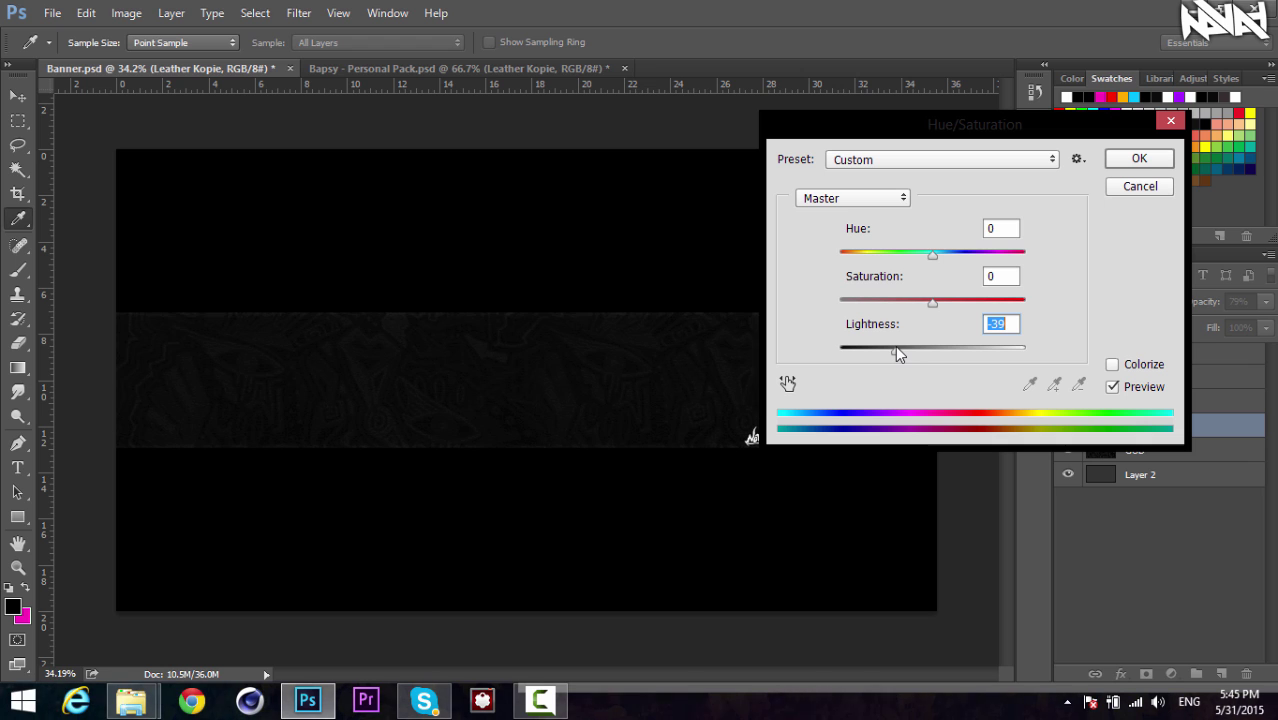
left_click(1127, 166)
key("v")
left_click(1150, 452)
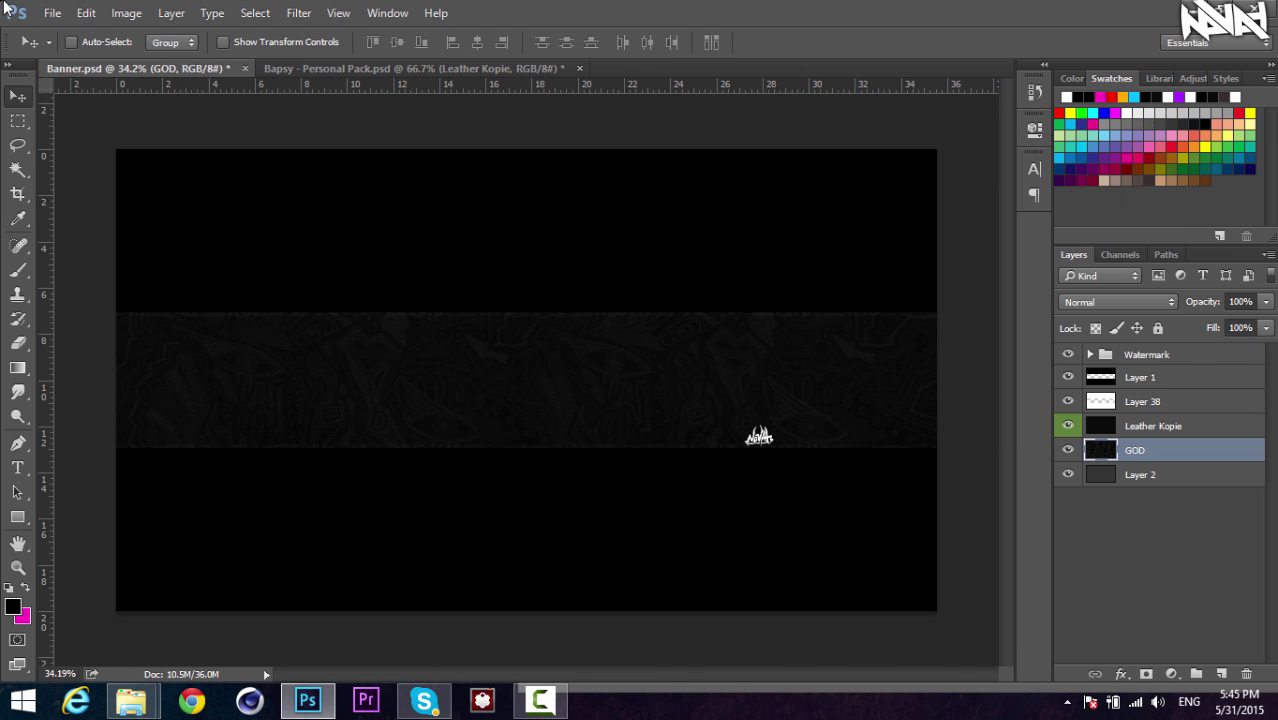
left_click(126, 13)
left_click(735, 46)
key("alt+bracketright")
Preview the dark_background_2 texture in the Bapsy - Personal Pack document and hide it again
left_click(397, 69)
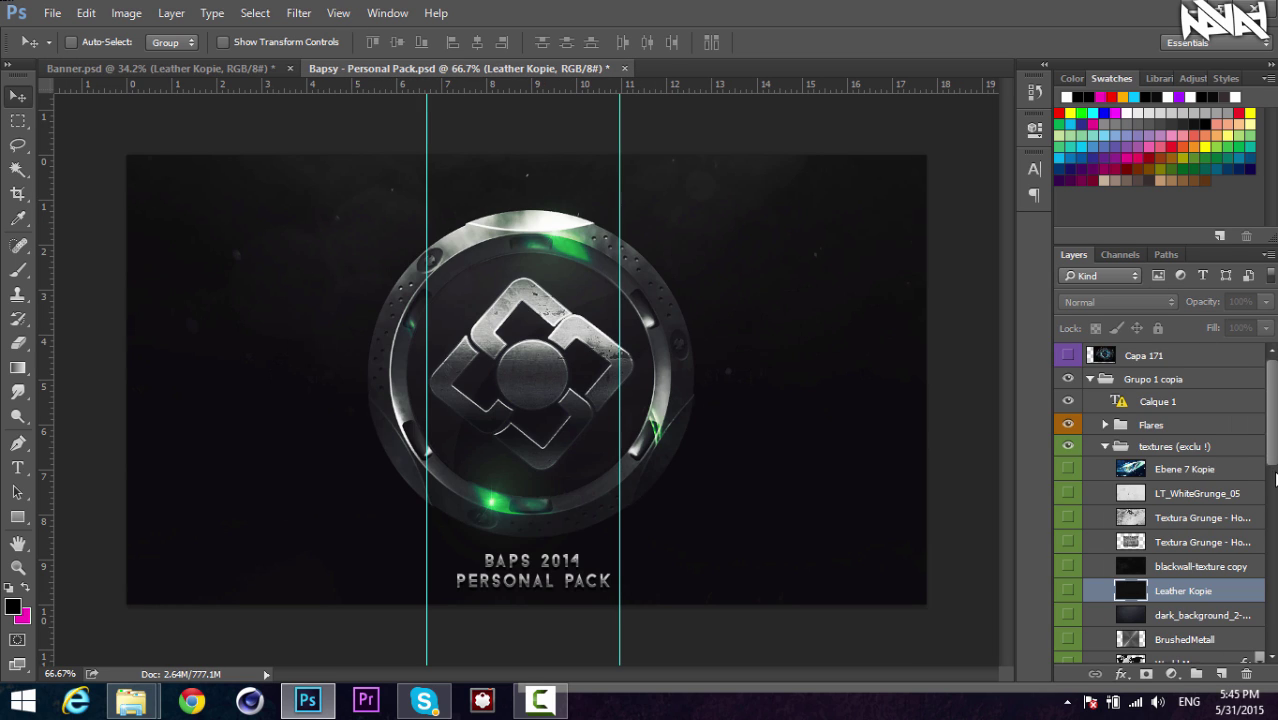
scroll(1270, 475, "down", 3)
scroll(1272, 482, "down", 5)
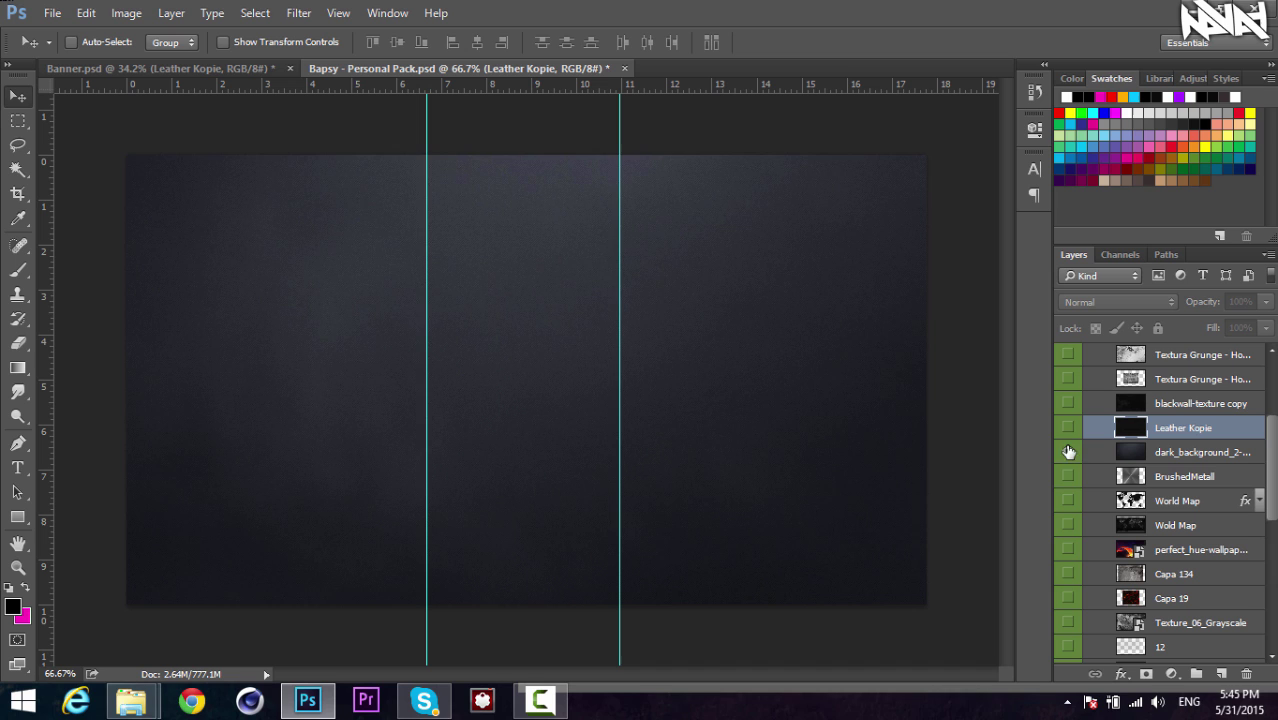
left_click(1068, 452)
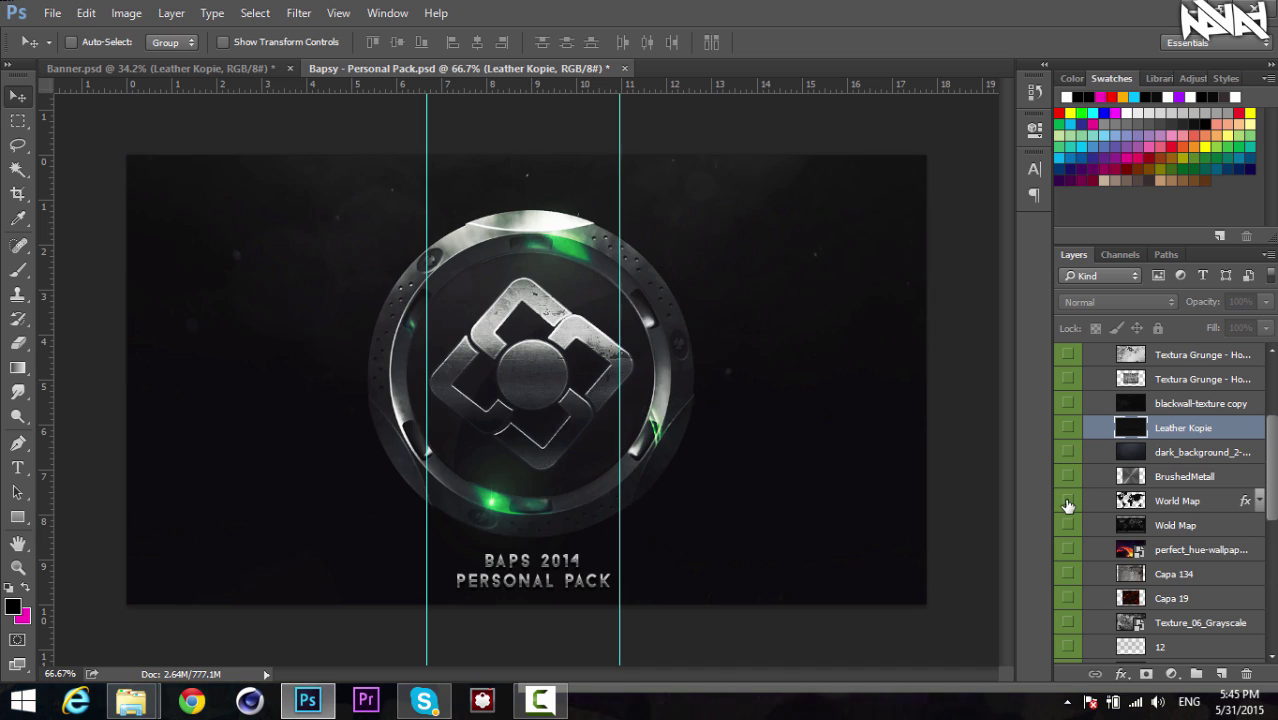
Show the World Map layer and copy it into Banner.psd, directly above the Leather Kopie layer
left_click(1067, 500)
left_click(1100, 503)
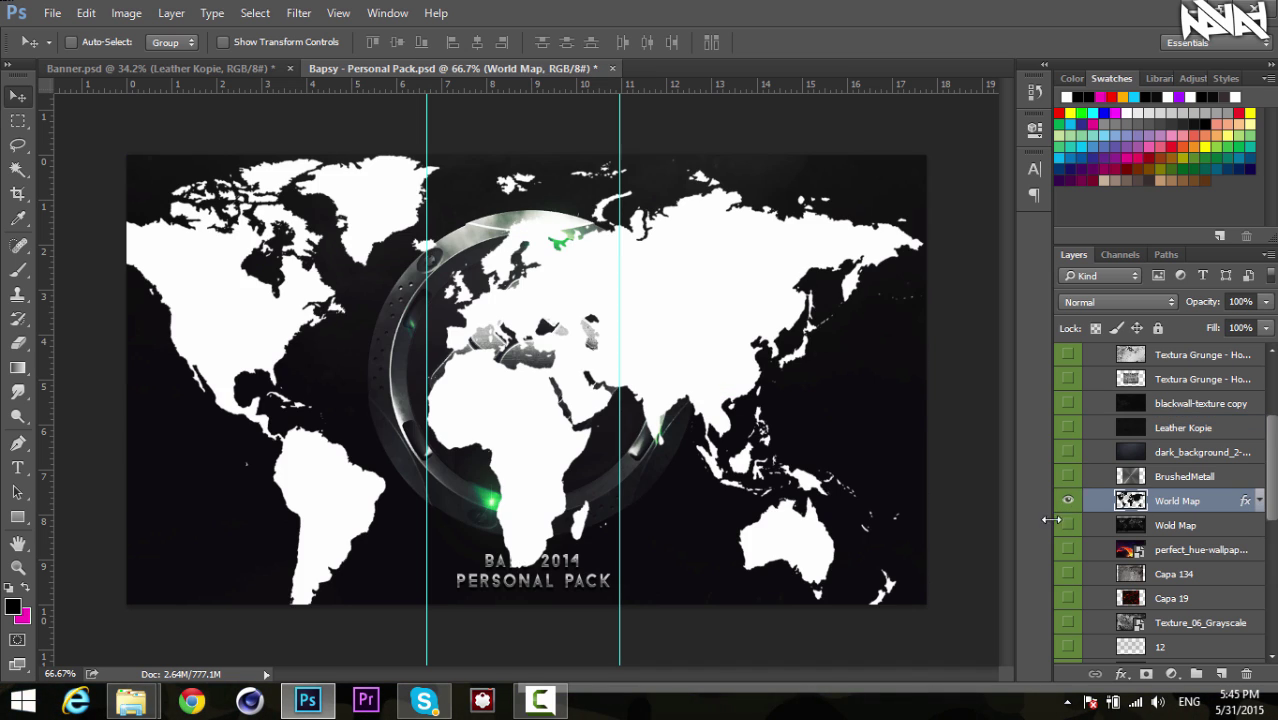
left_click_drag(556, 372, 590, 430)
key("ctrl+y")
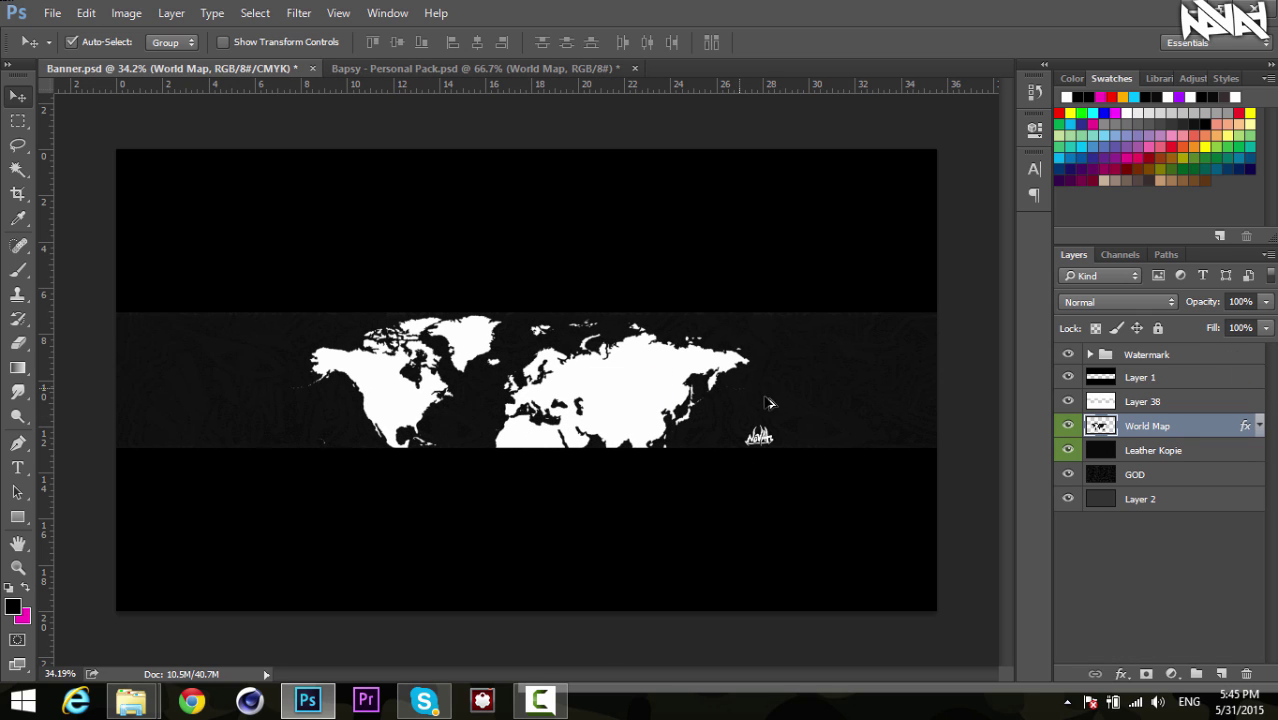
Enlarge the World Map layer to about 317% and reposition it so its continents spread across the banner strip
key("ctrl+z")
key("ctrl+y")
key("ctrl+t")
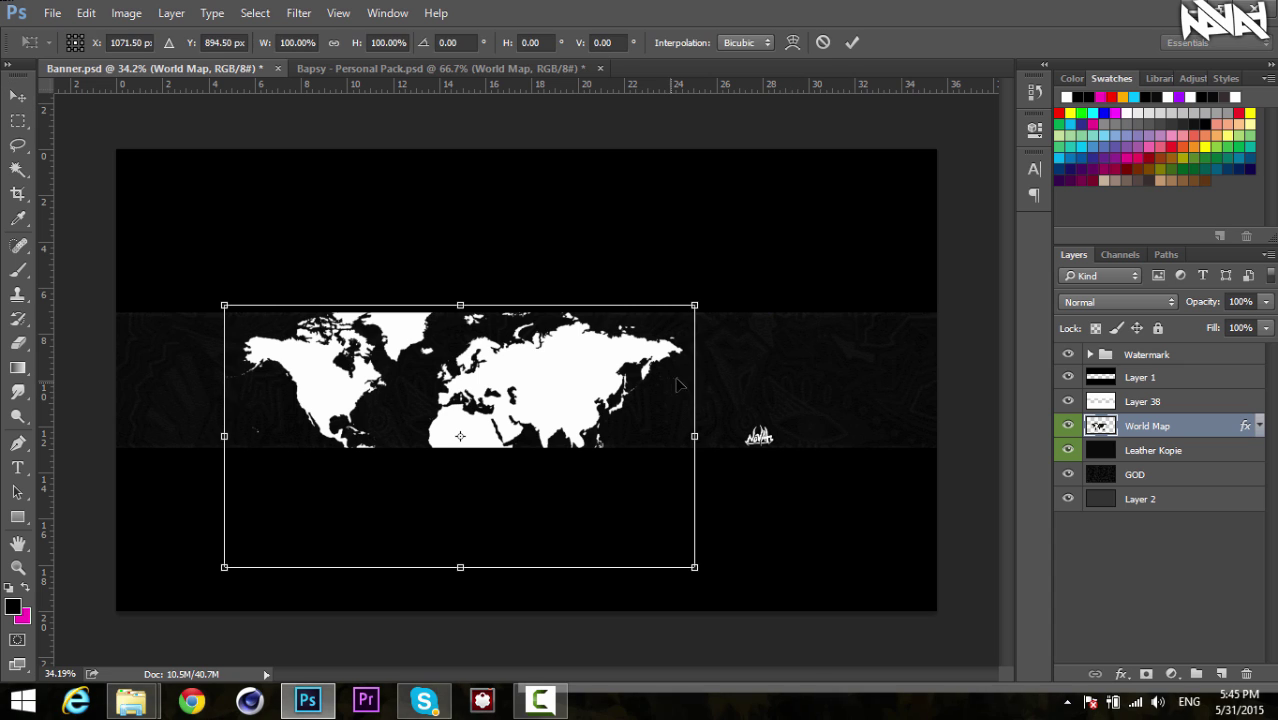
left_click_drag(754, 291, 1190, 105)
left_click_drag(763, 344, 671, 264)
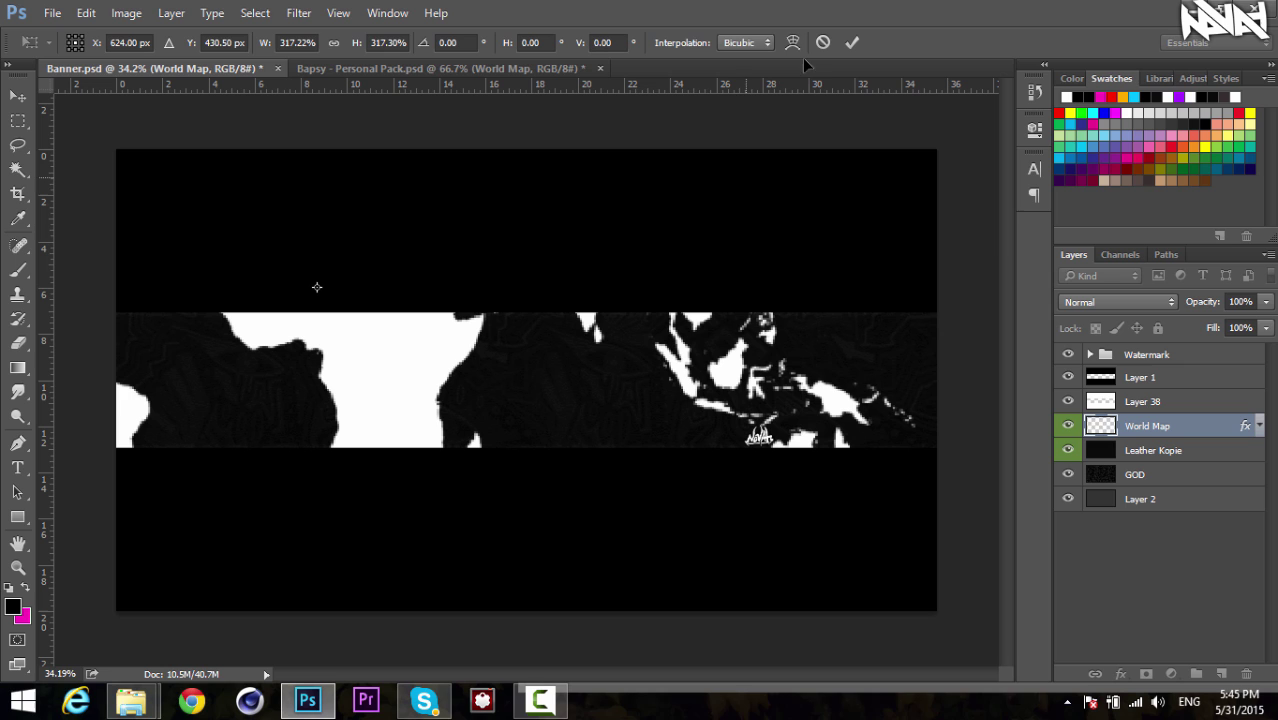
left_click(852, 42)
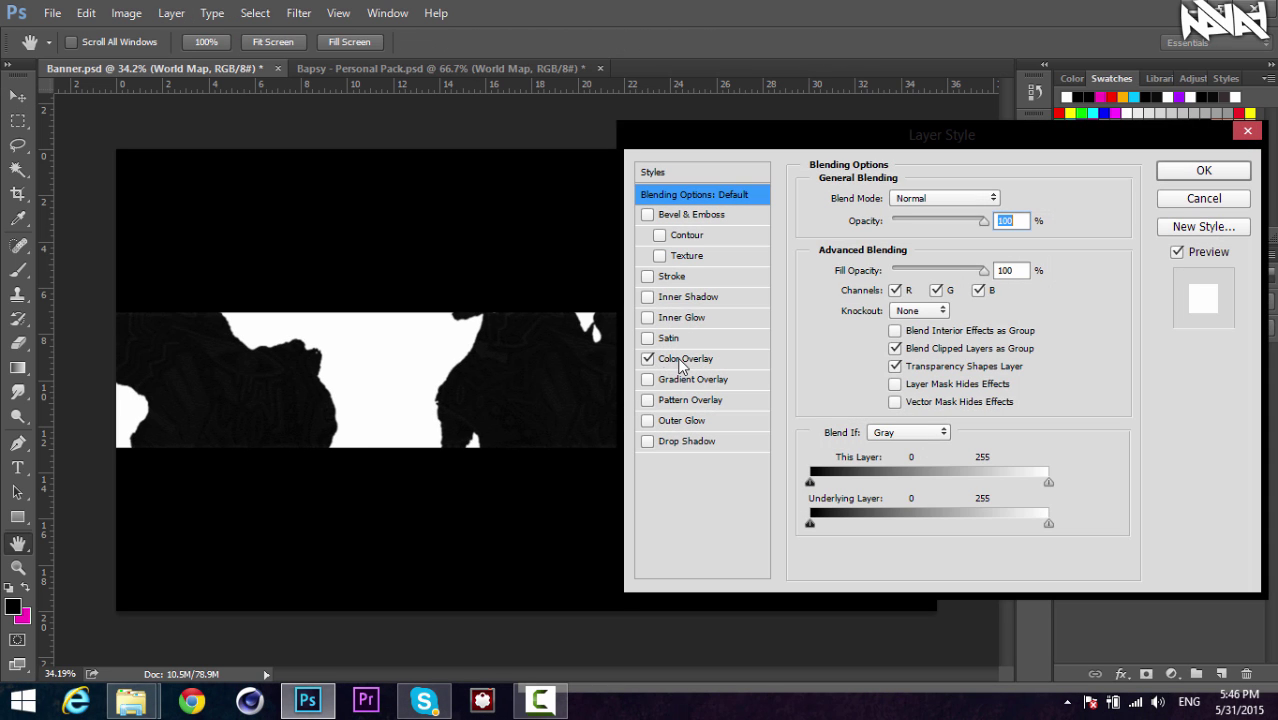
Change the World Map layer's Color Overlay to black (000000)
left_click(680, 360)
left_click(1003, 198)
type("000000")
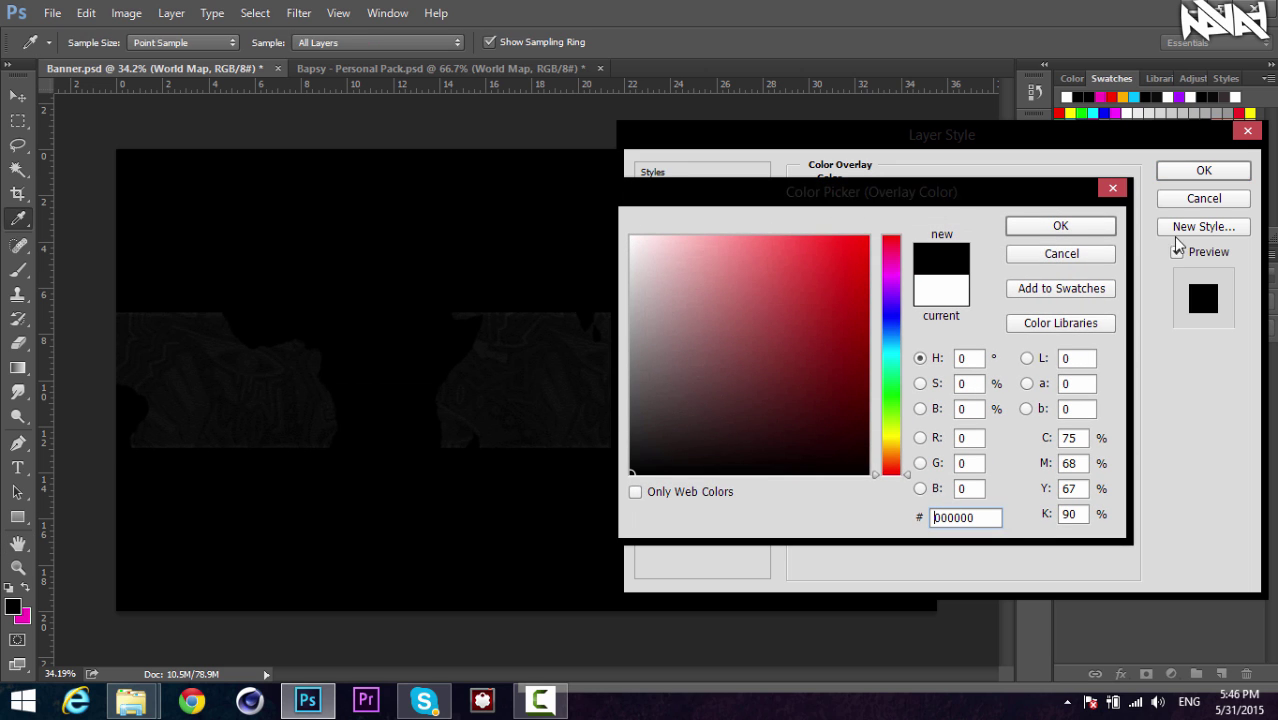
key("Return")
left_click(1204, 170)
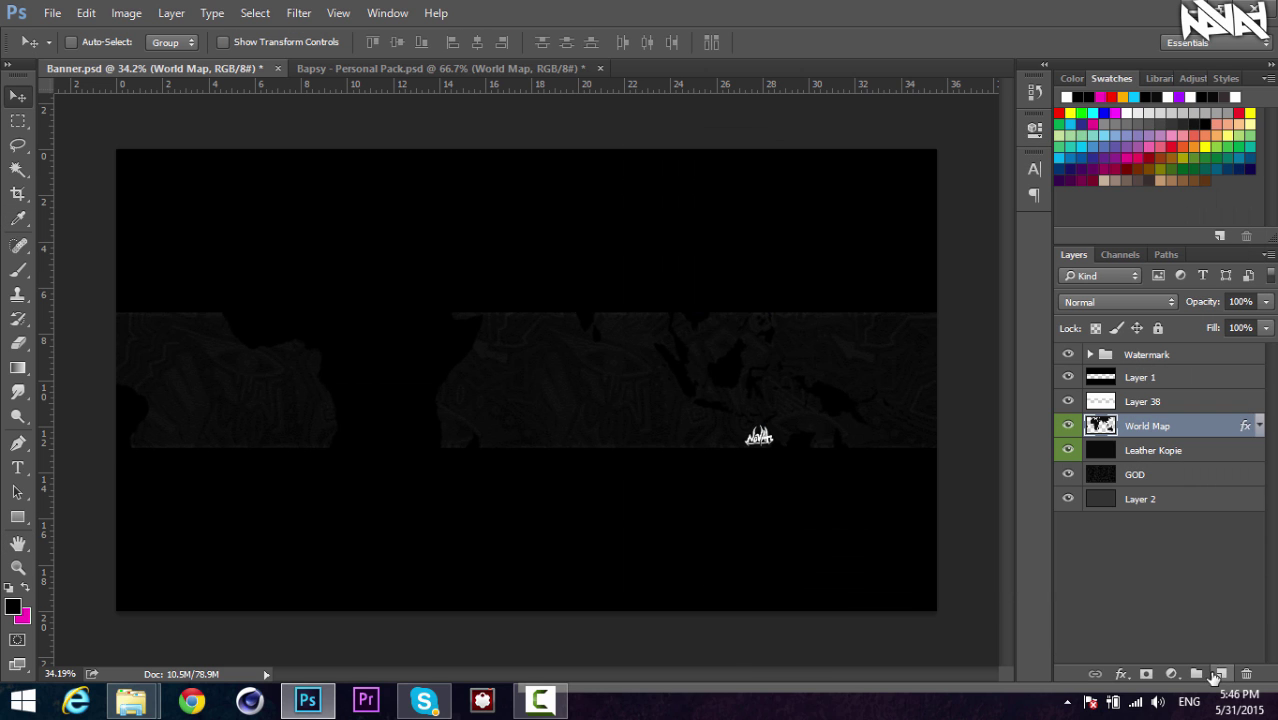
Merge the World Map layer with a new blank layer and set the merged layer's opacity to 31%
left_click(1221, 673)
right_click(1159, 451)
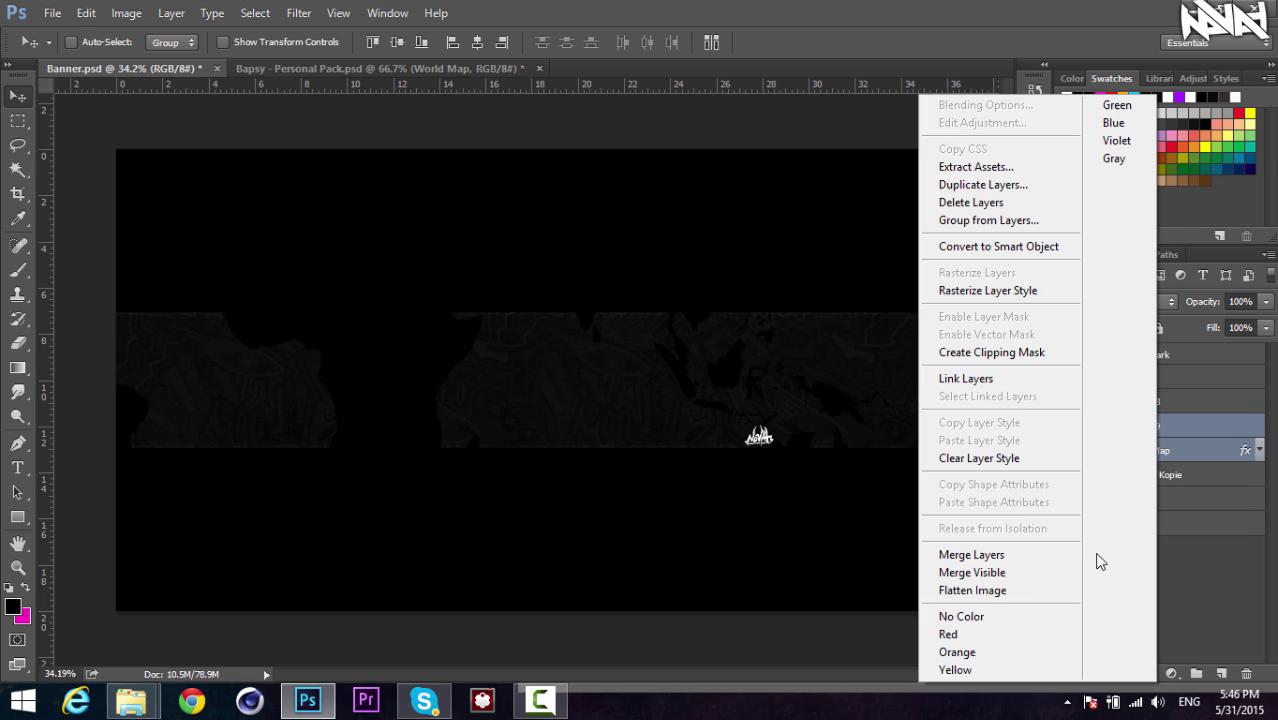
left_click(990, 554)
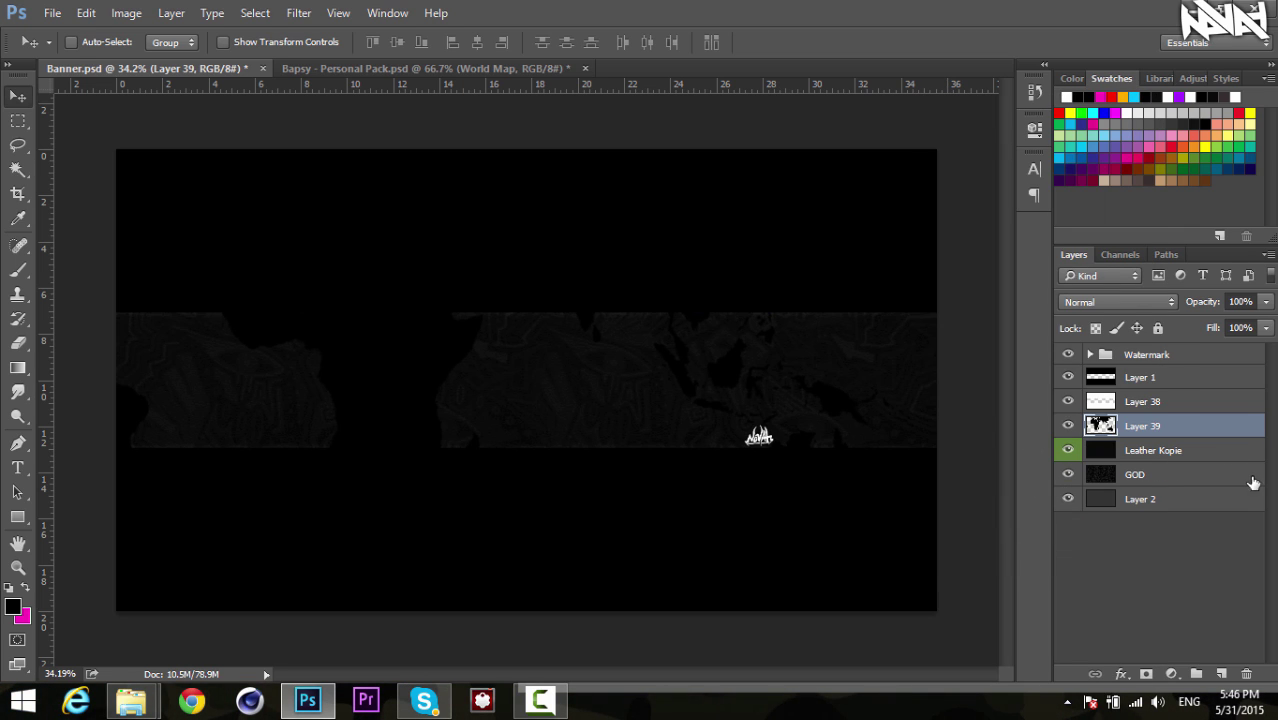
left_click_drag(1202, 305, 1119, 307)
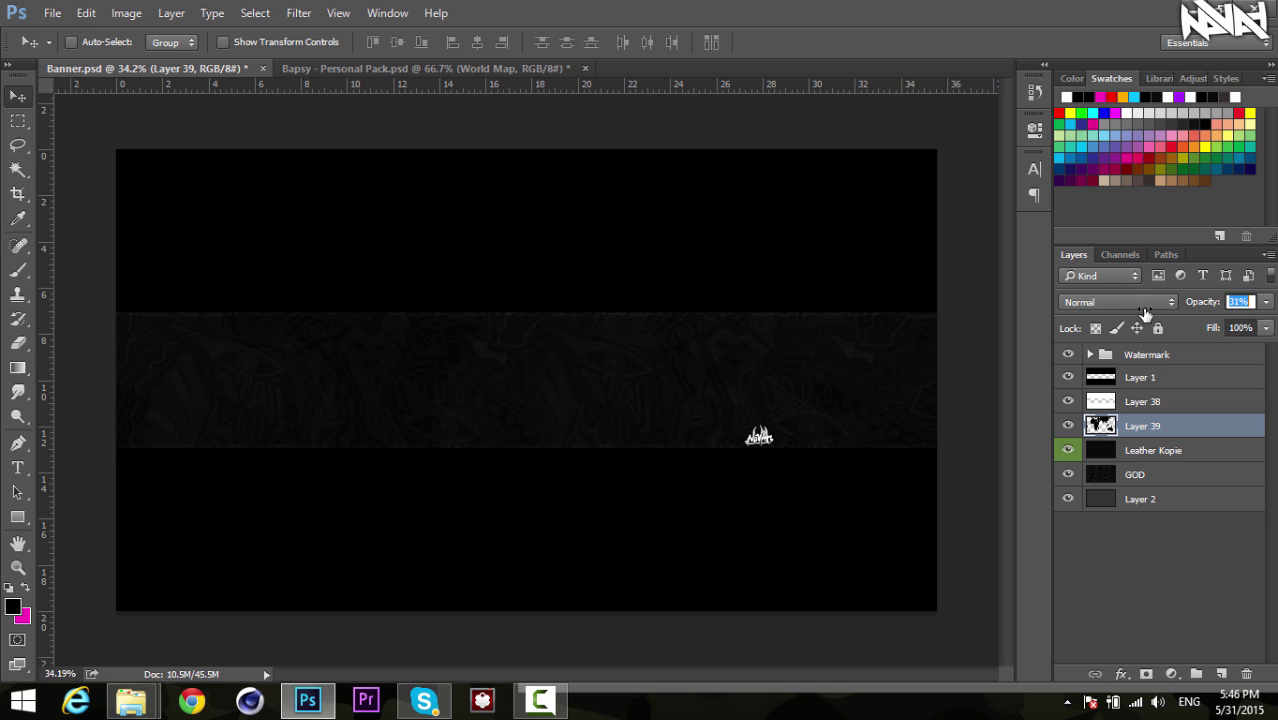
Hide the World Map layer in the Bapsy - Personal Pack document and briefly preview the BrushedMetall texture
left_click(441, 72)
left_click(1068, 651)
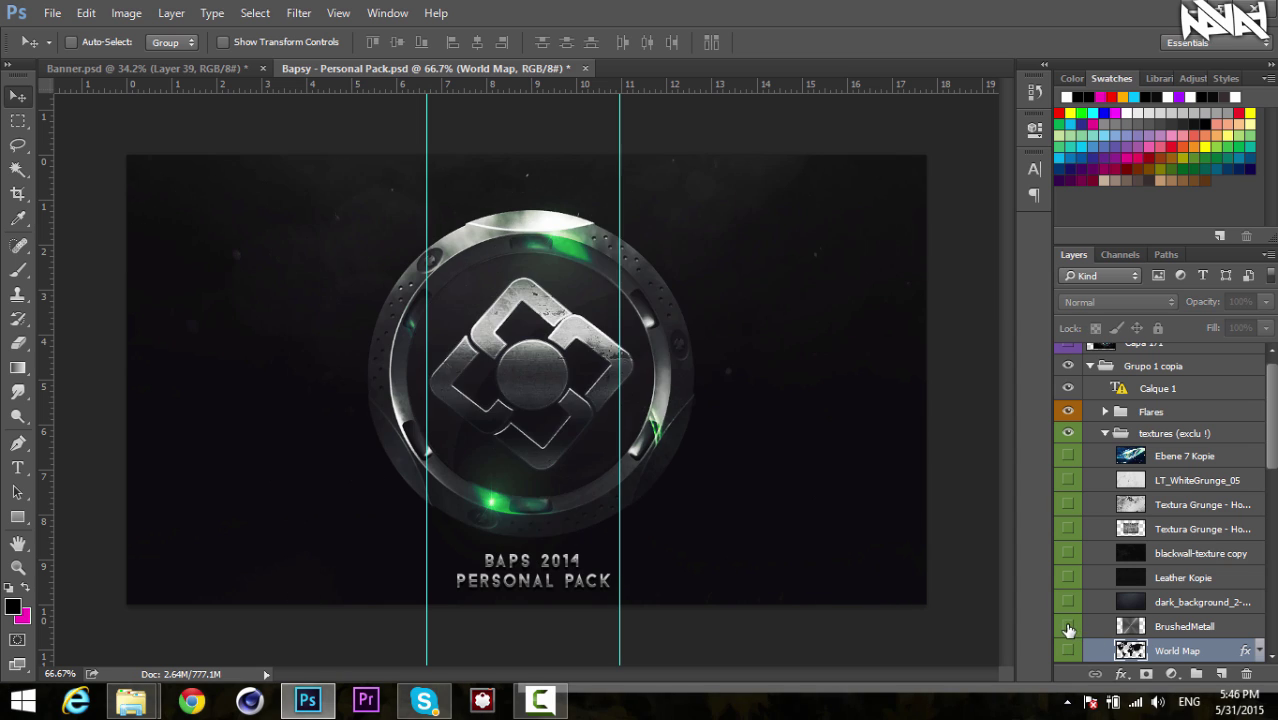
left_click(1067, 626)
left_click(1067, 626)
scroll(1268, 484, "down", 4)
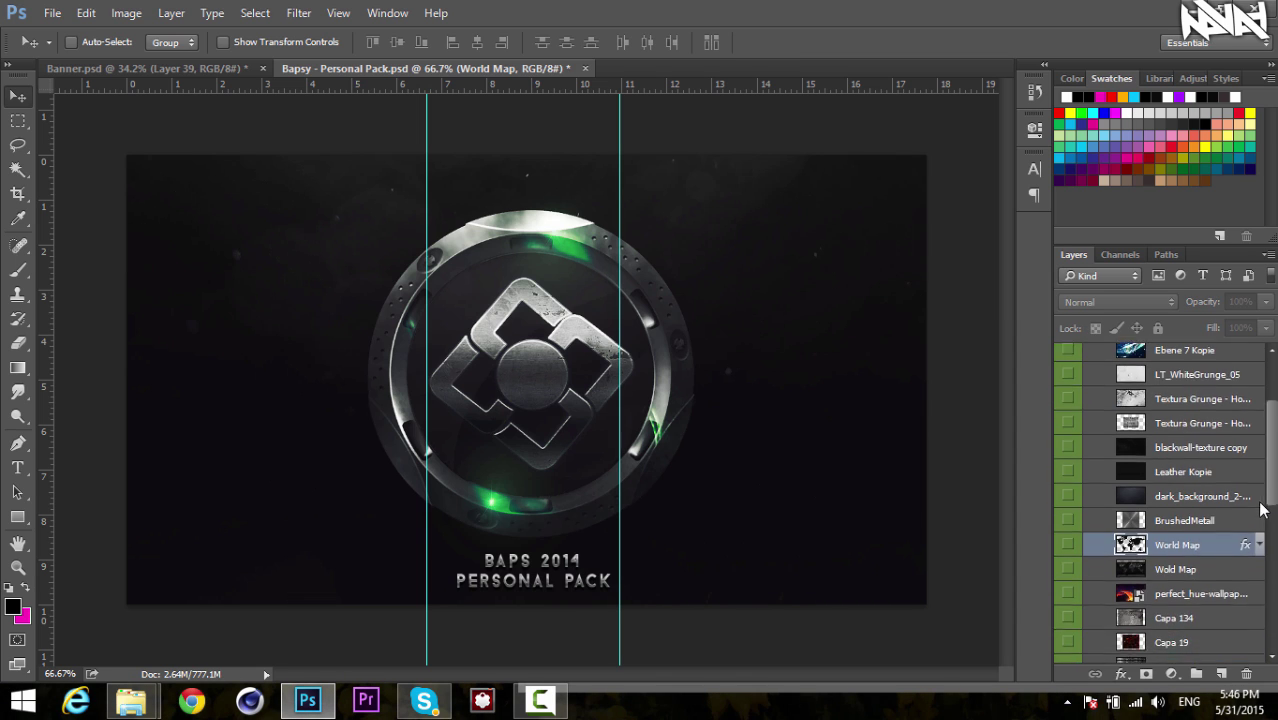
Show the pack's Wold Map layer and copy it into Banner.psd, directly above Layer 39
left_click(1067, 490)
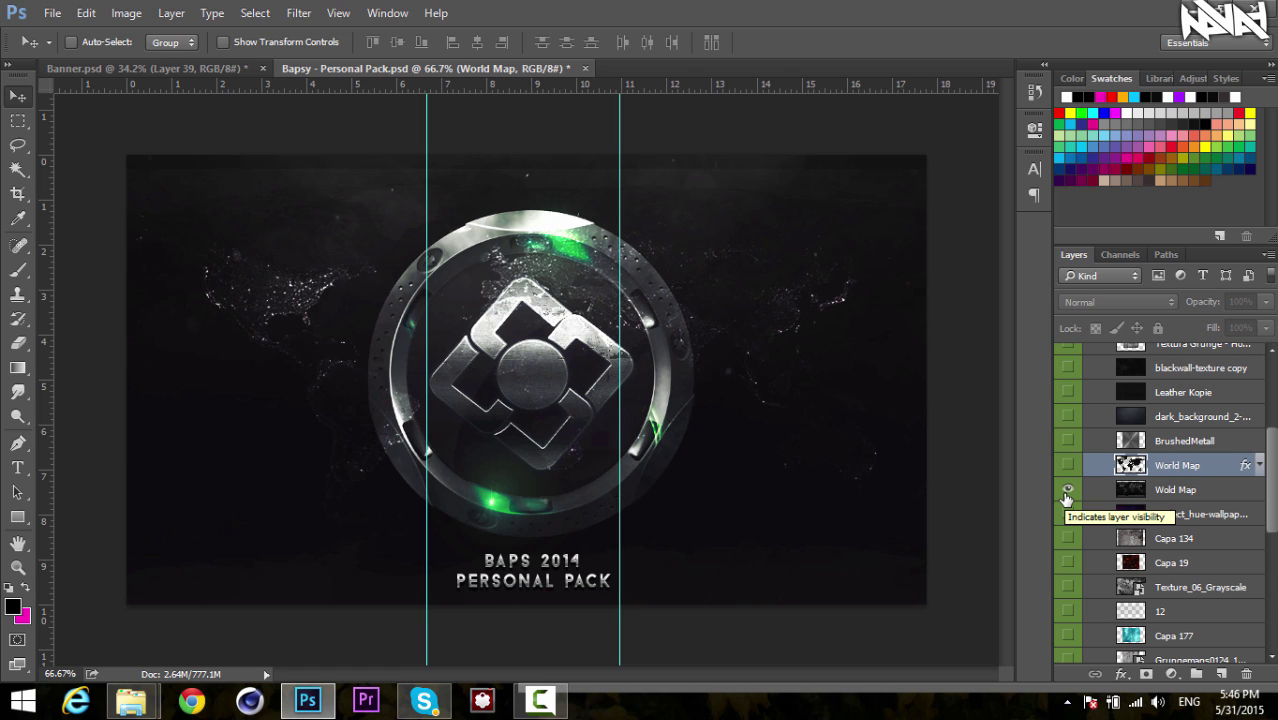
left_click(1160, 490)
mouse_move(549, 315)
left_mouse_down()
mouse_move(212, 77)
mouse_move(464, 418)
mouse_move(610, 433)
left_mouse_up()
Enlarge the Wold Map layer to about 230% and position it to cover the whole banner strip
scroll(582, 464, "down", 1)
key("ctrl+t")
left_click_drag(748, 328, 1028, 256)
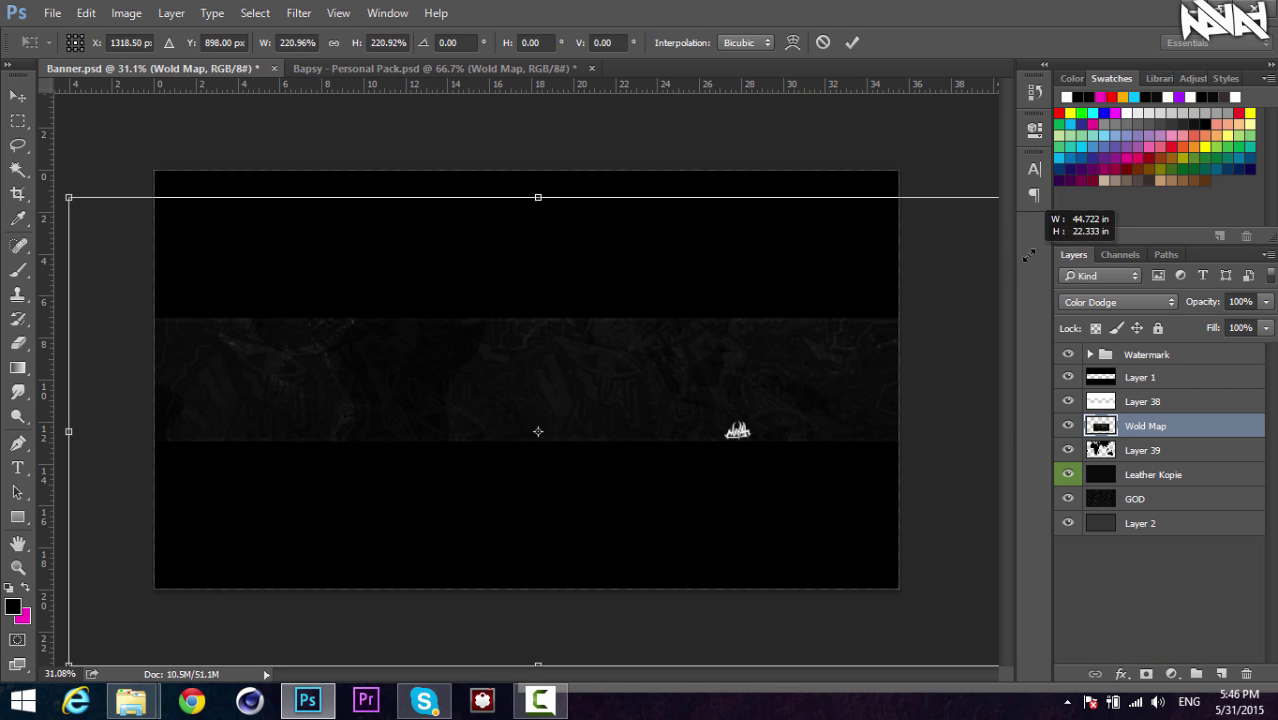
left_click_drag(906, 370, 864, 360)
left_click(856, 43)
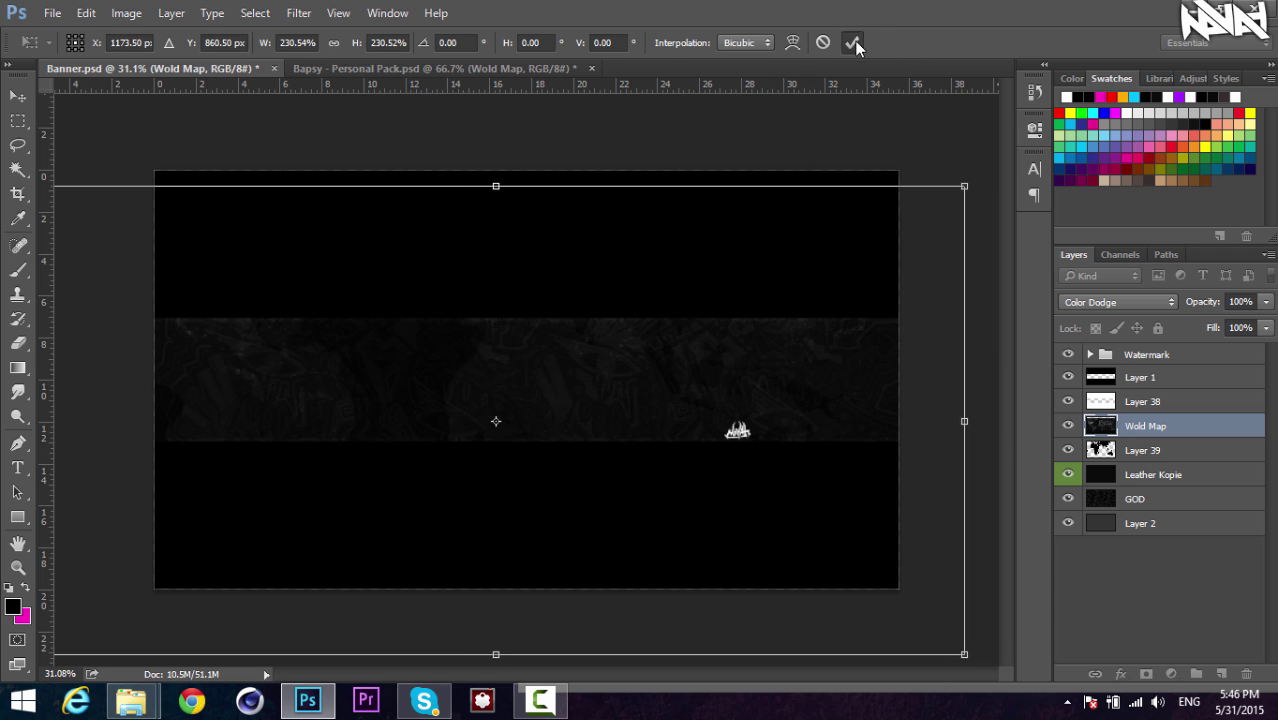
View the Wold Map layer on its own in the Bapsy - Personal Pack document and hide it
left_click(398, 69)
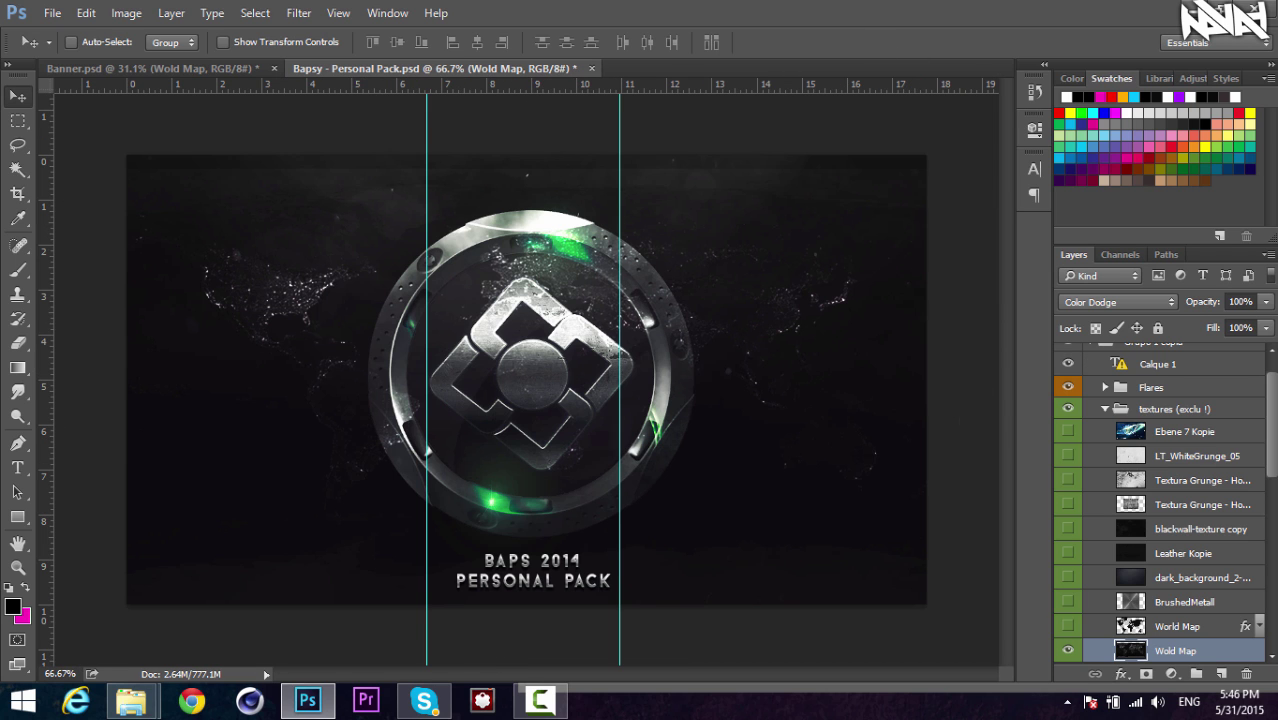
scroll(1092, 503, "down", 5)
left_click(1068, 479)
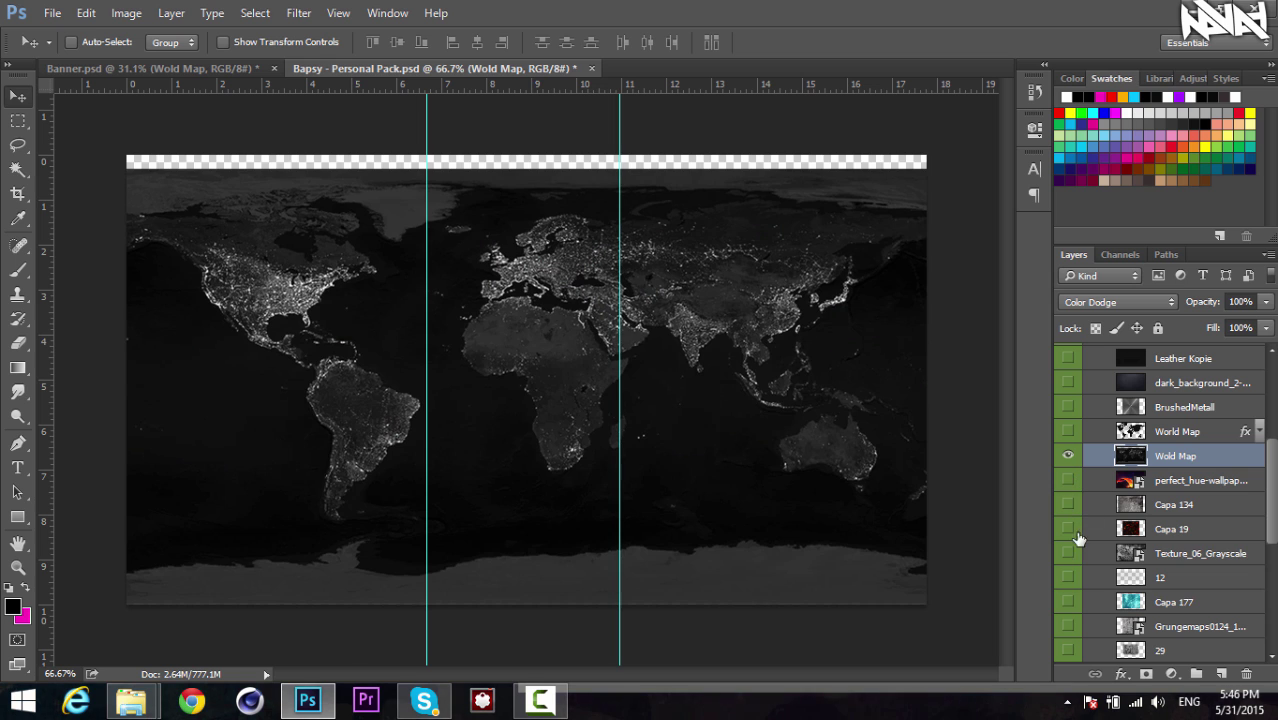
left_click(1068, 555)
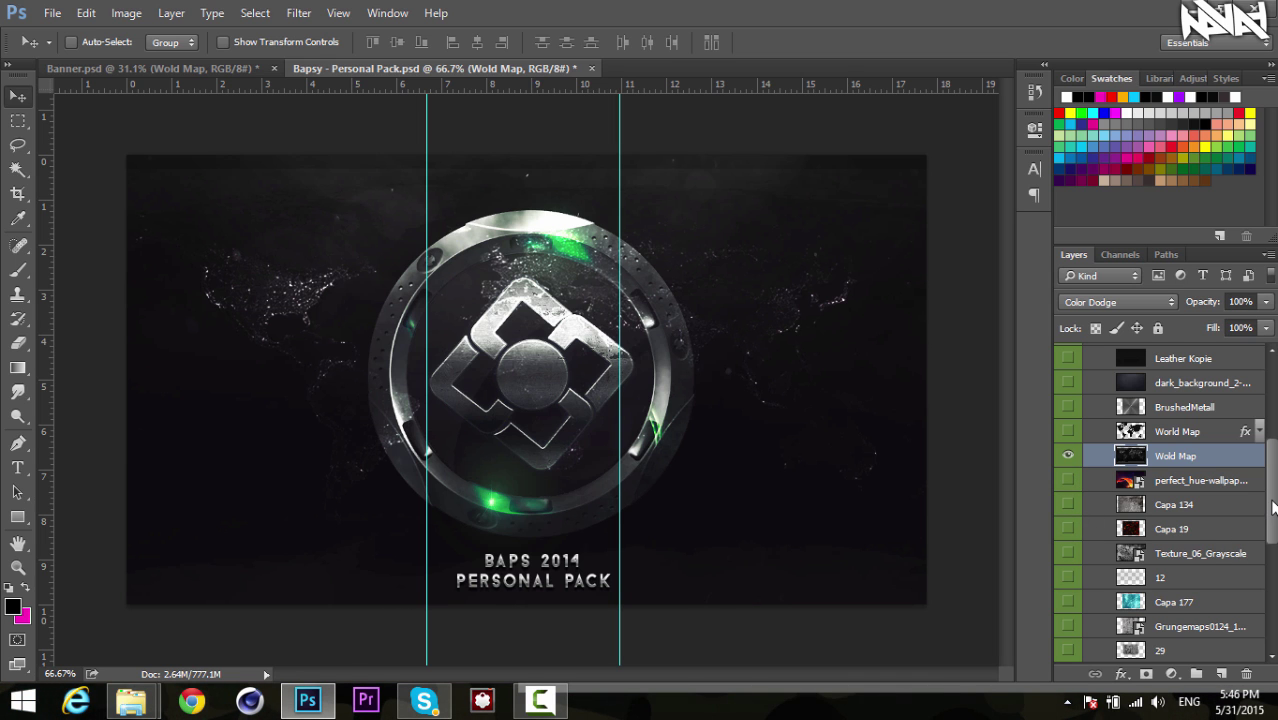
left_click(1068, 455, "alt")
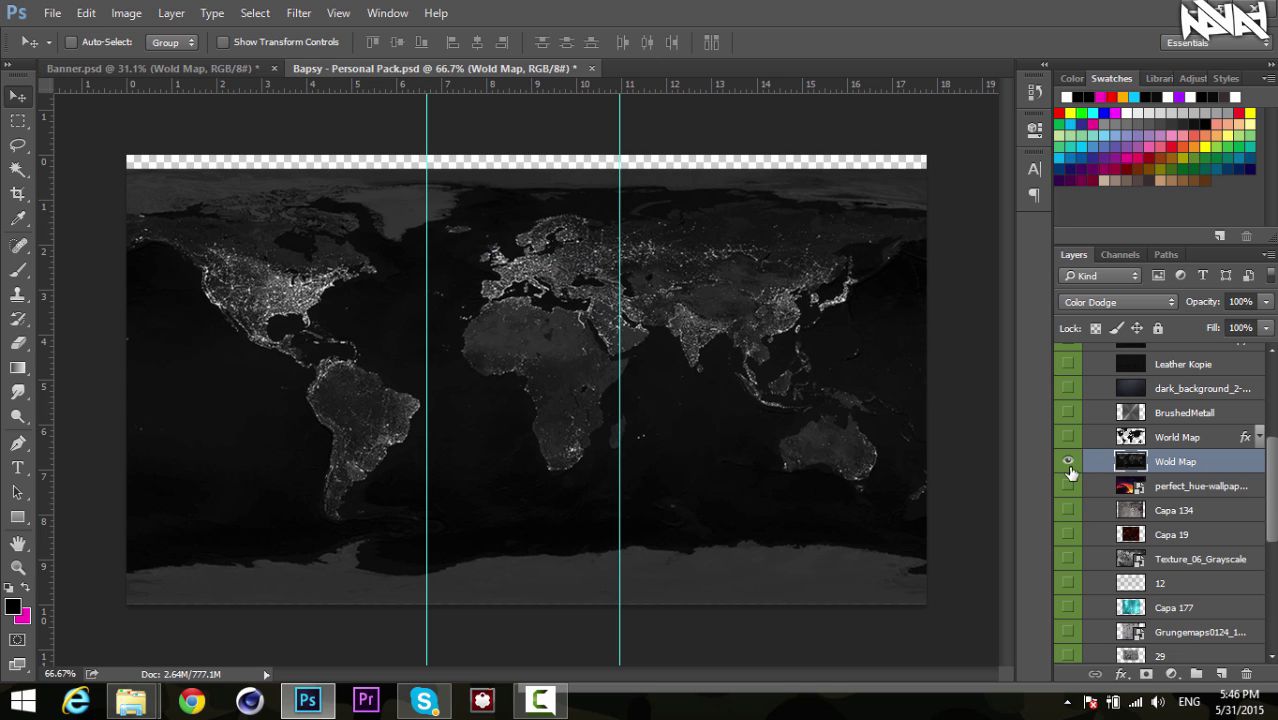
left_click(1068, 461, "alt")
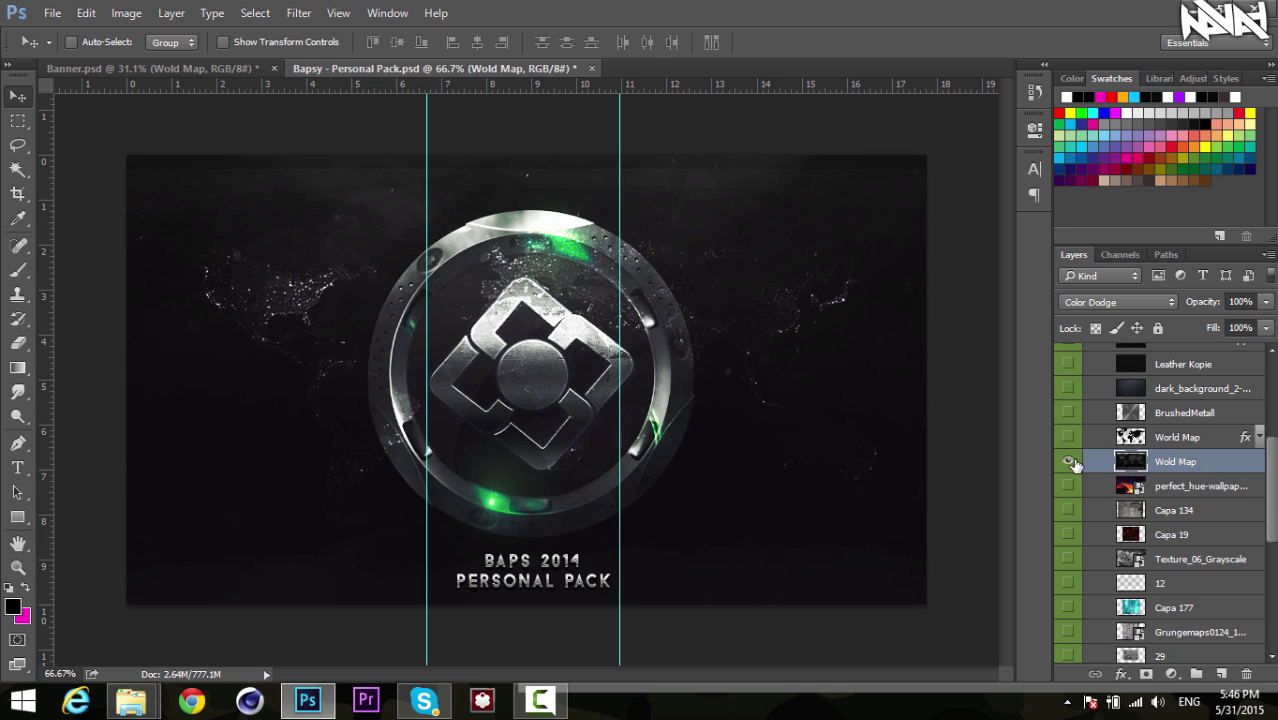
left_click(1068, 461)
Preview the textures 29 and Capa 77 in the pack's textures group and hide them again
scroll(1274, 505, "down", 3)
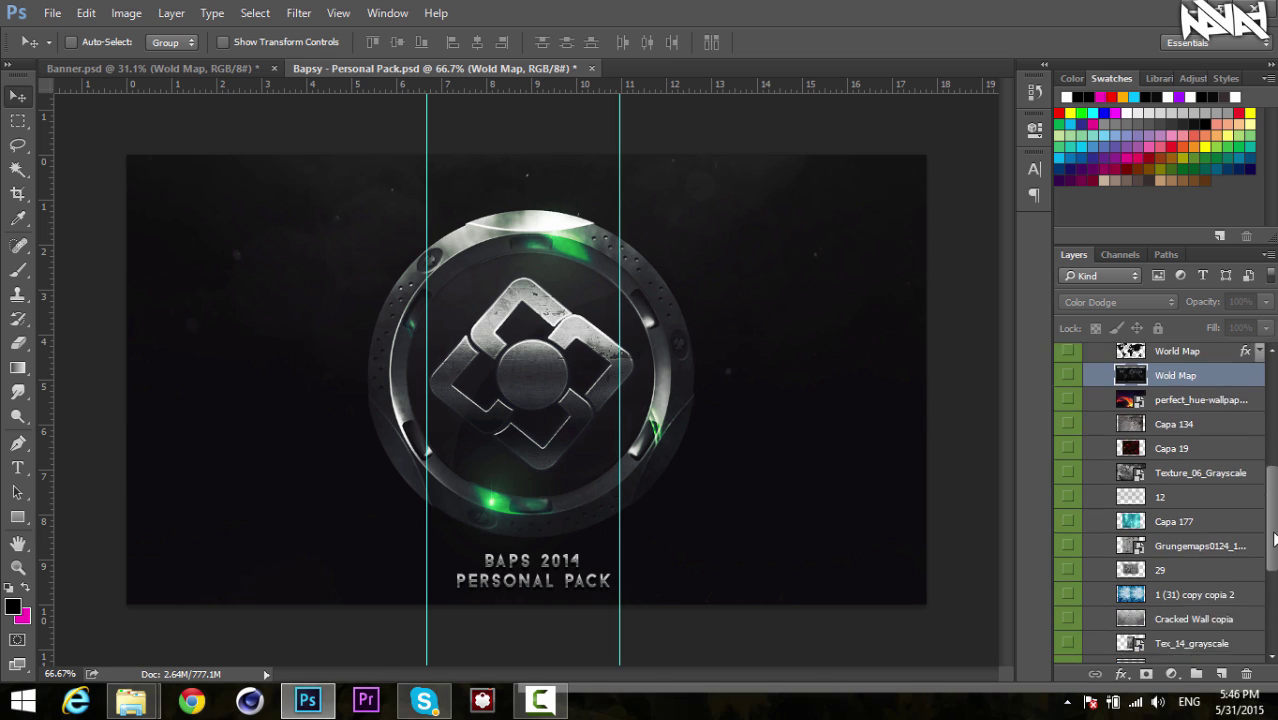
left_click(1069, 554)
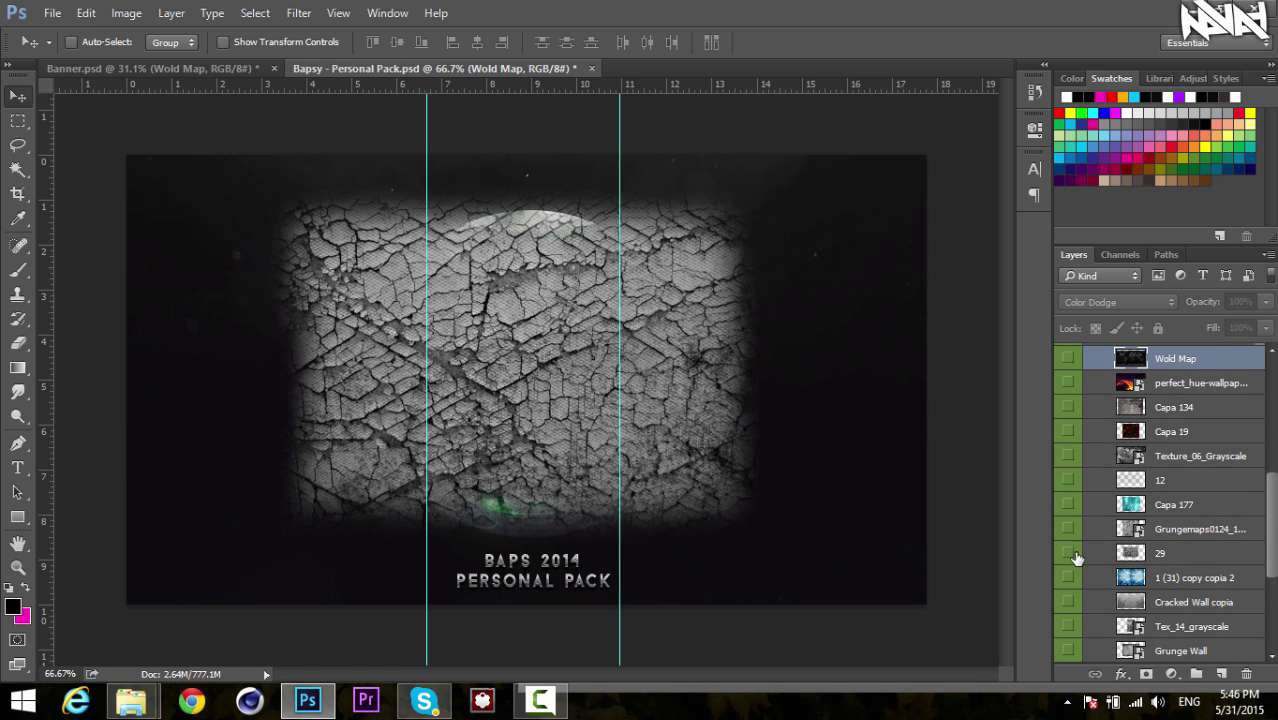
left_click(1070, 554)
scroll(1062, 530, "down", 5)
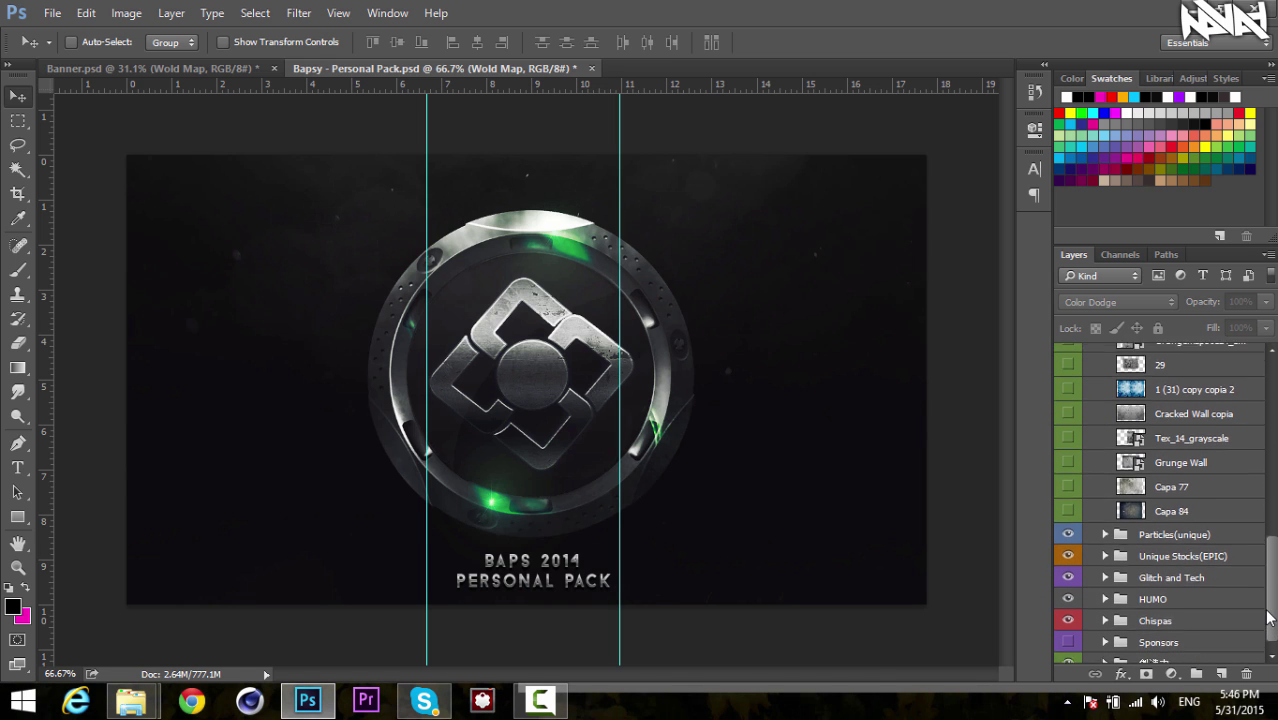
left_click(1068, 485)
left_click(1068, 485)
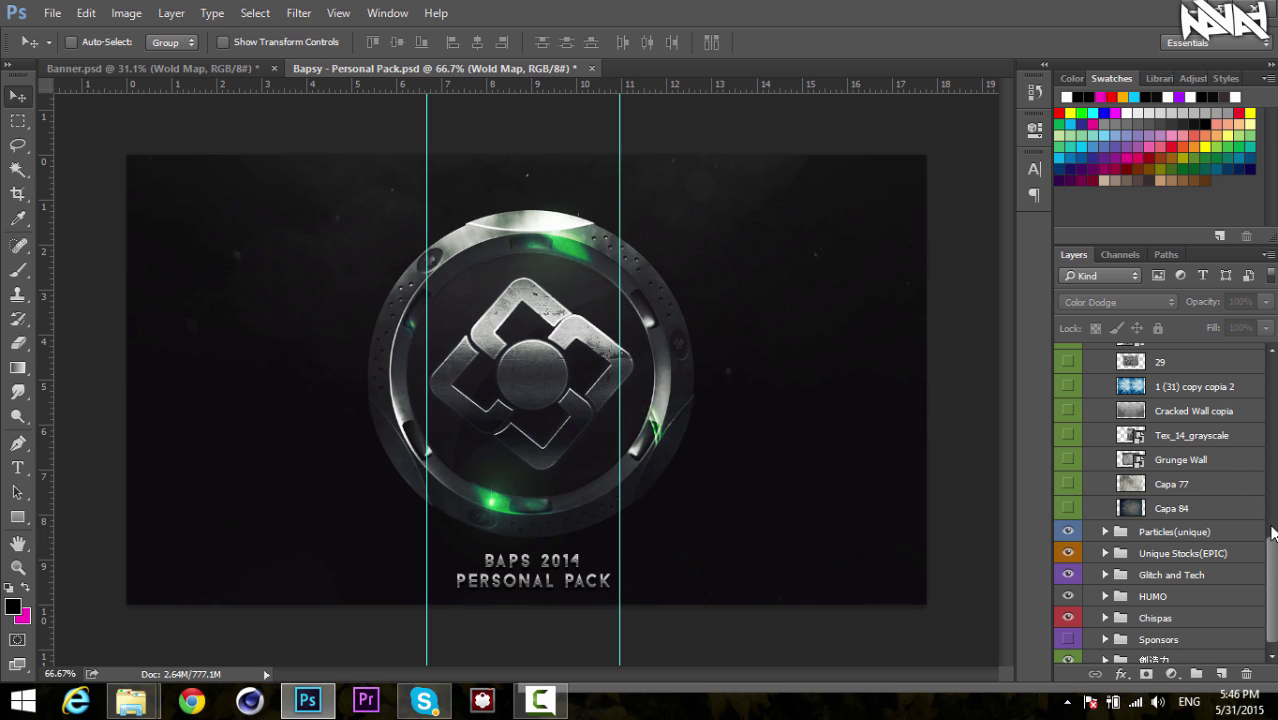
Show Capa 184 from the pack's Unique Stocks(EPIC) group and copy it into Banner.psd, directly above the Wold Map layer
scroll(1133, 475, "up", 8)
left_click(1106, 395)
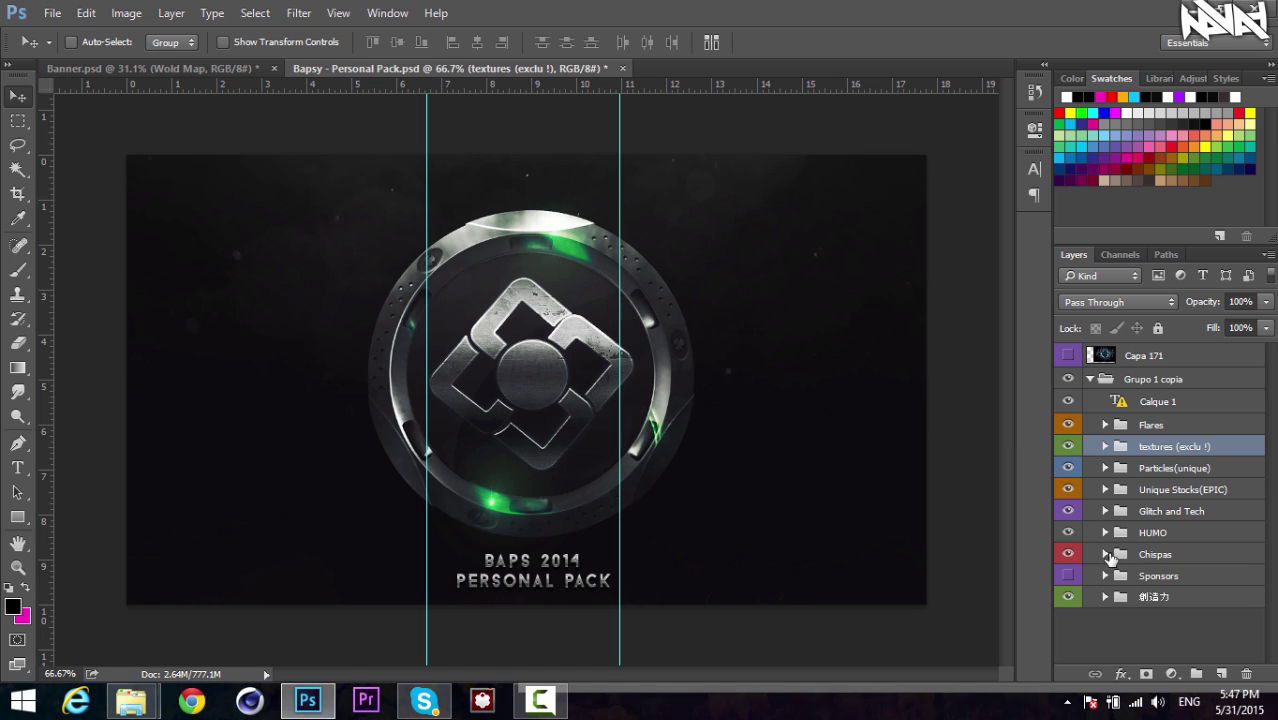
left_click(1106, 492)
left_click(1103, 490)
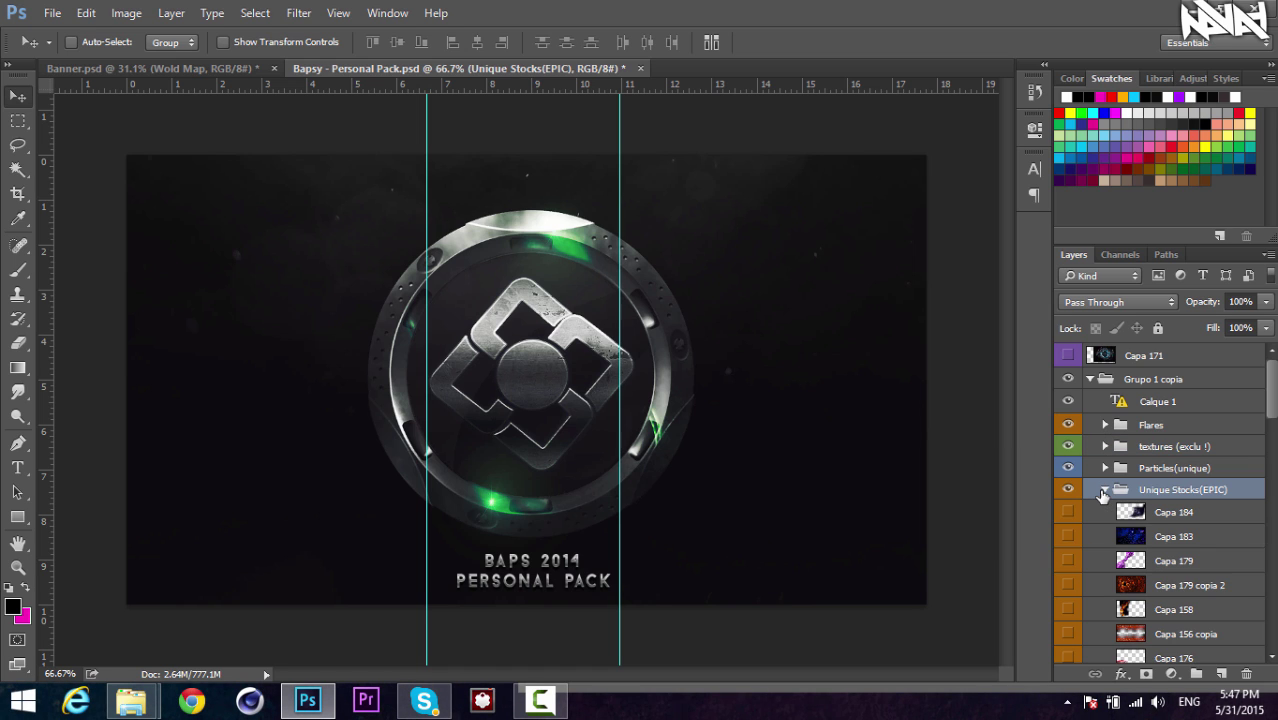
left_click(1067, 512)
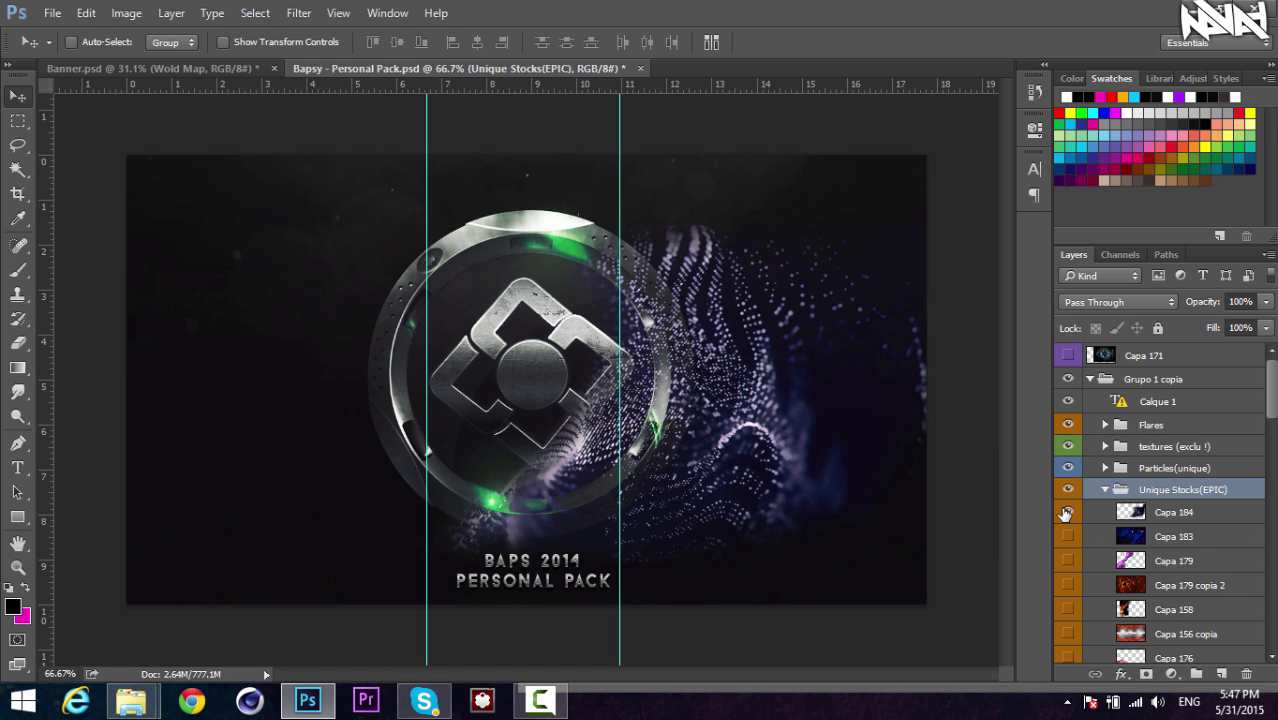
left_click(1150, 512)
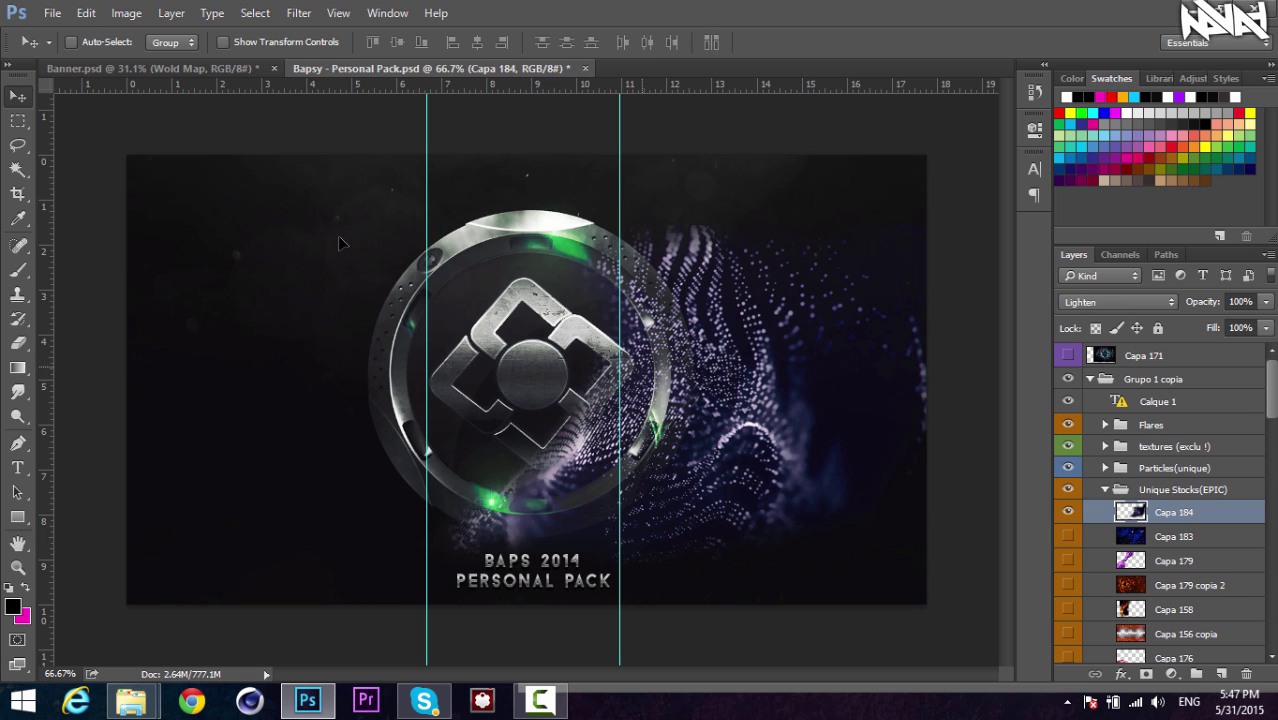
mouse_move(727, 375)
left_mouse_down()
mouse_move(122, 85)
mouse_move(130, 75)
mouse_move(152, 94)
mouse_move(380, 420)
mouse_move(512, 435)
mouse_move(723, 388)
left_mouse_up()
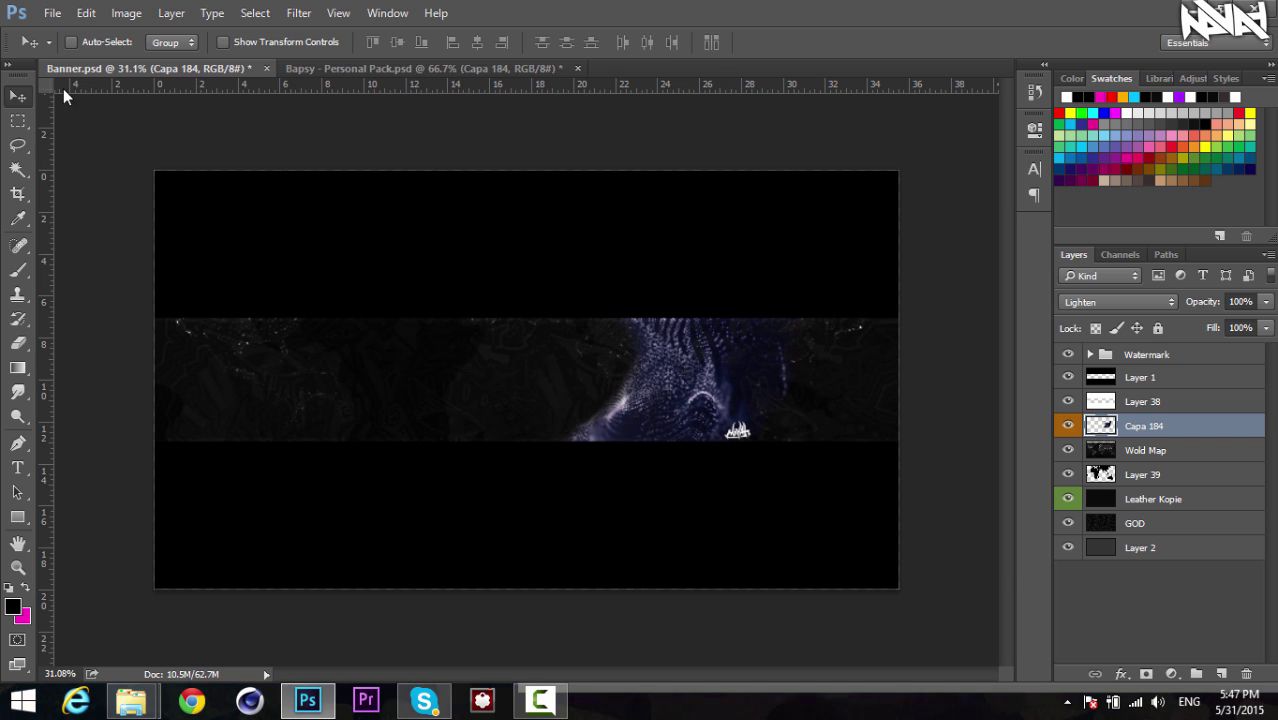
Desaturate the Capa 184 layer to grey and darken it with Hue/Saturation
left_click(125, 13)
mouse_move(194, 61)
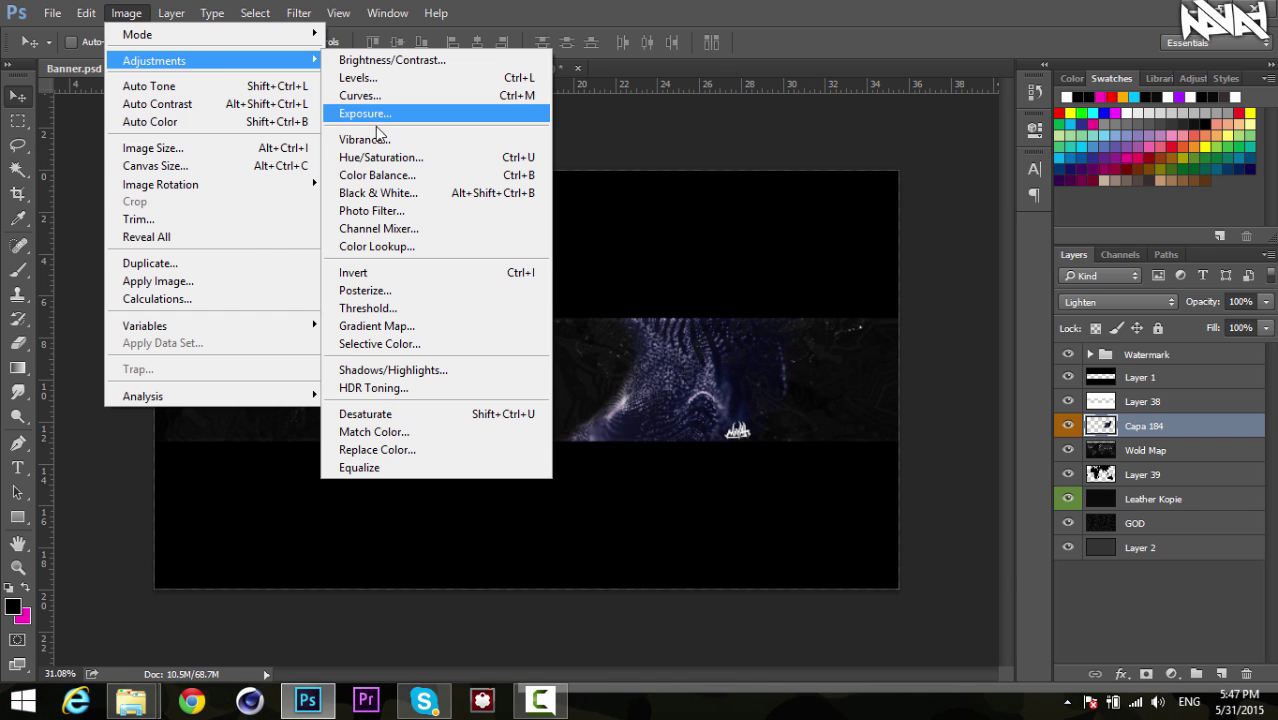
left_click(388, 168)
left_click_drag(930, 302, 840, 302)
mouse_move(900, 347)
left_mouse_down()
mouse_move(846, 348)
mouse_move(878, 350)
left_mouse_up()
left_click(1139, 158)
Enlarge Capa 184 to about 238% with its dot pattern over the middle of the banner strip, and set its opacity to 14%
key("v")
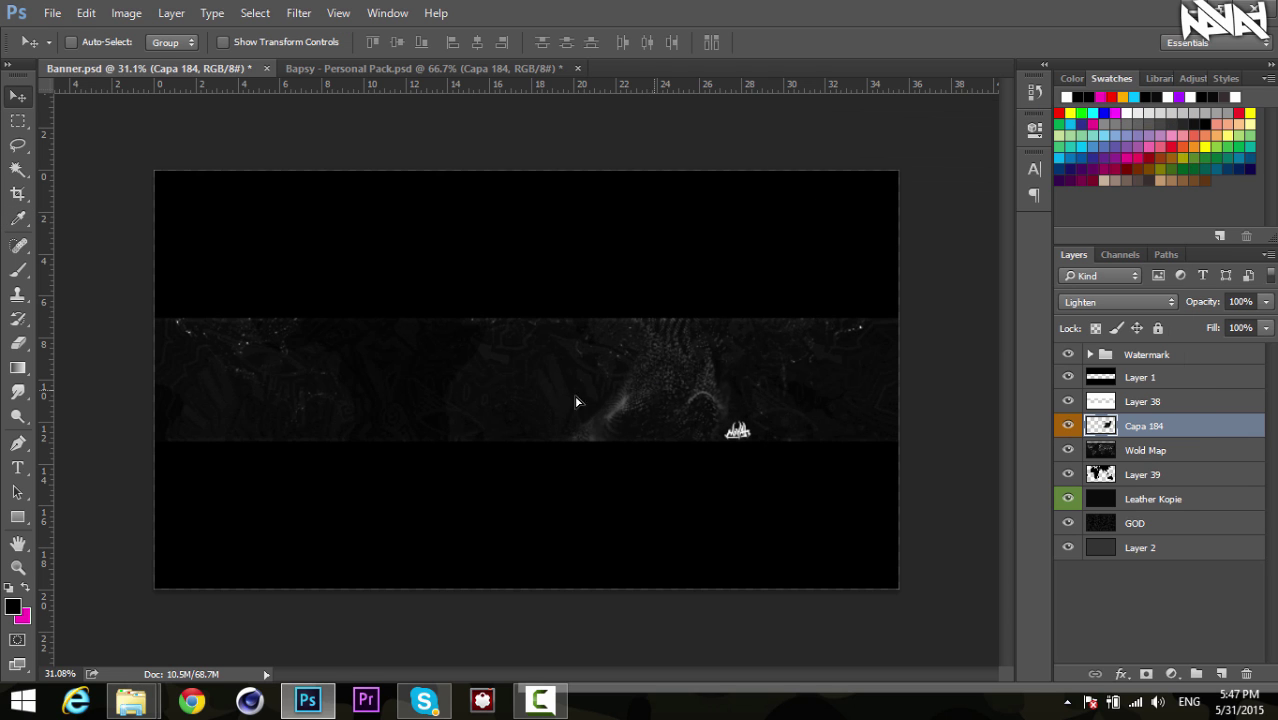
left_click_drag(577, 400, 374, 399)
key("ctrl+t")
left_click_drag(513, 274, 771, 130)
left_click_drag(607, 430, 536, 463)
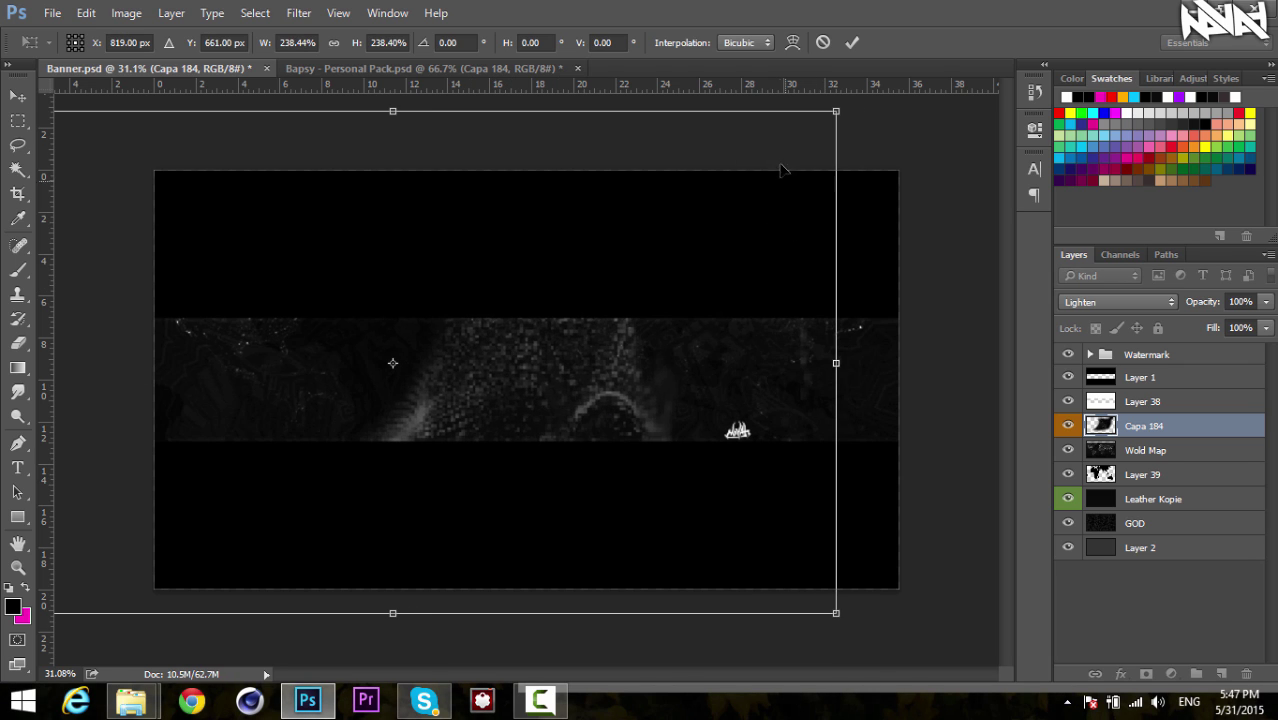
left_click(845, 44)
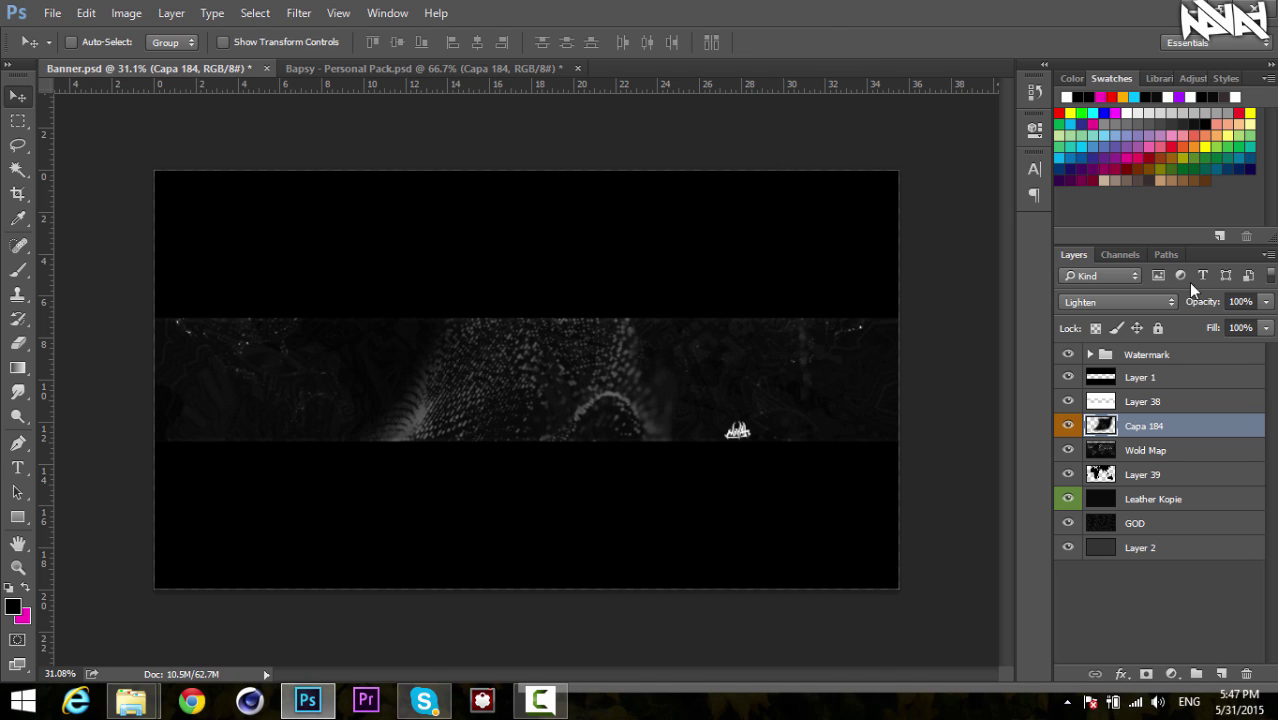
left_click_drag(1193, 303, 1105, 311)
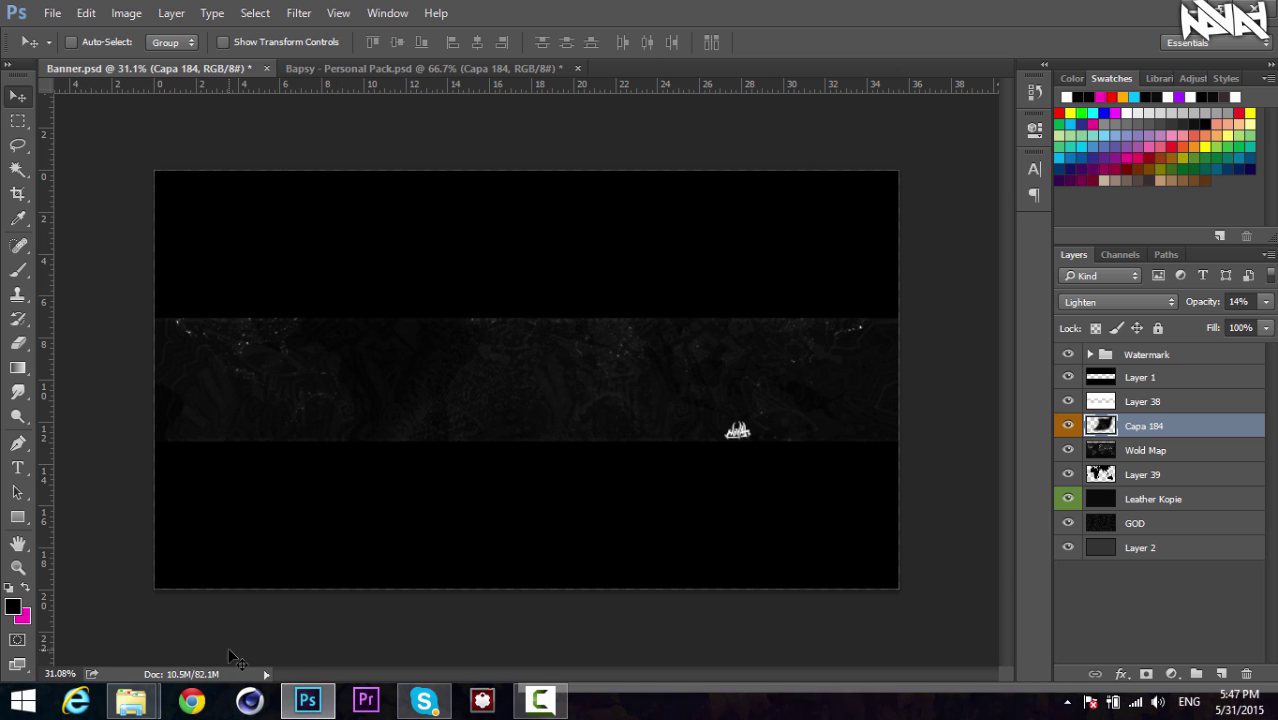
Preview the Light Effects layer in the Unique Stocks(EPIC) group of the Bapsy - Personal Pack document
left_click(440, 68)
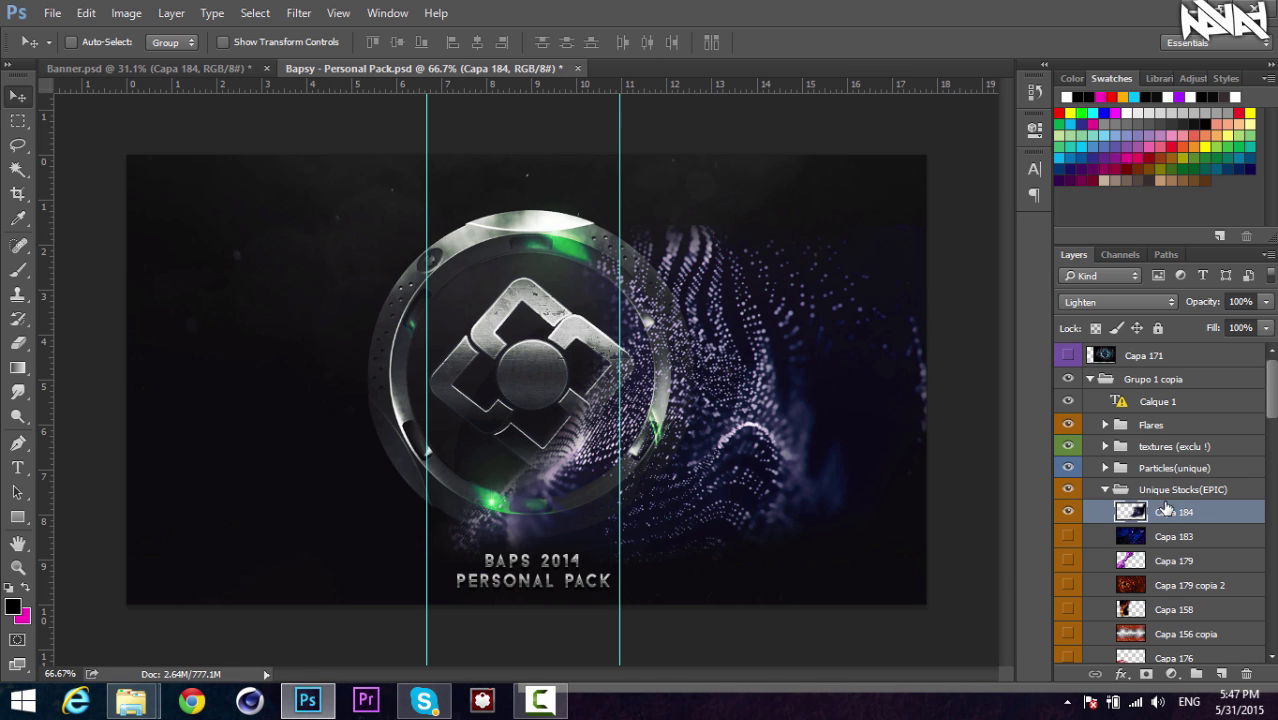
scroll(1092, 497, "down", 10)
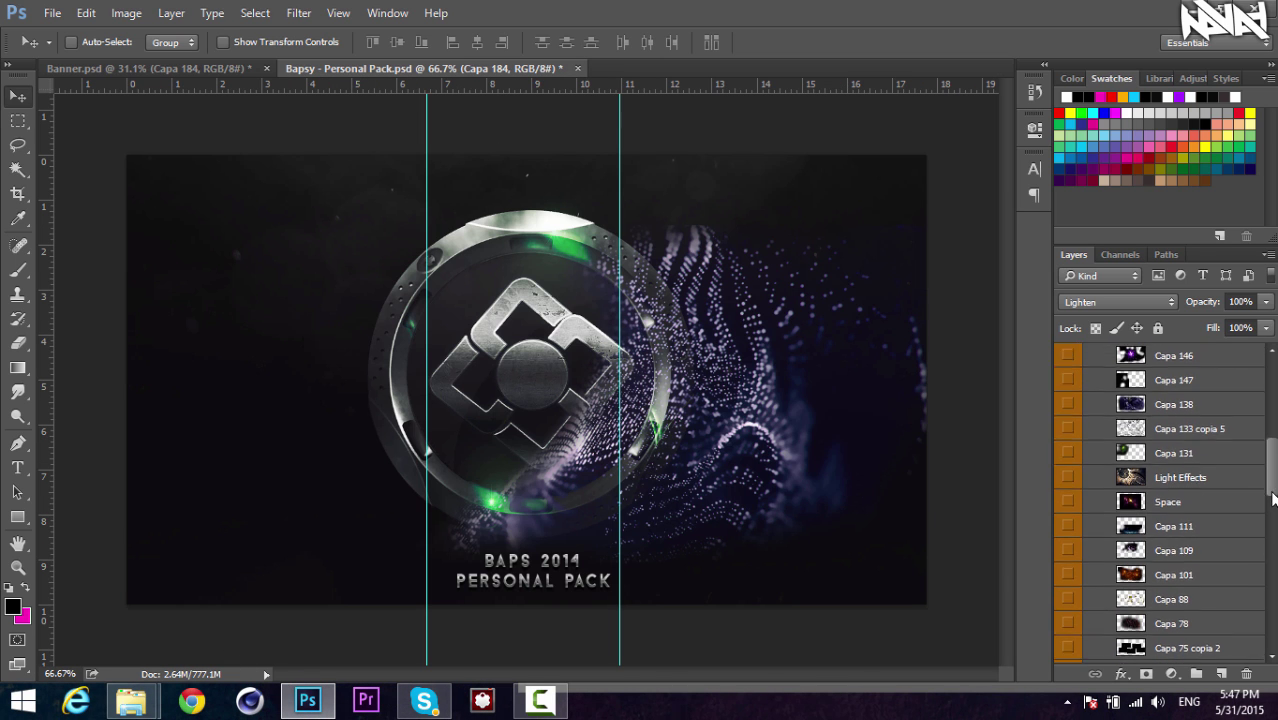
left_click(1068, 473)
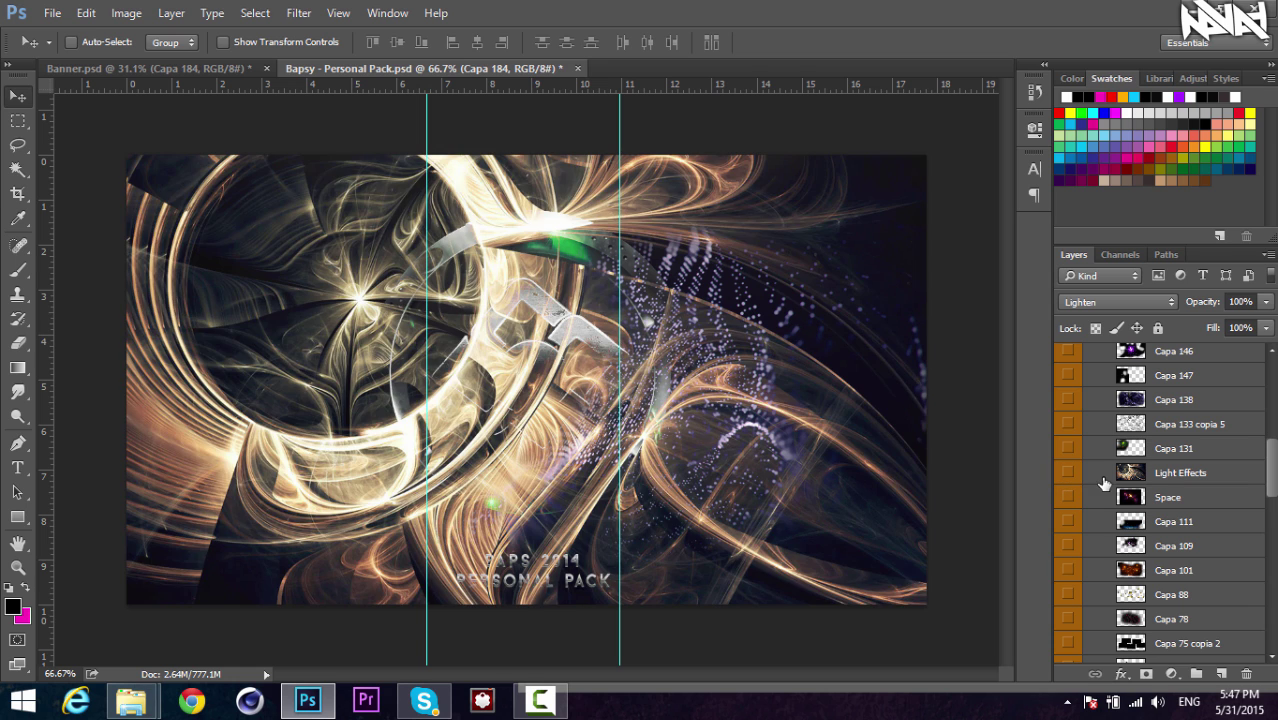
Hide the Light Effects and Capa 184 layers of the pack and collapse the Unique Stocks(EPIC) group
left_click(1068, 473)
left_click_drag(1272, 485, 1259, 424)
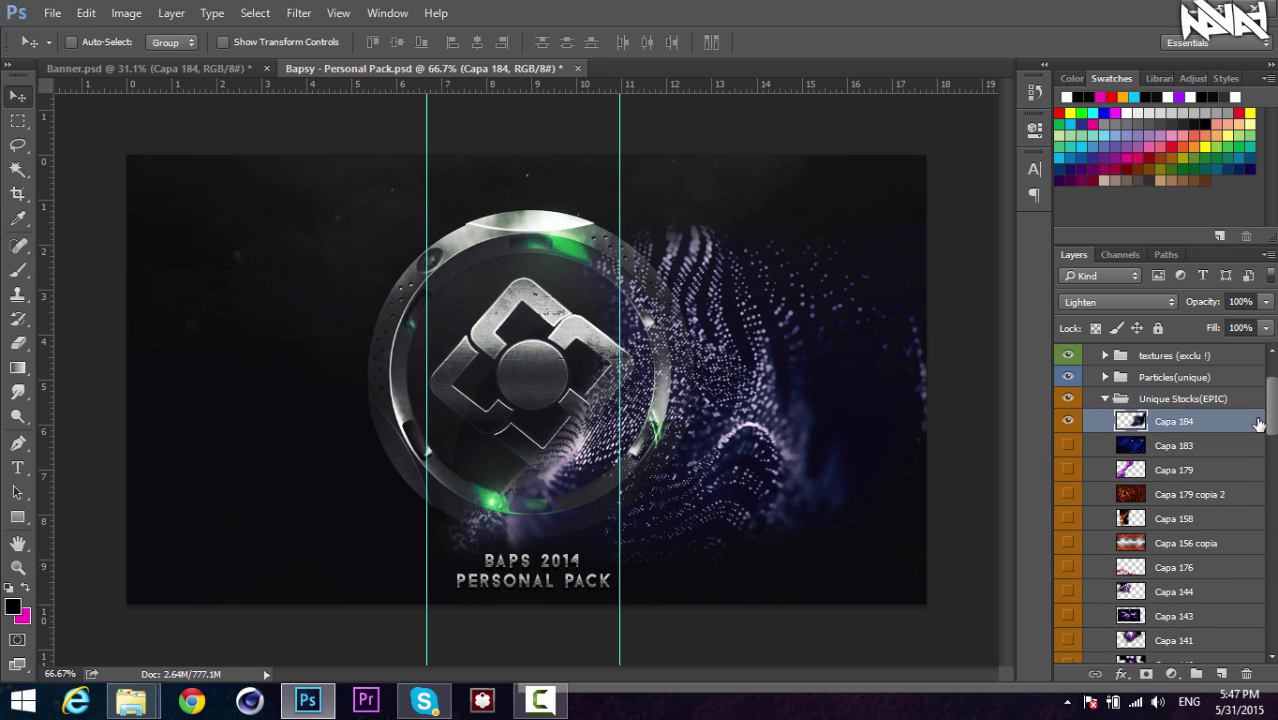
left_click(1105, 399)
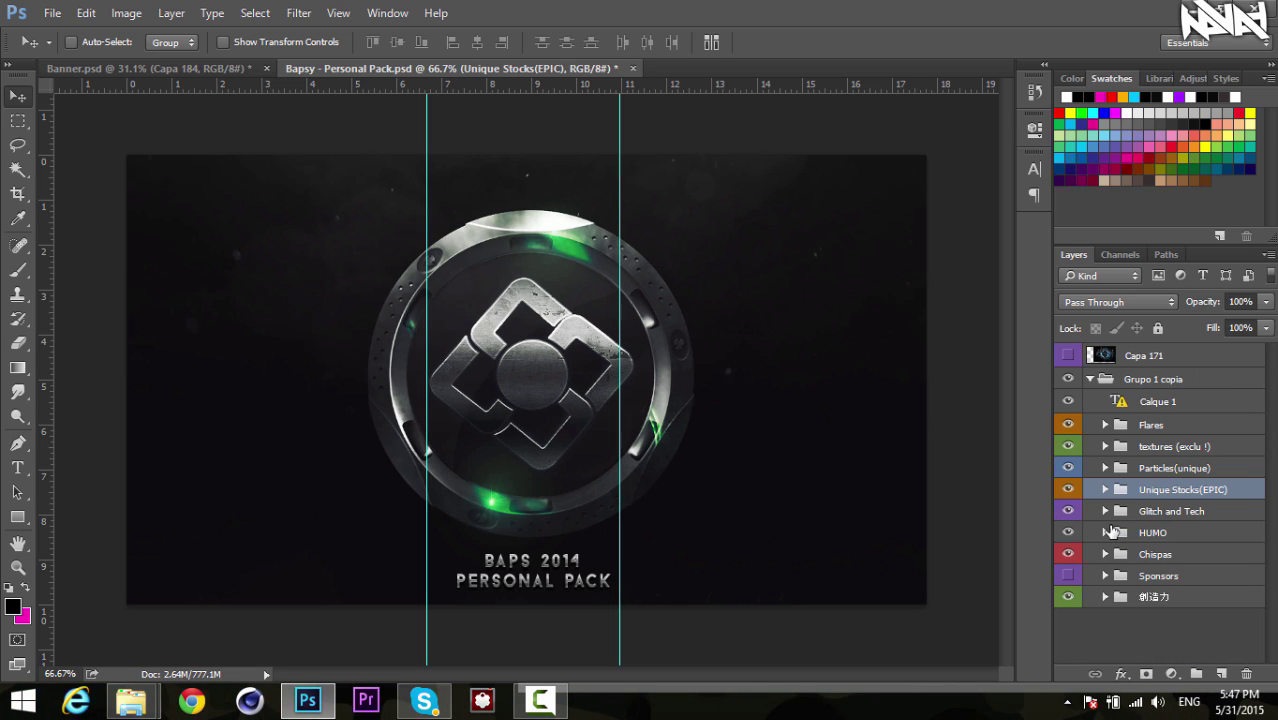
Preview the Bildschirmfoto and Mbaps-Stocks layers in the pack's Glitch and Tech group, hiding each again
left_click(1105, 511)
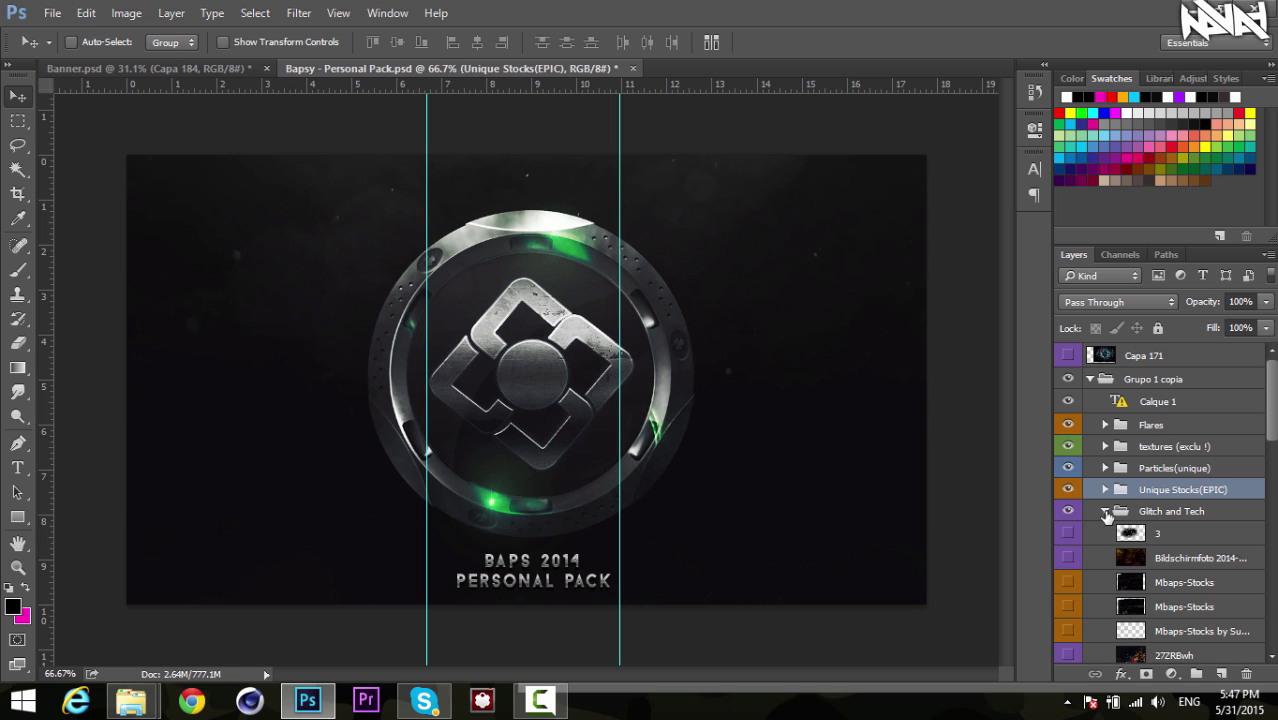
left_click(1067, 559)
left_click(1067, 584)
left_click(1067, 584)
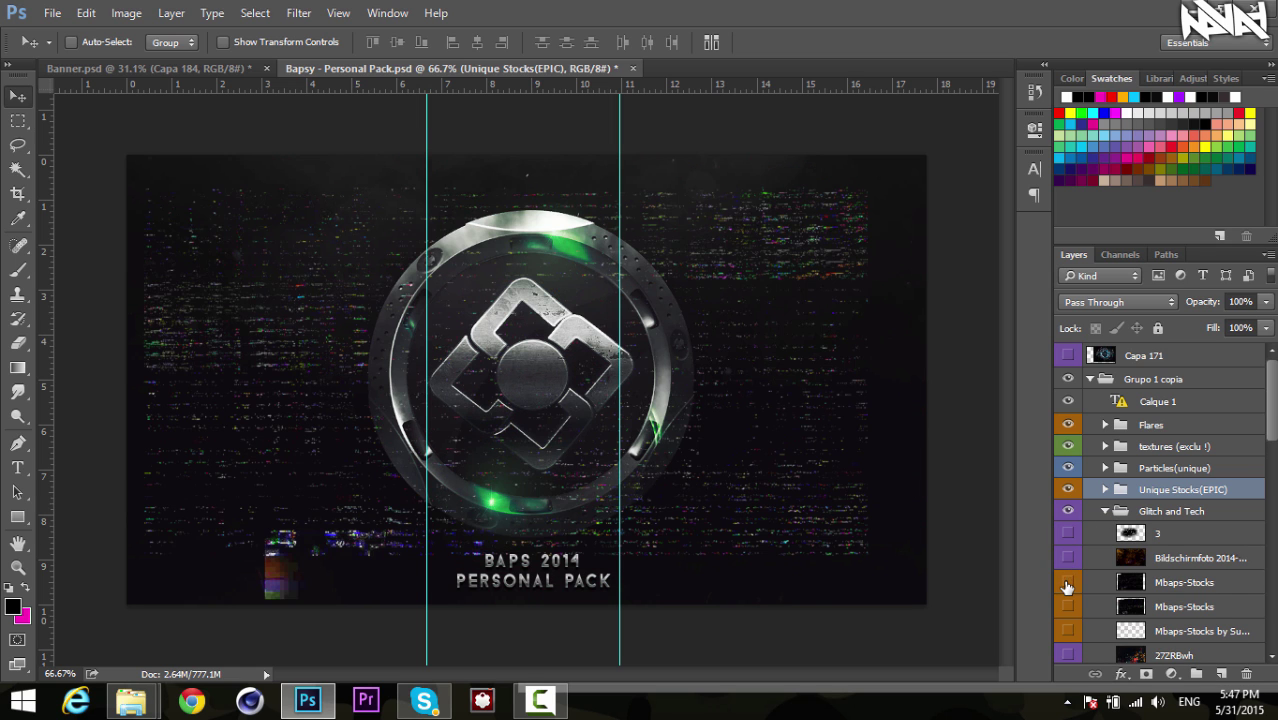
left_click(1067, 609)
left_click(1067, 609)
left_click(1067, 609)
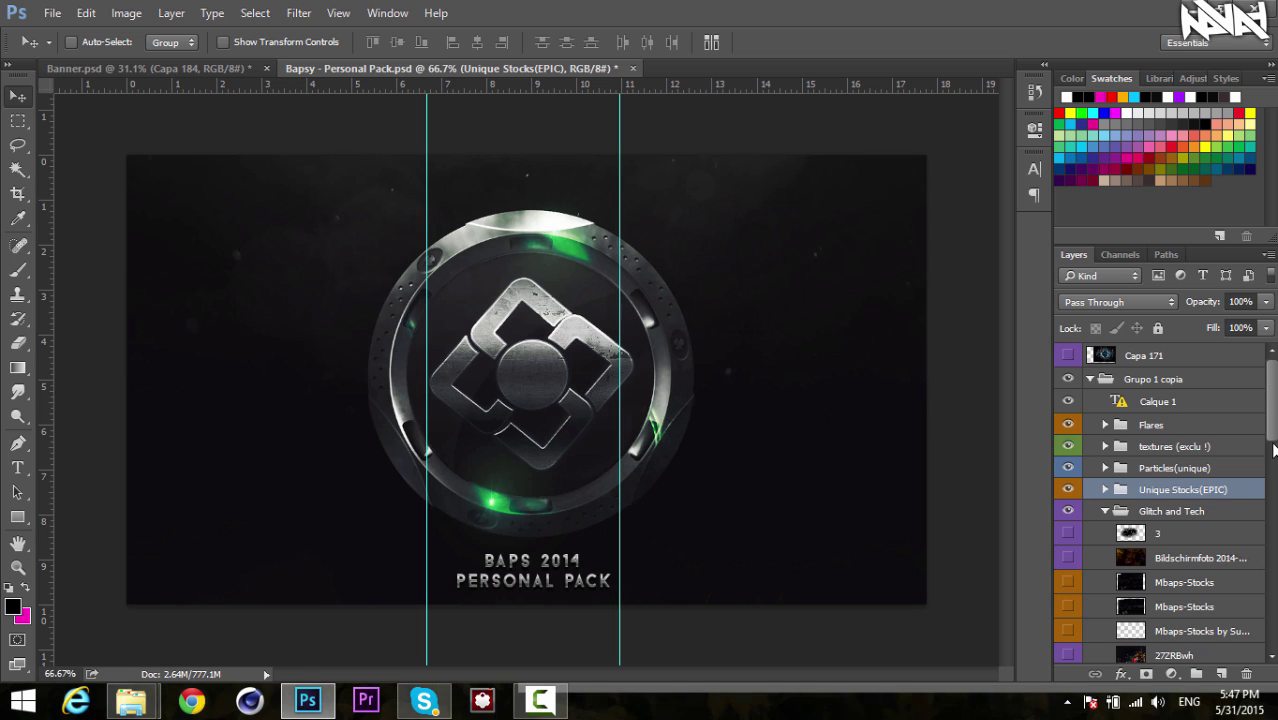
Show Ebene 1 from the Glitch and Tech group and copy it into Banner.psd, directly above Capa 184
left_click_drag(1273, 449, 1273, 494)
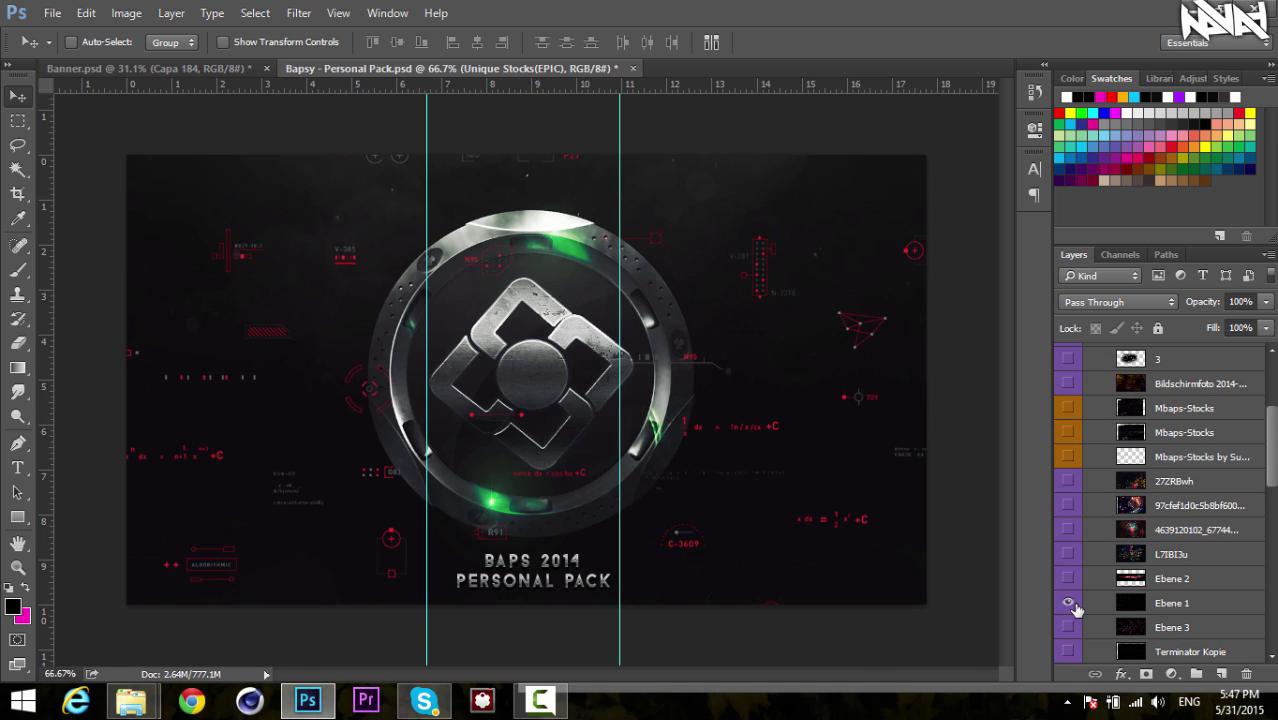
scroll(1150, 560, "down", 3)
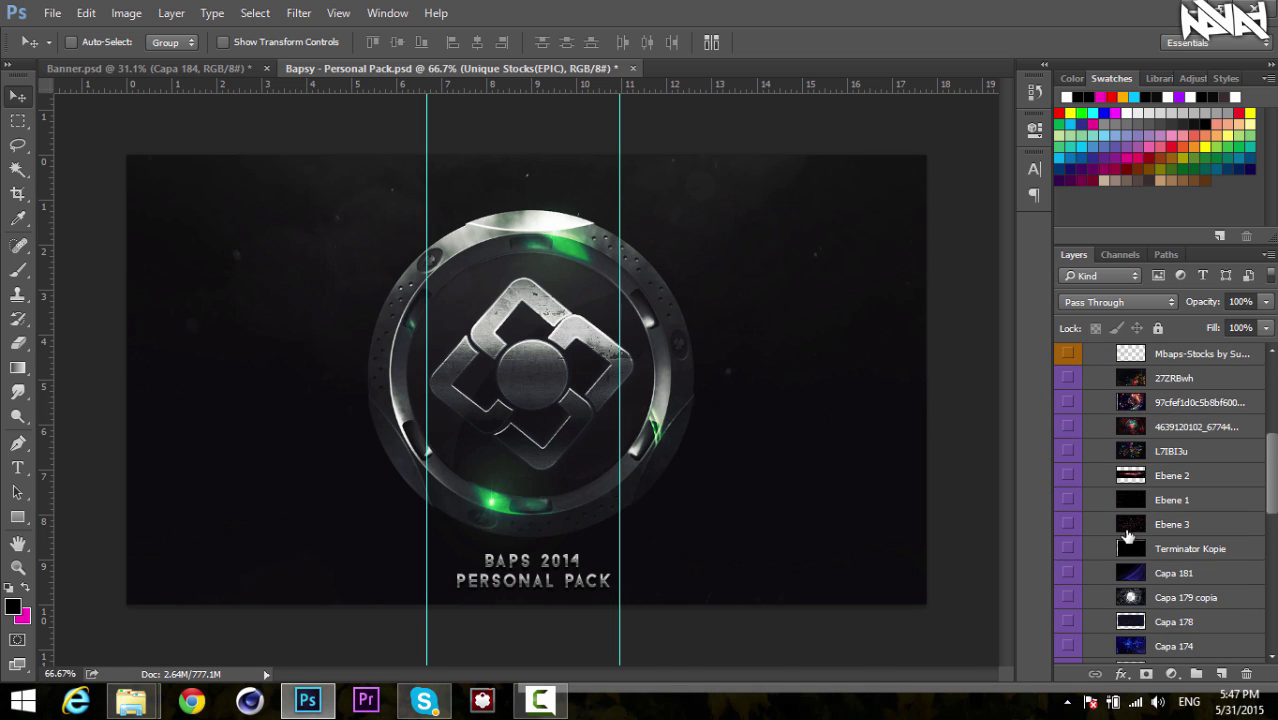
left_click(1069, 500)
left_click(1172, 505)
left_click_drag(408, 384, 615, 396)
Enlarge Ebene 1 to about 155% and position it so its red tech graphics span the whole banner
key("ctrl+t")
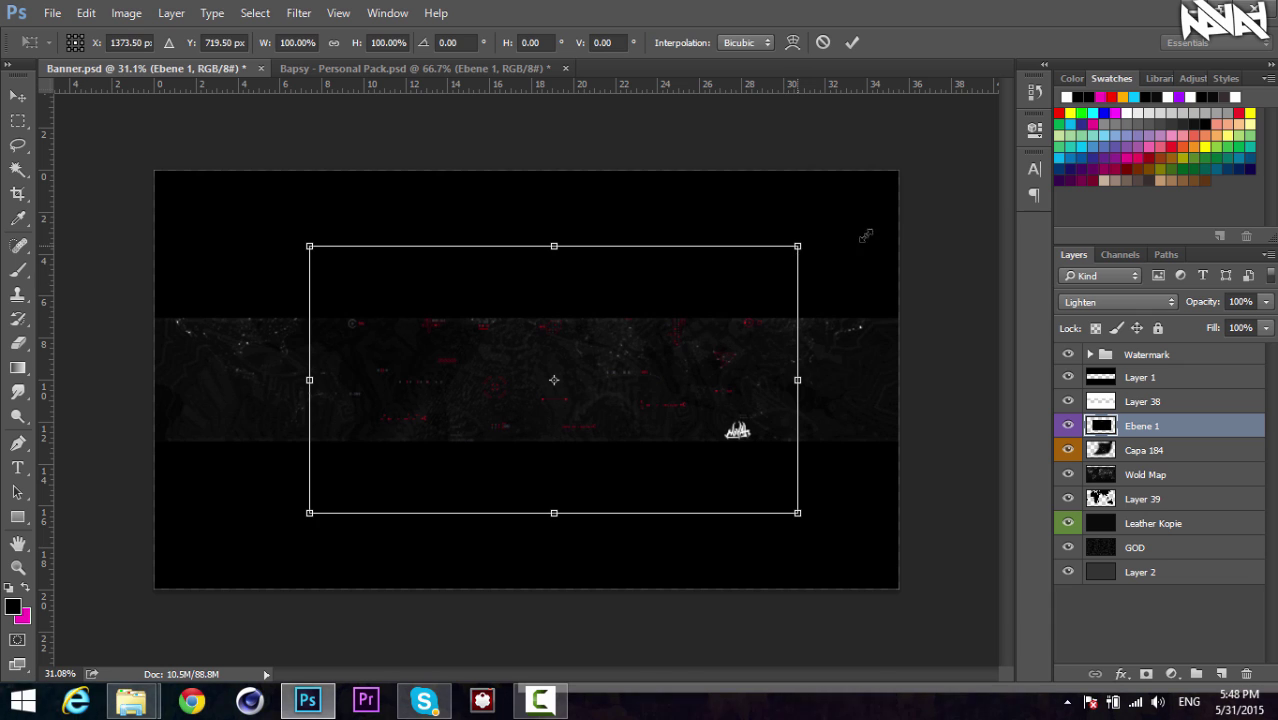
left_click_drag(866, 235, 962, 168)
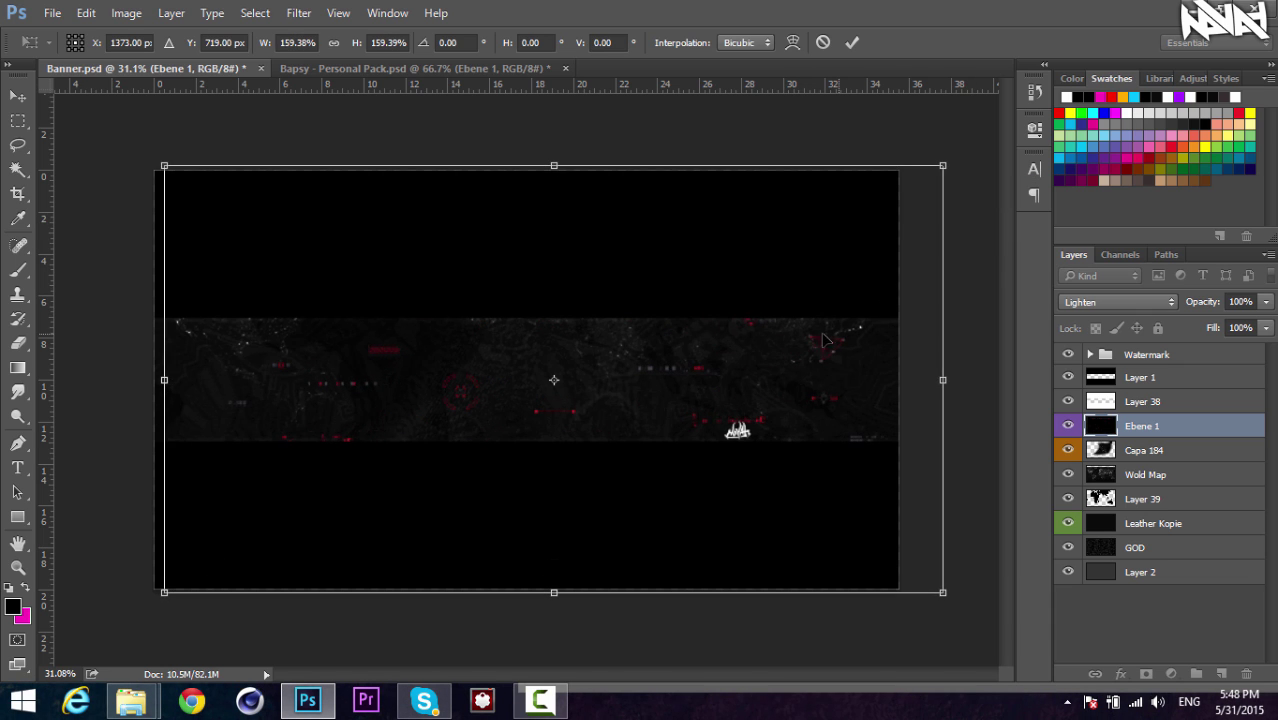
left_click_drag(822, 340, 814, 339)
left_click_drag(912, 173, 906, 173)
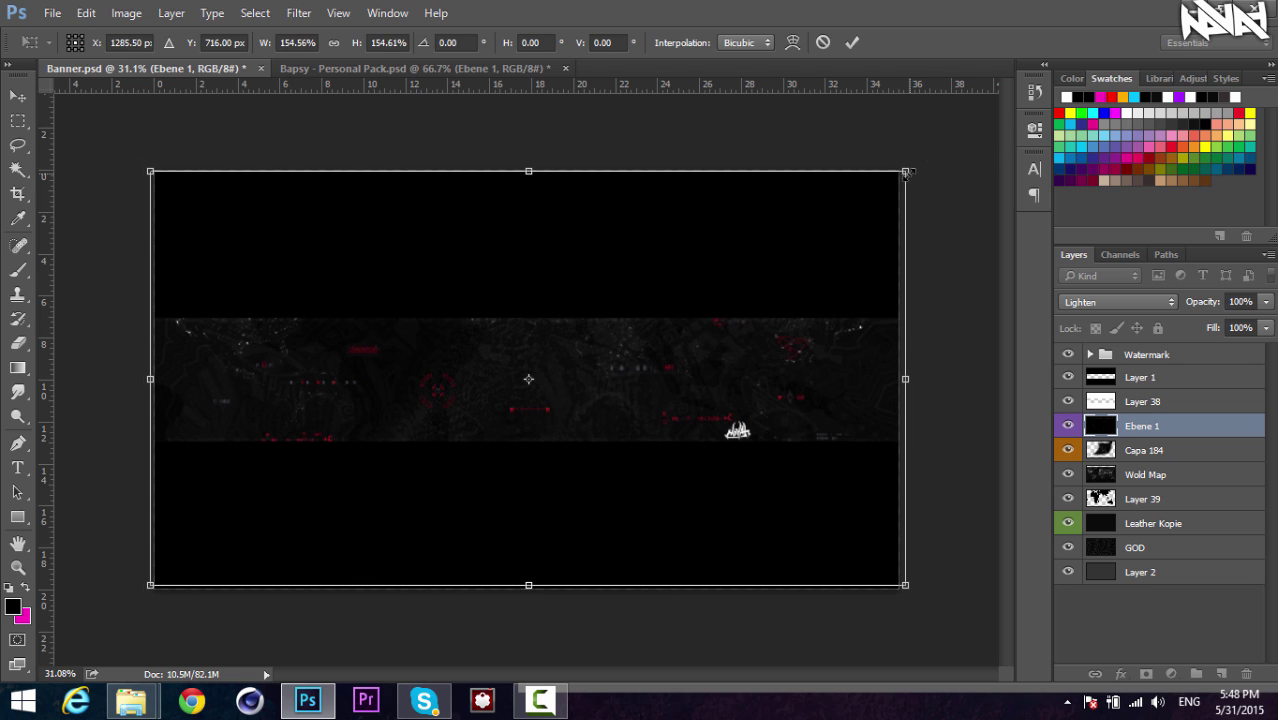
left_click(851, 42)
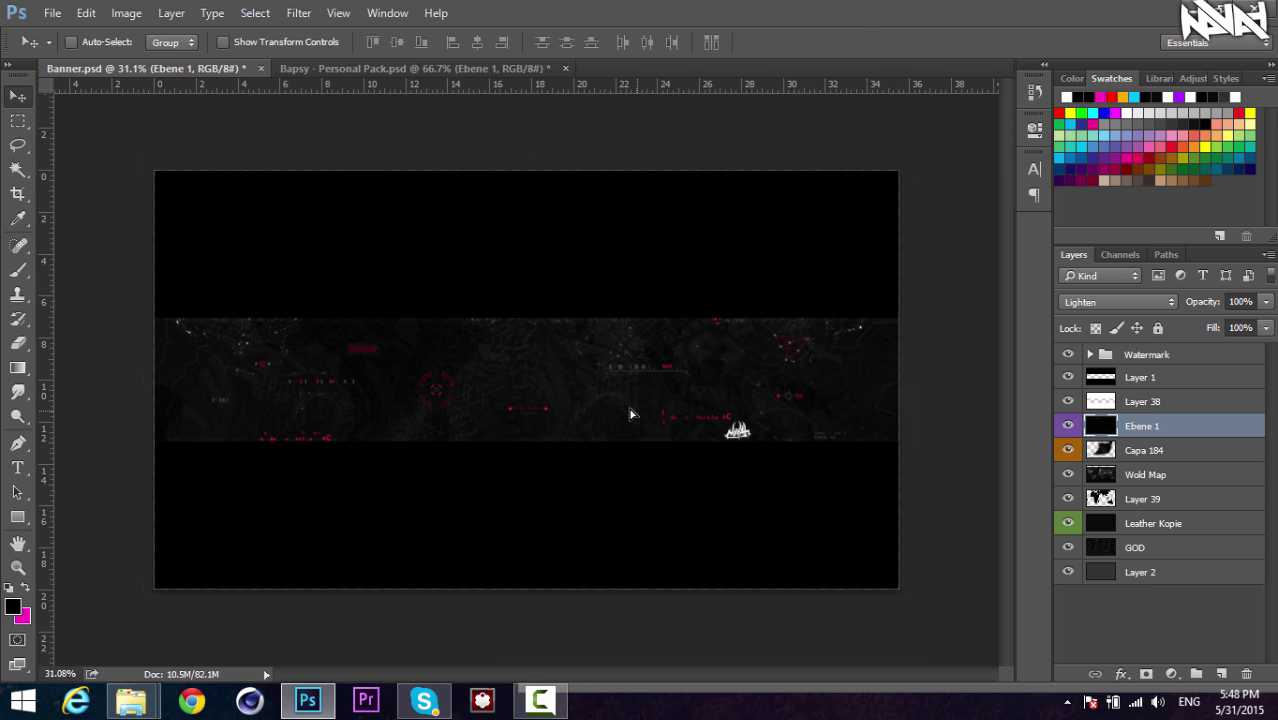
left_click_drag(631, 413, 632, 410)
scroll(473, 431, "down", 2)
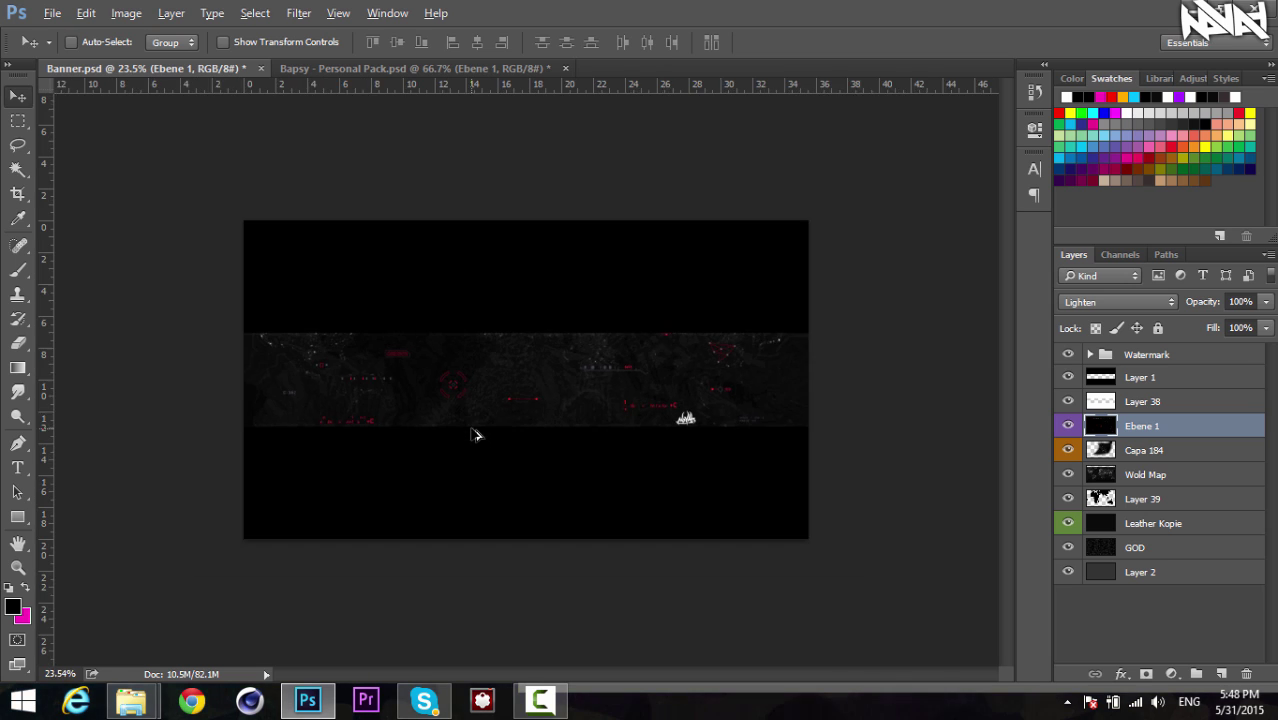
Add a new layer between Capa 184 and Ebene 1, fill it with black and set its opacity to 44%
scroll(473, 431, "up", 3)
left_click(1166, 452)
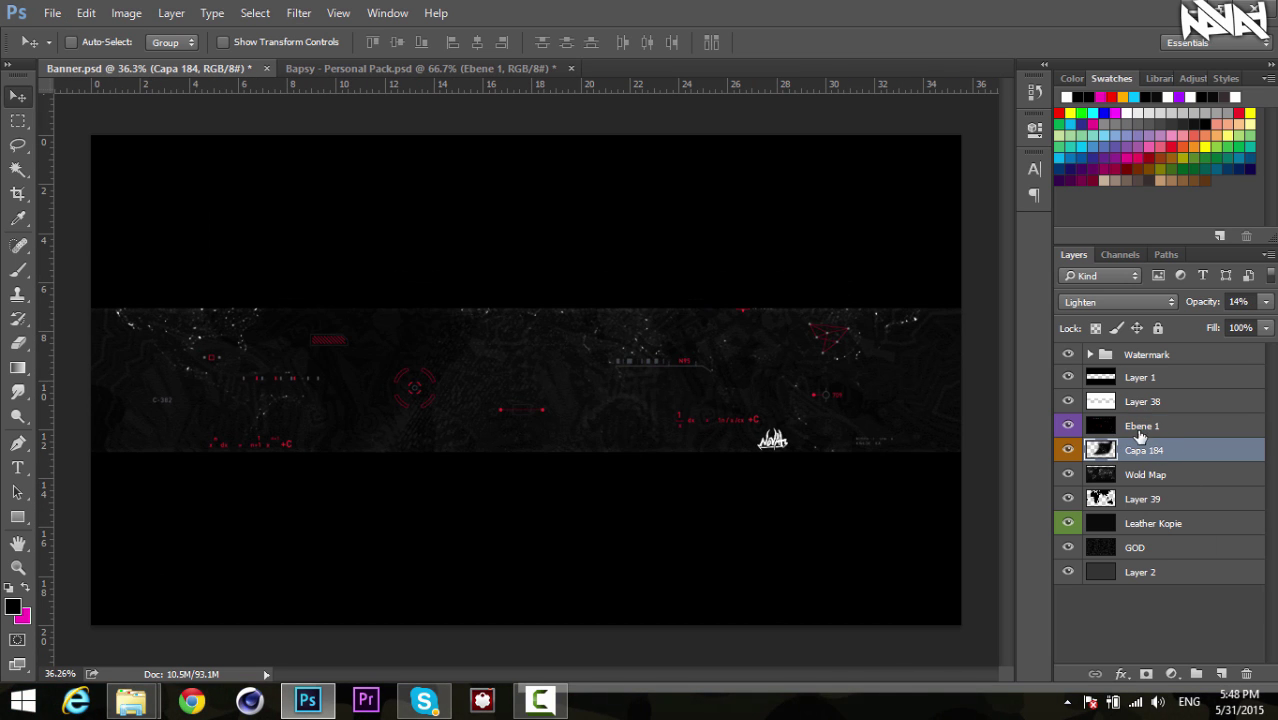
left_click(1139, 432)
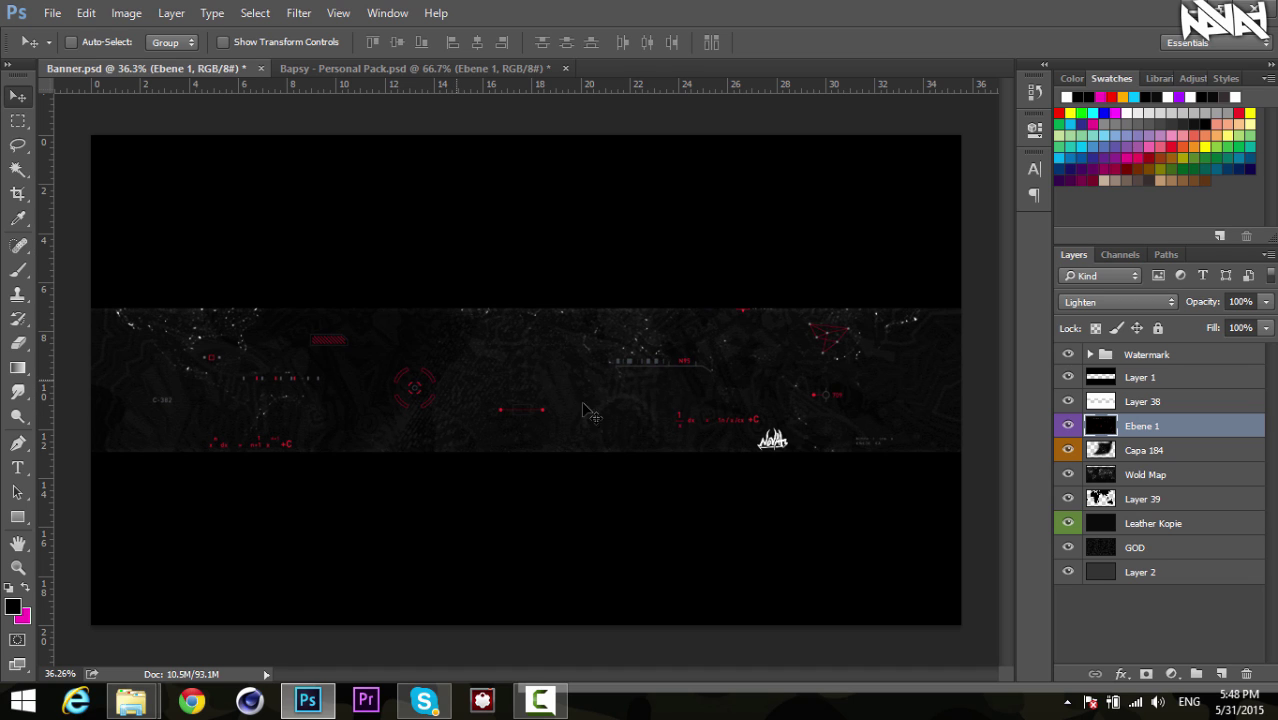
left_click(1070, 427)
left_click(1150, 452)
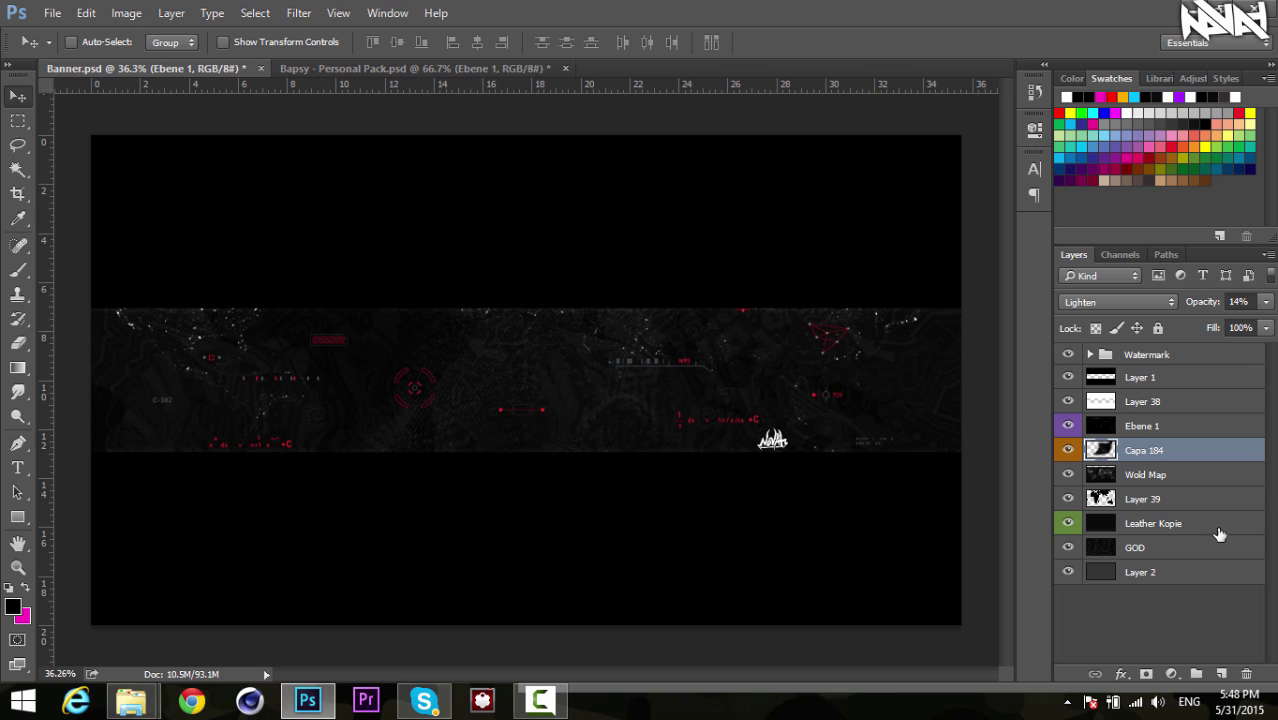
left_click(1221, 674)
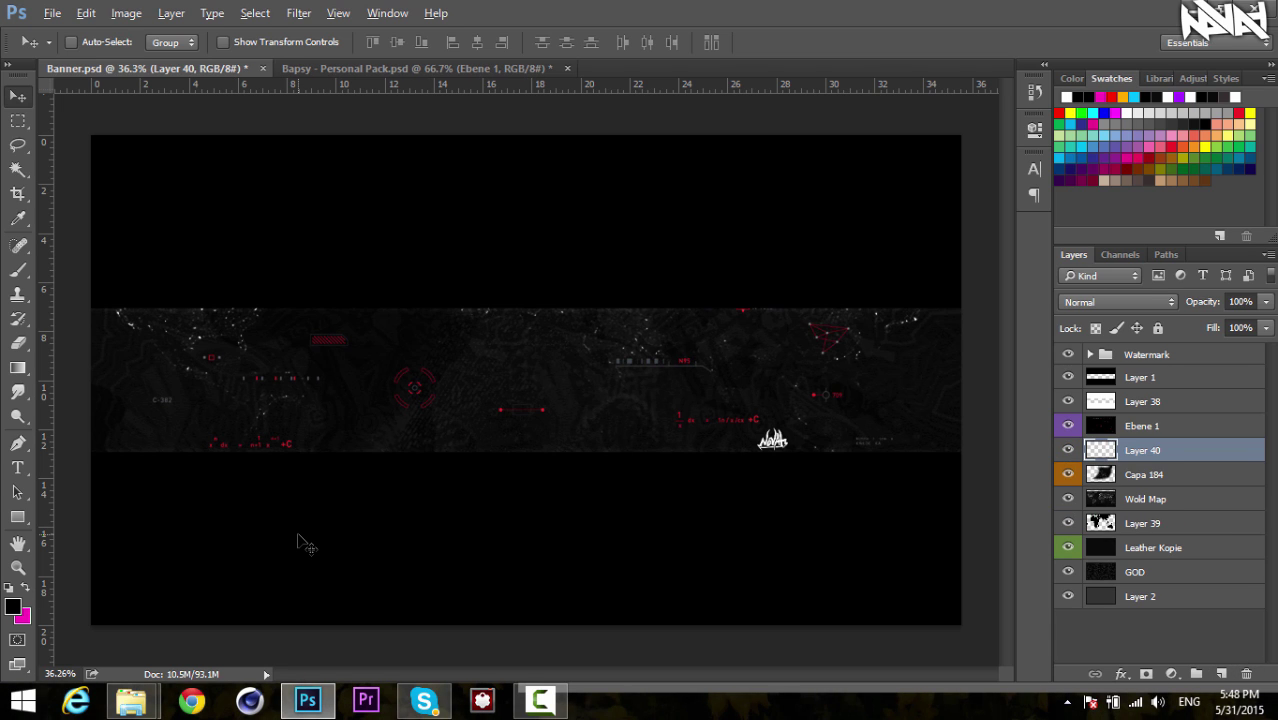
key("alt")
key("alt+BackSpace")
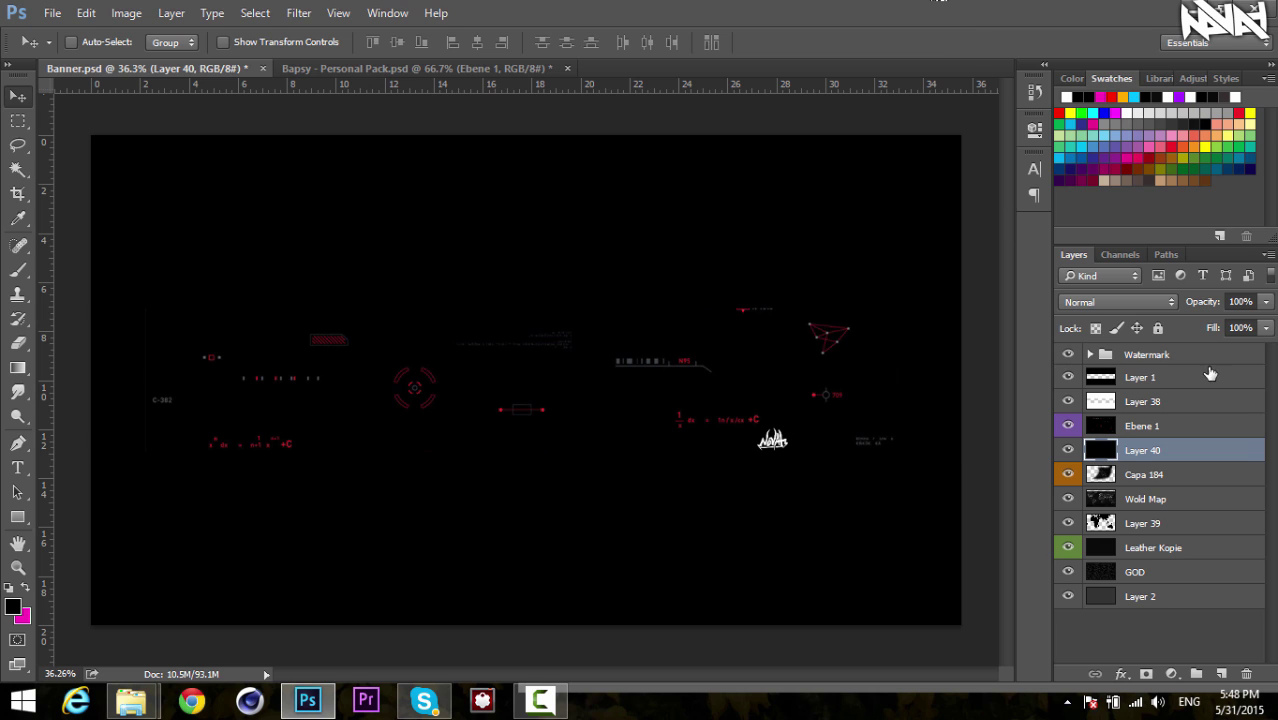
left_click_drag(1197, 306, 1185, 305)
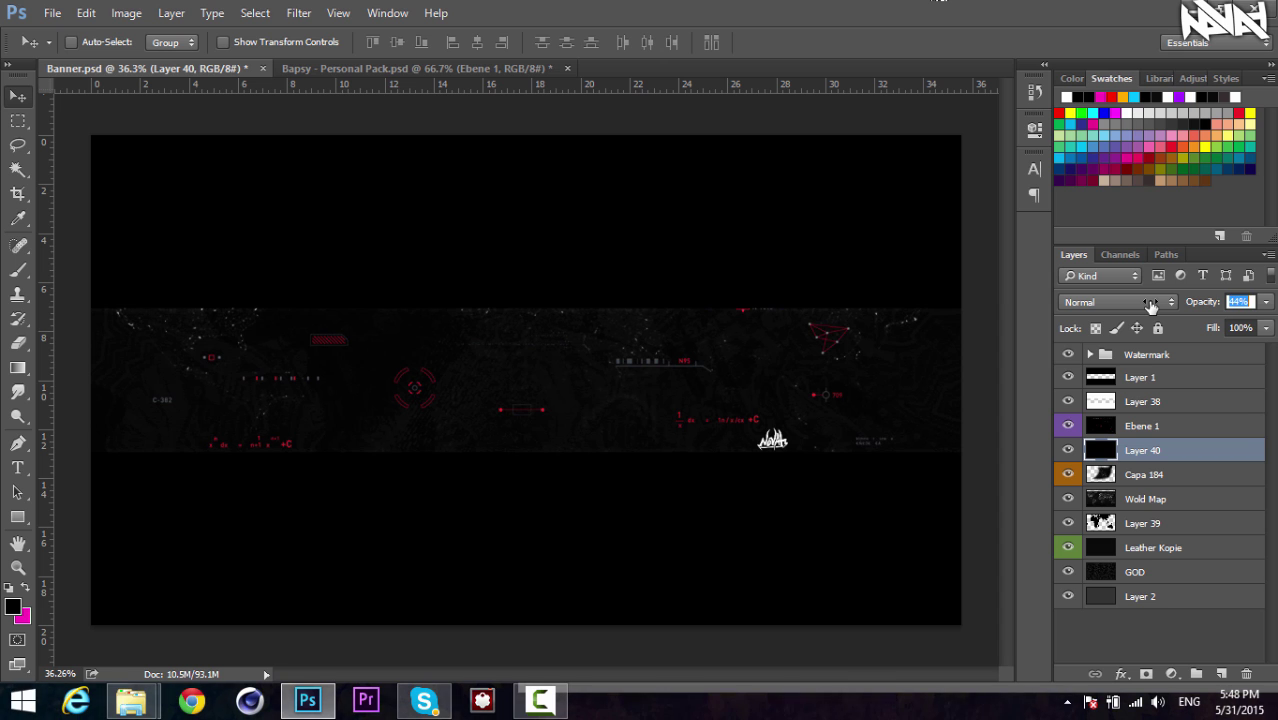
Examine the darkened banner strip and its red tech graphics up close and as a whole
scroll(408, 487, "up", 3, "alt")
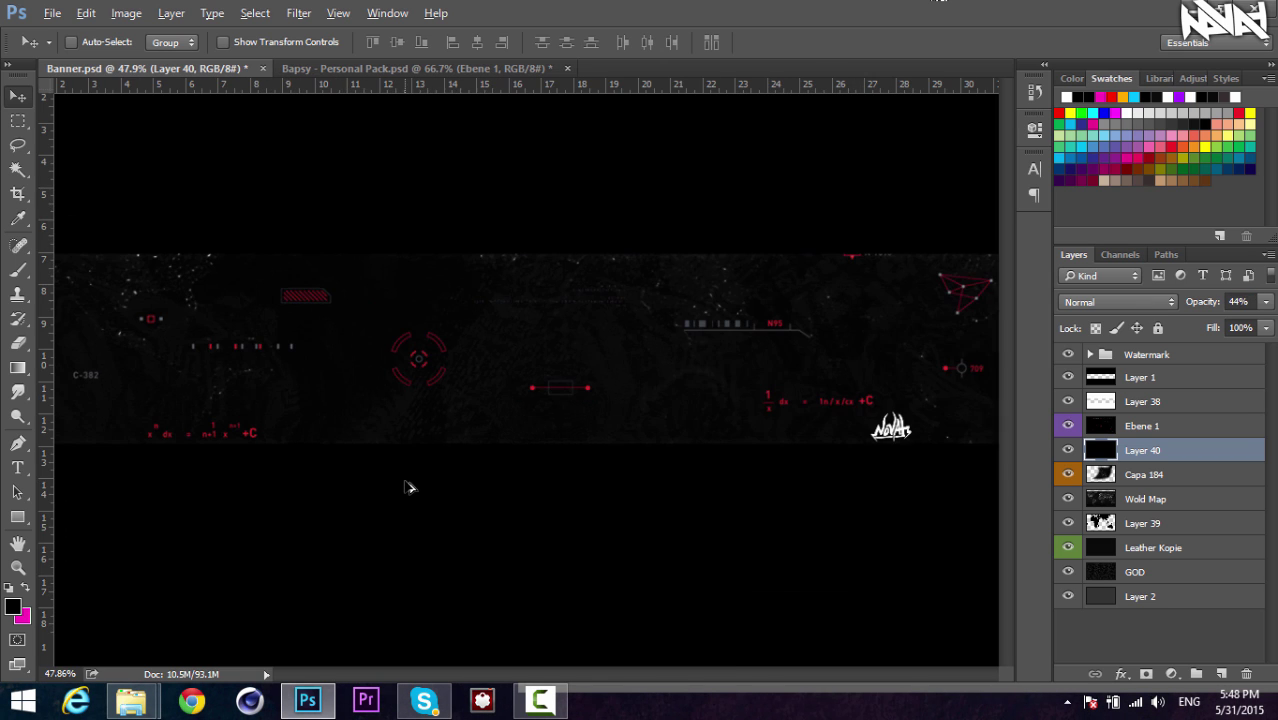
scroll(397, 448, "up", 2)
scroll(425, 373, "down", 5)
scroll(423, 375, "up", 4)
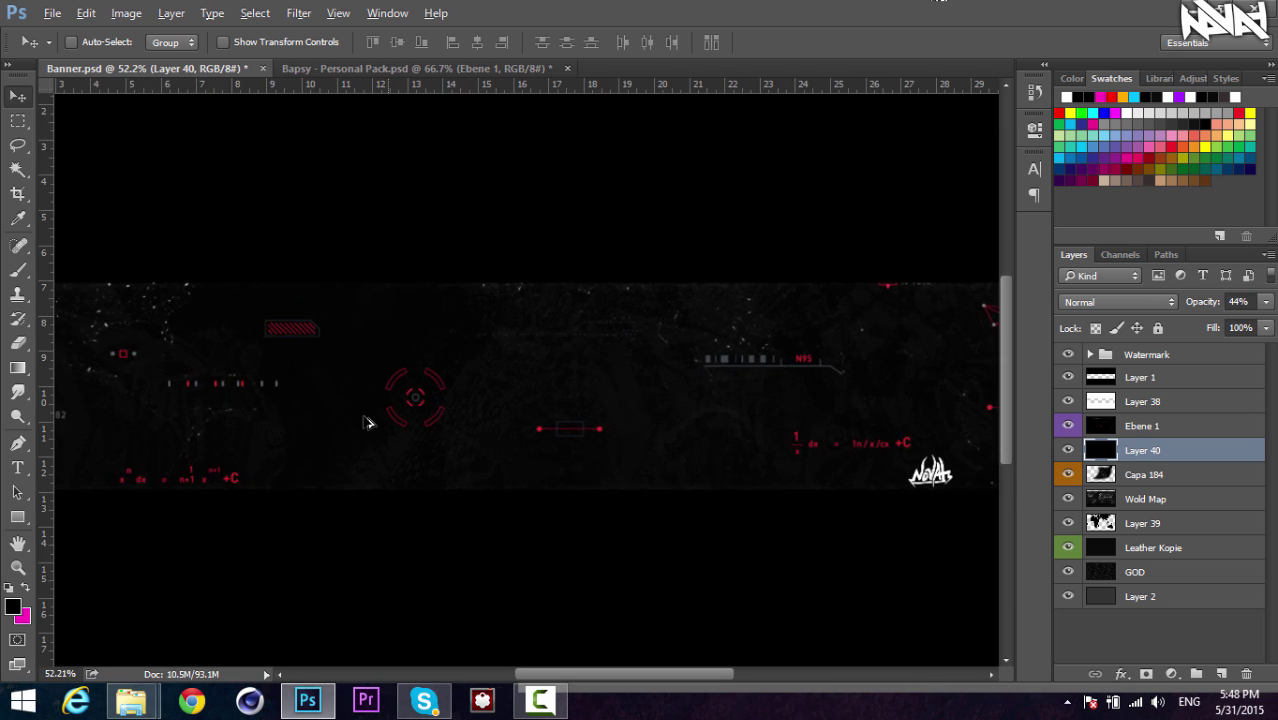
scroll(366, 422, "up", 7)
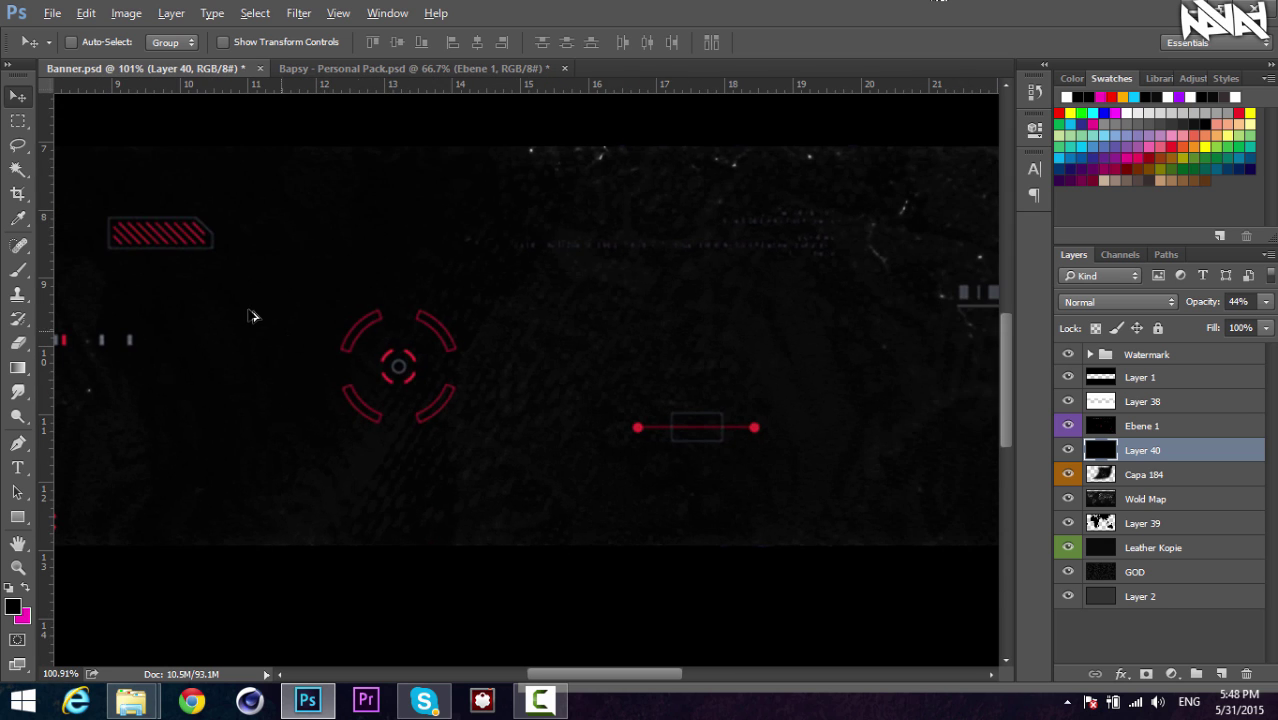
scroll(405, 380, "down", 9)
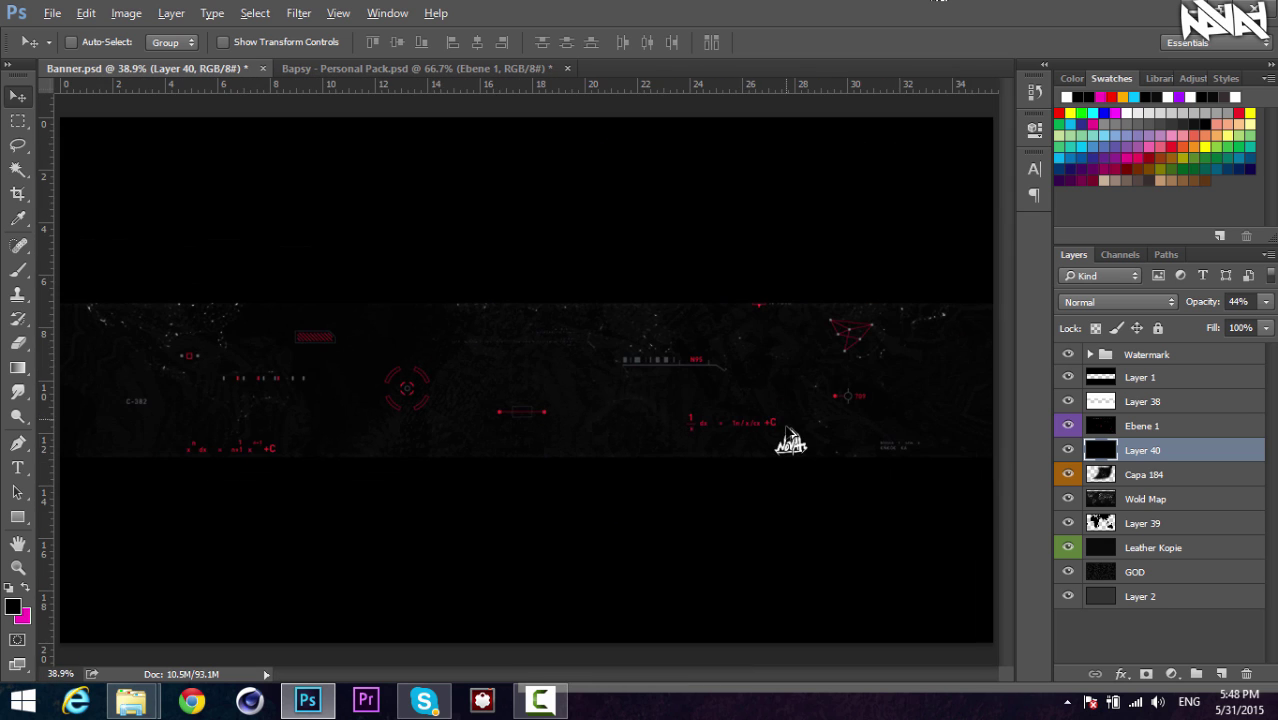
scroll(787, 438, "up", 6)
scroll(668, 432, "down", 12)
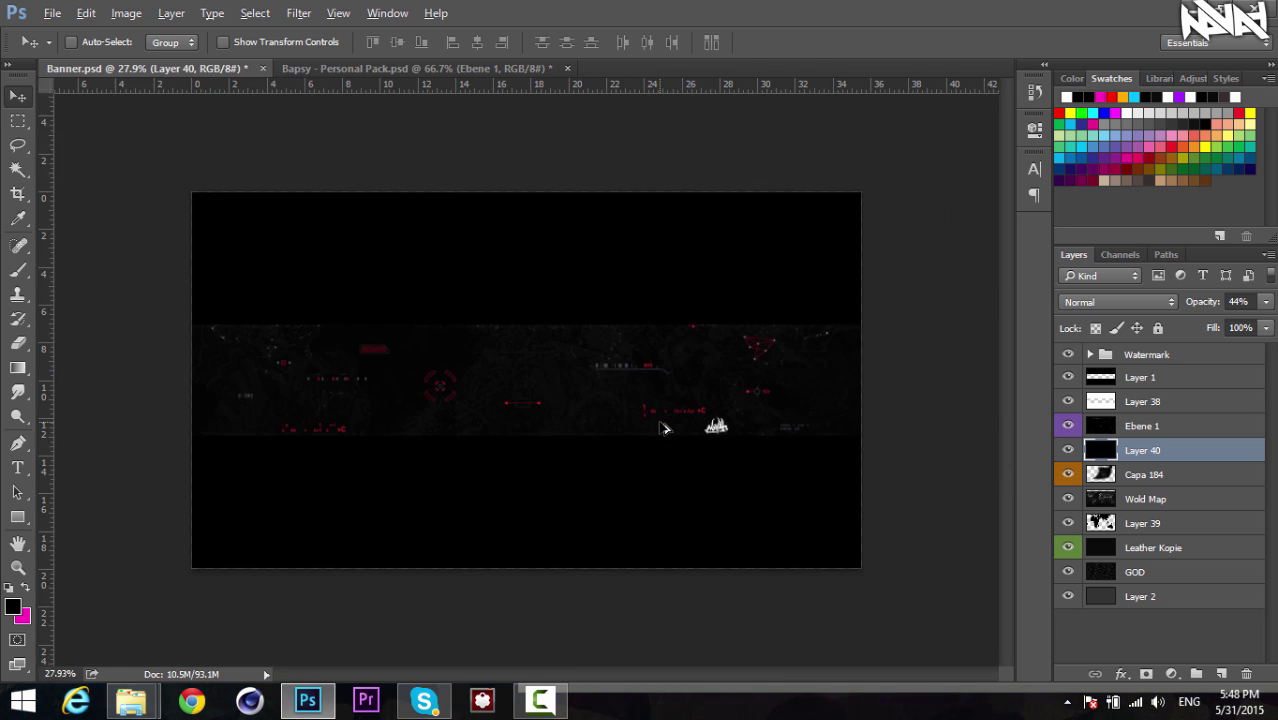
scroll(663, 428, "up", 4)
Duplicate the Ebene 1 layer and set the copy's blend mode to Normal
left_click(1176, 432)
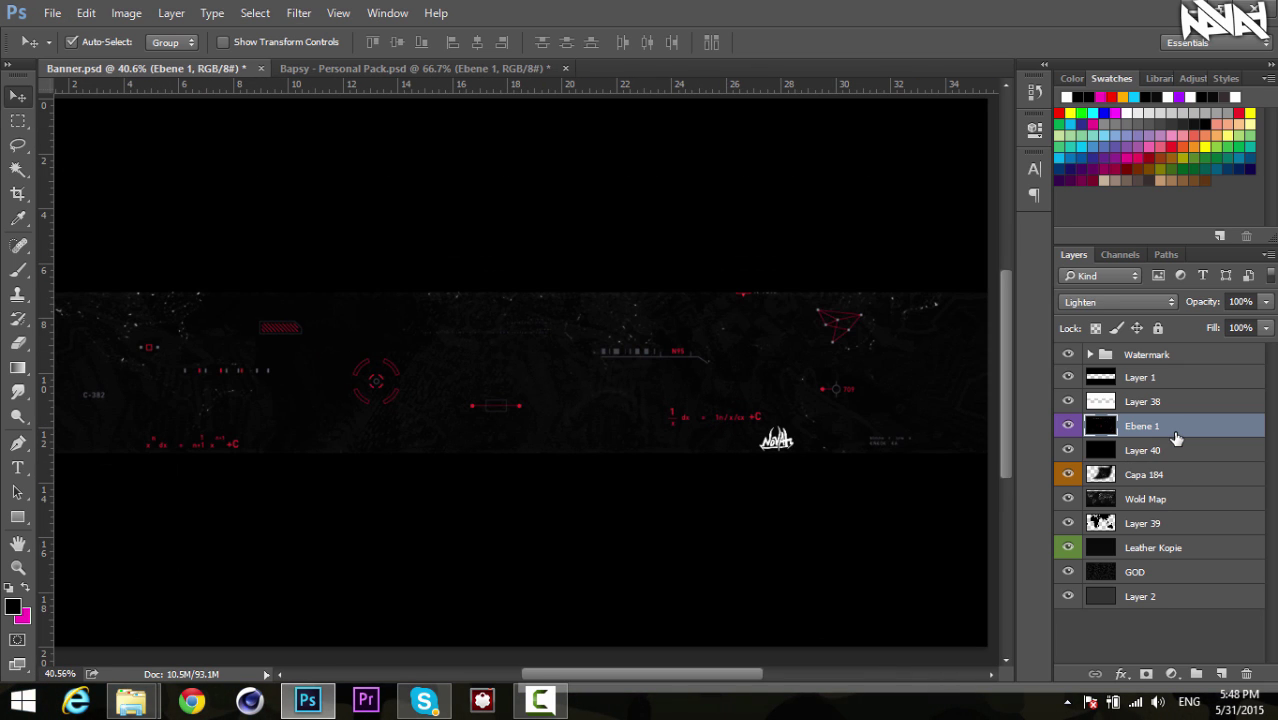
key("ctrl+j")
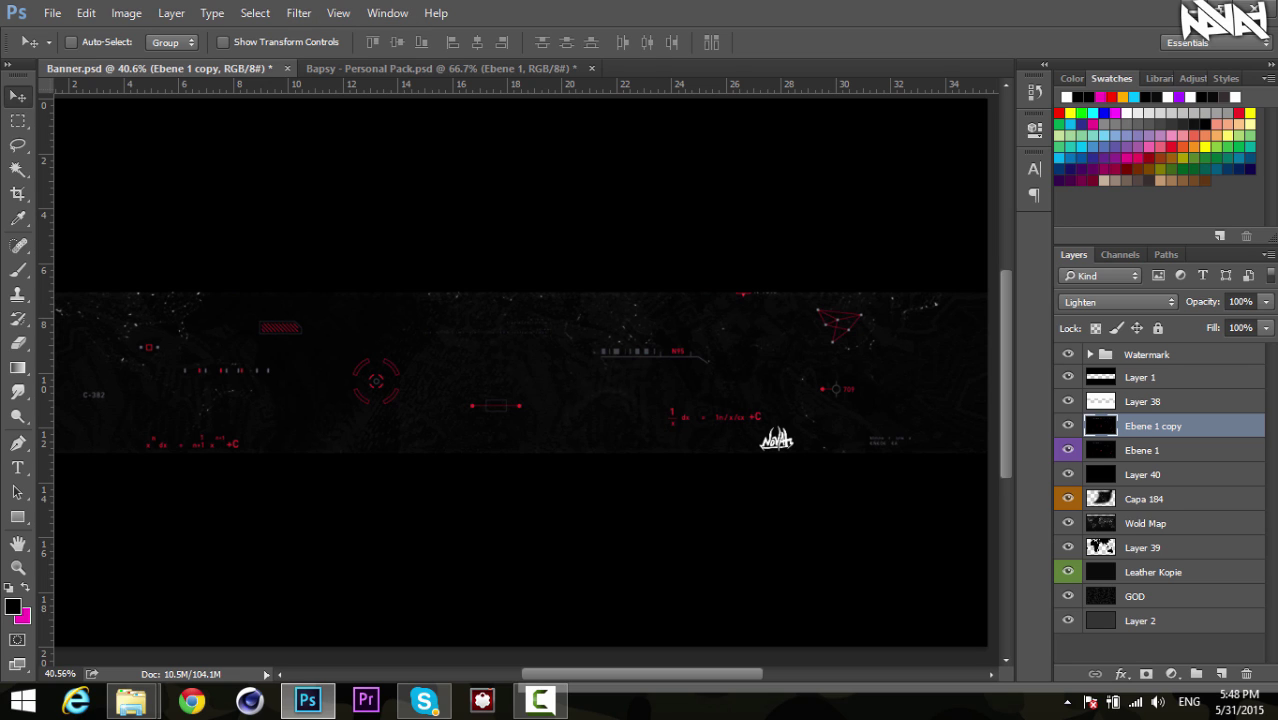
key("ctrl+z")
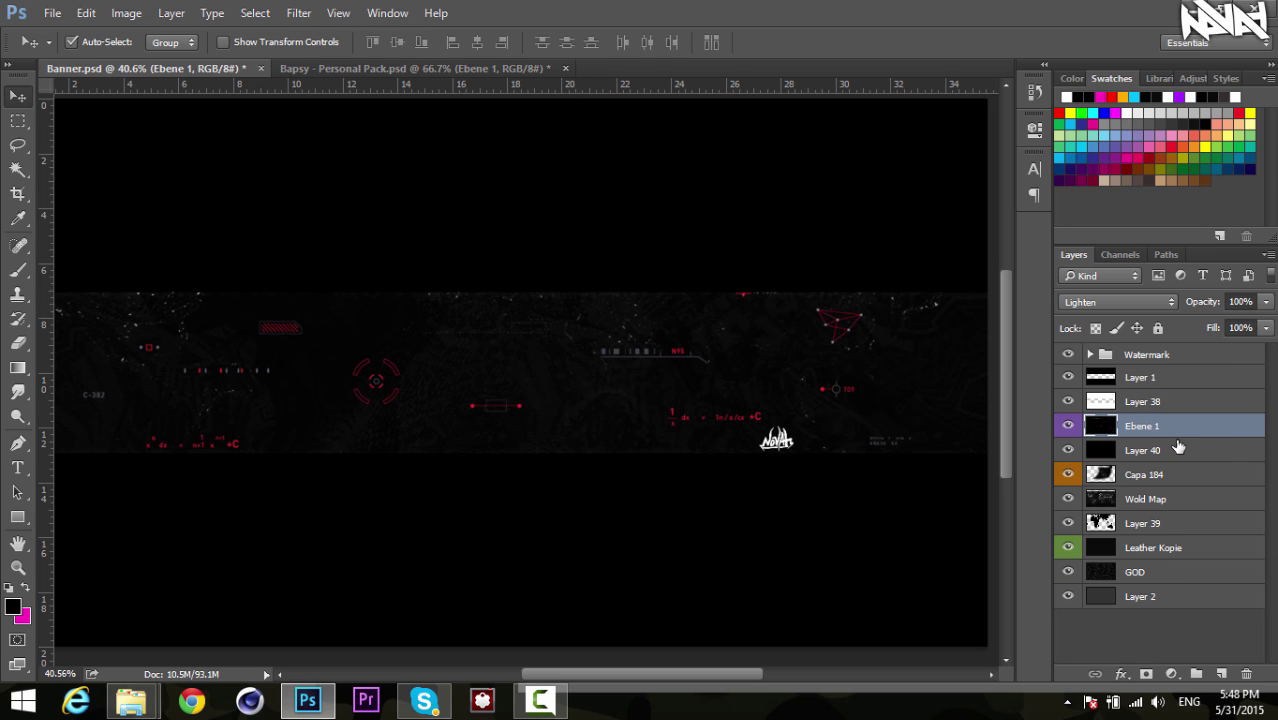
key("ctrl+j")
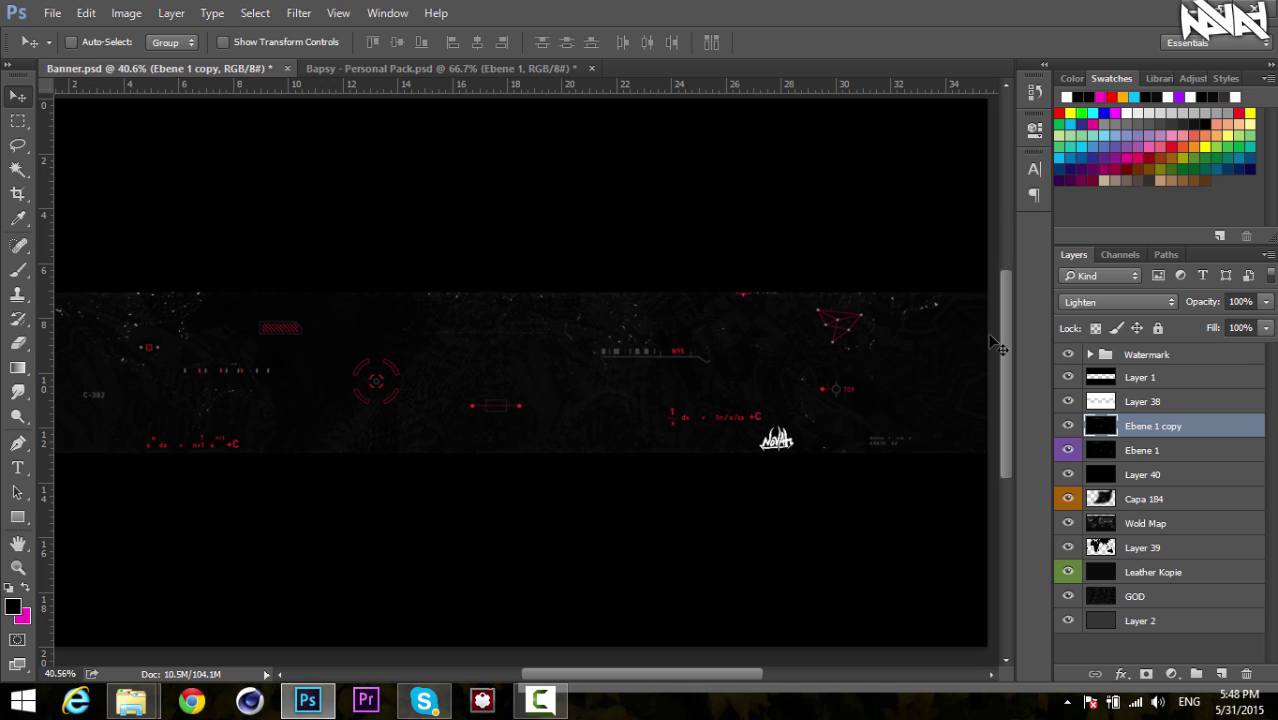
left_click(1153, 304)
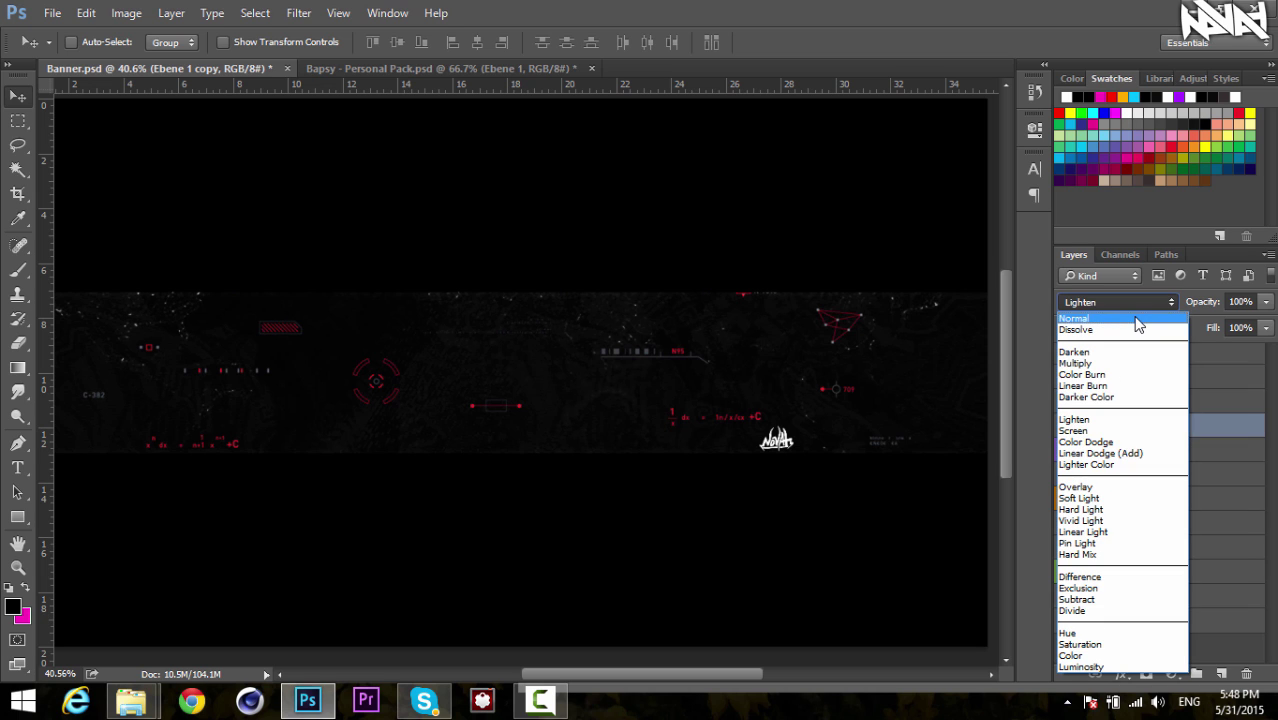
left_click(1134, 318)
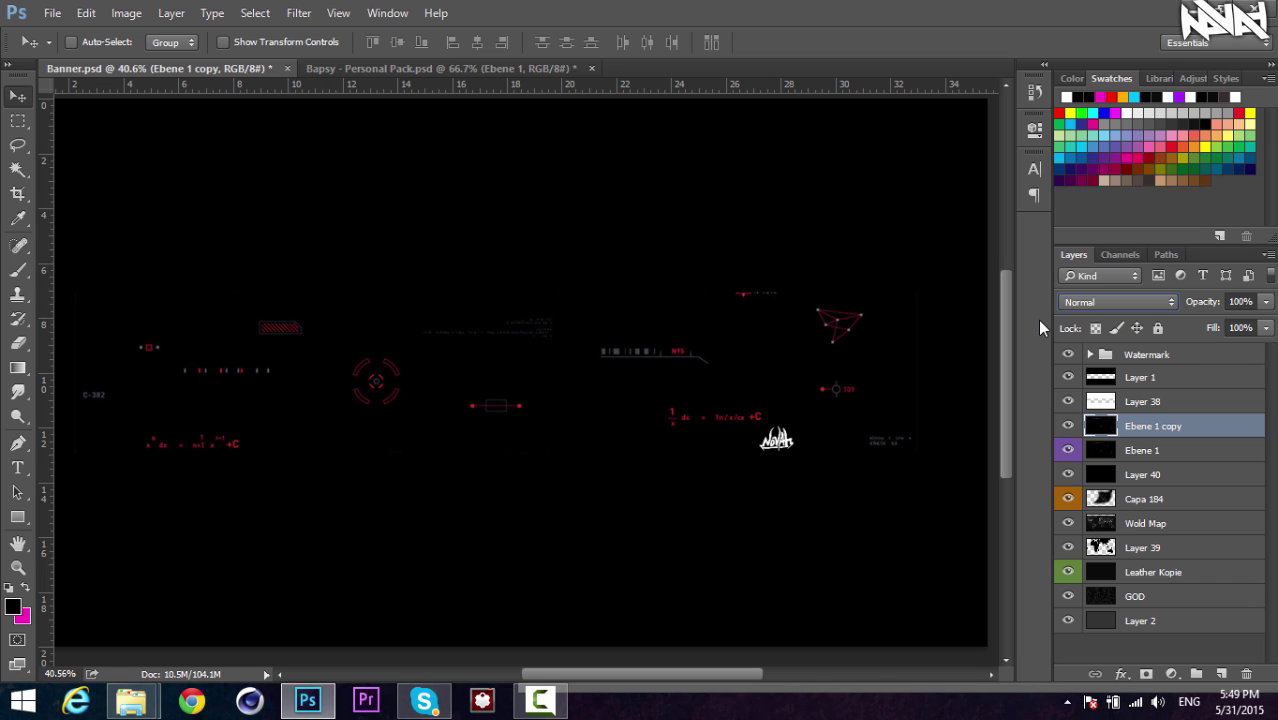
Apply a Gaussian Blur with a 9.8-pixel radius to Ebene 1 copy and set its blend mode to Linear Dodge (Add)
left_click(298, 13)
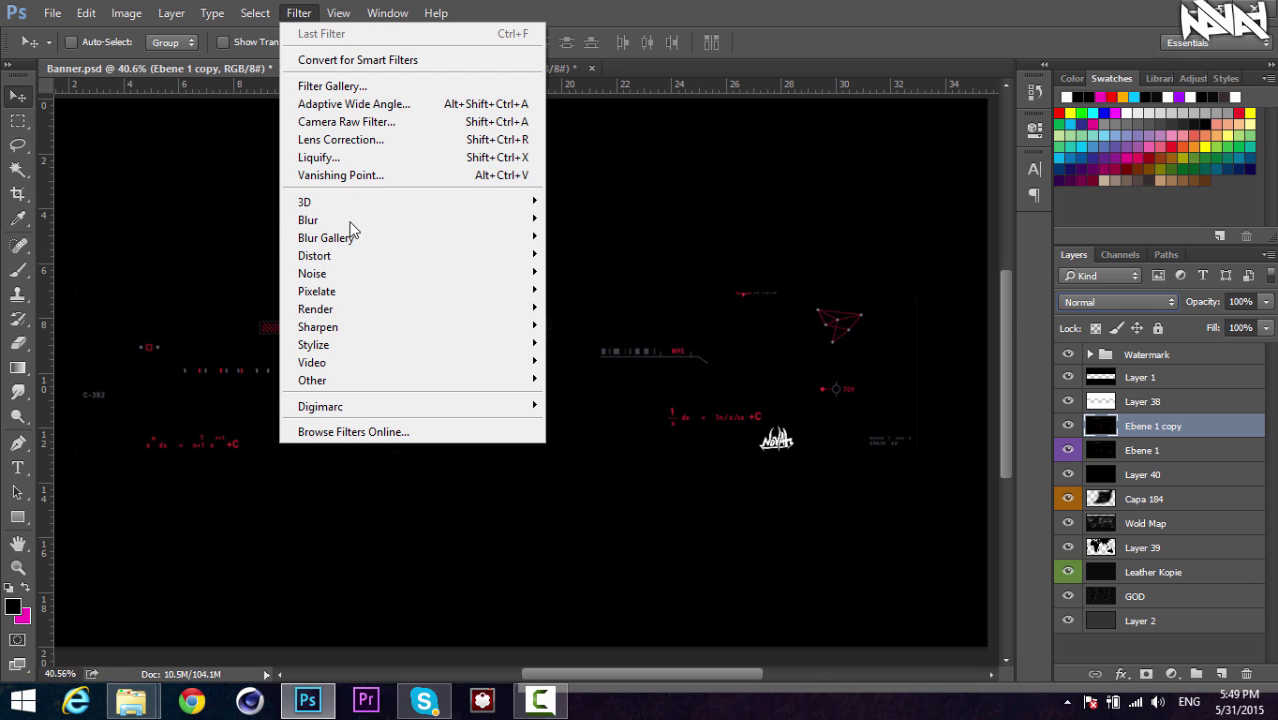
mouse_move(444, 219)
left_click(596, 290)
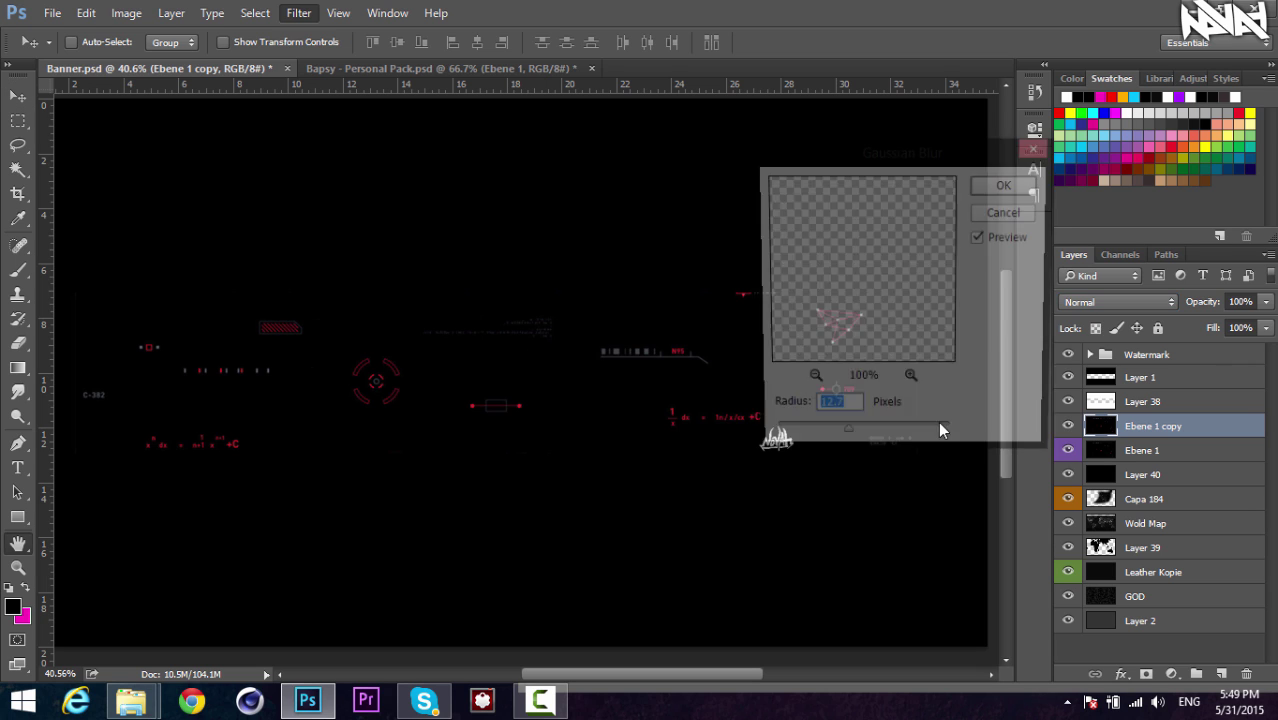
left_click_drag(793, 440, 859, 443)
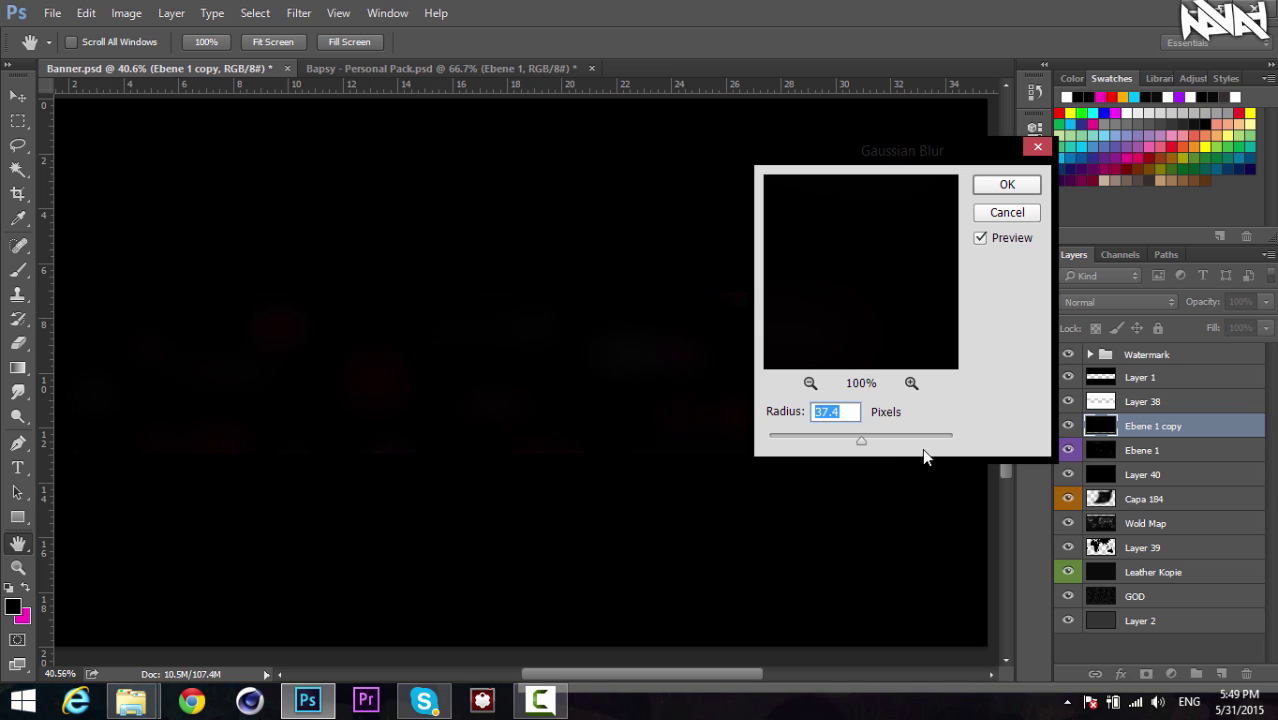
left_click(900, 440)
left_click(842, 440)
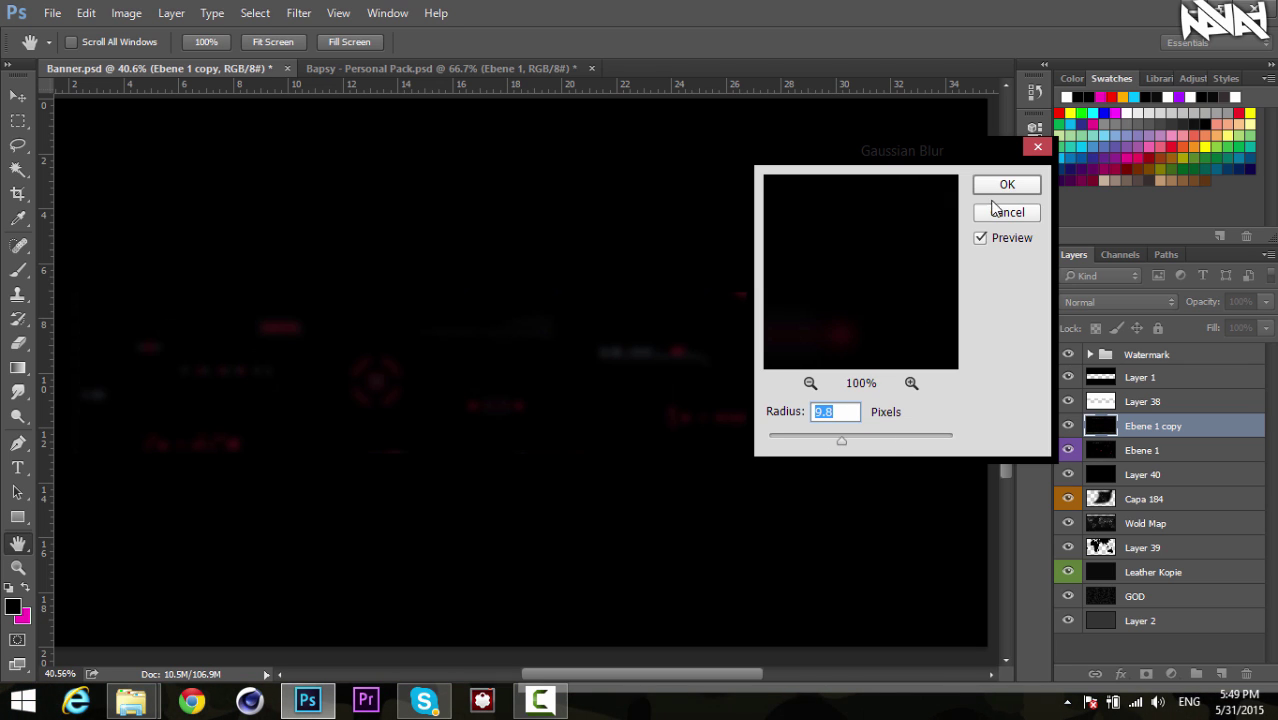
left_click(996, 187)
left_click(1112, 301)
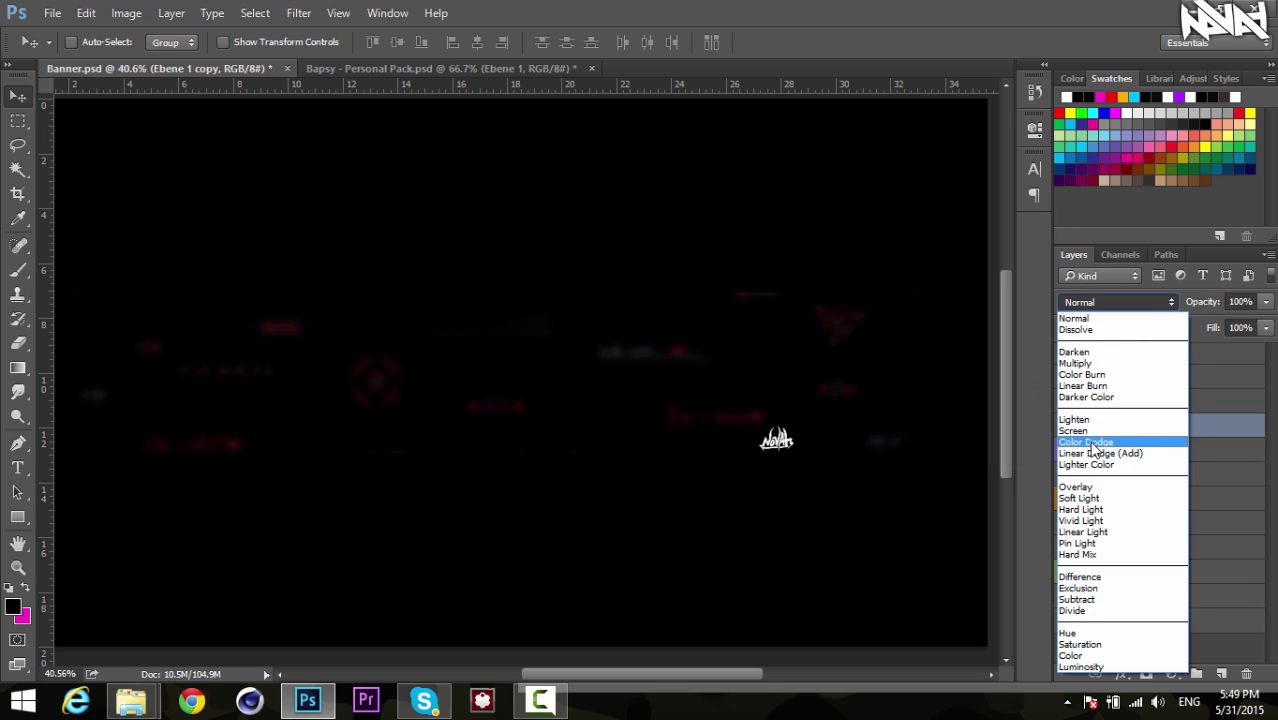
left_click(1090, 442)
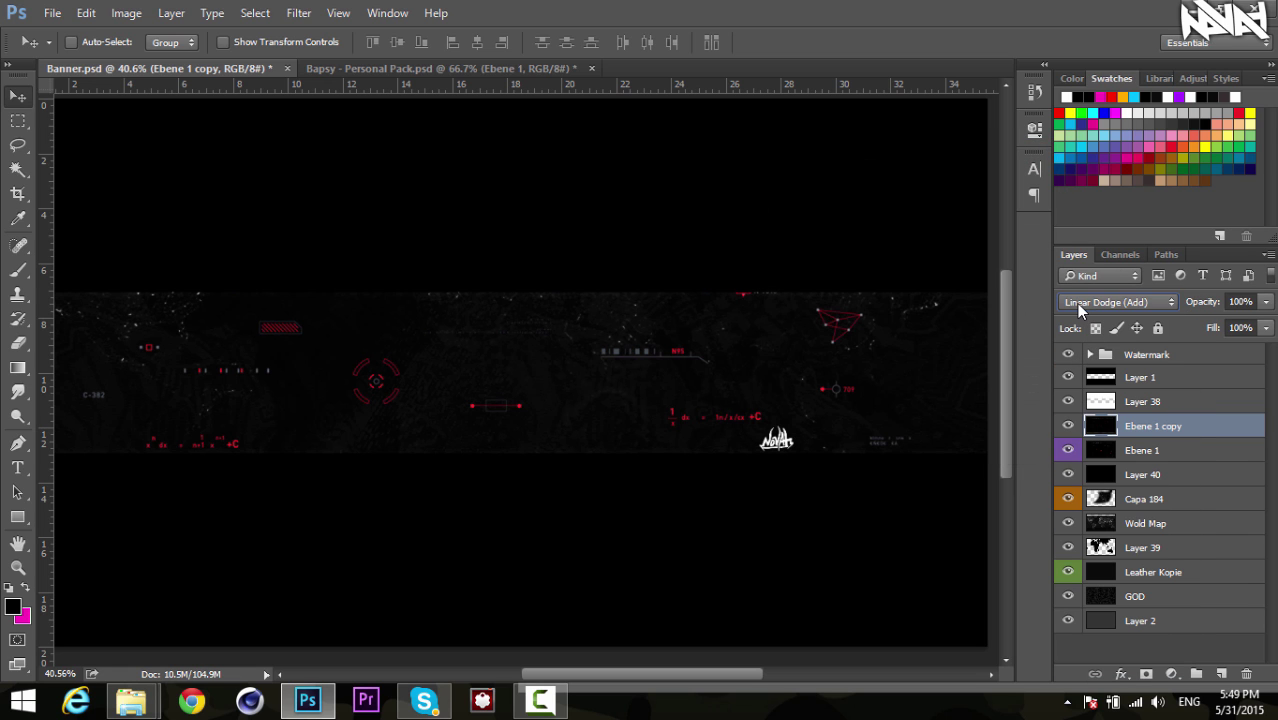
Lower the opacity of the Ebene 1 copy layer to 38%
scroll(1078, 304, "down", 1)
scroll(1078, 304, "up", 1)
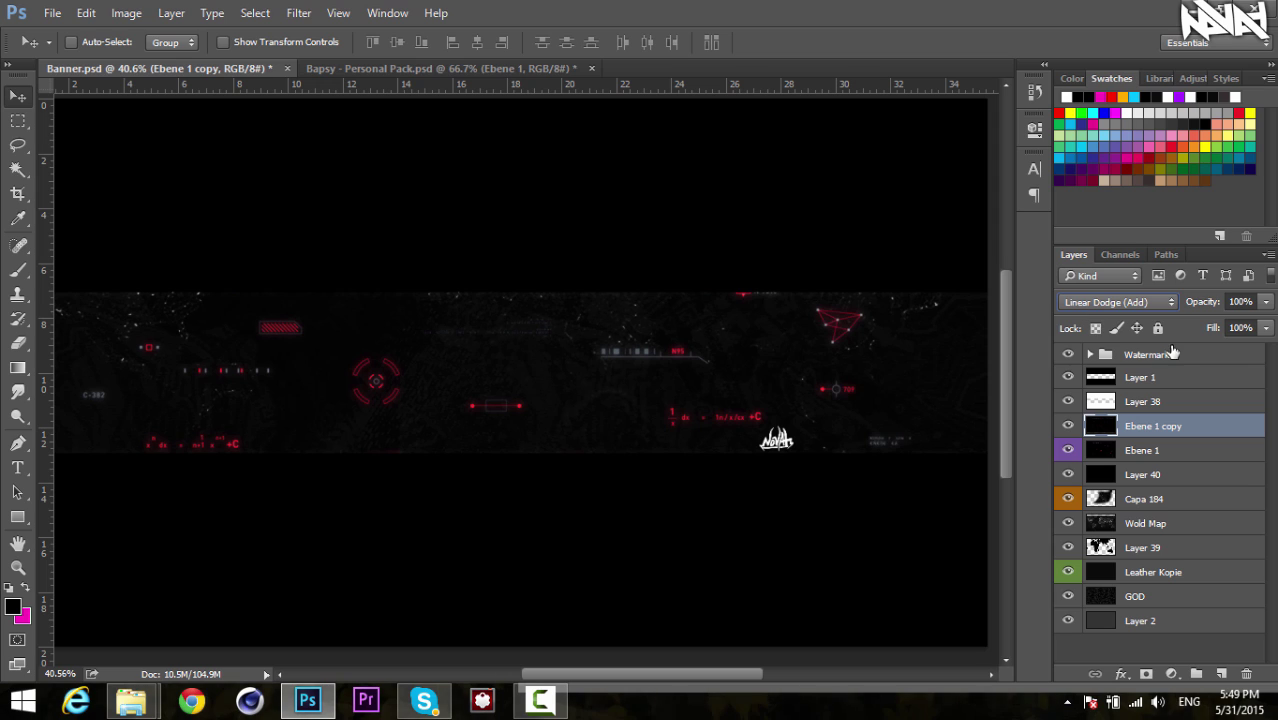
left_click_drag(1199, 305, 1160, 310)
left_click_drag(1213, 307, 1192, 311)
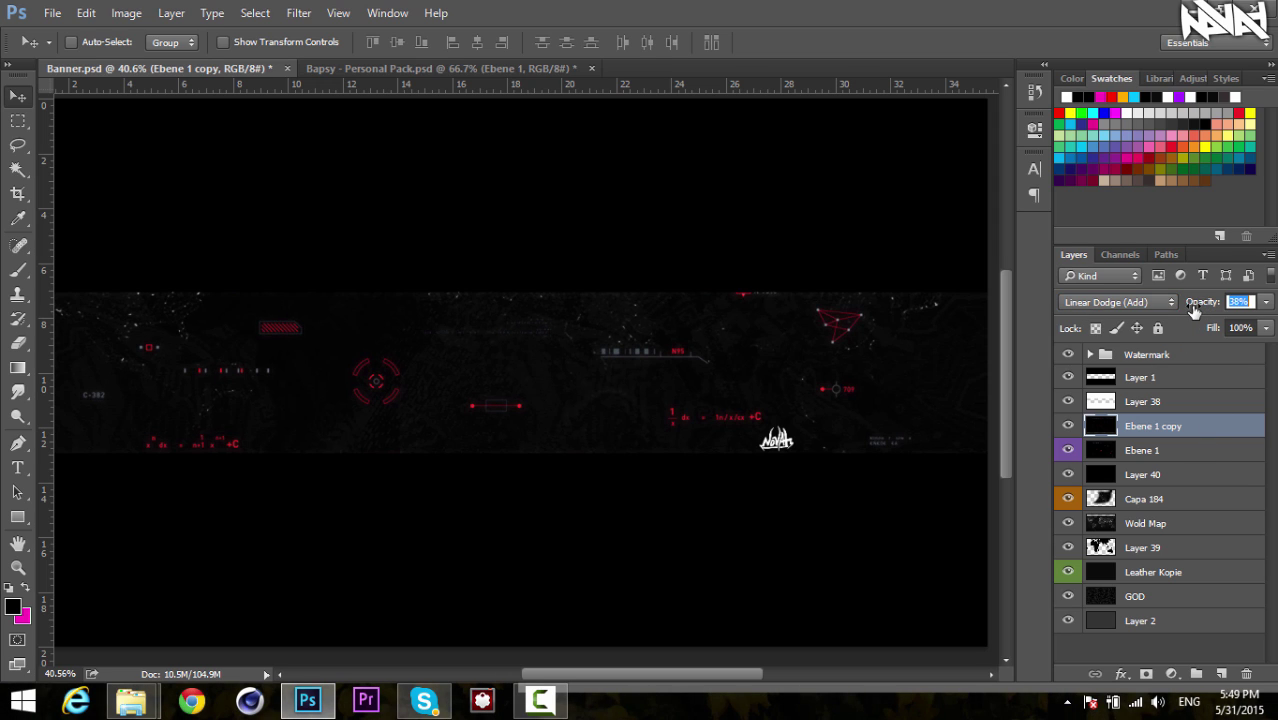
Add a new layer above Ebene 1 copy and set up a soft brush of 244 px with 0% hardness
left_click(1221, 674)
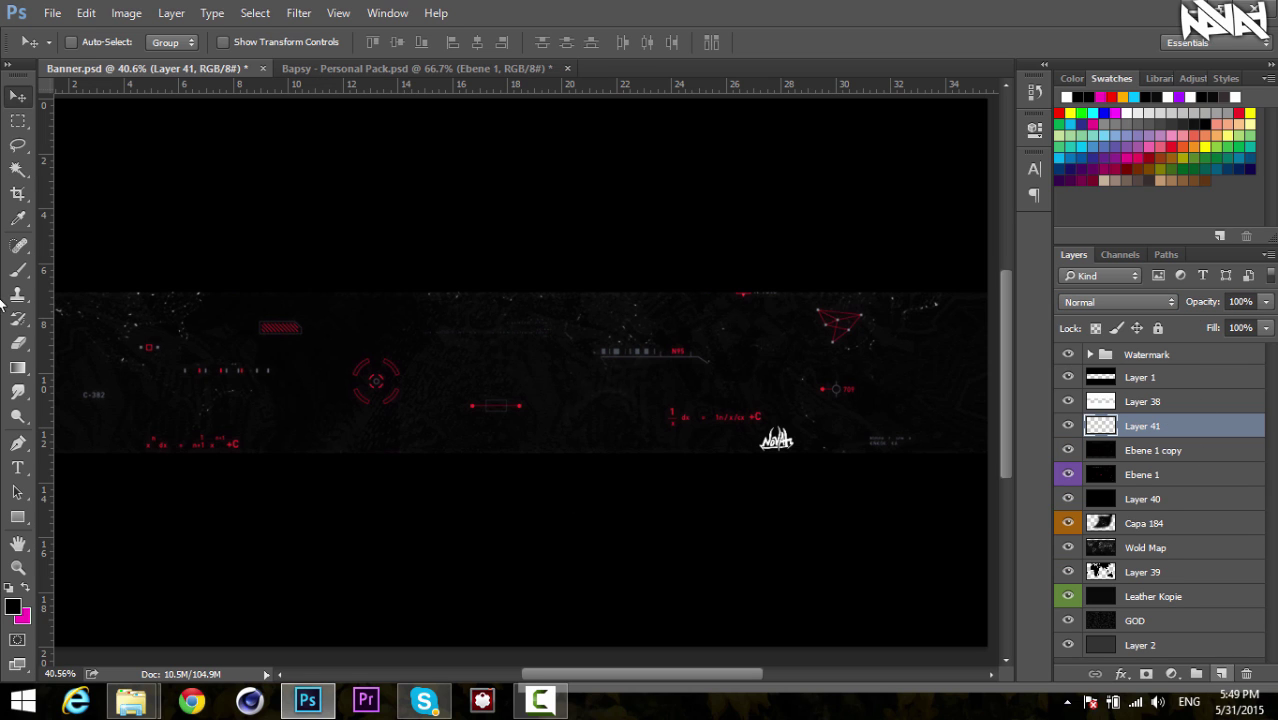
left_click(17, 270)
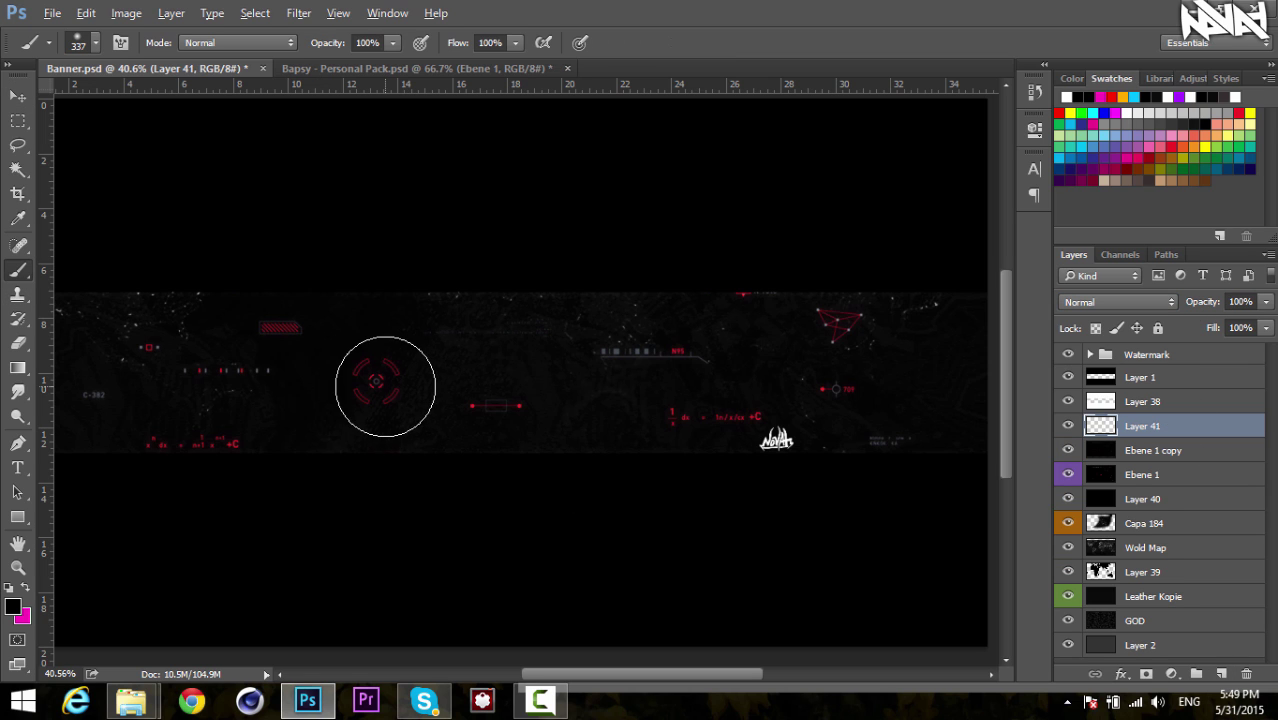
right_click(376, 393, "alt")
right_click(378, 380)
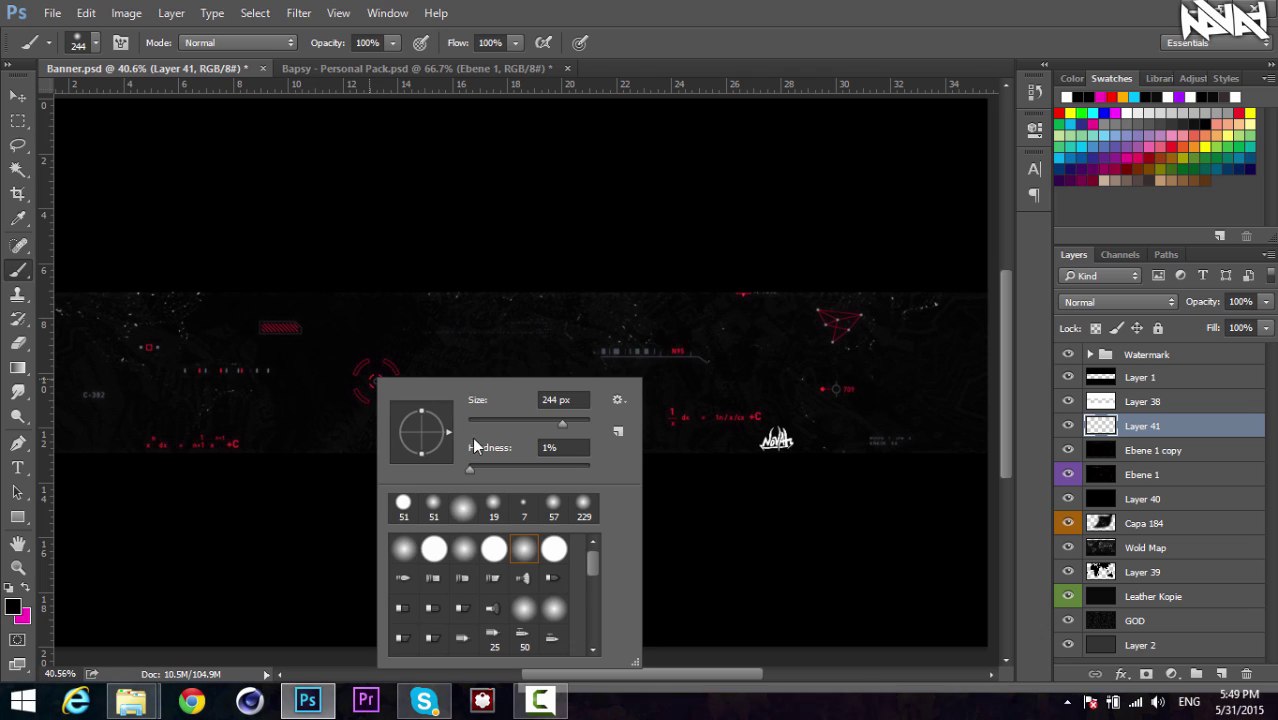
left_click_drag(474, 464, 462, 464)
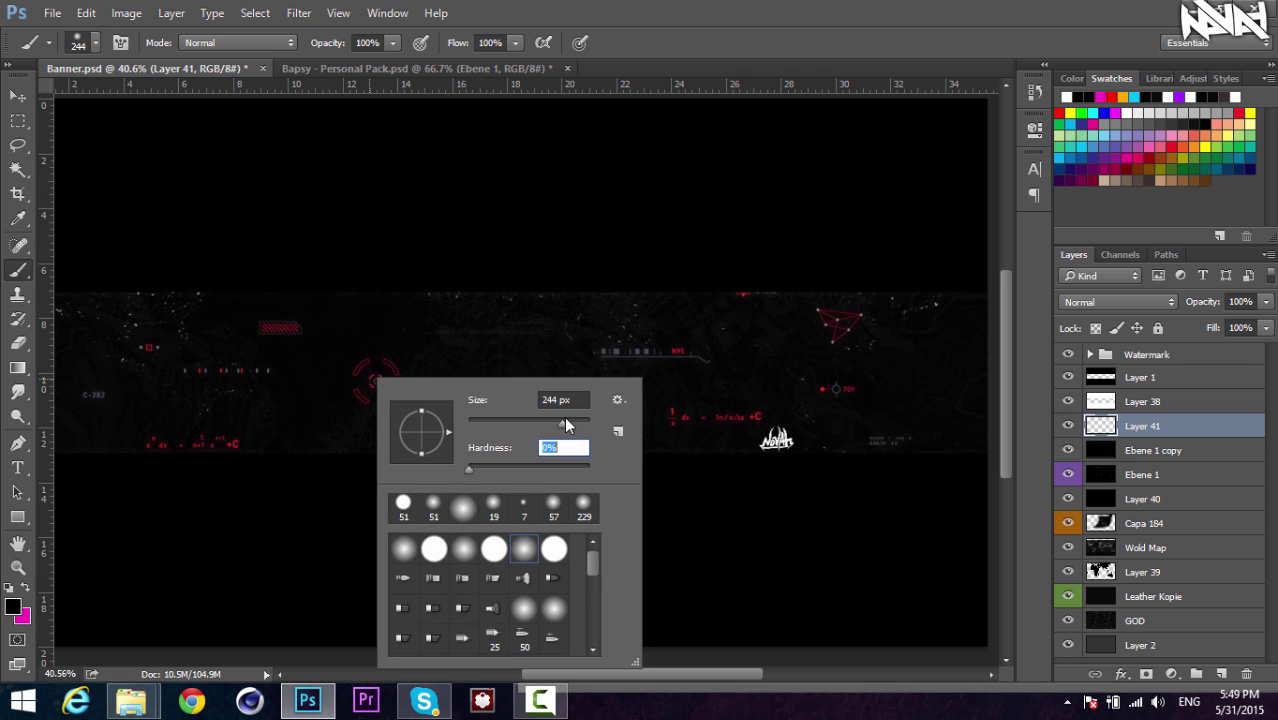
left_click(645, 32)
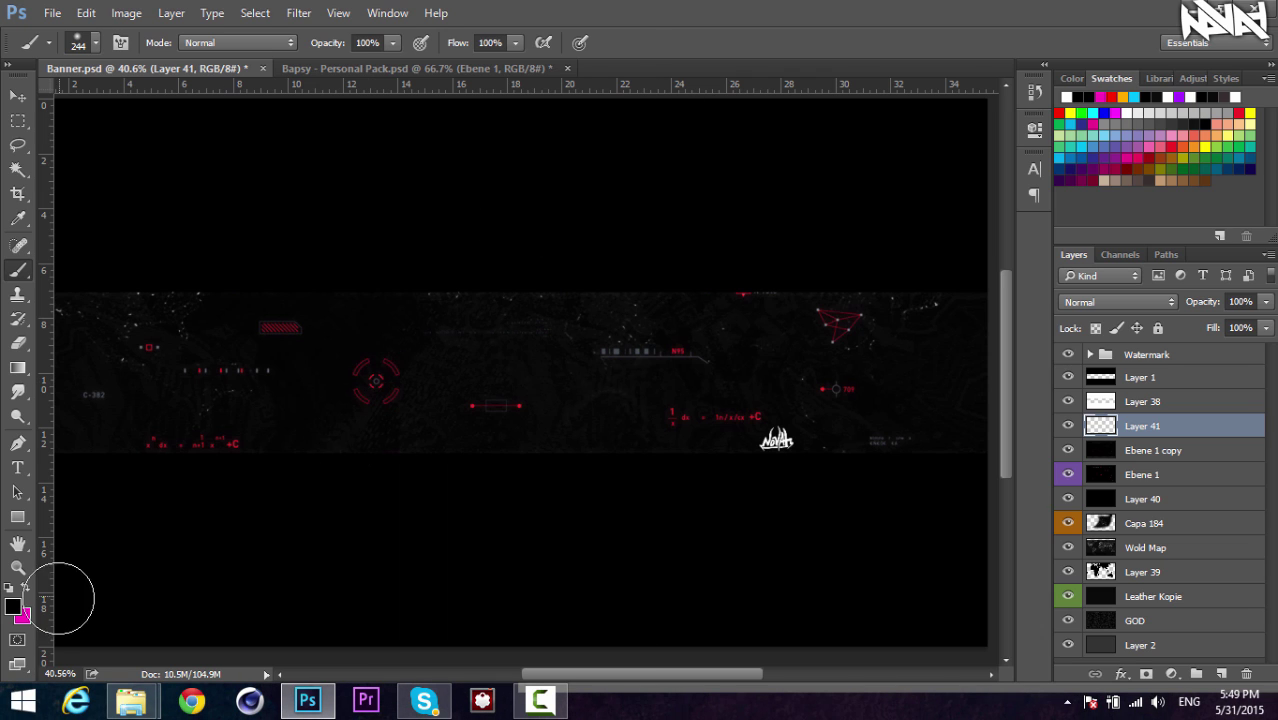
Swap the foreground and background colours and set the foreground colour to red ff0000
left_click(25, 590)
left_click(12, 605)
type("ff0000")
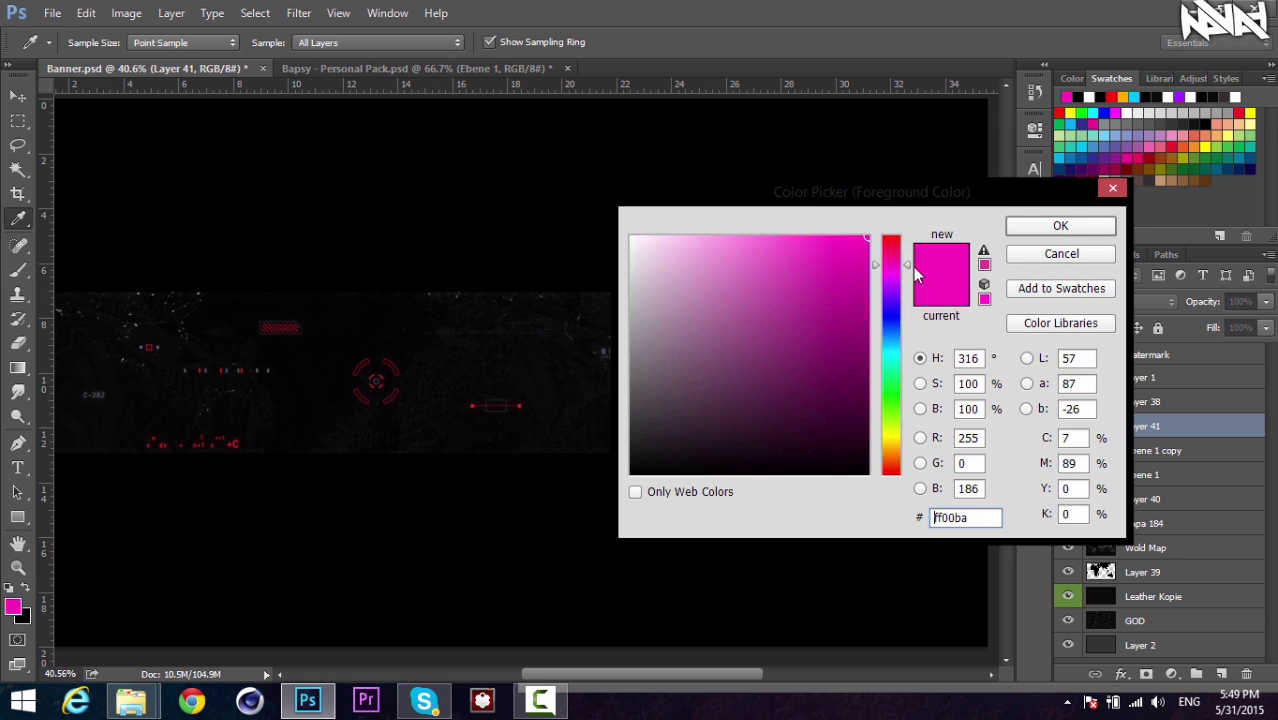
key("Return")
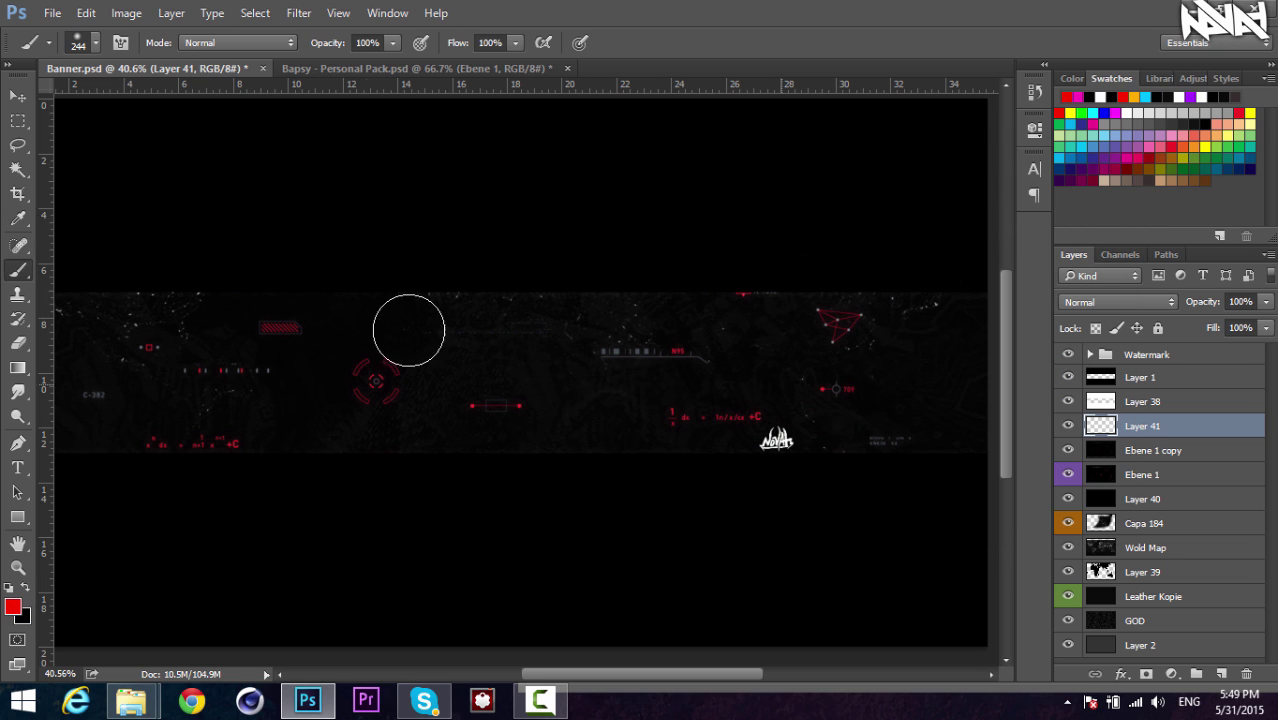
Paint soft red spots on Layer 41 over the red tech graphics, formulas and target symbols along the banner strip
left_click(376, 375)
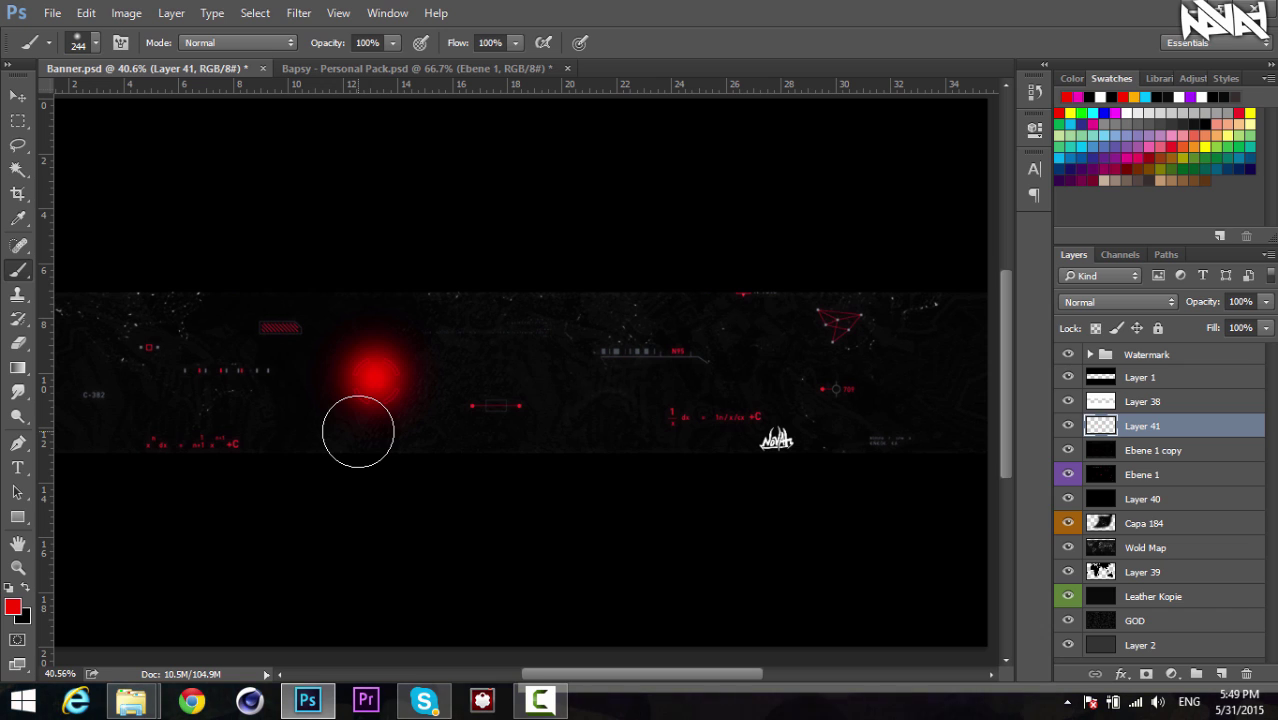
key("ctrl+z")
left_click(375, 378)
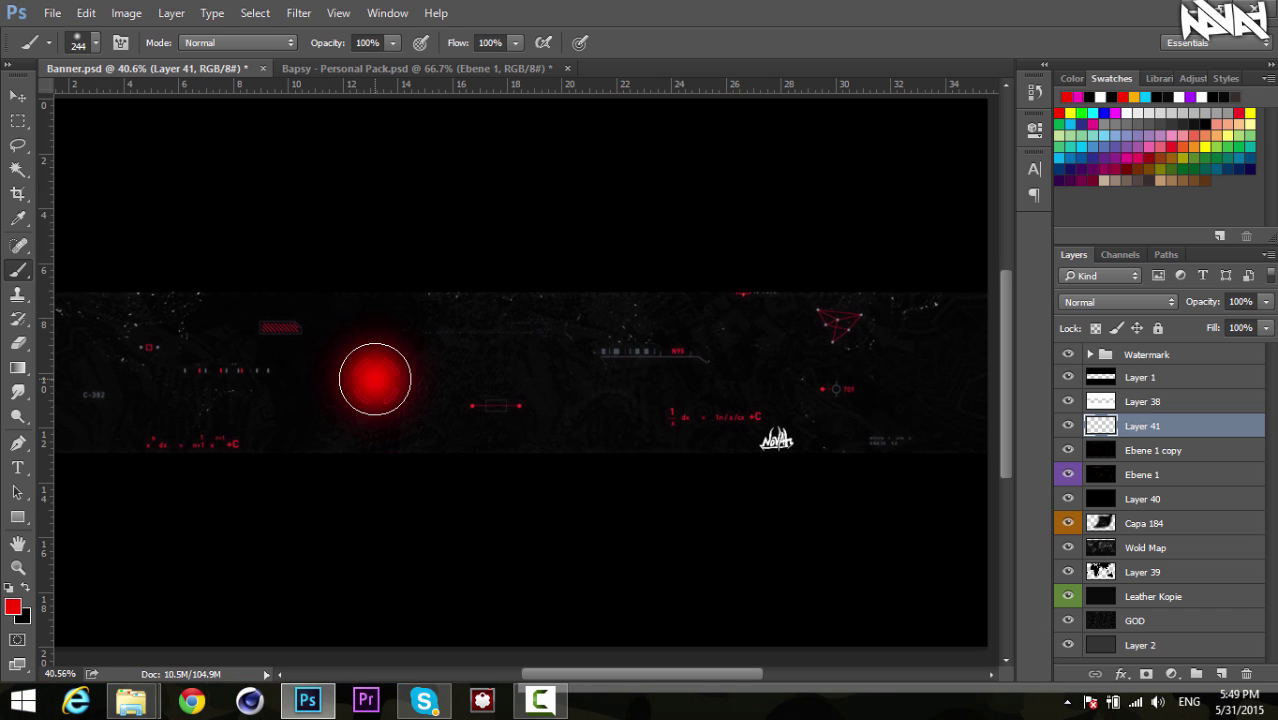
left_click(275, 330)
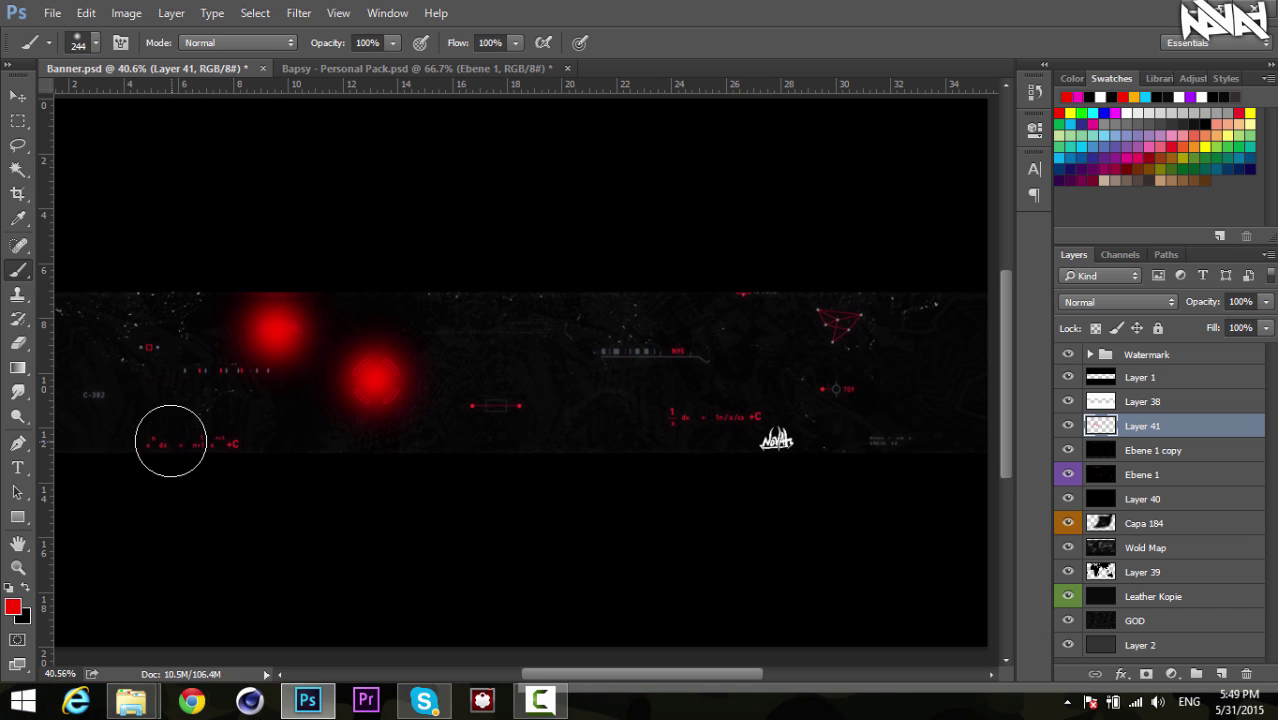
left_click_drag(171, 440, 205, 442)
left_click(838, 328)
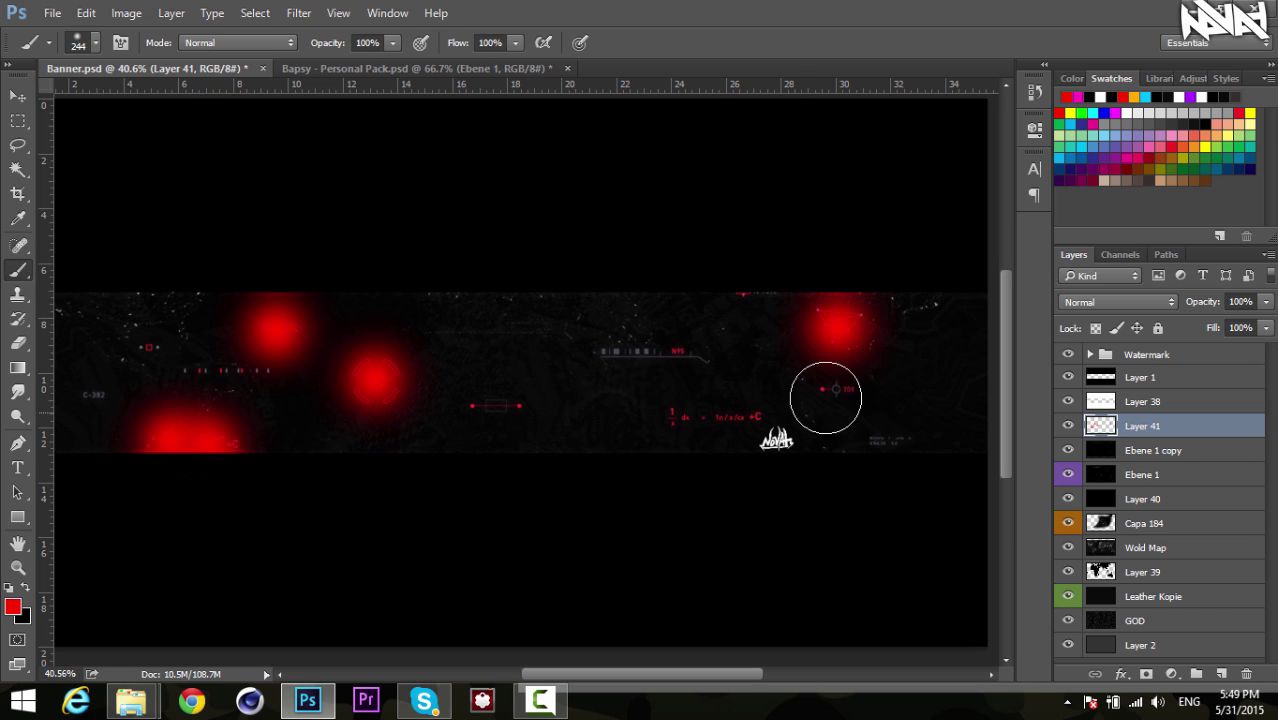
left_click(838, 390)
left_click(755, 412)
left_click(700, 420)
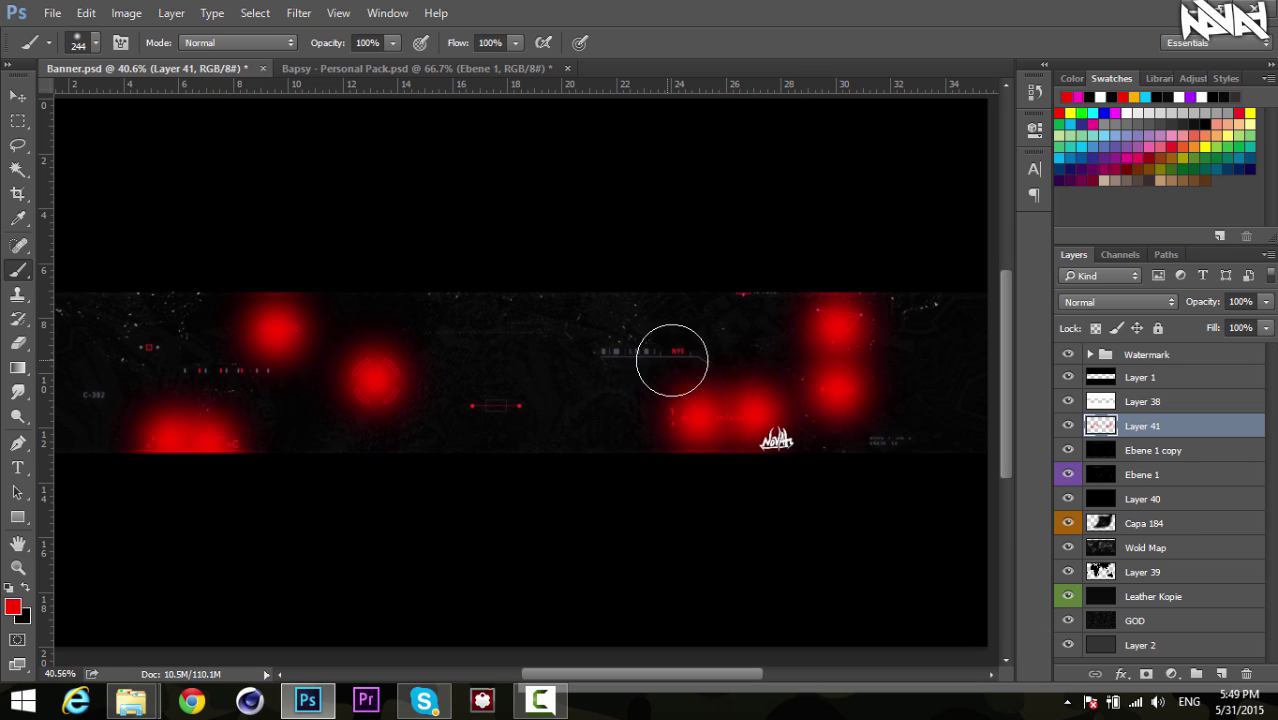
left_click(493, 405)
left_click(675, 345)
left_click(740, 305)
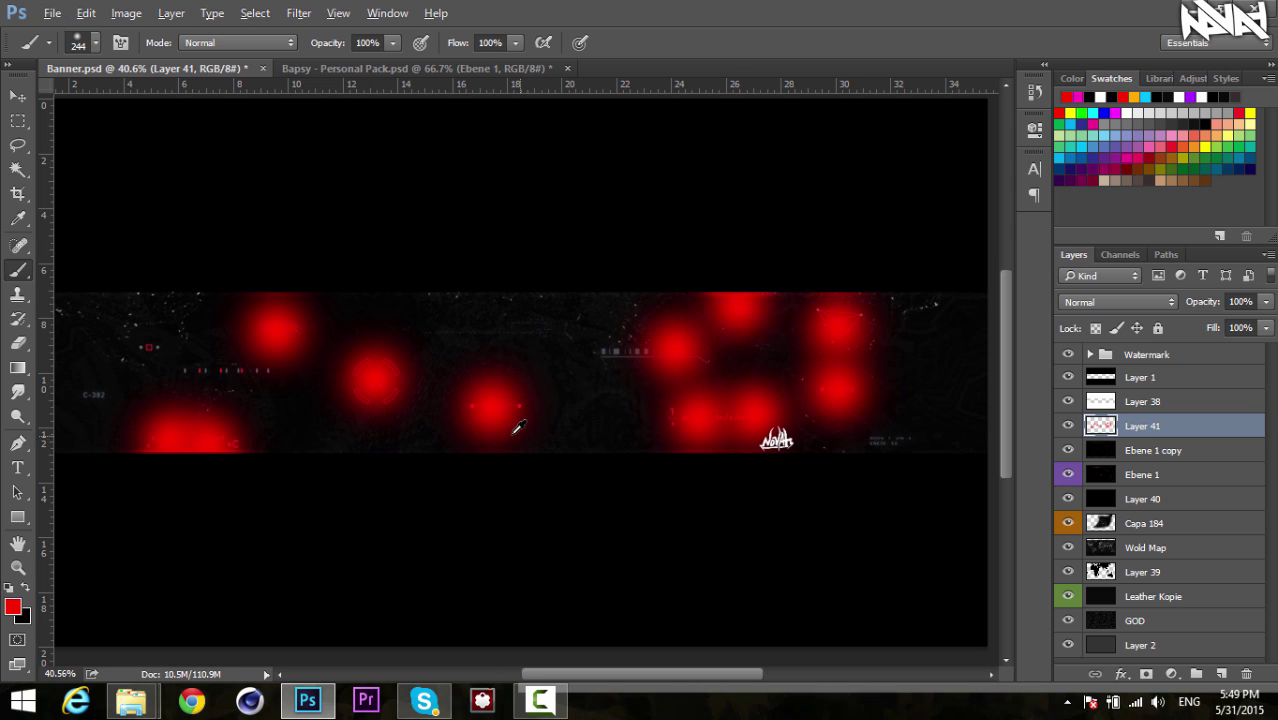
scroll(308, 379, "down", 3)
scroll(234, 357, "up", 2)
left_click(218, 356)
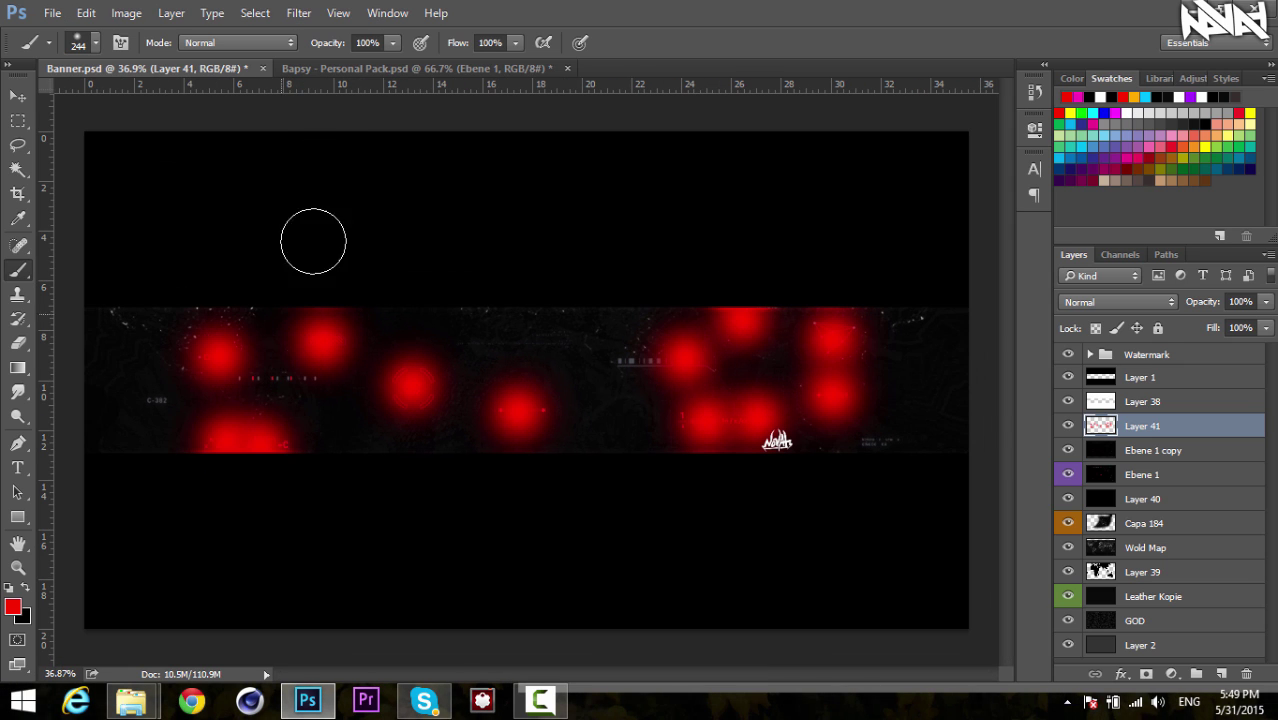
Apply a Gaussian Blur with a 316.2-pixel radius to the red spots on Layer 41
left_click(298, 14)
mouse_move(530, 220)
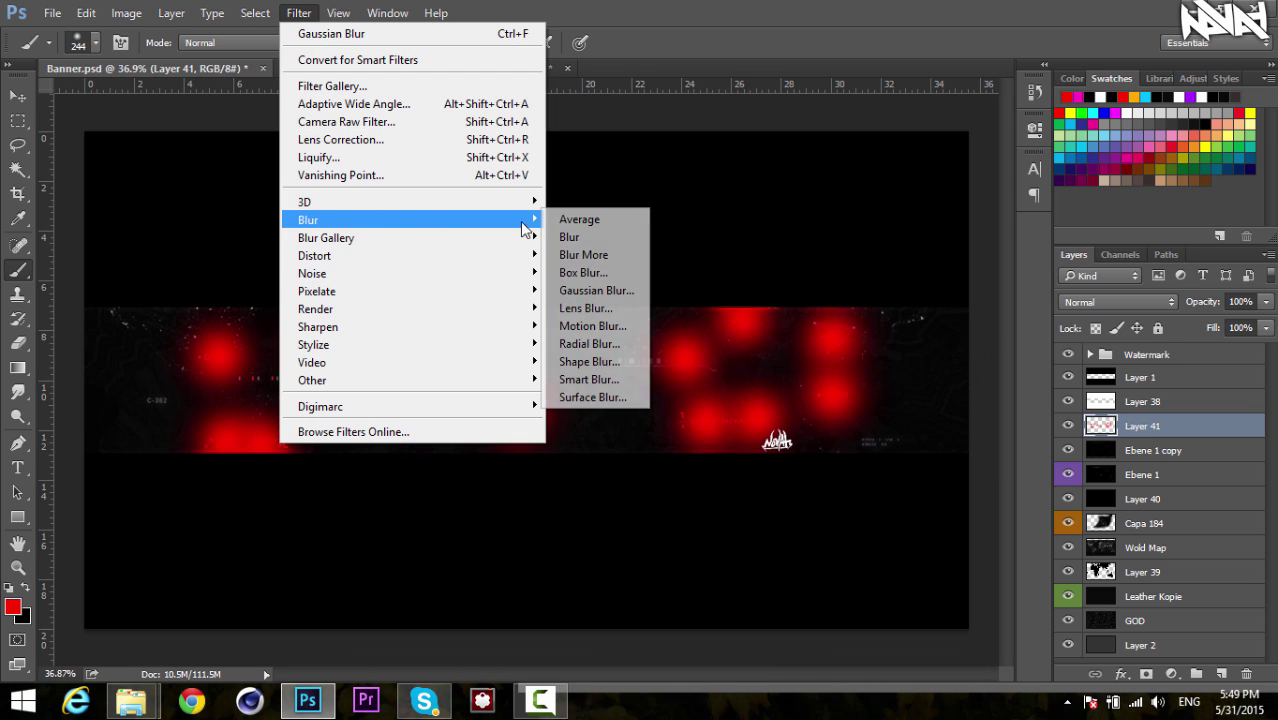
left_click(596, 290)
left_click_drag(836, 443, 922, 446)
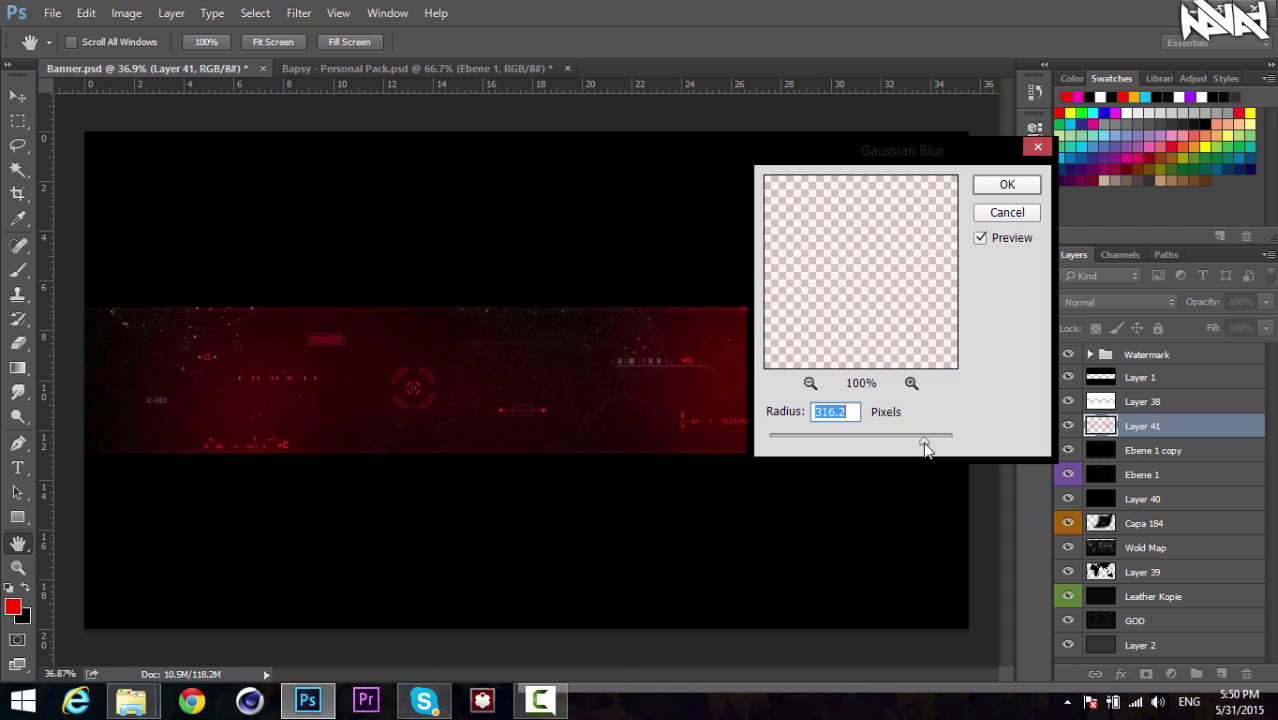
left_click(1006, 190)
key("b")
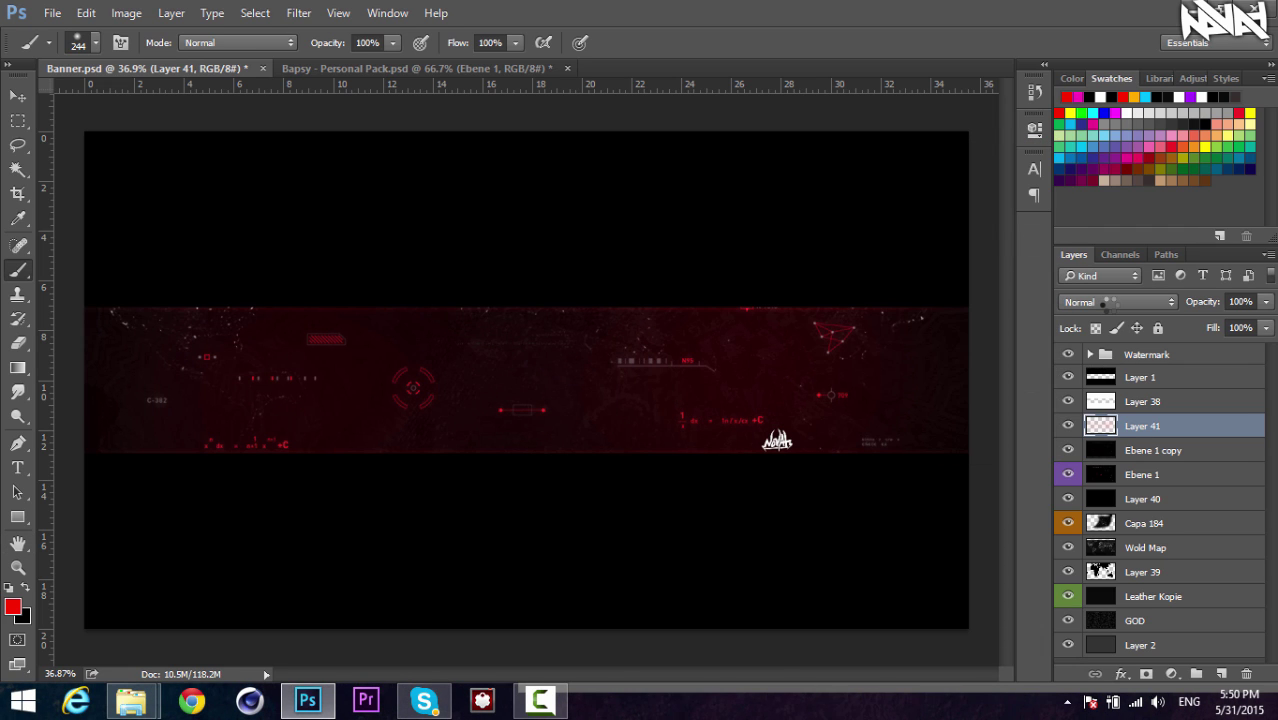
Set Layer 41's blend mode to Screen and its opacity to 44%
left_click(1106, 302)
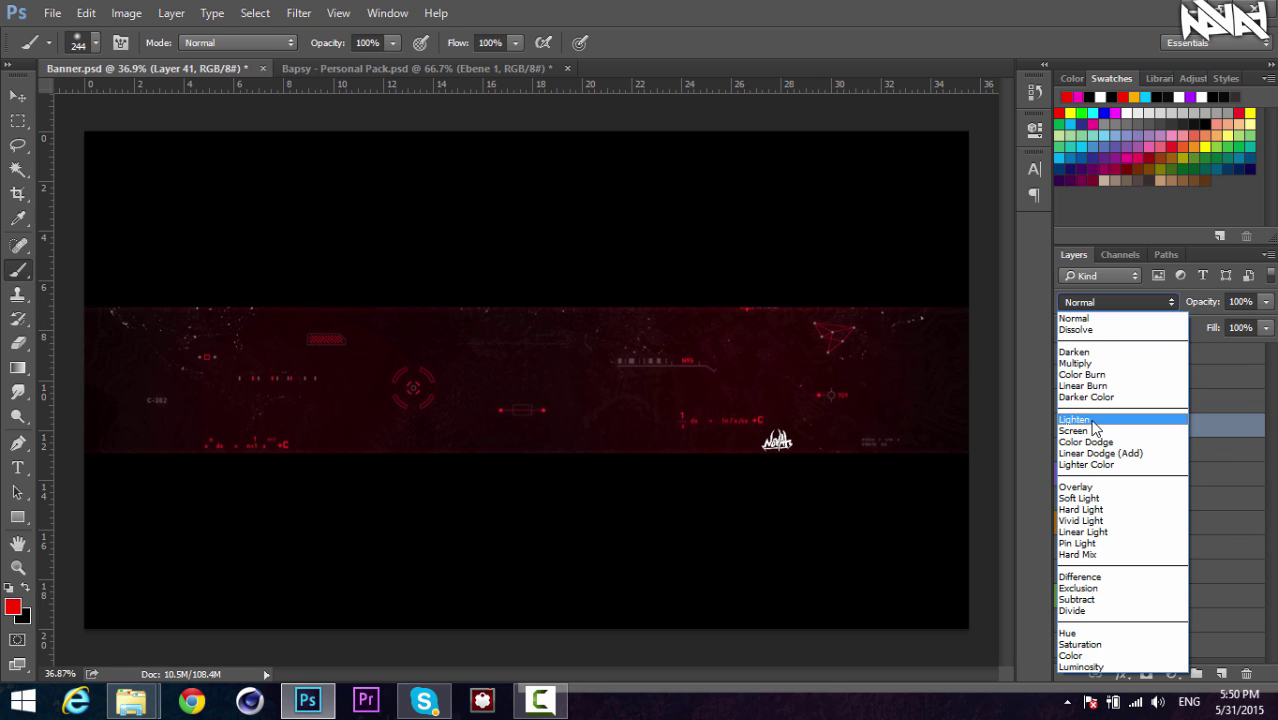
left_click(1091, 433)
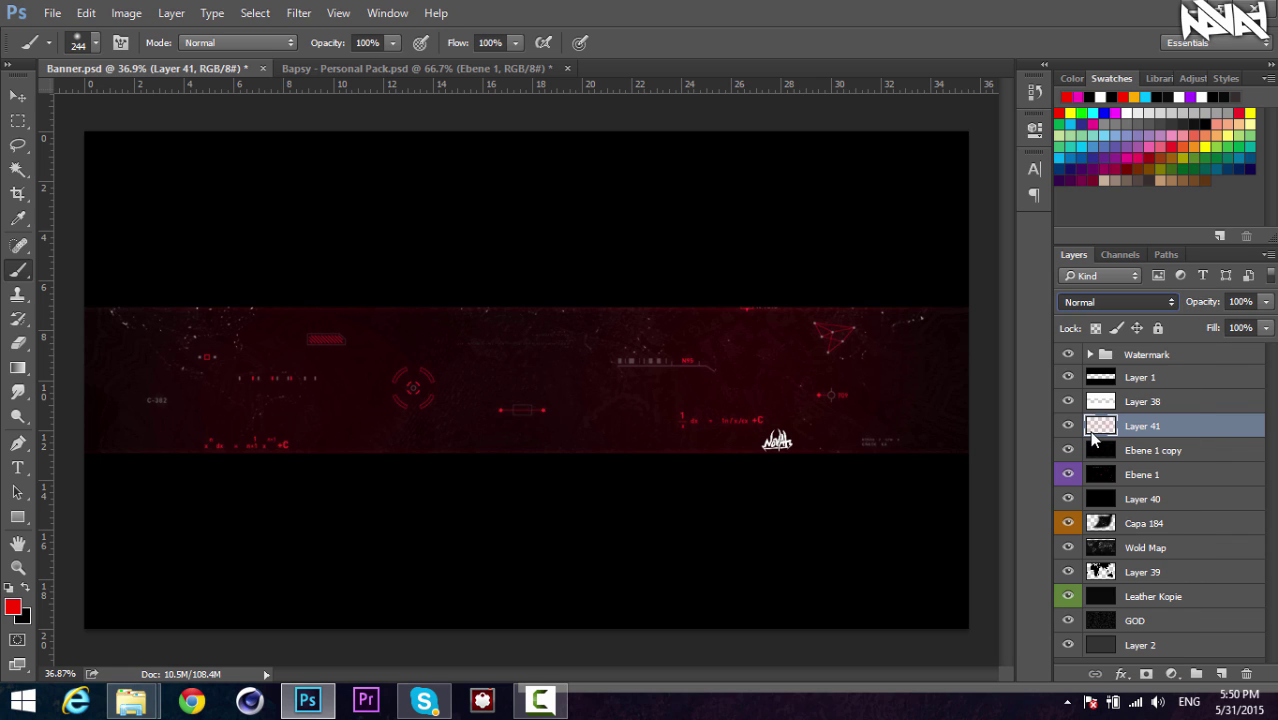
left_click(1075, 305)
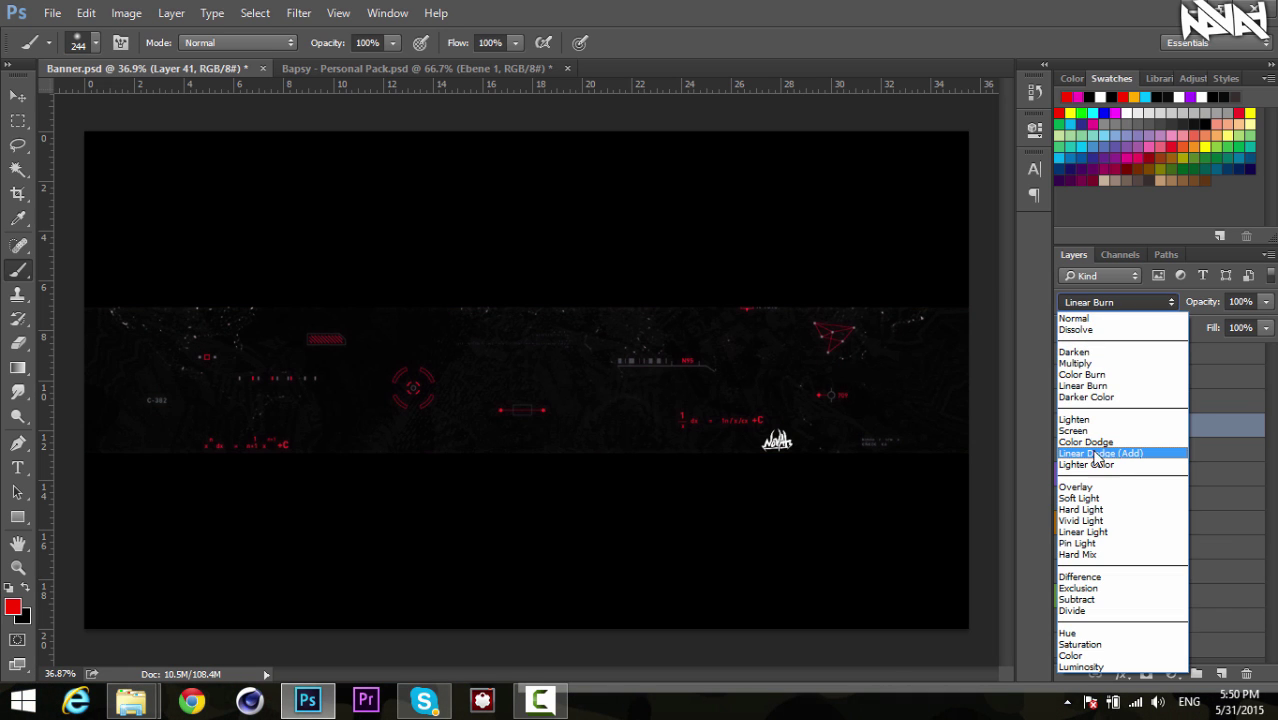
left_click(1075, 420)
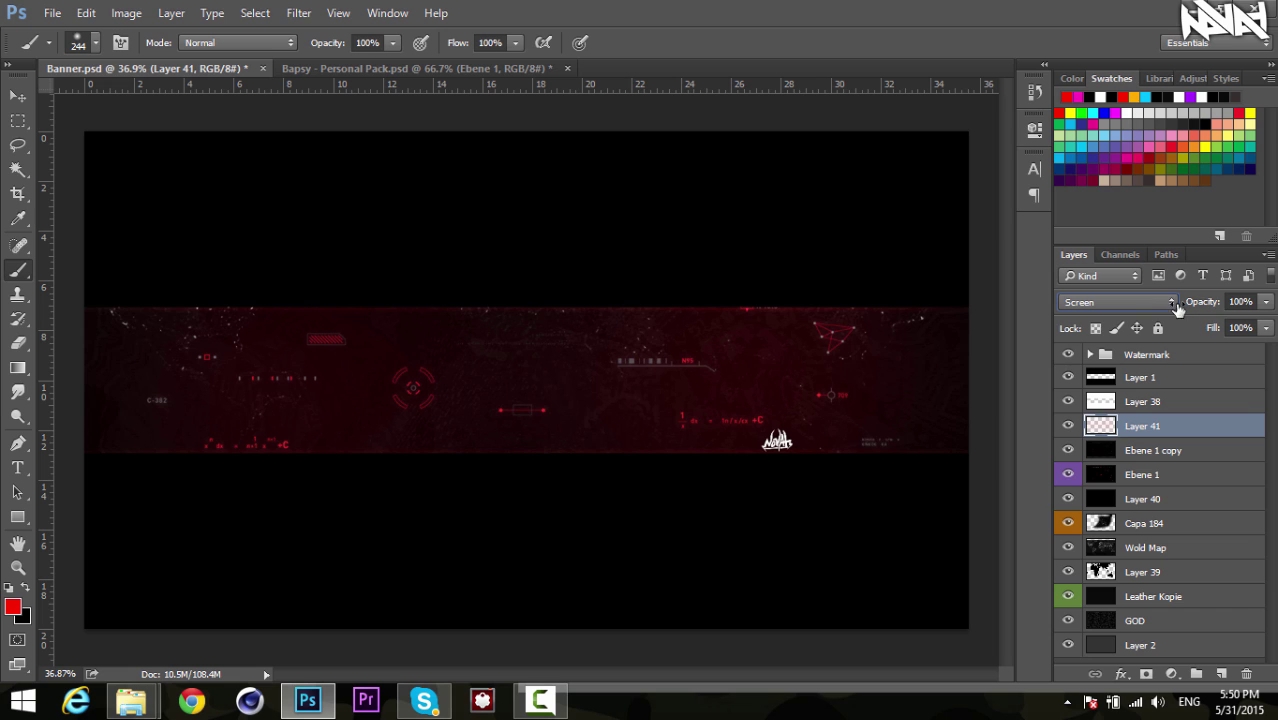
left_click_drag(1178, 310, 1148, 308)
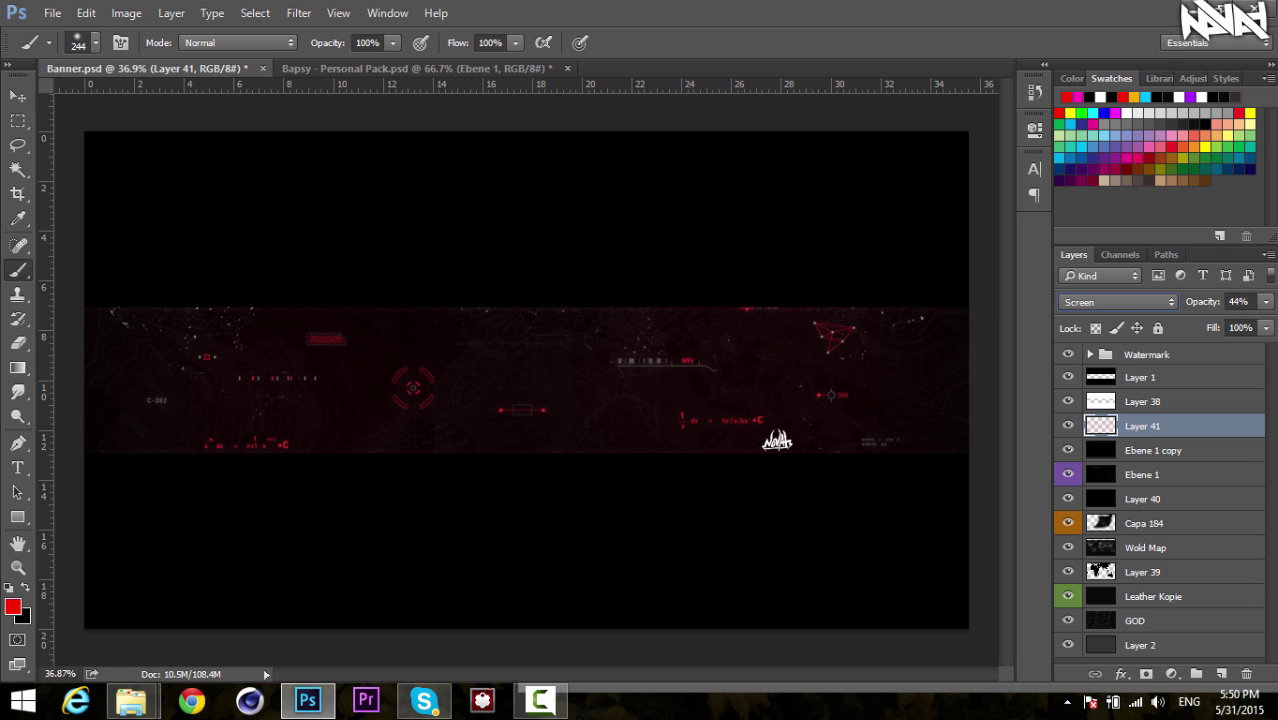
Add a new layer above Layer 41 and paint one soft red spot over the round target and one over the triangle graphic
left_click(1221, 673)
scroll(438, 382, "up", 1)
scroll(438, 382, "up", 1)
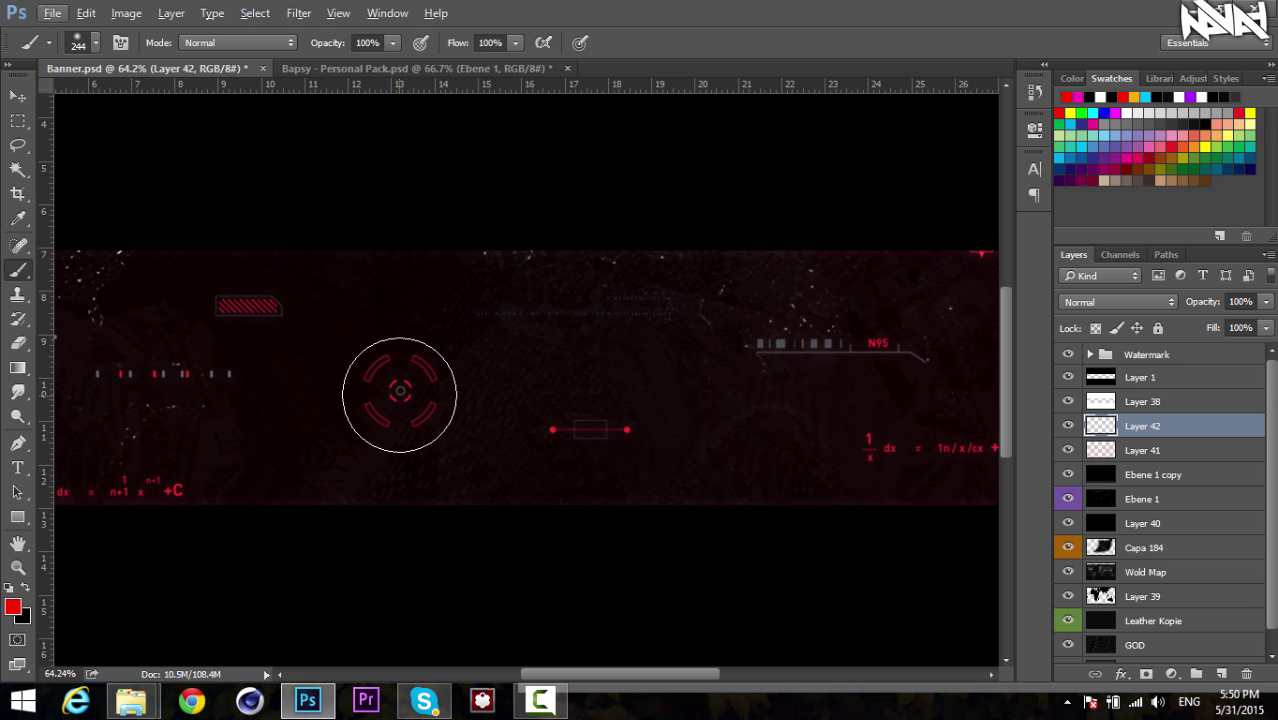
left_click(399, 391)
scroll(502, 419, "down", 2)
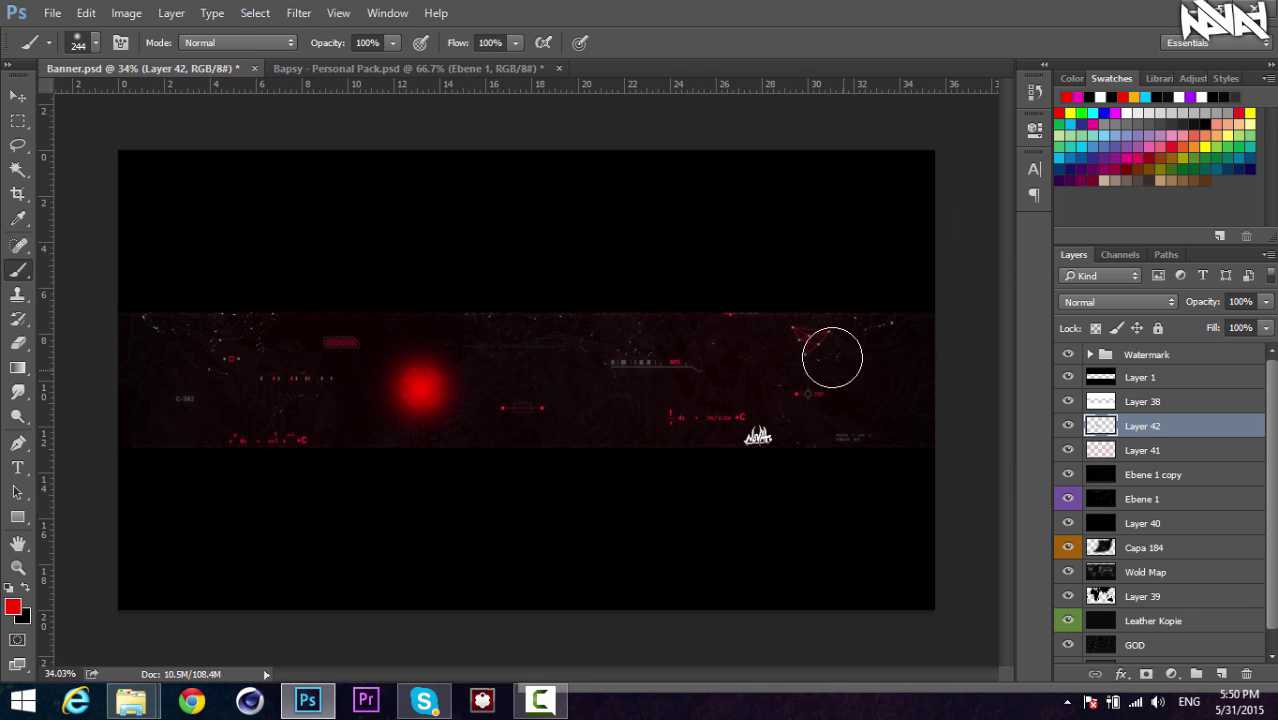
left_click(810, 338)
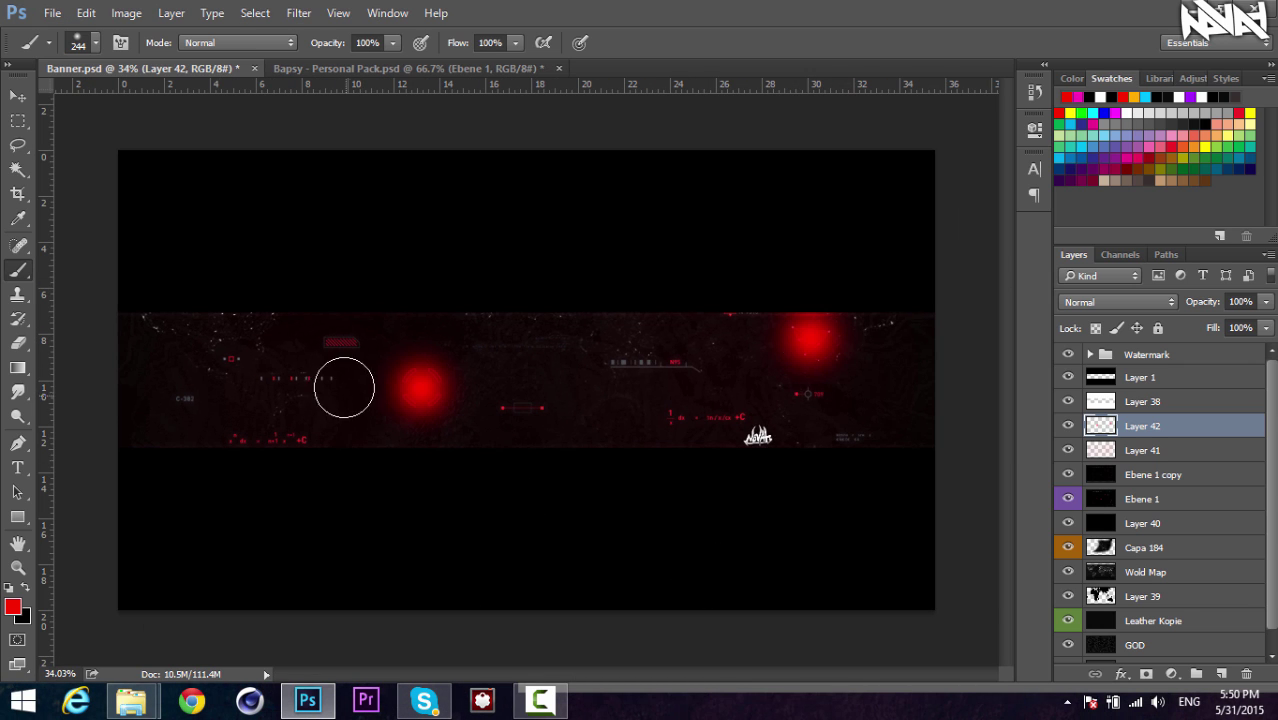
Apply a Gaussian Blur with a 77.8-pixel radius to the two red spots on Layer 42
left_click(299, 13)
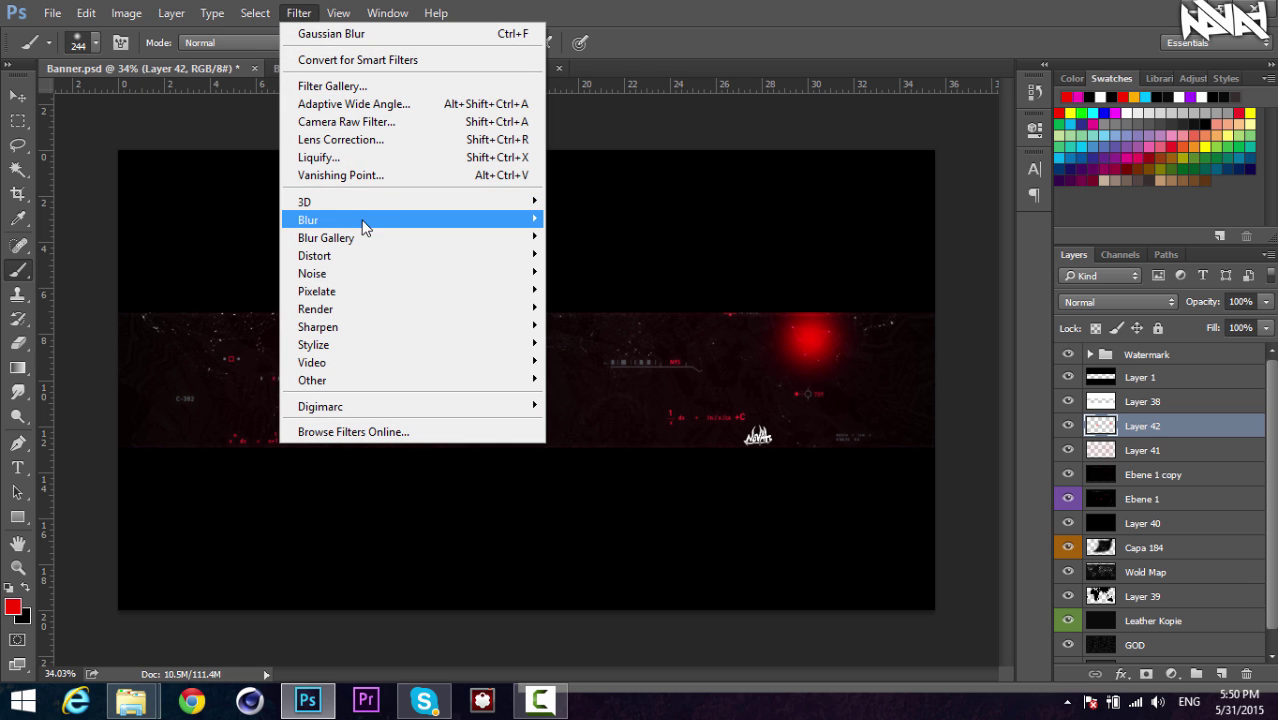
mouse_move(365, 220)
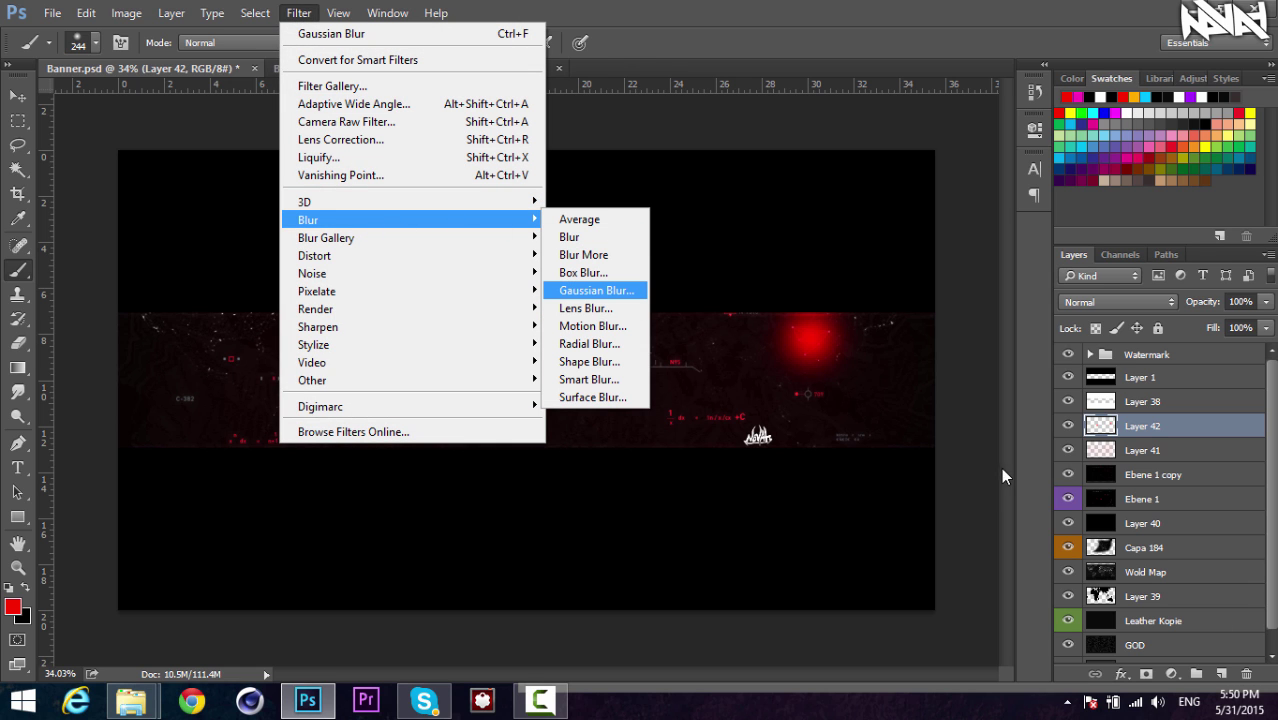
key("Return")
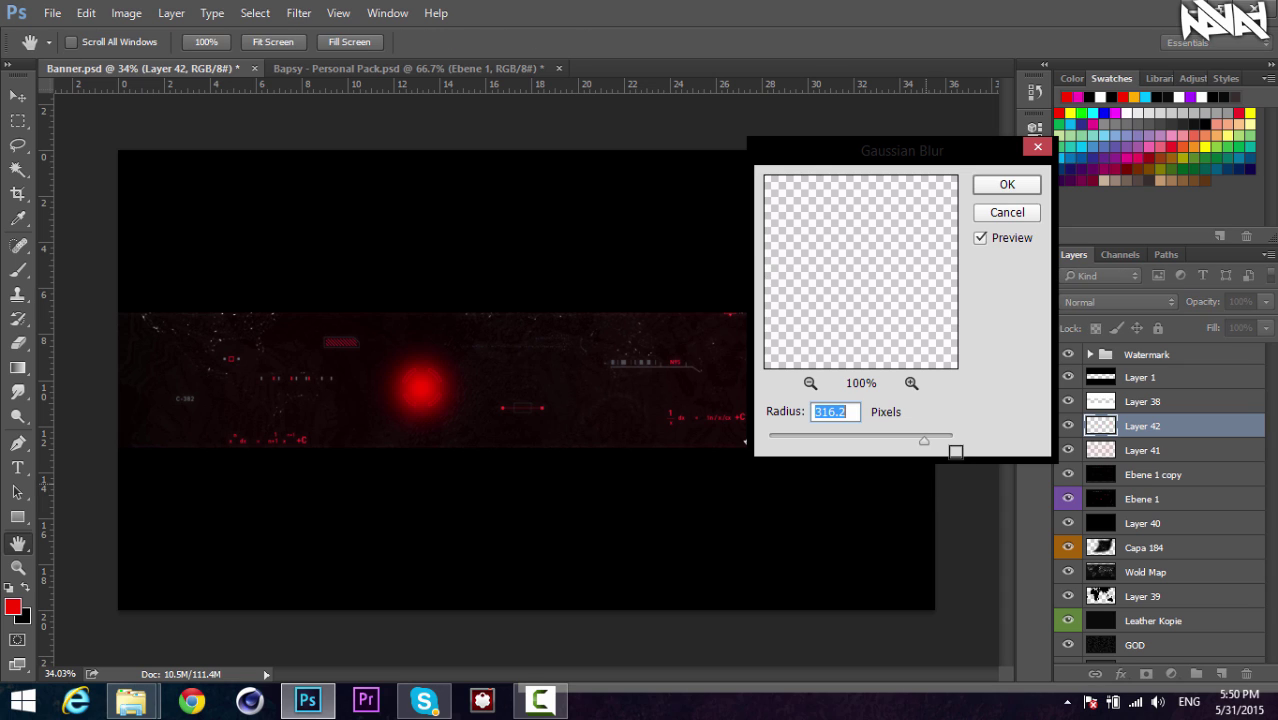
left_click(879, 440)
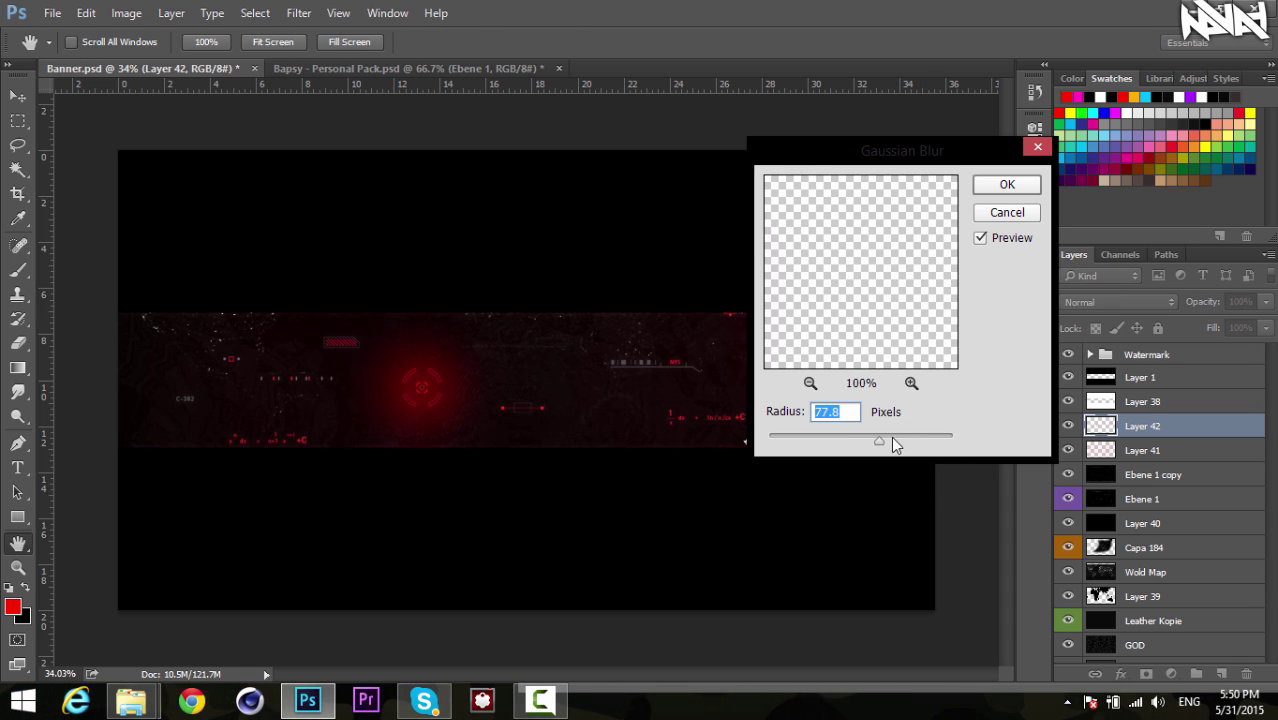
left_click(1015, 184)
Set Layer 42's blend mode to Screen and its opacity to 47%, then switch to the Move tool
left_click(1138, 301)
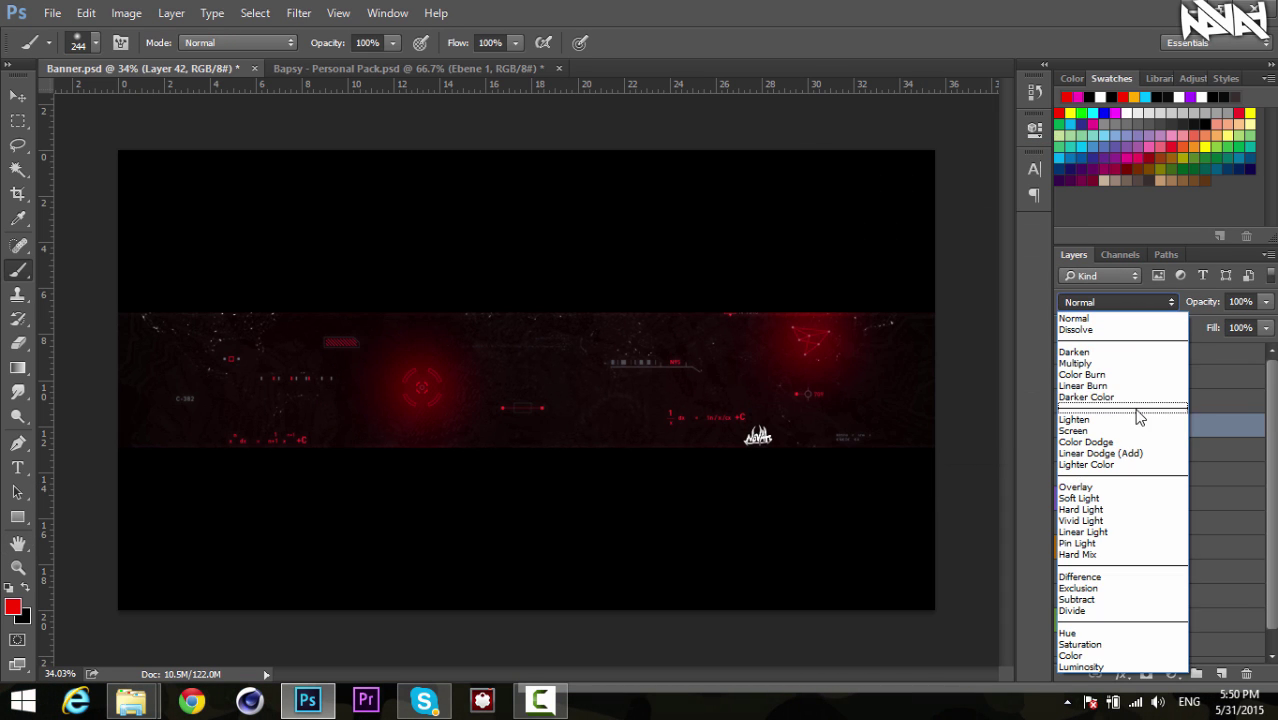
left_click(1106, 431)
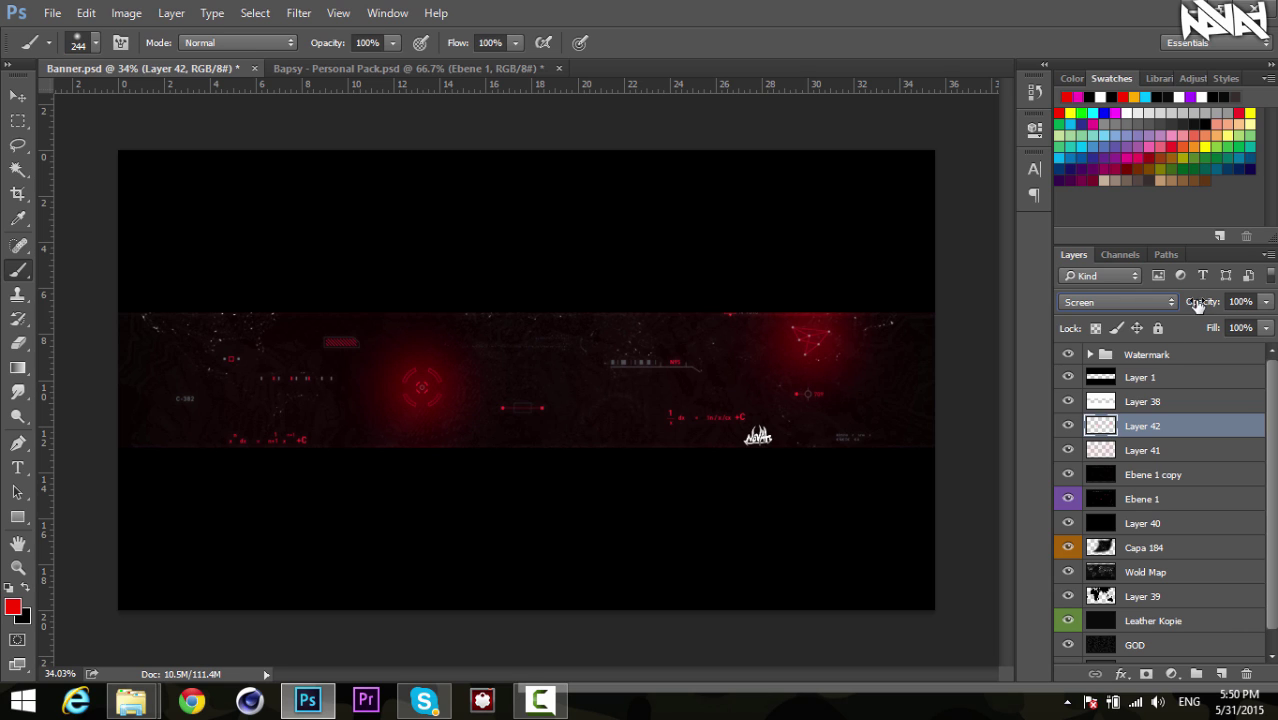
left_click_drag(1192, 303, 1152, 305)
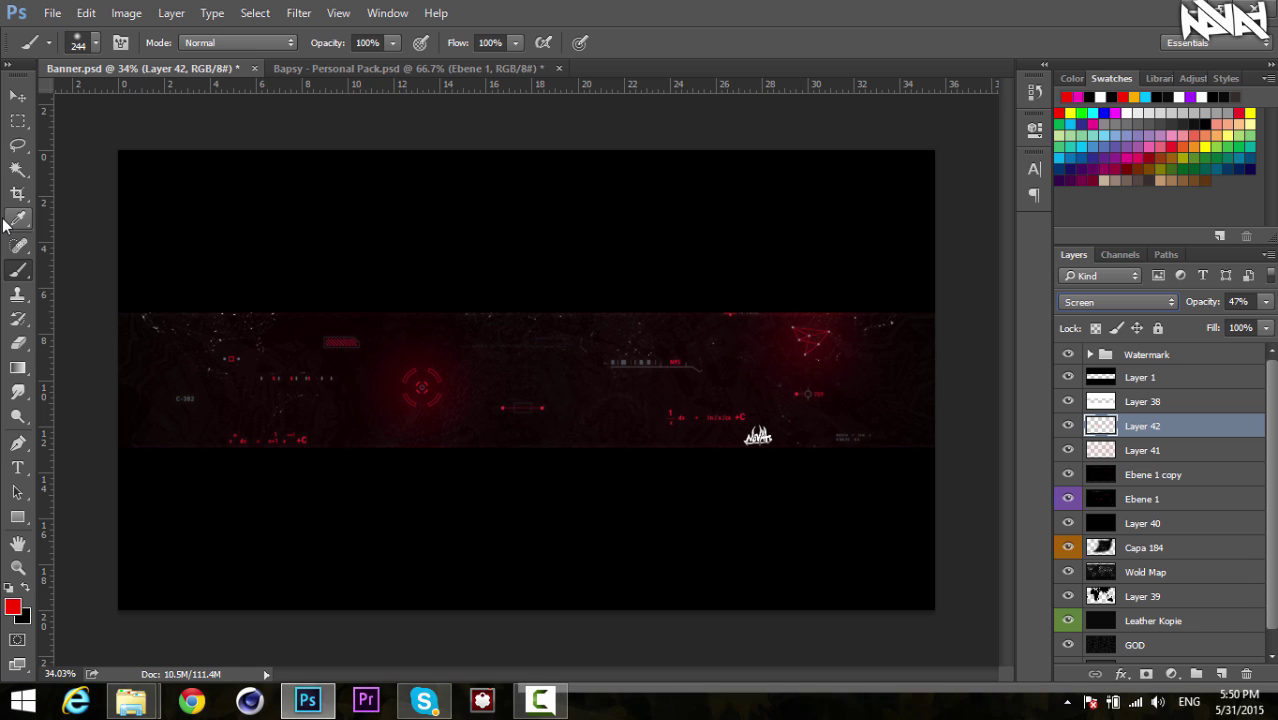
left_click(22, 95)
scroll(228, 250, "down", 3)
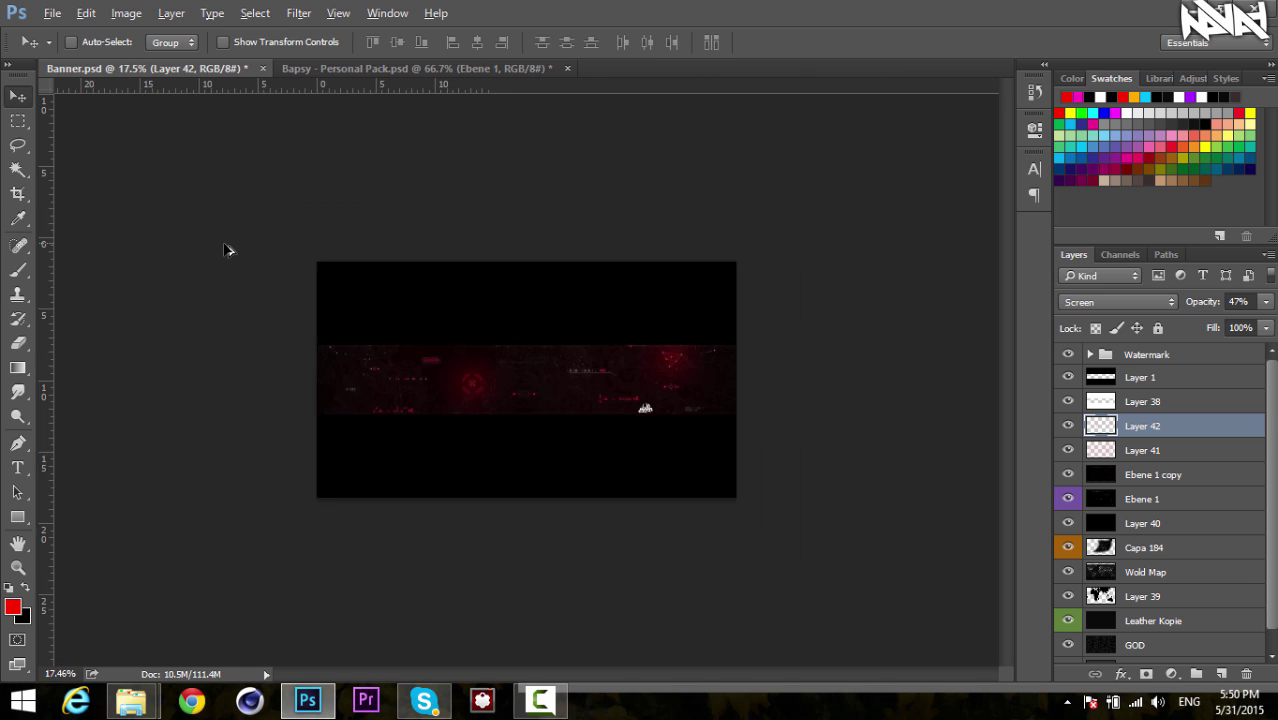
Examine the soft red glows around the round target and the triangle graphic across the banner strip
scroll(397, 373, "up", 4)
scroll(397, 375, "down", 1)
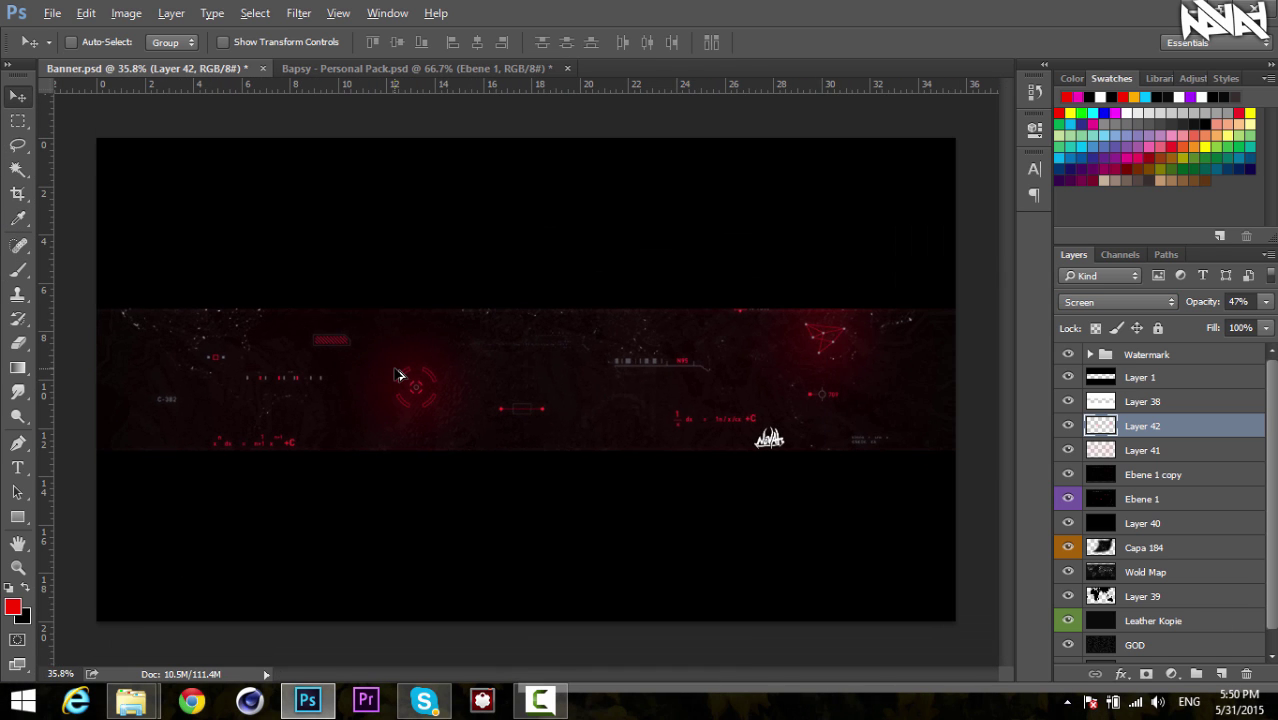
scroll(479, 429, "down", 1)
scroll(480, 431, "up", 2)
scroll(488, 430, "down", 2)
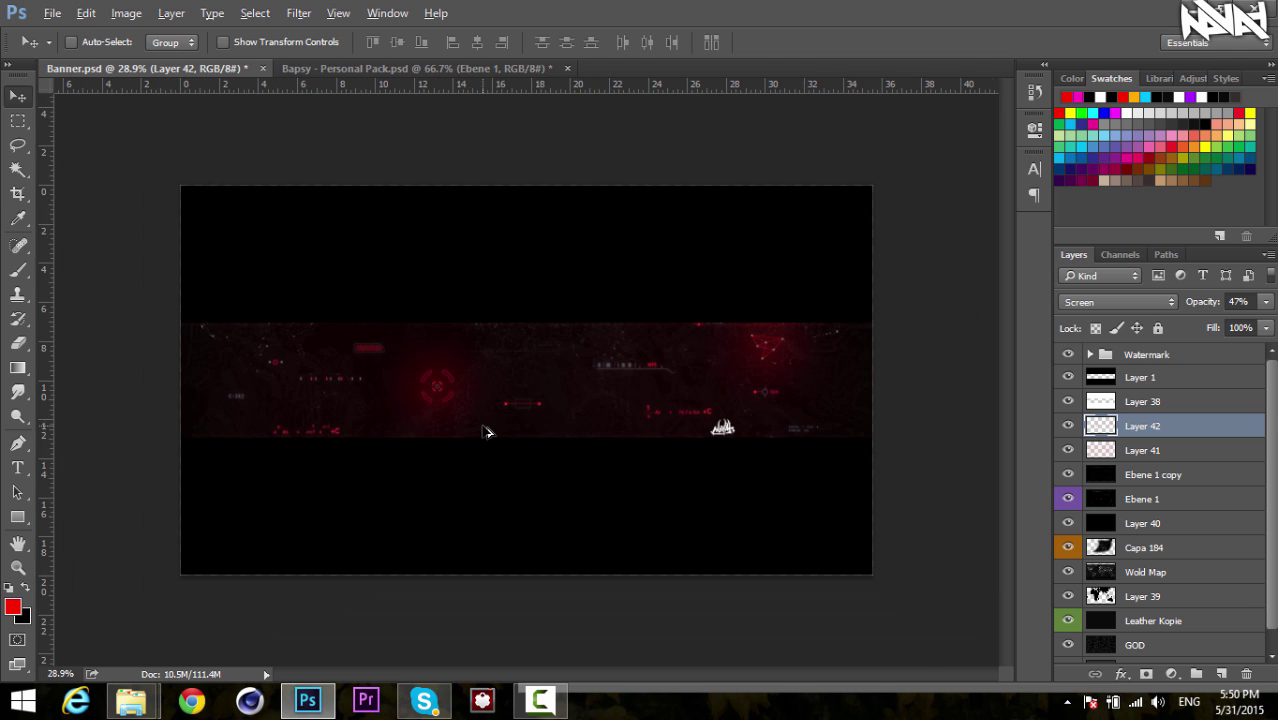
scroll(486, 433, "up", 1)
scroll(1273, 515, "down", 1)
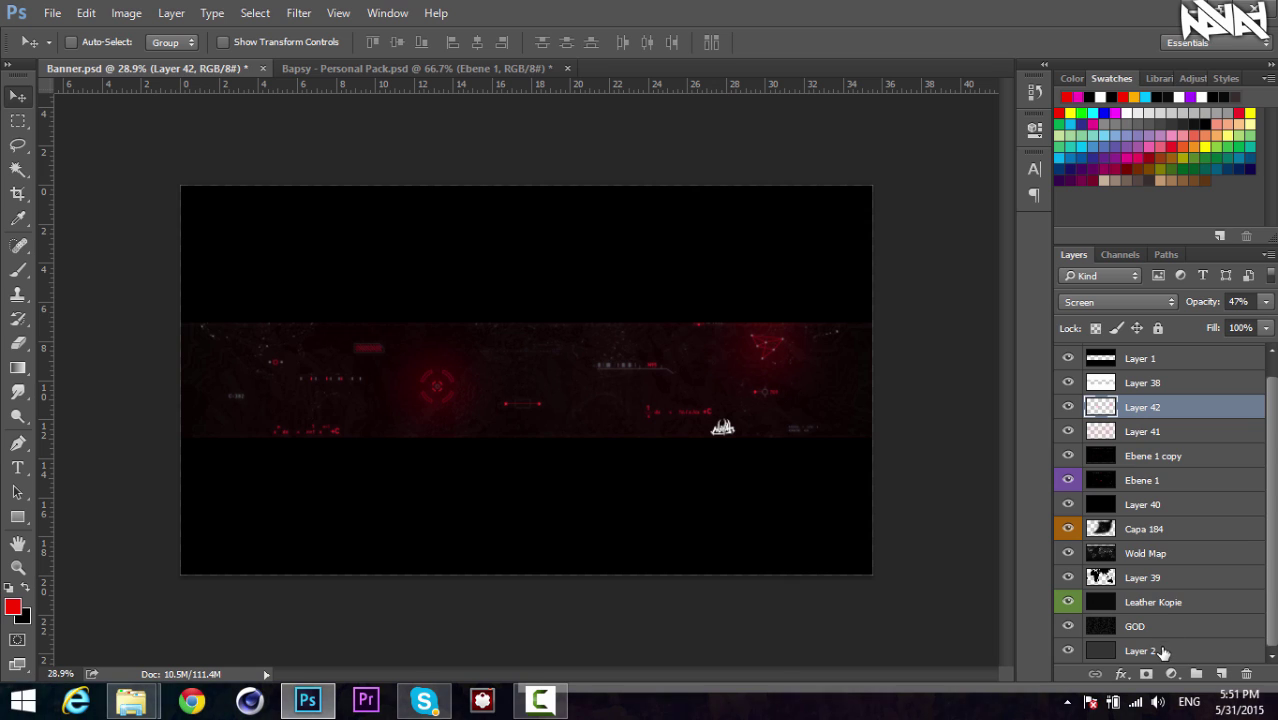
Free-transform Layer 42 through Layer 2 together, scaling them to about 121.6%, rotating them 2.72° and repositioning them to fill the banner strip
left_click(1160, 651, "shift")
key("ctrl+t")
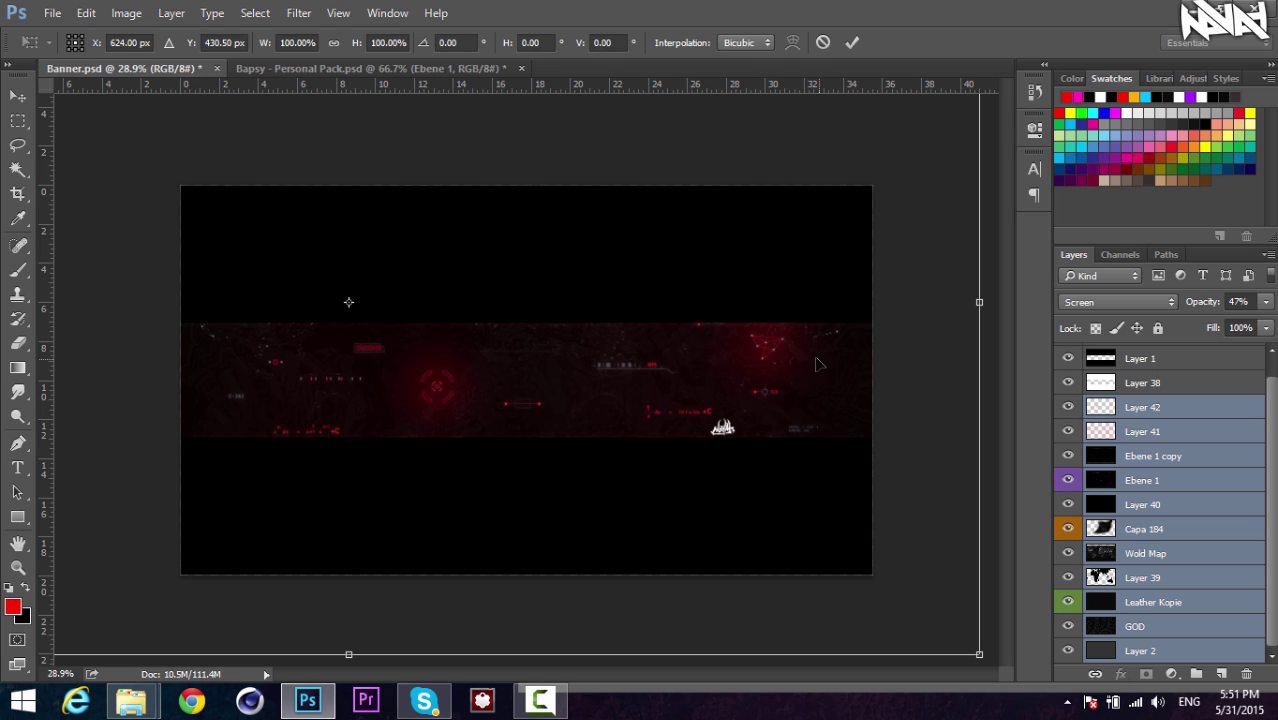
left_click_drag(722, 396, 671, 432)
key("ctrl+minus")
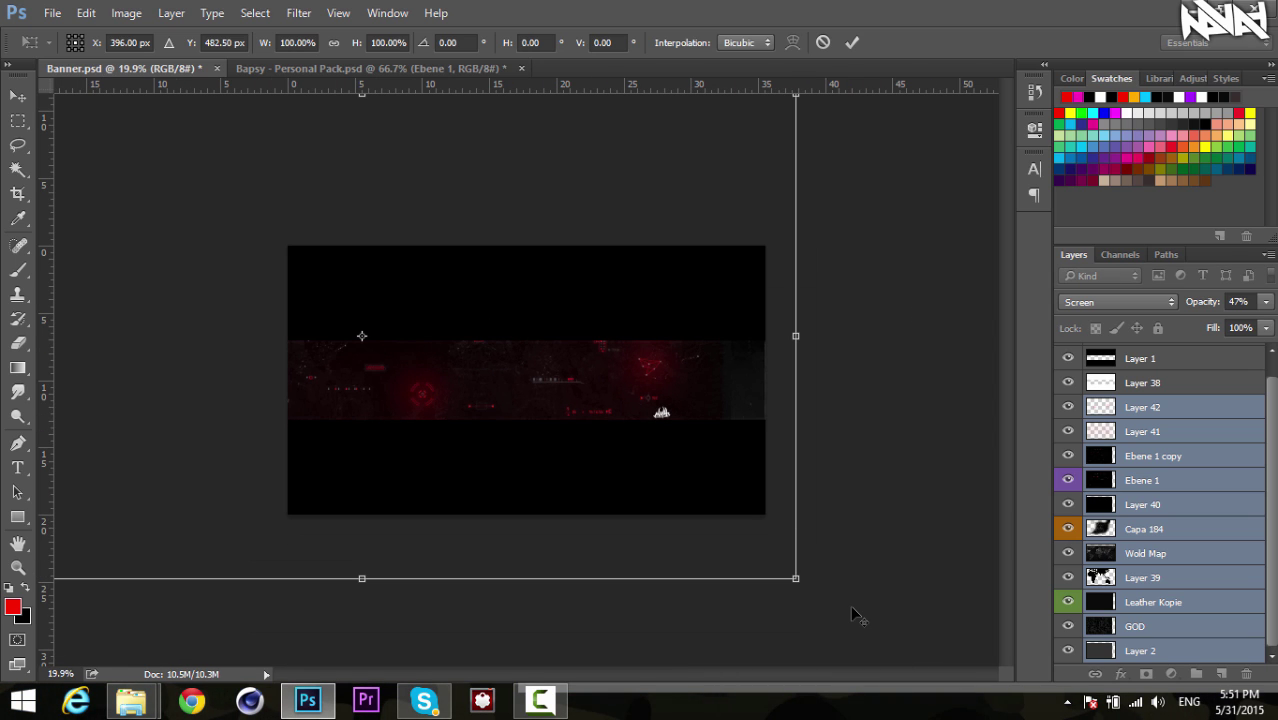
left_click_drag(795, 578, 898, 626)
left_click_drag(962, 450, 961, 484)
left_click_drag(799, 500, 771, 479)
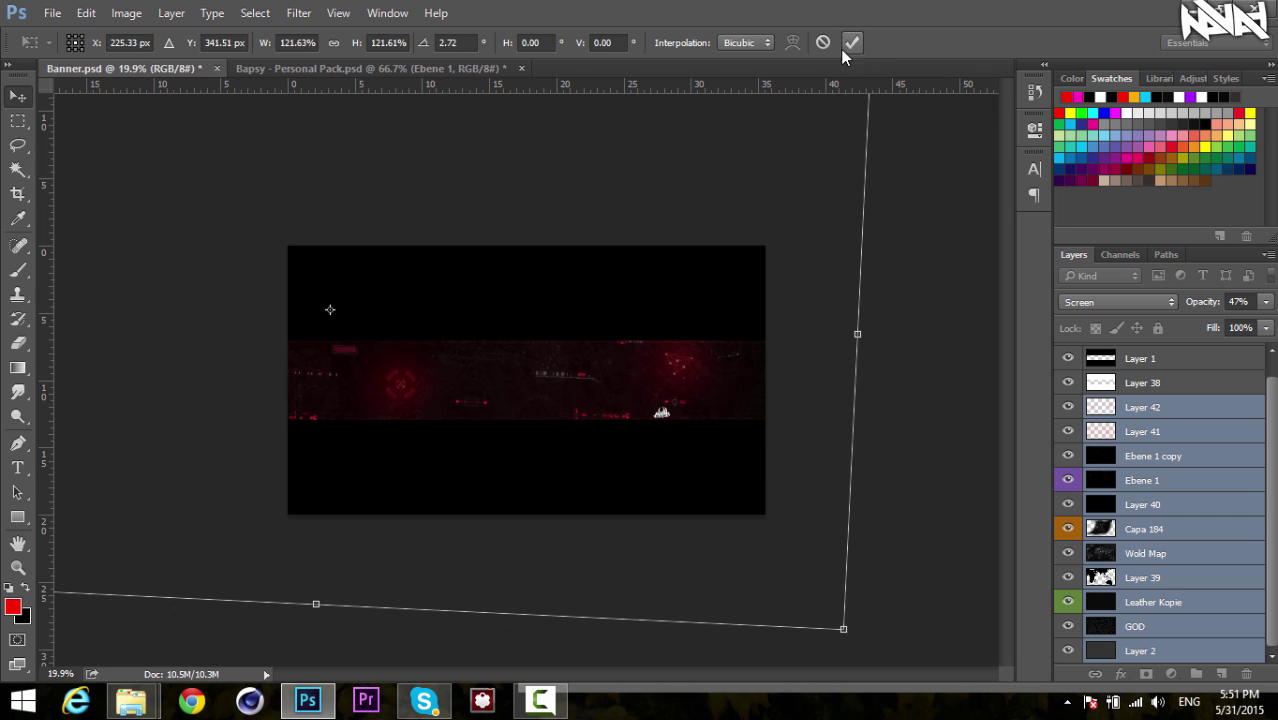
left_click(851, 42)
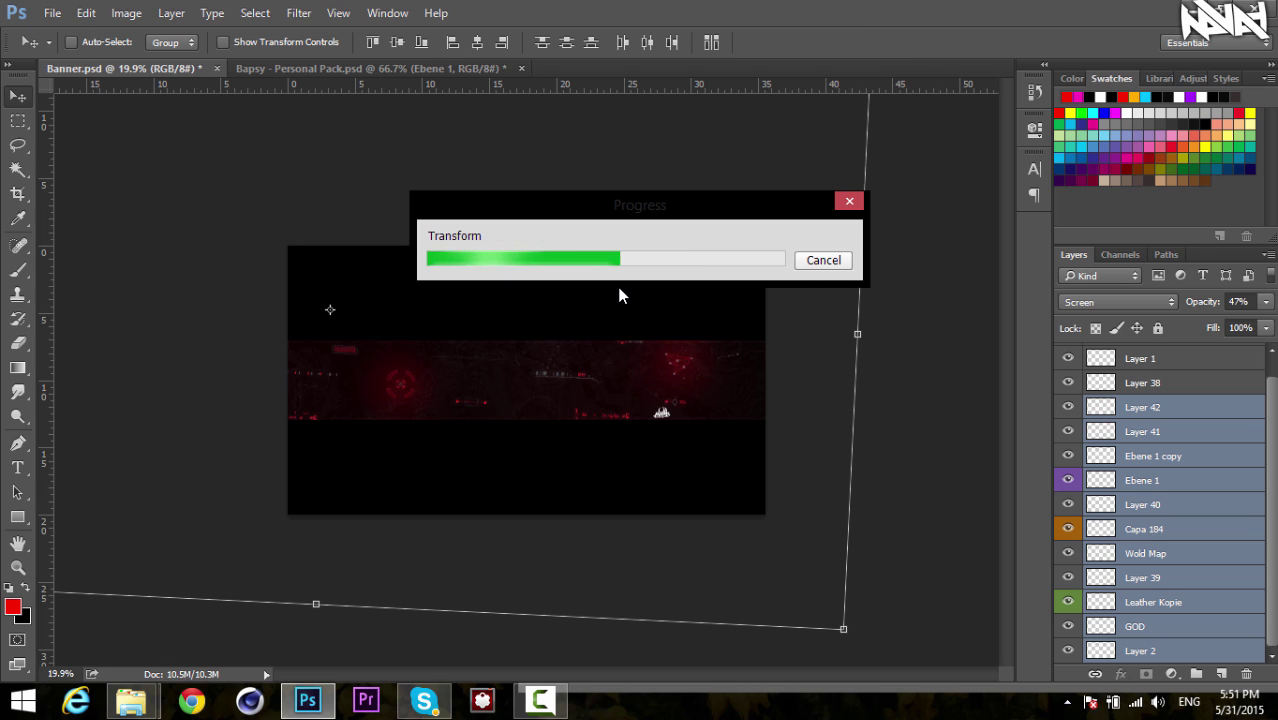
Examine the enlarged, tilted background up close and as a whole, especially around the round target
scroll(491, 369, "up", 5)
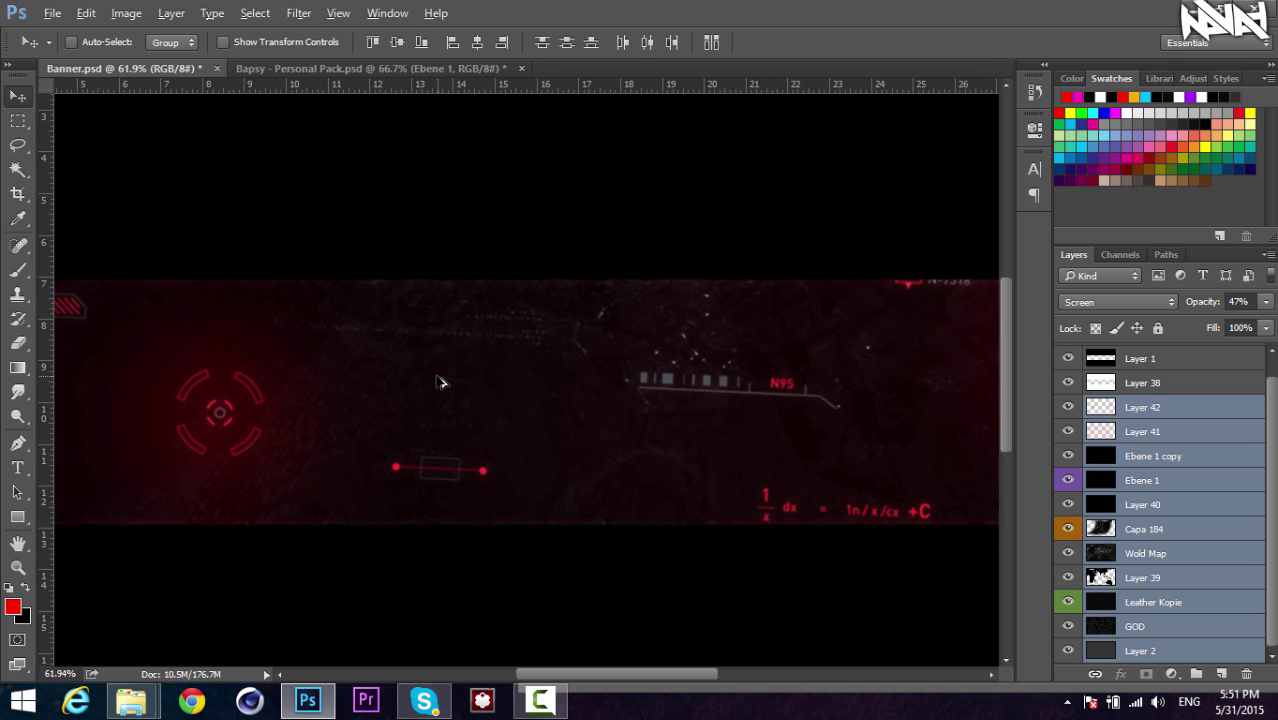
scroll(442, 382, "down", 3)
scroll(342, 399, "down", 2)
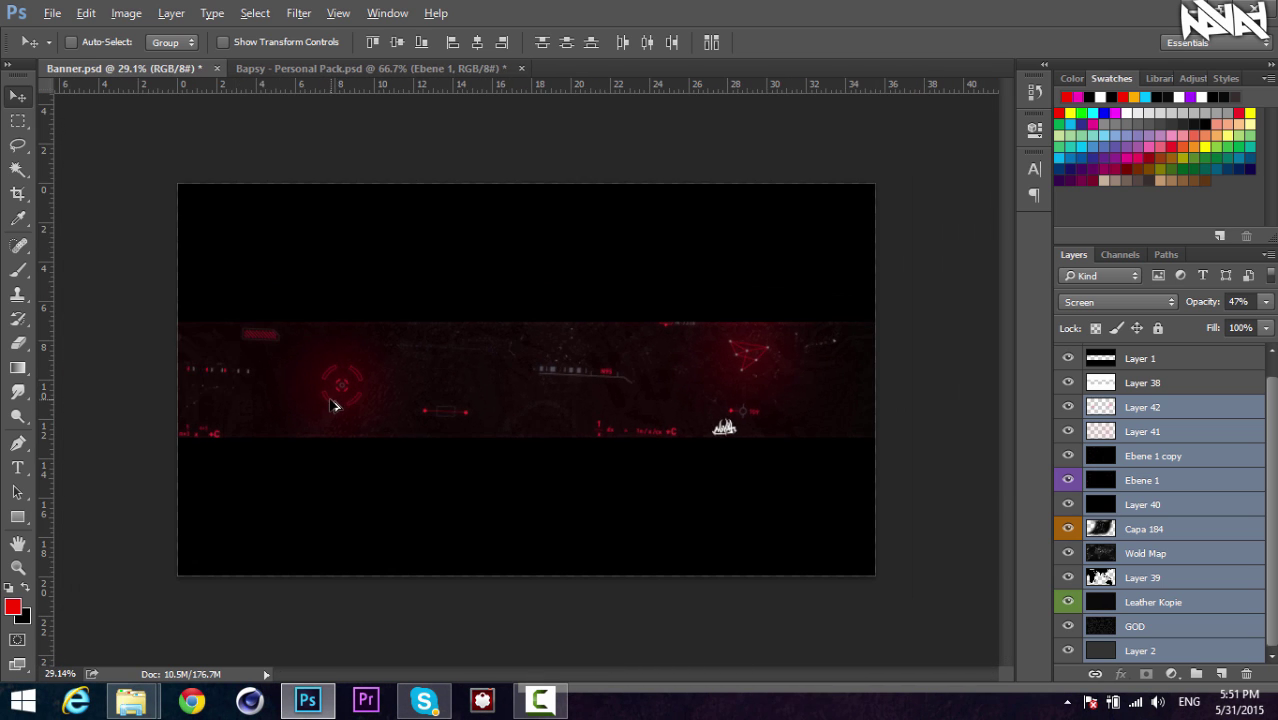
scroll(285, 407, "up", 5)
scroll(258, 408, "down", 5)
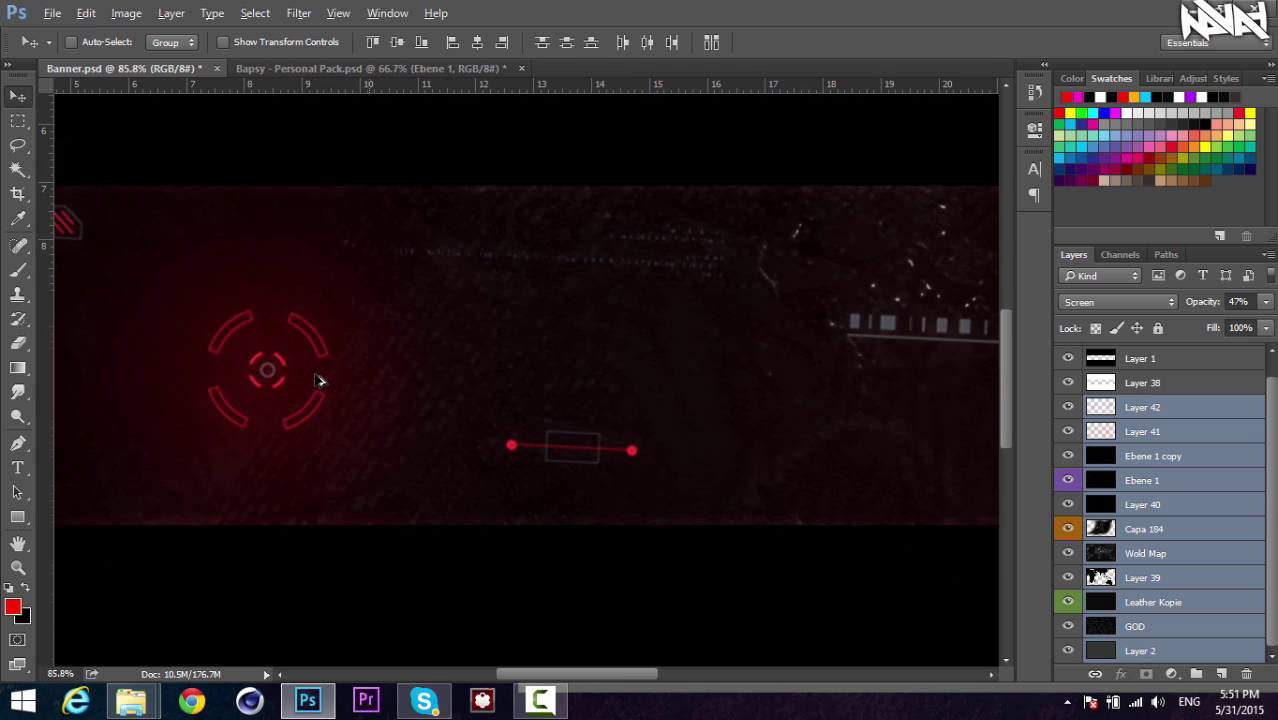
scroll(530, 374, "down", 2)
scroll(271, 400, "up", 4)
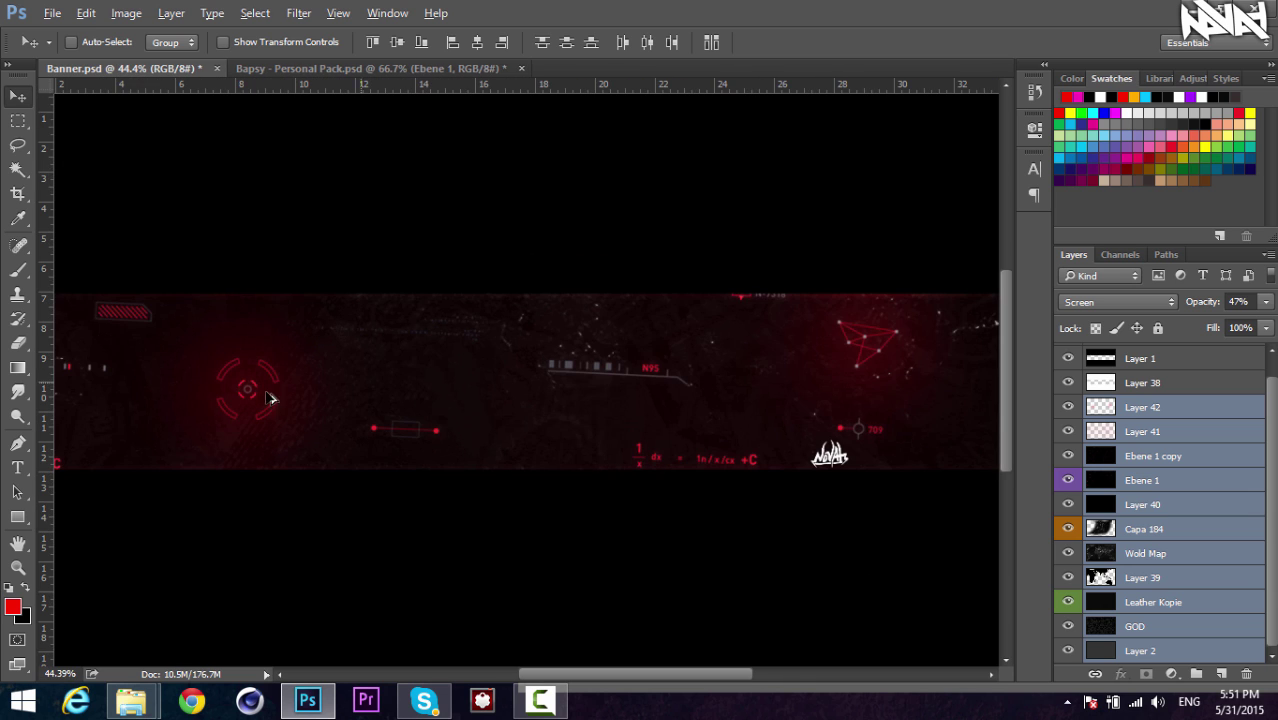
scroll(270, 404, "down", 3)
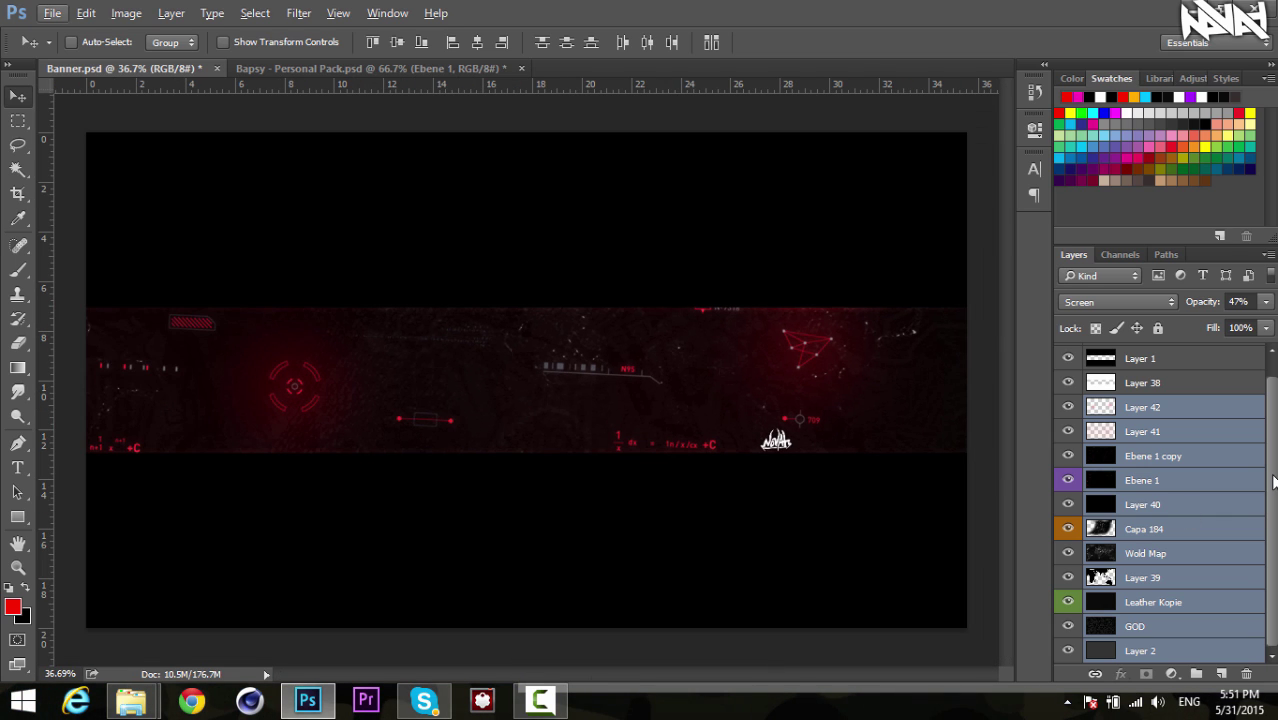
Add a Curves adjustment layer above Layer 42 and shape a mild S-curve with darker shadows and brighter highlights
scroll(1273, 481, "up", 1)
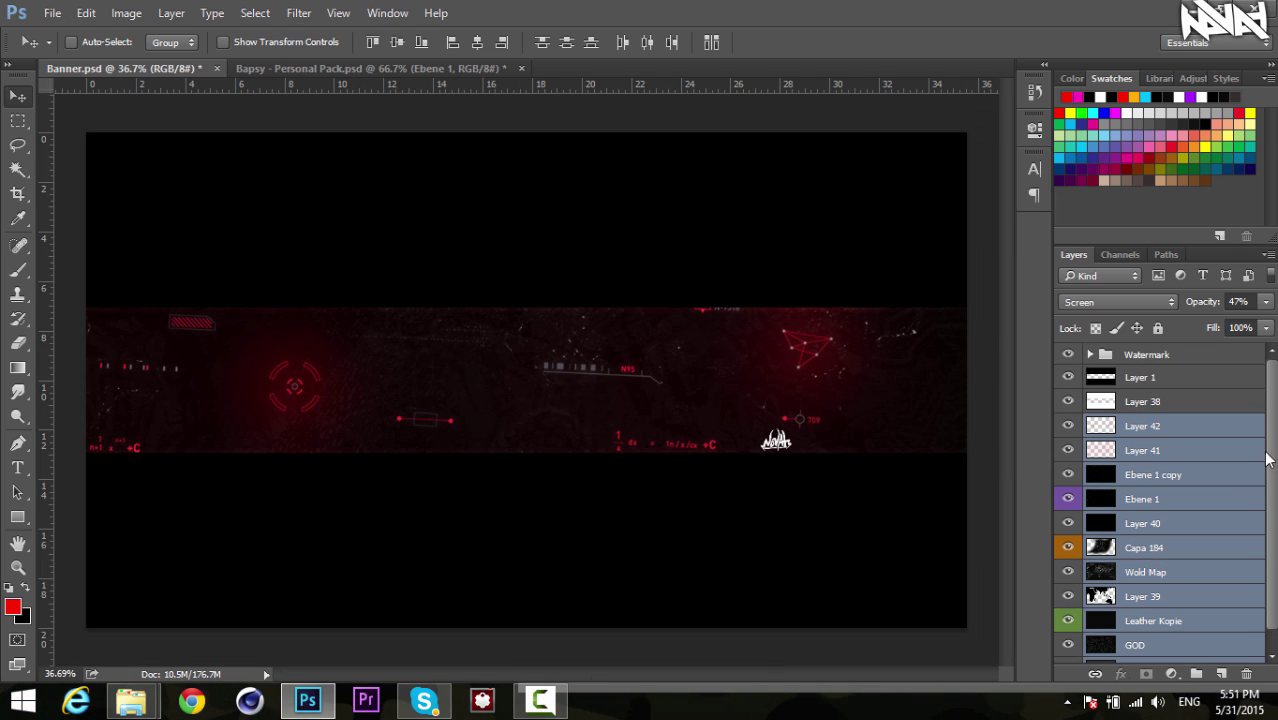
left_click(1155, 476)
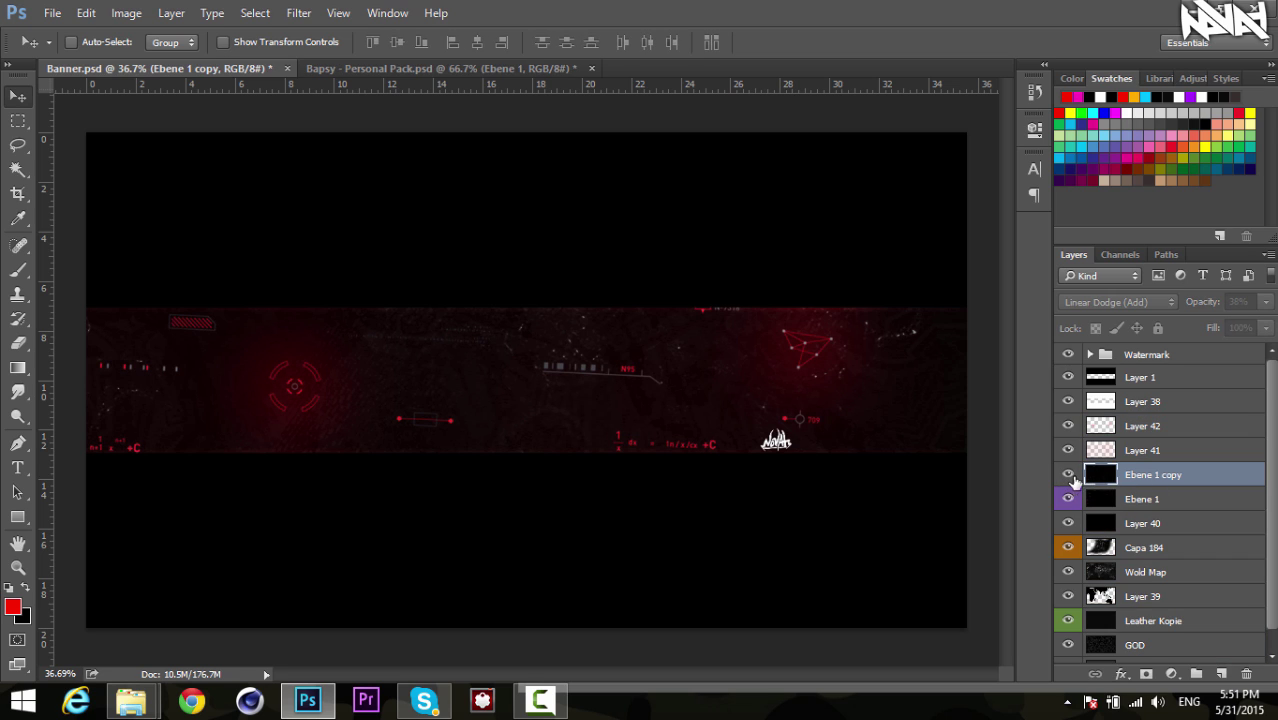
left_click(1069, 402)
left_click(1163, 427)
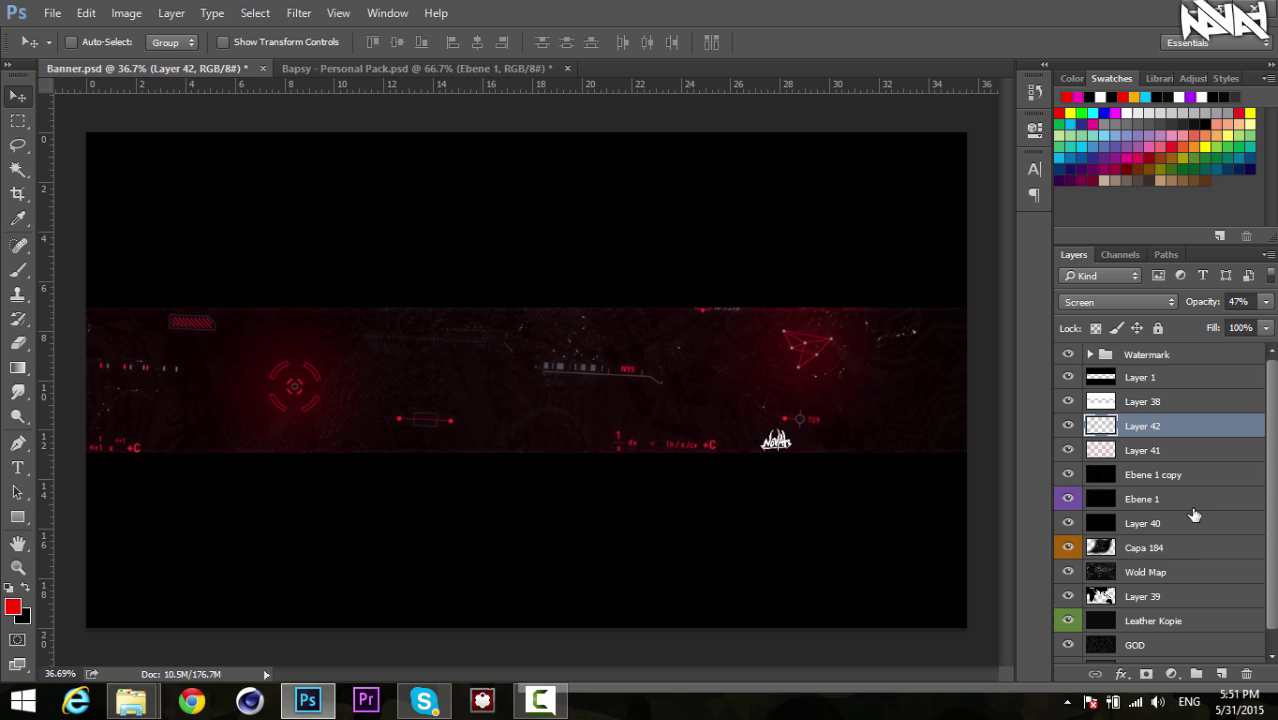
left_click(1173, 675)
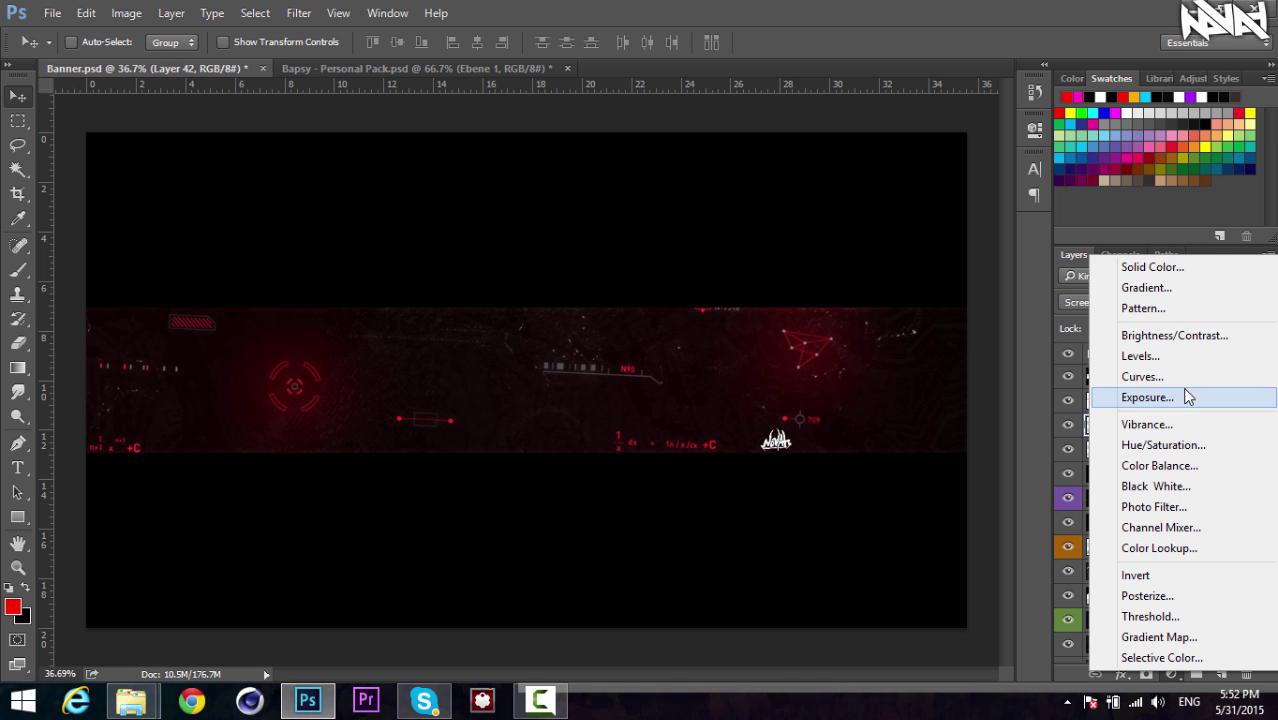
left_click(1161, 377)
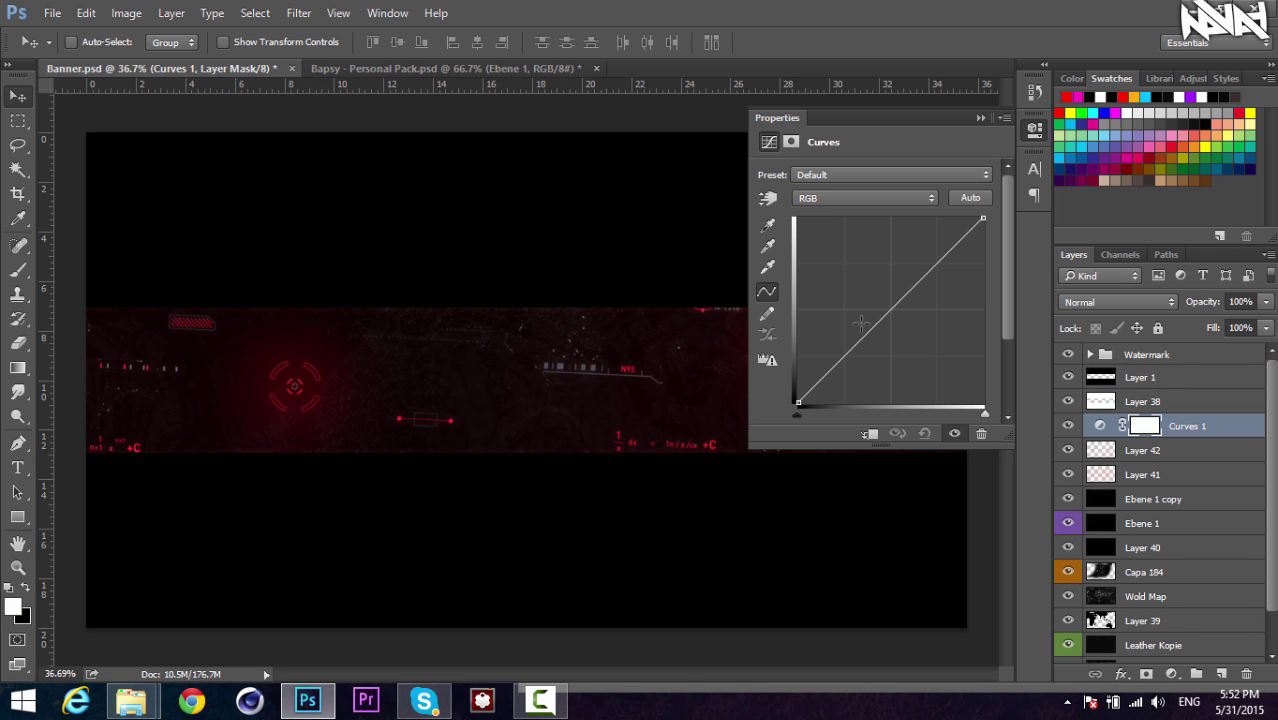
left_click_drag(852, 346, 858, 353)
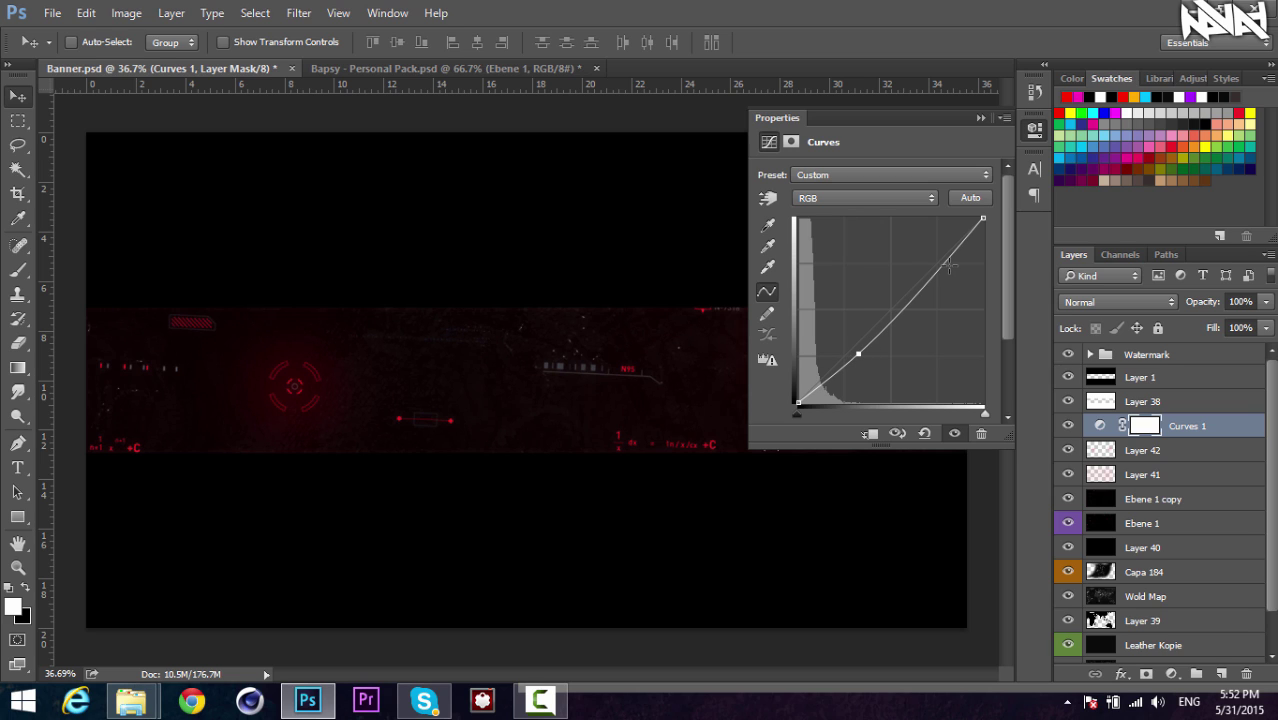
left_click_drag(949, 265, 940, 254)
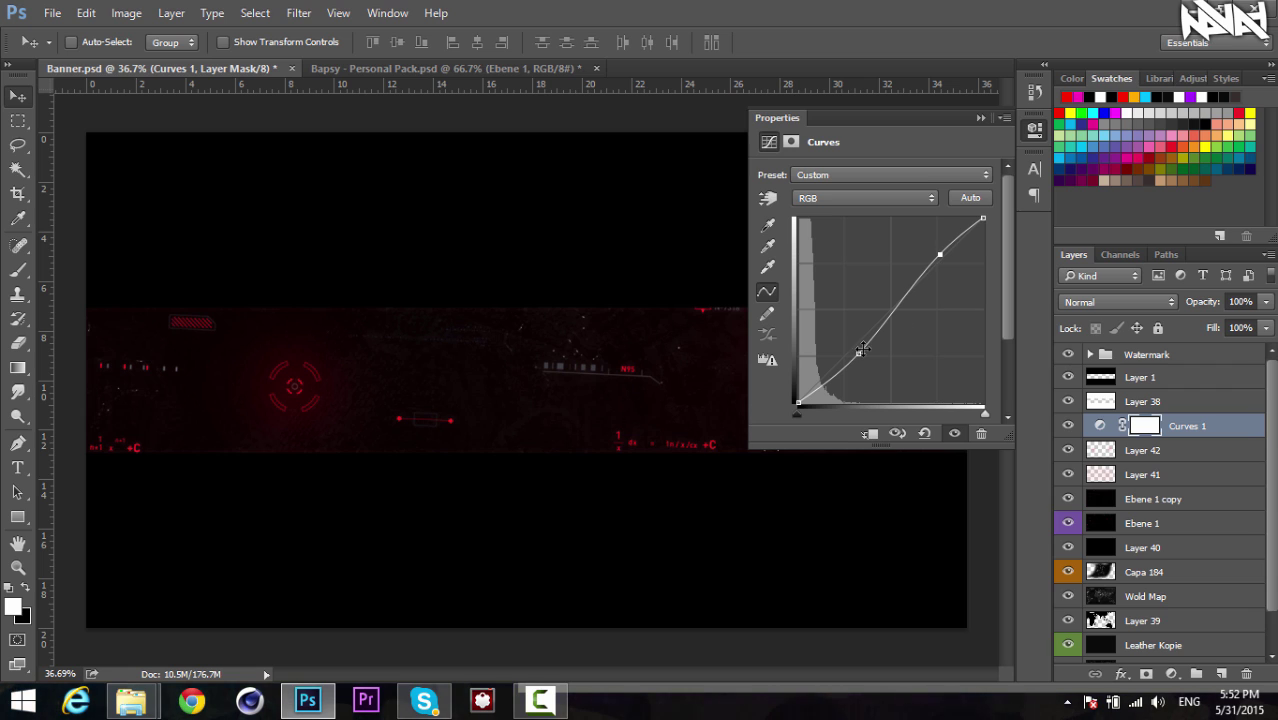
left_click_drag(858, 353, 855, 354)
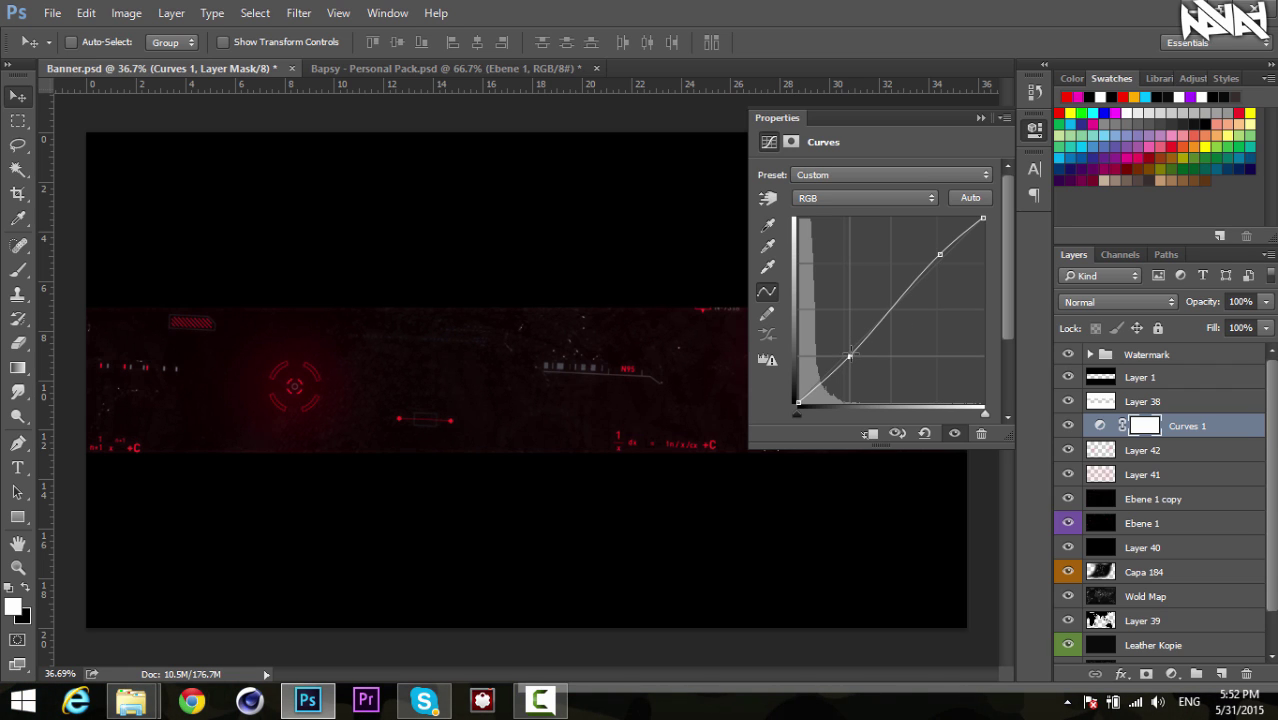
left_click(1033, 134)
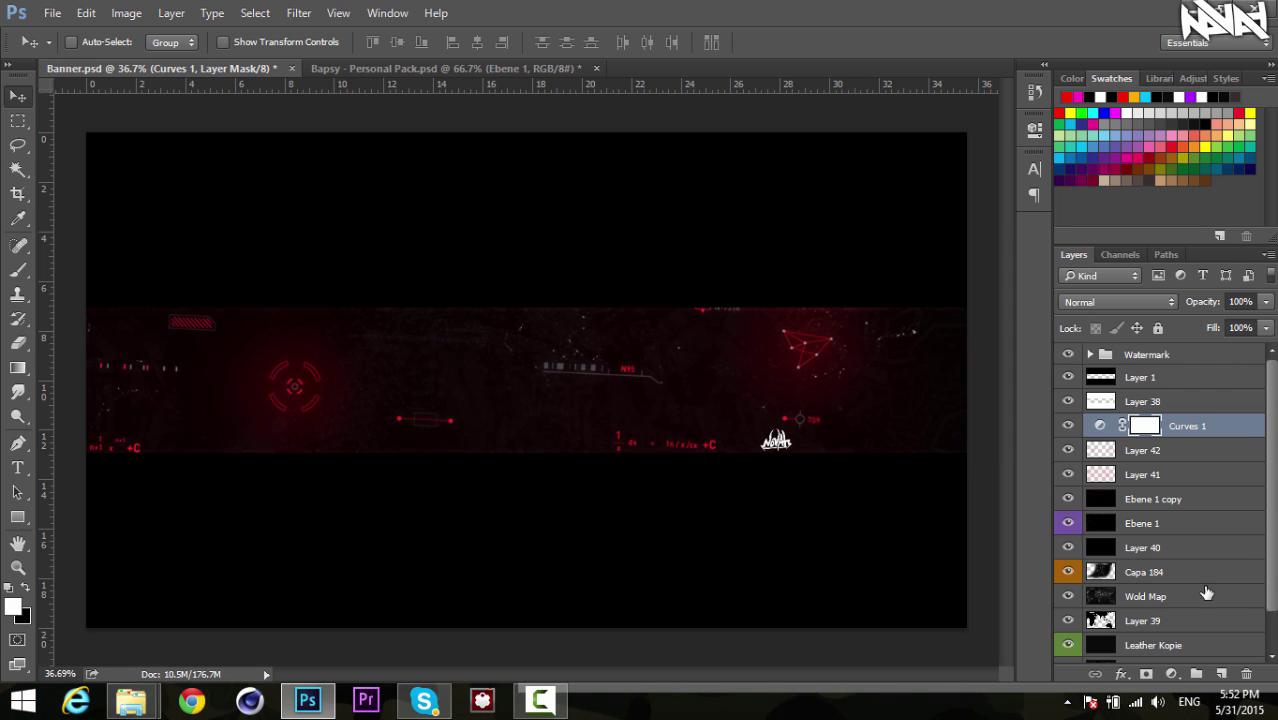
Add an Exposure adjustment layer above Curves 1 with exposure +0.50 and a slightly negative offset
left_click(1171, 674)
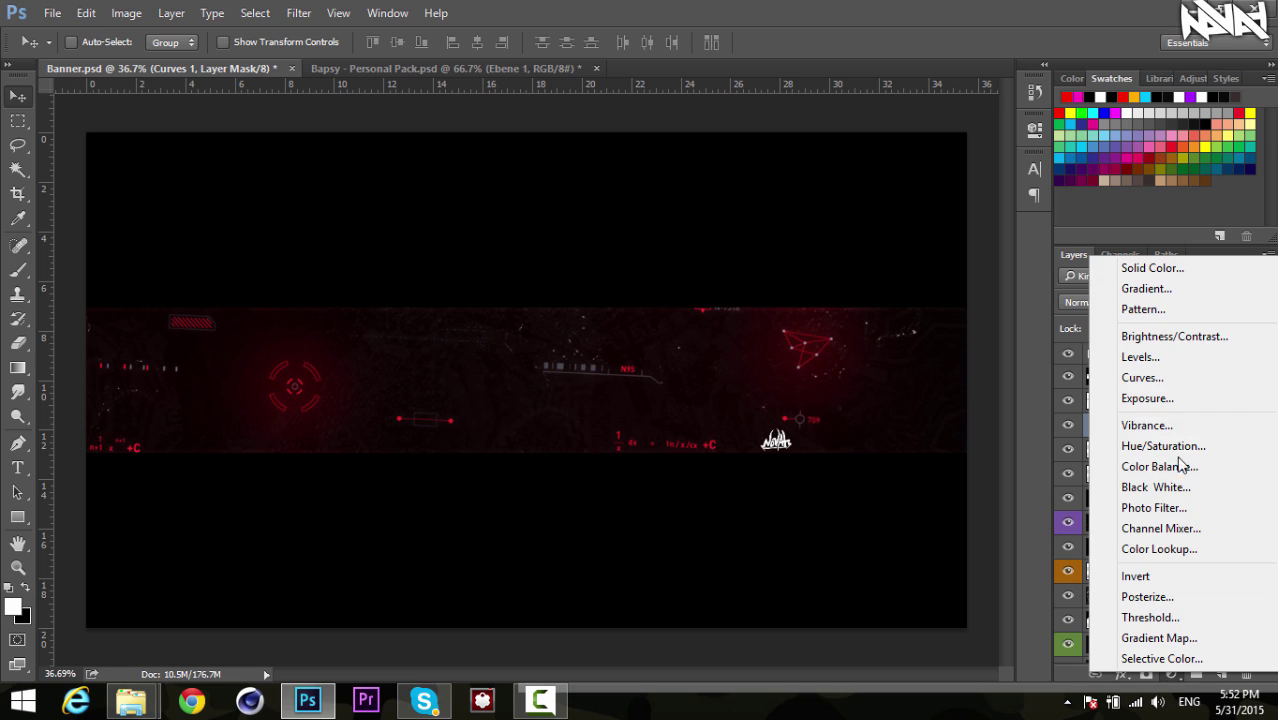
left_click(1155, 402)
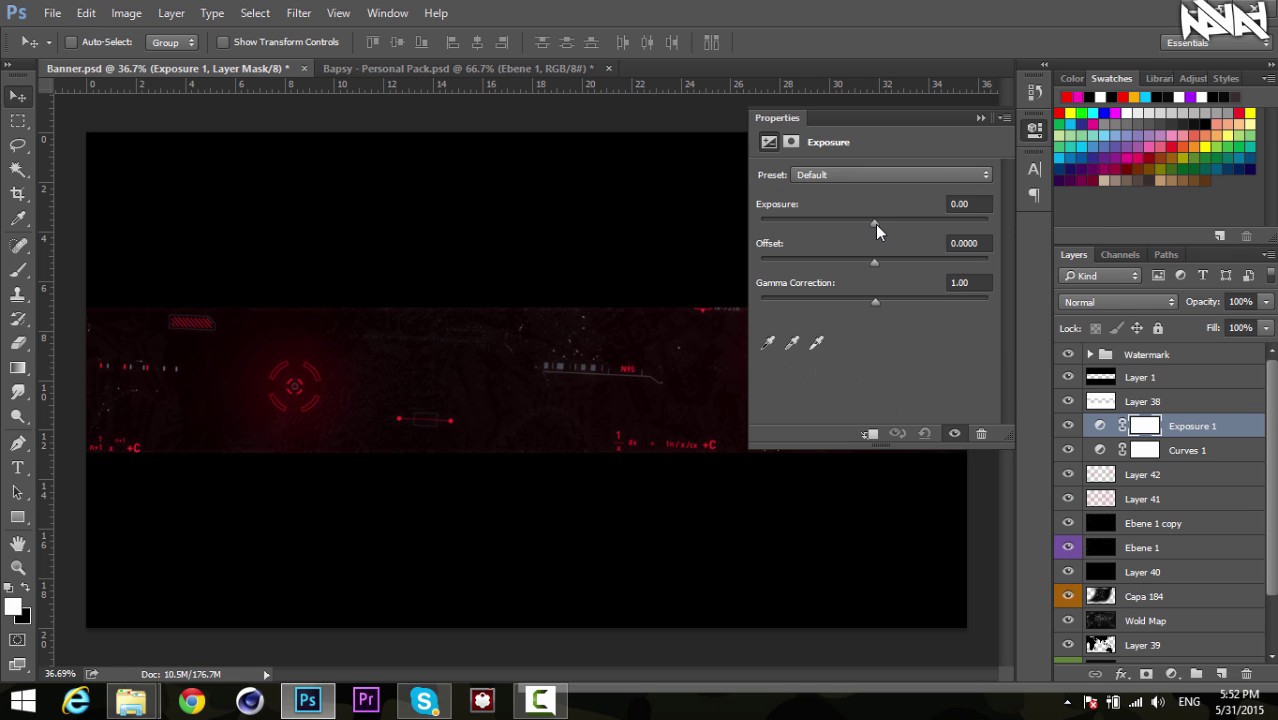
left_click_drag(875, 224, 873, 261)
left_click(974, 243)
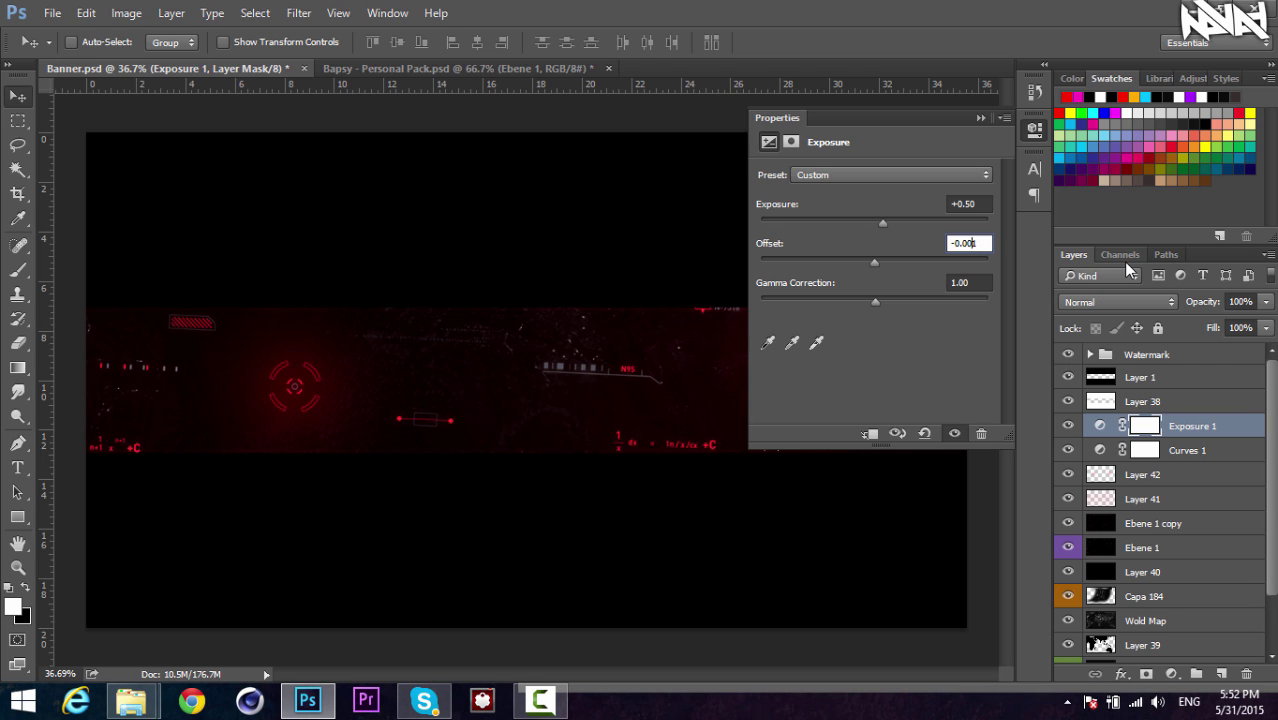
key("Delete")
type("0")
key("Right")
key("BackSpace")
type("6")
left_click(1035, 136)
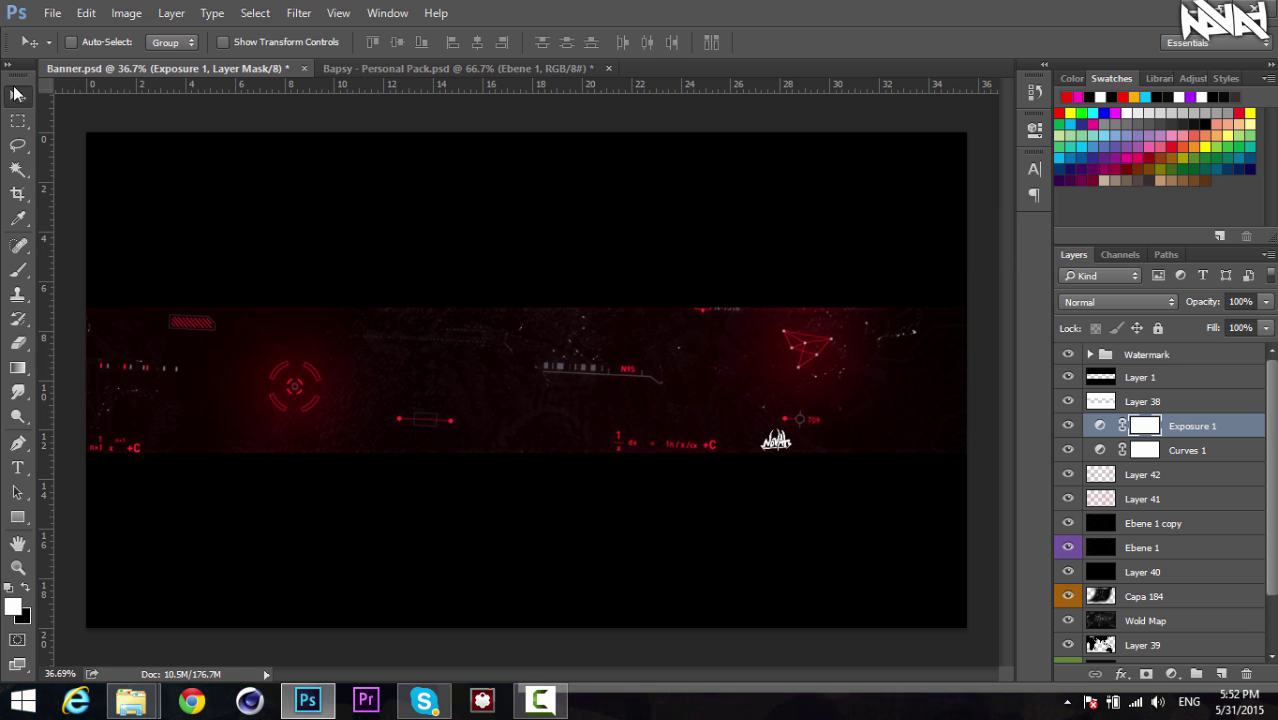
Select Exposure 1 and Curves 1 and toggle their visibility to compare the banner with and without them
scroll(434, 400, "down", 2)
scroll(337, 383, "up", 5)
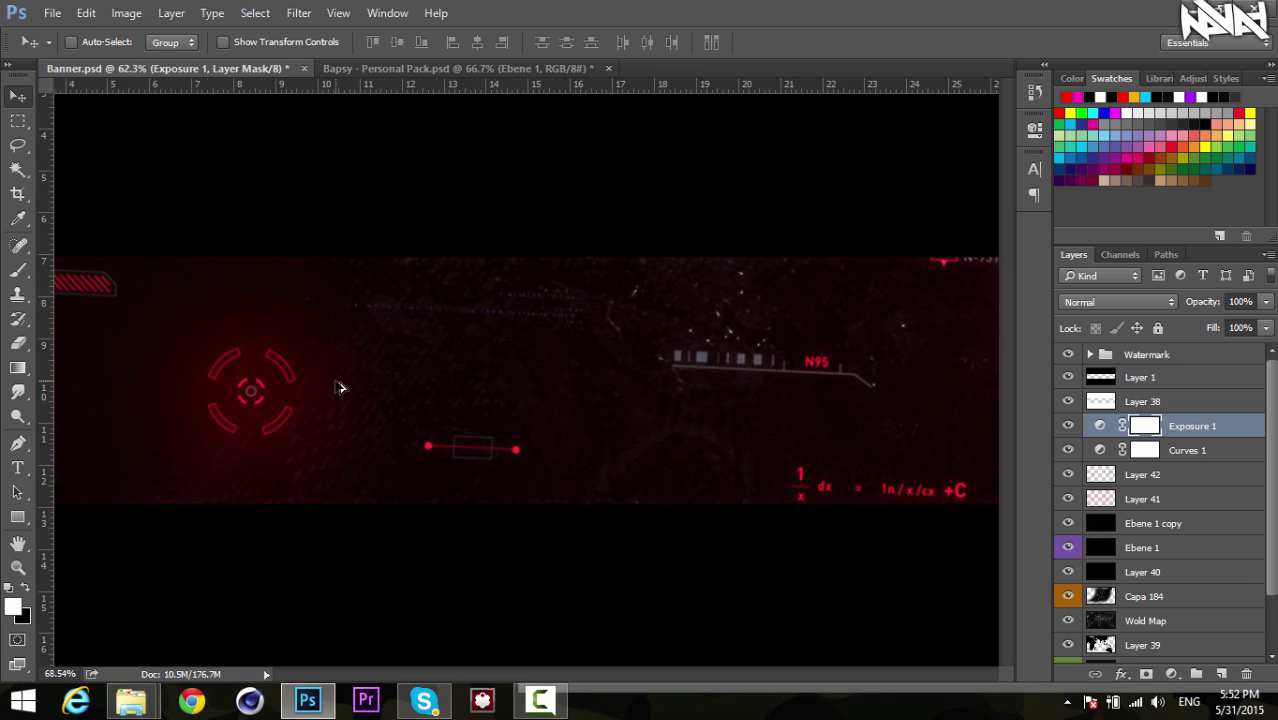
left_click(1176, 452, "shift")
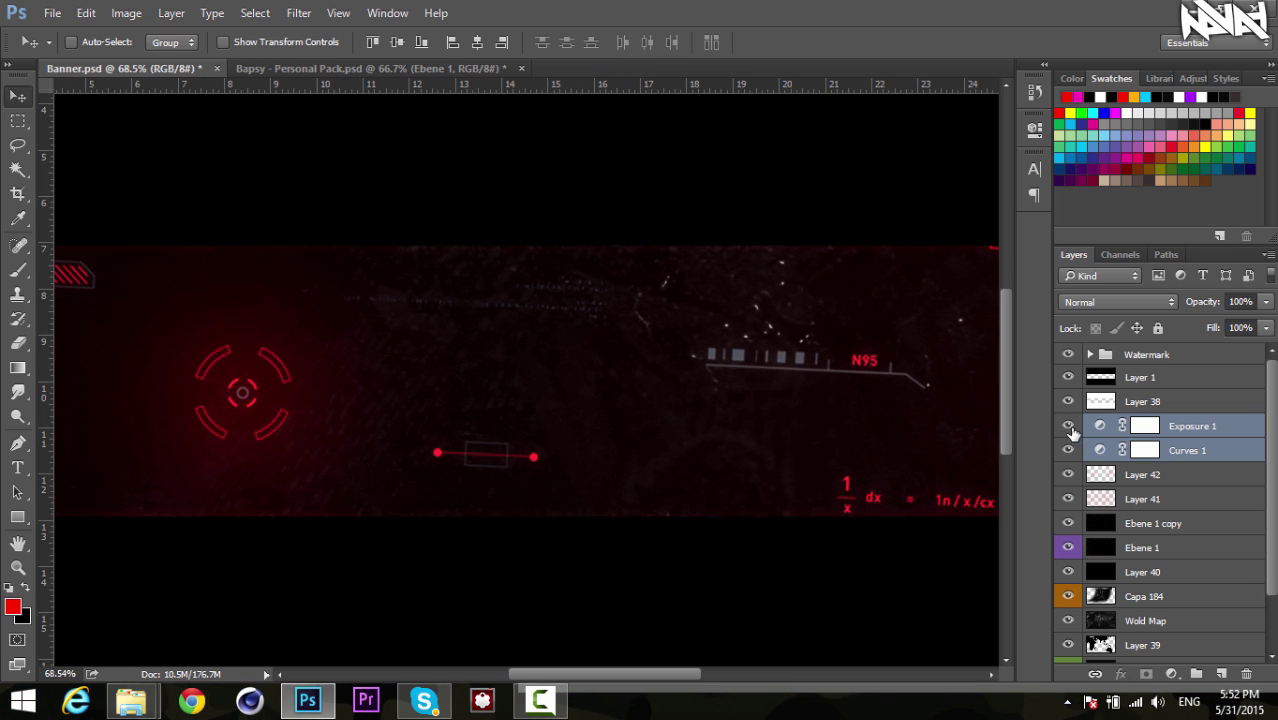
left_click_drag(1068, 426, 1072, 454)
scroll(576, 393, "down", 3)
scroll(600, 376, "up", 3)
scroll(520, 368, "down", 2)
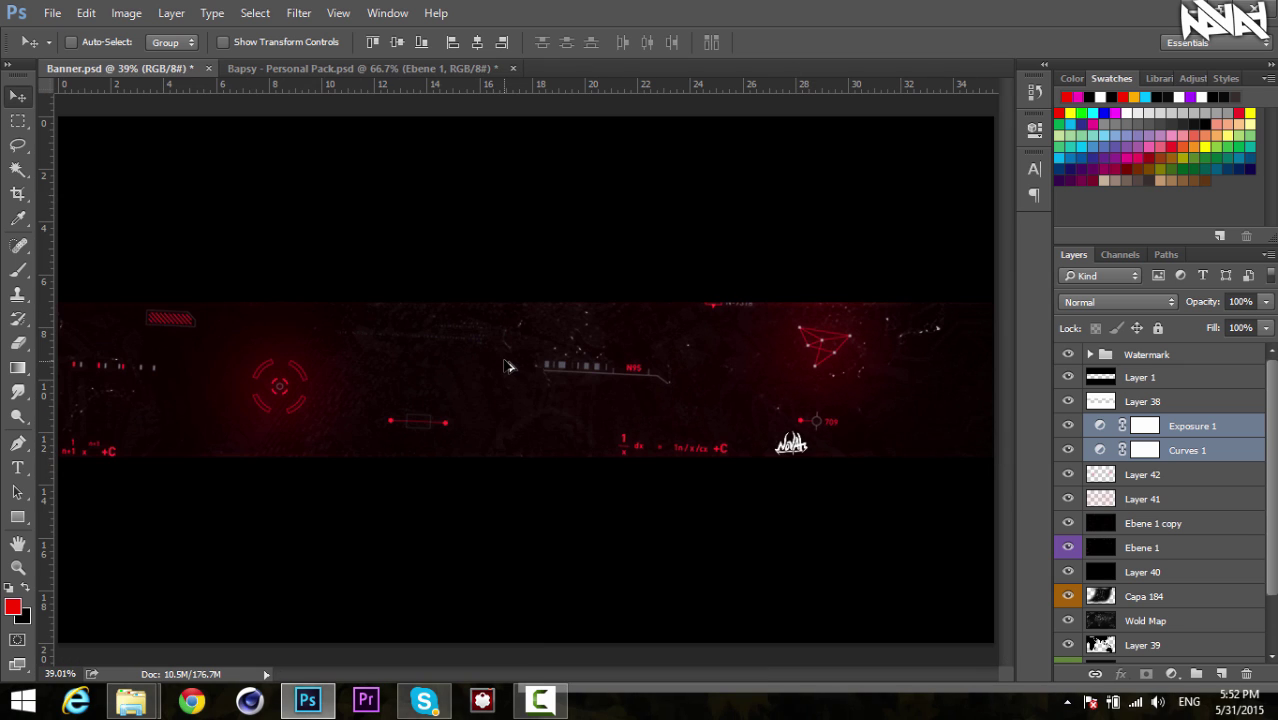
Hide the Watermark group and check the banner strip without the logo
scroll(505, 366, "down", 1)
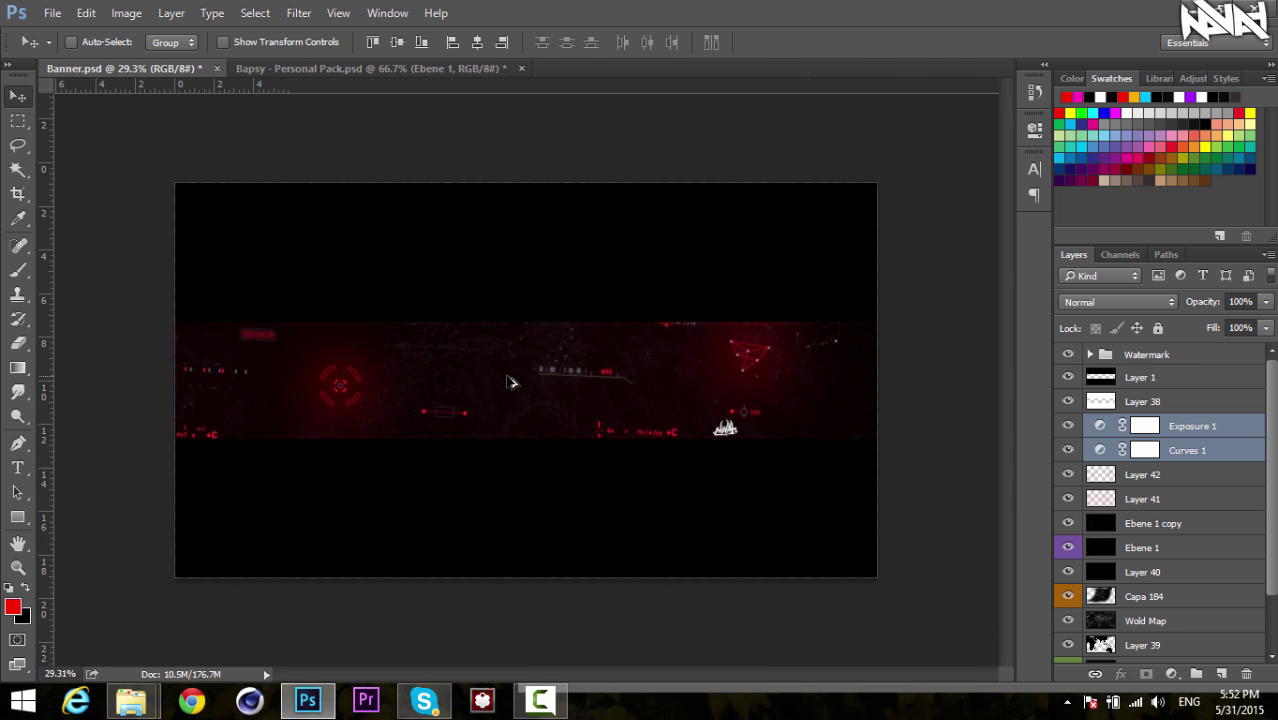
scroll(507, 378, "up", 4)
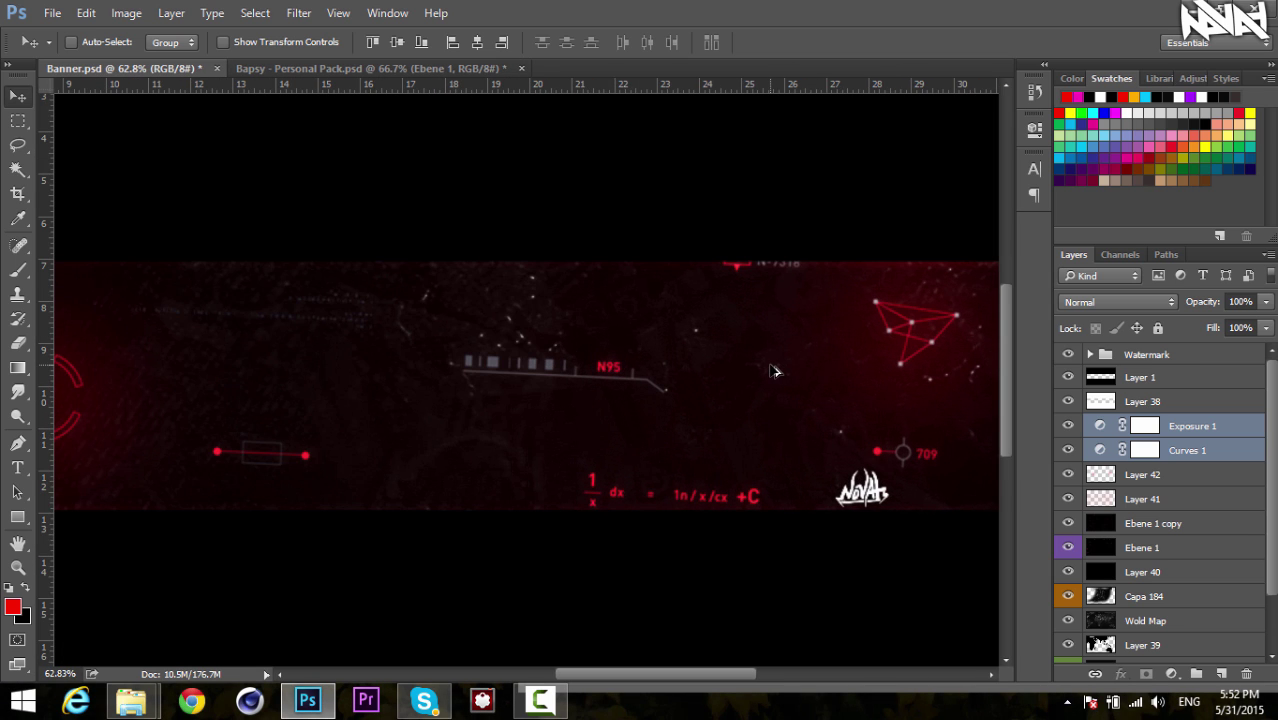
scroll(768, 371, "down", 3)
scroll(650, 395, "up", 3)
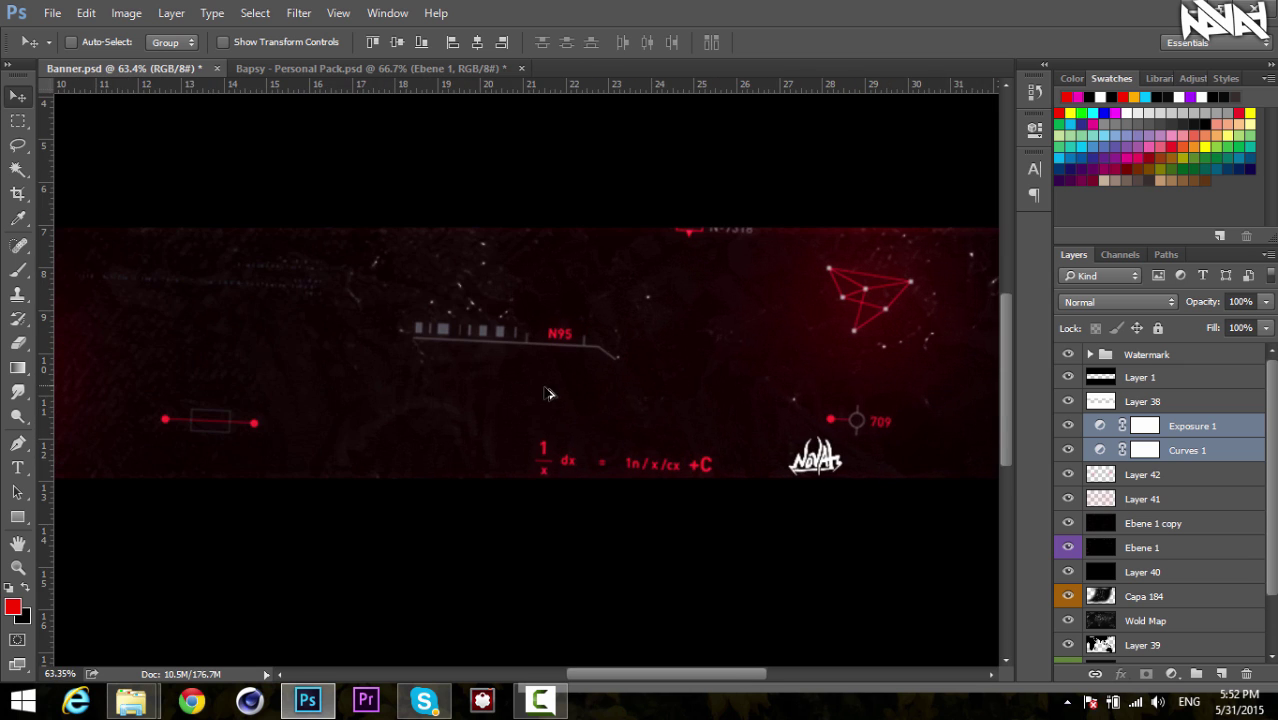
scroll(546, 393, "down", 2)
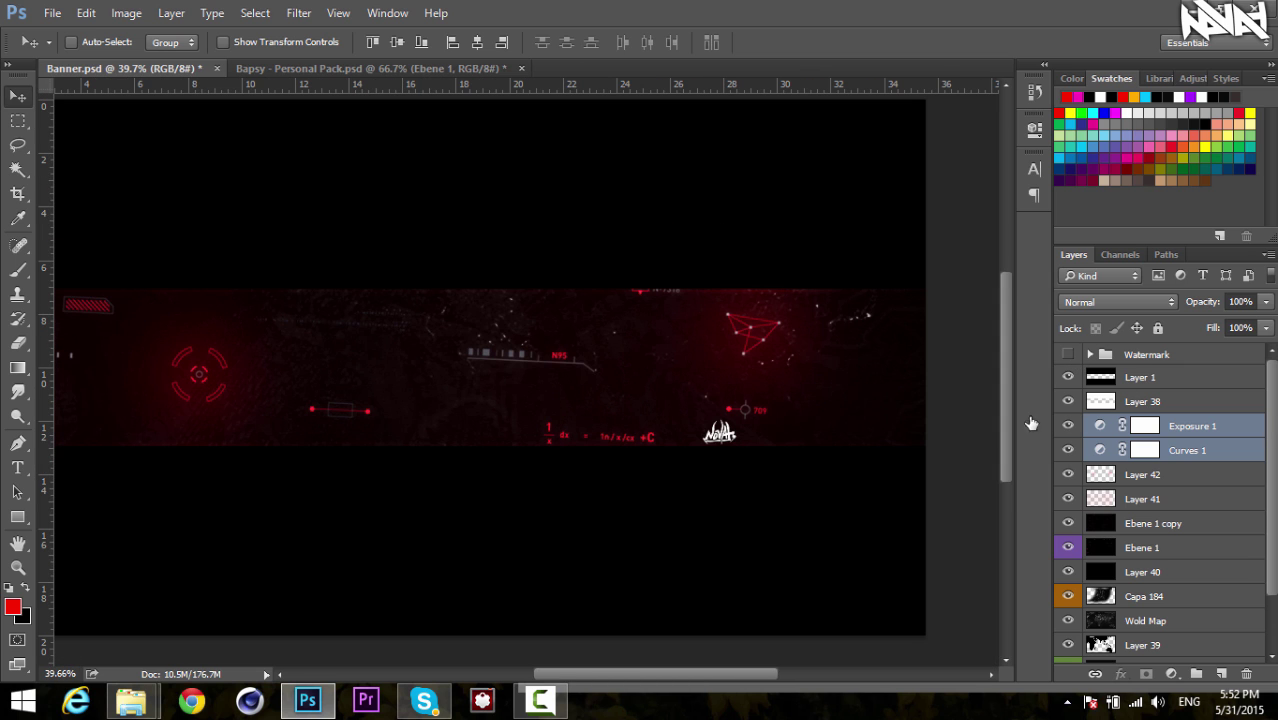
scroll(565, 399, "up", 2)
scroll(399, 385, "down", 3)
scroll(396, 386, "up", 2)
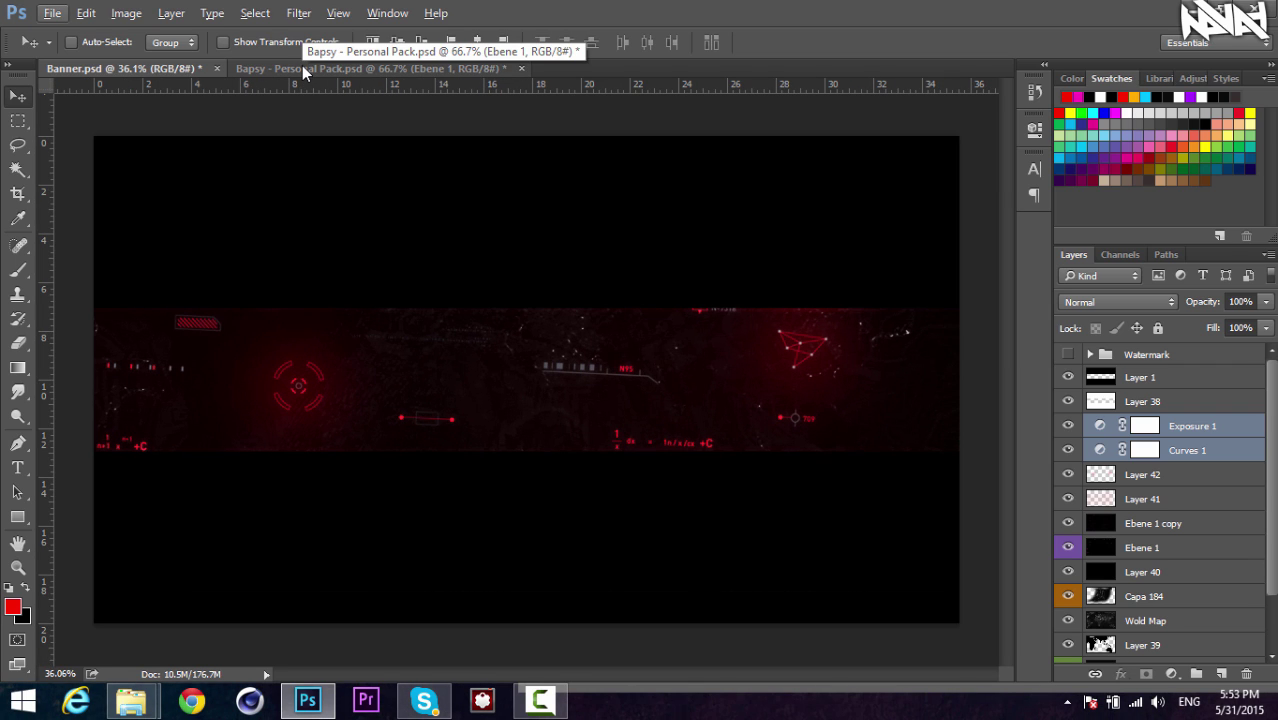
left_click(1150, 430)
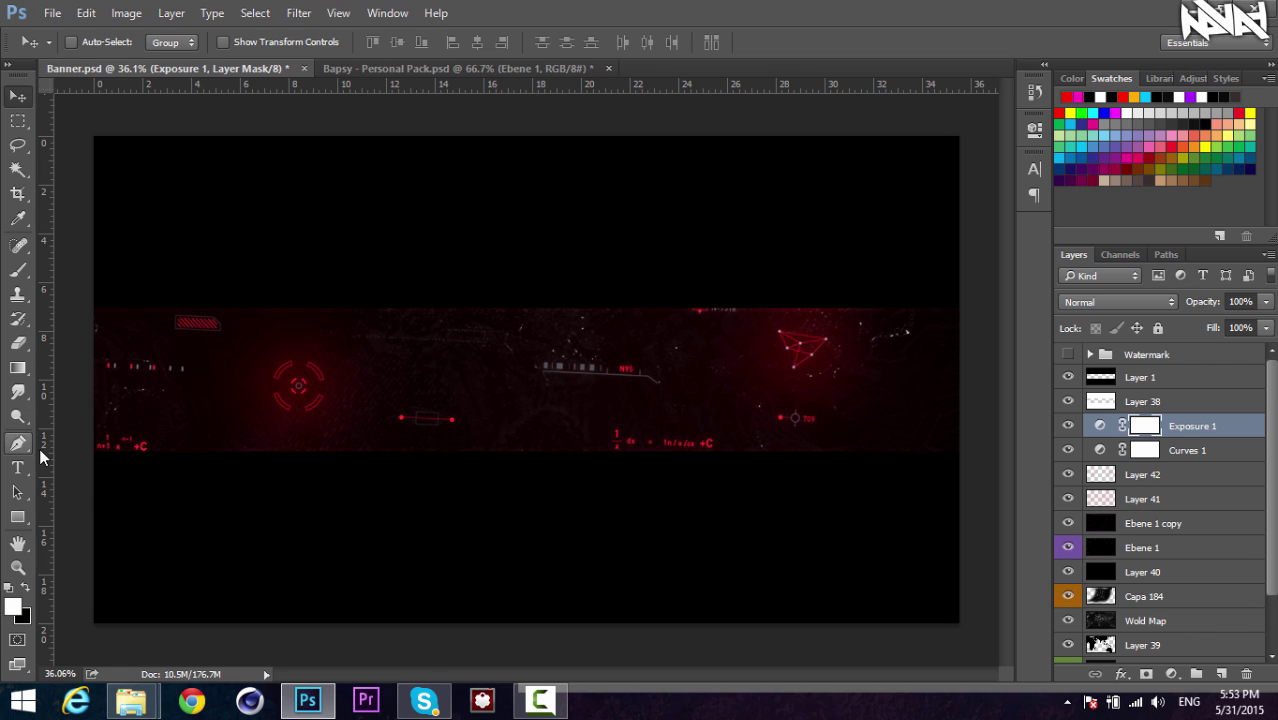
left_click(28, 589)
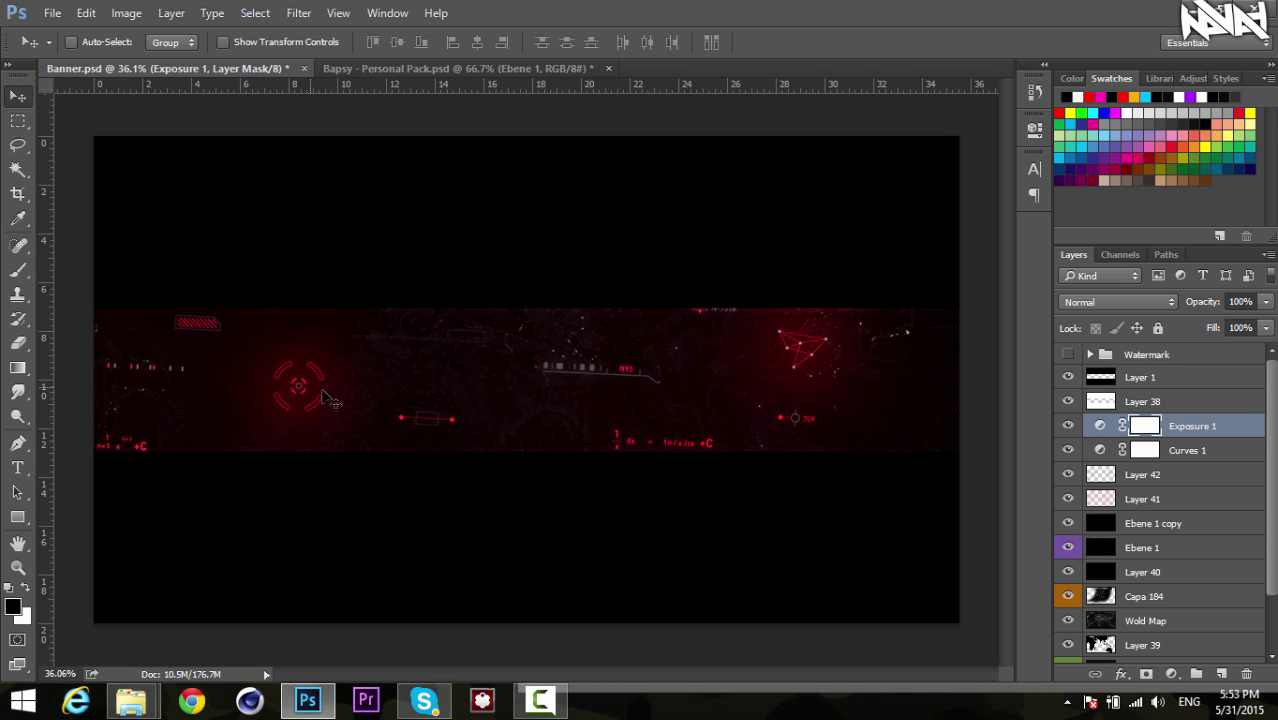
key("alt+BackSpace")
key("alt+y")
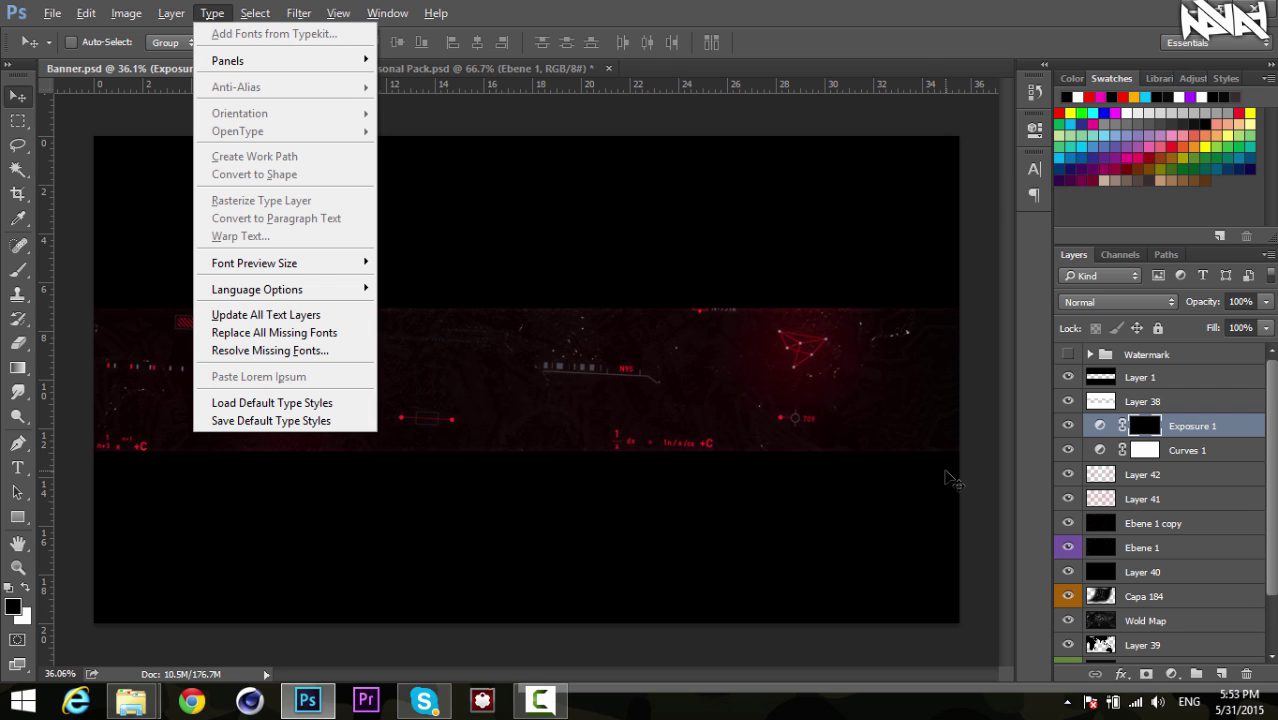
key("Escape")
key("ctrl+BackSpace")
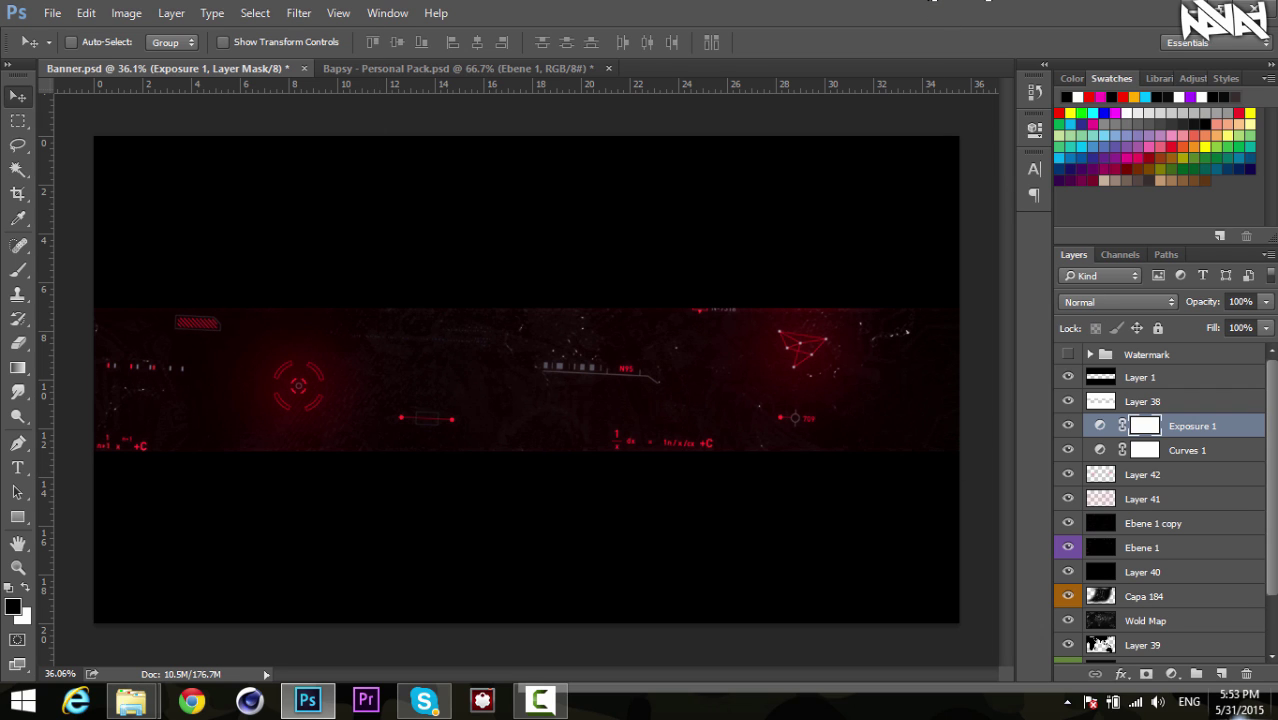
Add a new layer above Exposure 1, fill it with red and apply a black (000000) Color Overlay
left_click(1220, 675)
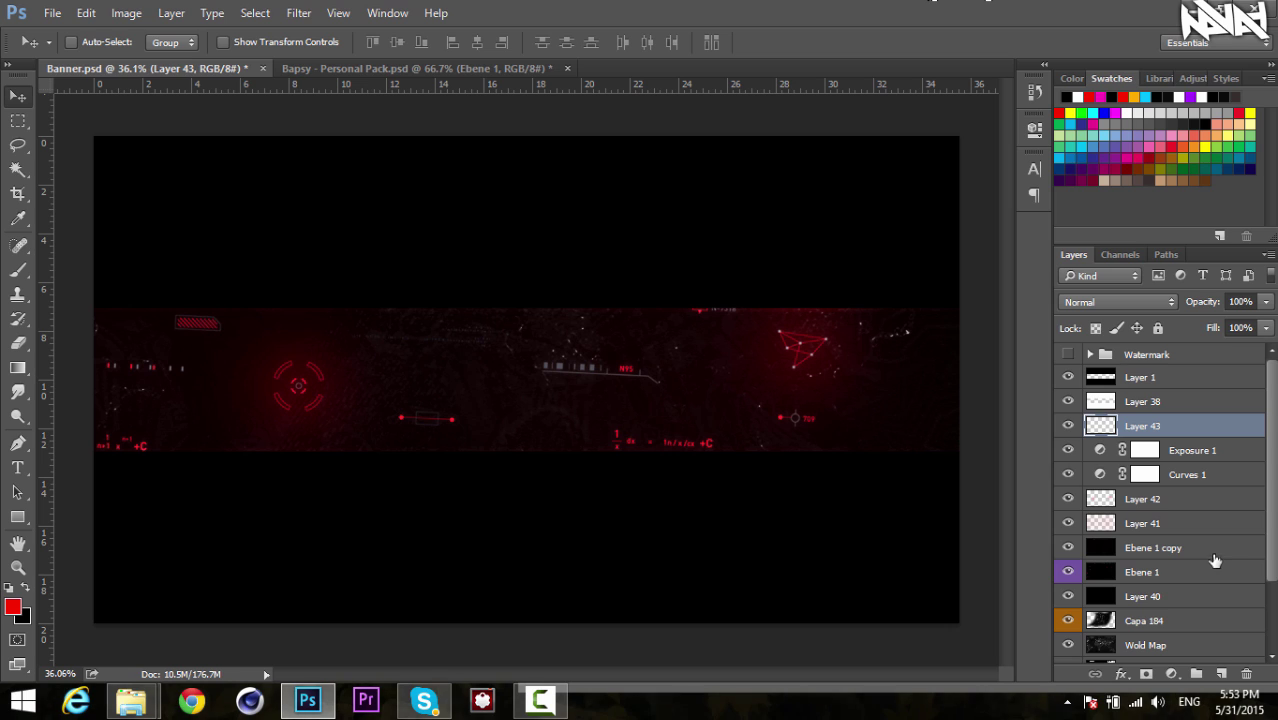
key("alt+BackSpace")
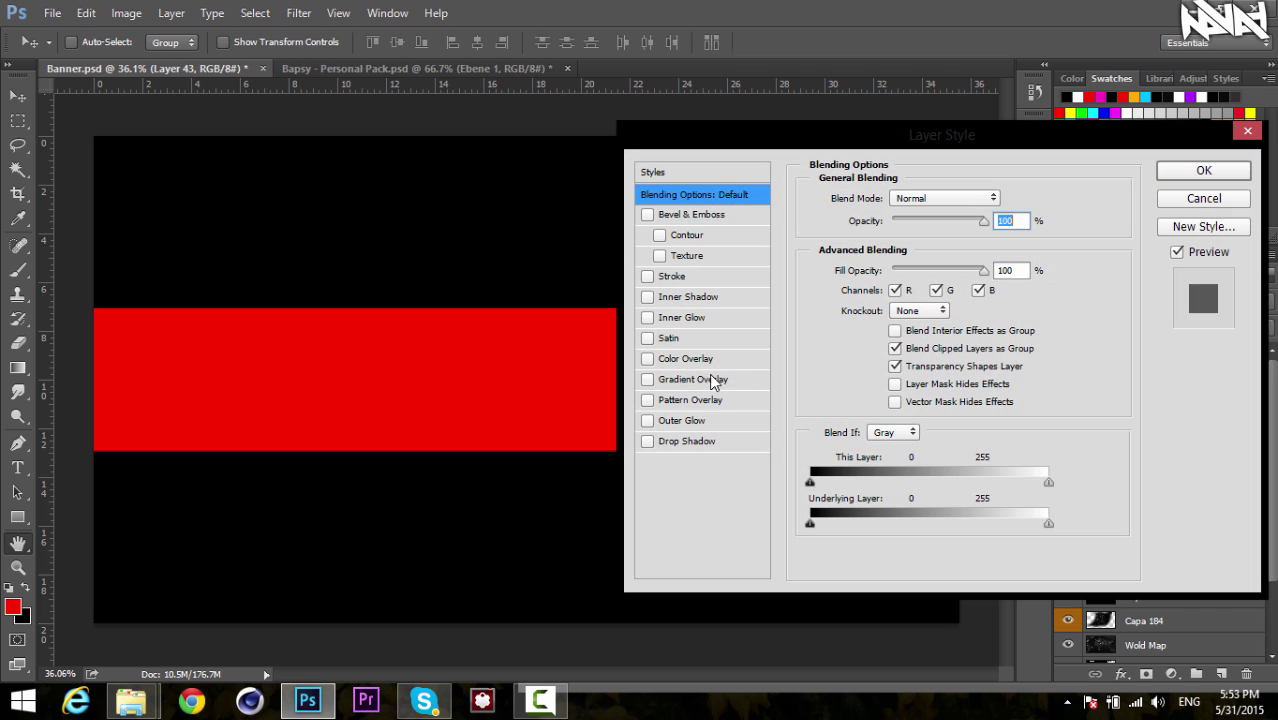
left_click(667, 361)
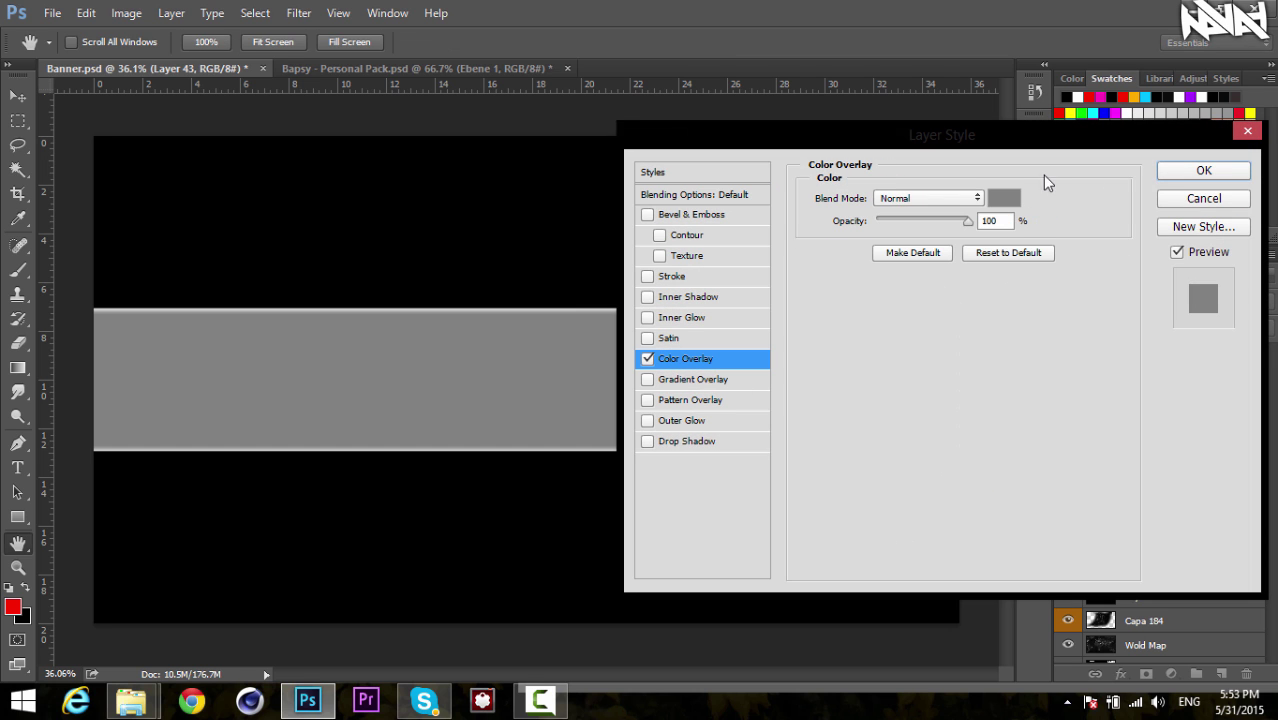
left_click(1018, 197)
type("000000")
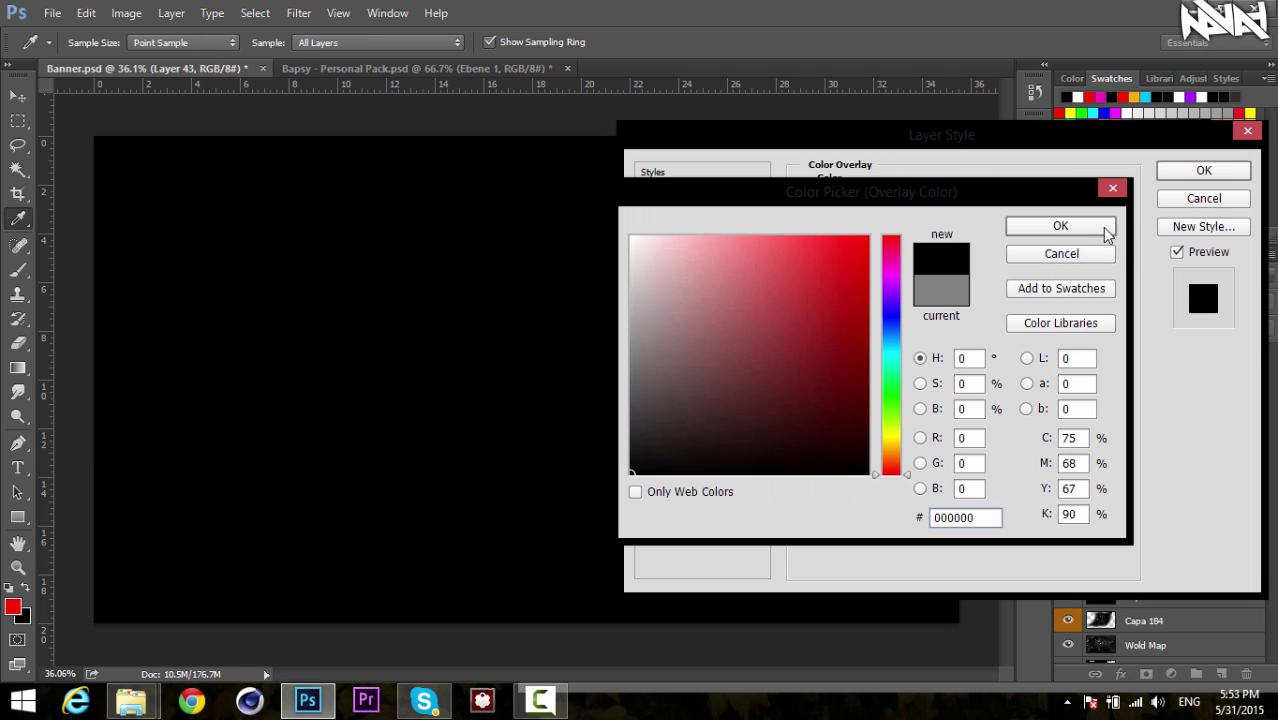
left_click(950, 229)
left_click(1215, 175)
Add an empty layer above Layer 43, merge the two, and lower the merged black layer's opacity to 46%
left_click(1222, 675)
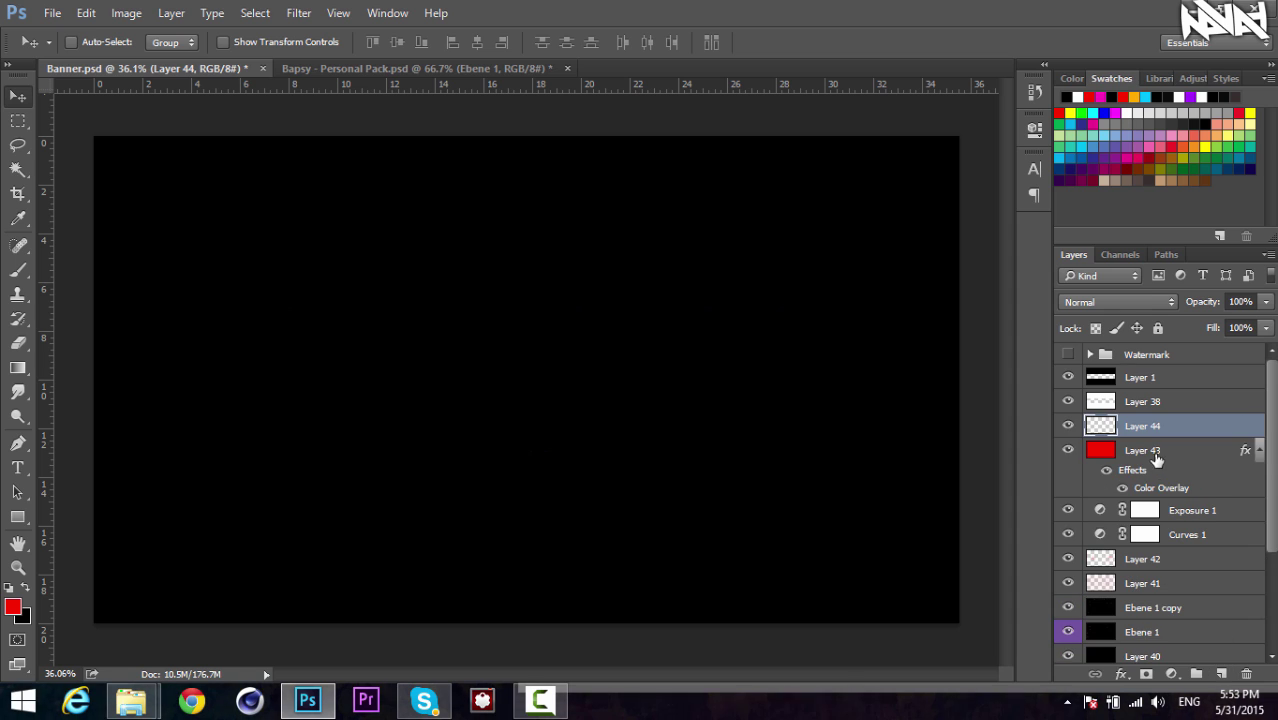
left_click(1153, 453, "ctrl")
right_click(1153, 453)
left_click(975, 554)
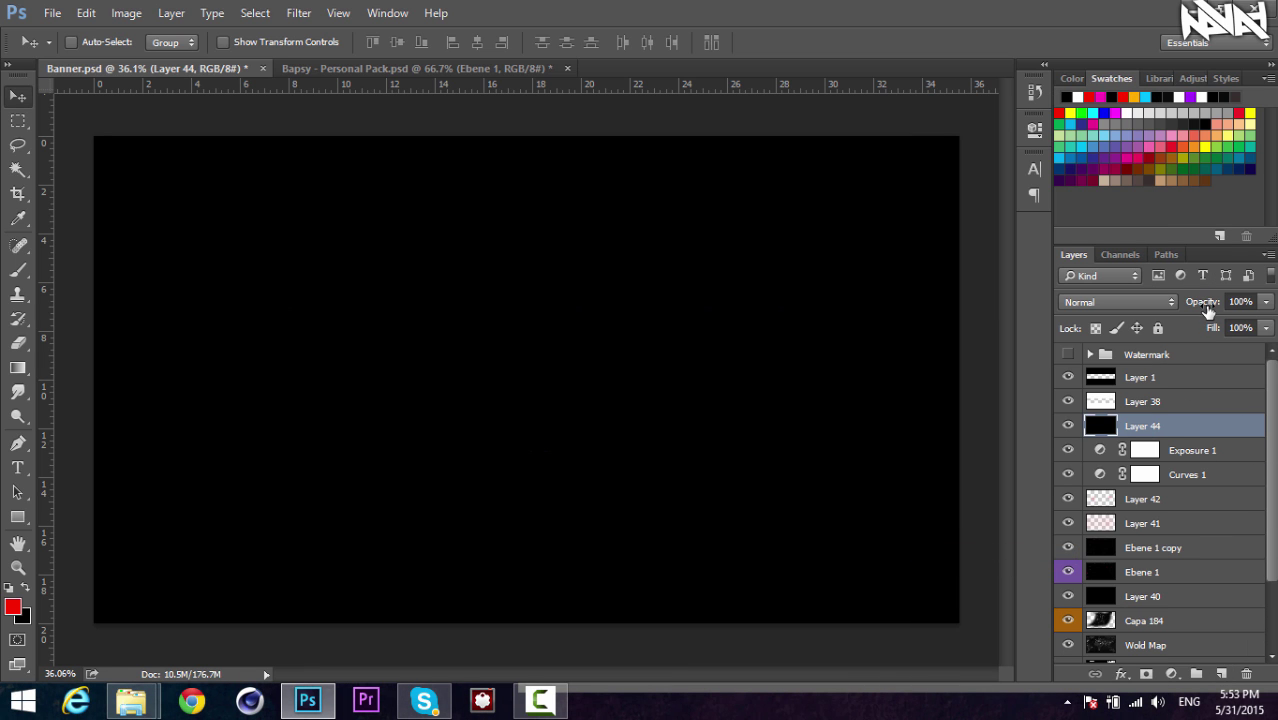
left_click_drag(1208, 312, 1132, 312)
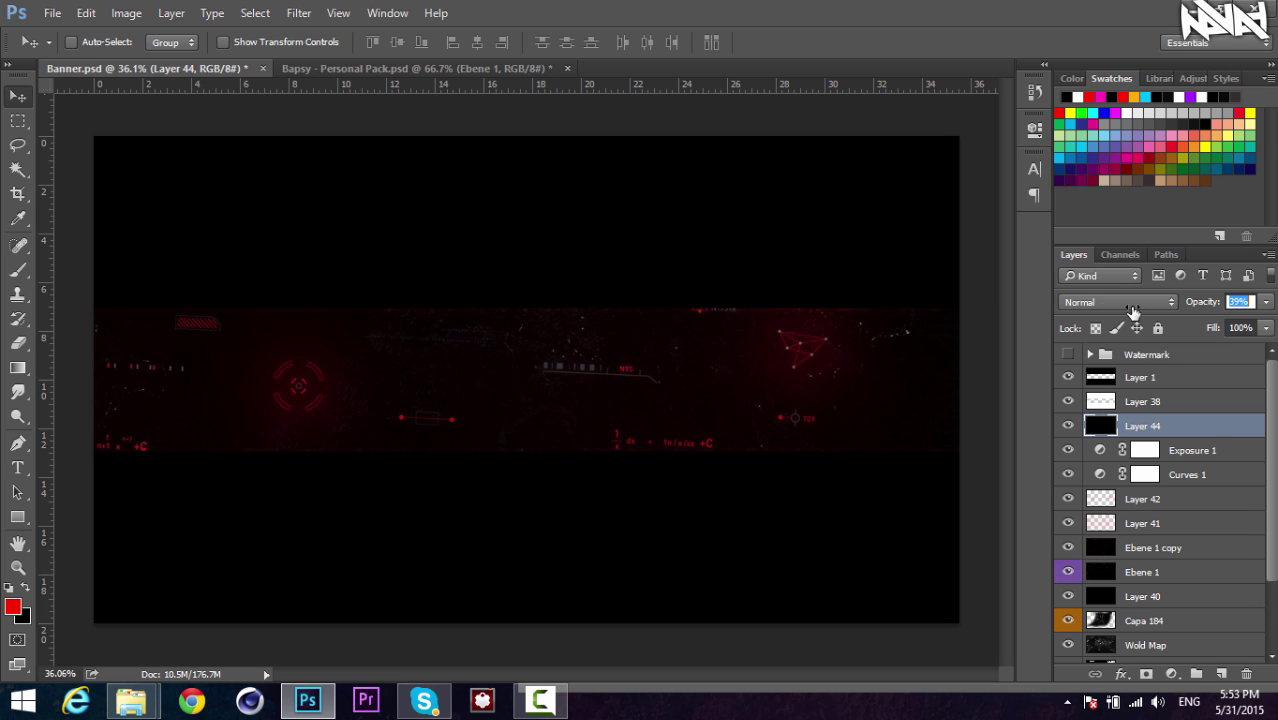
left_click_drag(1128, 313, 920, 302)
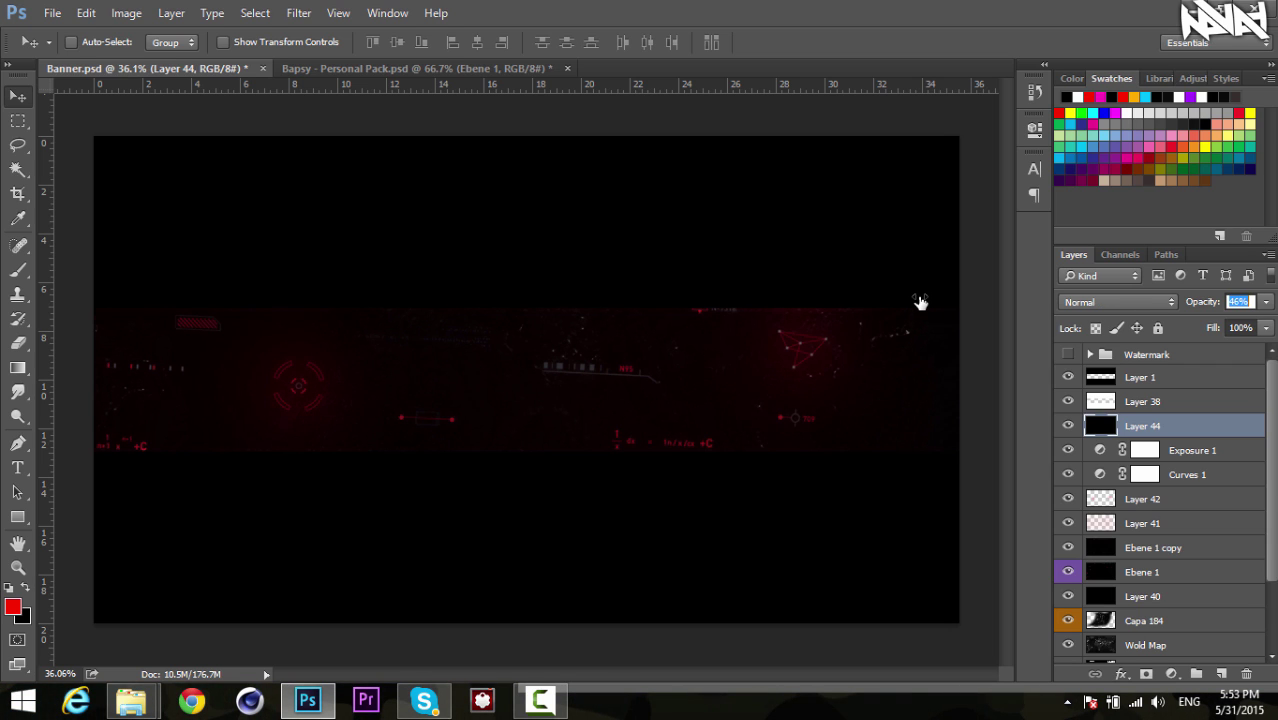
scroll(474, 367, "down", 6)
scroll(476, 423, "up", 6)
scroll(476, 423, "up", 2)
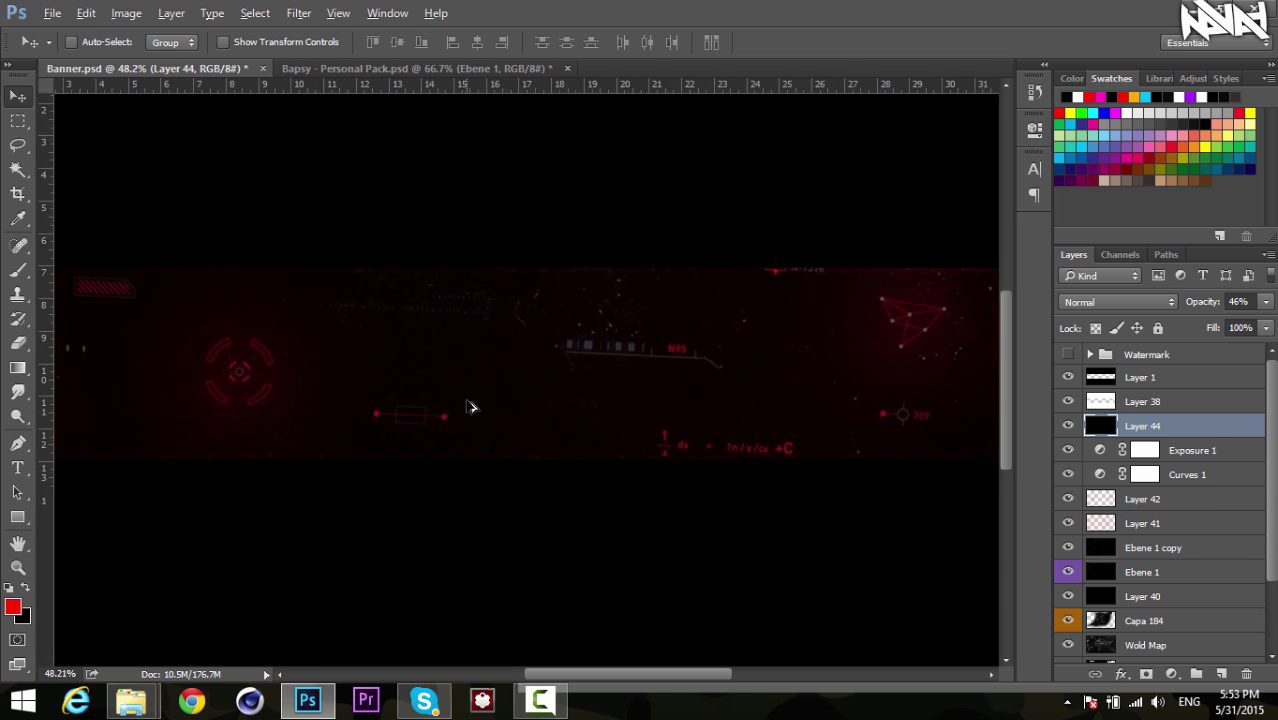
scroll(472, 407, "down", 2)
scroll(471, 405, "up", 2)
Preview the Ebene 2 and L7IBI3u layers in Bapsy - Personal Pack.psd with Ebene 1 hidden, and return to Banner.psd
left_click(400, 68)
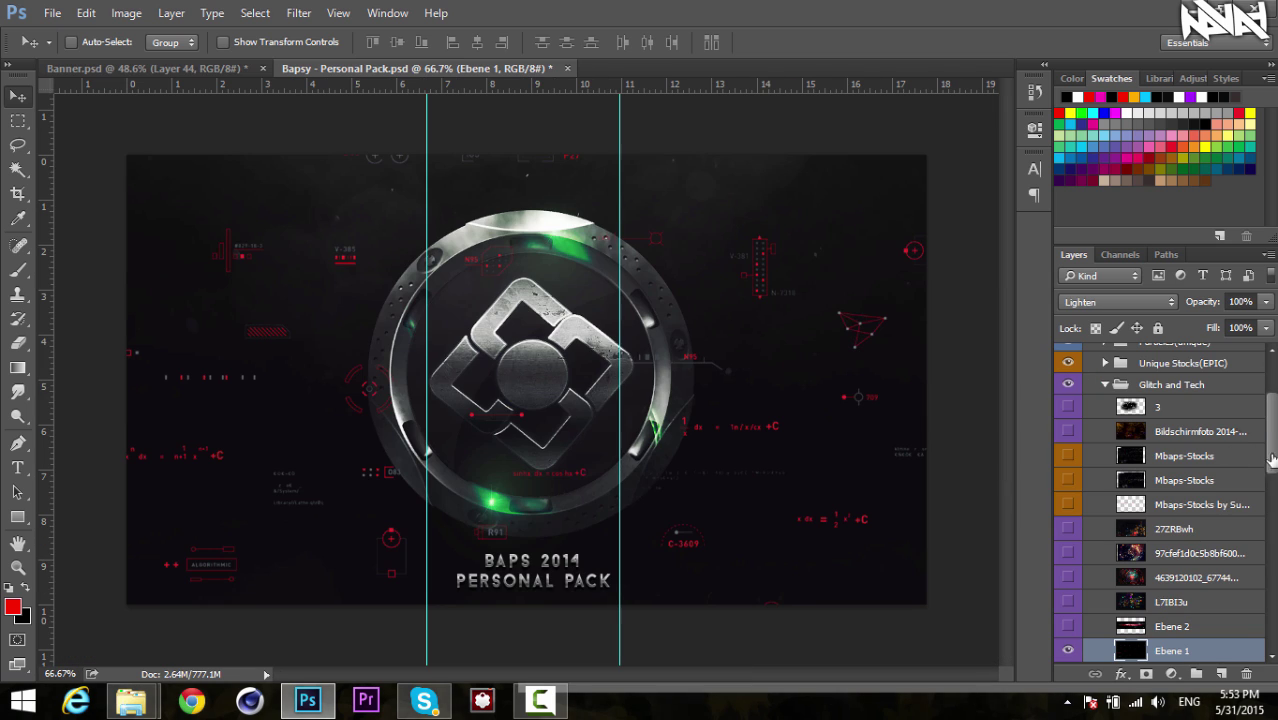
left_click(1068, 651)
left_click(1068, 626)
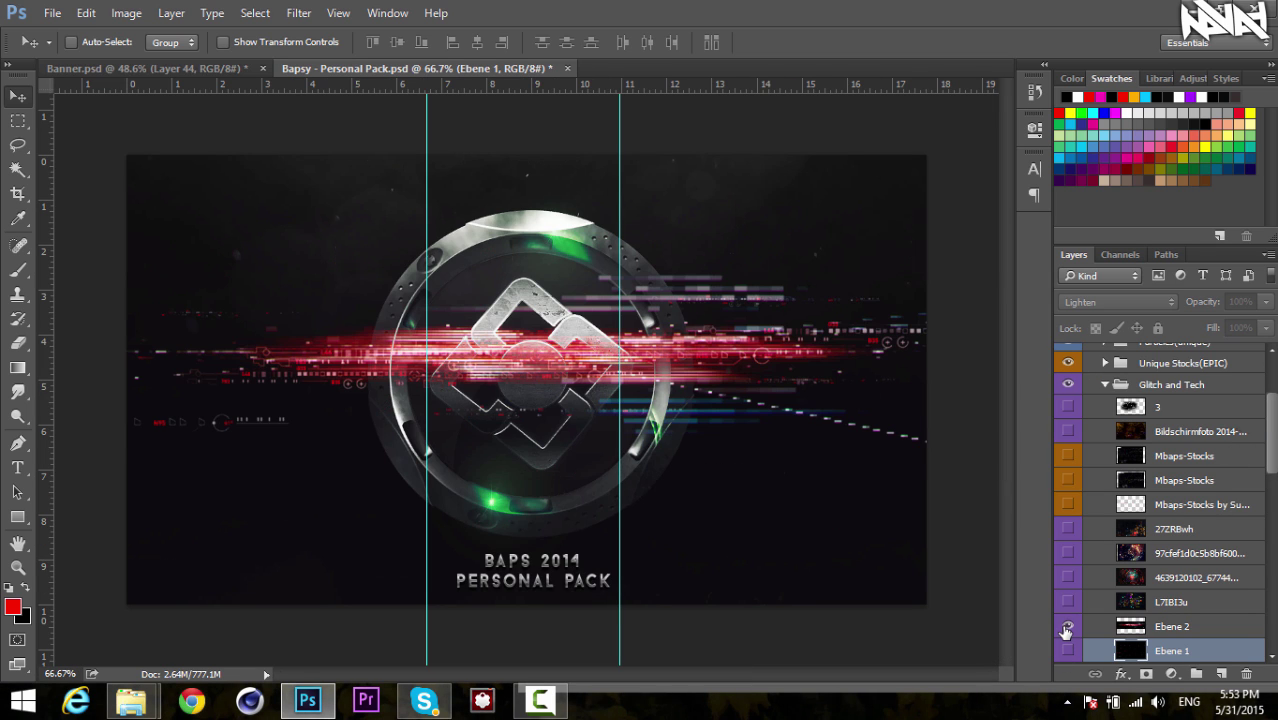
left_click(1068, 626)
left_click(1068, 602)
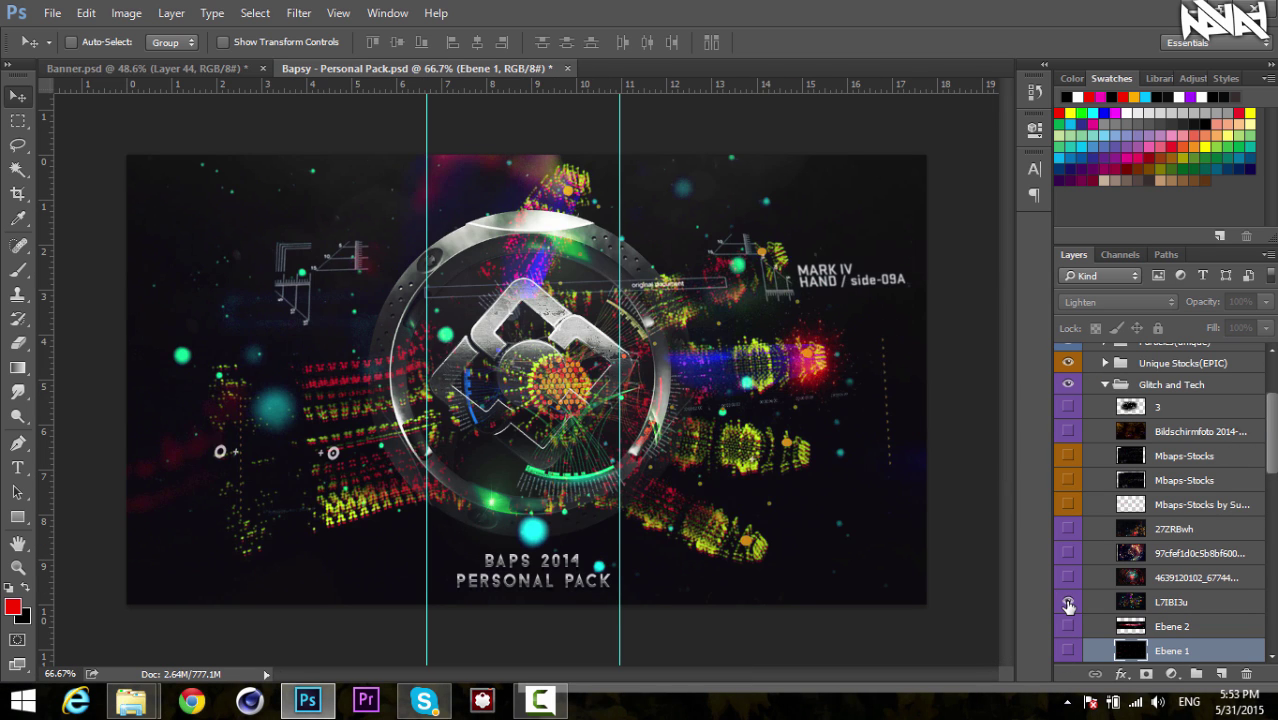
left_click(201, 69)
Add the text "Novah" on the banner strip in Myriad Pro Bold at 356 pt and colour it white
scroll(403, 414, "down", 1)
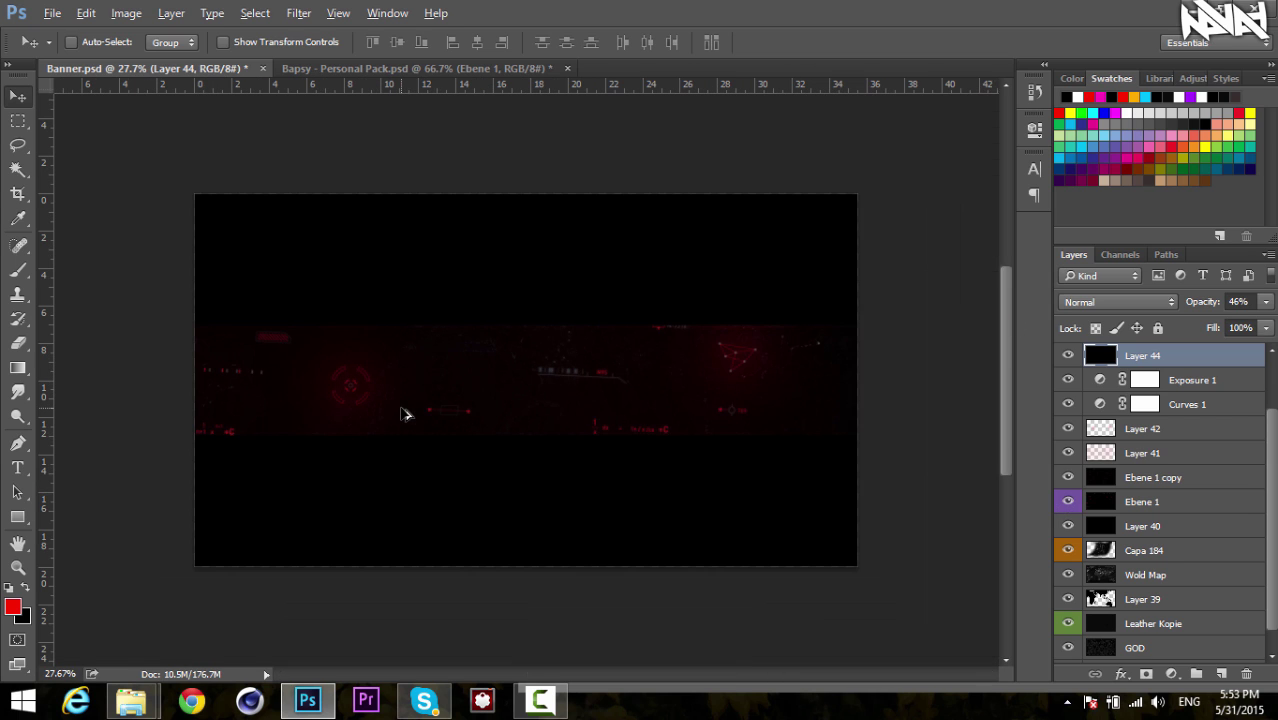
scroll(462, 414, "down", 1)
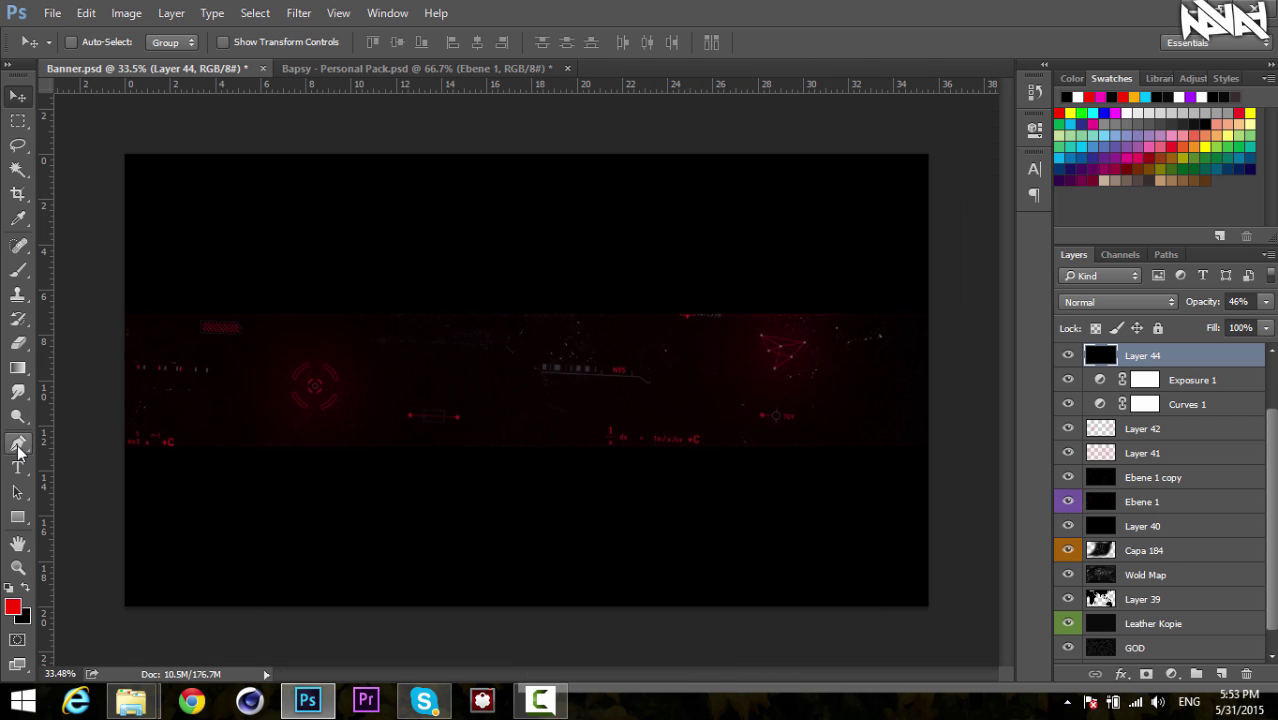
left_click(18, 467)
left_click(515, 396)
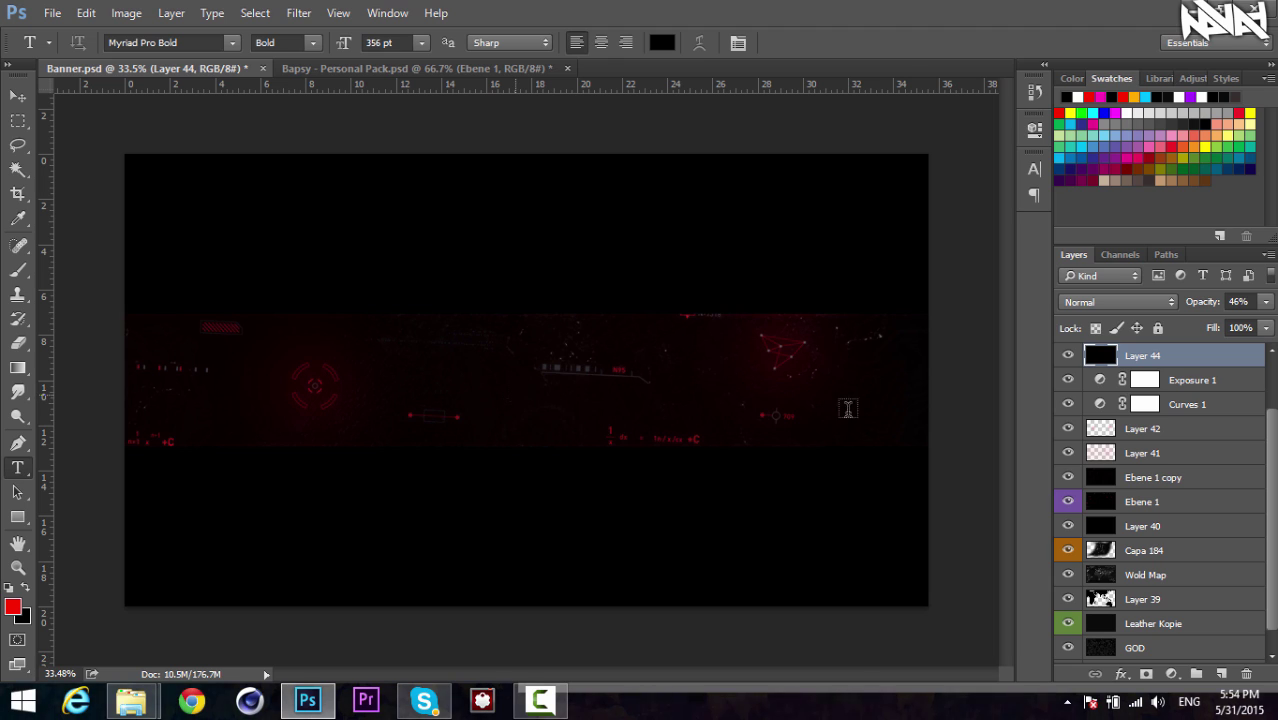
type("Novah")
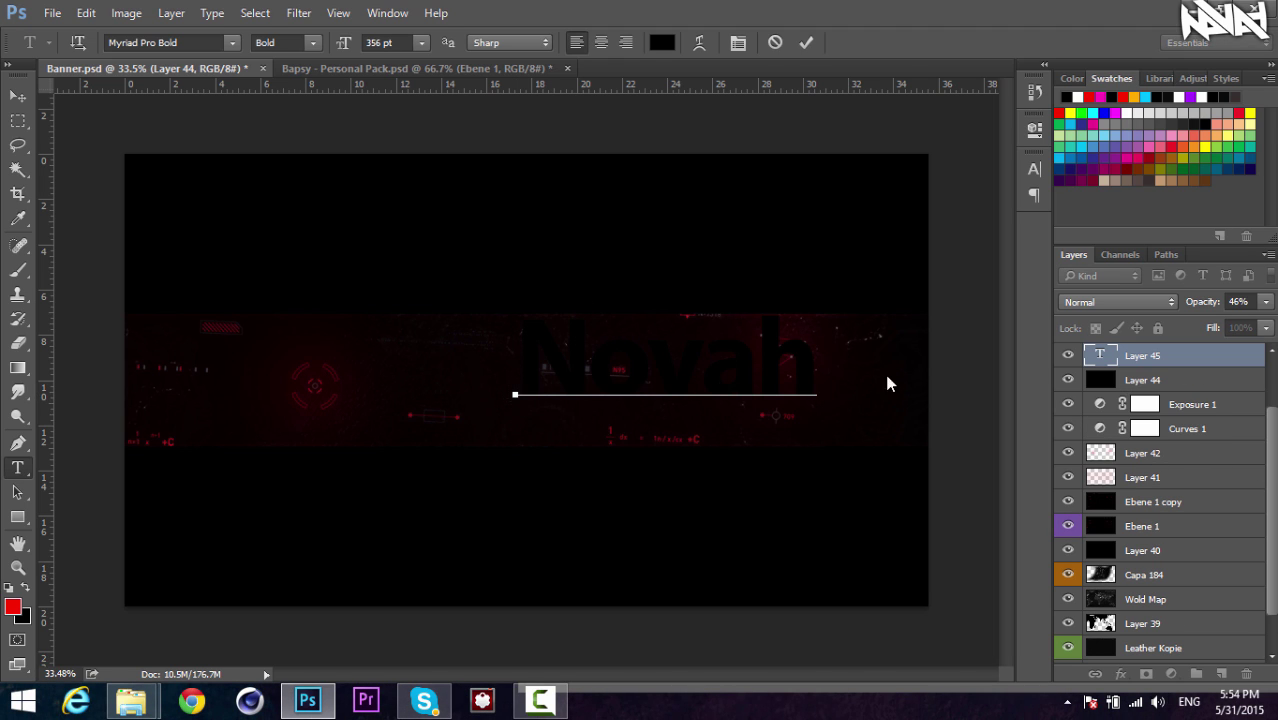
double_click(743, 362)
left_click(662, 42)
left_click_drag(829, 363, 630, 246)
left_click(1060, 224)
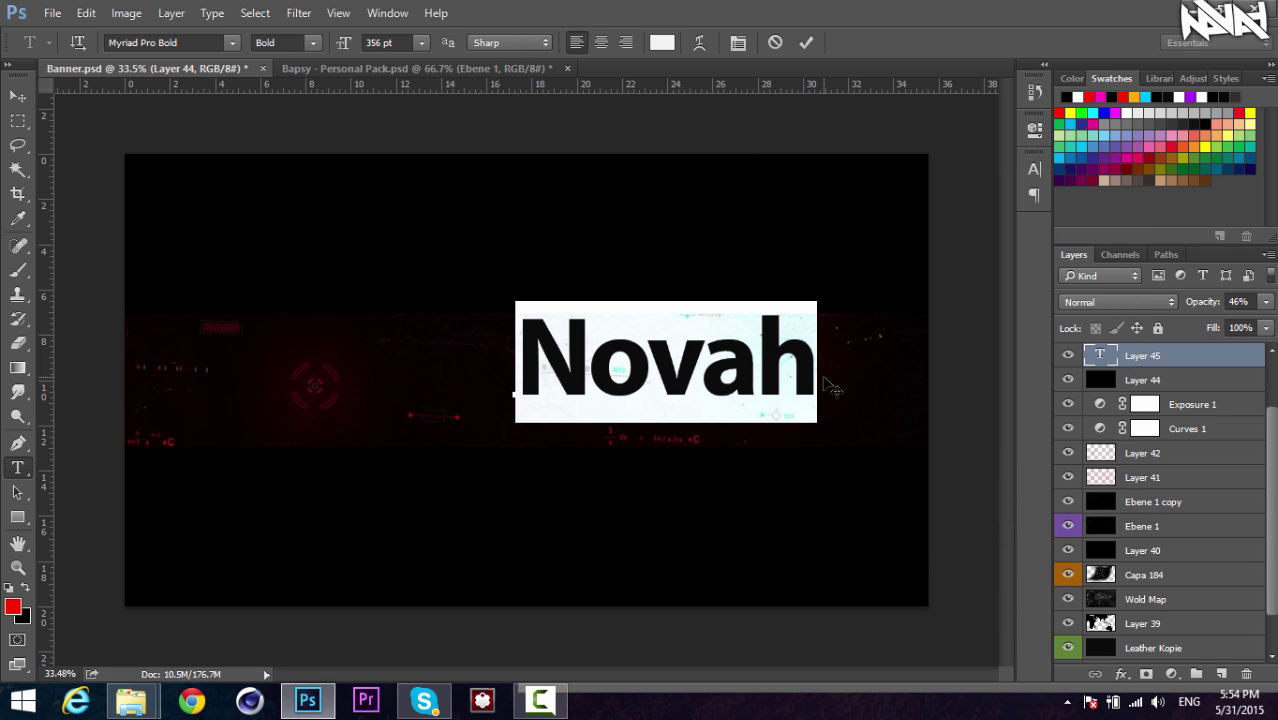
Replace the title text with "NOVAH" in capitals and move it to the middle of the banner strip
type("NOVAH")
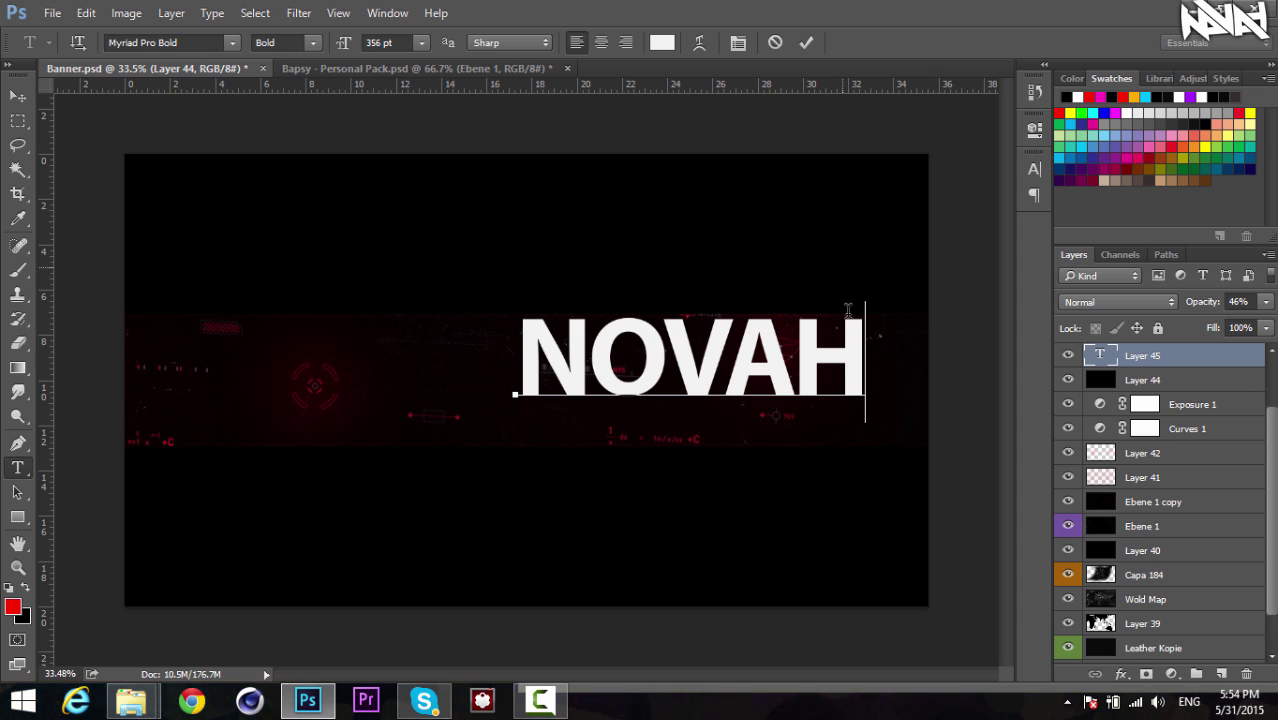
key("shift+Left")
key("shift+Left")
key("shift+Left")
key("shift+Left")
key("shift+Left")
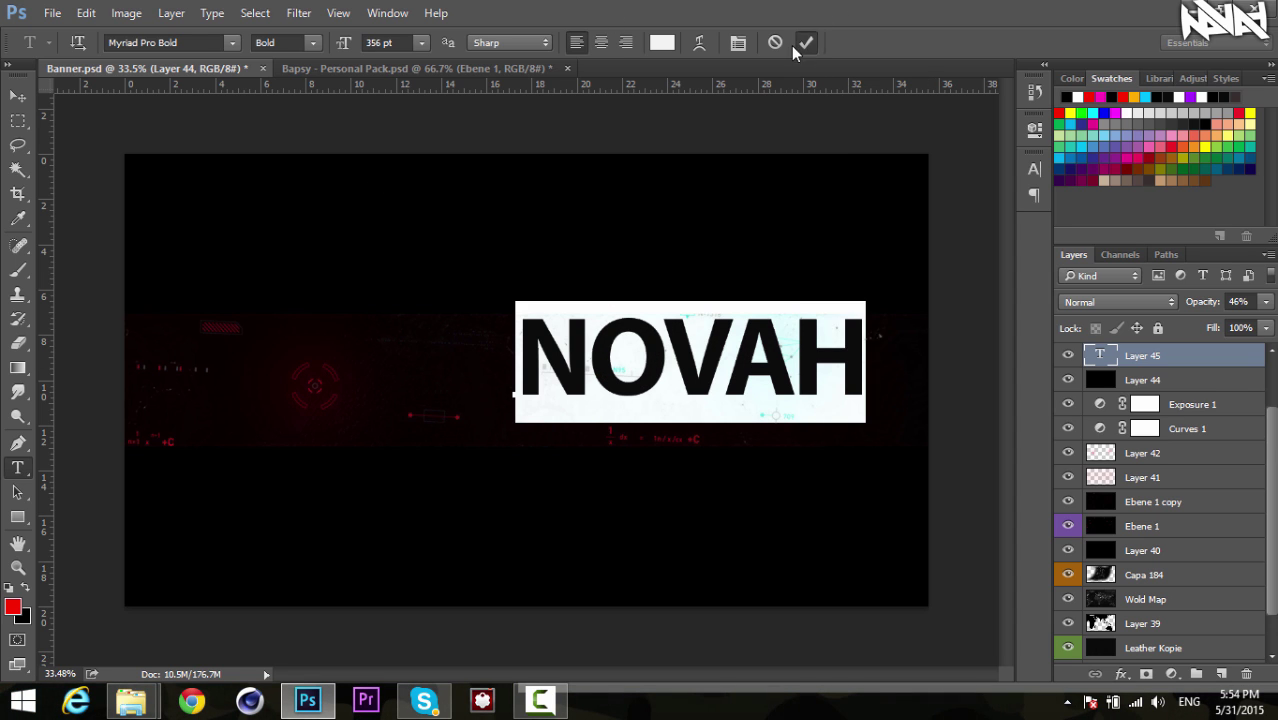
left_click(17, 96)
left_click_drag(707, 350, 567, 373)
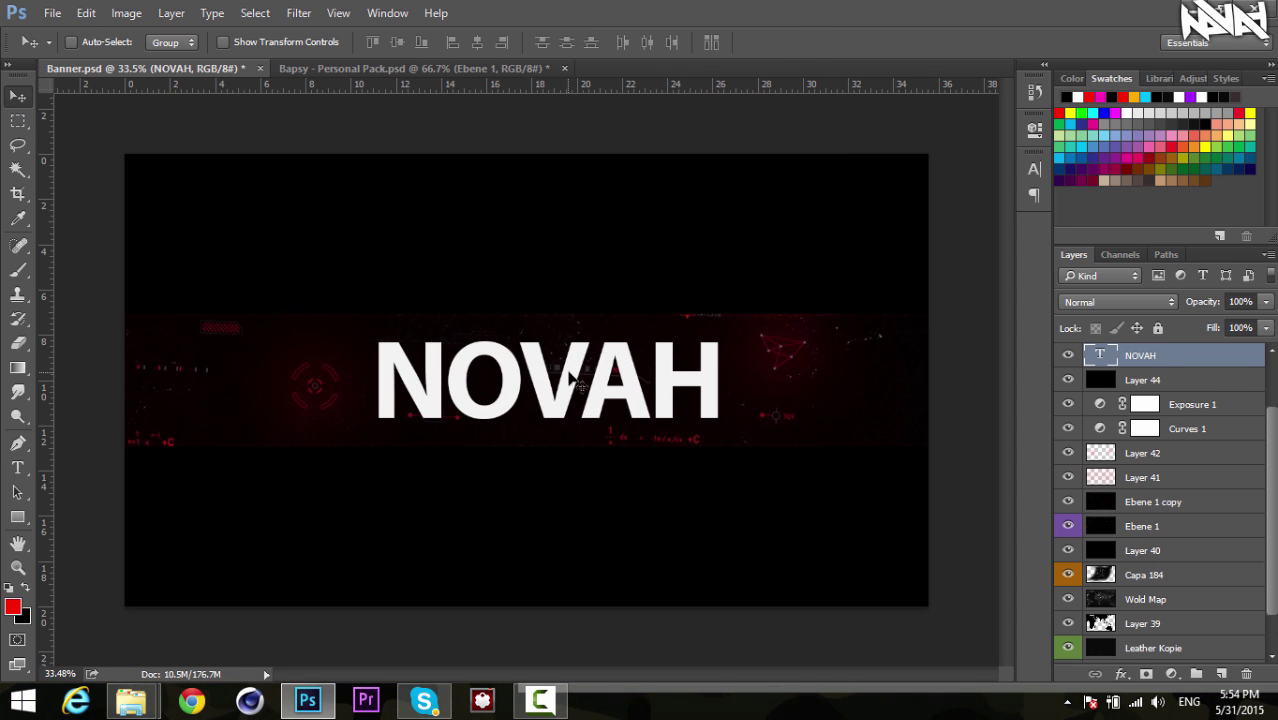
Set the NOVAH text size to 244 pt and re-centre the smaller text on the banner strip
double_click(1100, 355)
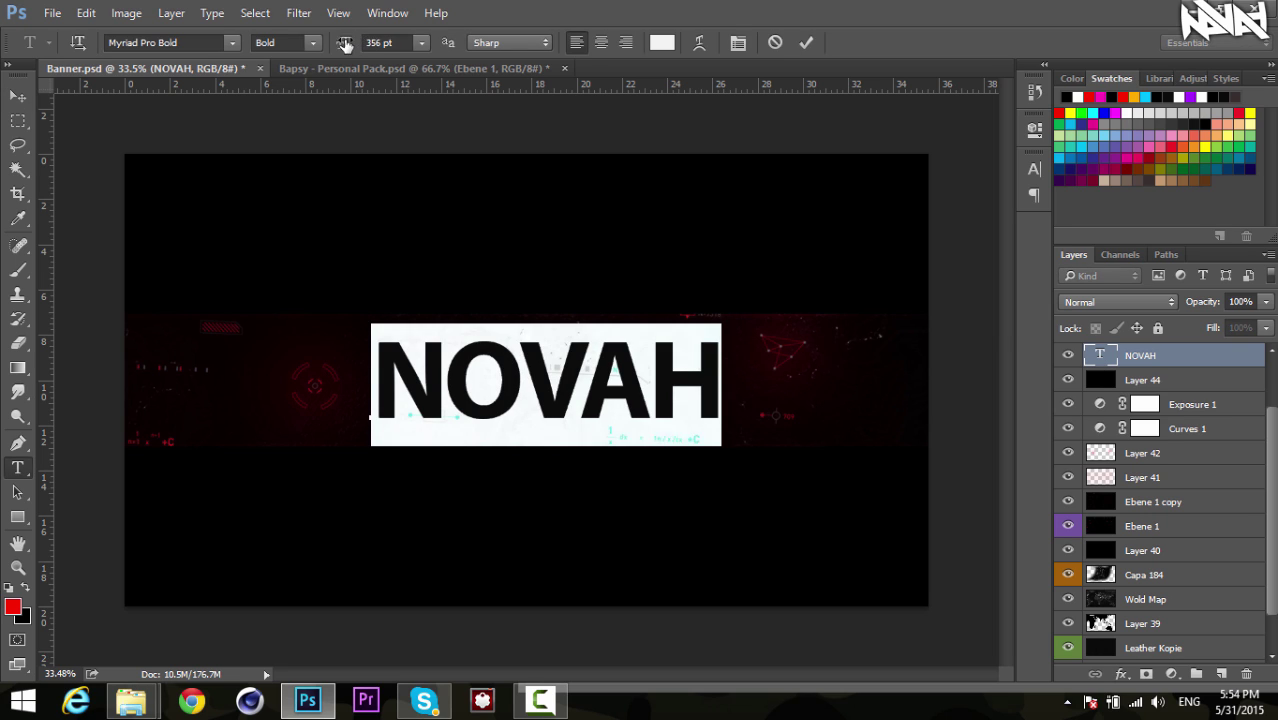
left_click_drag(345, 45, 242, 143)
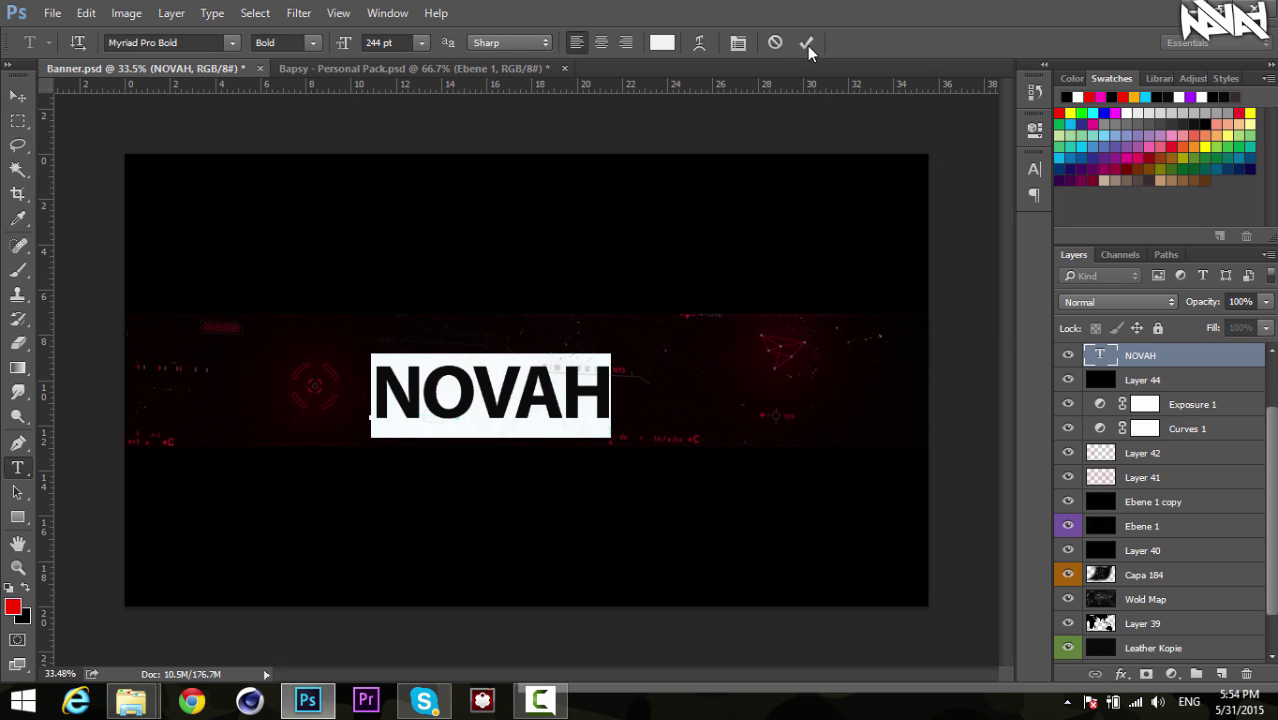
left_click(29, 94)
left_click_drag(508, 402, 541, 404)
Duplicate the NOVAH text layer and change the copy's text to "colt"
scroll(527, 438, "up", 2)
scroll(527, 438, "up", 3)
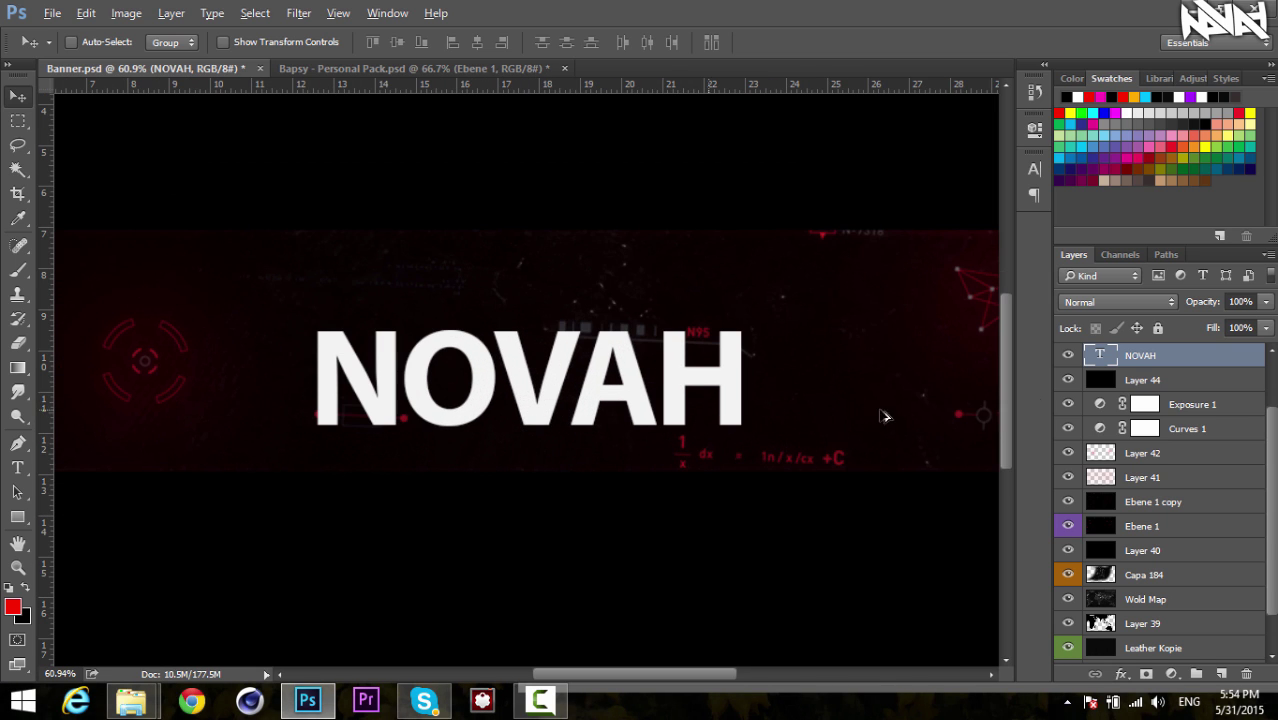
key("ctrl+j")
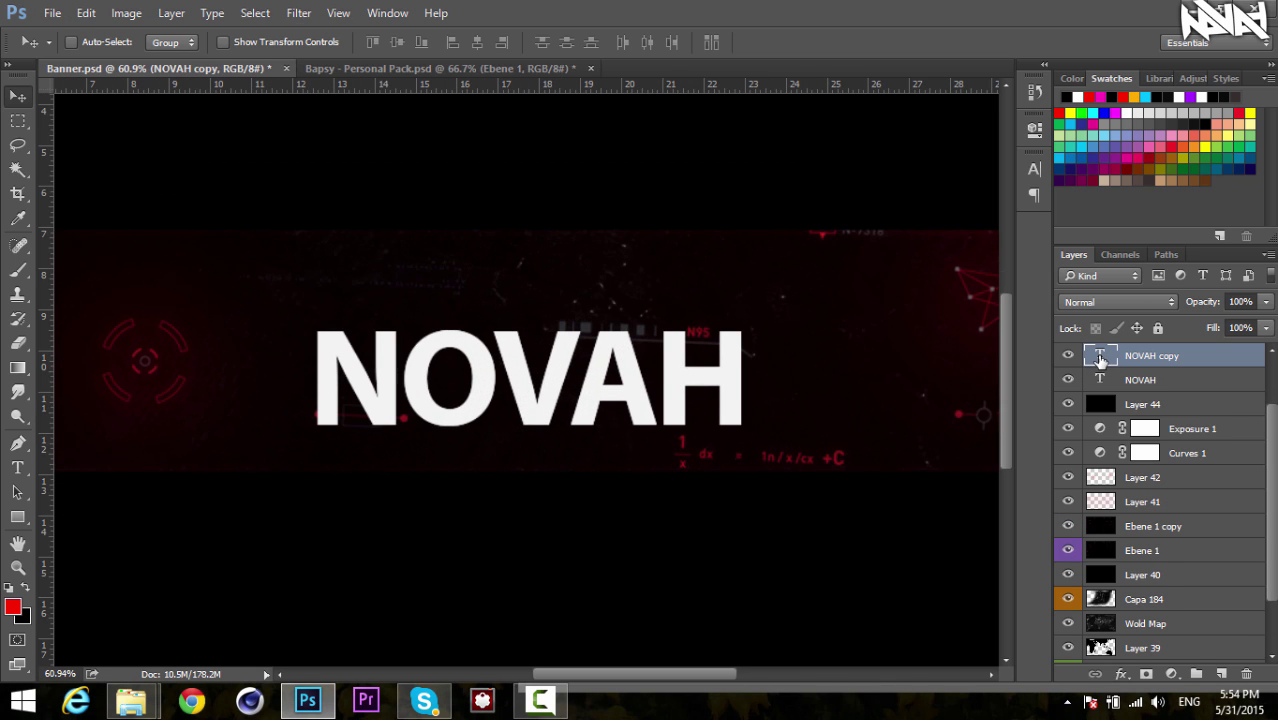
double_click(1100, 358)
type("subt")
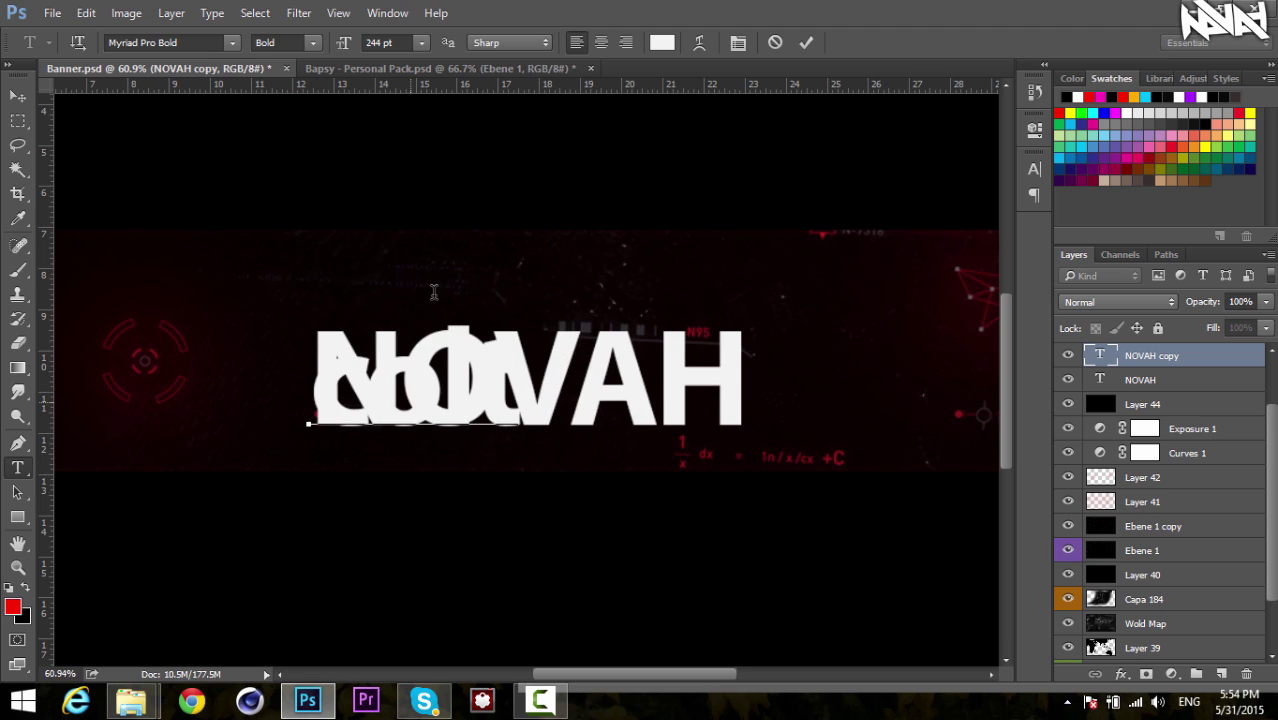
Reduce the size of the colt text and position it just above the first letters of NOVAH
key("ctrl+a")
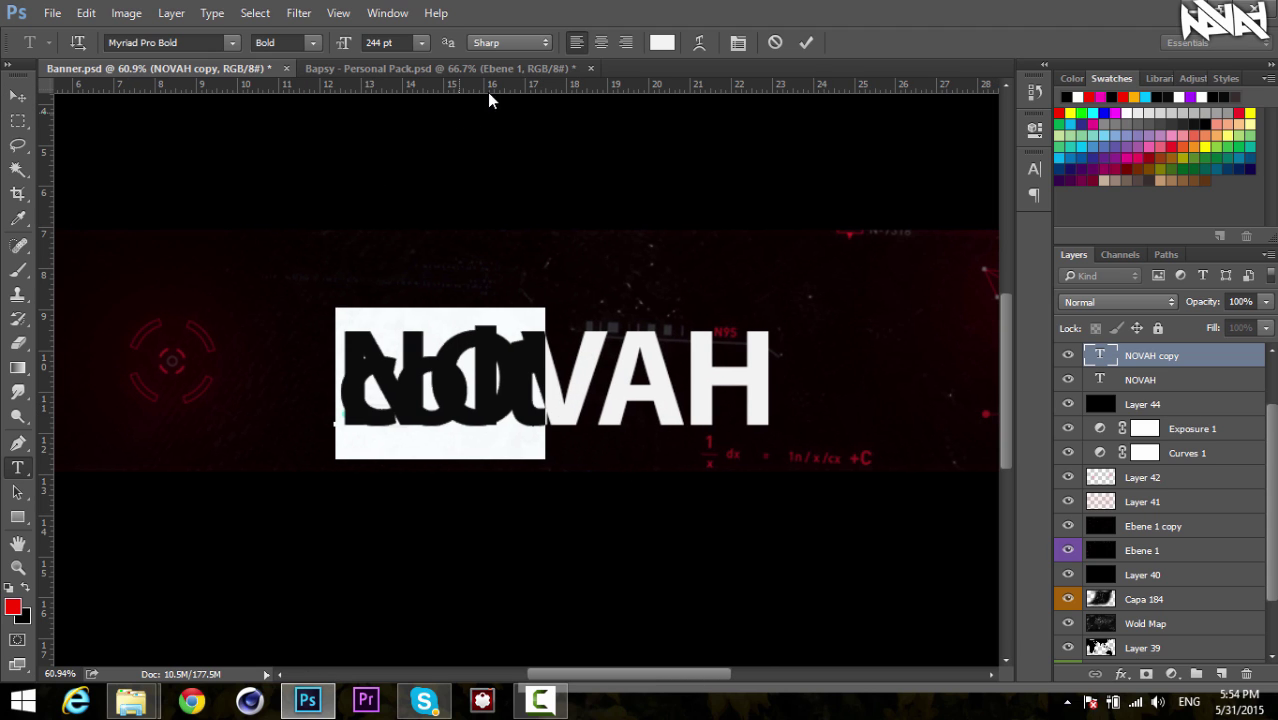
left_click_drag(344, 46, 300, 102)
left_click(15, 97)
left_click_drag(392, 408, 445, 312)
Examine the placement of the colt NOVAH title across the whole banner and up close
key("ctrl+0")
scroll(796, 448, "down", 4)
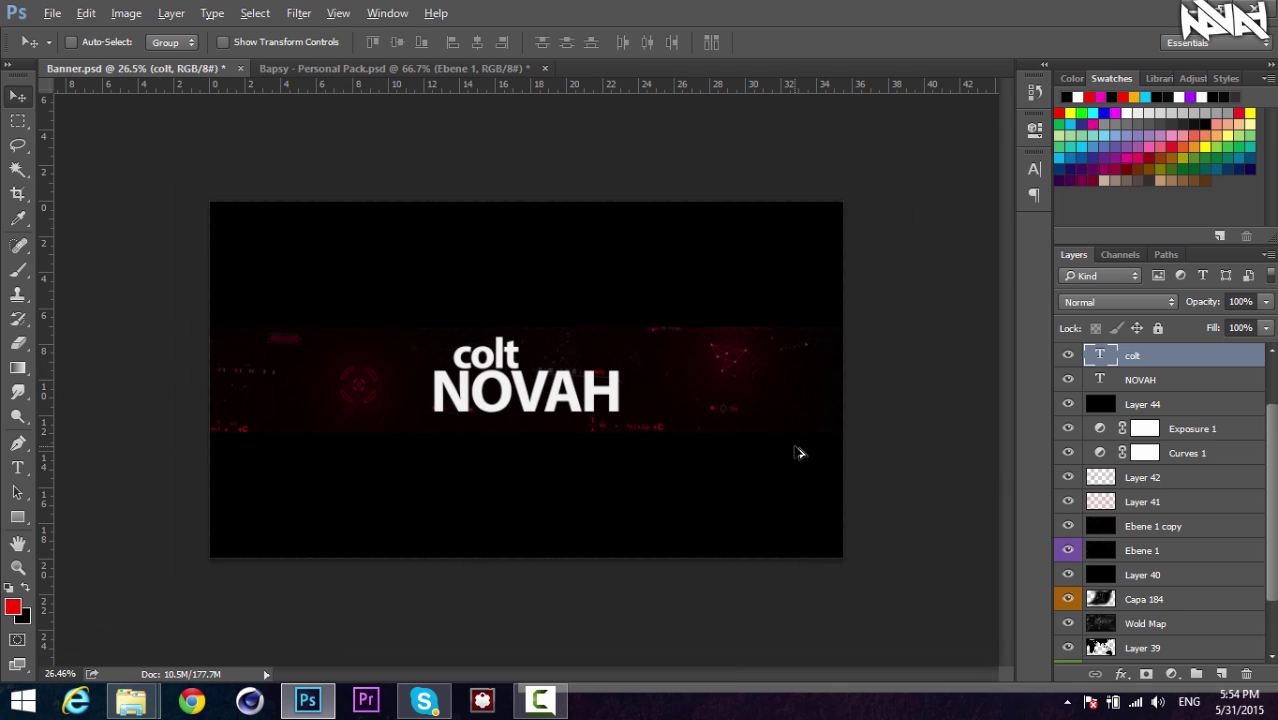
scroll(796, 448, "up", 5)
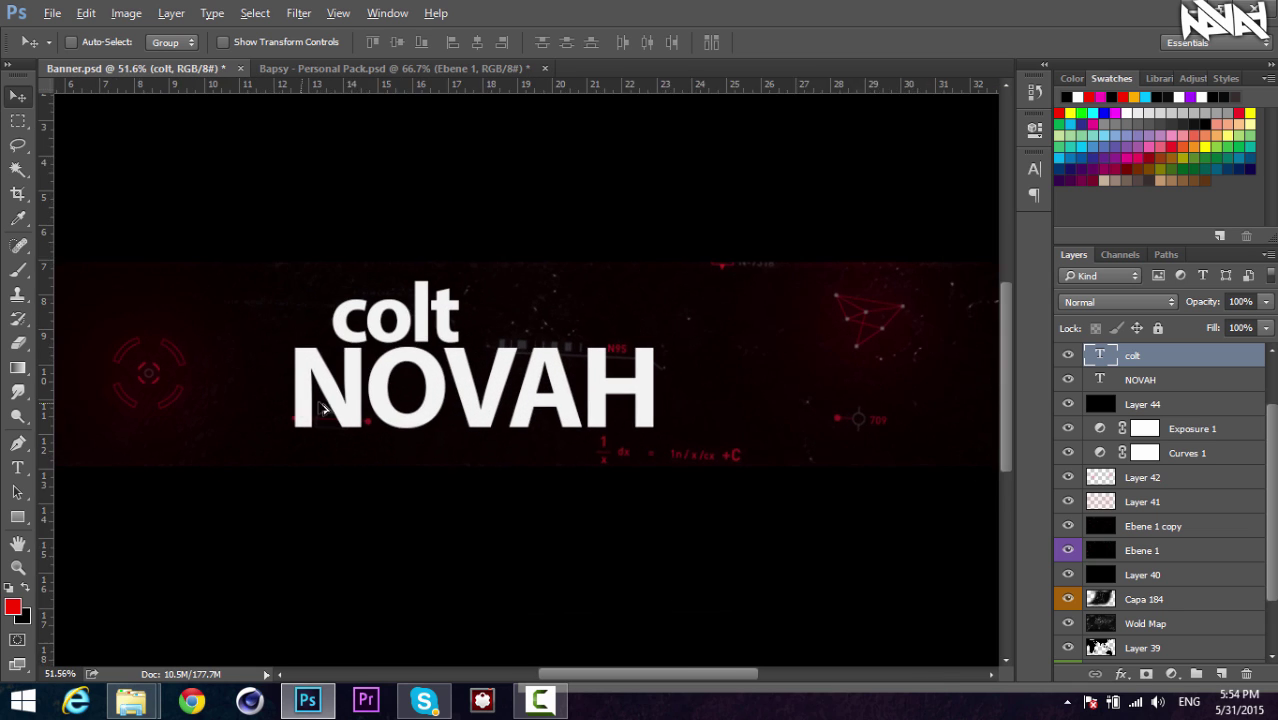
scroll(380, 428, "down", 4)
scroll(485, 442, "up", 4)
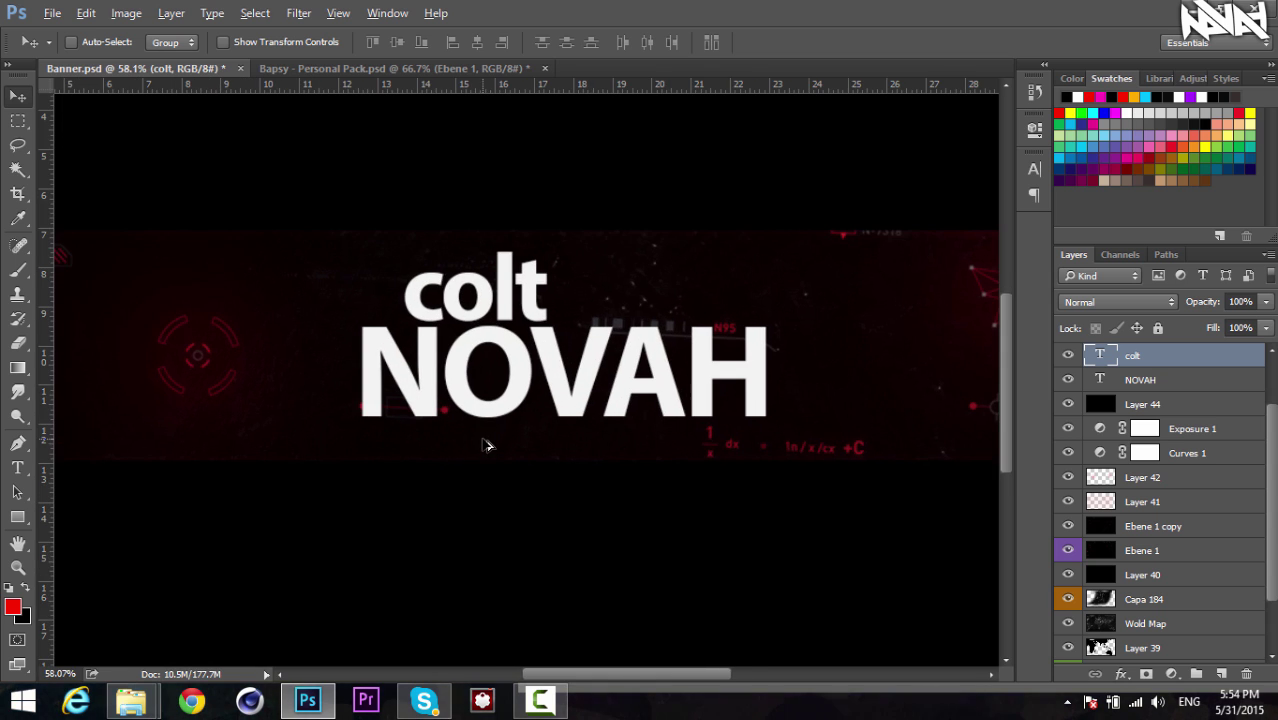
scroll(800, 435, "down", 2)
scroll(671, 428, "up", 3)
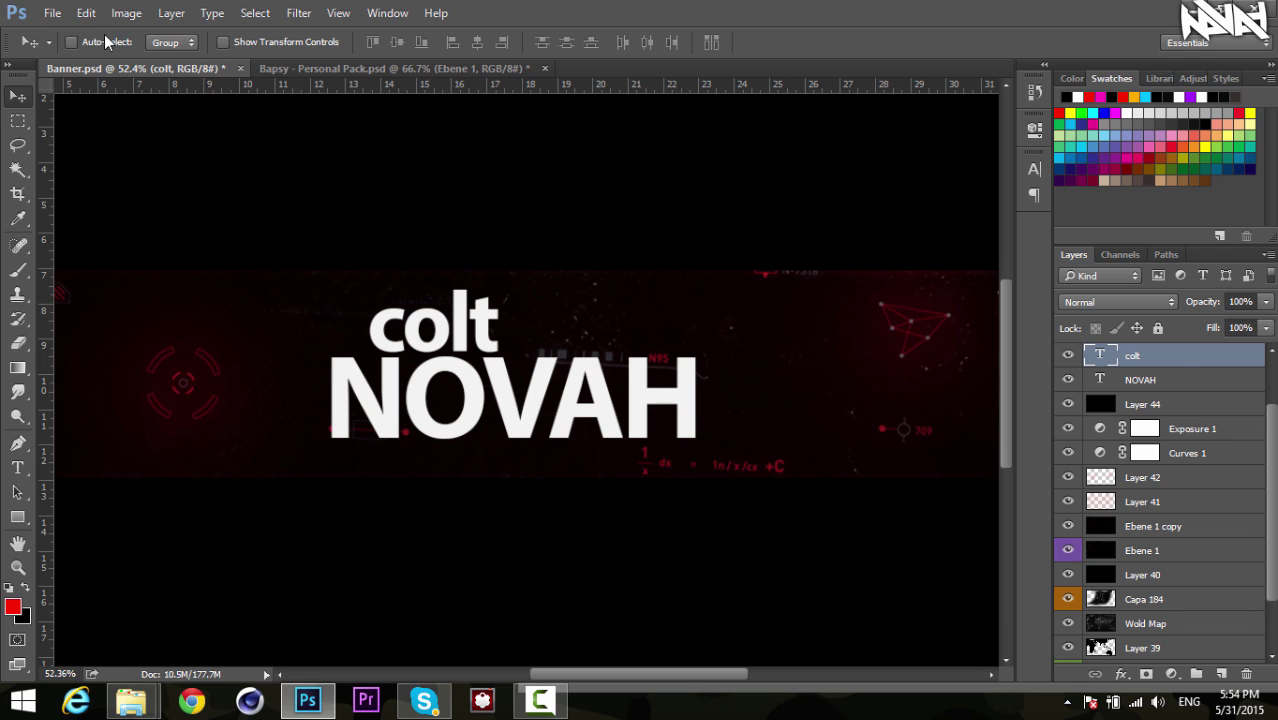
left_click(57, 18)
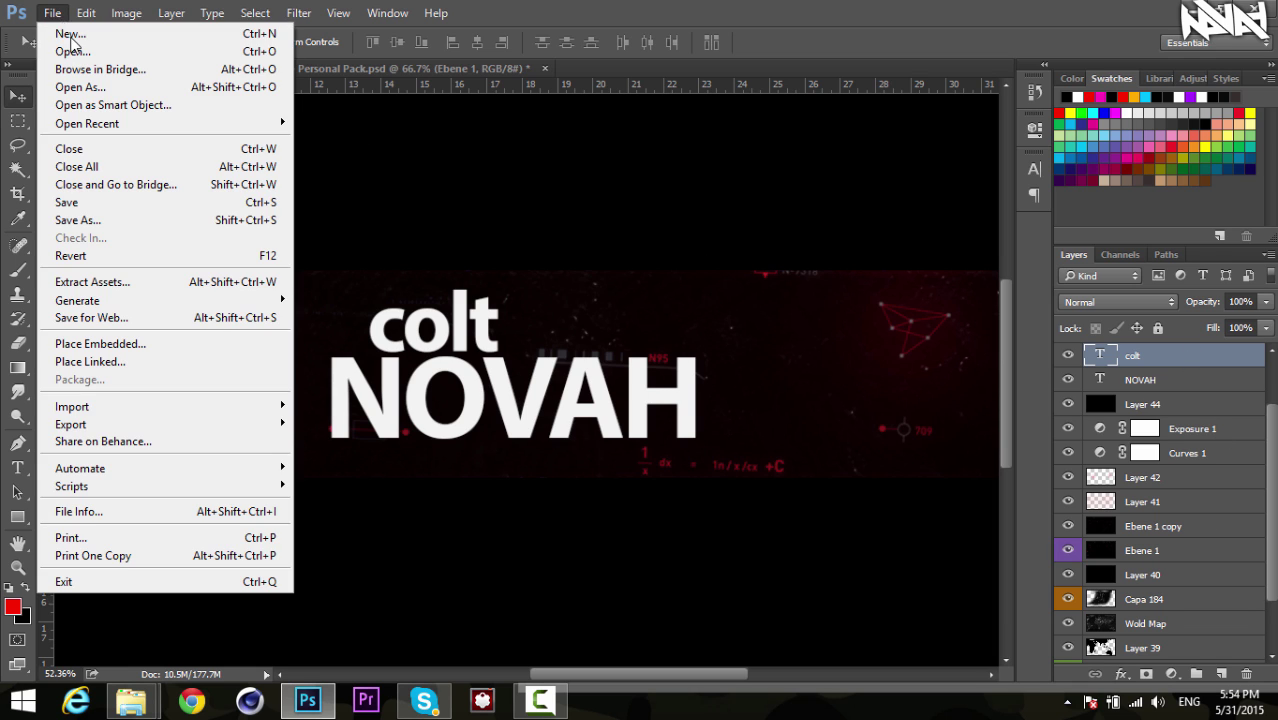
left_click(94, 53)
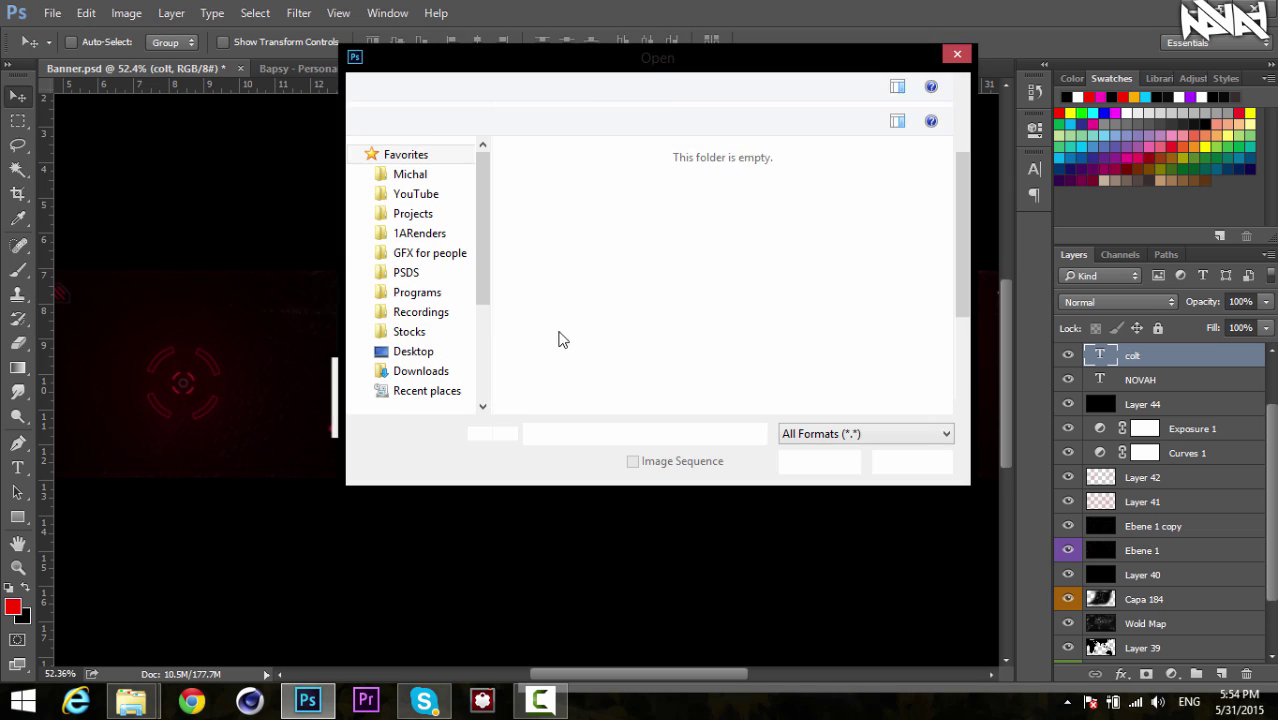
key("Escape")
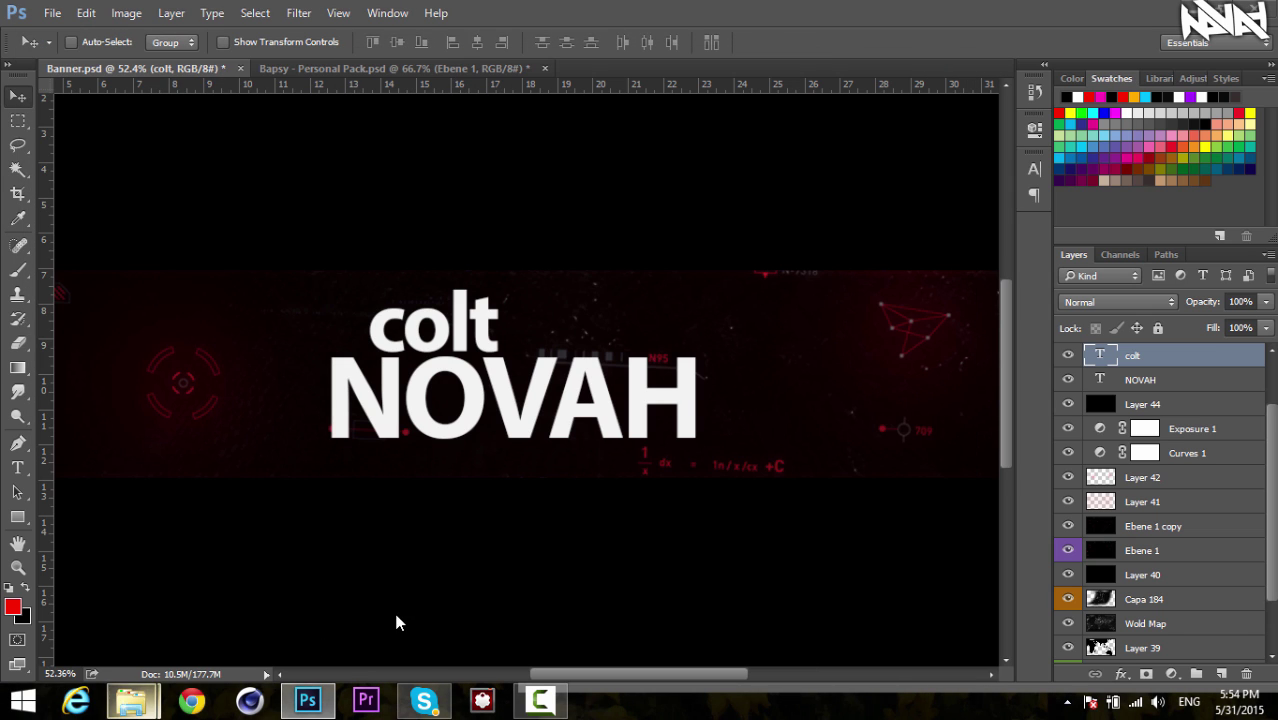
Open Text.psd from the Layerstyles folder inside PSDS as a separate document, leaving its missing font unresolved
mouse_move(130, 700)
left_click(190, 612)
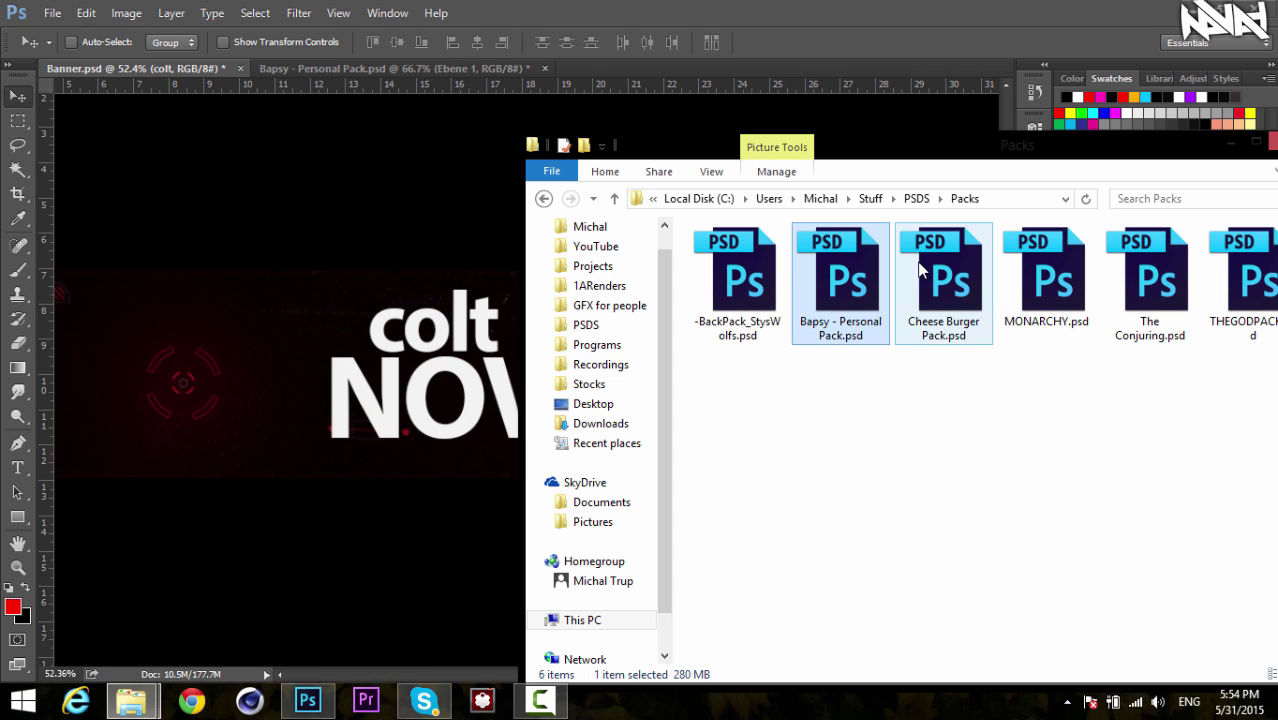
left_click(917, 198)
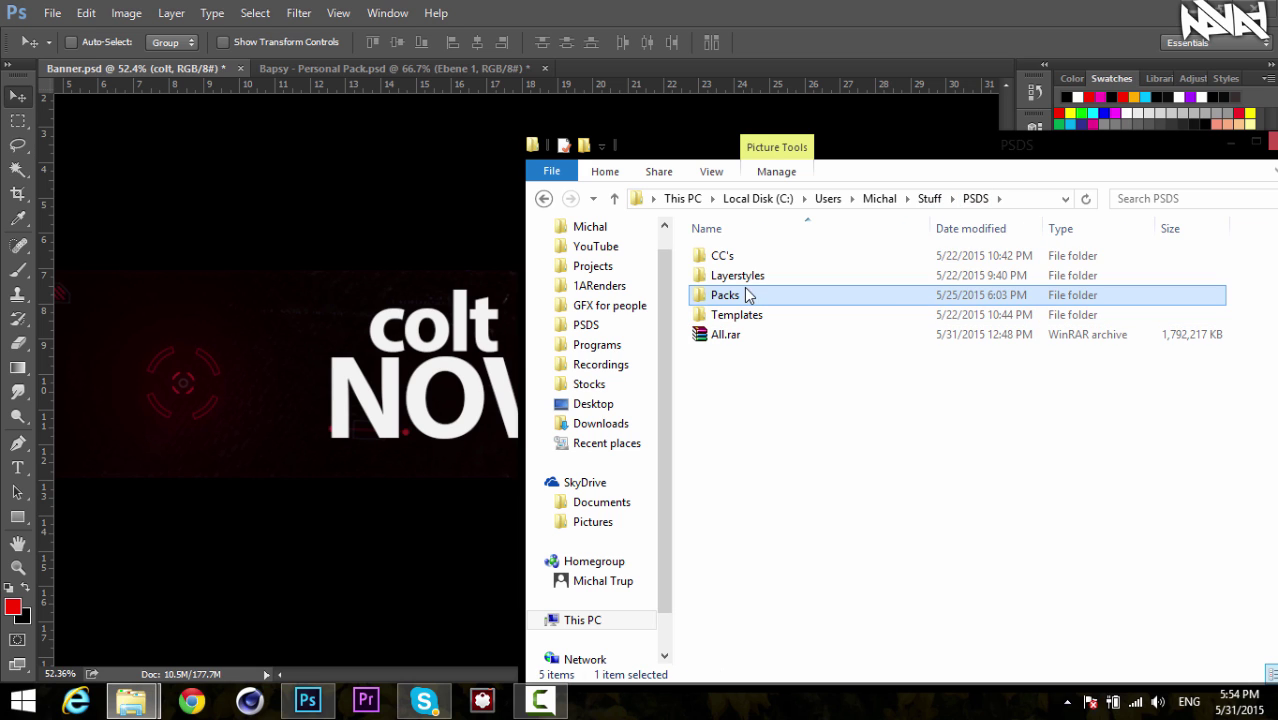
left_click(745, 279)
key("Return")
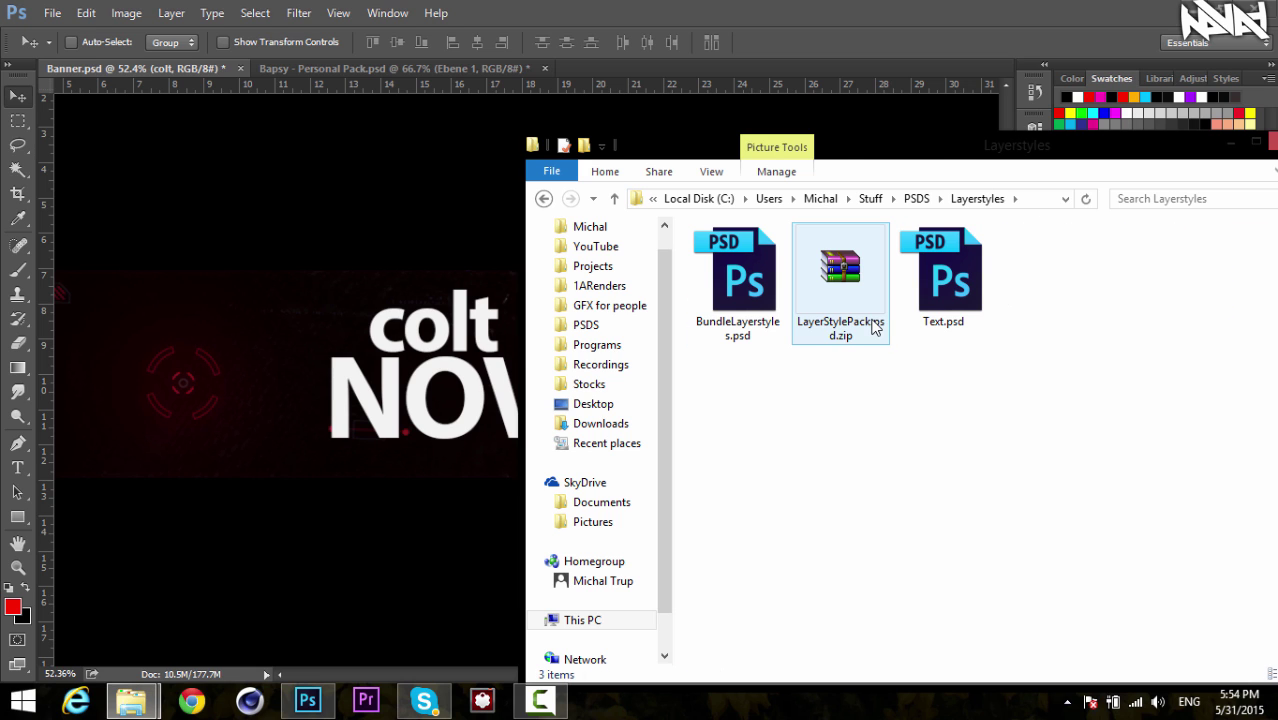
left_click_drag(941, 300, 603, 82)
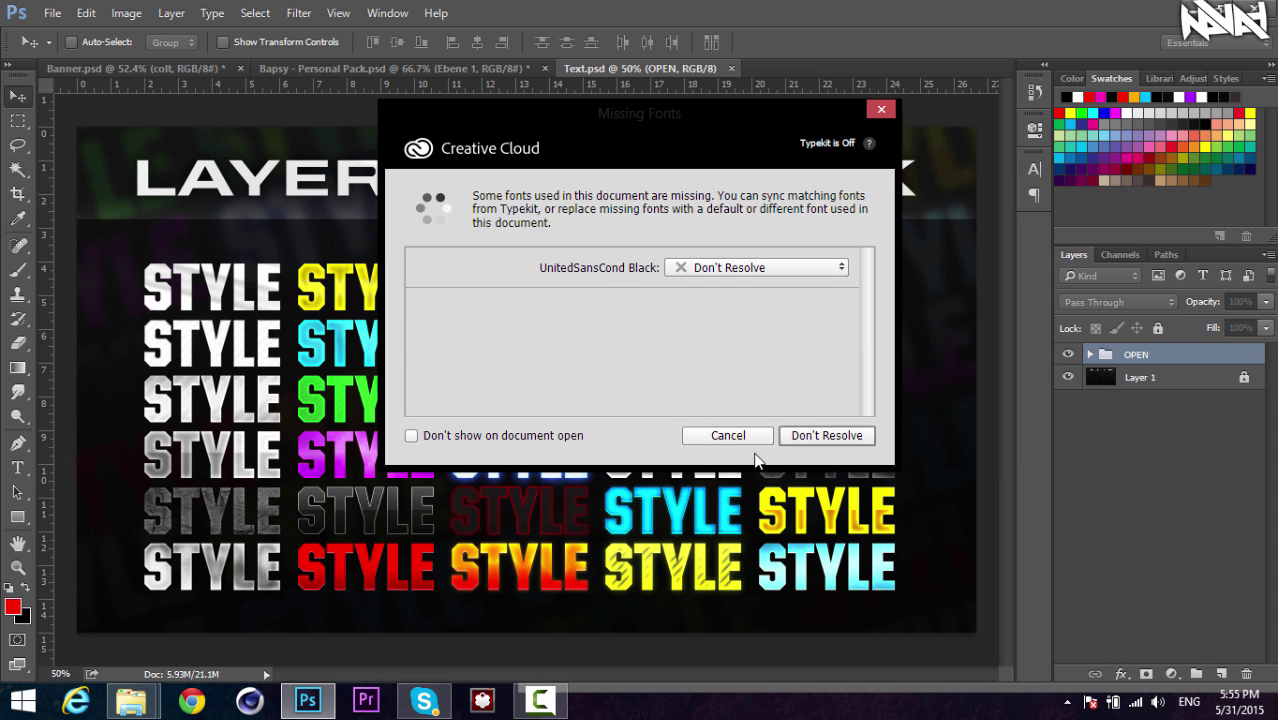
left_click(806, 437)
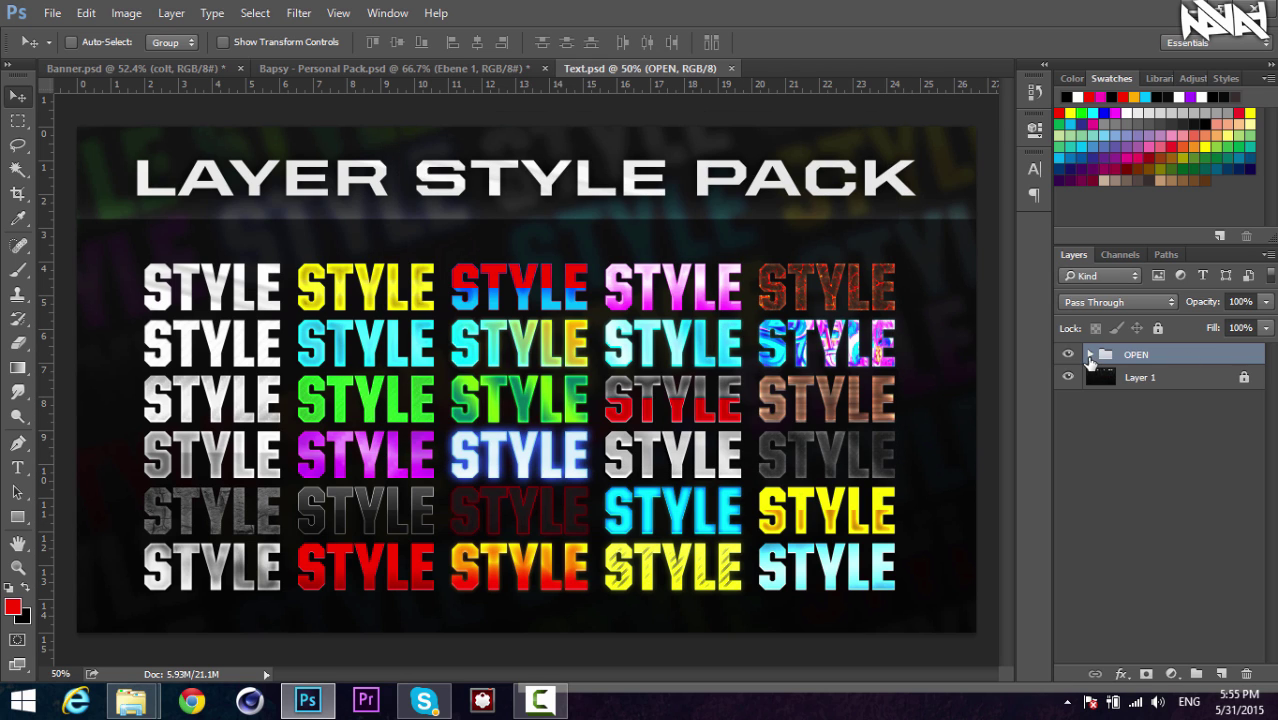
Expand the OPEN group and toggle the visibility of individual style layers to identify which STYLE sample each one holds
left_click(1090, 355)
left_click_drag(1276, 436, 1276, 444)
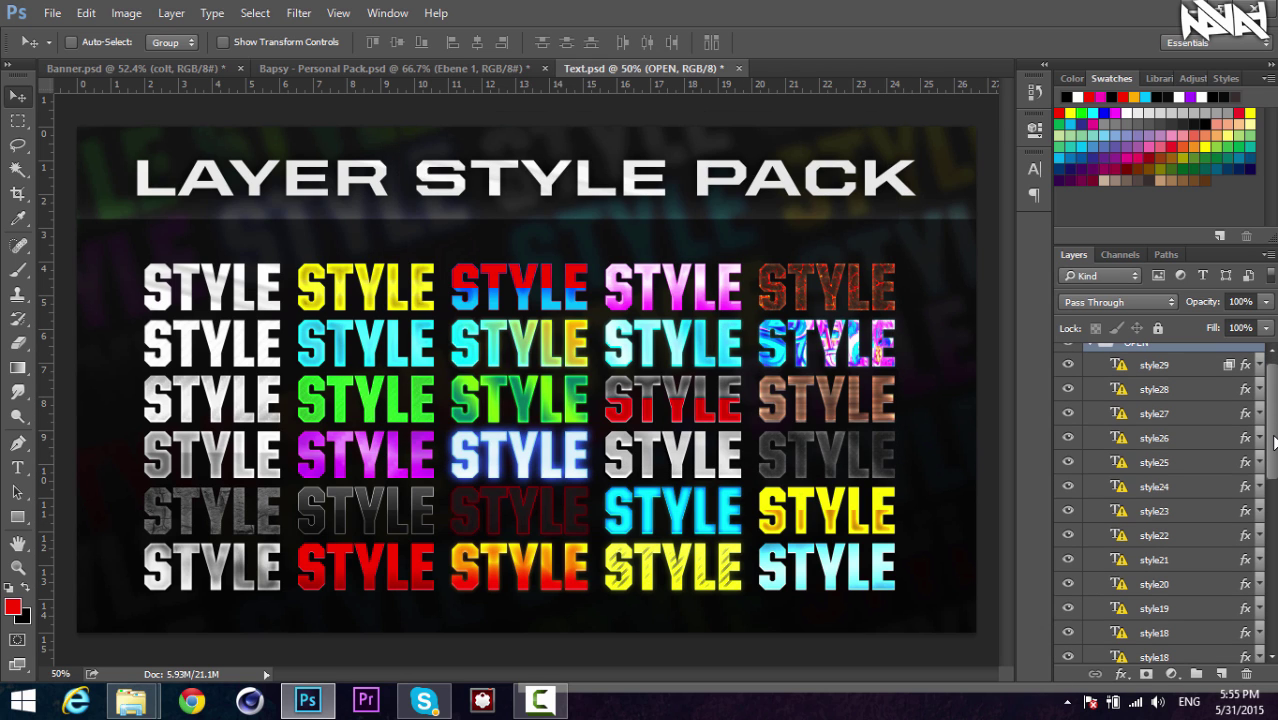
left_click(1067, 463)
left_click_drag(1274, 473, 1257, 652)
left_click(1068, 628)
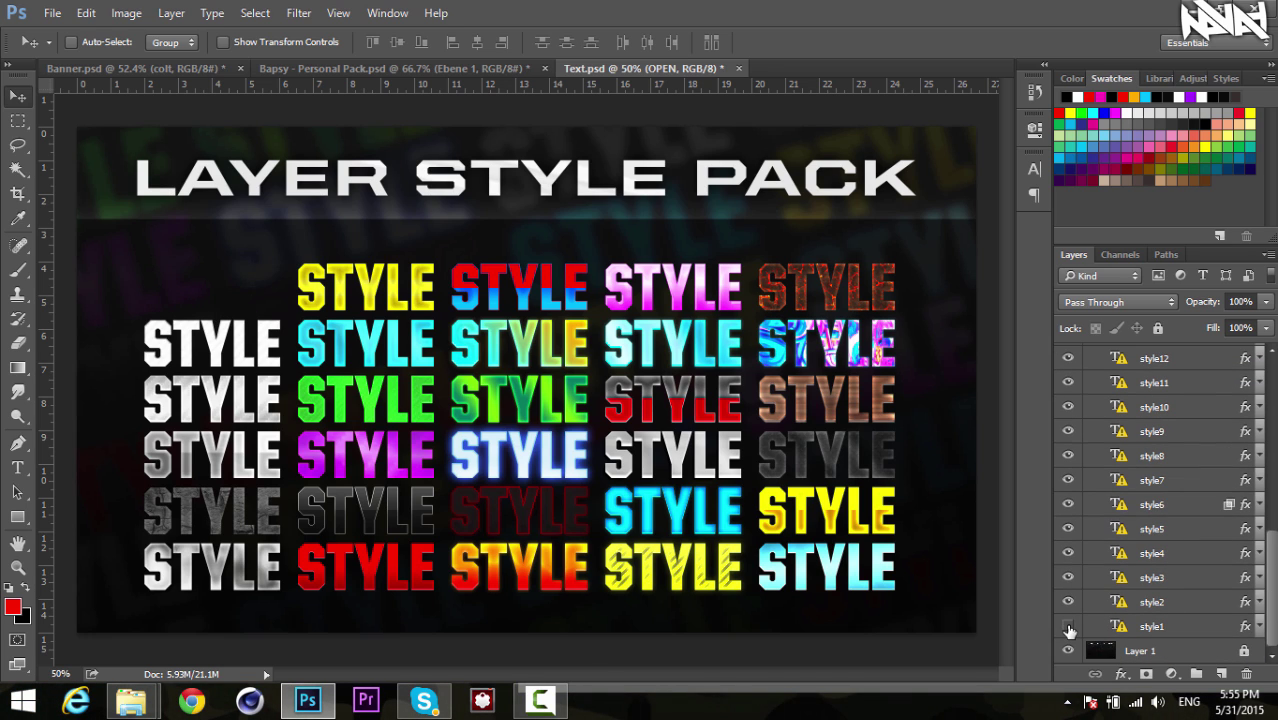
left_click(1068, 628)
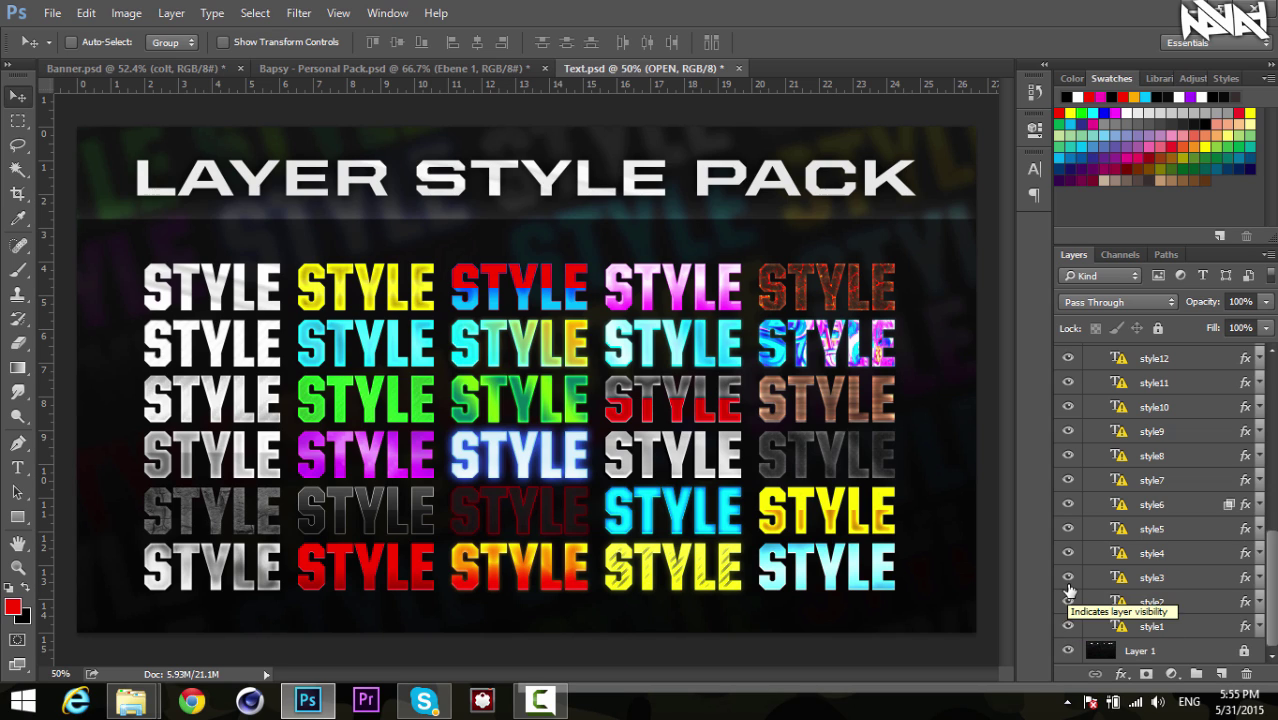
left_click(1068, 579)
left_click(1068, 579)
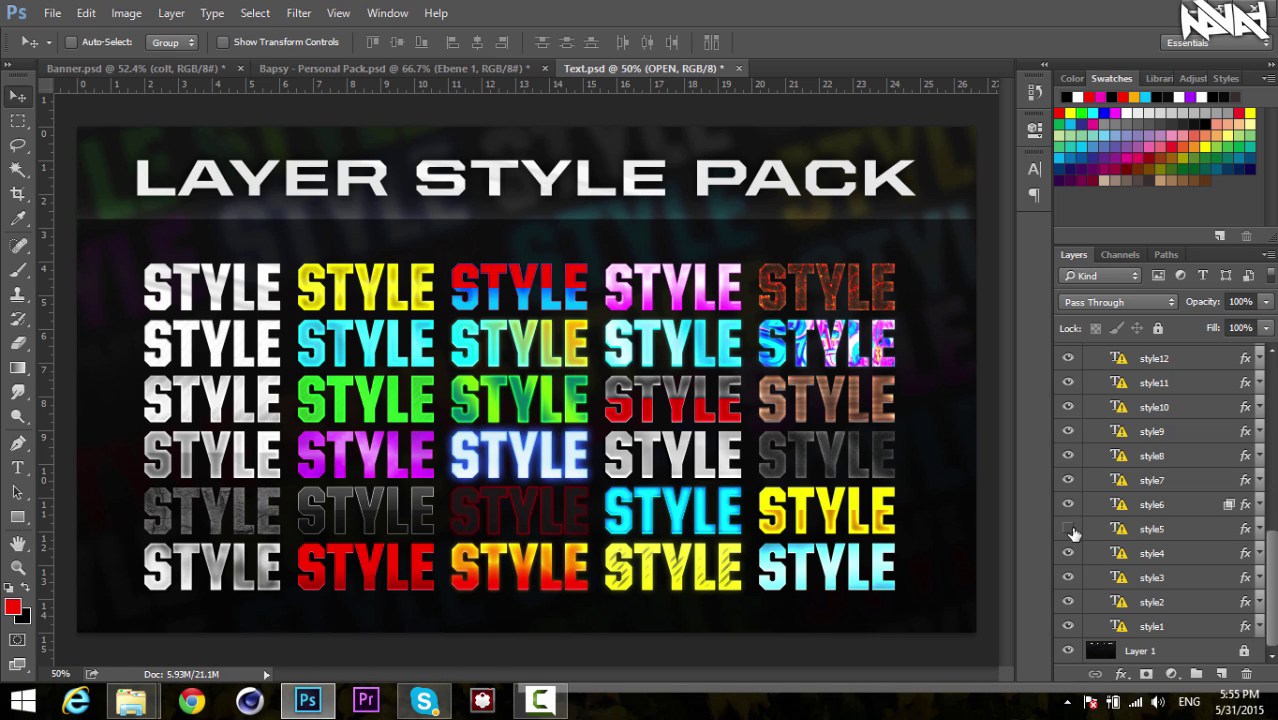
left_click(1068, 529)
left_click(1068, 504)
left_click(1068, 504)
Copy the layer style of style6 and paste it onto the colt and NOVAH text layers in Banner.psd
right_click(1148, 507)
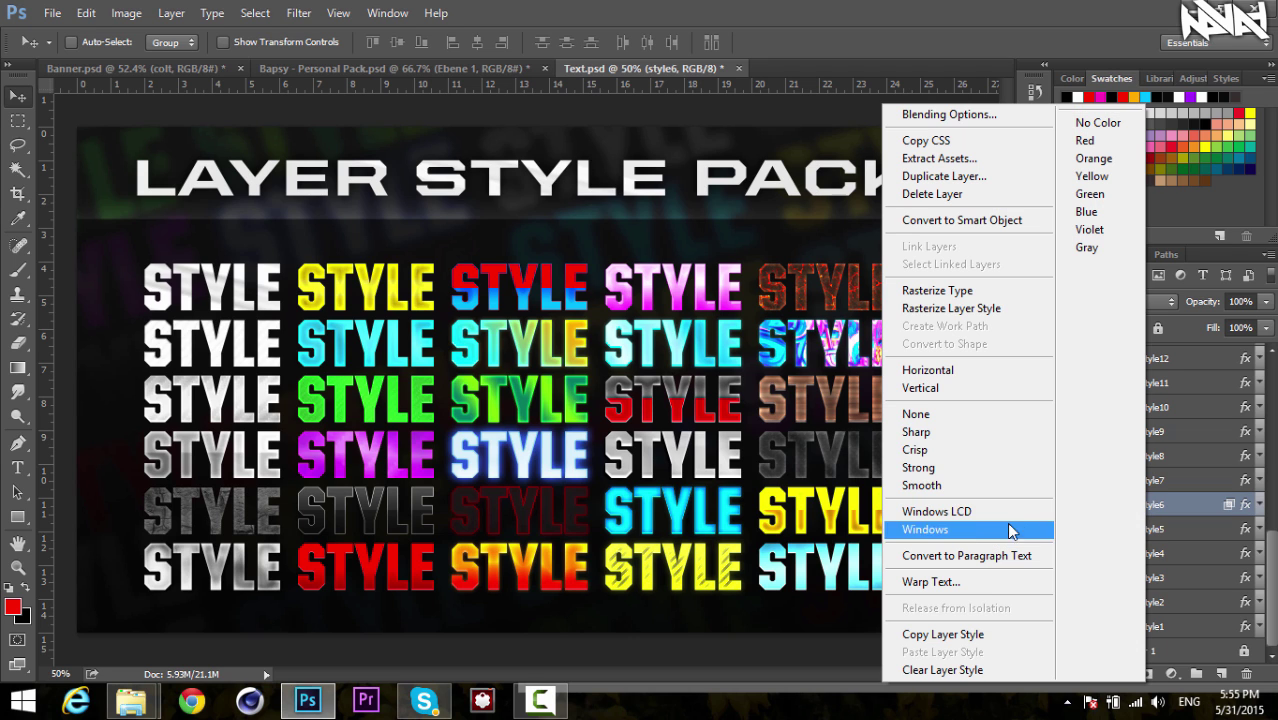
left_click(943, 634)
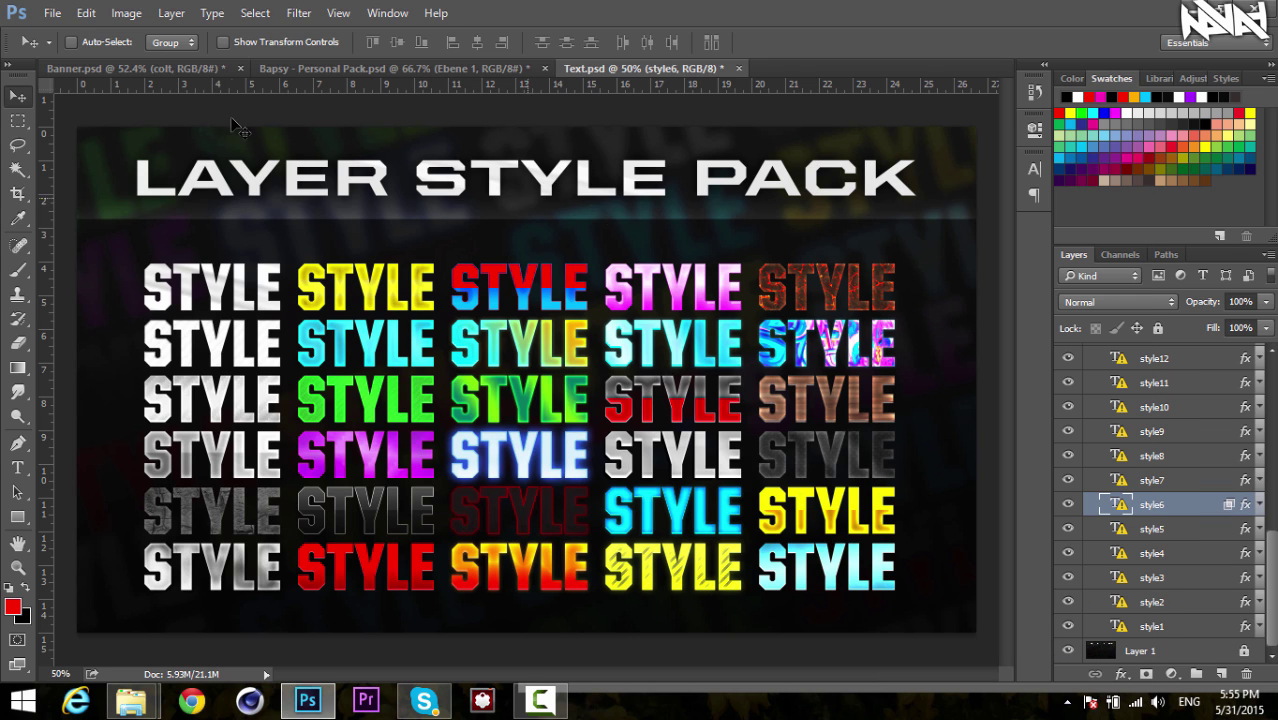
left_click(135, 68)
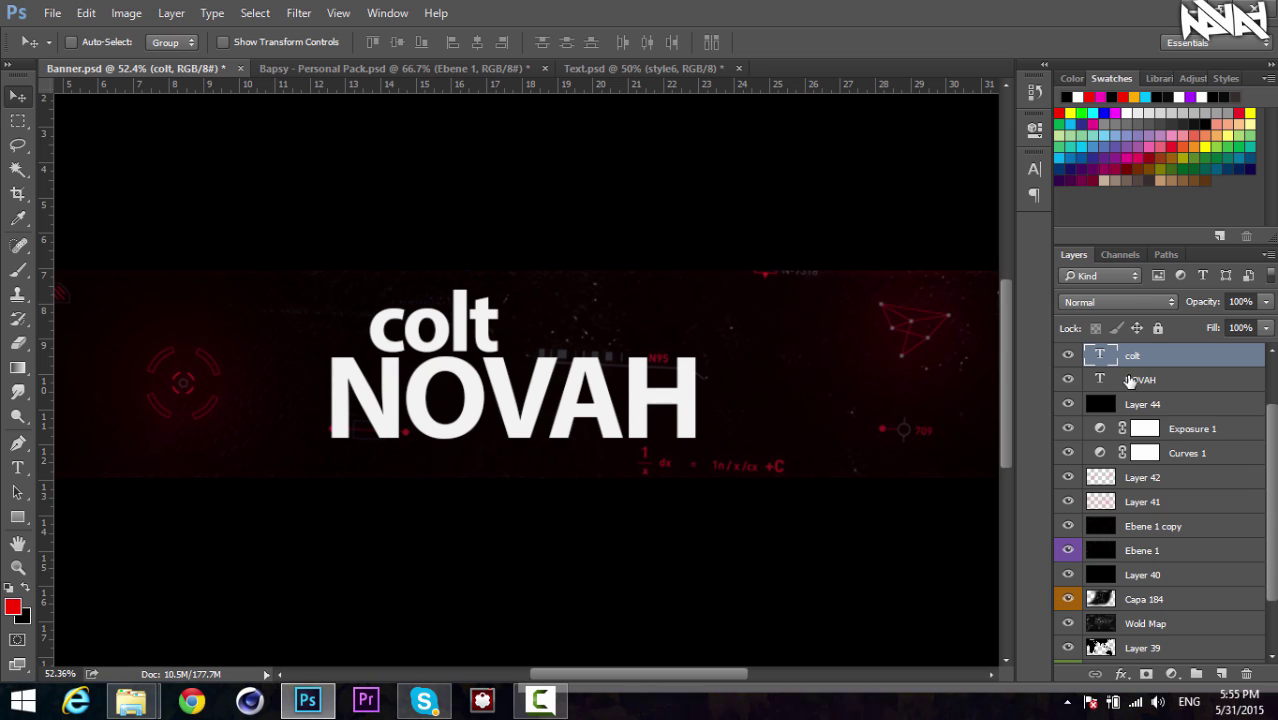
right_click(1150, 361)
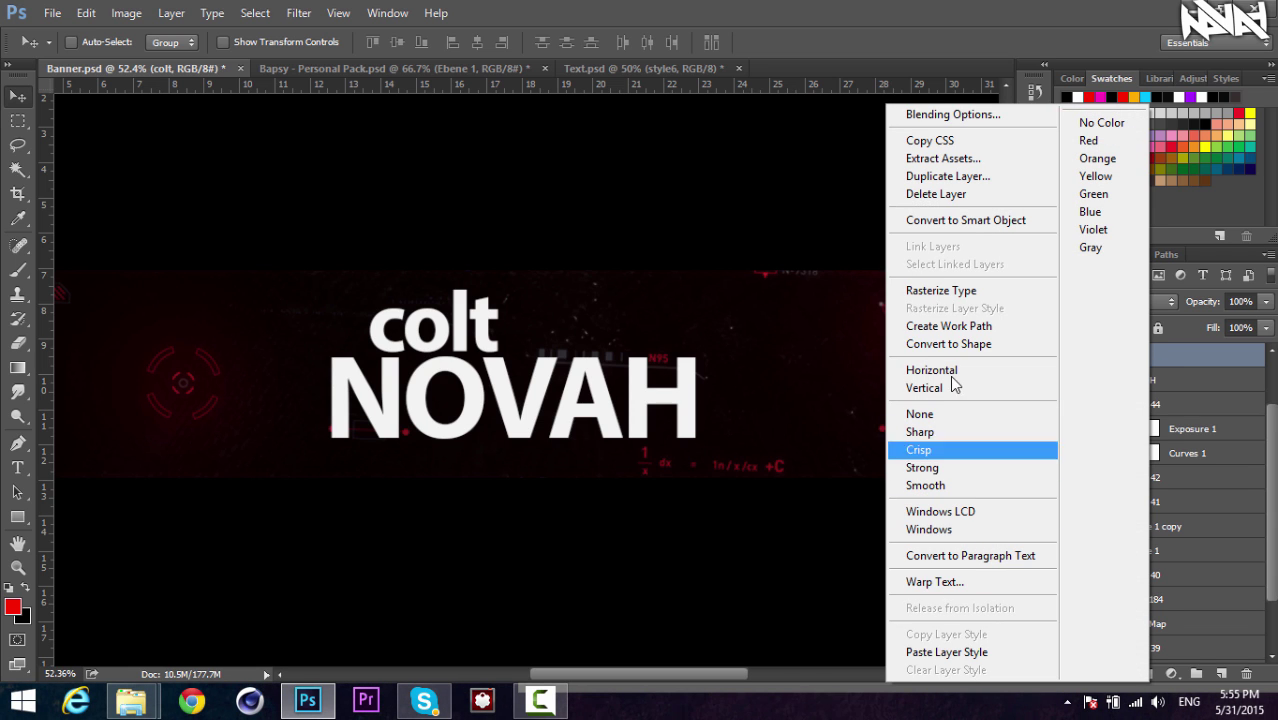
left_click(960, 652)
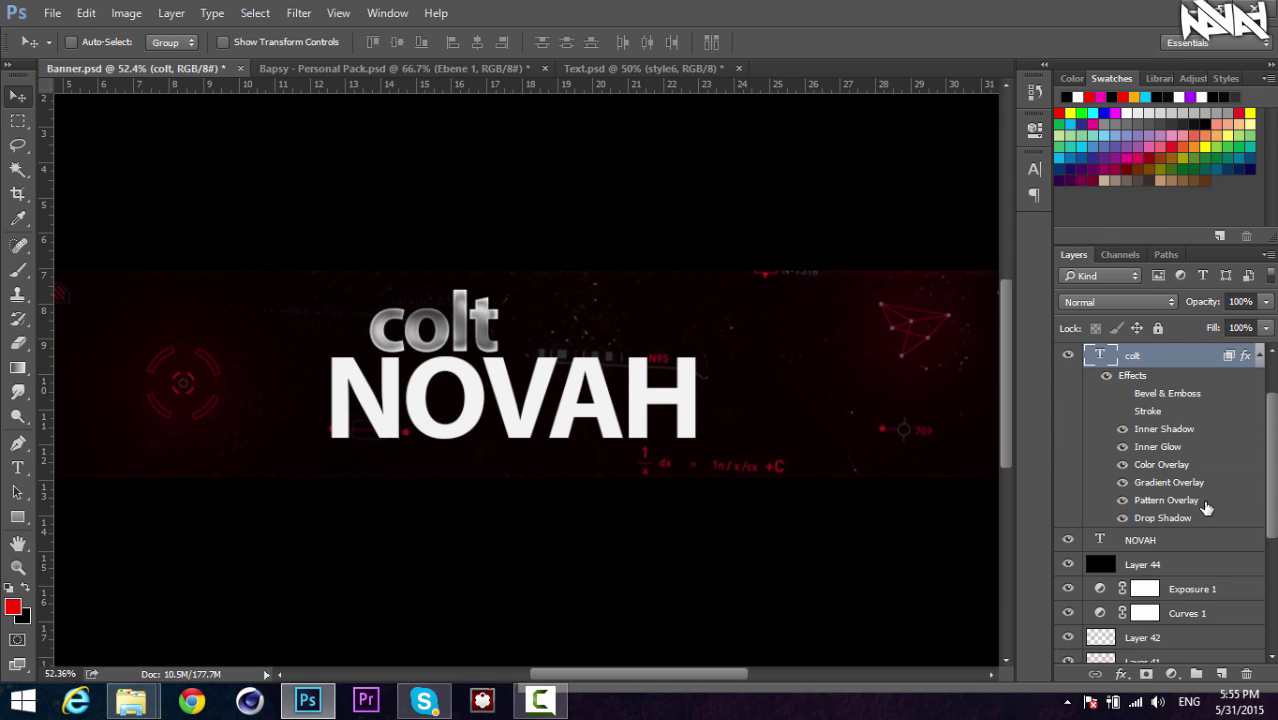
right_click(1167, 544)
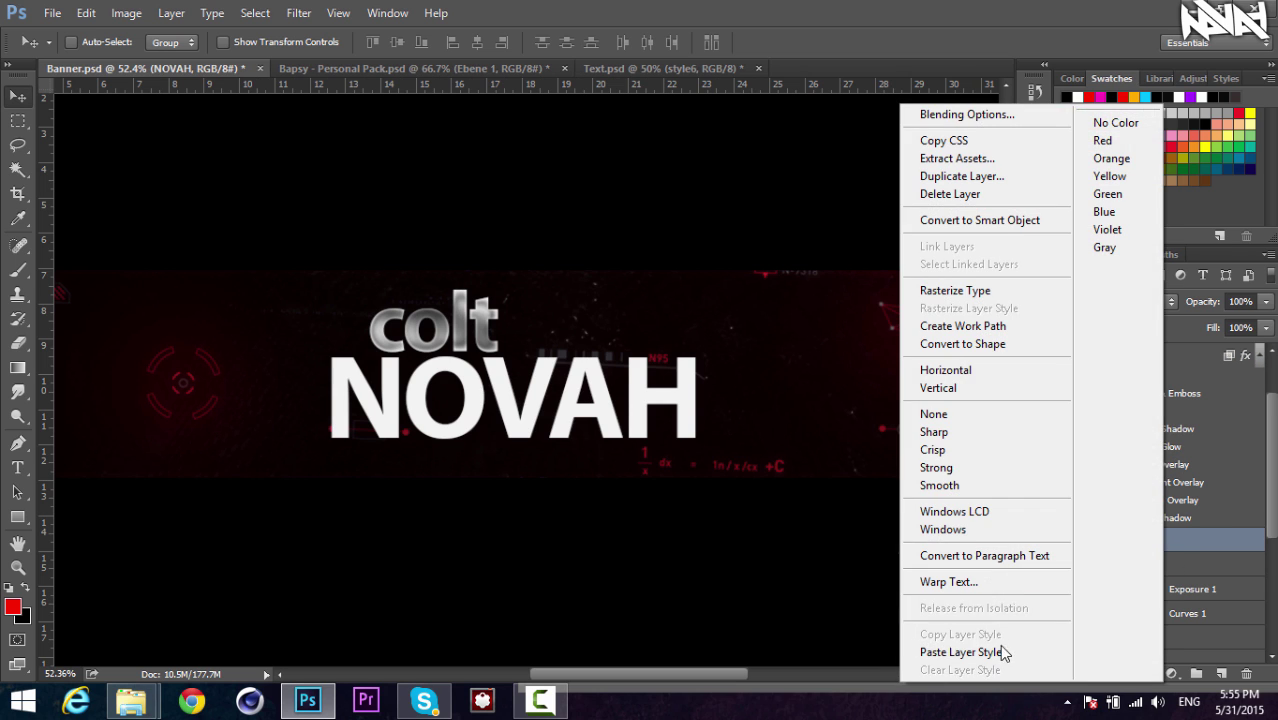
left_click(920, 652)
Raise the Inner Glow opacity in the NOVAH layer style and set its Inner Shadow opacity to 100%
scroll(615, 437, "down", 3)
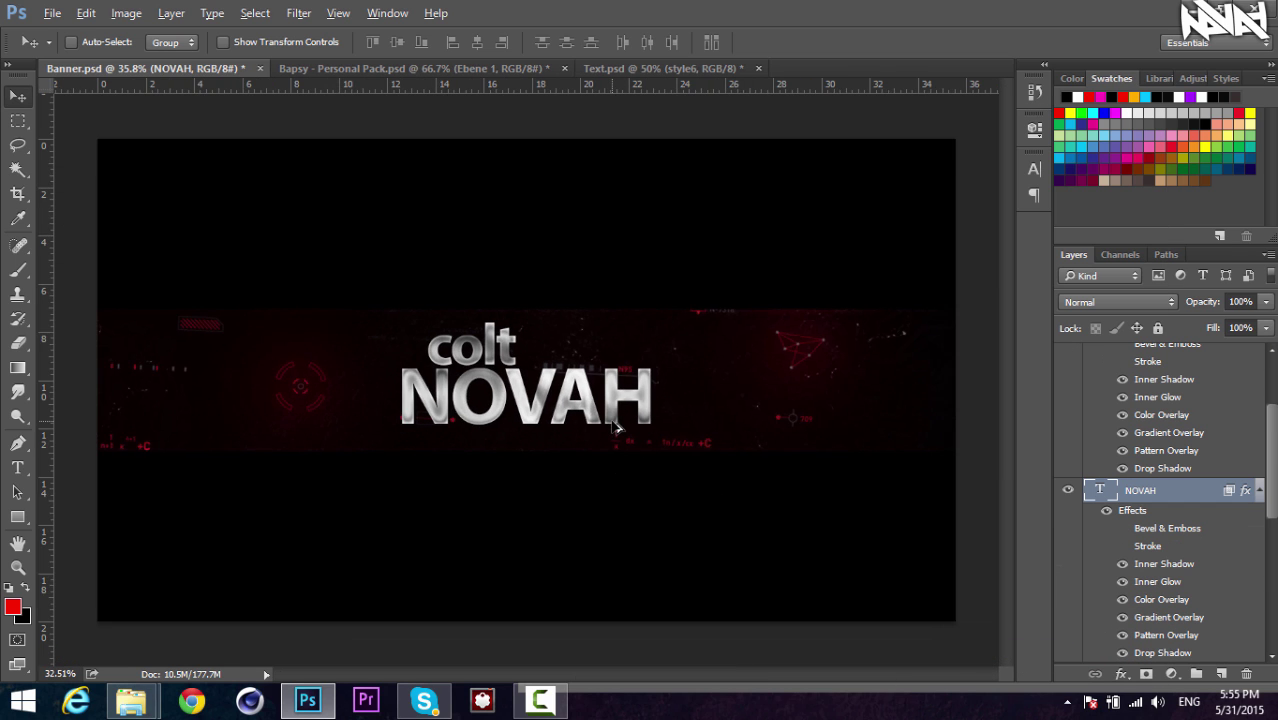
scroll(556, 428, "up", 4)
scroll(559, 428, "up", 2)
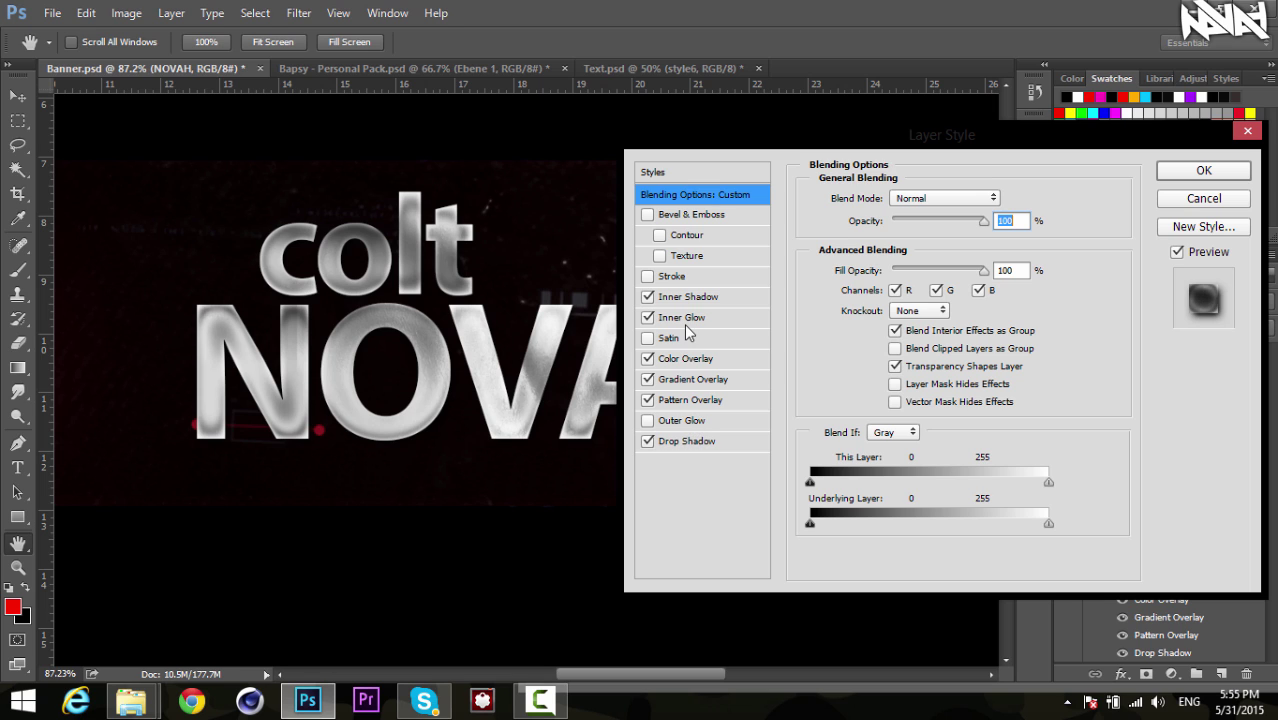
left_click(683, 318)
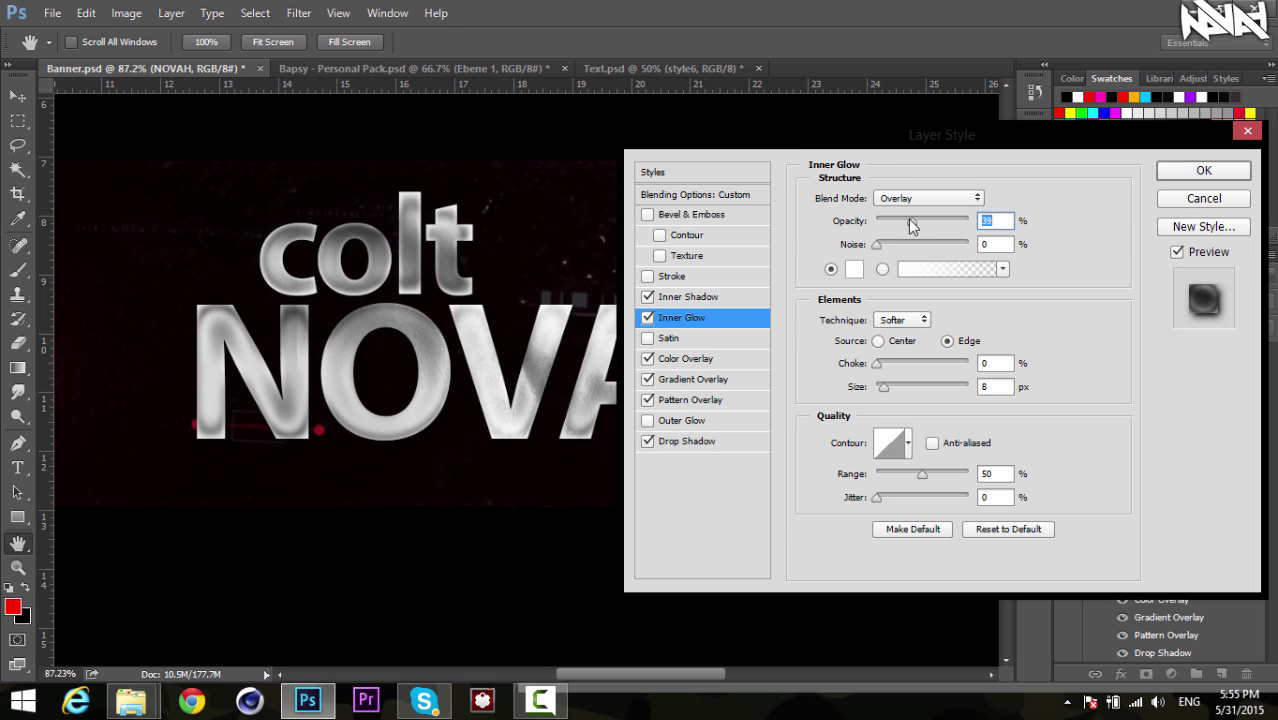
left_click_drag(910, 224, 950, 222)
left_click(688, 297)
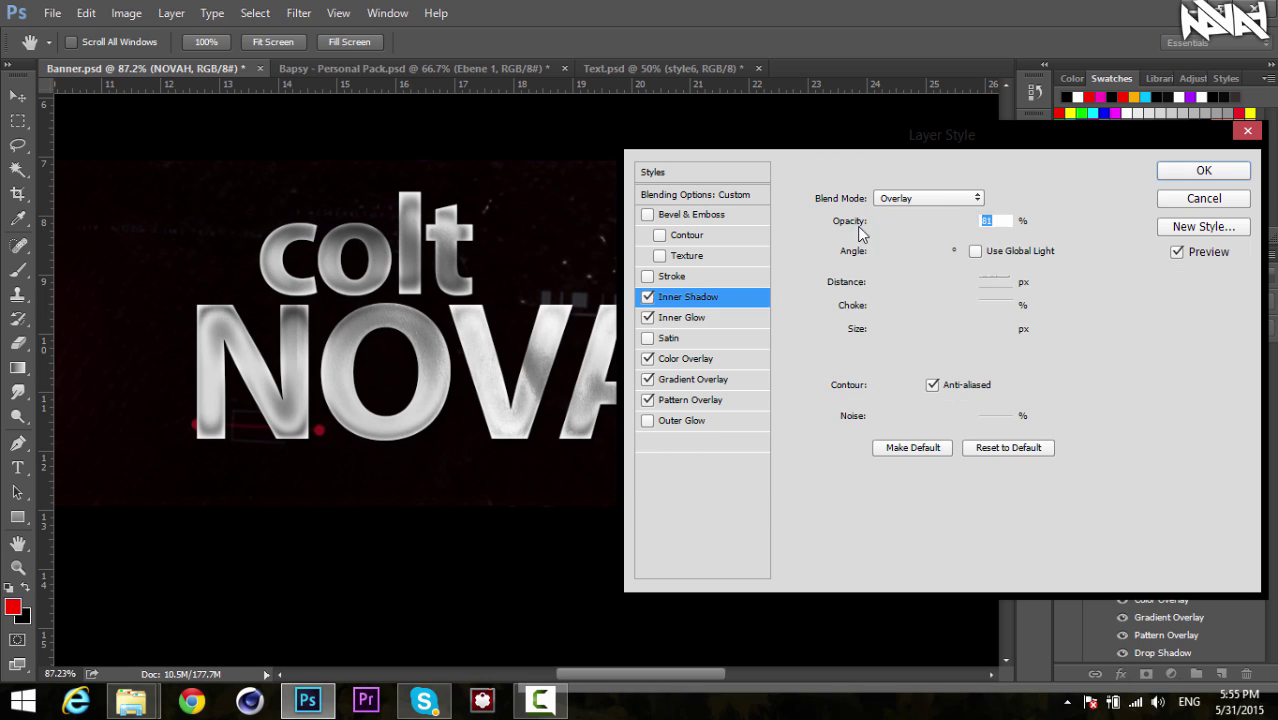
left_click_drag(929, 223, 968, 226)
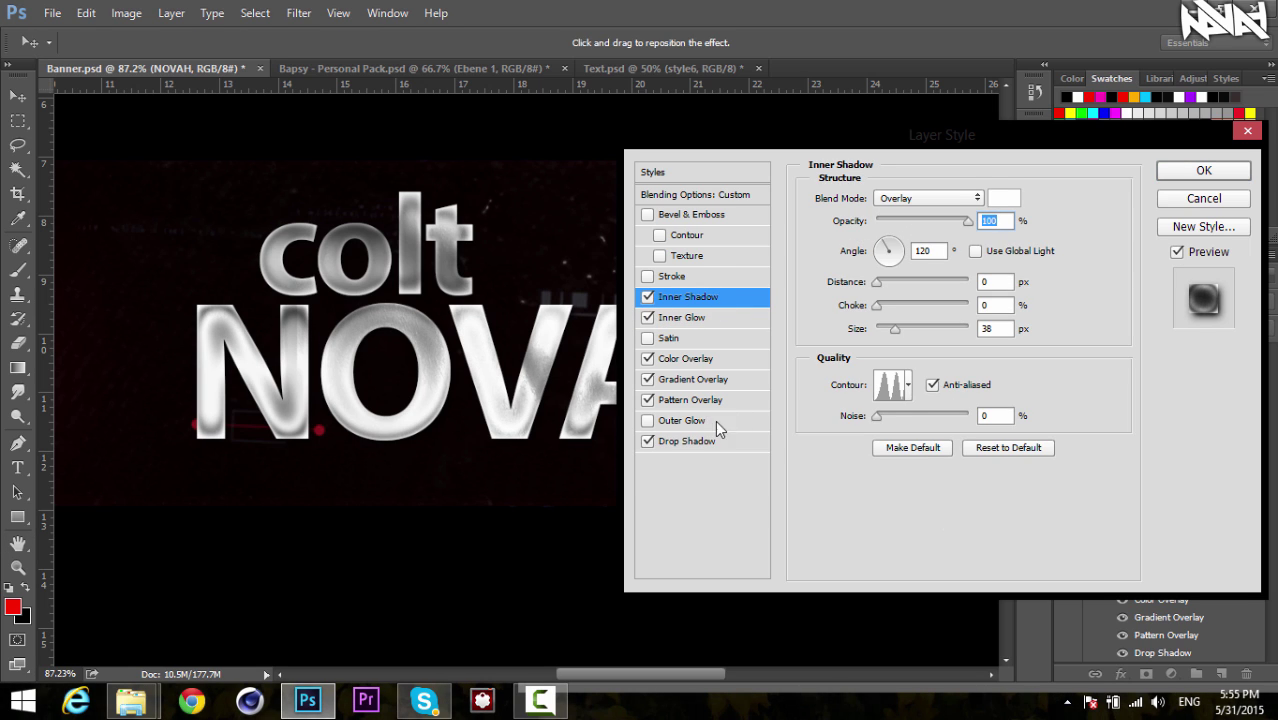
Set the Pattern Overlay opacity of the NOVAH layer to 43% and apply the layer style changes
left_click(694, 446)
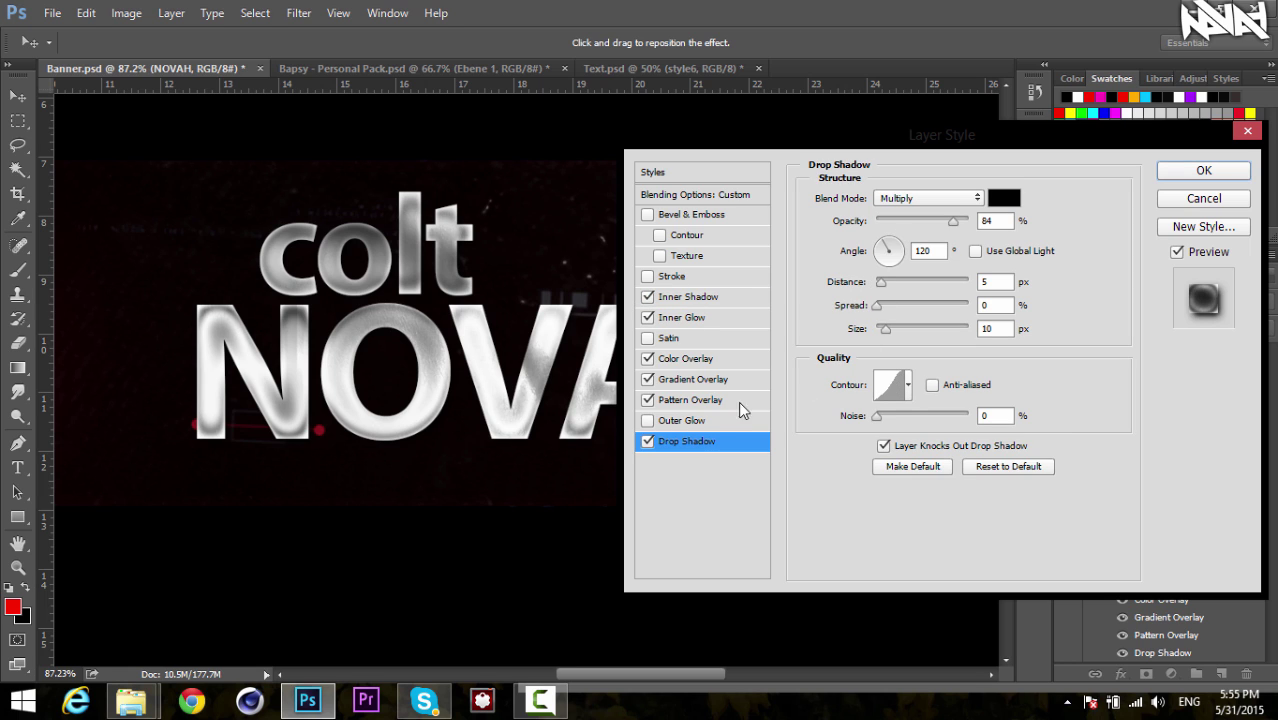
left_click(695, 401)
left_click_drag(911, 218, 918, 218)
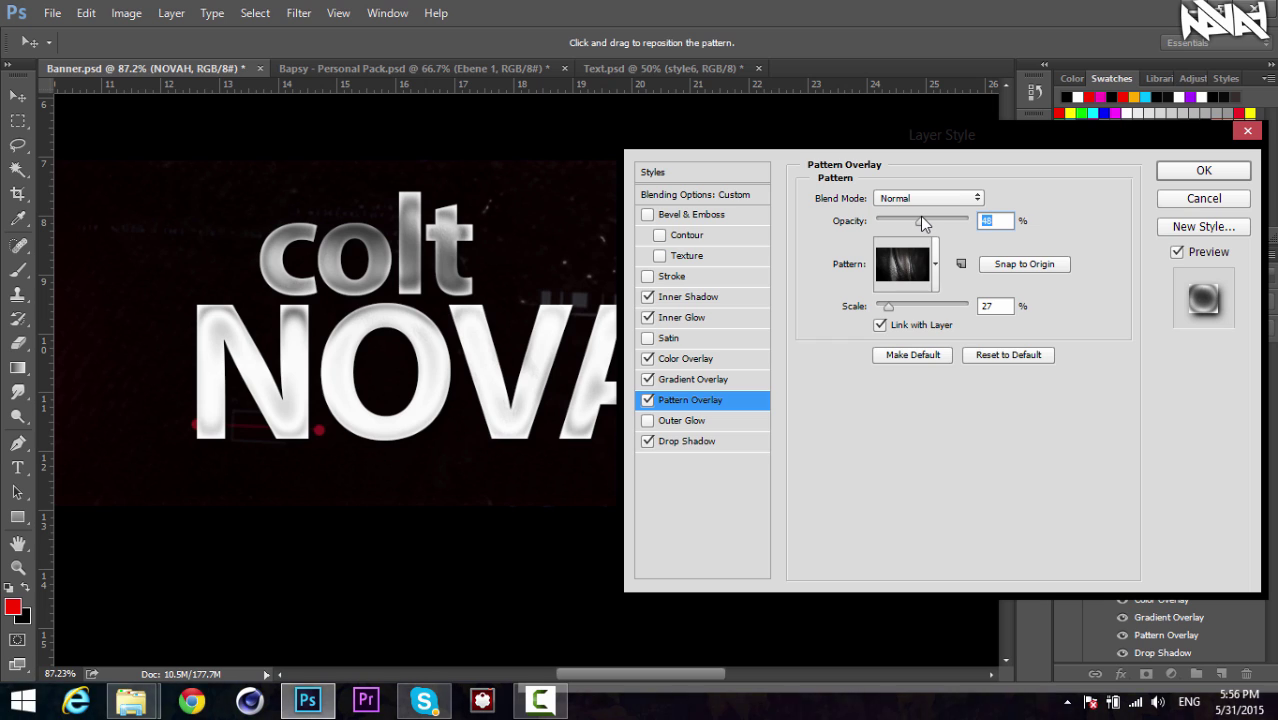
left_click(931, 220)
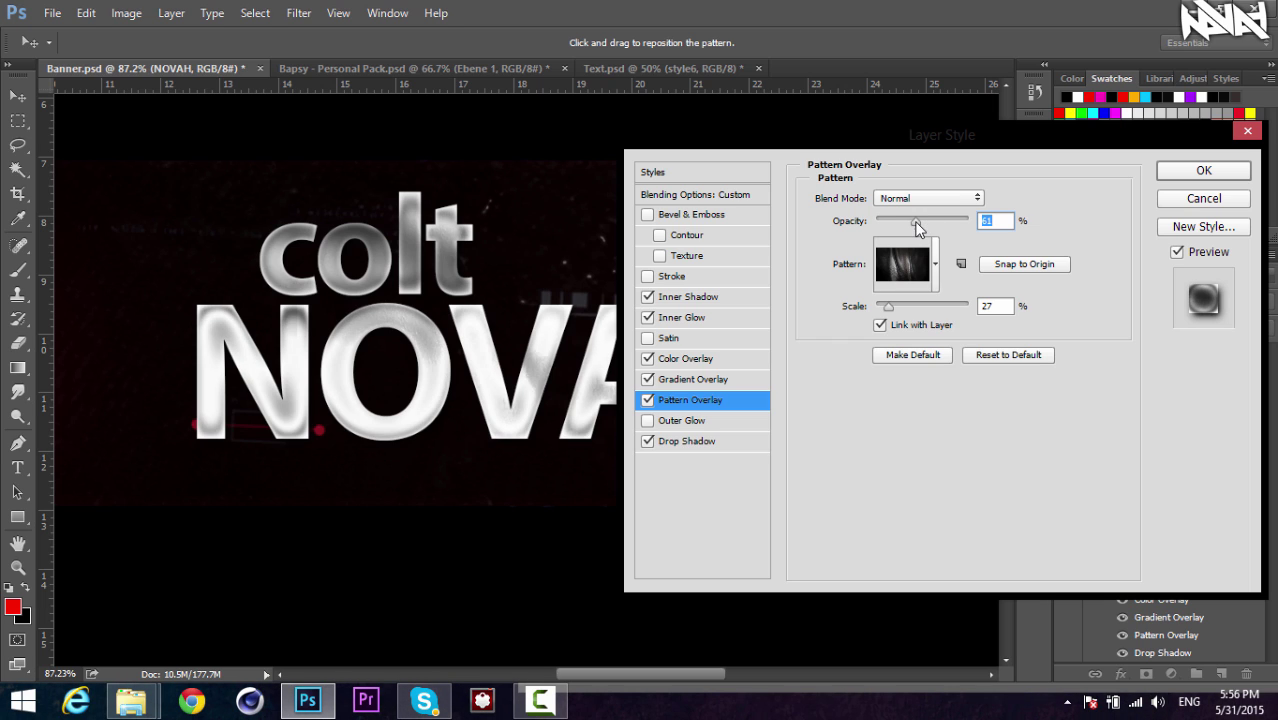
left_click_drag(918, 228, 916, 227)
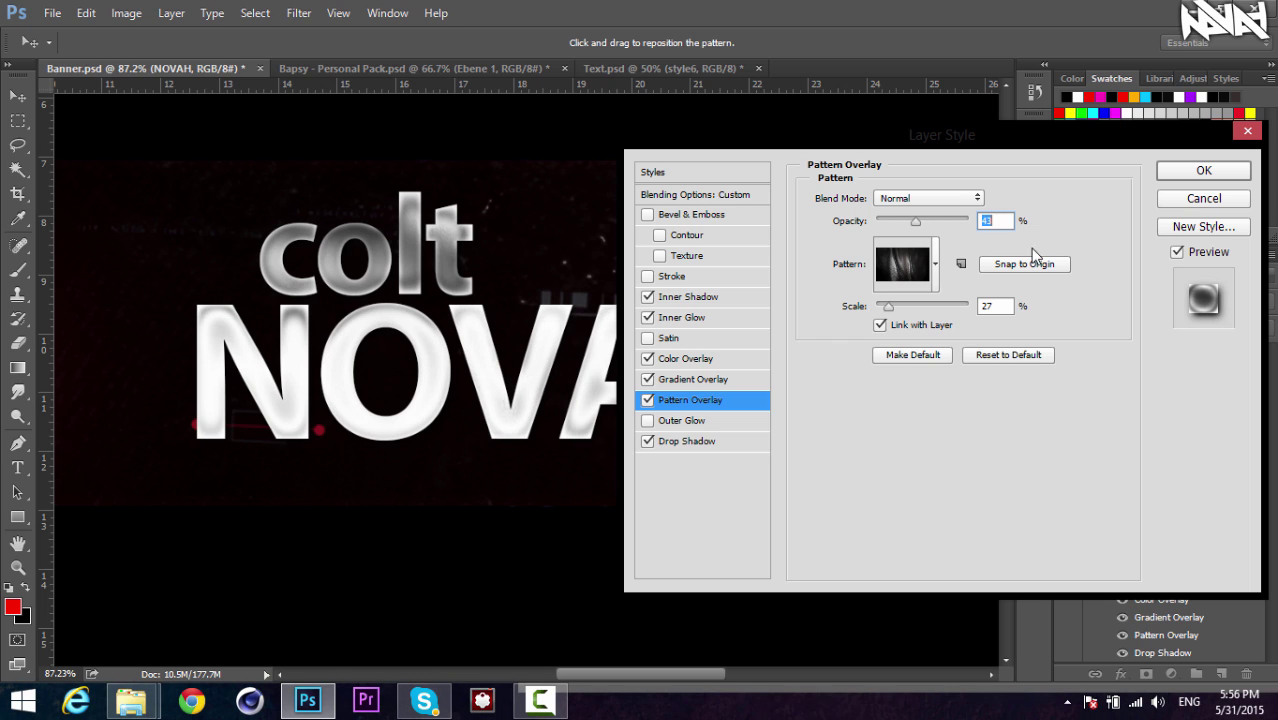
left_click(1190, 175)
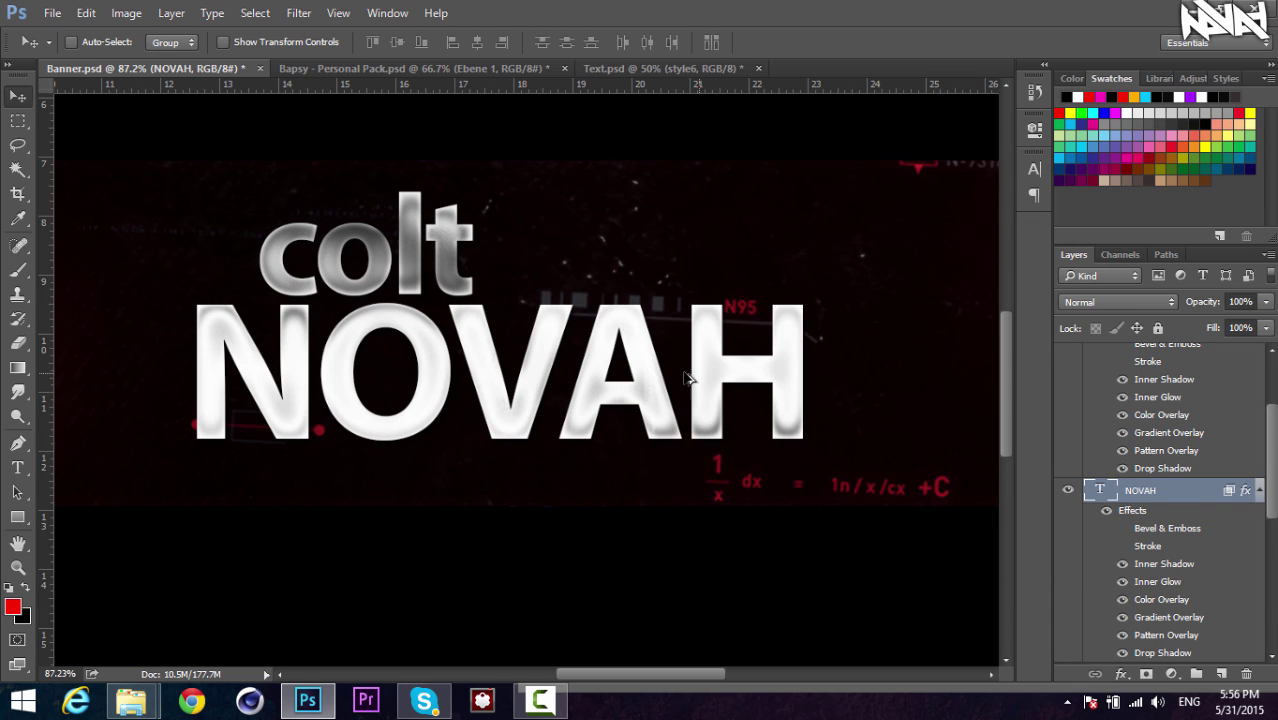
Inspect the restyled NOVAH text beside colt, both close up and within the full banner
key("ctrl+0")
scroll(600, 413, "down", 3)
scroll(430, 363, "up", 13)
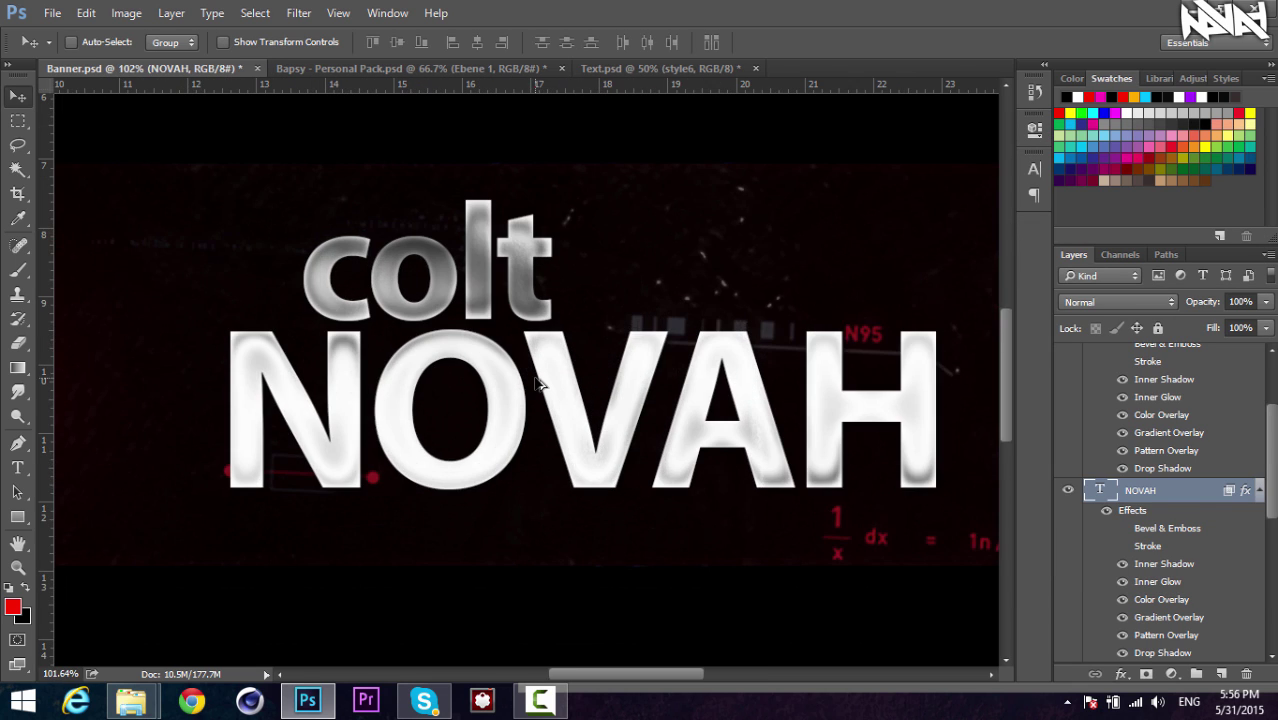
scroll(540, 385, "down", 7)
scroll(540, 385, "down", 5)
scroll(545, 390, "up", 4)
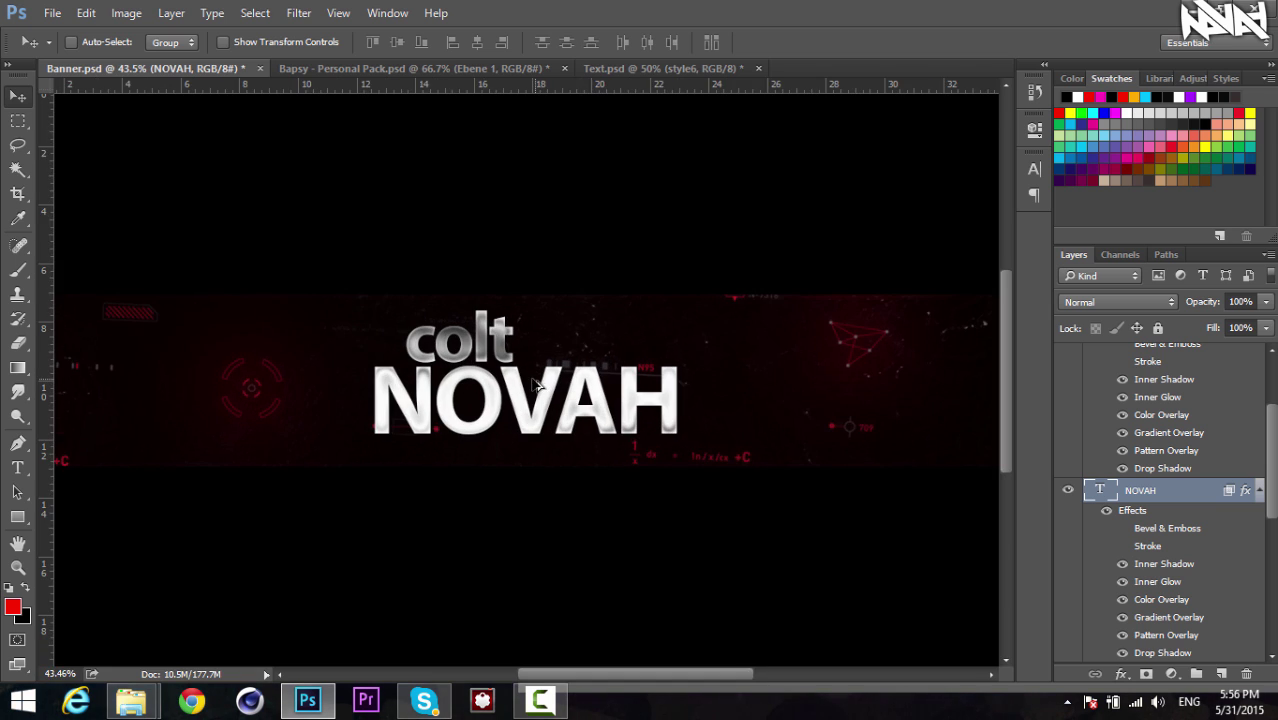
scroll(578, 422, "down", 3)
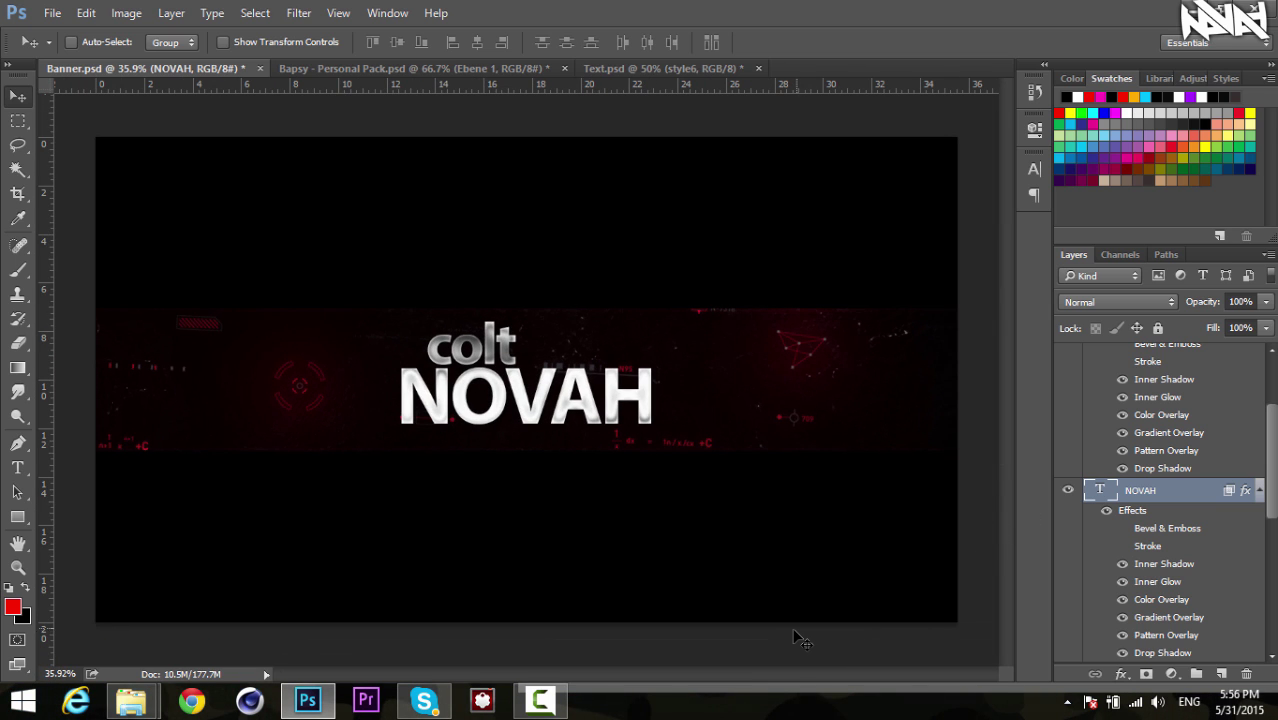
left_click(540, 700)
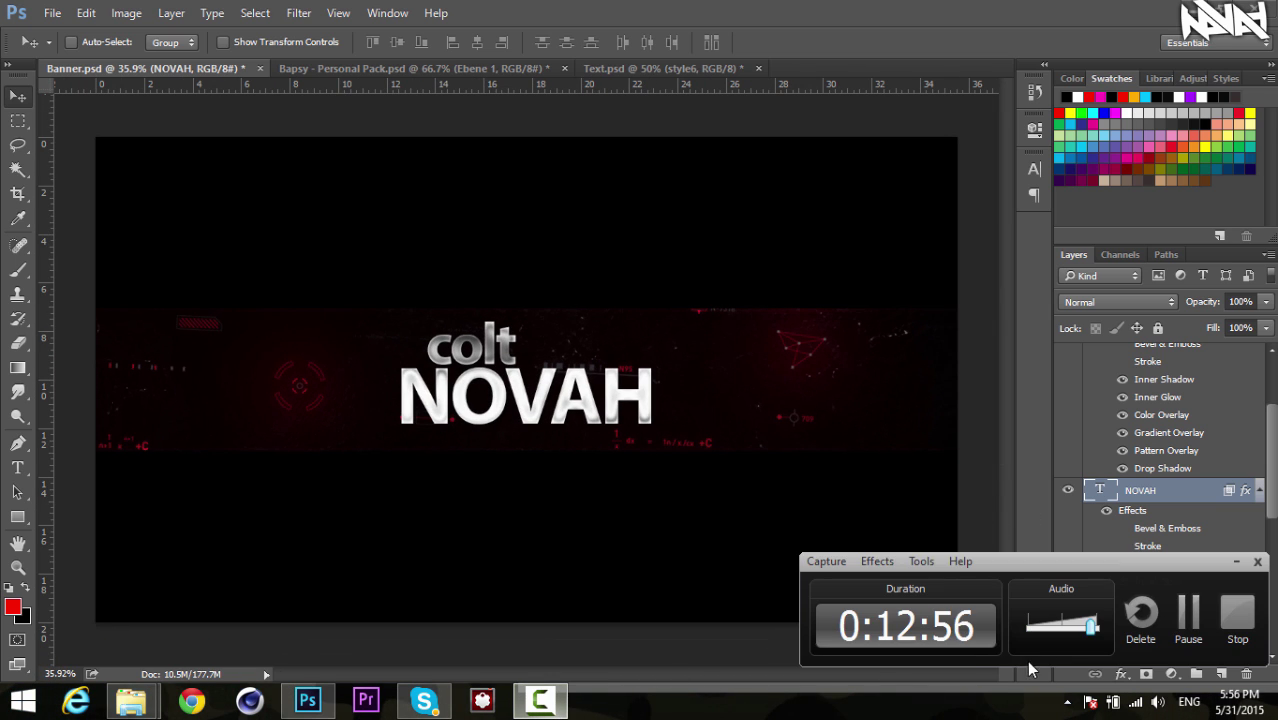
left_click(1188, 618)
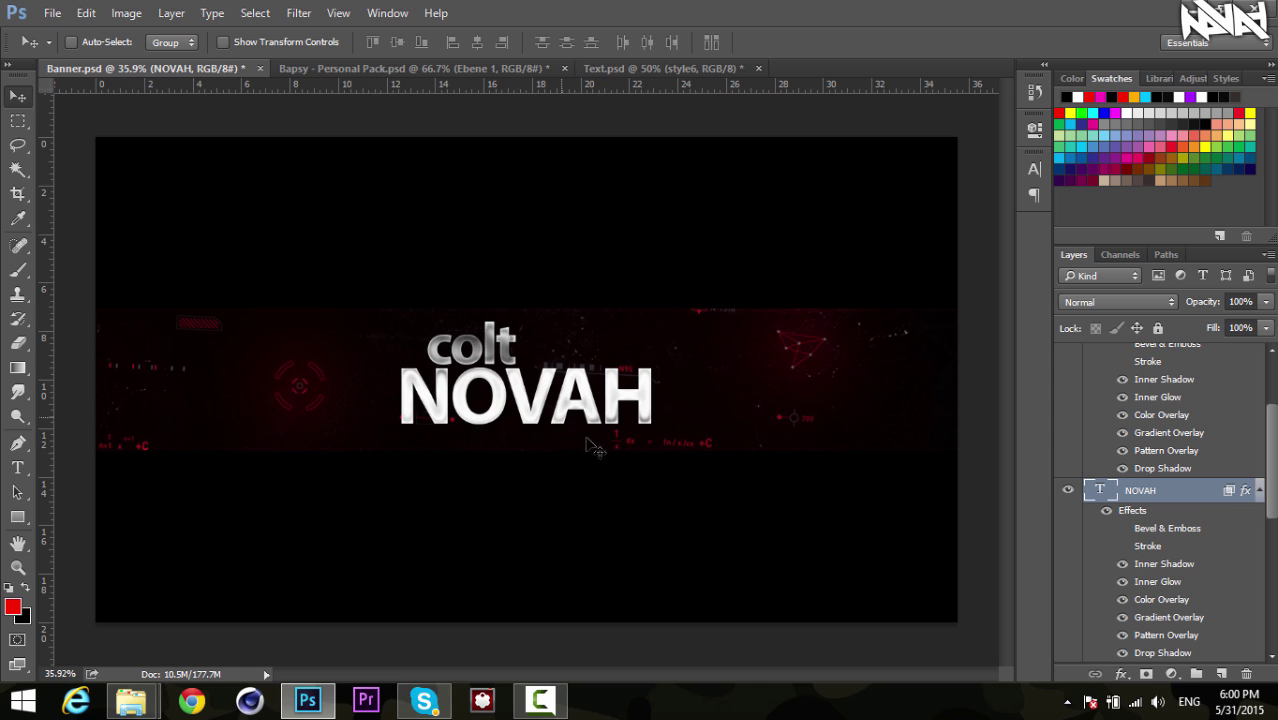
Set the Pattern Overlay opacity of the NOVAH layer to 61% and apply the style change
scroll(590, 446, "up", 2)
scroll(430, 390, "up", 2)
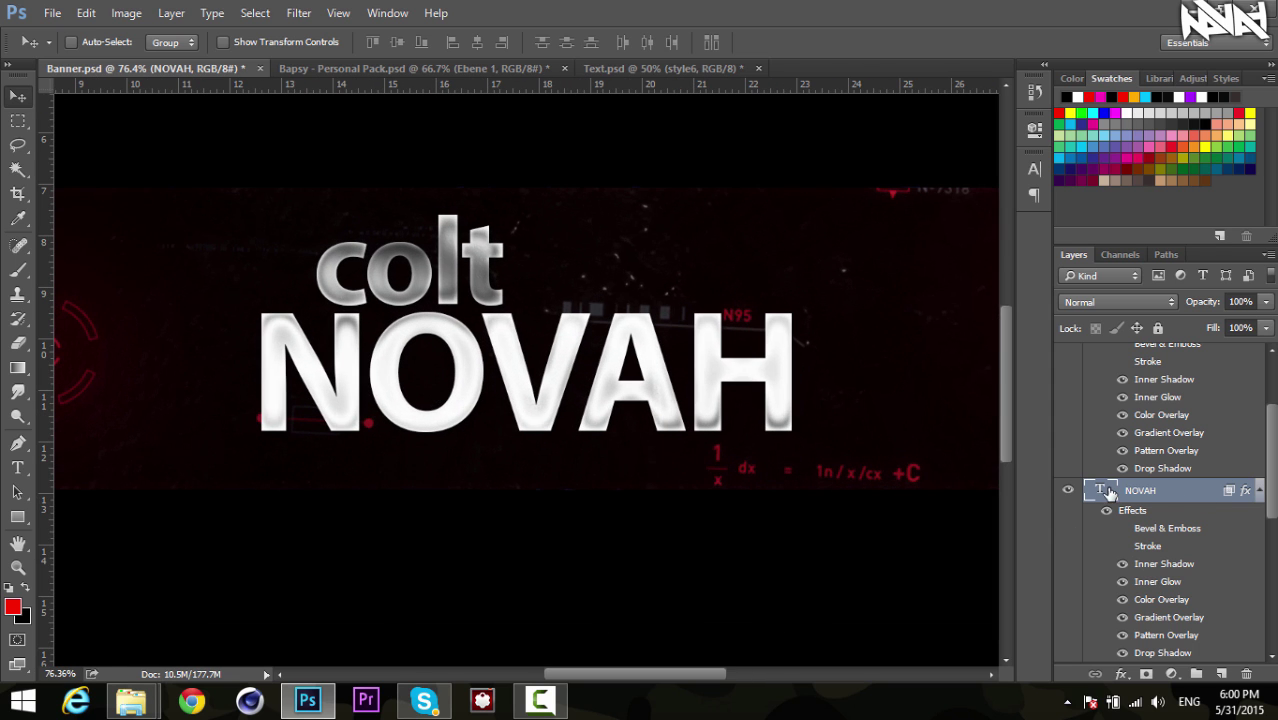
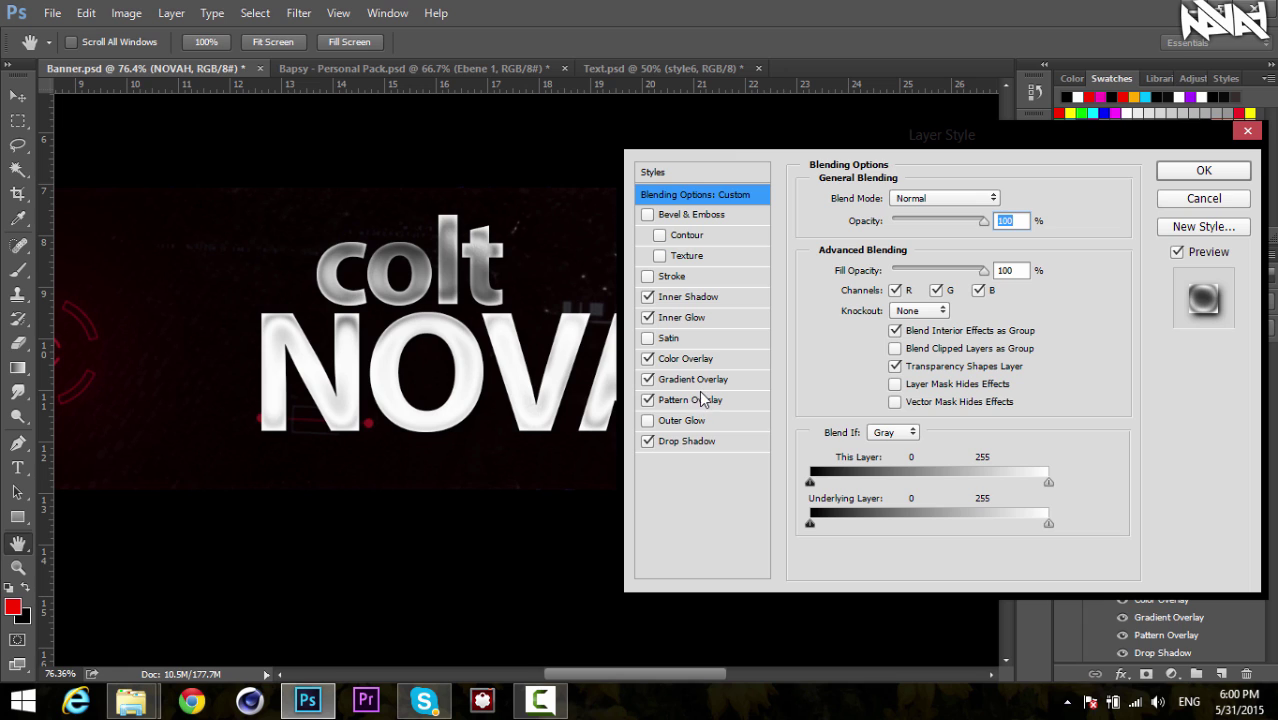
left_click_drag(927, 222, 937, 222)
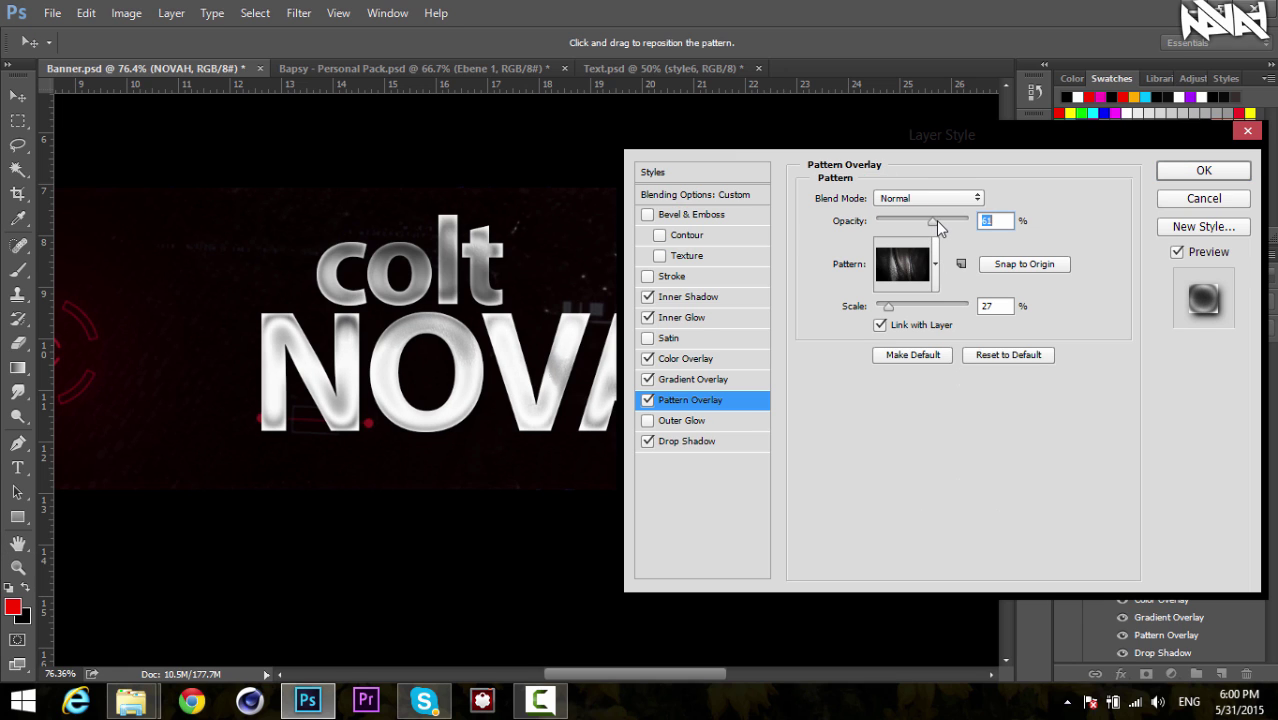
left_click(1204, 171)
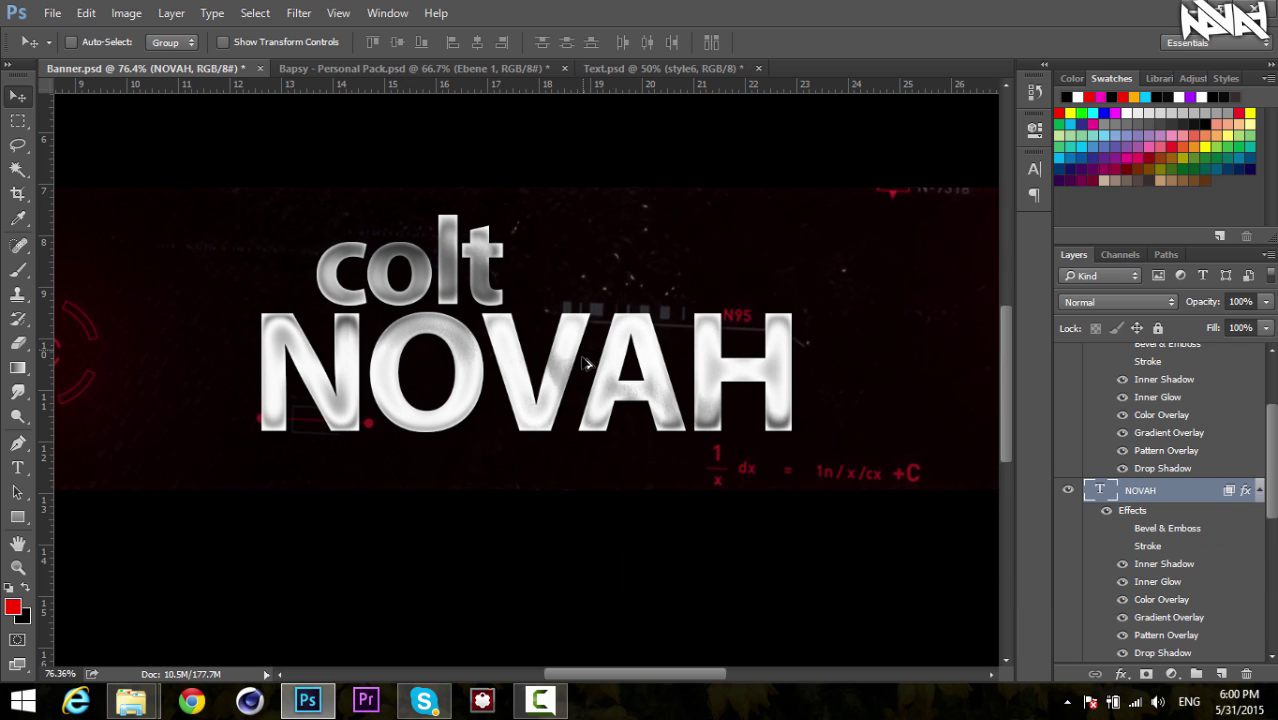
scroll(585, 363, "down", 5)
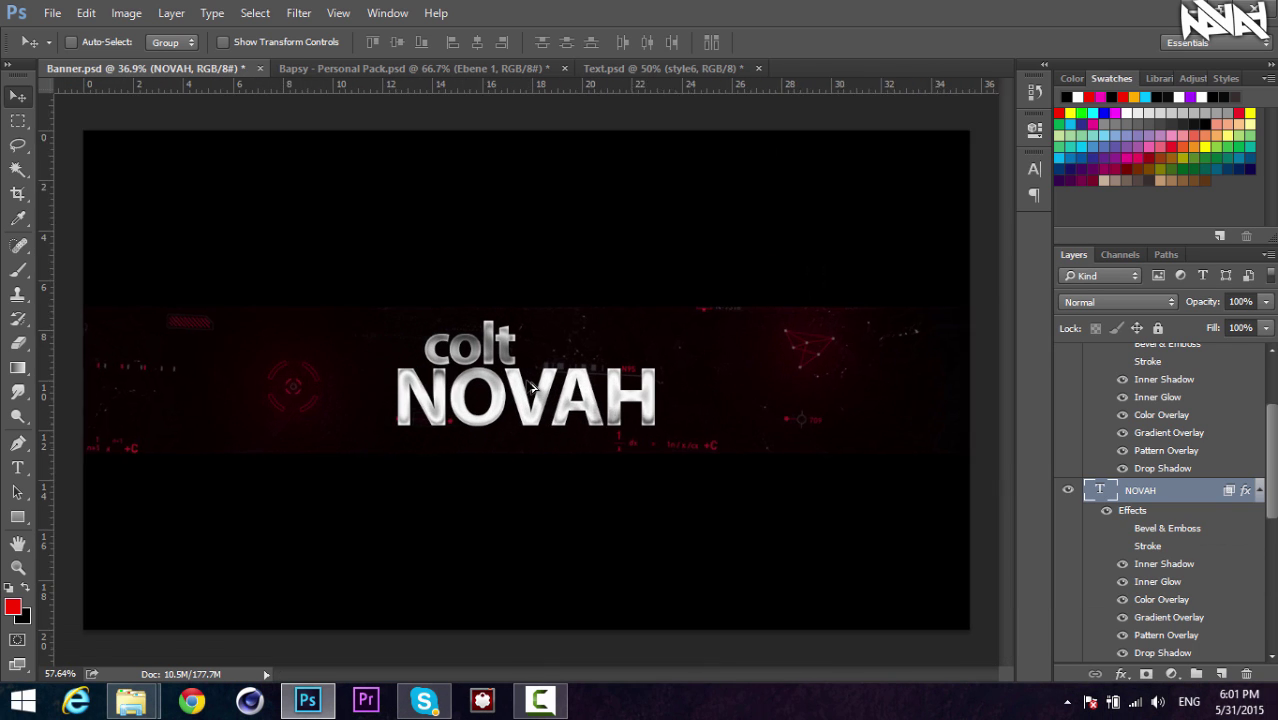
Add an Outer Glow to the NOVAH layer with Normal blend mode and black as its colour
scroll(532, 388, "up", 5)
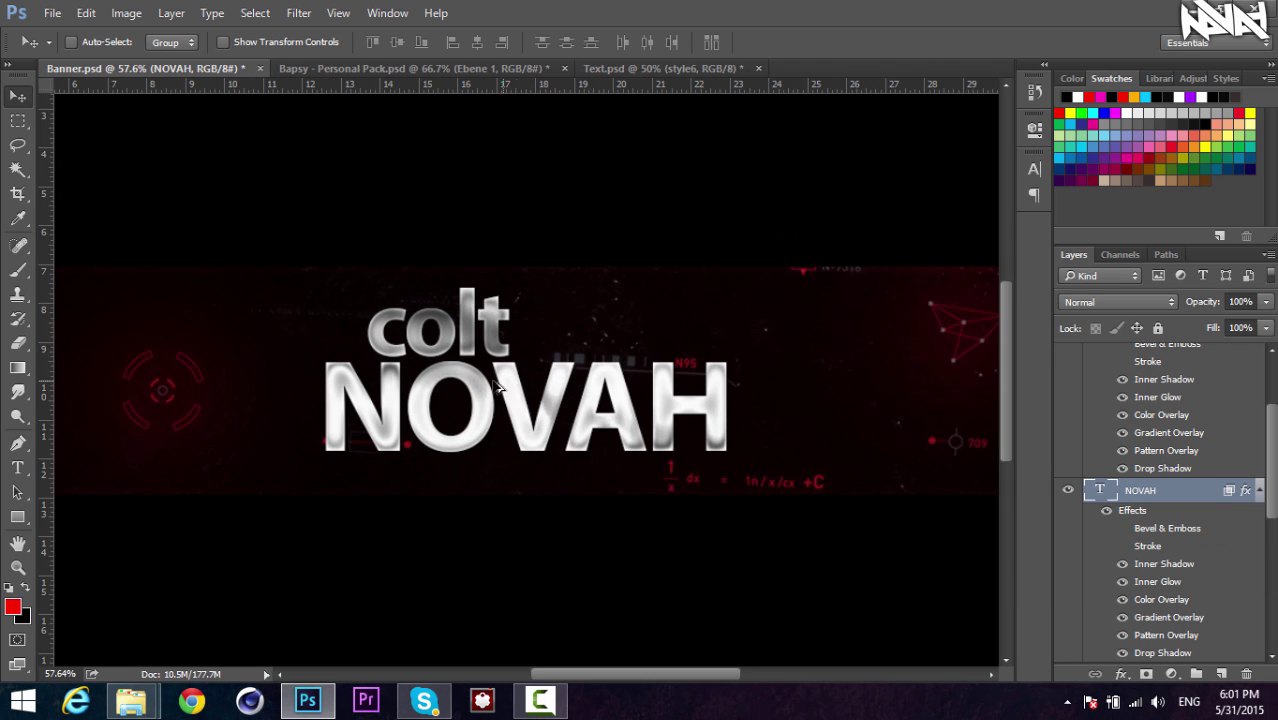
double_click(1177, 518)
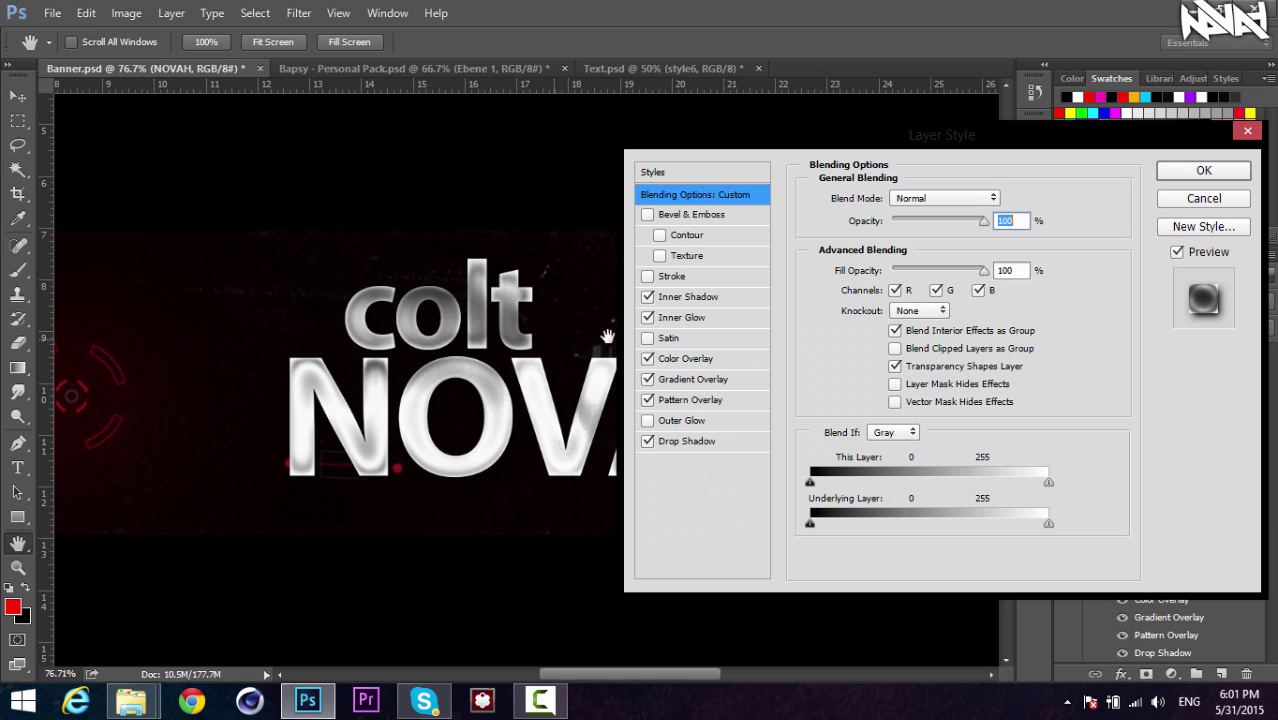
left_click(680, 420)
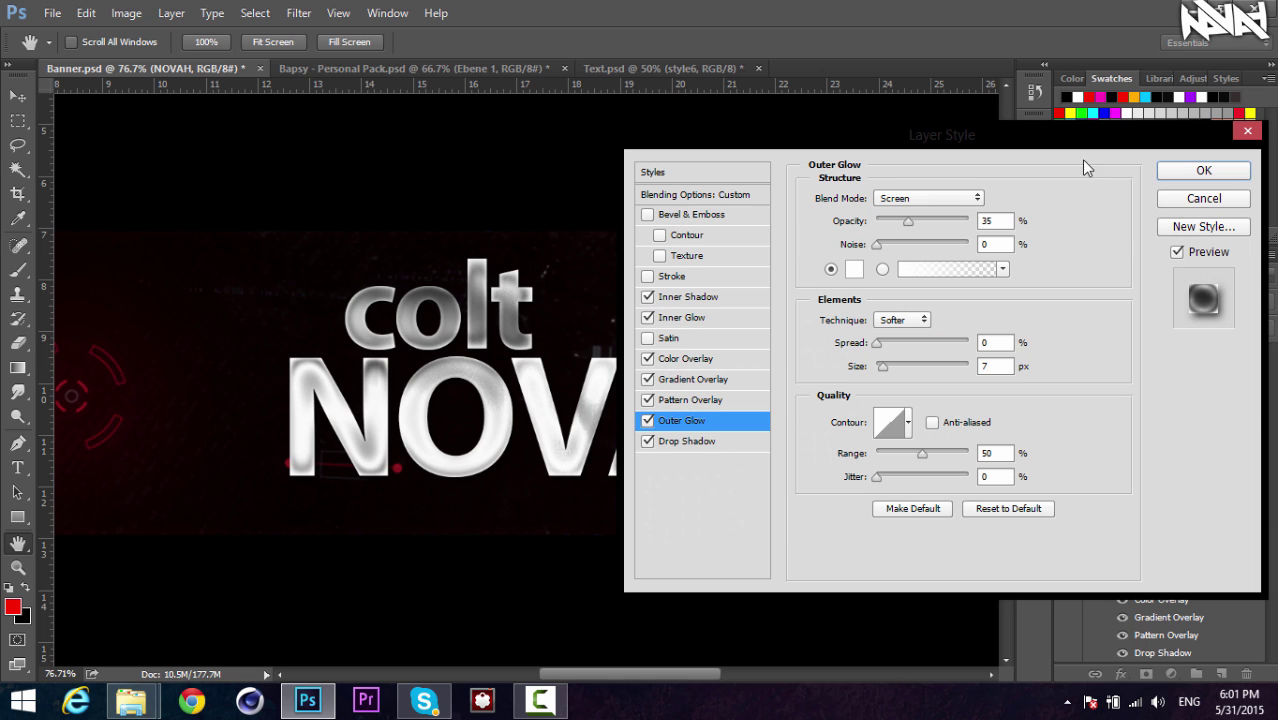
left_click(960, 198)
left_click(905, 200)
left_click(855, 269)
left_click_drag(690, 420, 597, 484)
left_click(1012, 232)
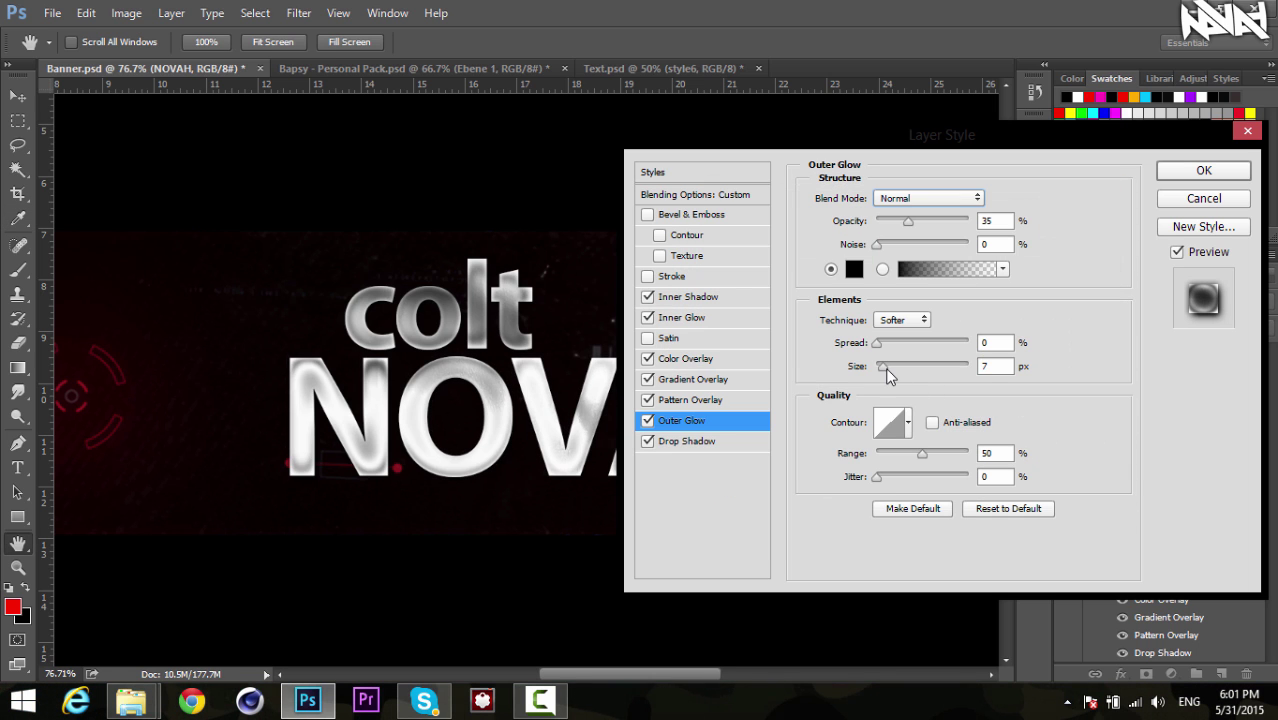
Set the NOVAH layer's Outer Glow to 54% opacity and 21 px size, and apply the layer style
mouse_move(880, 366)
left_mouse_down()
mouse_move(905, 372)
mouse_move(808, 378)
mouse_move(958, 370)
mouse_move(797, 362)
mouse_move(884, 370)
left_mouse_up()
left_click_drag(918, 223, 970, 221)
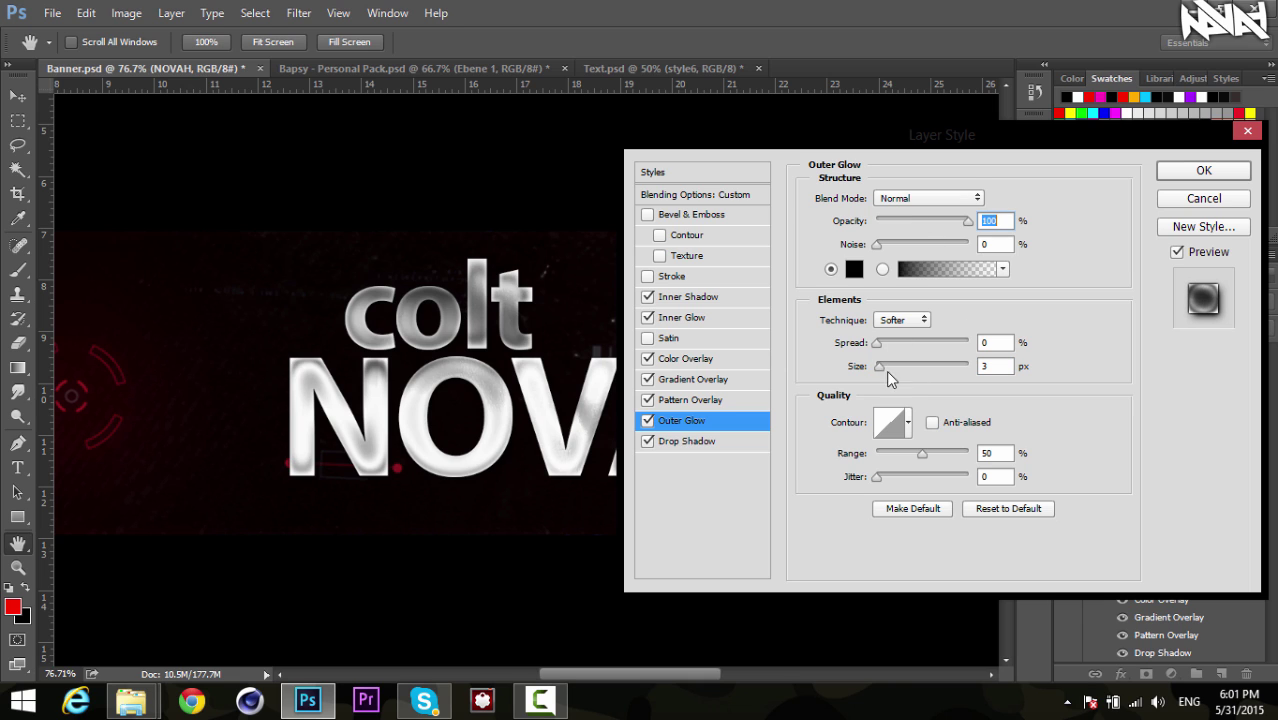
mouse_move(880, 372)
left_mouse_down()
mouse_move(924, 366)
mouse_move(856, 364)
mouse_move(890, 368)
left_mouse_up()
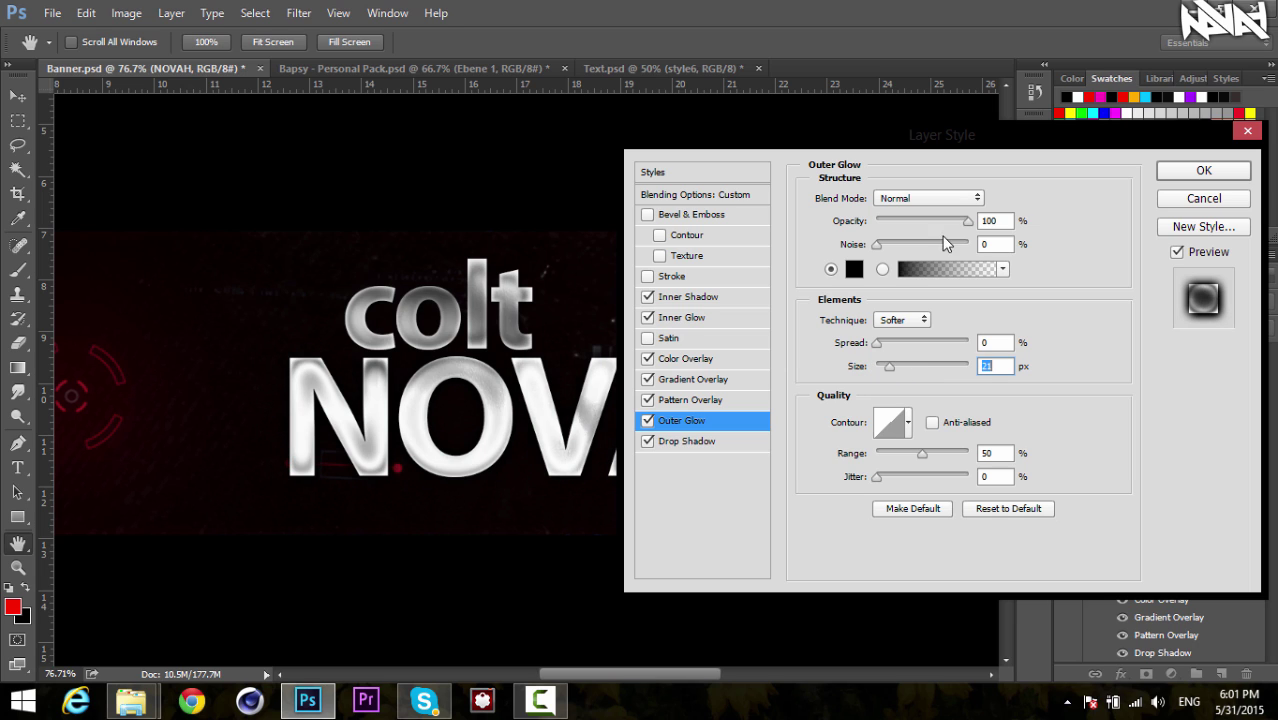
left_click_drag(967, 220, 925, 220)
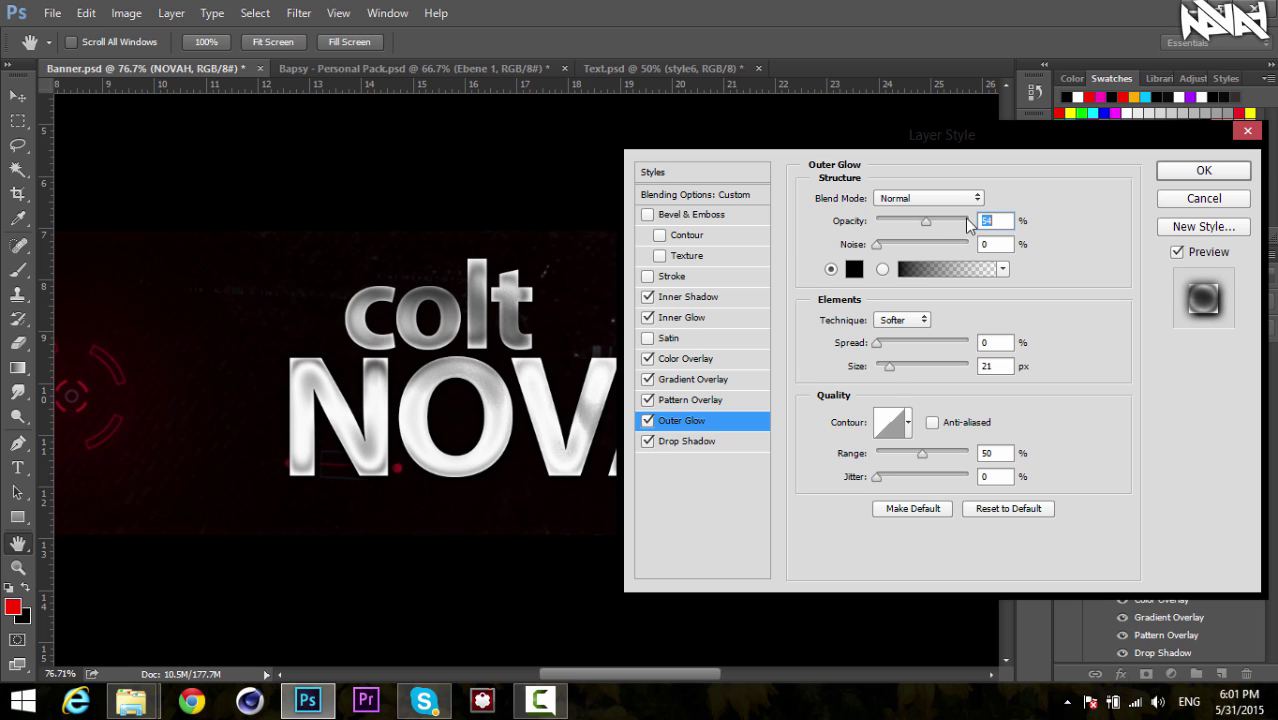
left_click(1204, 170)
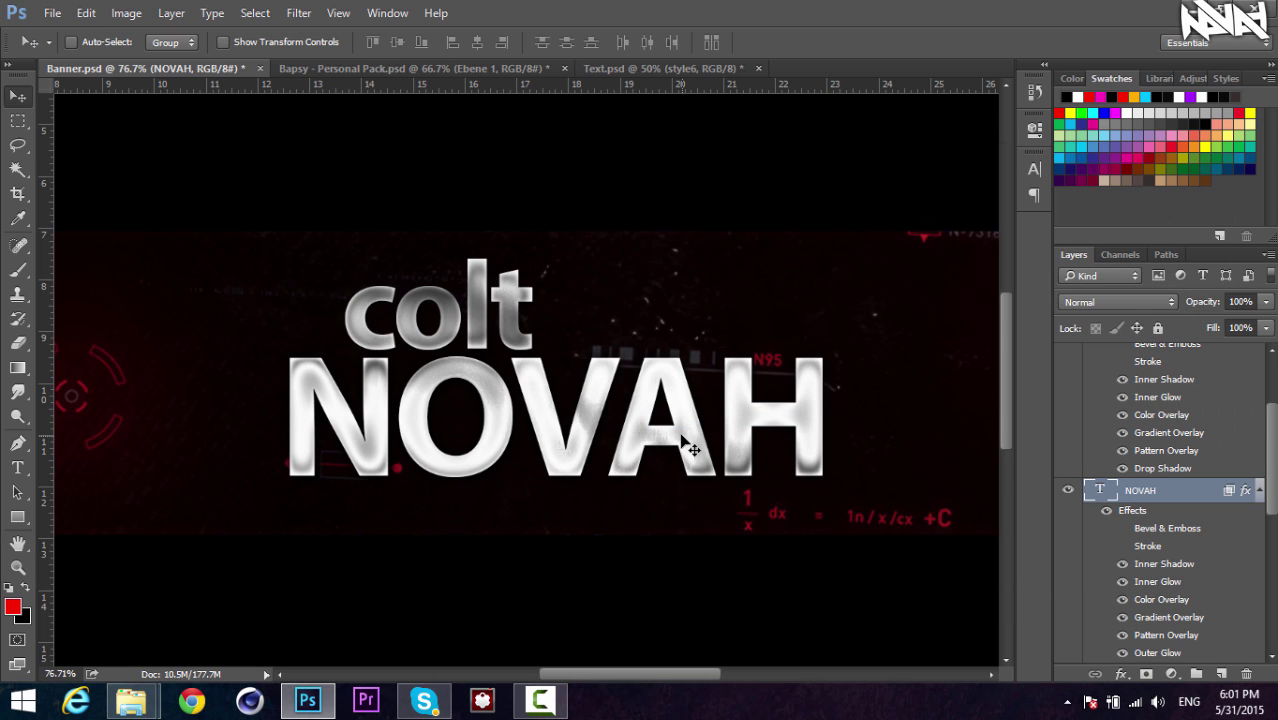
Copy the NOVAH layer style onto the colt text layer and collapse the effects lists of both layers
right_click(1192, 498)
left_click(1013, 631)
scroll(1270, 486, "up", 3)
right_click(1180, 426)
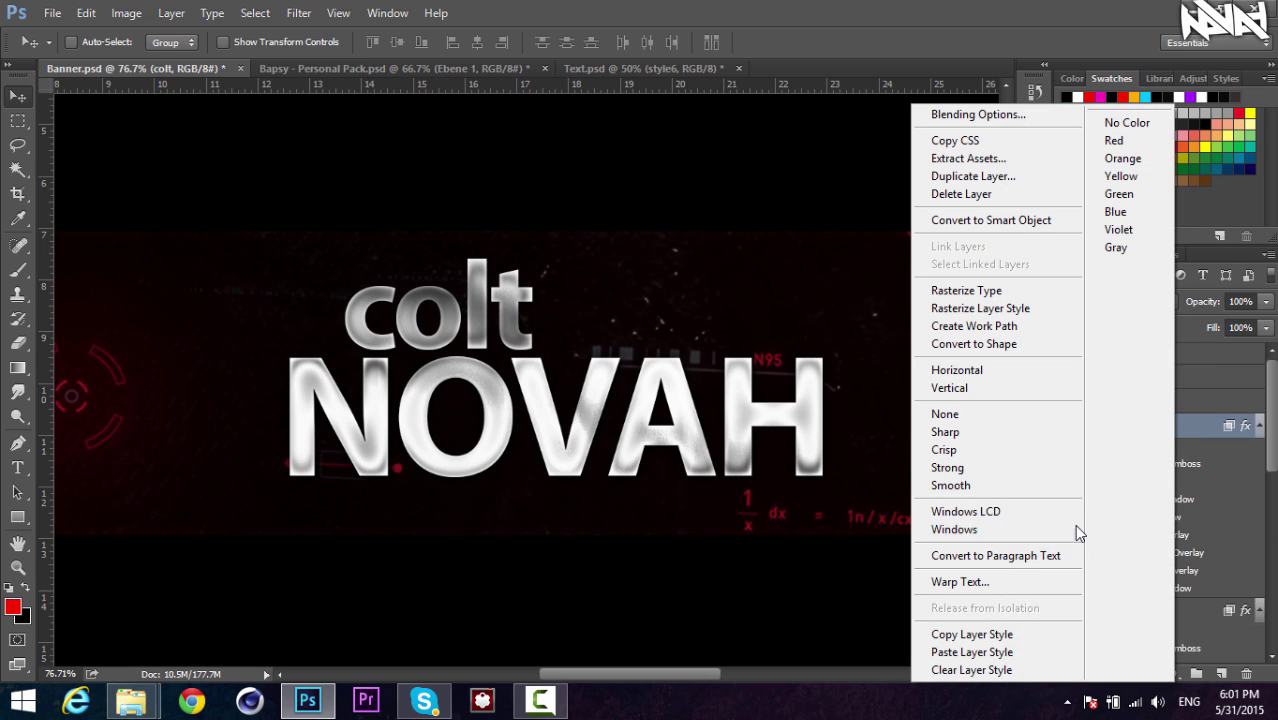
left_click(970, 652)
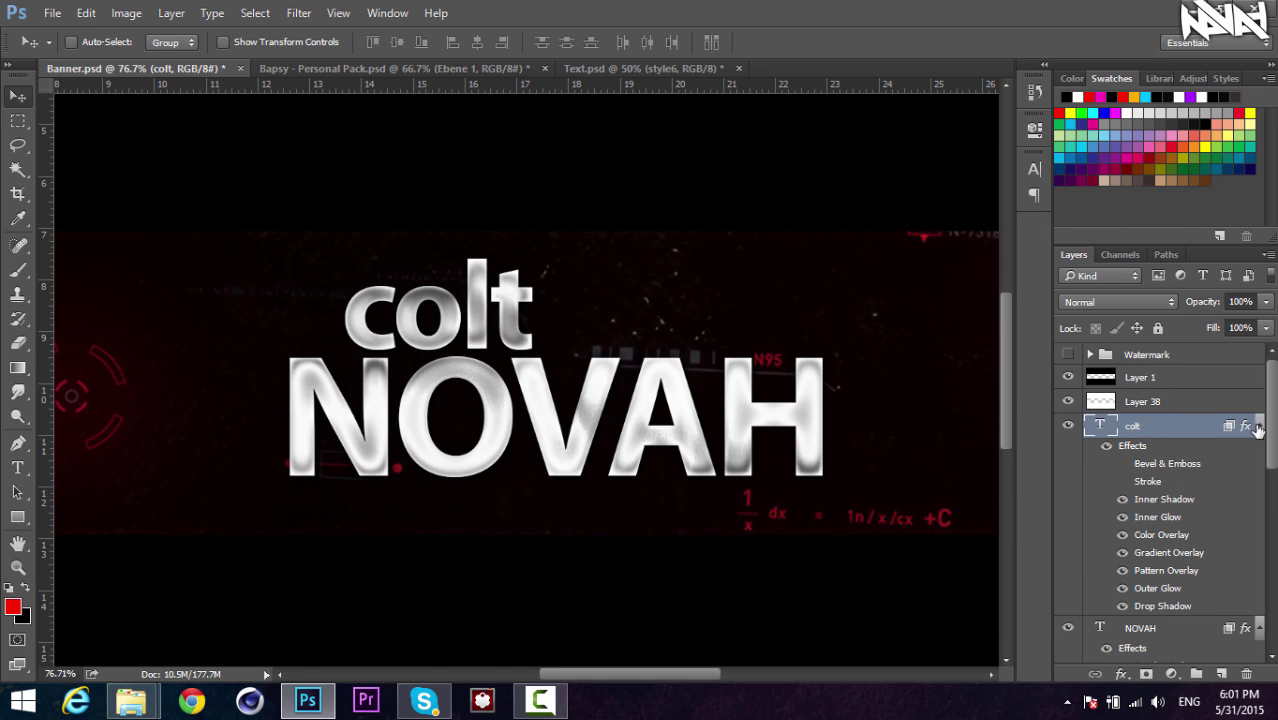
left_click(1259, 426)
left_click(1259, 450)
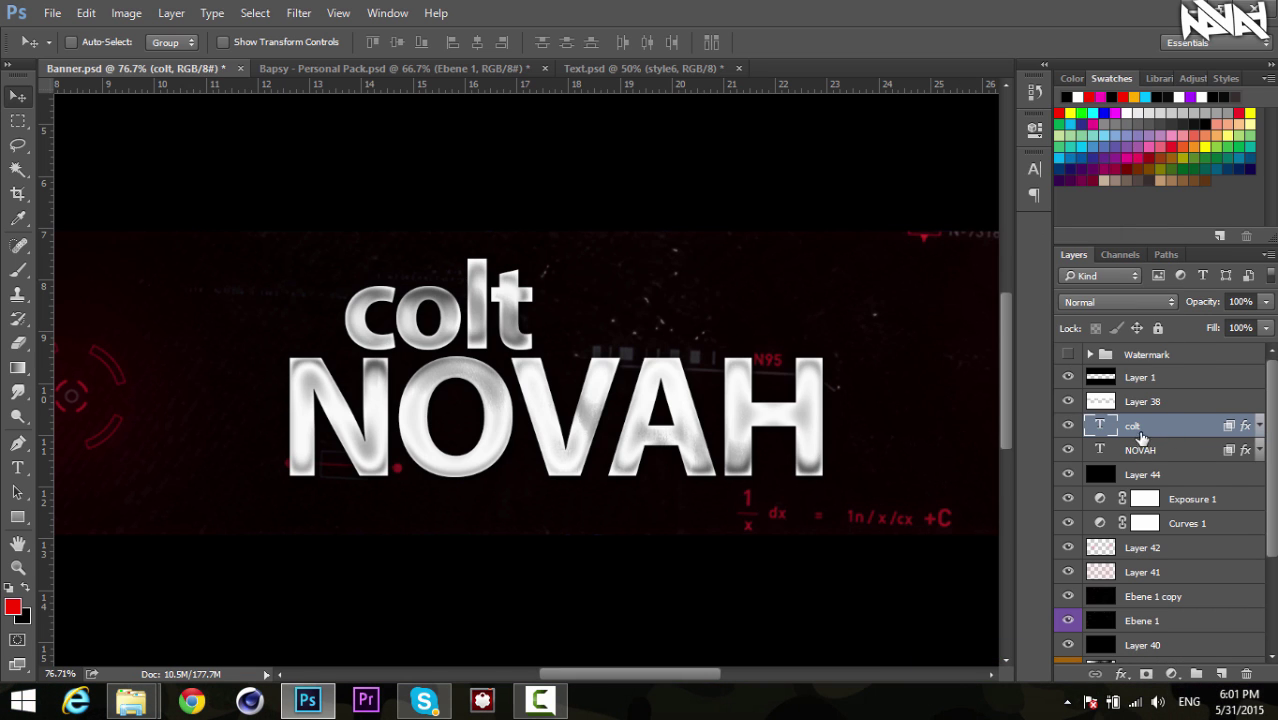
Change the colt layer's Color Overlay colour to red, ff0000
double_click(1140, 436)
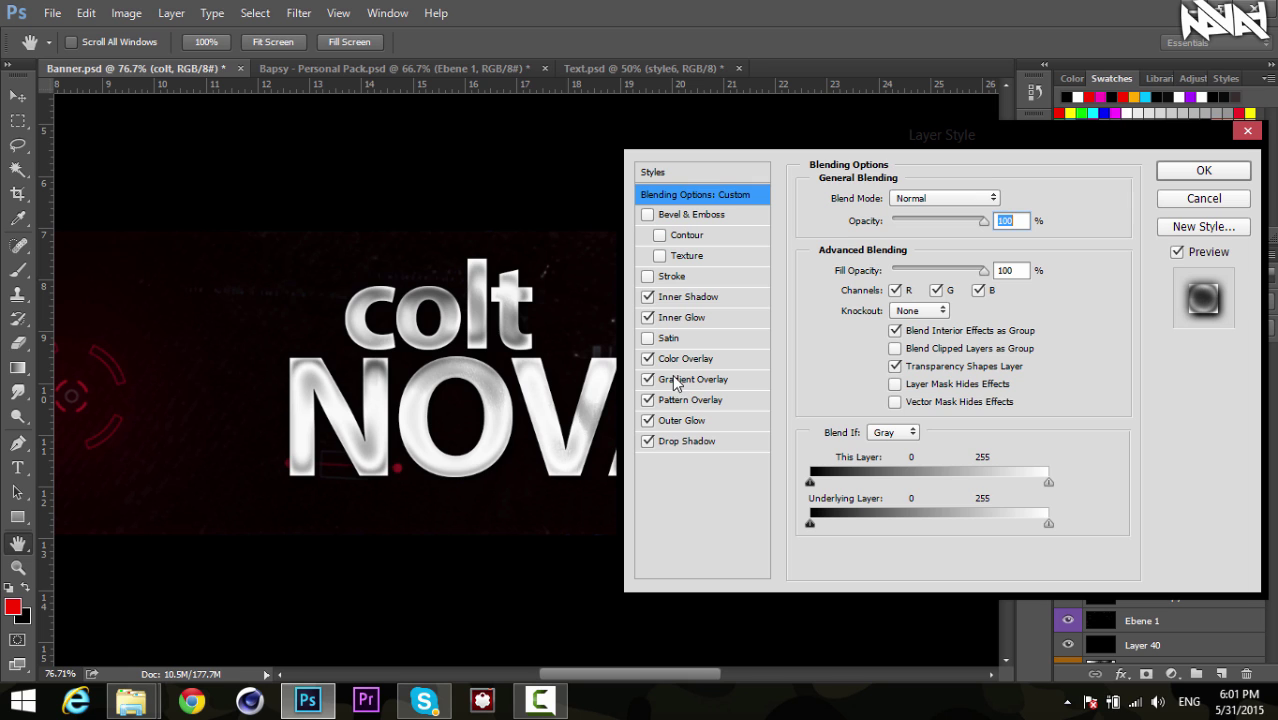
left_click(673, 358)
left_click(1003, 200)
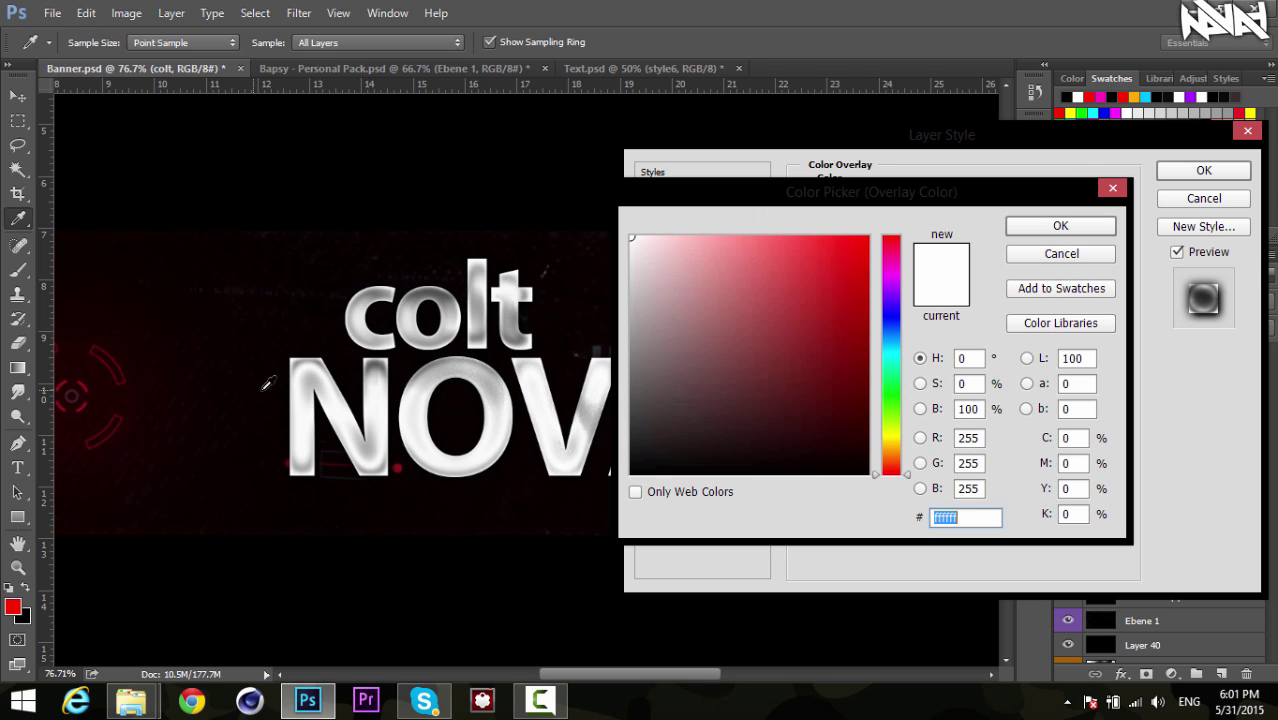
type("ff0000")
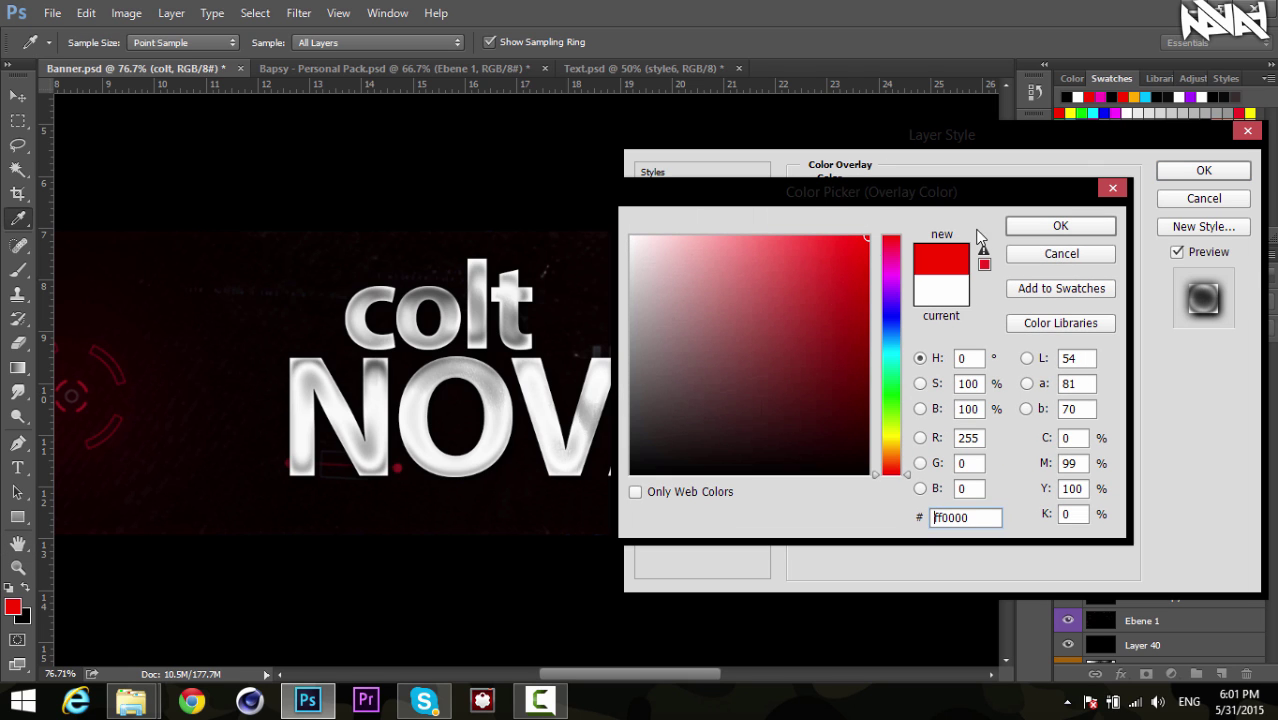
left_click(1040, 226)
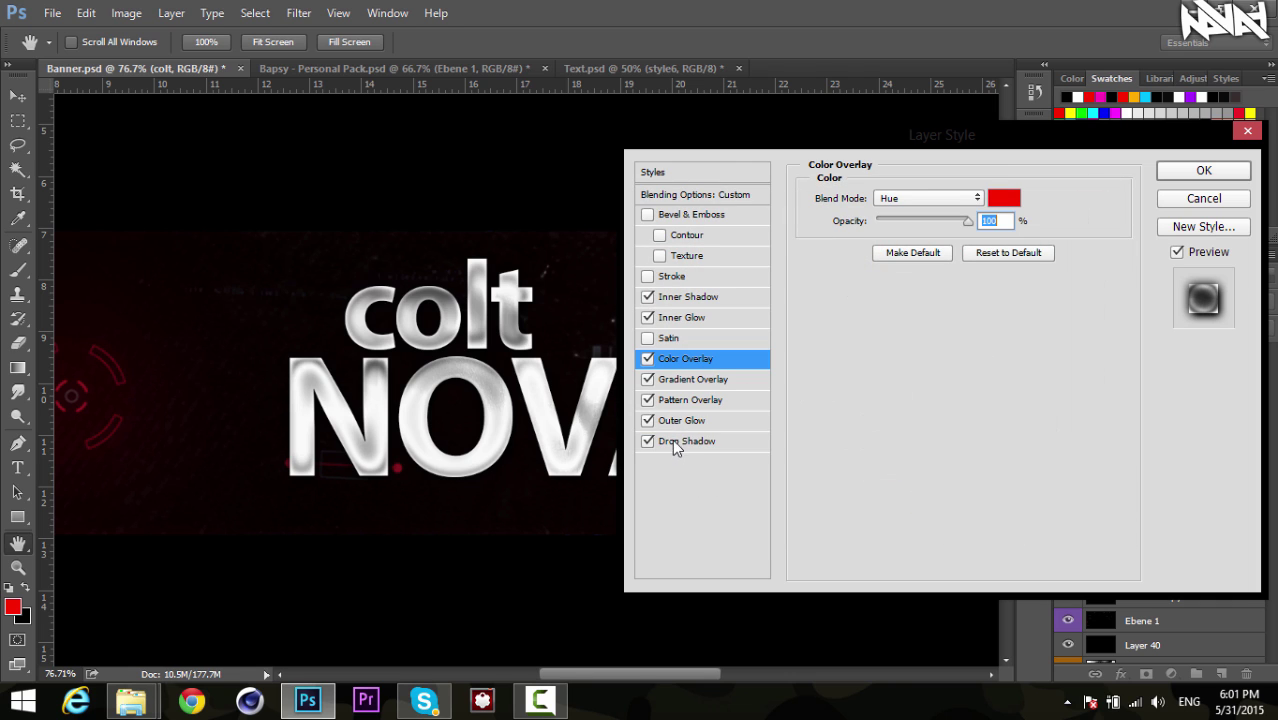
Switch the colt layer's Pattern Overlay and Gradient Overlay off and back on to compare their effect on the text
left_click(649, 402)
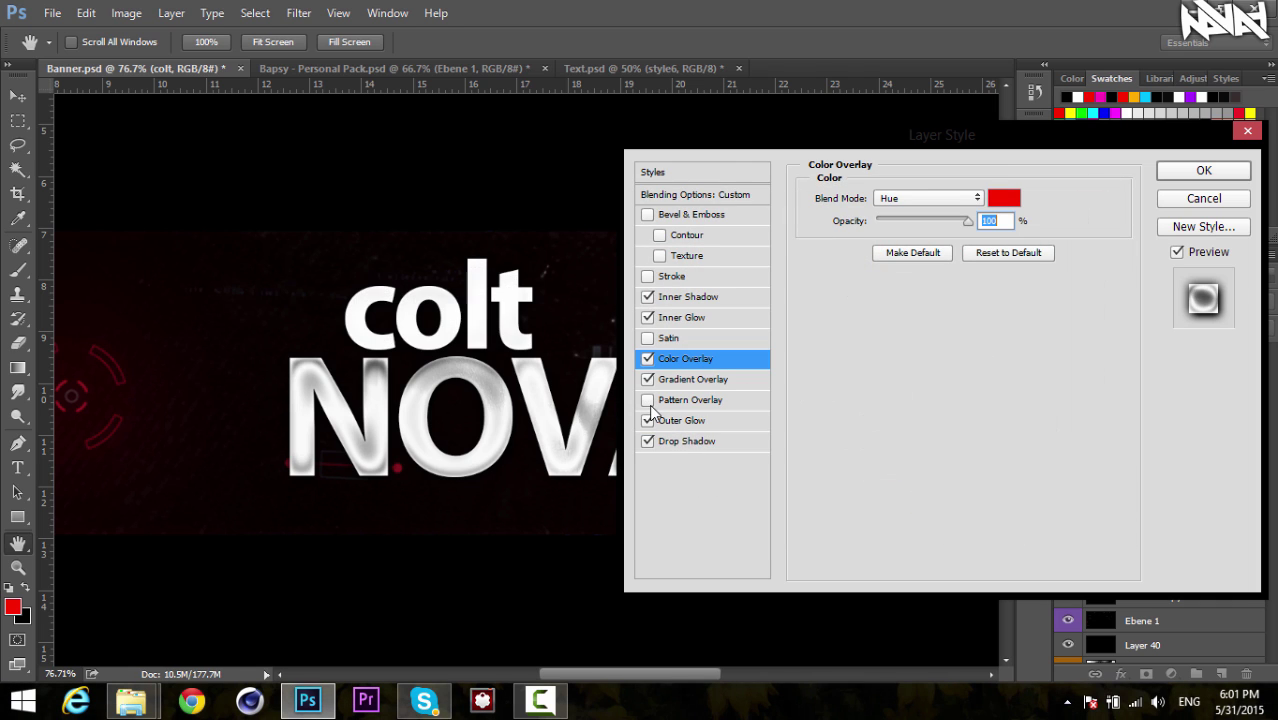
left_click(649, 402)
left_click(649, 381)
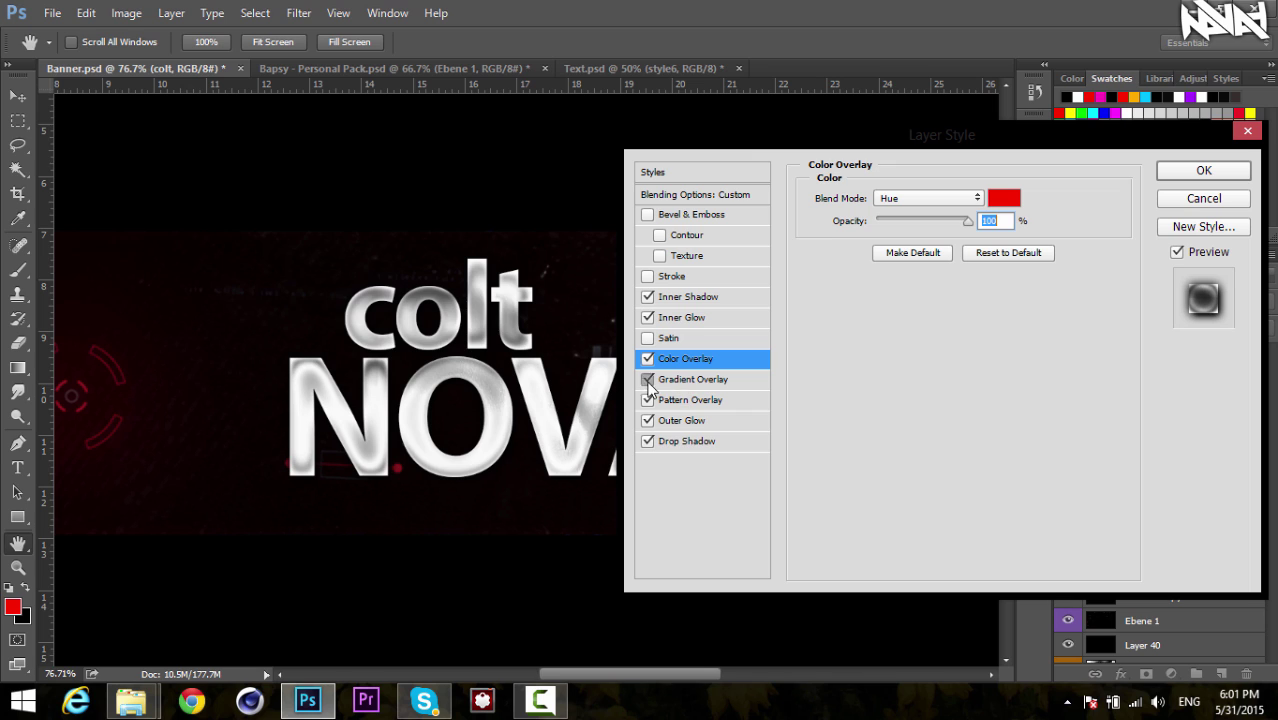
left_click(649, 401)
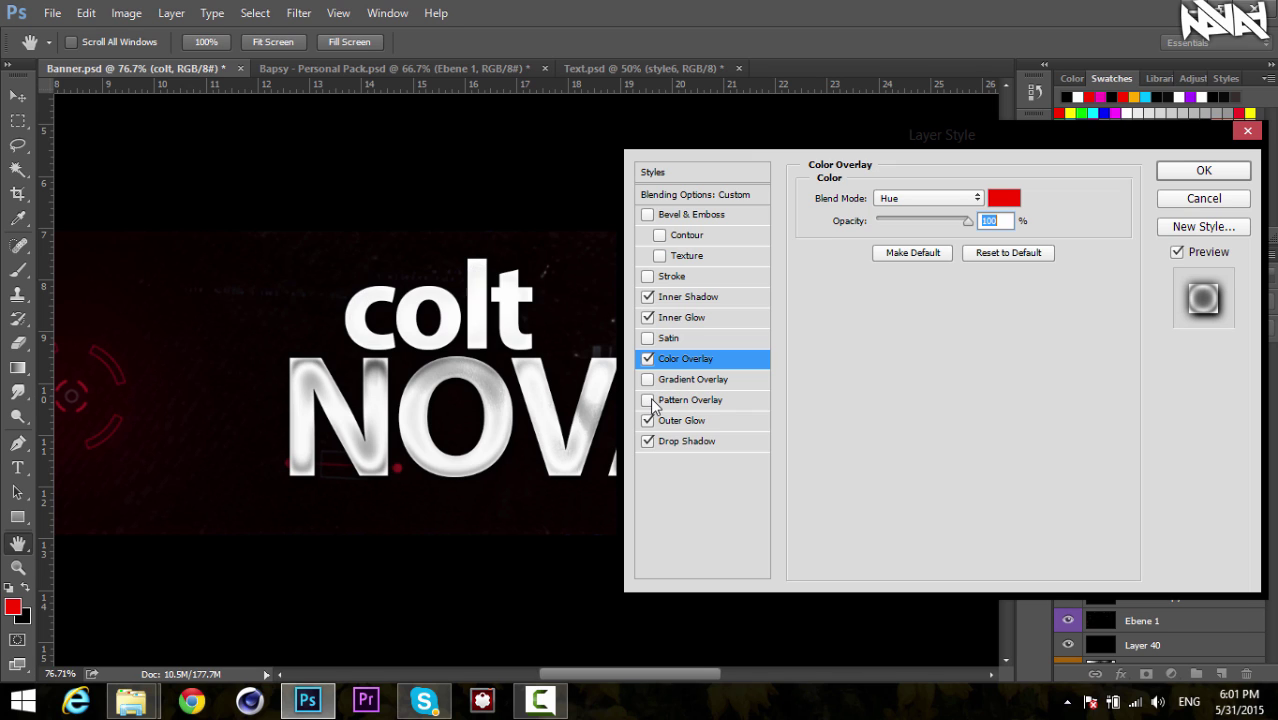
left_click(648, 401)
left_click(648, 380)
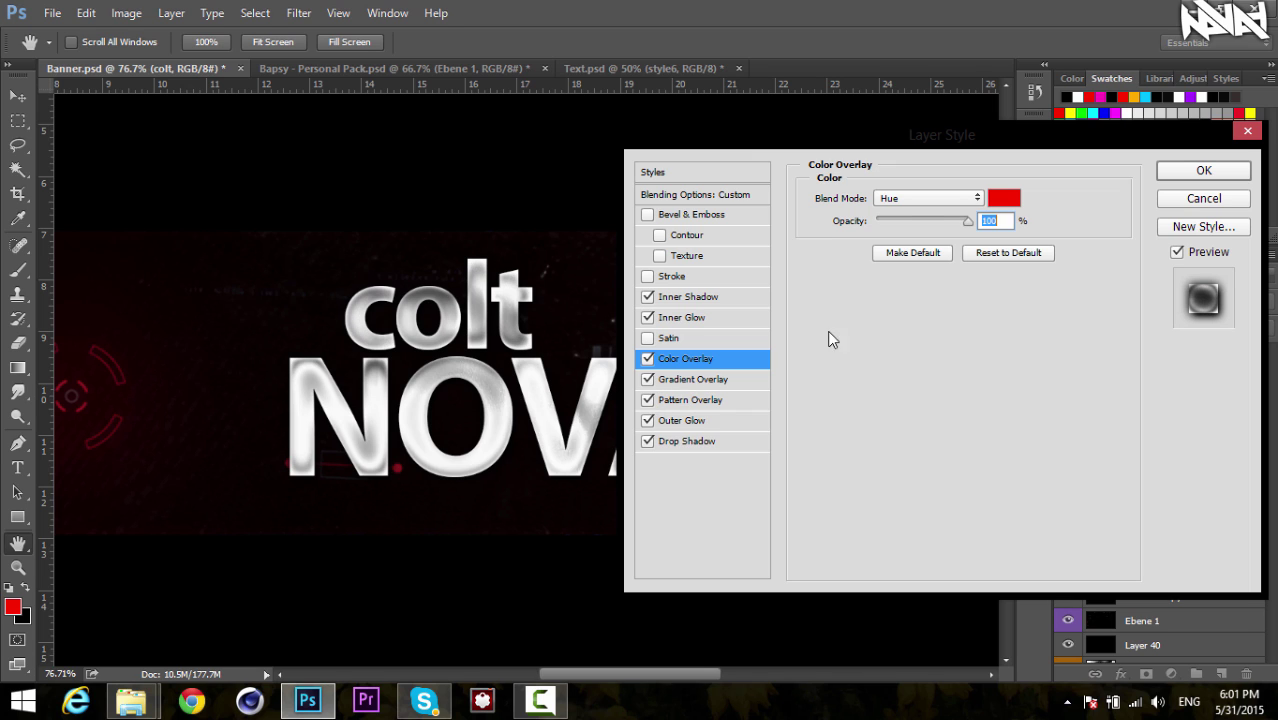
Set the colt layer's Color Overlay to Normal blend mode with 88% opacity
left_click(903, 198)
left_click(893, 208)
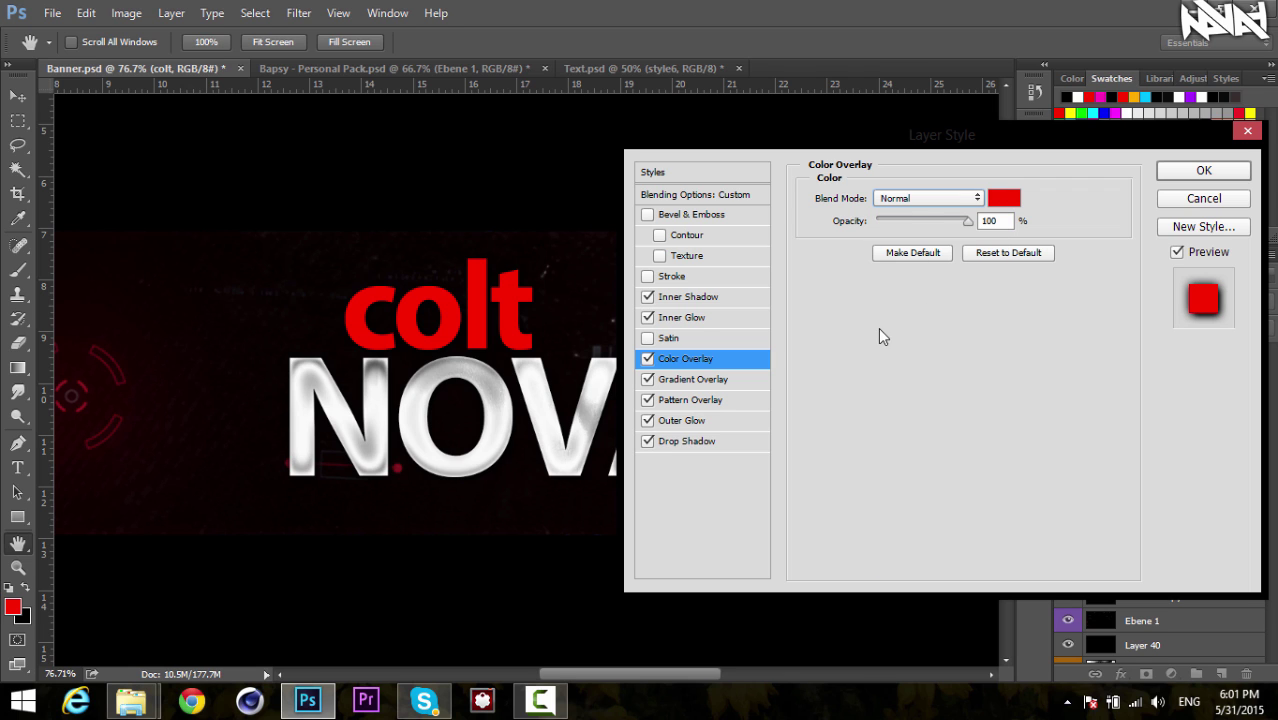
left_click_drag(934, 220, 948, 221)
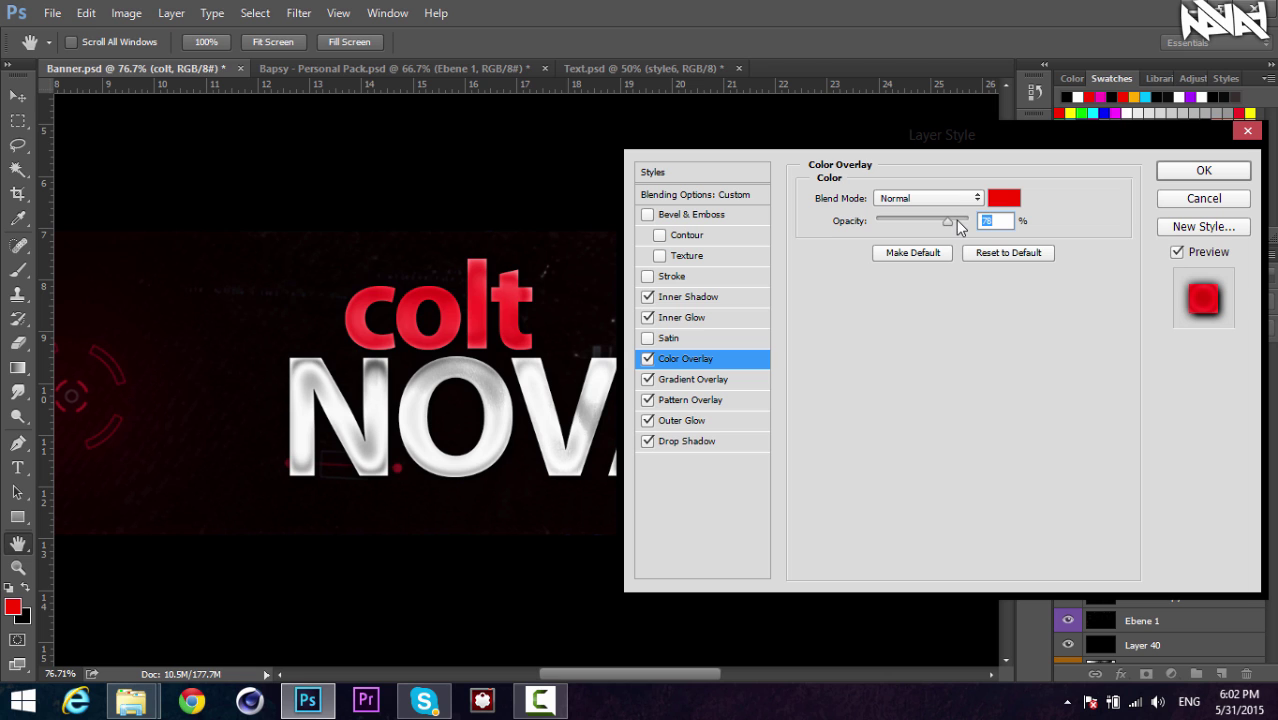
left_click(956, 220)
Set the colt layer's Color Overlay colour to dark grey, 3e3e3e, and apply the layer style
left_click(1004, 198)
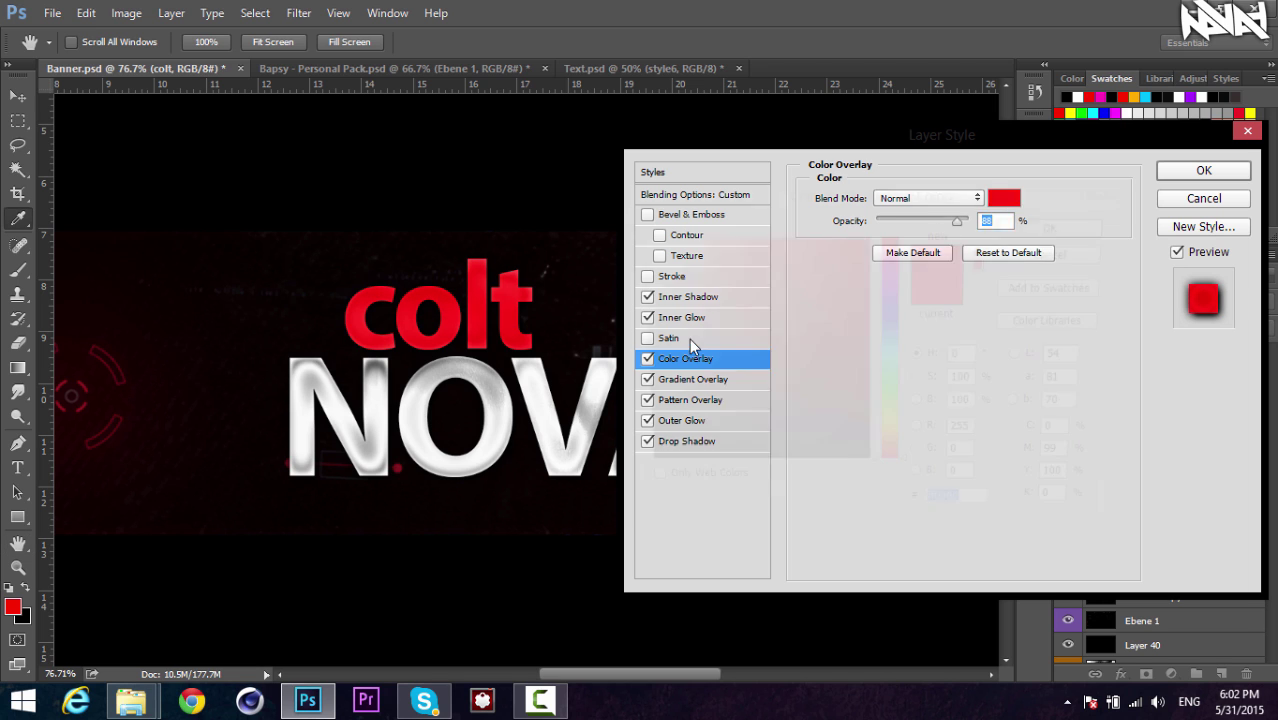
left_click(621, 336)
mouse_move(644, 354)
left_mouse_down()
mouse_move(617, 438)
mouse_move(648, 414)
left_mouse_up()
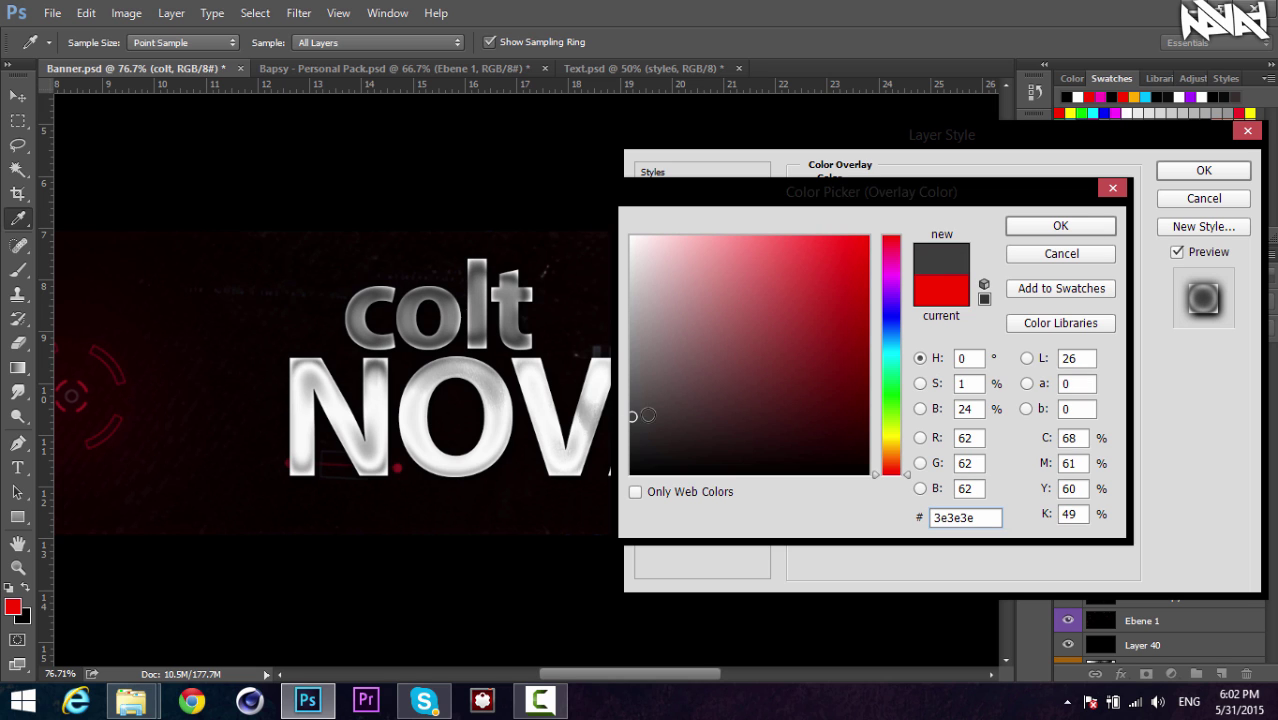
left_click(1087, 220)
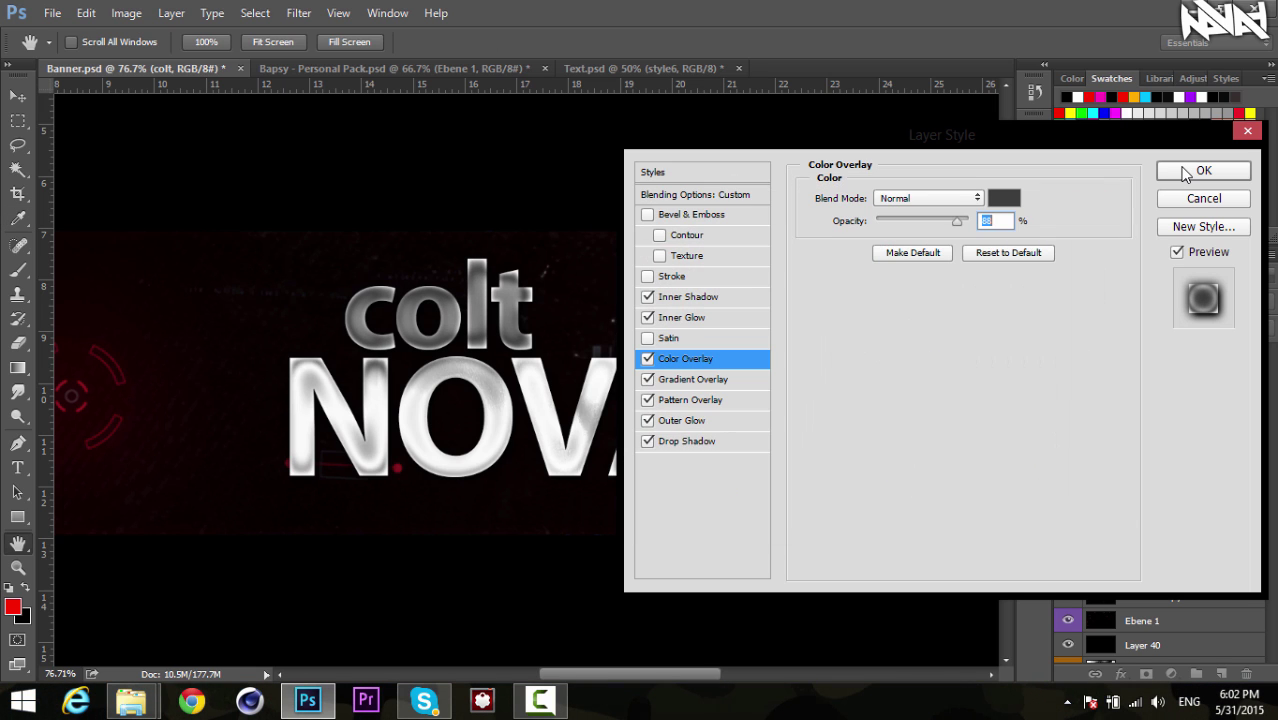
left_click(1186, 174)
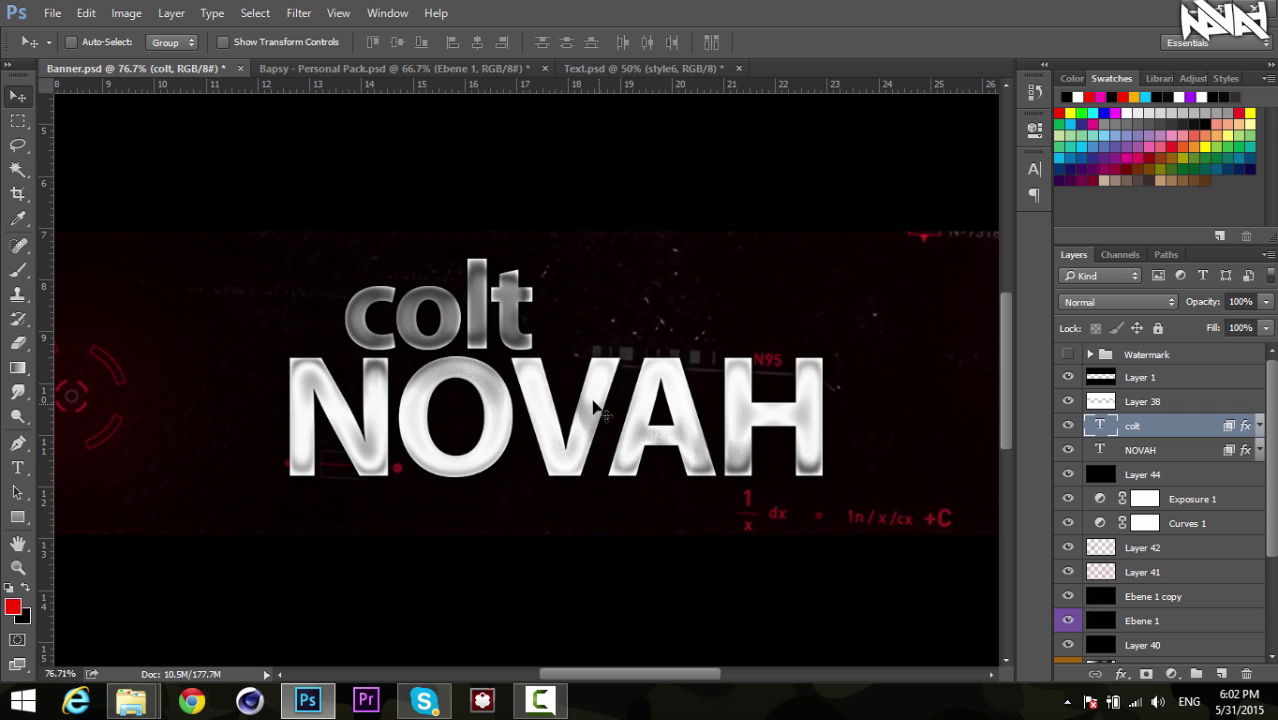
Inspect the colt and NOVAH lettering within the banner and close up, leaving only the colt layer selected
scroll(598, 410, "down", 4)
scroll(555, 405, "up", 3)
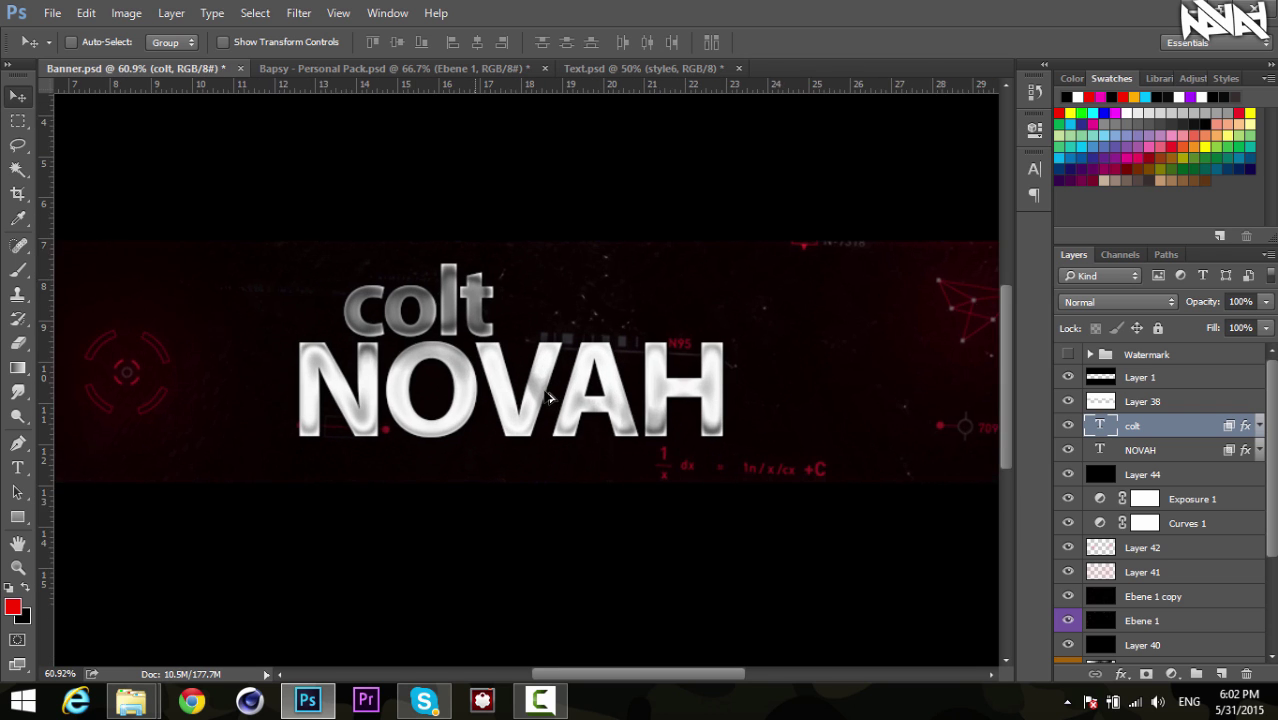
scroll(552, 400, "up", 2)
left_click(1170, 452, "shift")
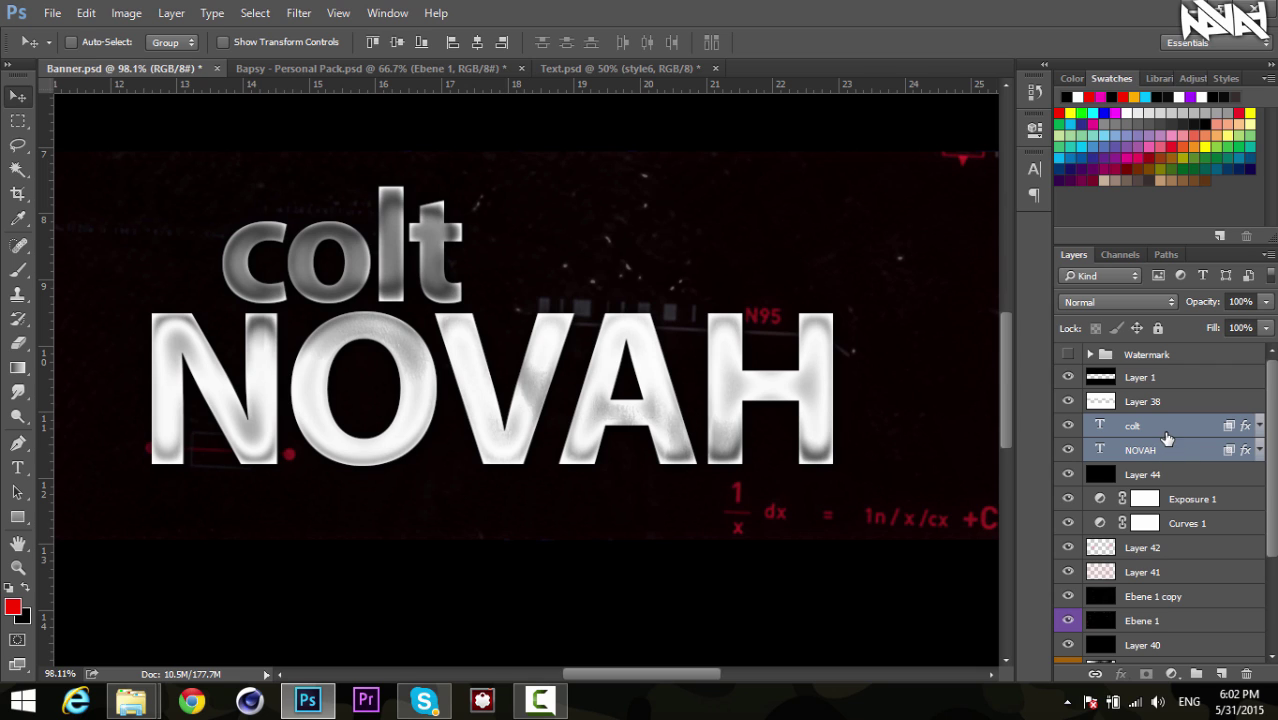
left_click(1162, 452, "ctrl")
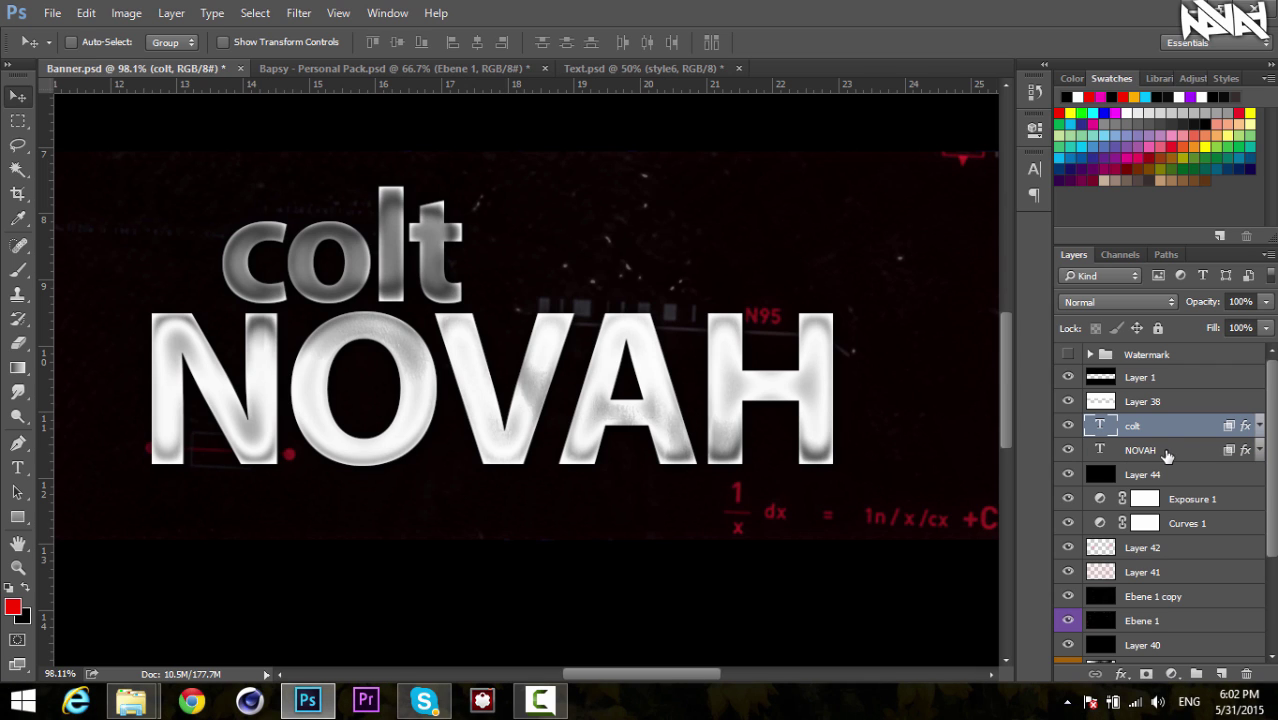
Duplicate the colt and NOVAH text layers together and place both copies beneath the original text layers
left_click(1166, 455, "shift")
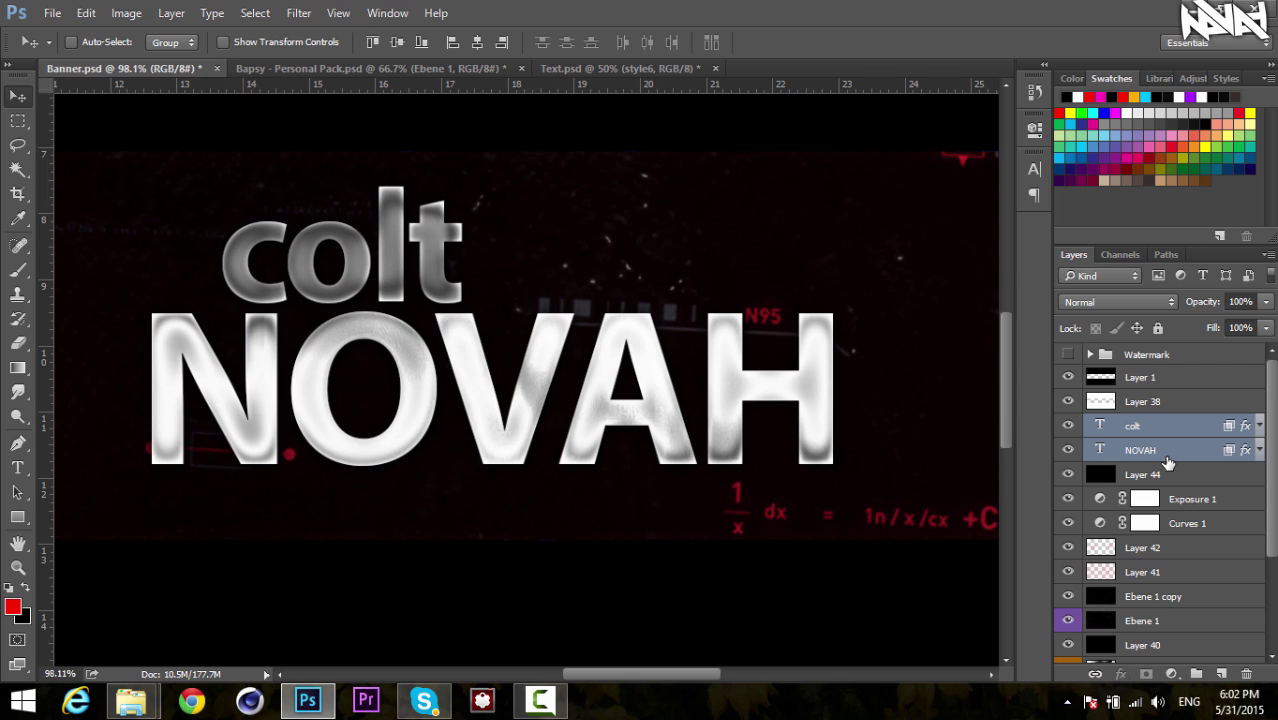
key("ctrl+j")
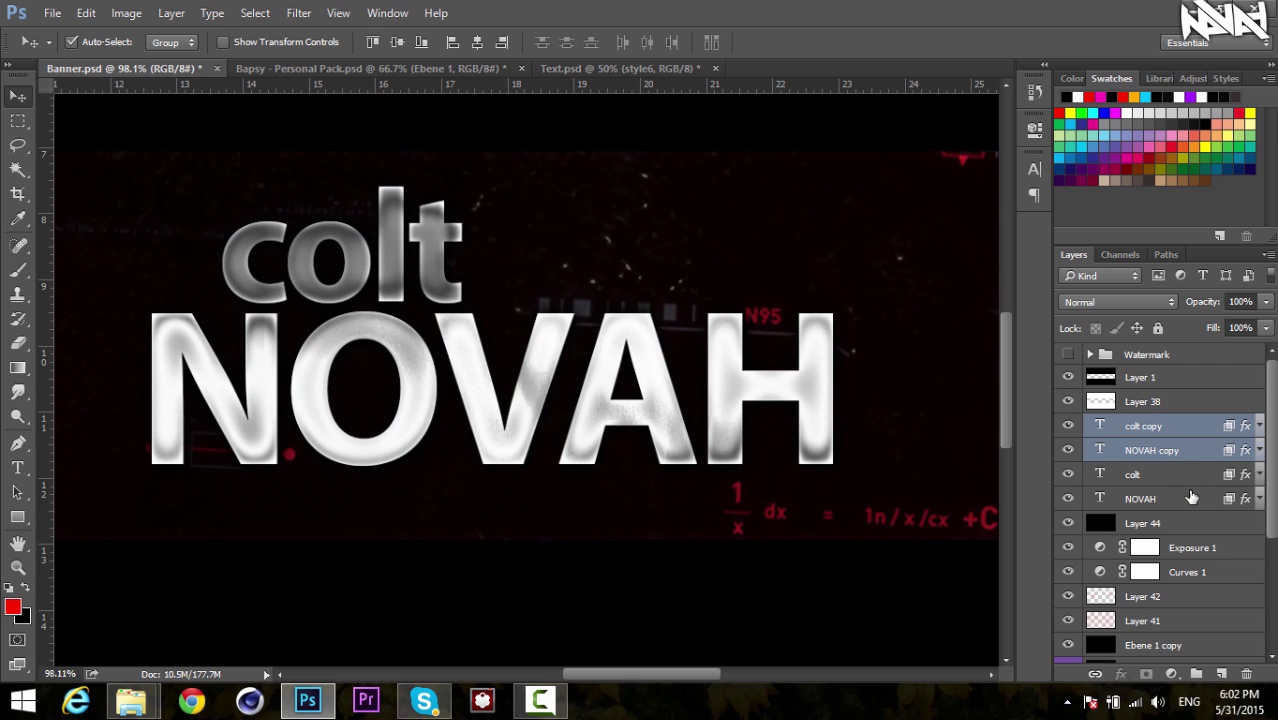
key("ctrl+bracketleft")
key("ctrl+bracketleft")
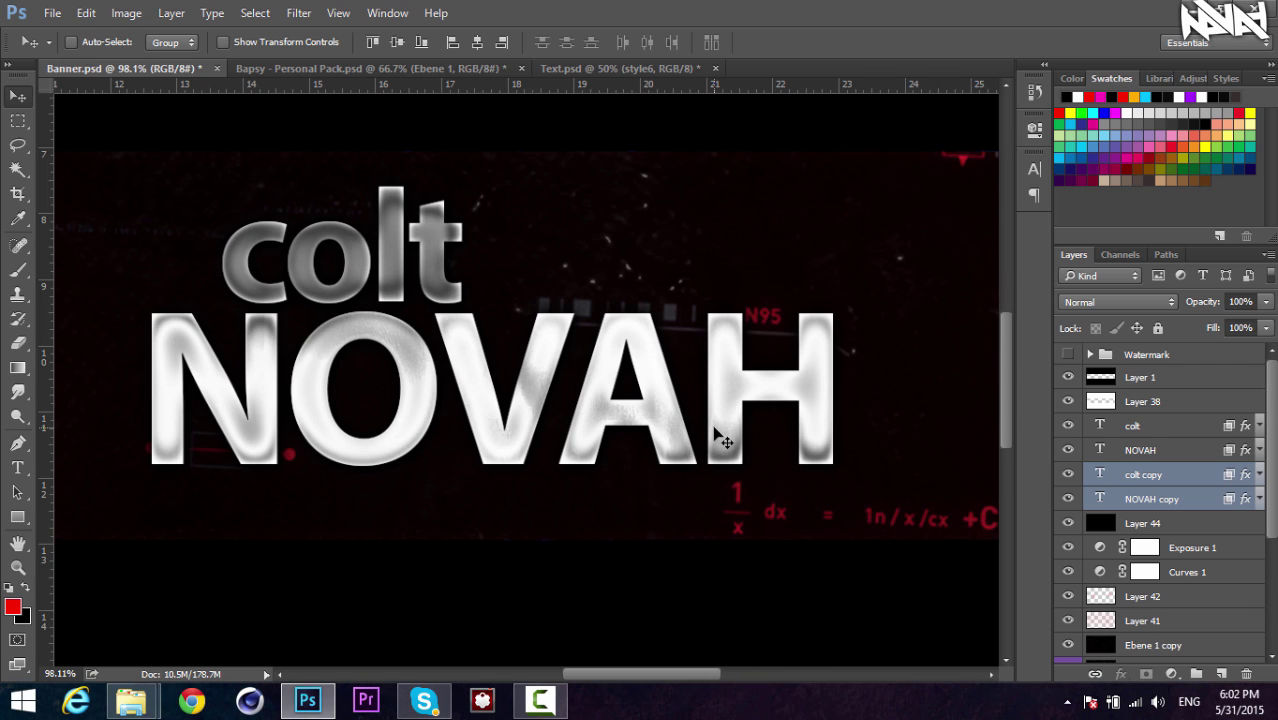
Nudge the colt copy and NOVAH copy layers straight down to form an extruded lower edge under the lettering
key("Down")
key("Down")
key("Down")
key("Down")
key("Down")
key("Down")
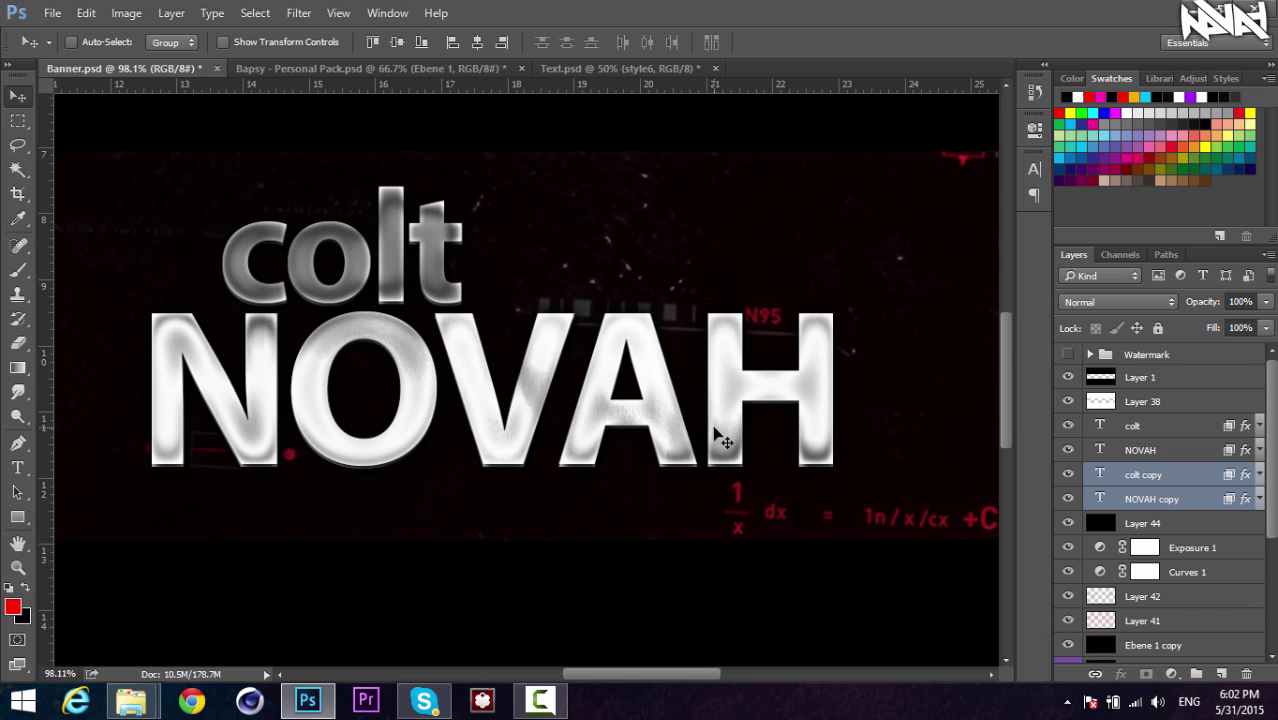
key("Down")
key("Down")
key("Down")
key("Down")
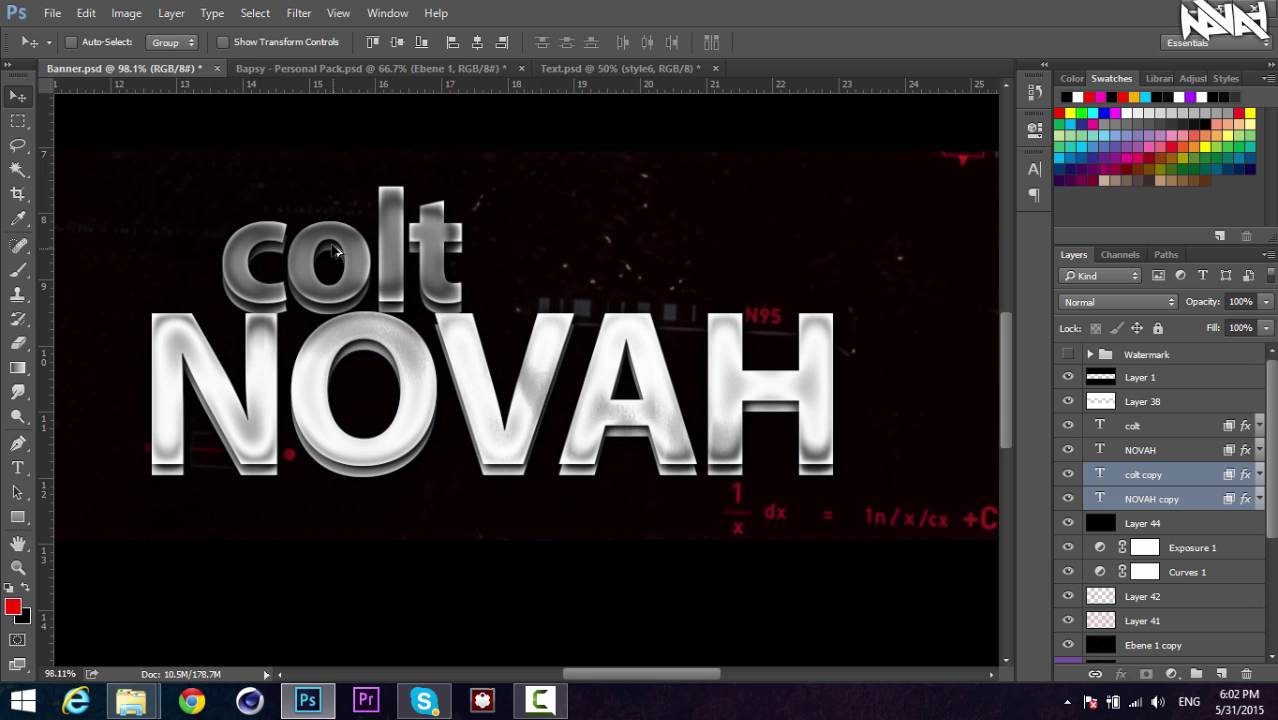
Rasterize the type of the colt copy and NOVAH copy layers
scroll(442, 310, "up", 2)
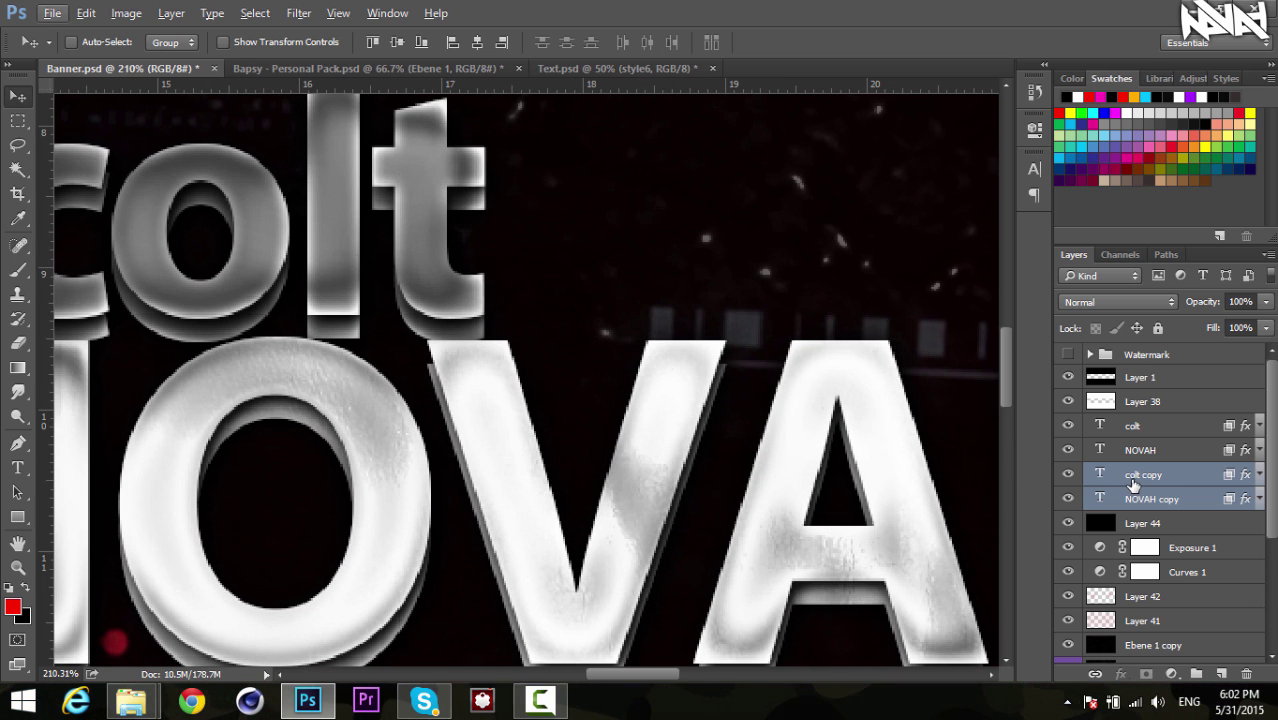
right_click(1133, 484)
left_click(909, 290)
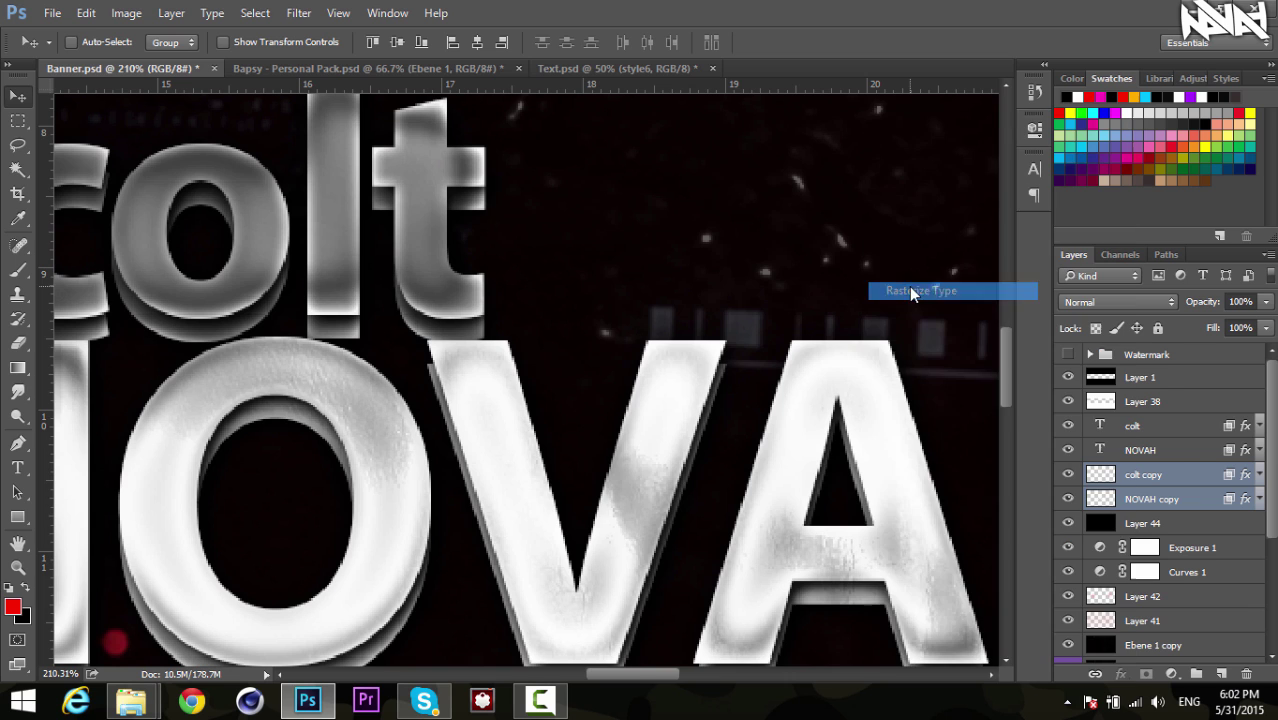
Try to retouch the upper-left corner of the V's offset edge on the NOVAH copy layer with a 5 px soft brush
scroll(395, 362, "up", 2)
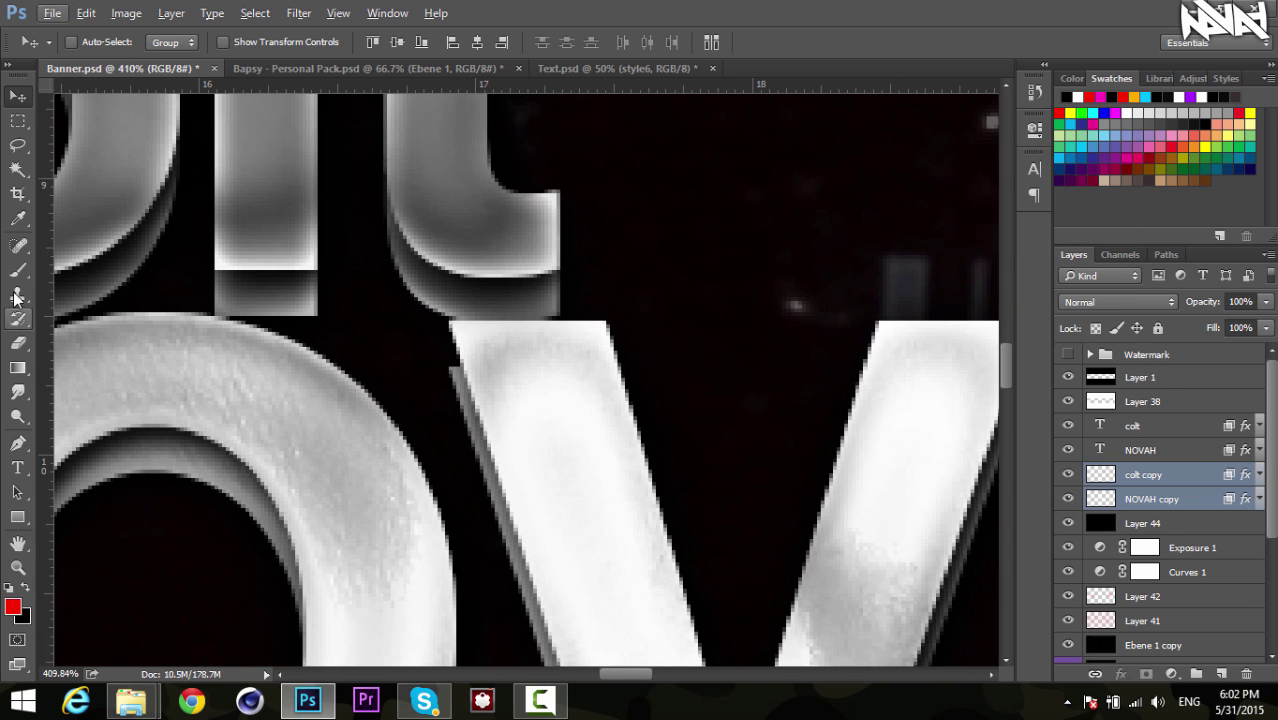
left_click(18, 270)
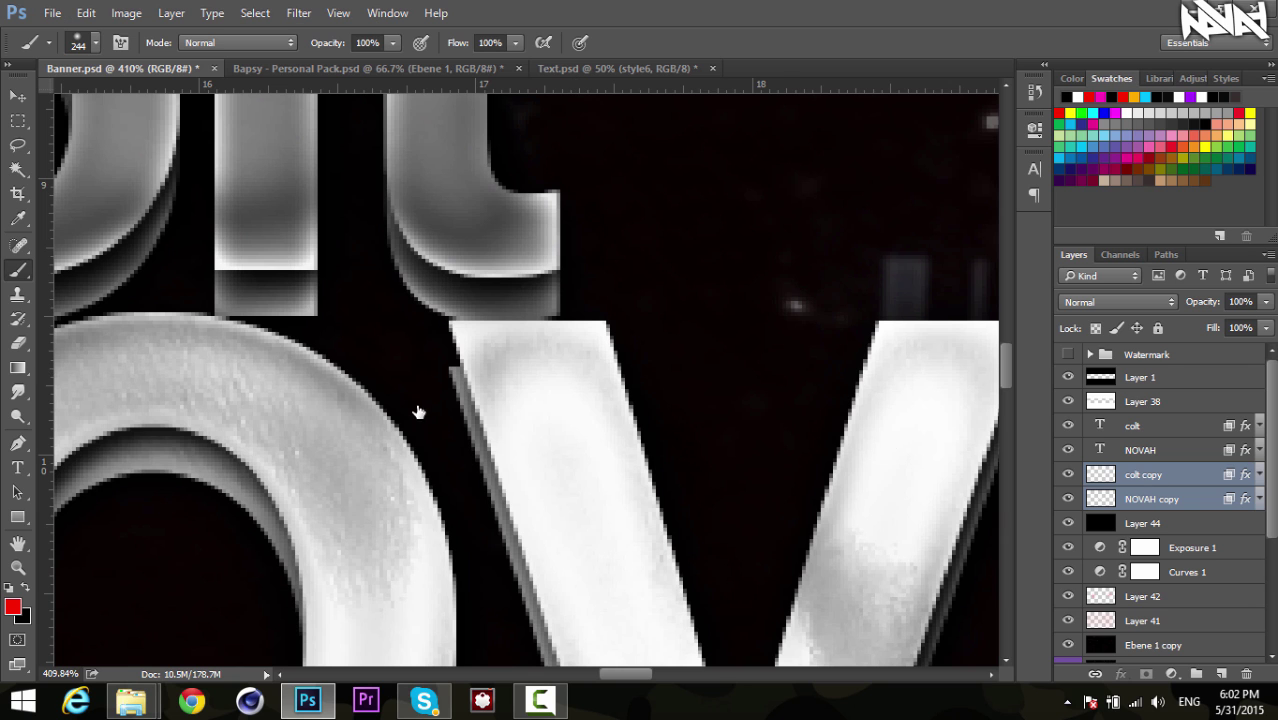
left_click(461, 380, "ctrl")
mouse_move(461, 364)
left_mouse_down()
mouse_move(236, 402)
mouse_move(150, 402)
mouse_move(297, 390)
mouse_move(254, 400)
left_mouse_up()
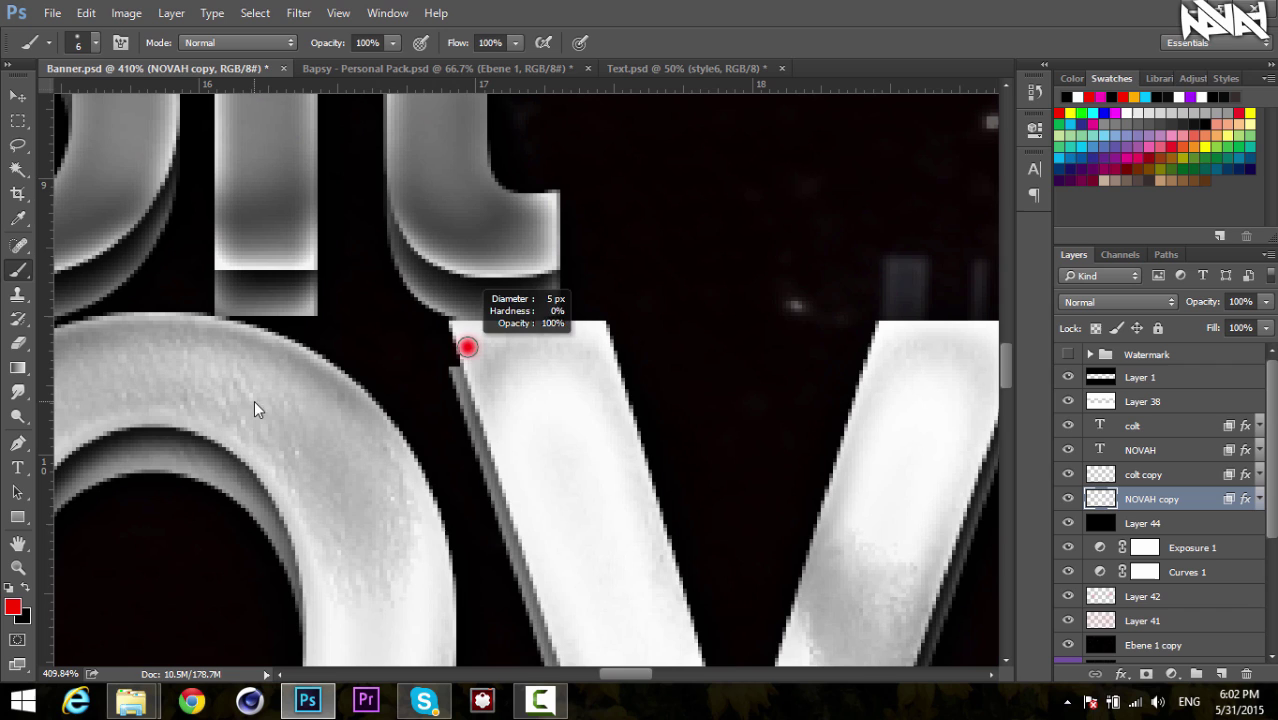
right_click(531, 405)
left_click(735, 40)
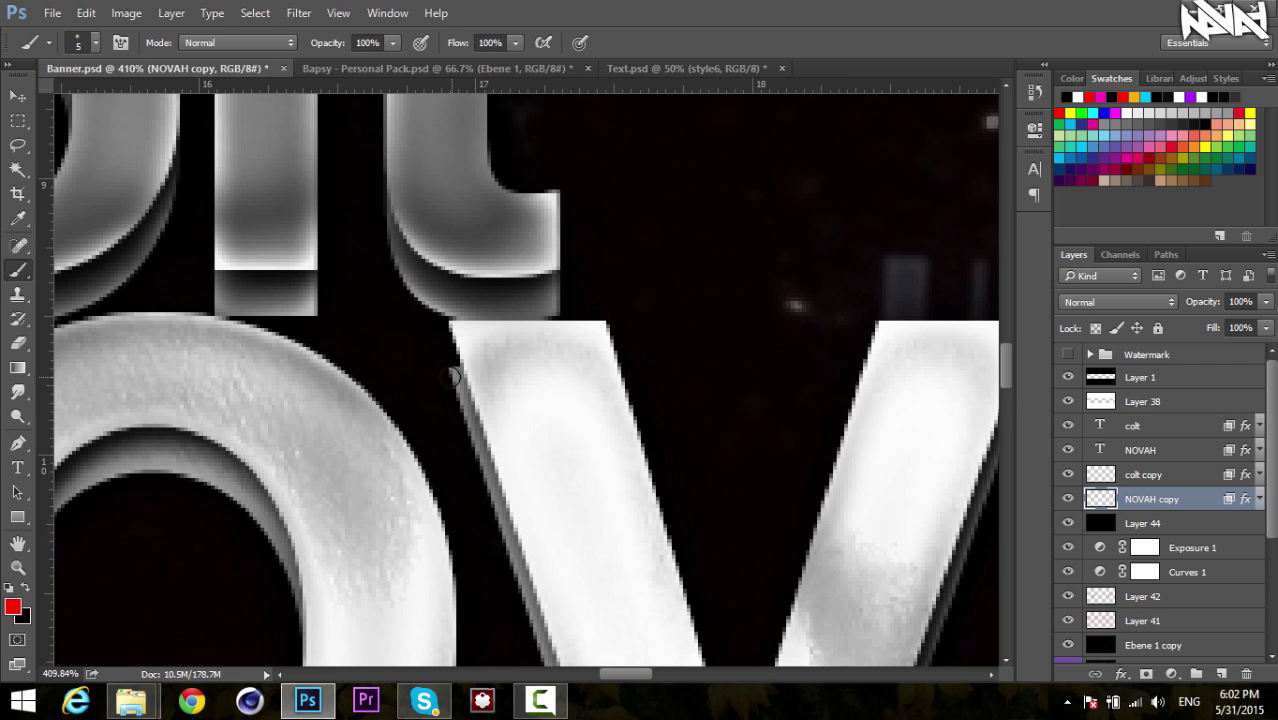
left_click_drag(454, 371, 459, 333)
key("alt+shift+bracketright")
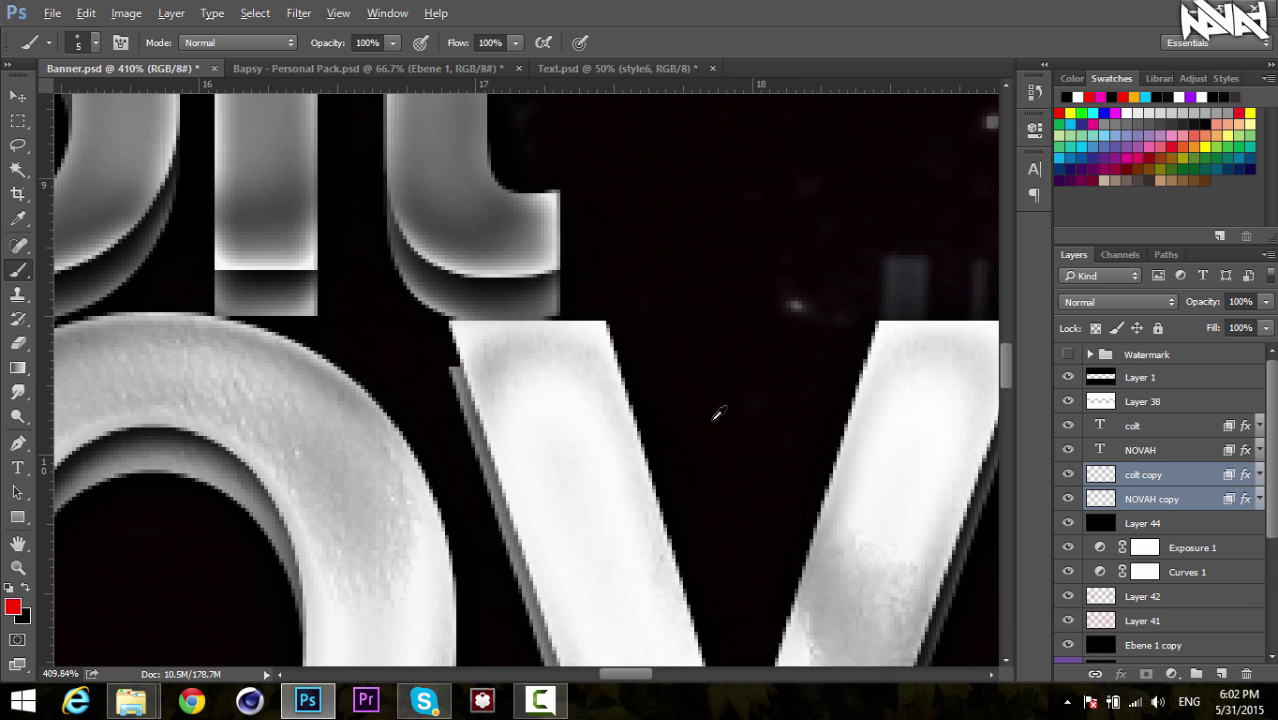
Merge the colt and NOVAH text layers and their two rasterized copies into a single layer
scroll(500, 375, "down", 10)
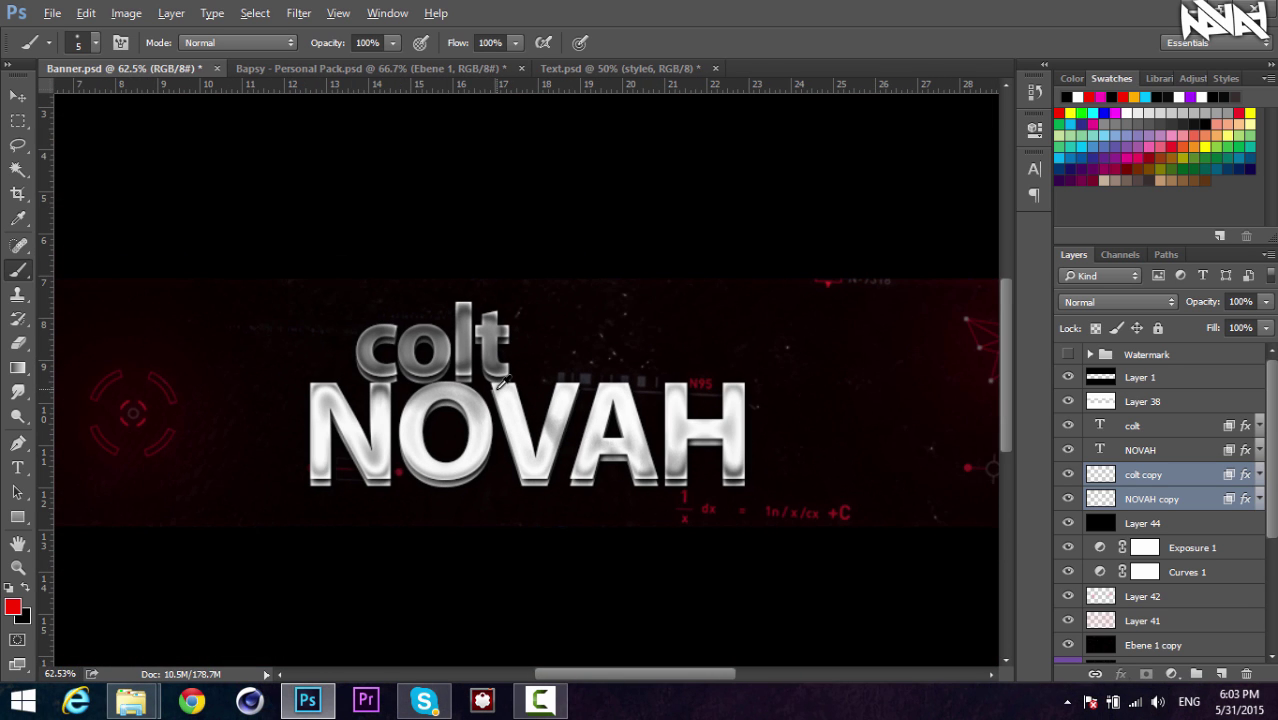
scroll(500, 378, "up", 2)
scroll(560, 390, "down", 3)
scroll(640, 400, "up", 5)
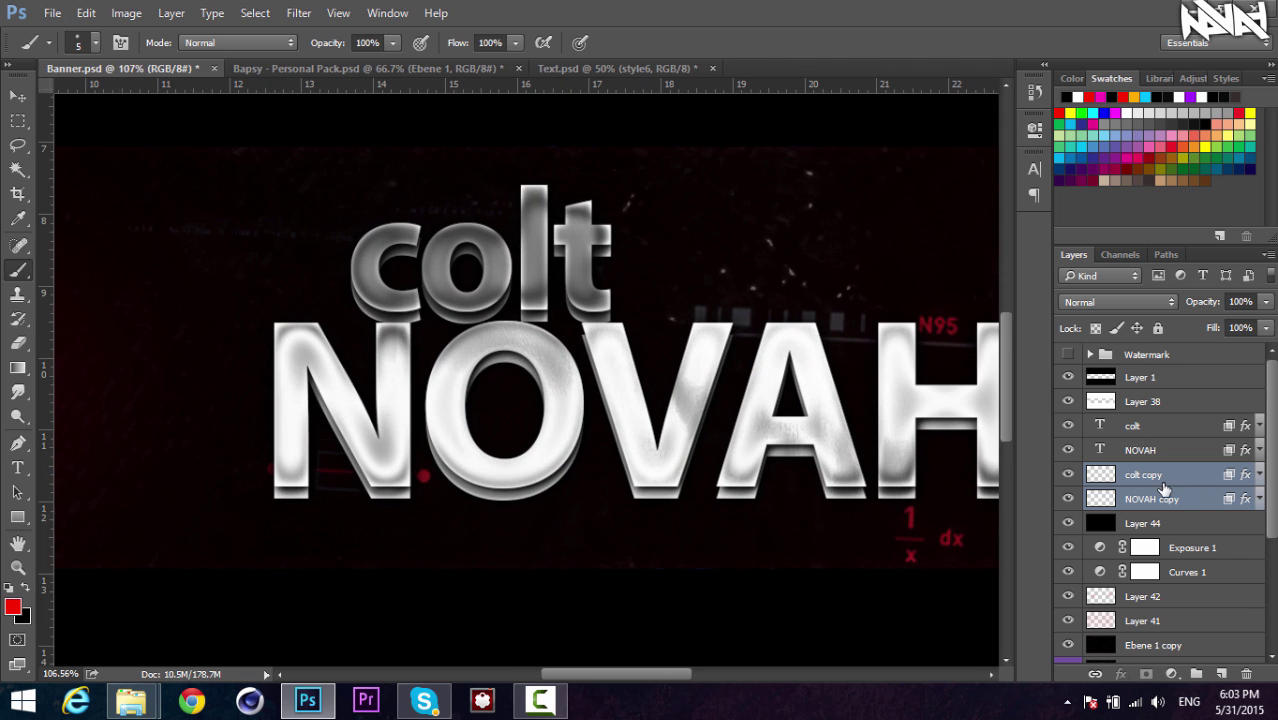
left_click(1140, 425, "shift")
right_click(1152, 430)
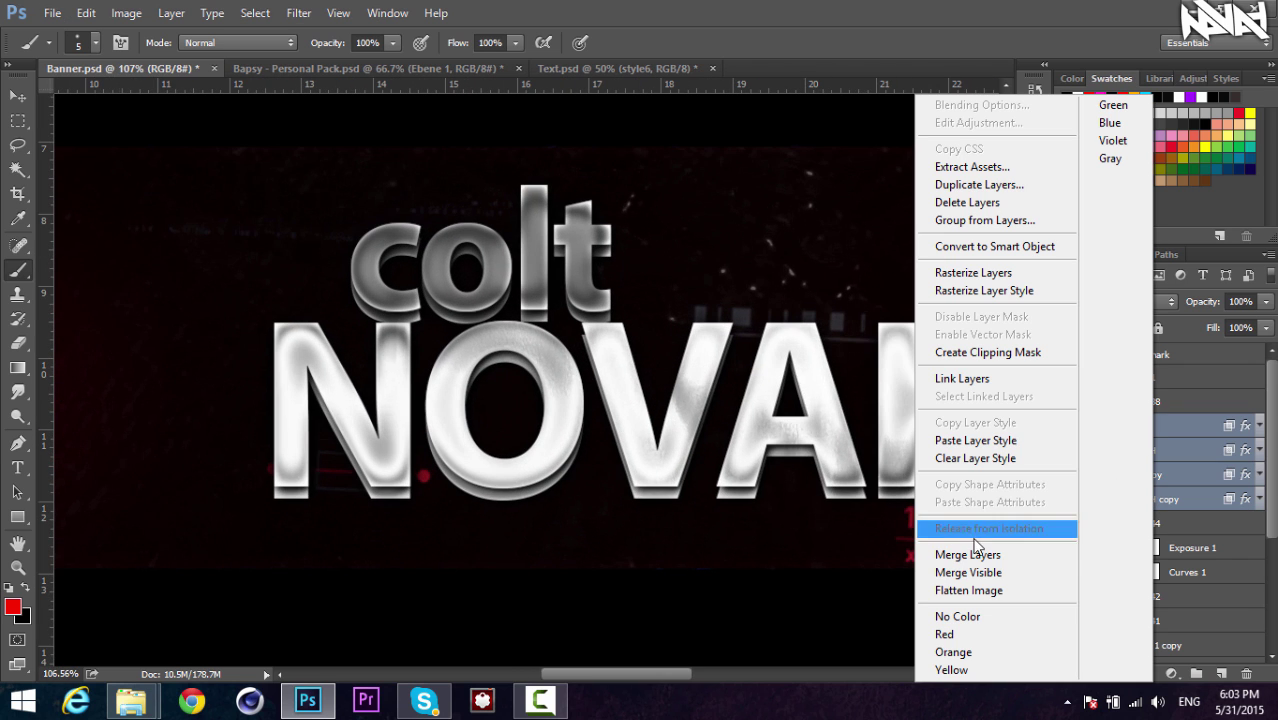
left_click(945, 554)
Hide and show the merged colt layer to check the title against the banner background
scroll(583, 358, "down", 6)
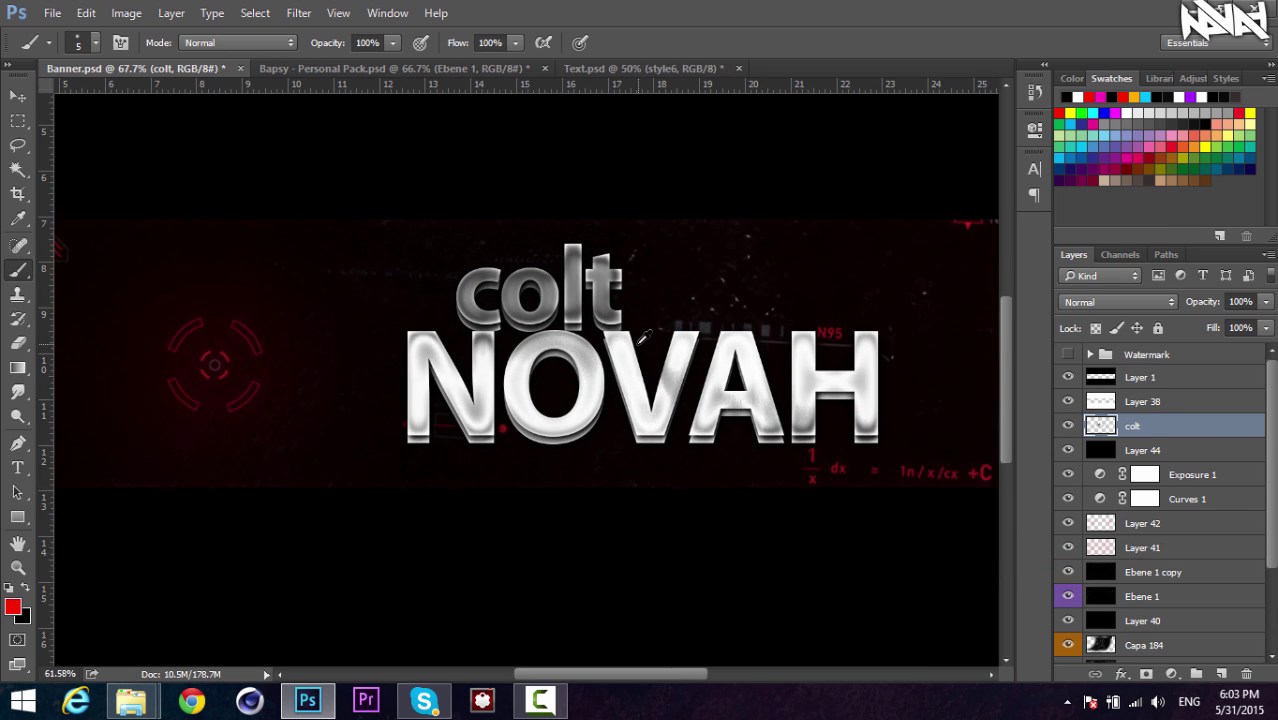
scroll(583, 358, "up", 2)
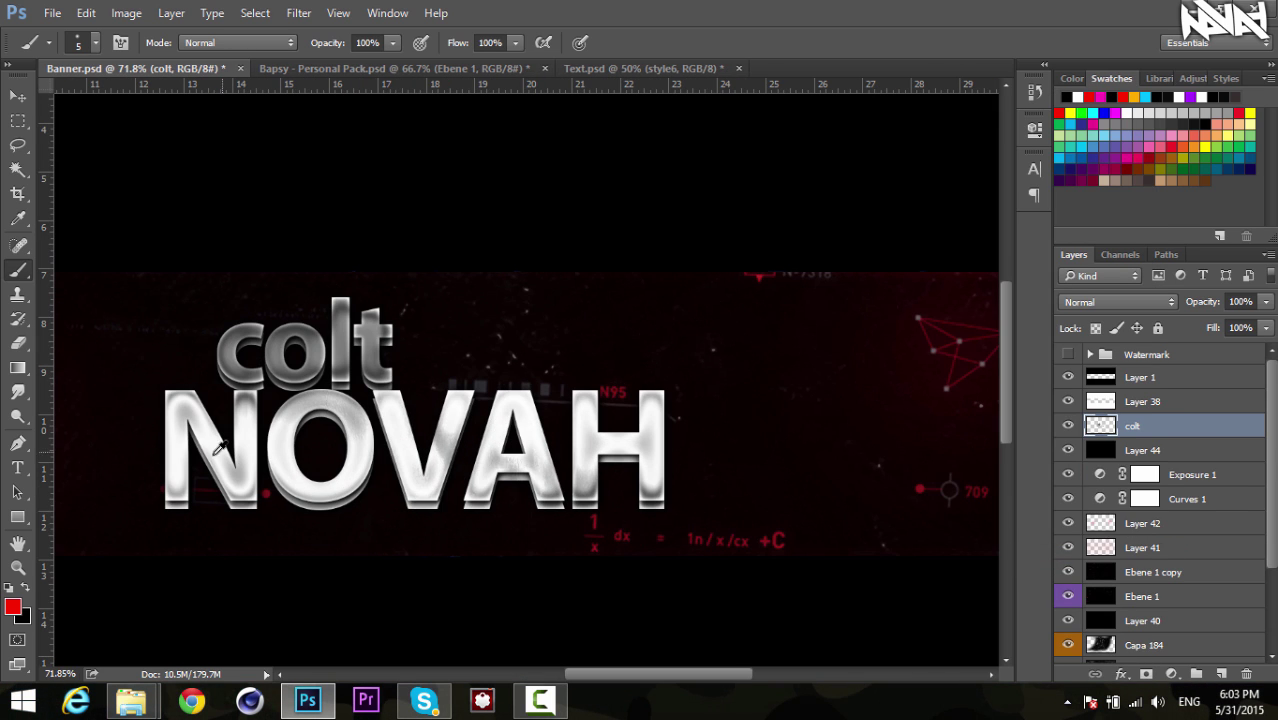
left_click(1069, 426)
left_click(1069, 426)
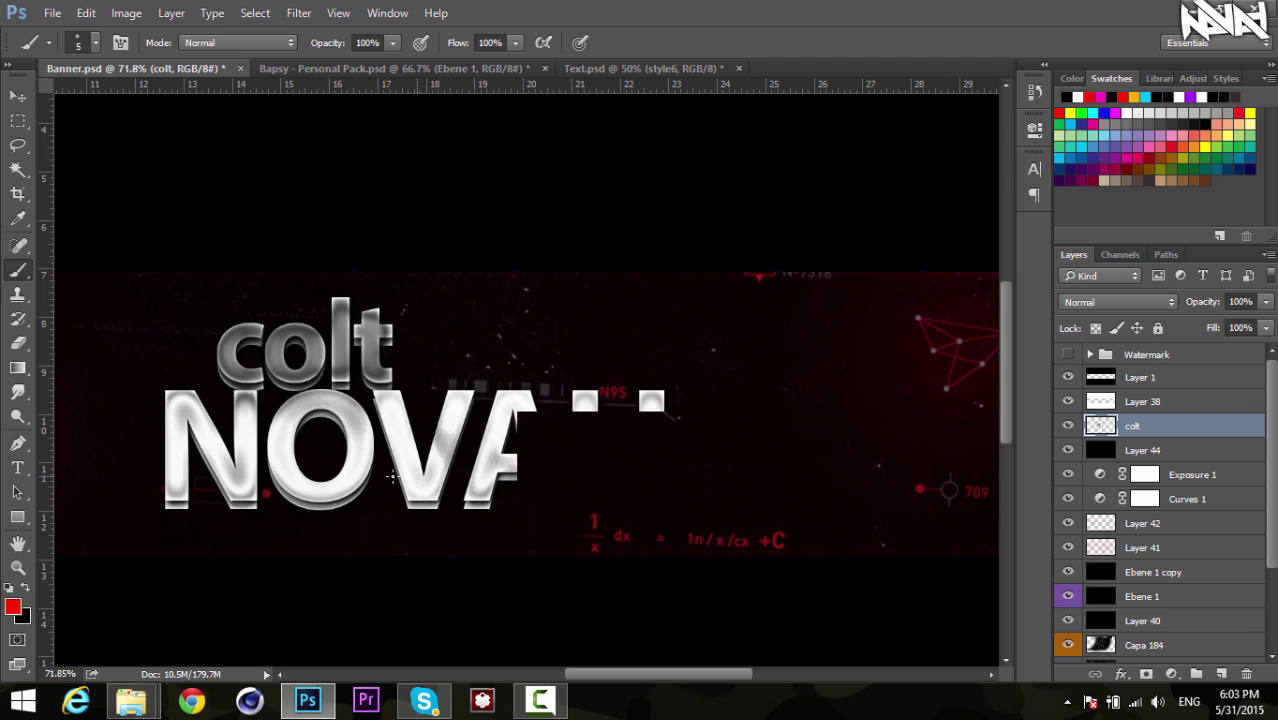
Apply a Perspective transform to the merged title, slightly narrowing its upper edge, and shift it a little left
left_click(16, 99)
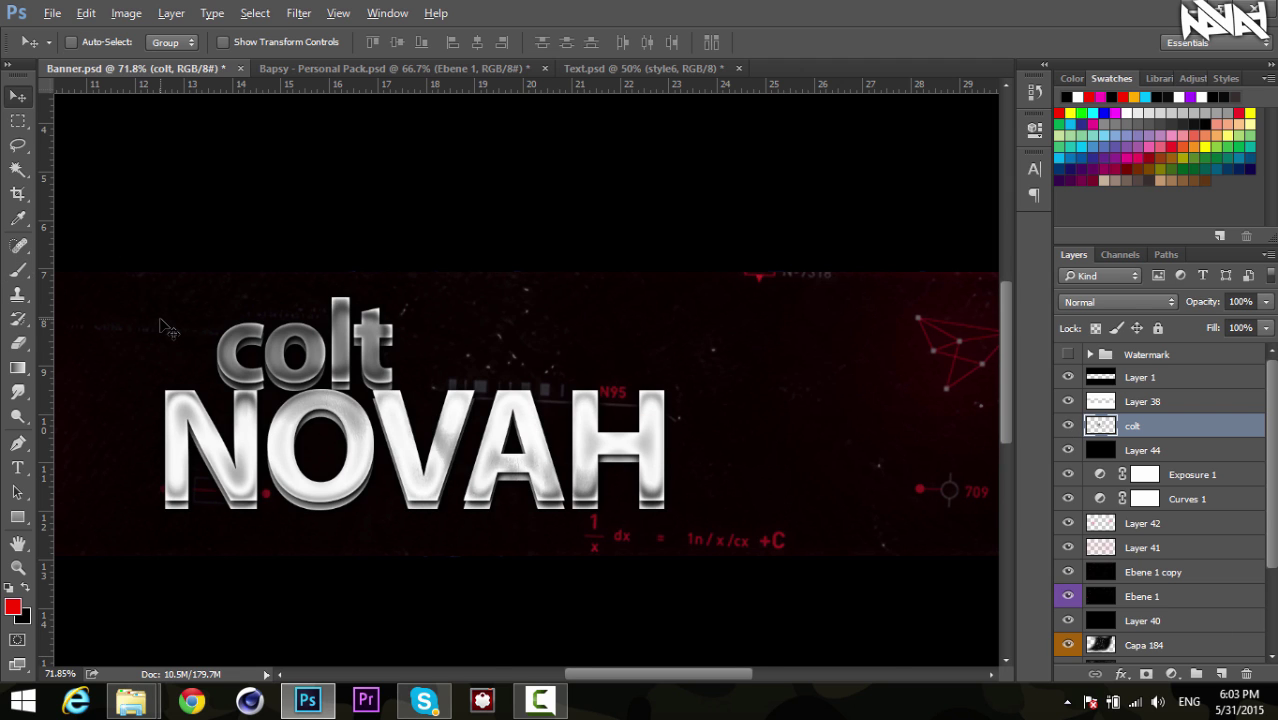
scroll(156, 317, "up", 2)
left_click(123, 13)
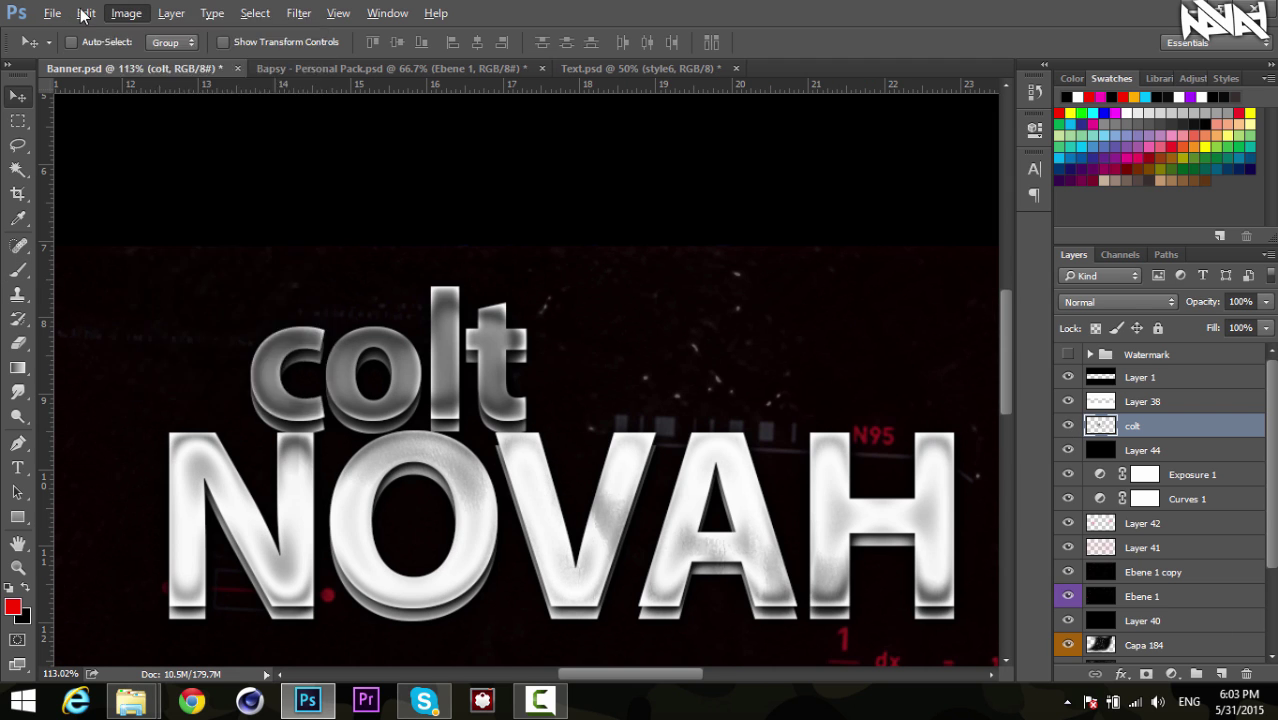
left_click(86, 13)
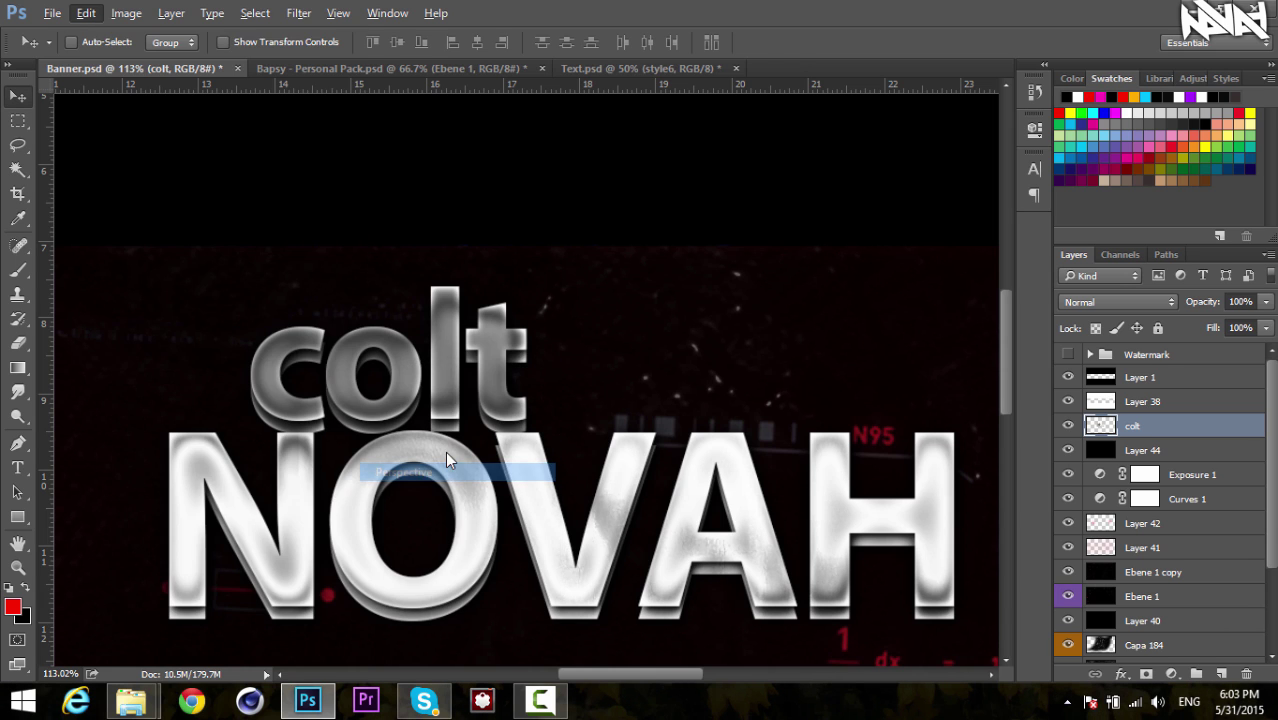
key("ctrl+t")
scroll(440, 457, "down", 3)
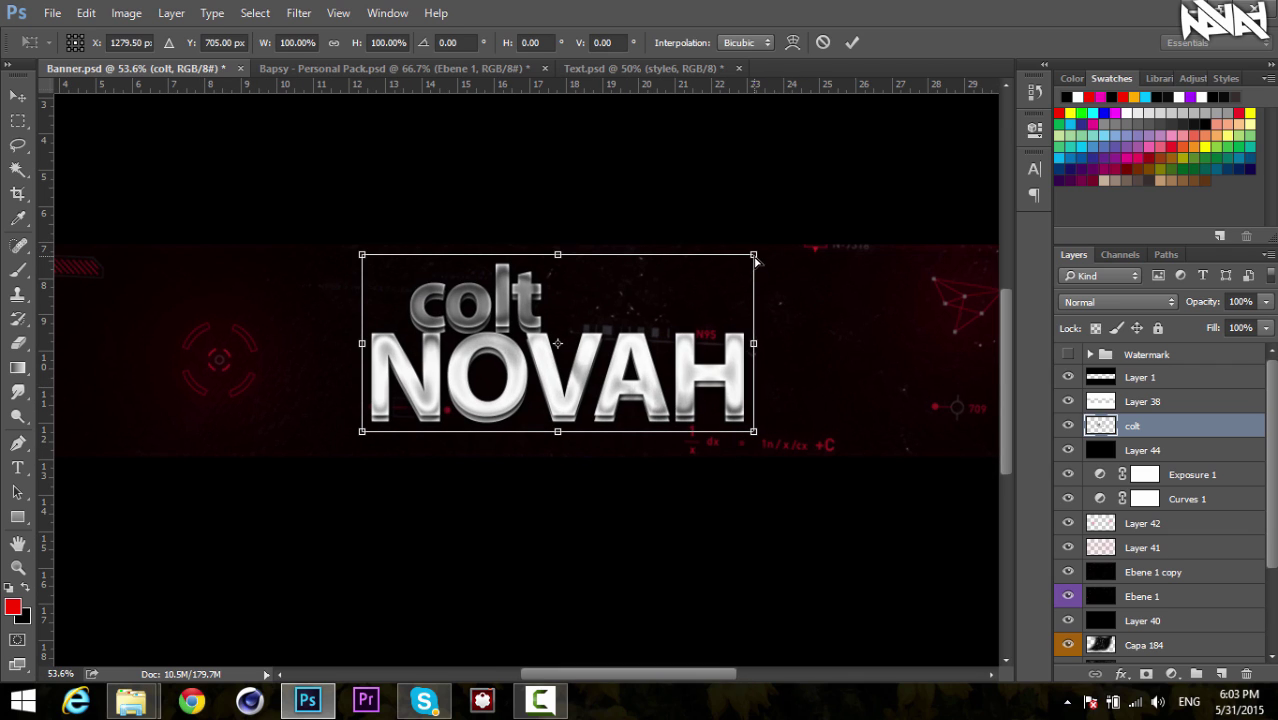
left_click_drag(754, 257, 750, 258)
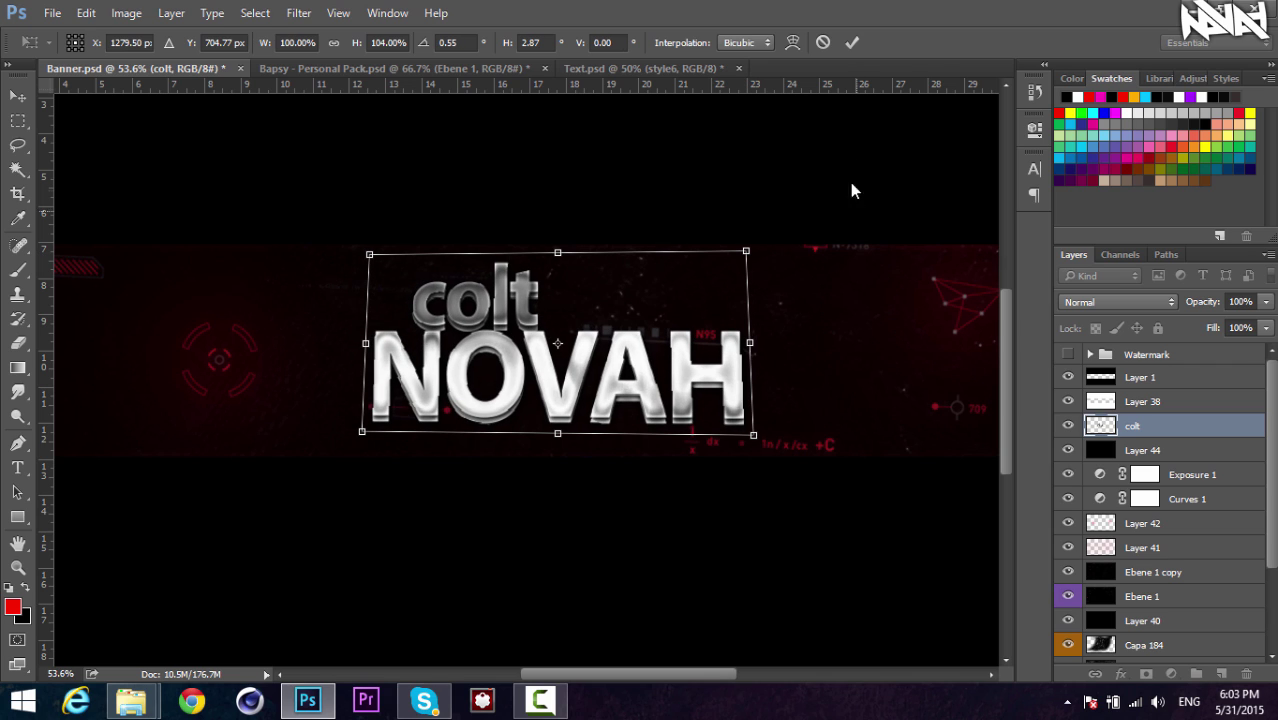
left_click(851, 43)
left_click_drag(616, 376, 607, 376)
scroll(658, 379, "down", 4)
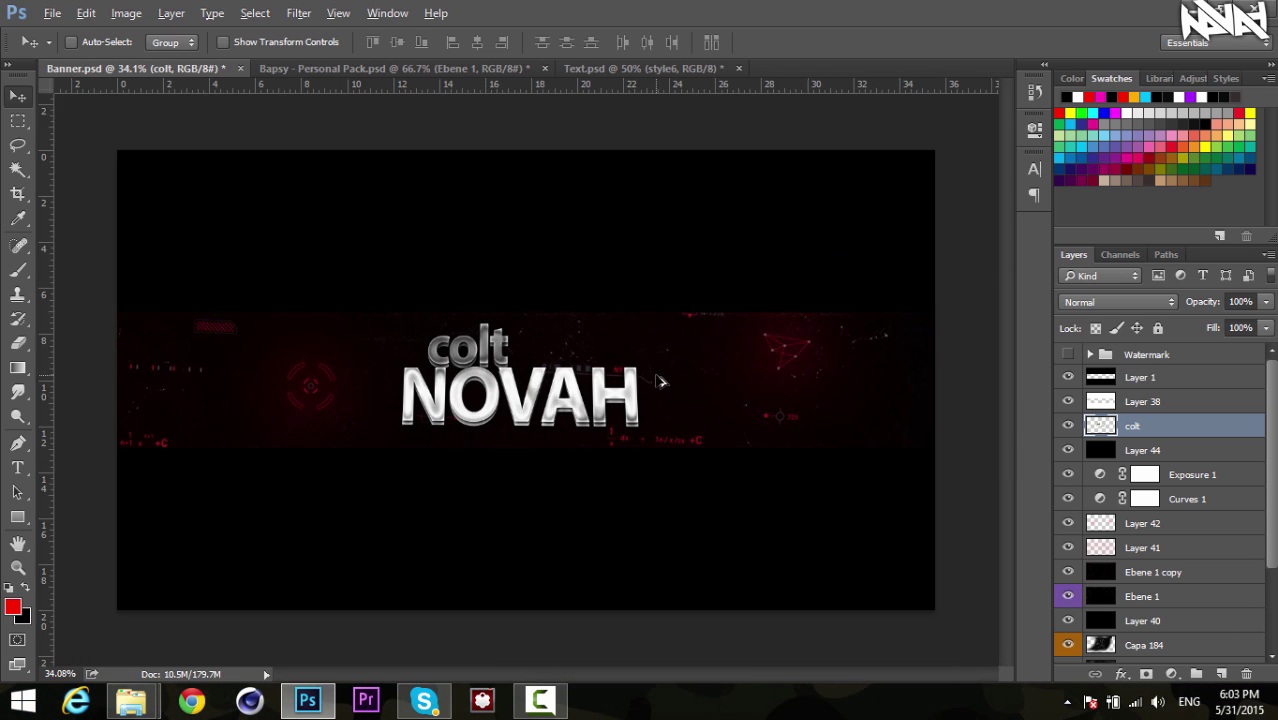
Rotate the merged title by -1.26° and move it slightly right within the banner
scroll(658, 380, "up", 2)
key("ctrl+t")
left_click_drag(690, 390, 700, 356)
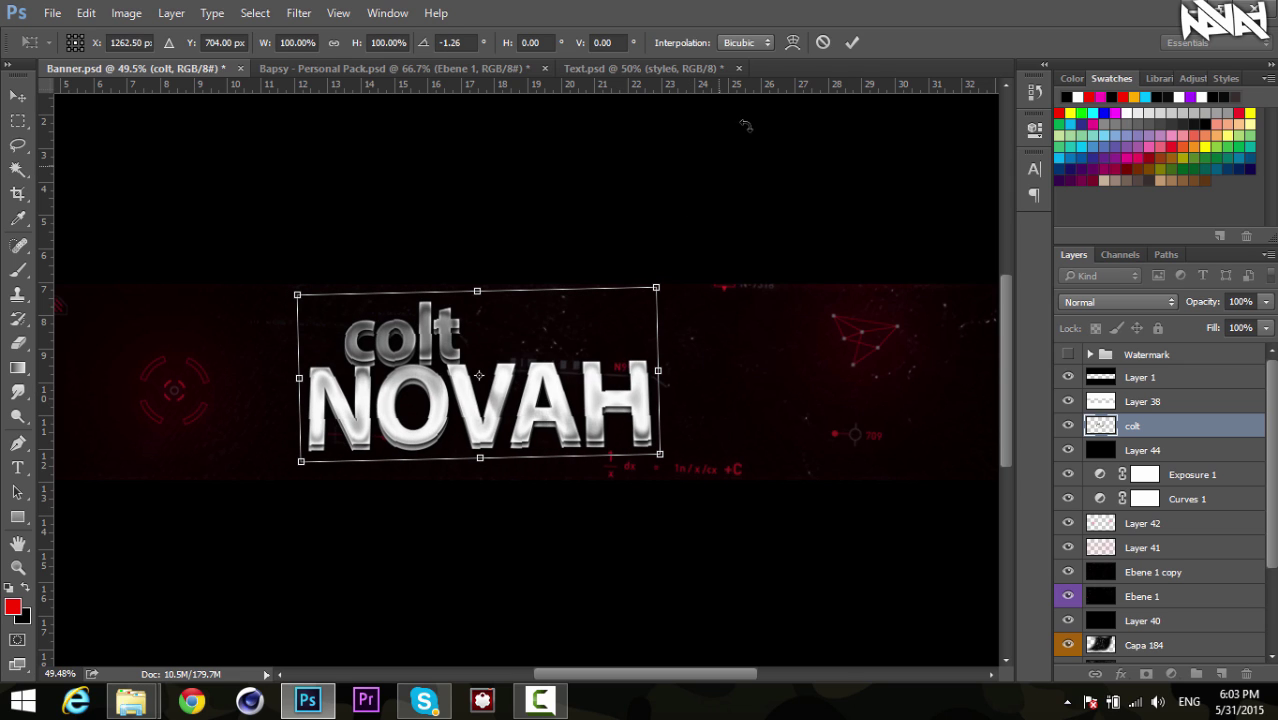
left_click(851, 42)
left_click_drag(590, 410, 605, 407)
scroll(607, 412, "down", 3)
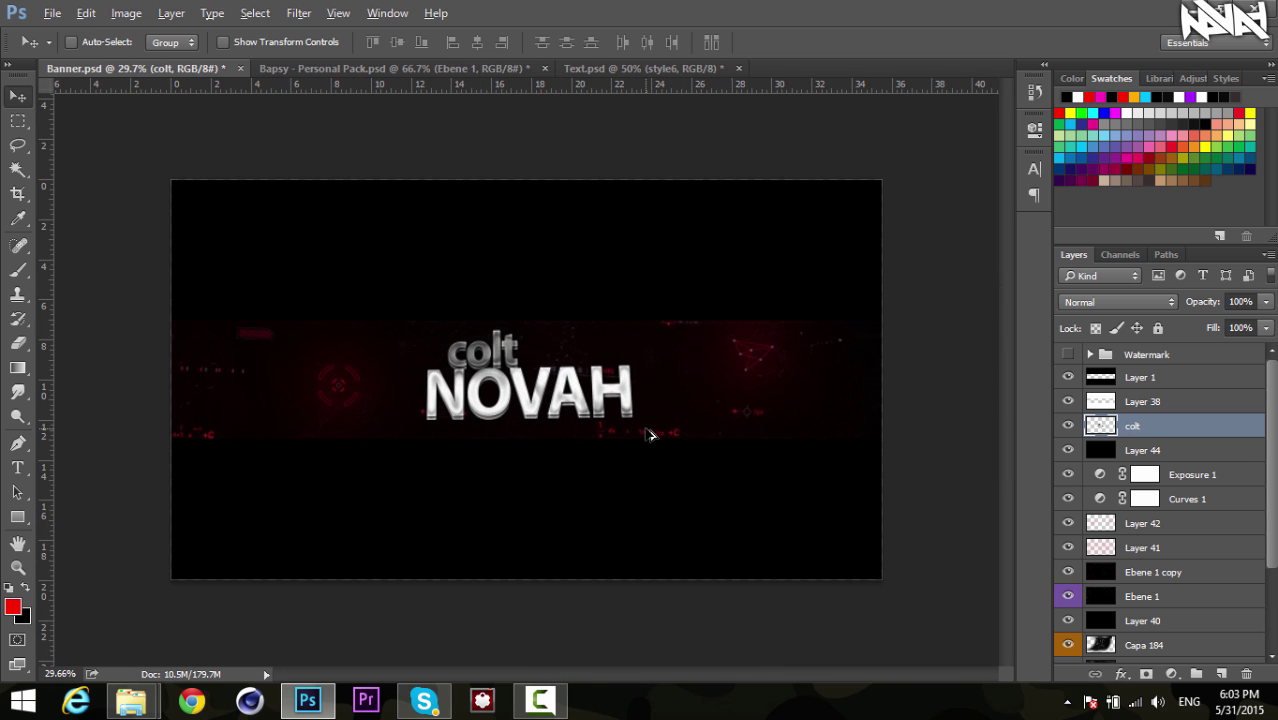
Duplicate the merged title layer and enlarge the lower colt layer slightly about its centre
scroll(575, 410, "up", 3)
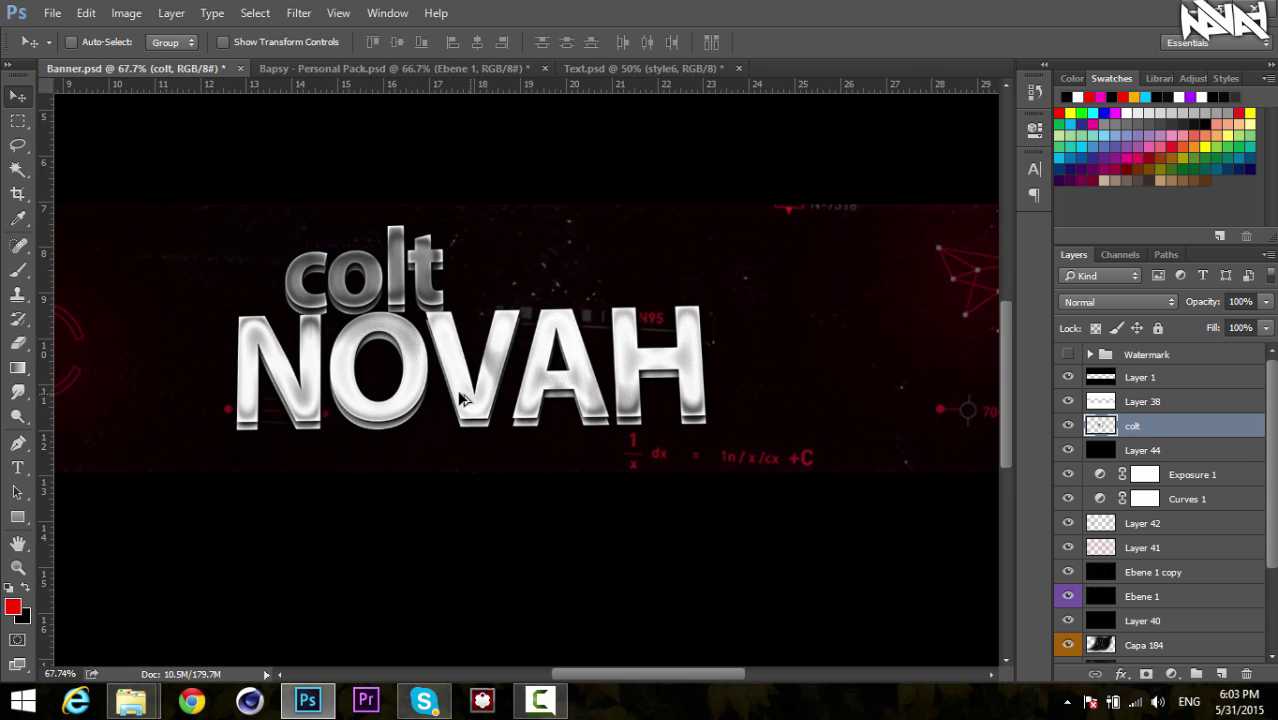
scroll(459, 398, "up", 2)
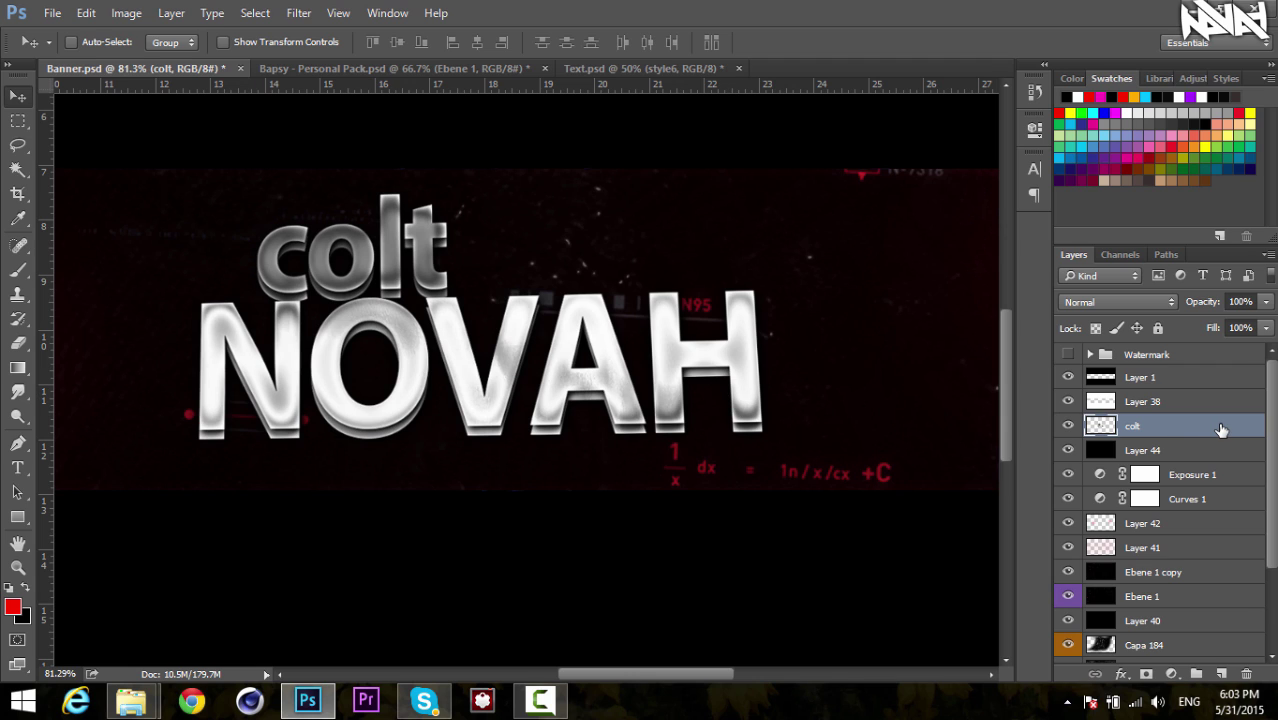
key("ctrl+j")
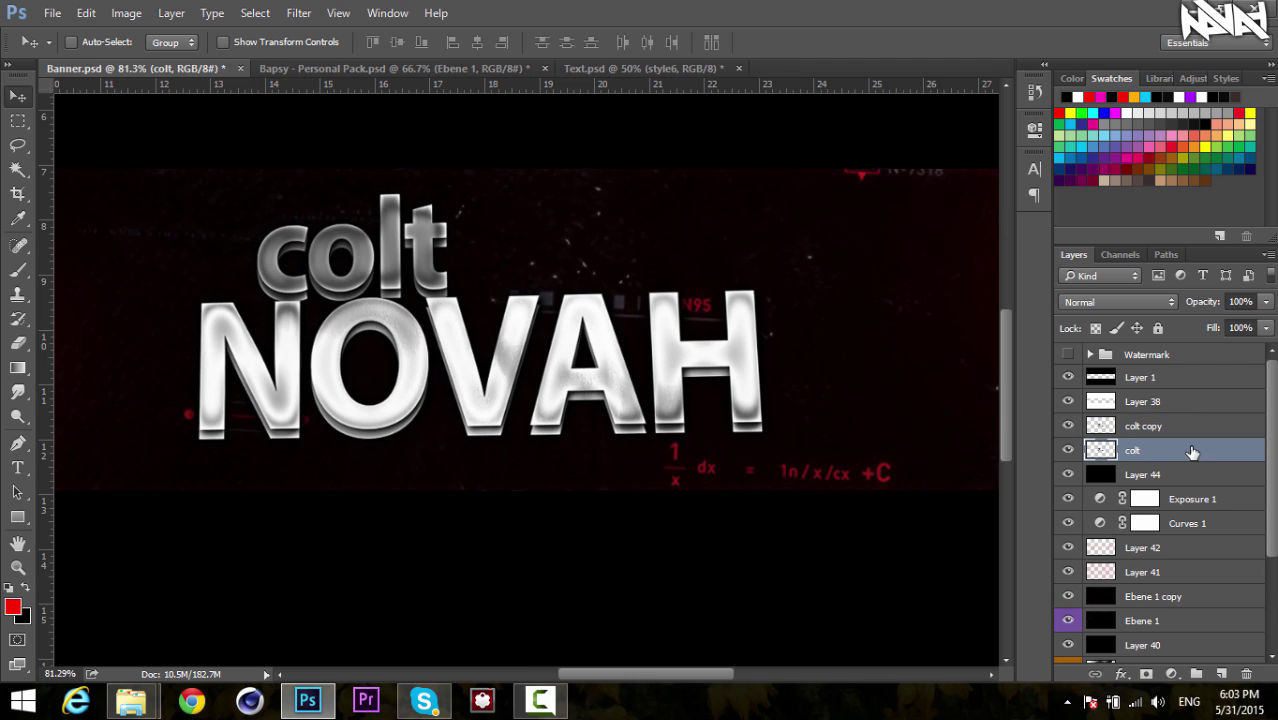
left_click(1190, 455)
key("ctrl+t")
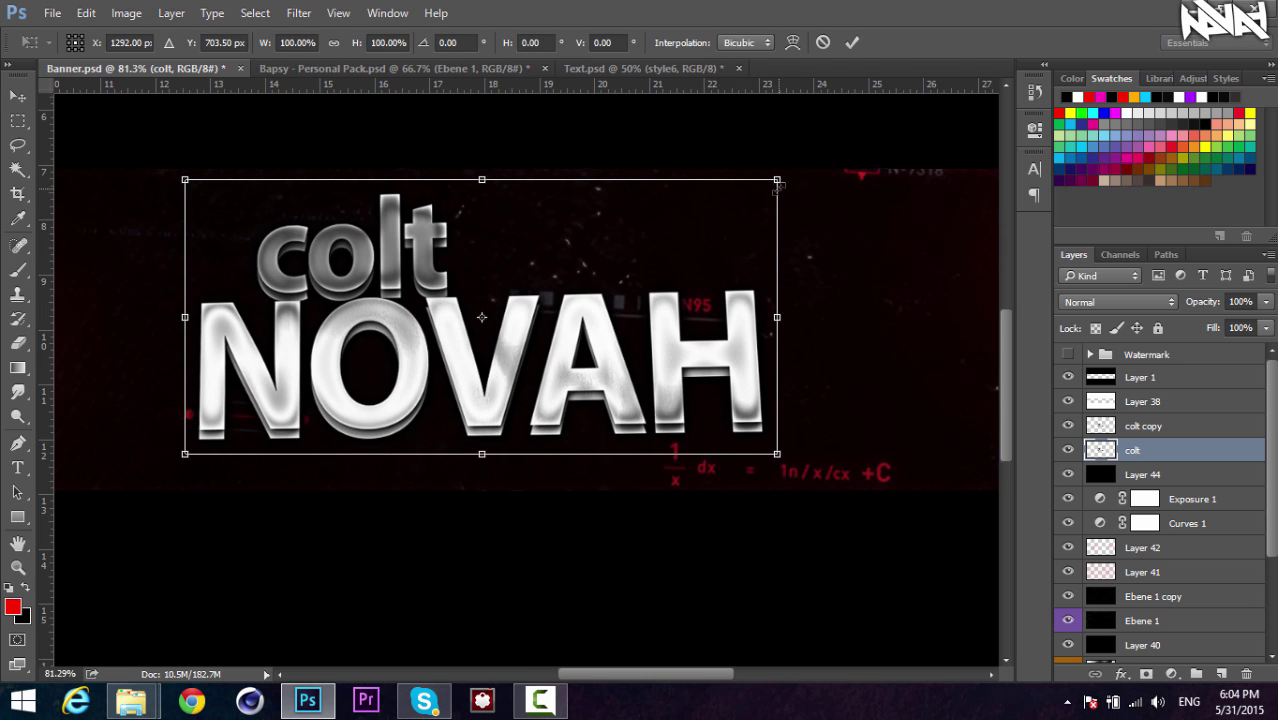
left_click_drag(778, 182, 794, 173)
left_click(852, 42)
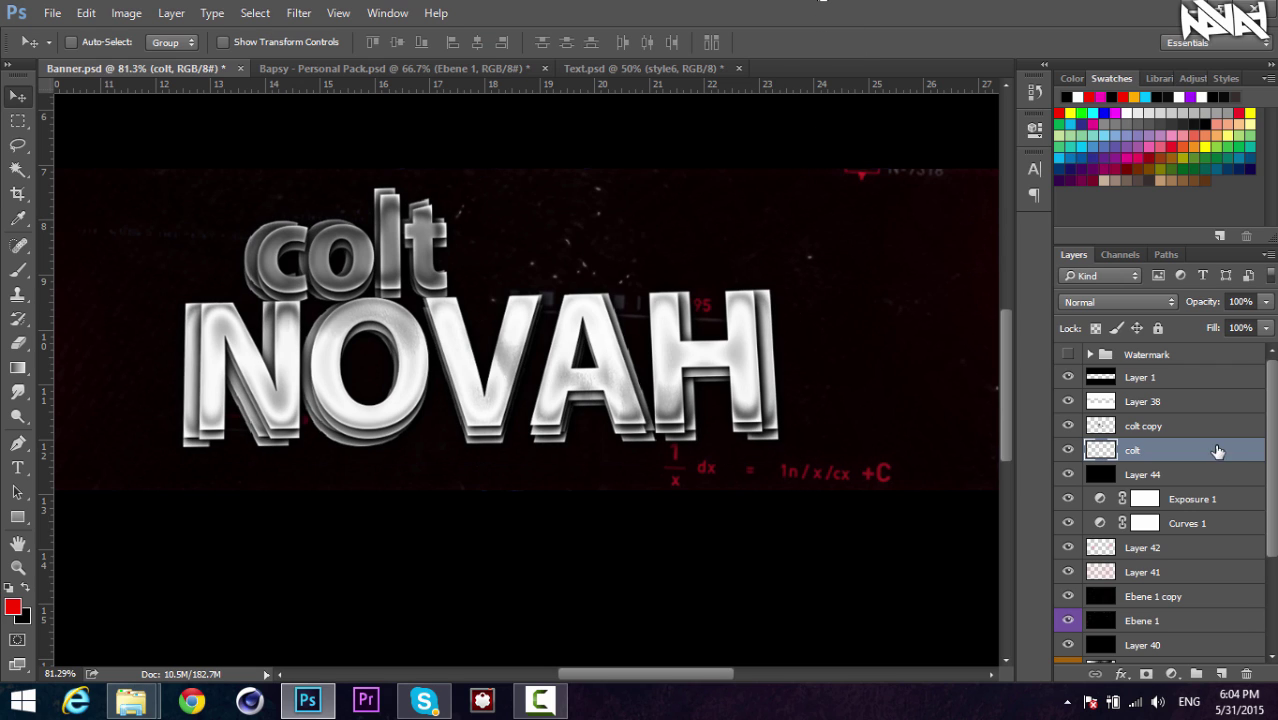
Set the lower colt layer's fill to 0% and give it an Inner Glow at 6% opacity
left_click_drag(1217, 330, 865, 339)
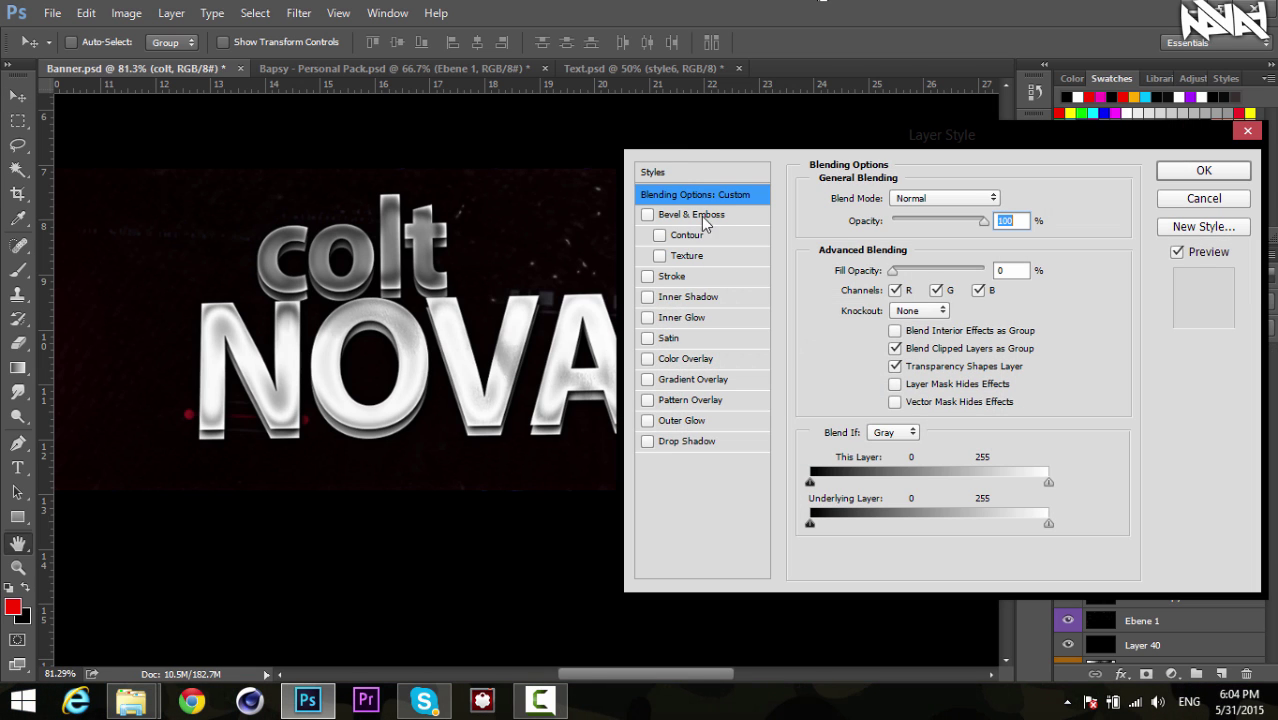
left_click_drag(681, 140, 722, 143)
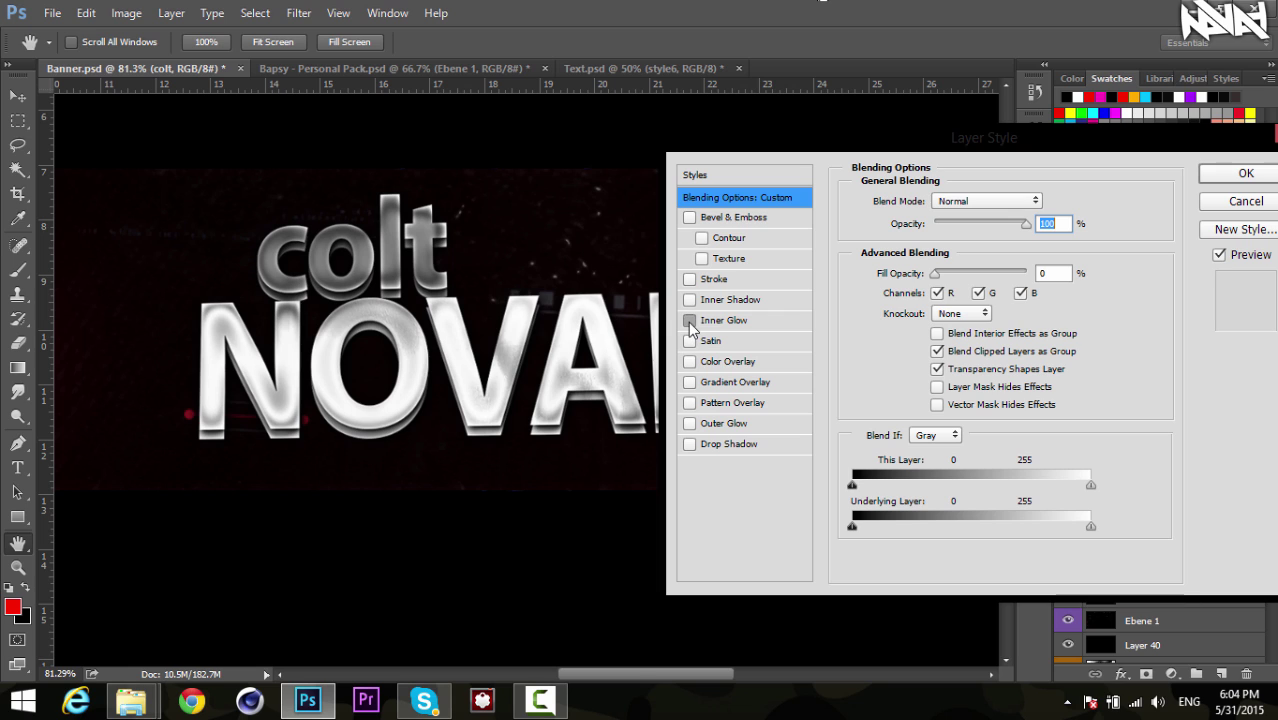
left_click(689, 320)
left_click(730, 322)
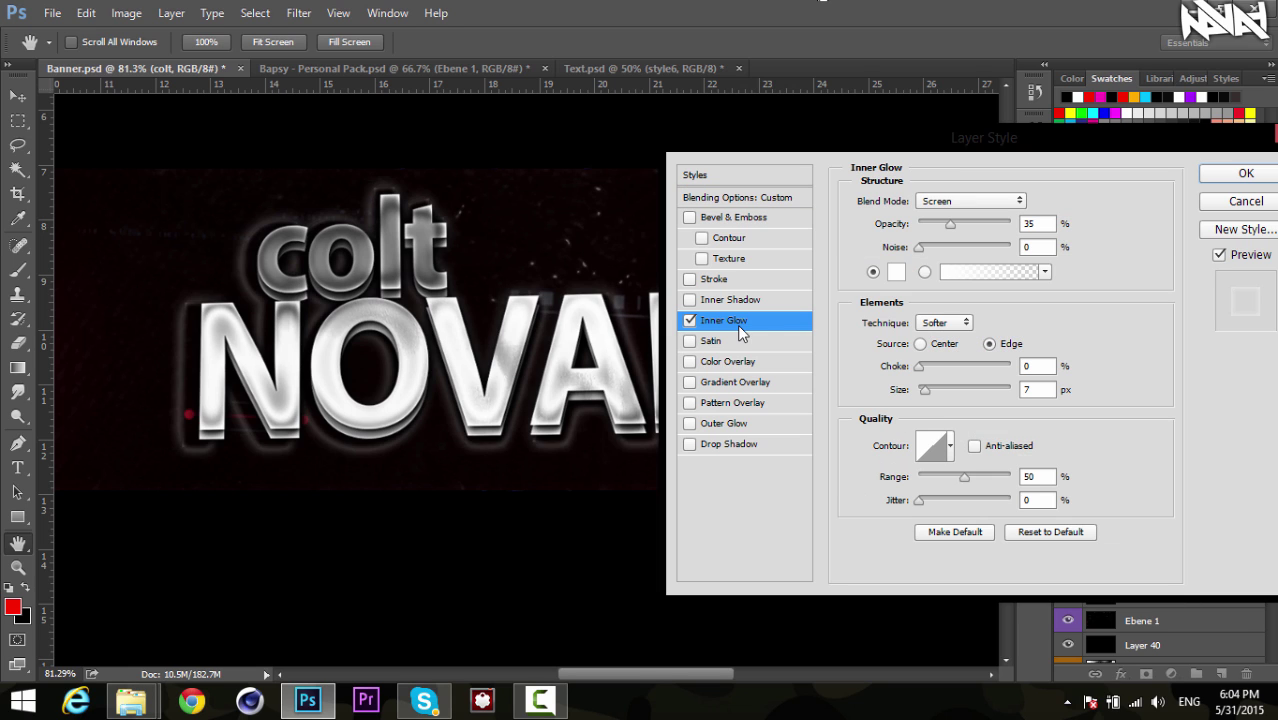
left_click(934, 225)
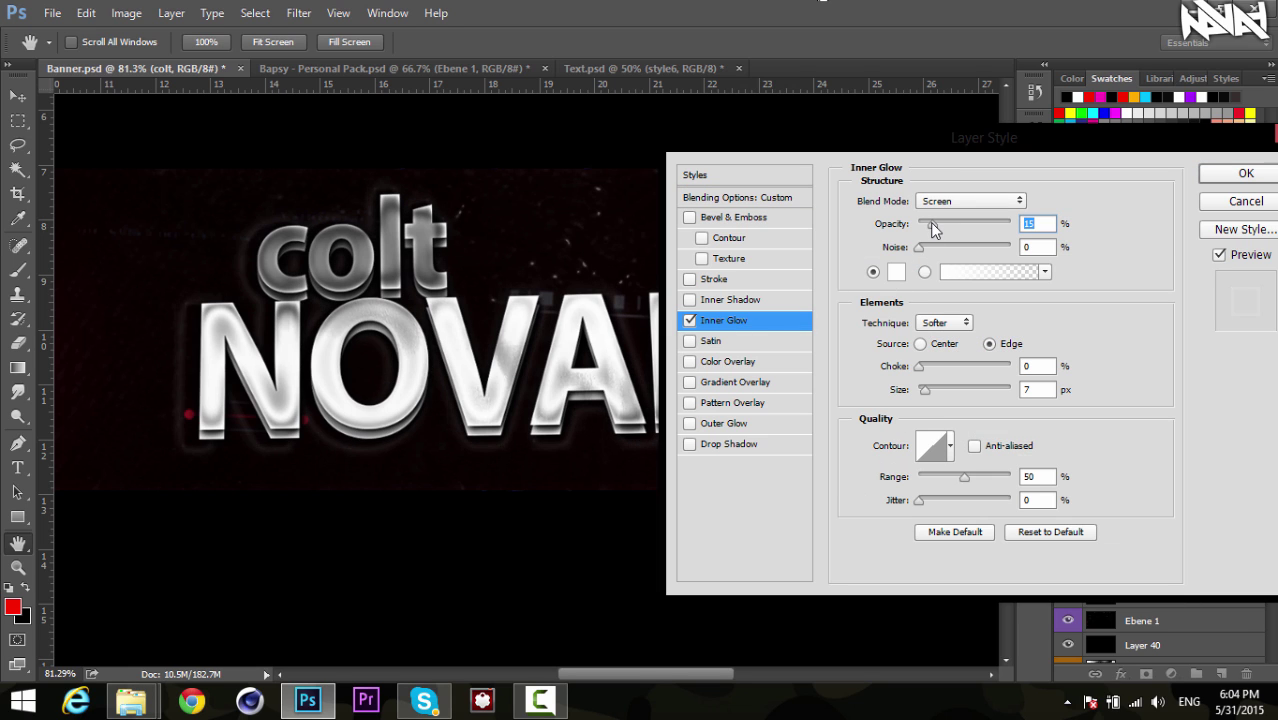
left_click_drag(928, 226, 922, 226)
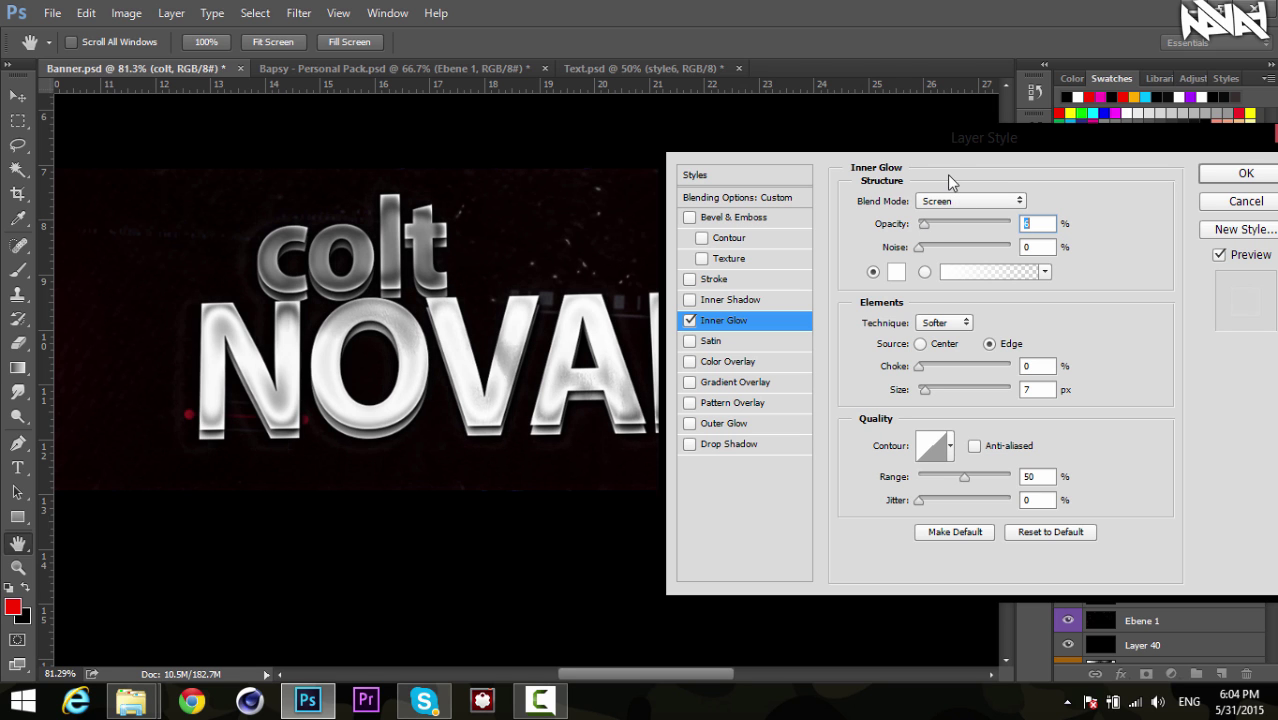
left_click_drag(912, 145, 833, 143)
left_click(1150, 174)
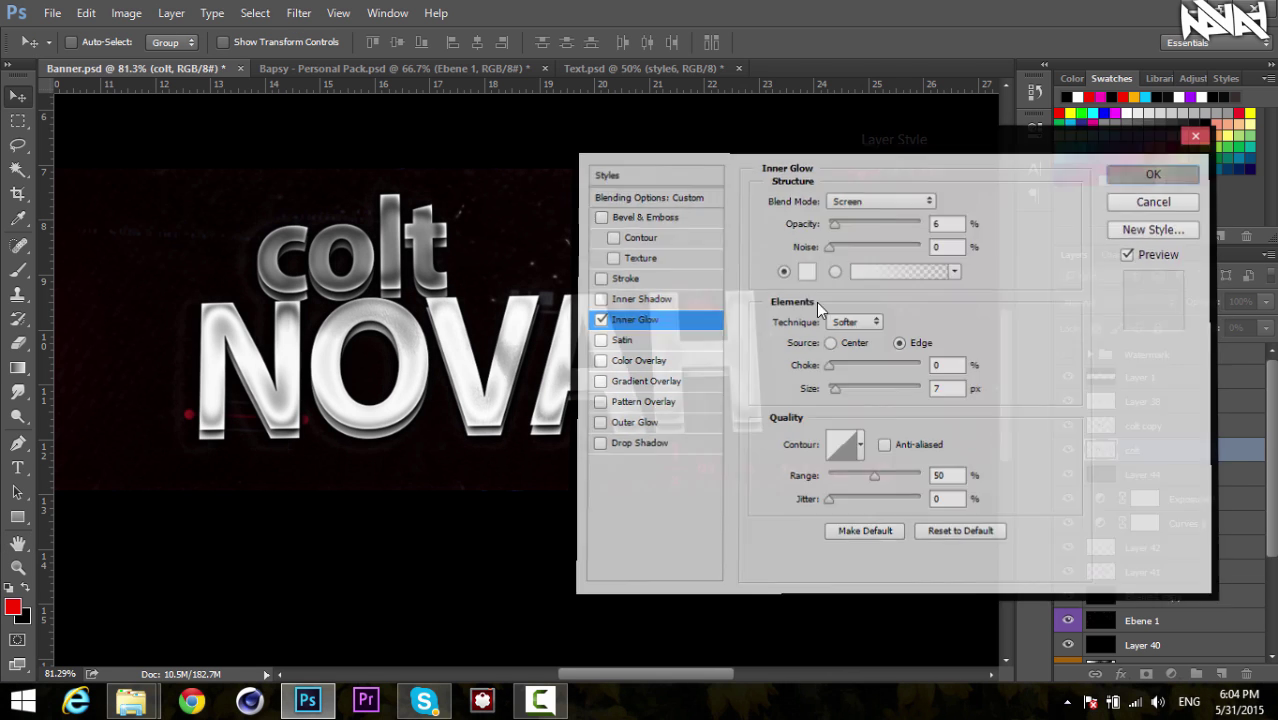
scroll(770, 320, "down", 3)
scroll(752, 403, "up", 5)
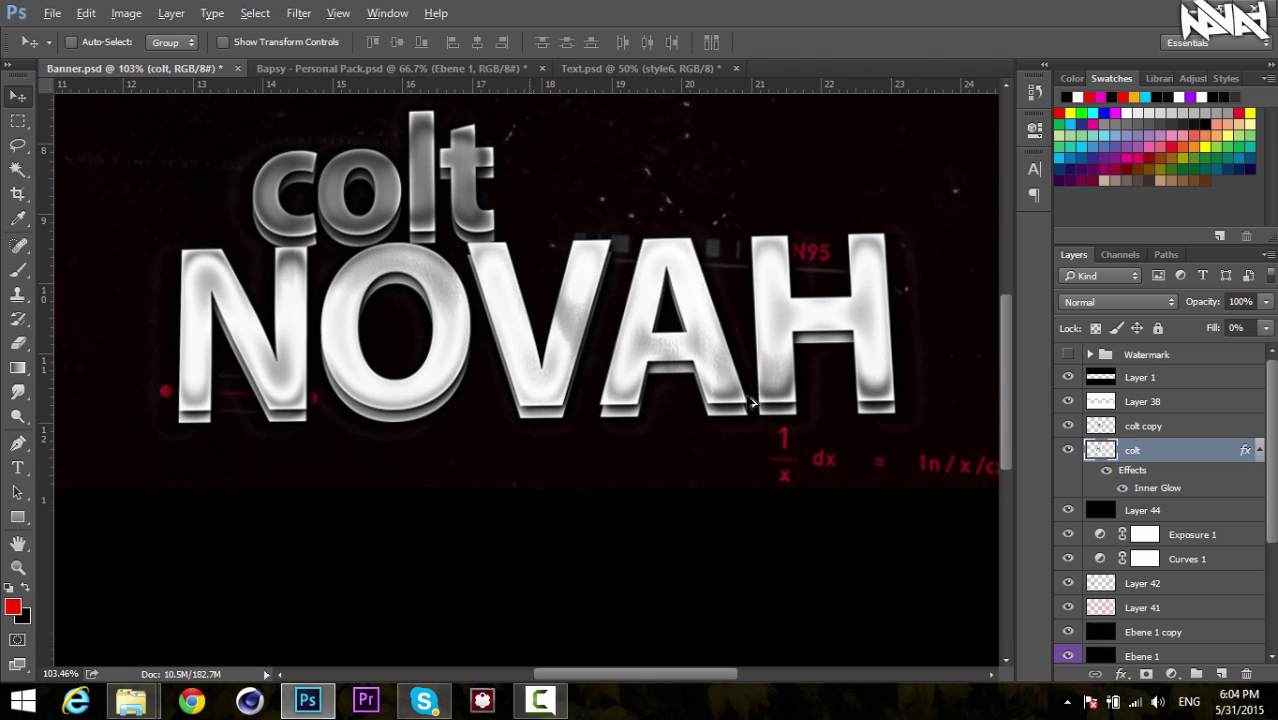
Raise the lower colt layer's fill to 75% and merge it with a new empty layer above it
left_click_drag(1212, 329, 1274, 323)
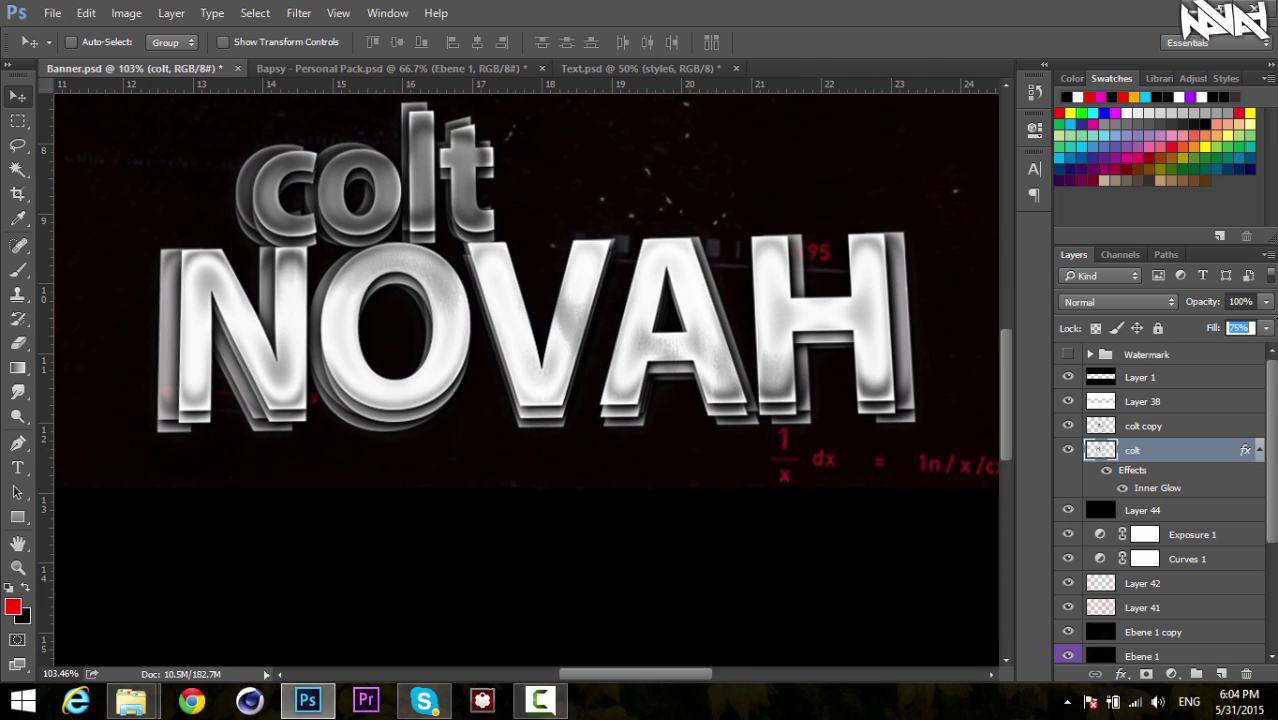
left_click(1220, 674)
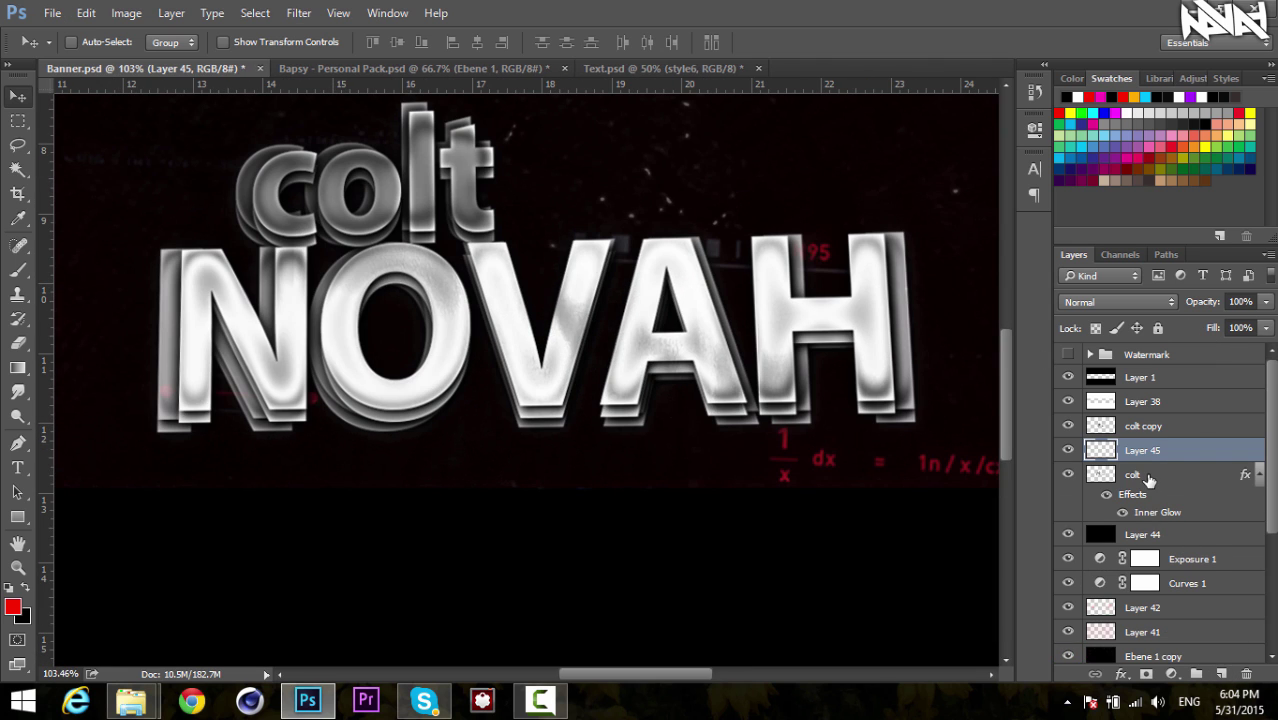
left_click(1148, 479, "shift")
right_click(1148, 479)
left_click(975, 552)
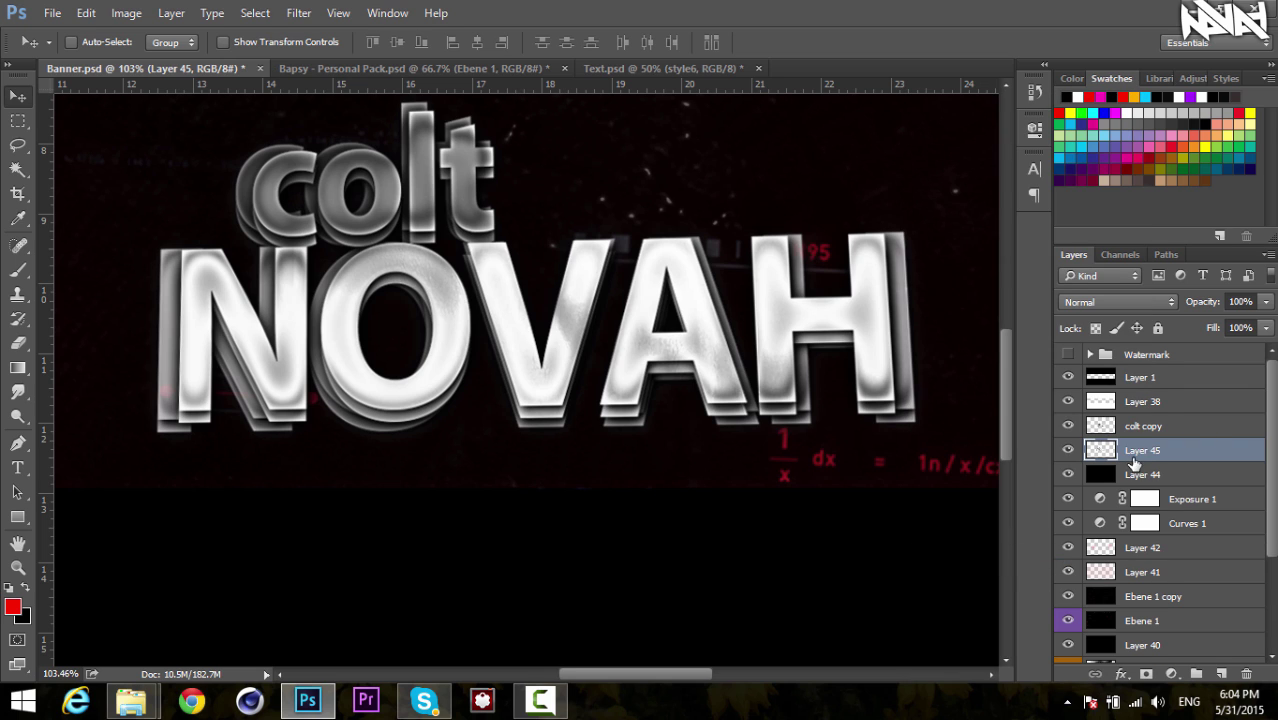
Lower the merged Layer 45's opacity to 14%, leaving a faint enlarged outline behind the title
left_click_drag(1206, 310, 1126, 308)
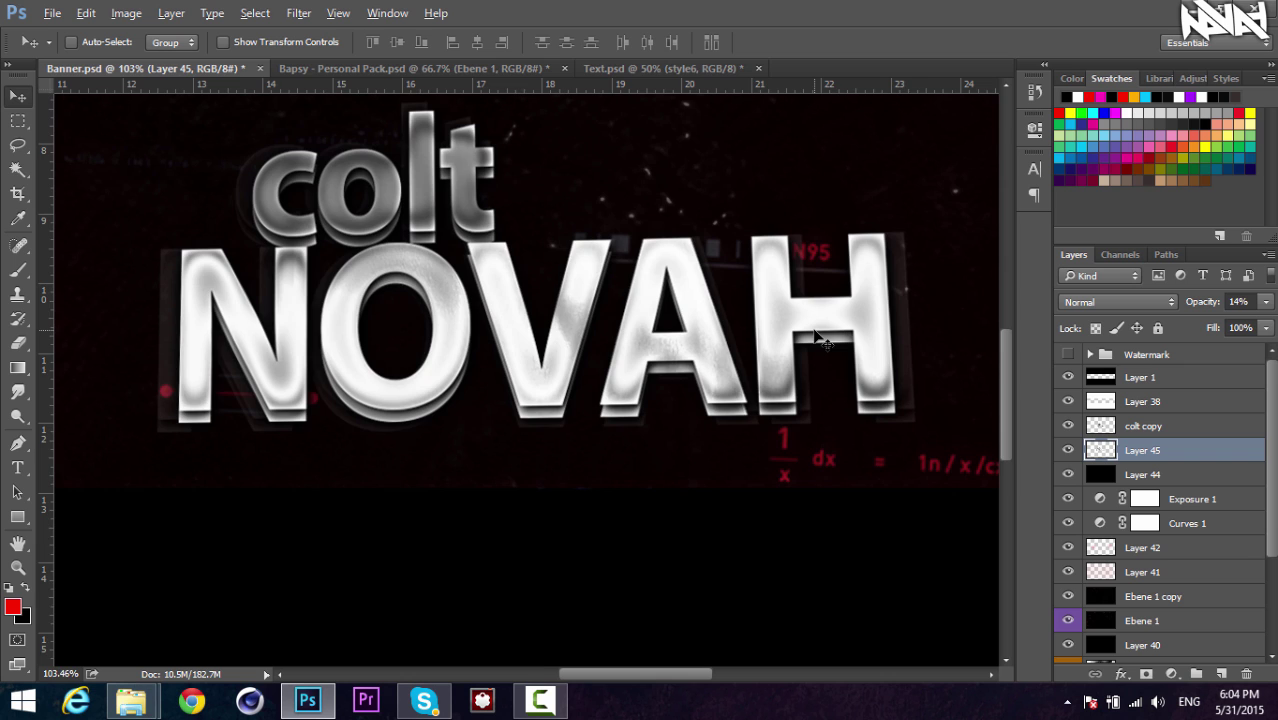
scroll(818, 338, "down", 5)
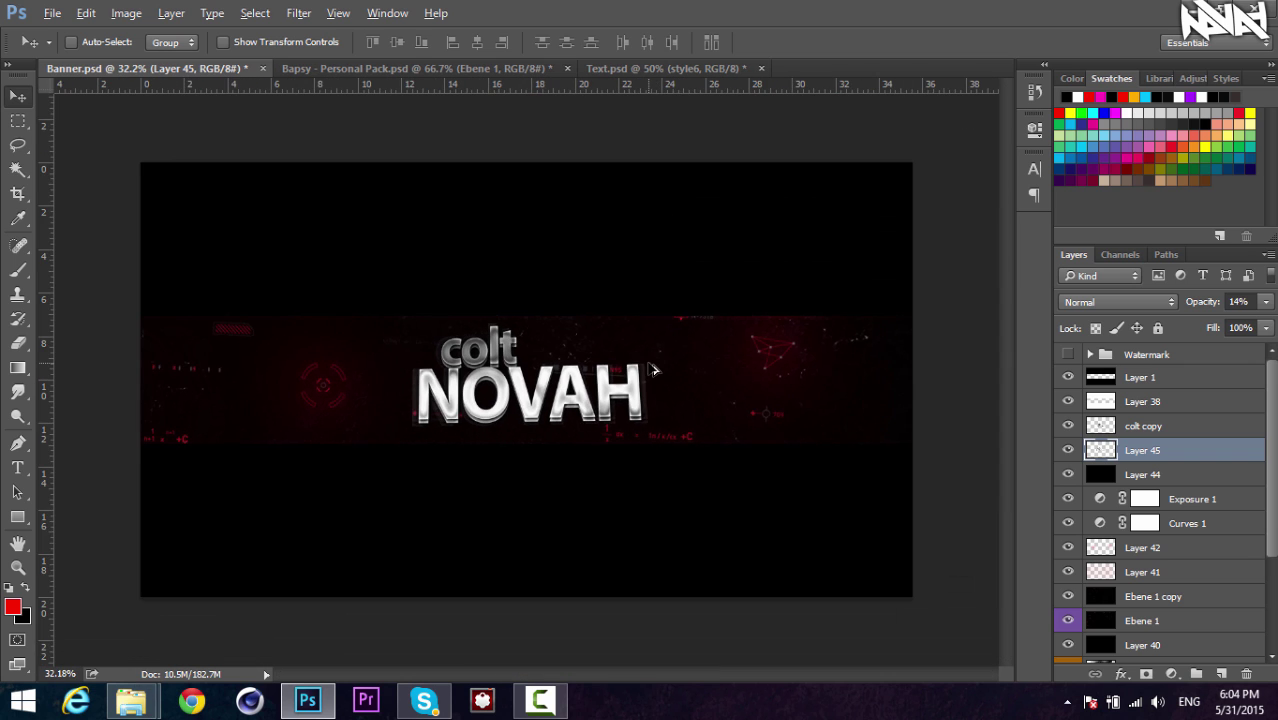
scroll(567, 360, "up", 3)
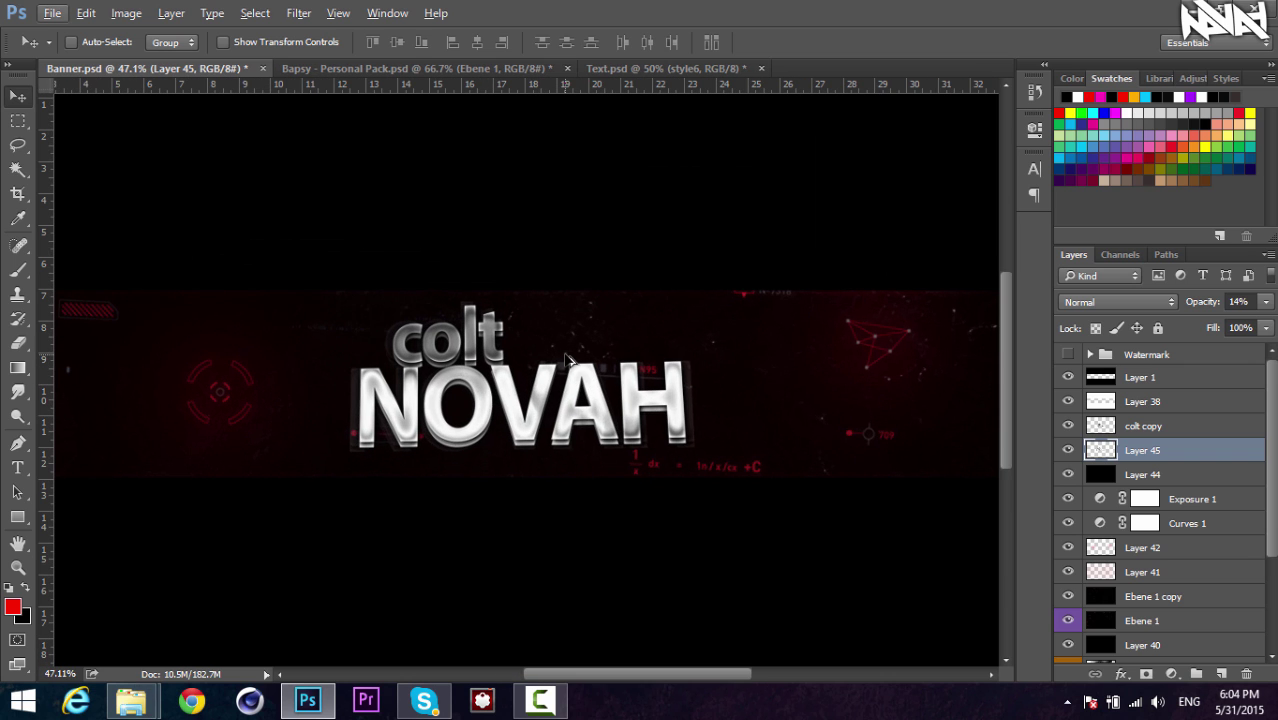
scroll(560, 375, "down", 1)
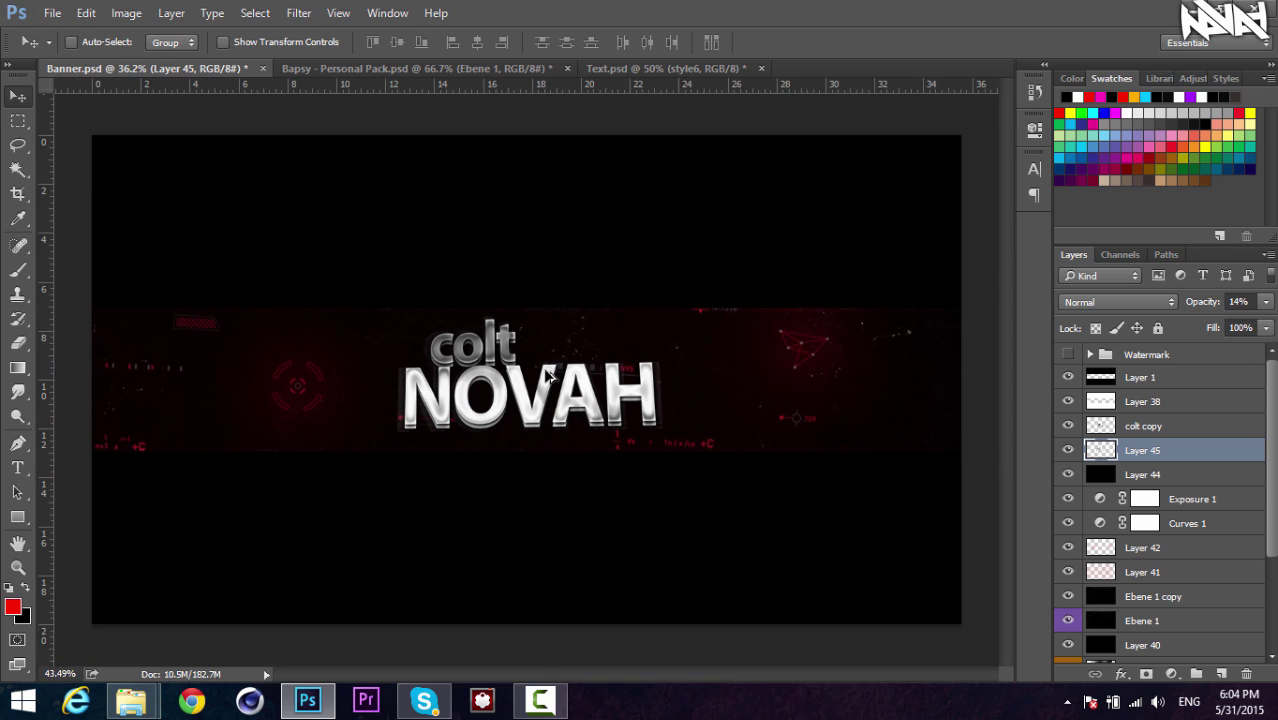
scroll(549, 387, "up", 2)
Add a new layer above the colt copy layer and set a soft round brush to 414 px with 0% hardness
left_click(1155, 437)
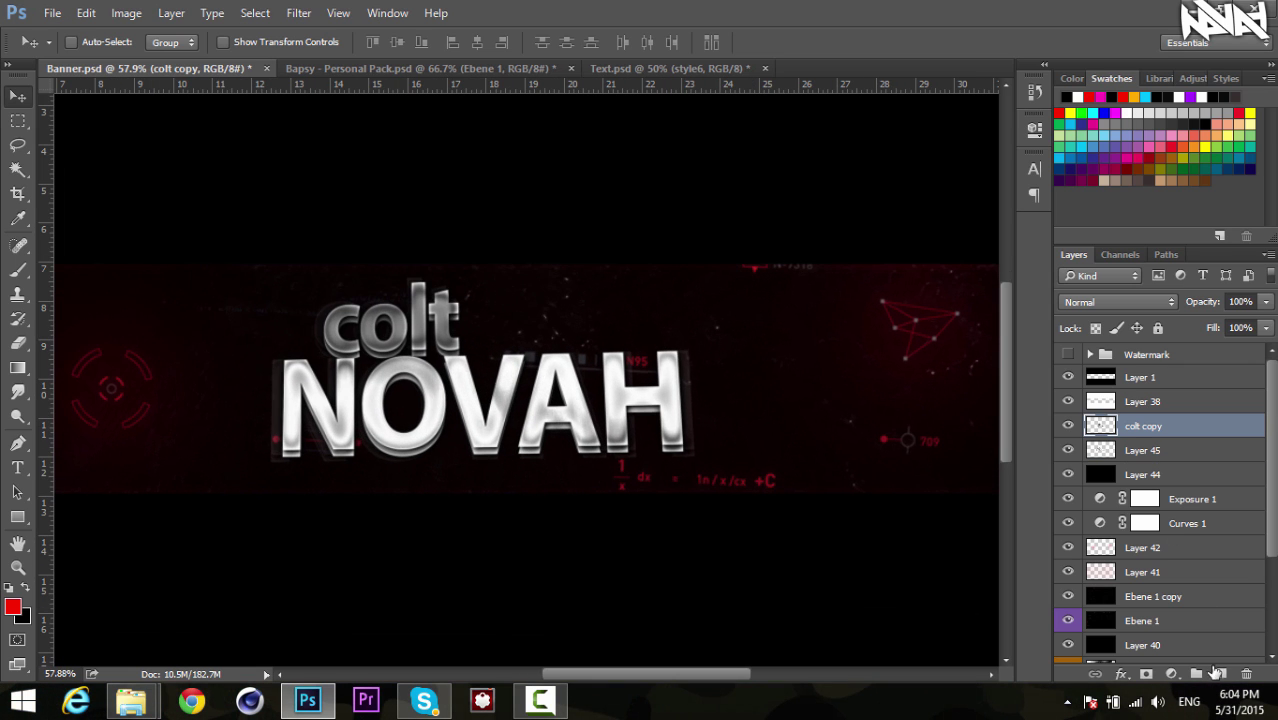
left_click(1220, 673)
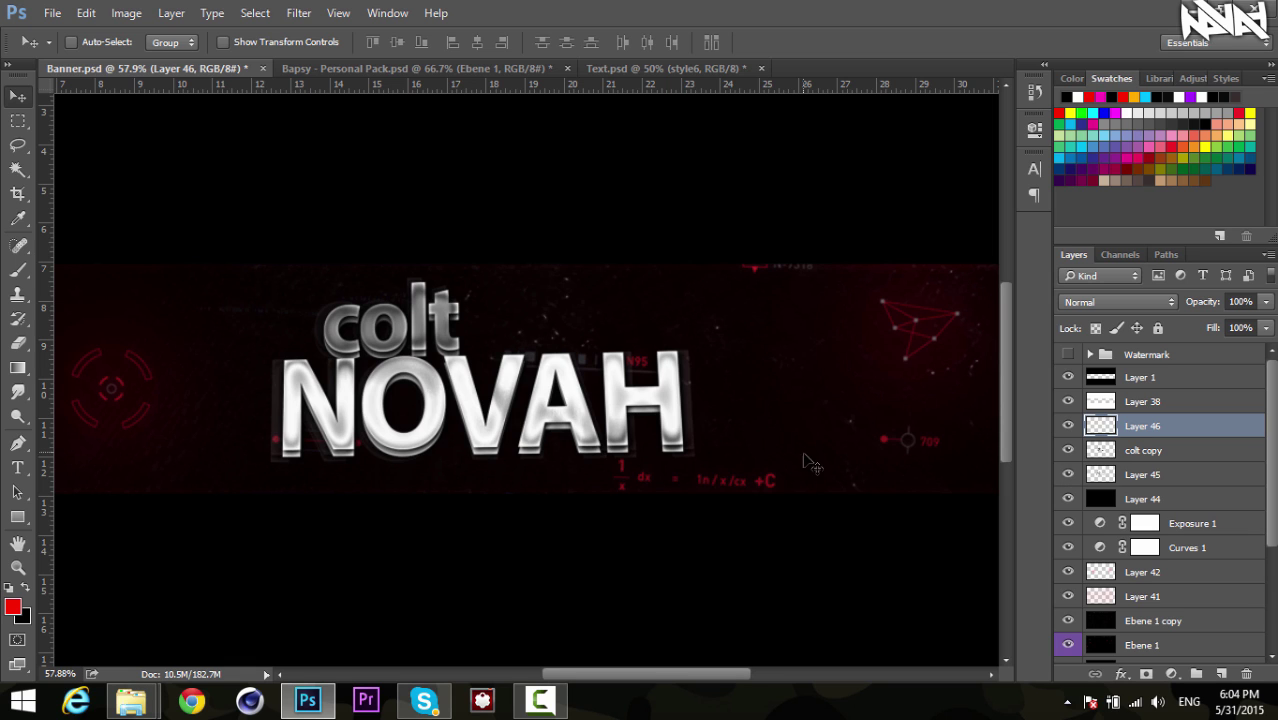
scroll(500, 478, "down", 1)
scroll(300, 462, "up", 2)
key("b")
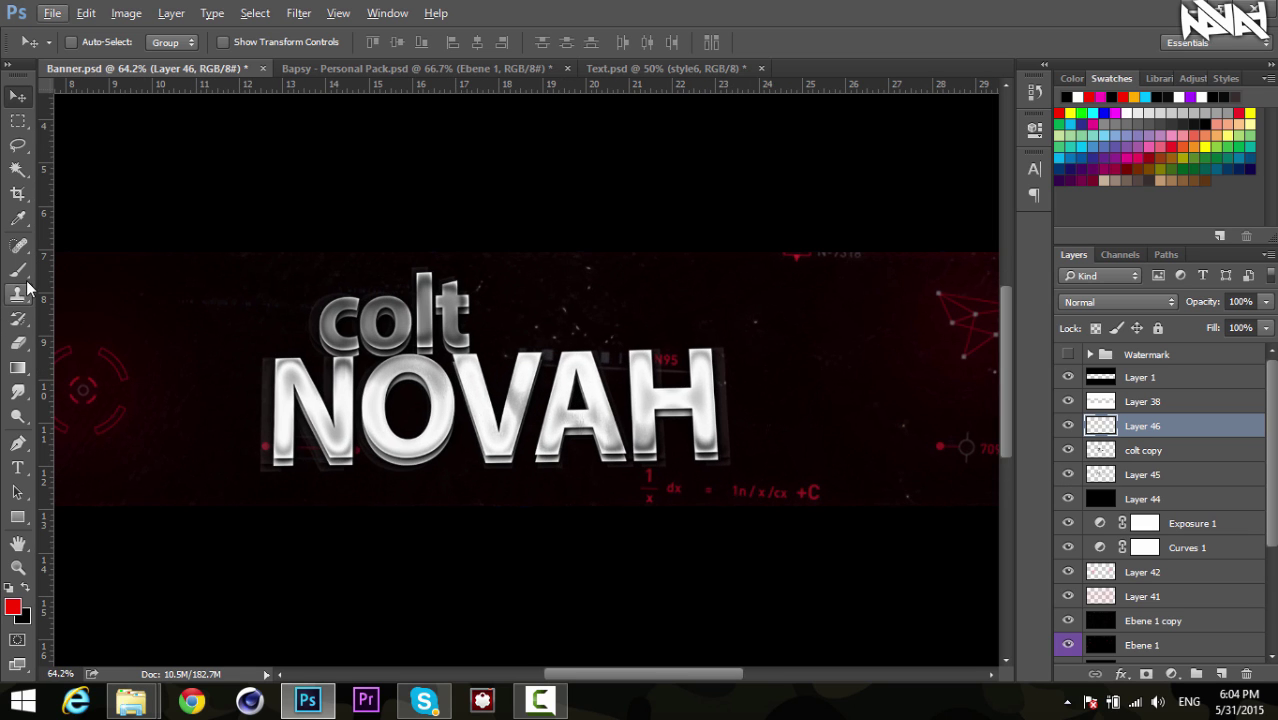
left_click_drag(289, 439, 412, 444)
right_click(417, 438)
left_click_drag(530, 482, 492, 482)
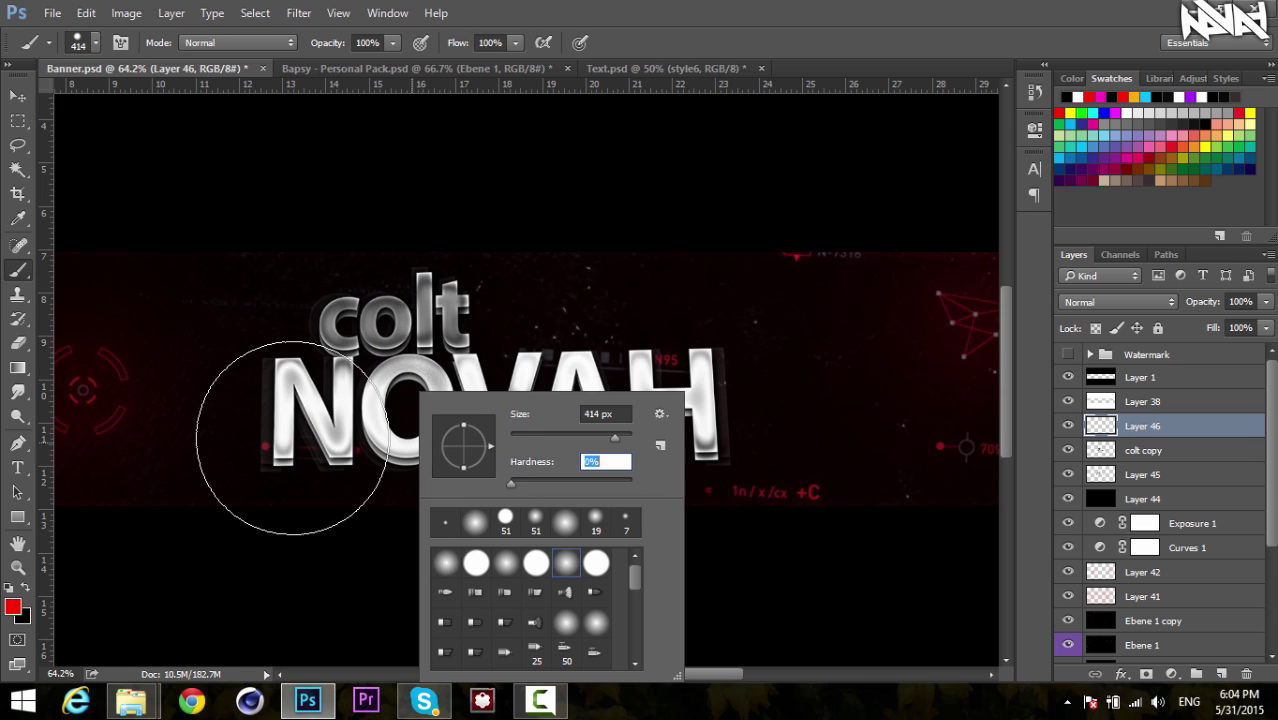
key("Return")
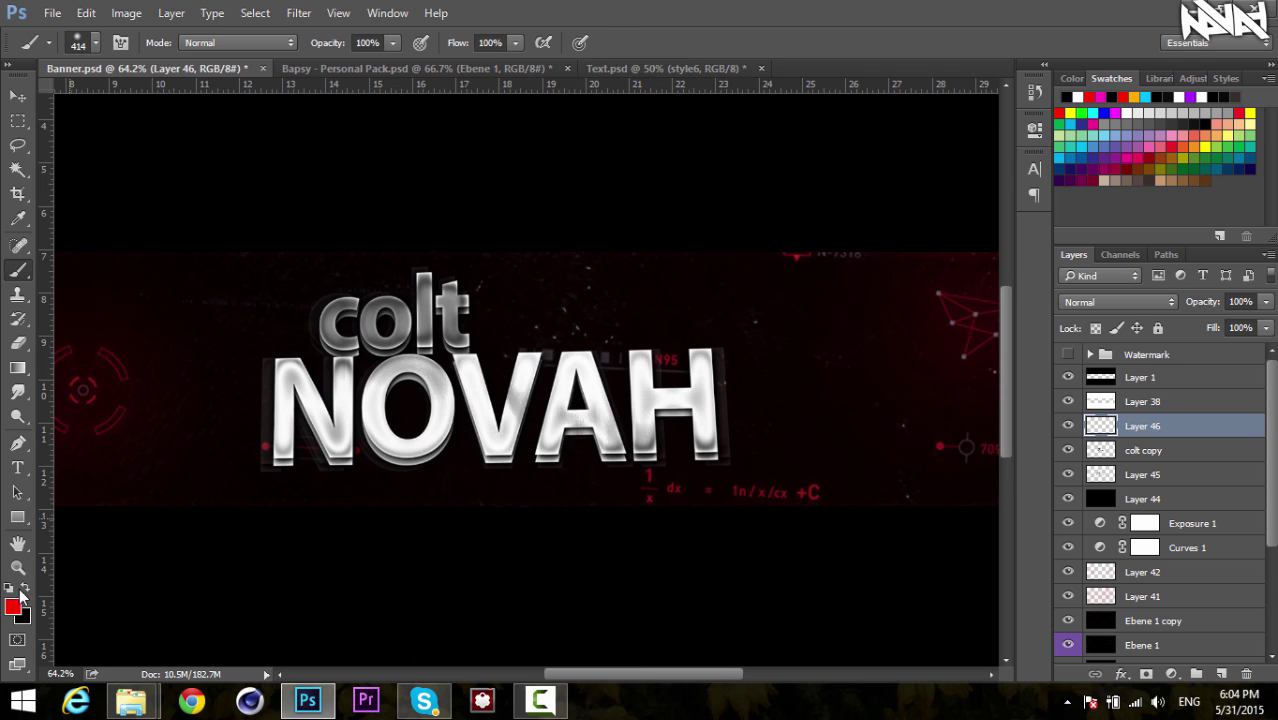
Enlarge the soft brush to 613 px and paint two red glows along the banner's lower edge beneath the title
left_click_drag(231, 528, 290, 529)
scroll(291, 530, "down", 6)
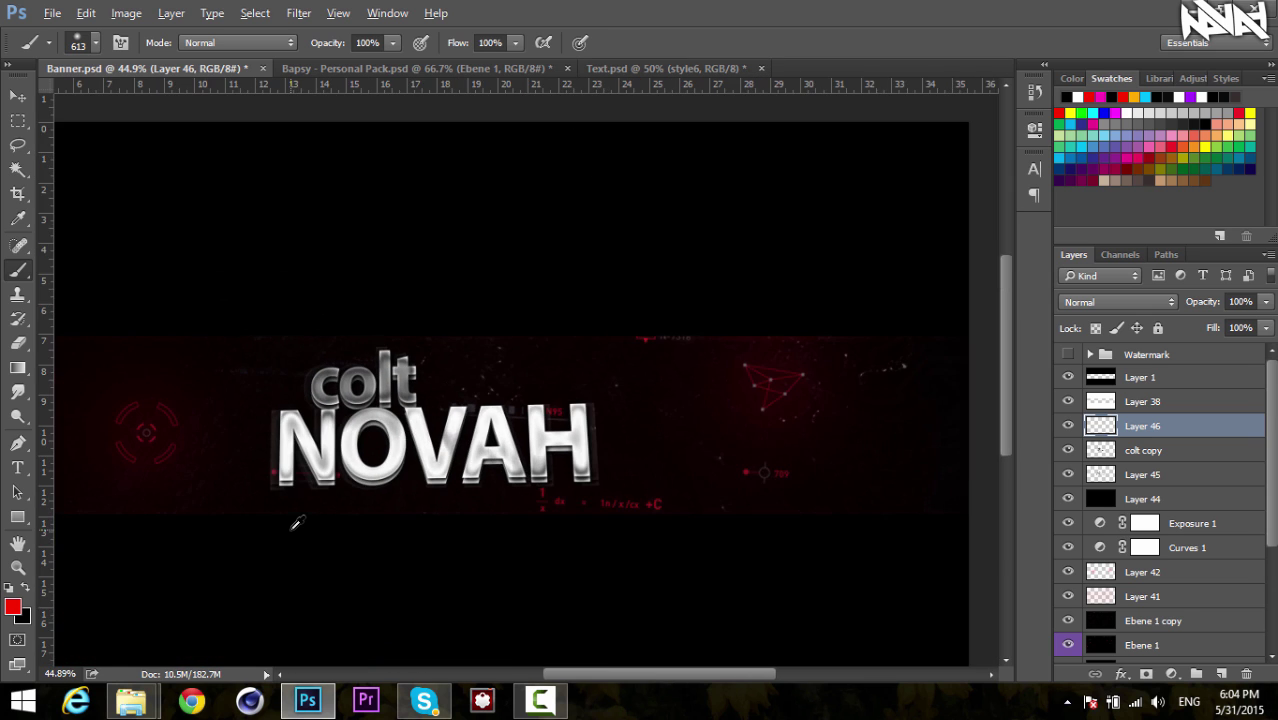
left_click(362, 499)
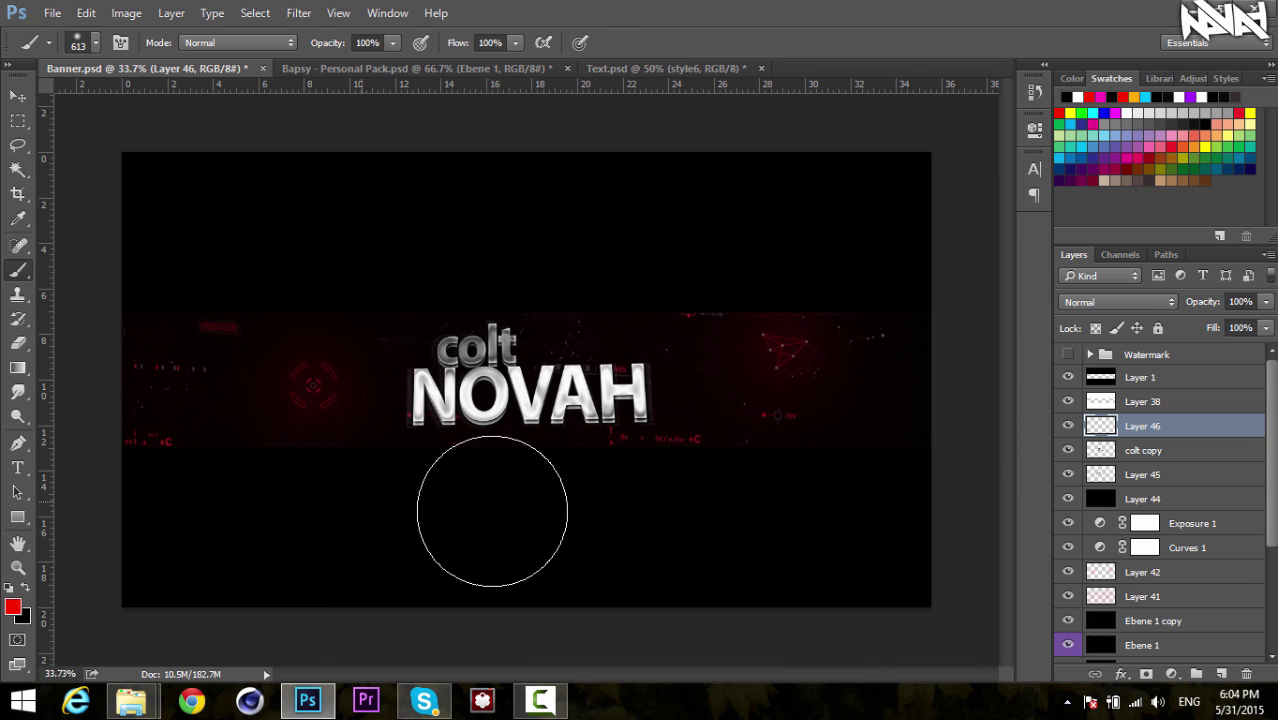
left_click(611, 497)
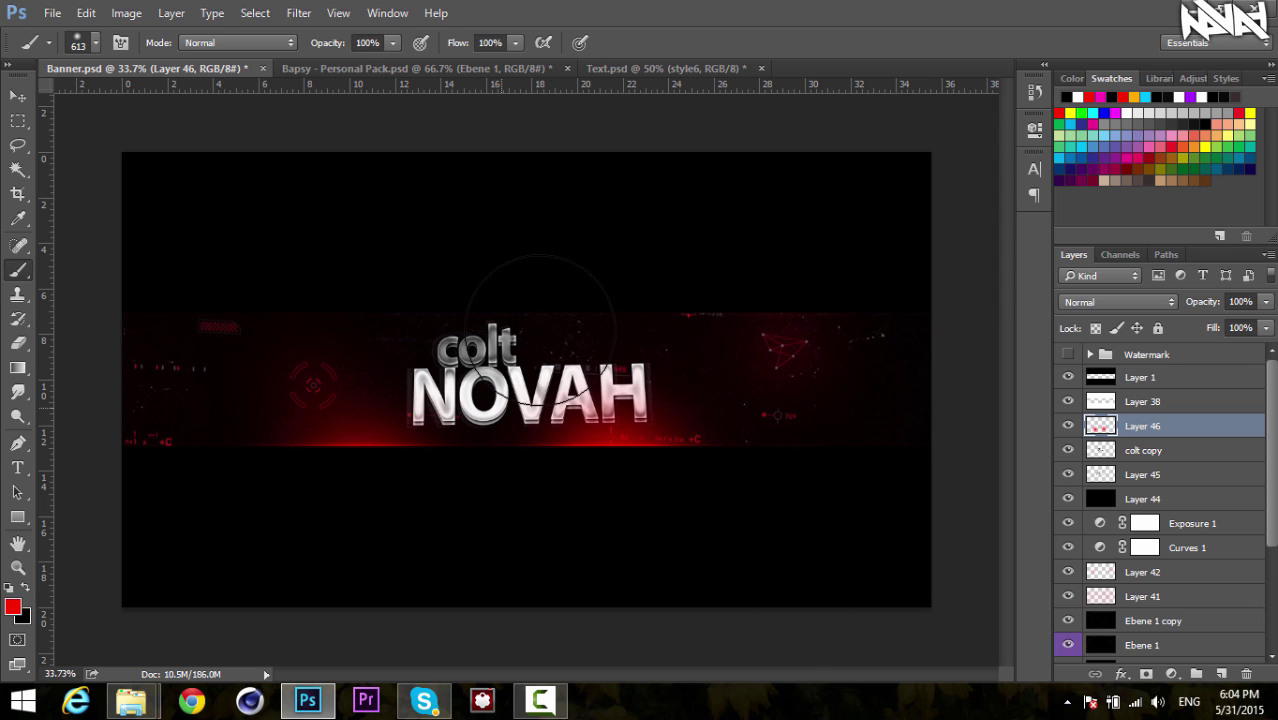
Paint a red glow at the banner strip's upper edge above the text on Layer 46 and soften the layer with Gaussian Blur
left_click(565, 266)
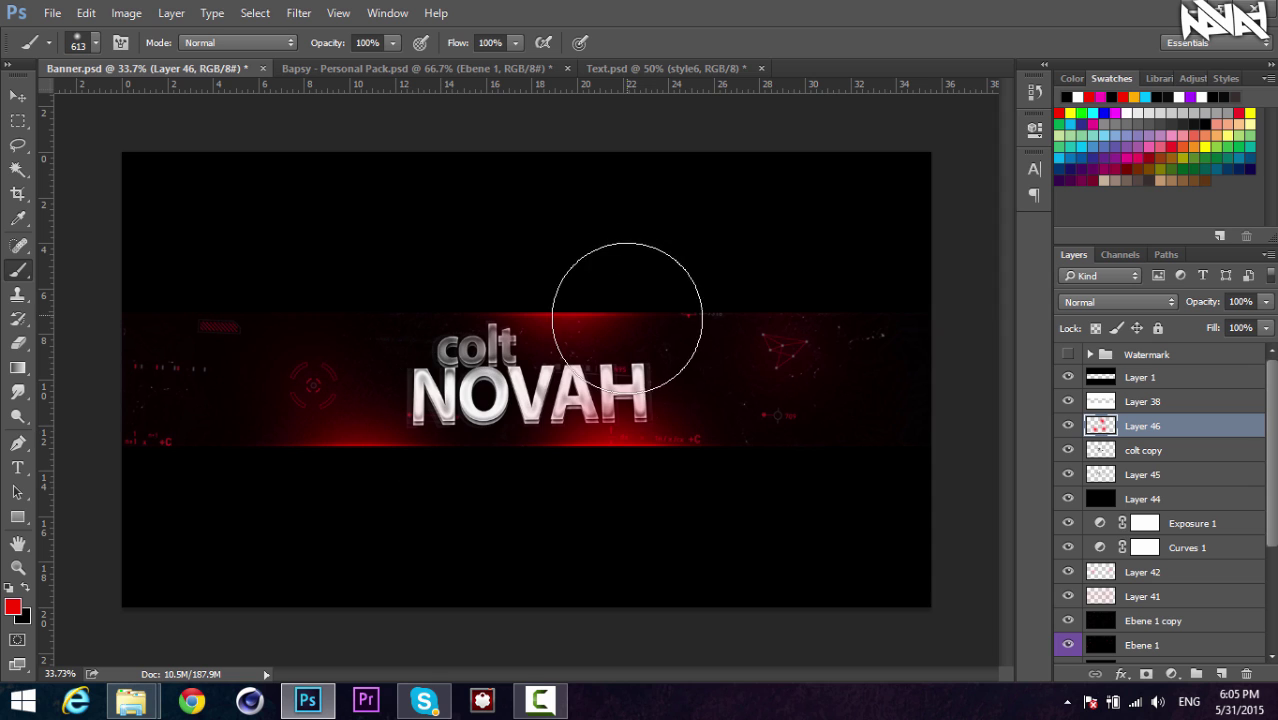
scroll(560, 400, "up", 3)
left_click(298, 13)
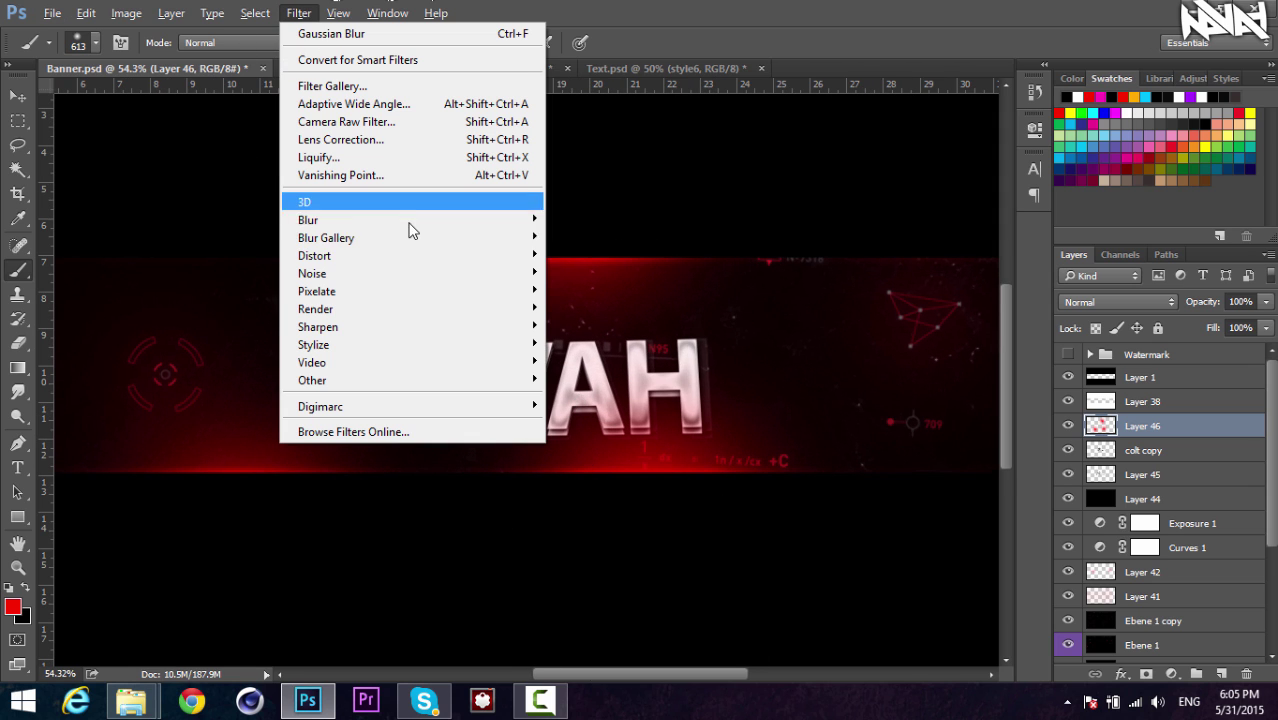
mouse_move(298, 222)
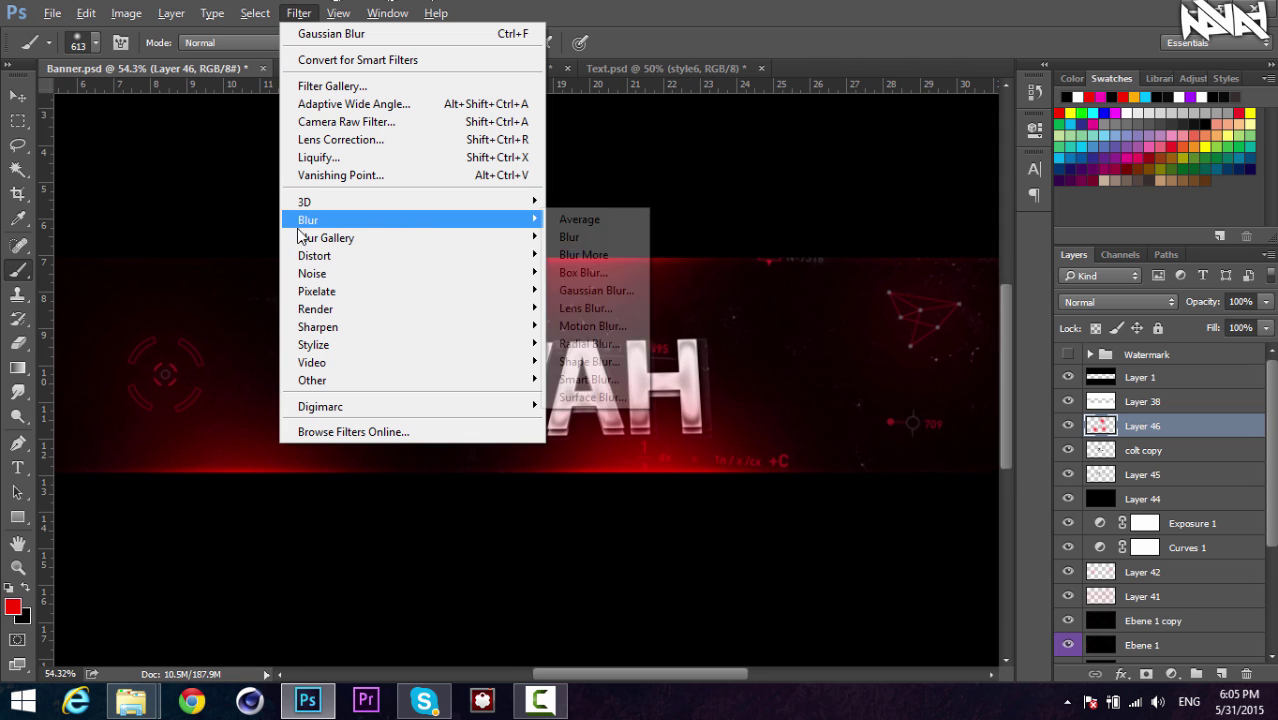
left_click(597, 290)
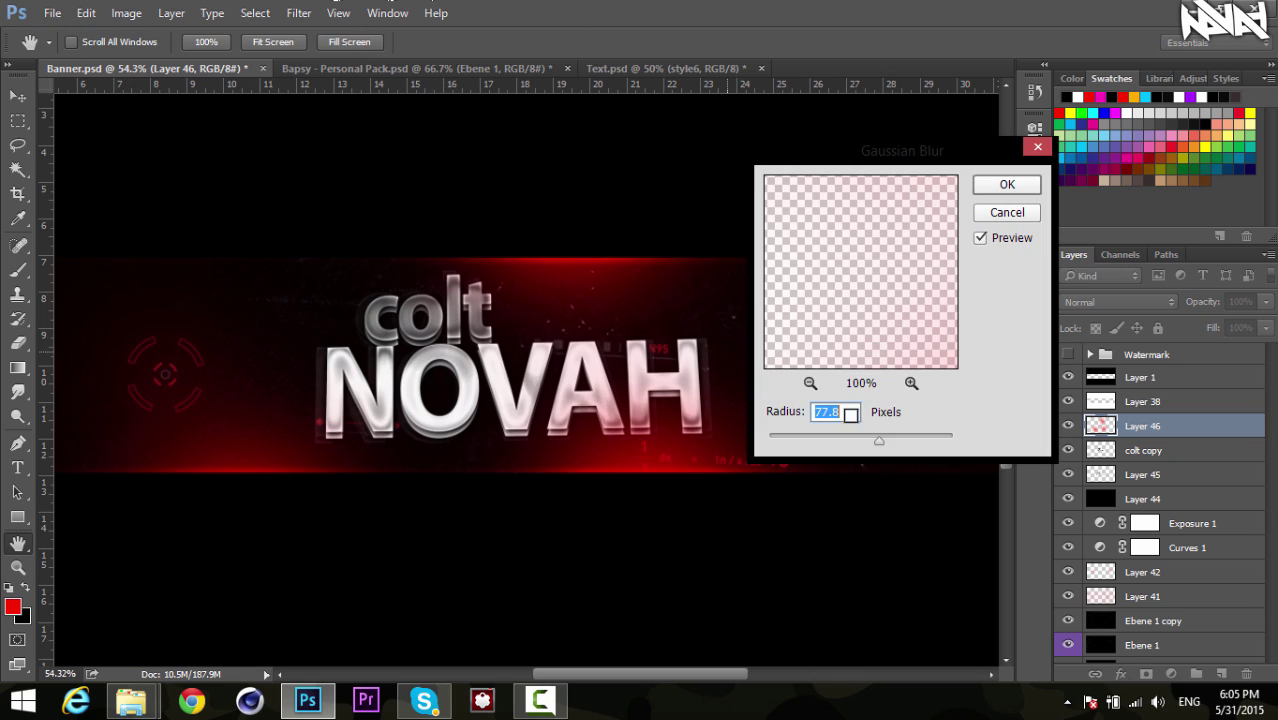
left_click(926, 441)
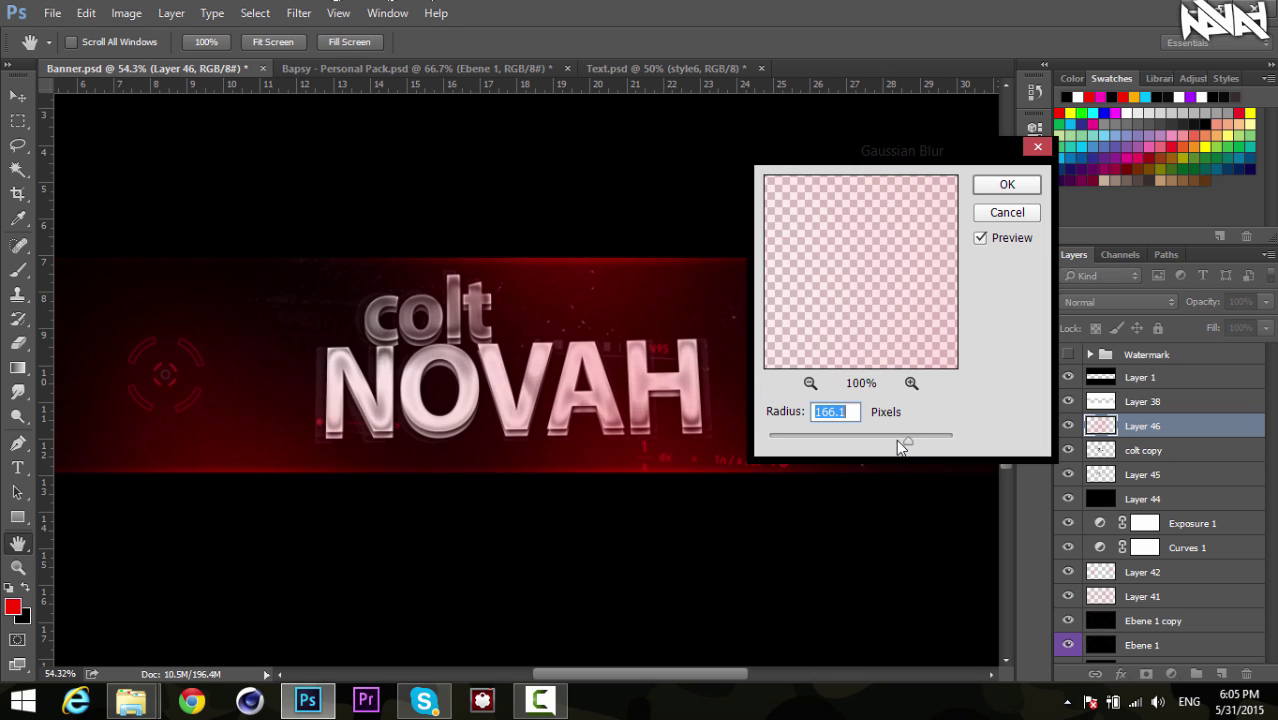
left_click(1004, 187)
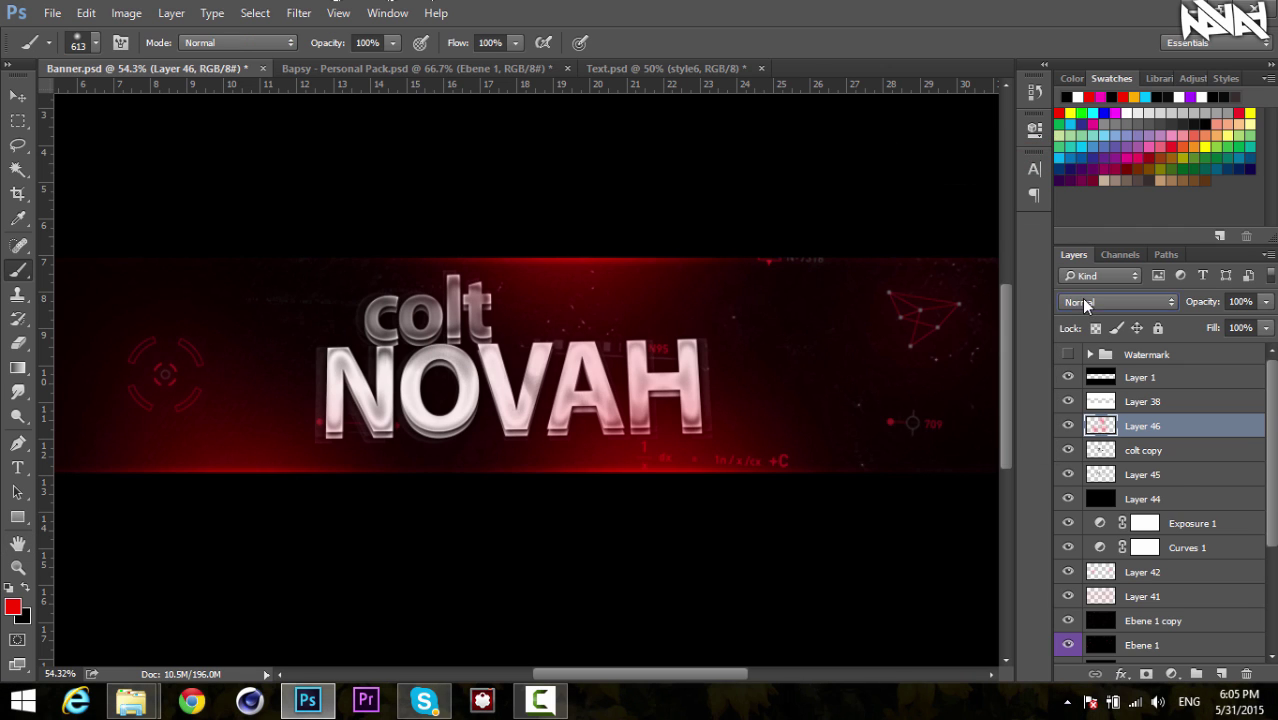
Compare blend modes for Layer 46, settle on Screen, and reduce the layer's opacity to 52%
left_click(1084, 302)
left_click(1069, 424)
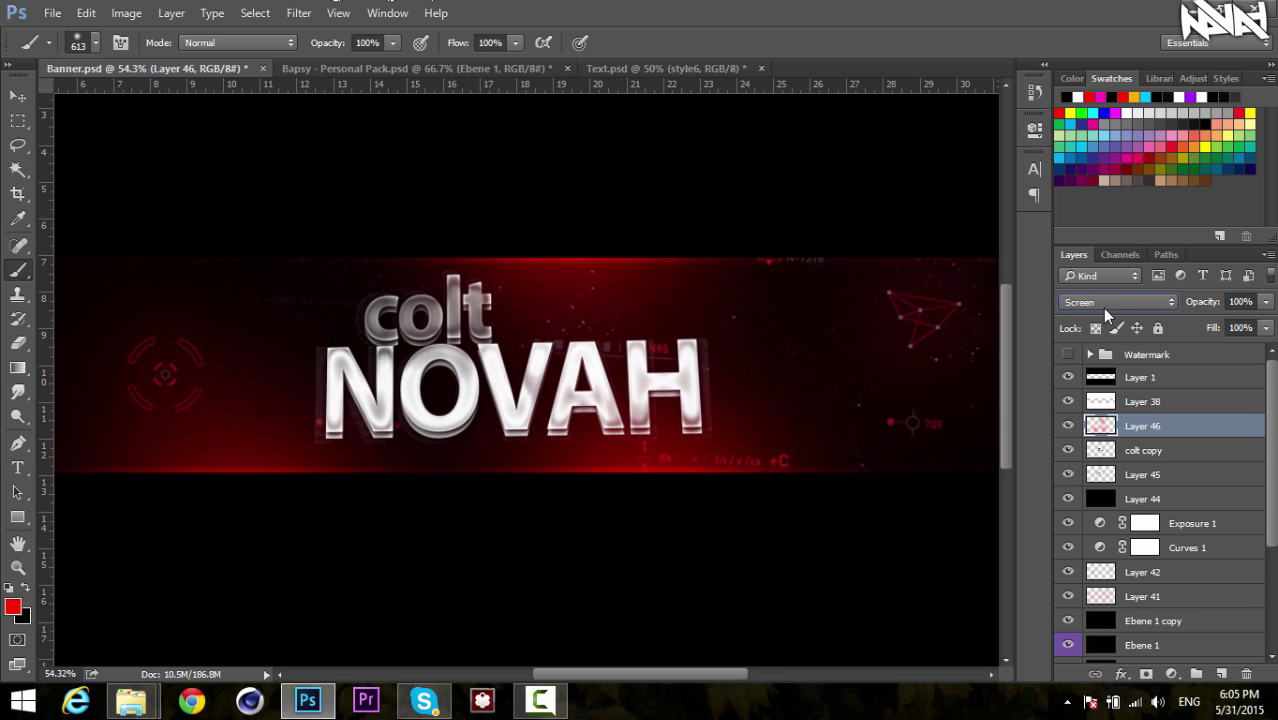
scroll(1104, 310, "down", 1)
scroll(1104, 312, "down", 1)
scroll(1104, 312, "down", 2)
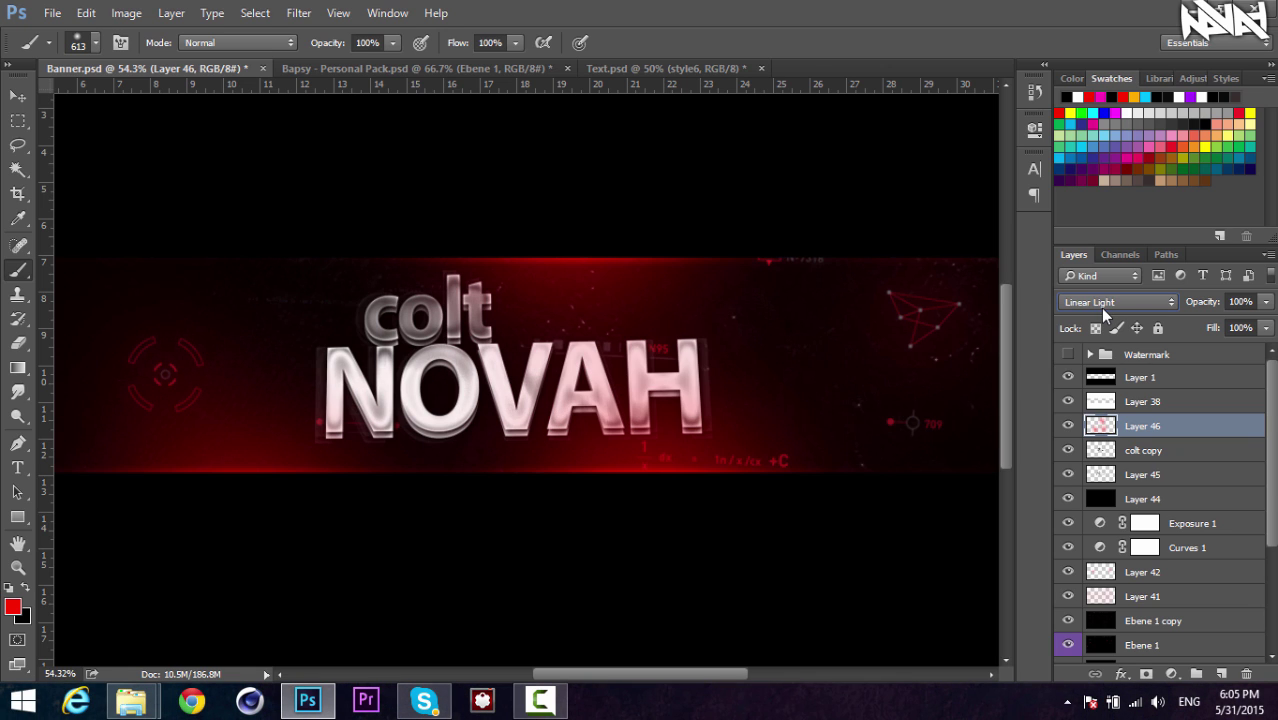
left_click(1104, 313)
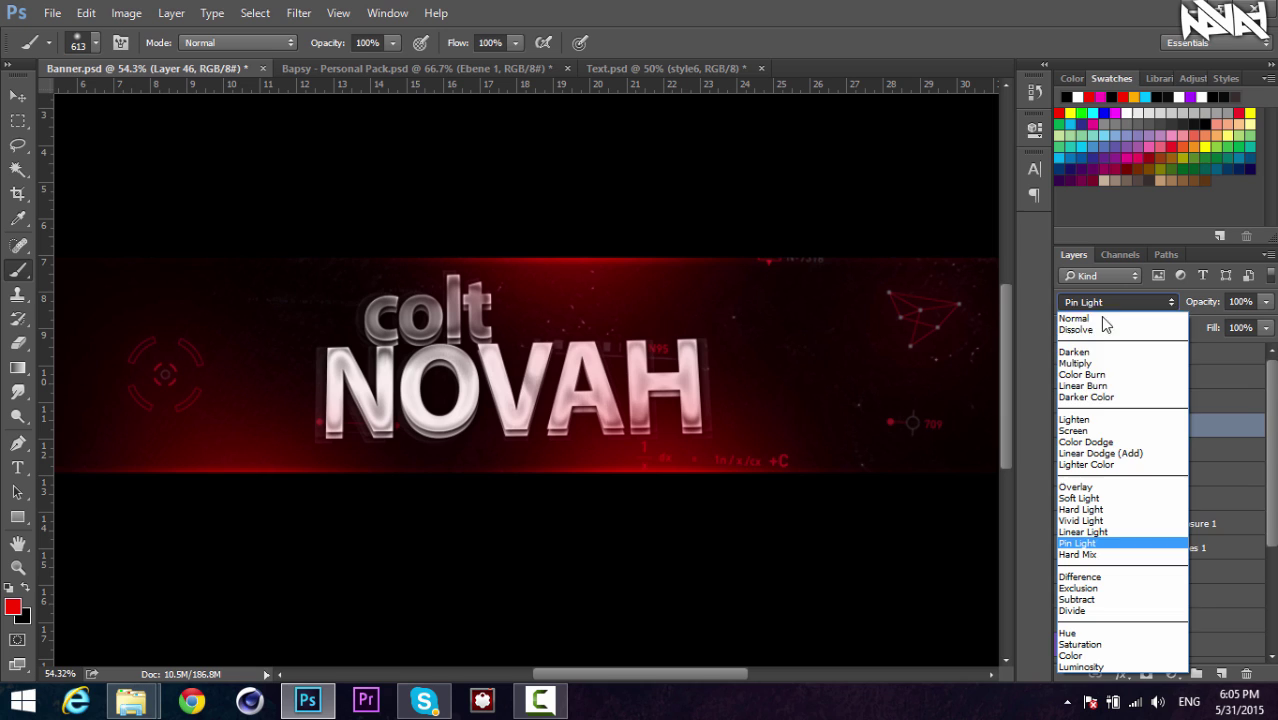
left_click(1092, 420)
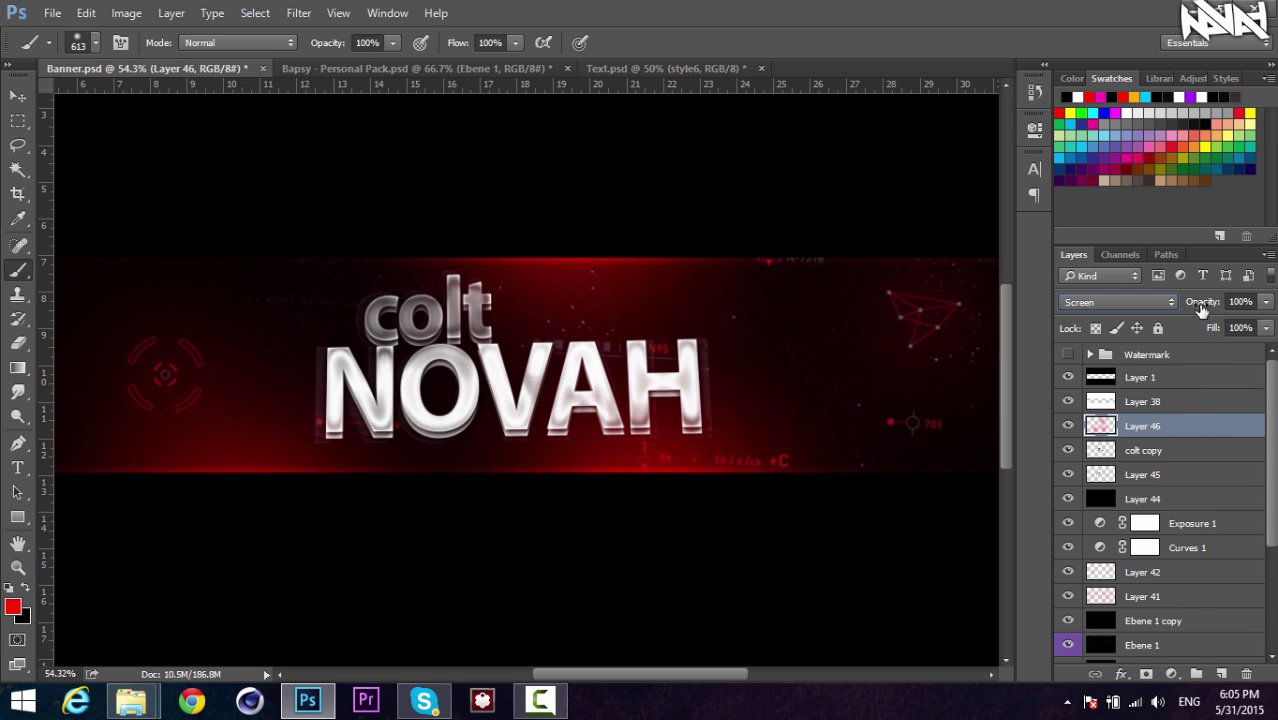
left_click_drag(1202, 310, 1137, 313)
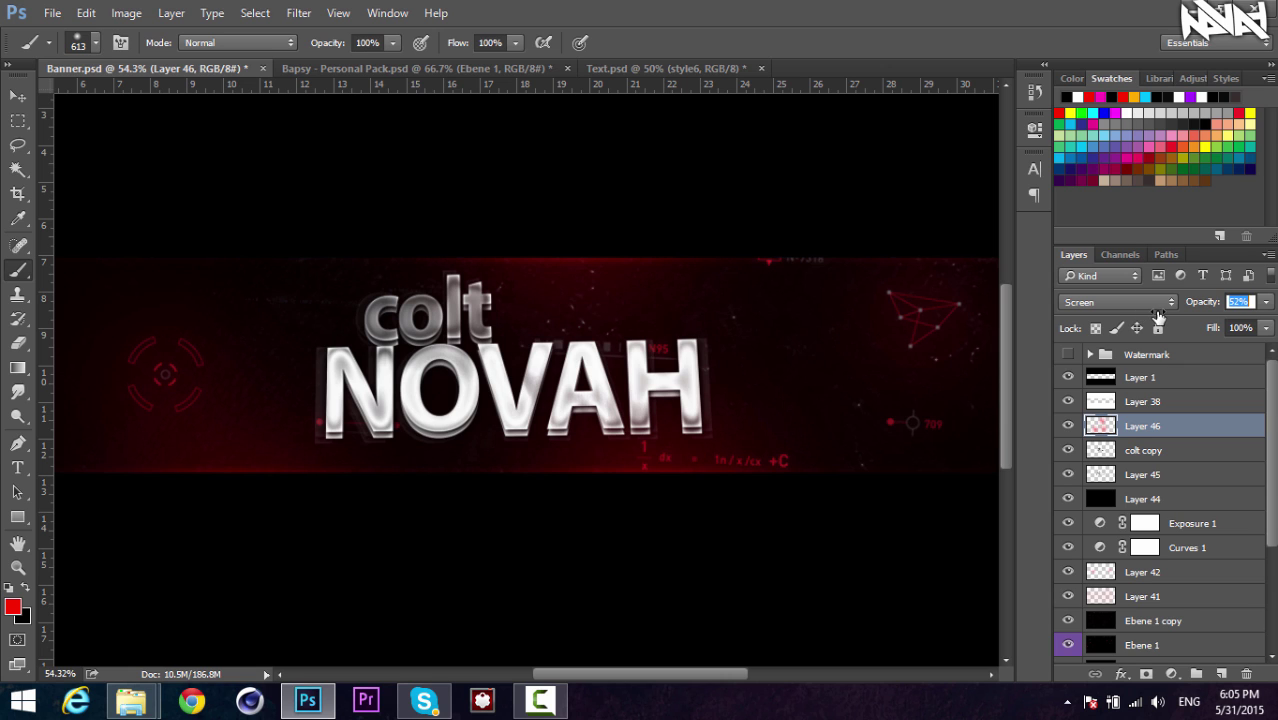
left_click(17, 95)
Look through the Glitch and Tech stock layers in Bapsy - Personal Pack.psd for a suitable tech element, and collapse the group
scroll(412, 325, "down", 1)
scroll(412, 325, "down", 2)
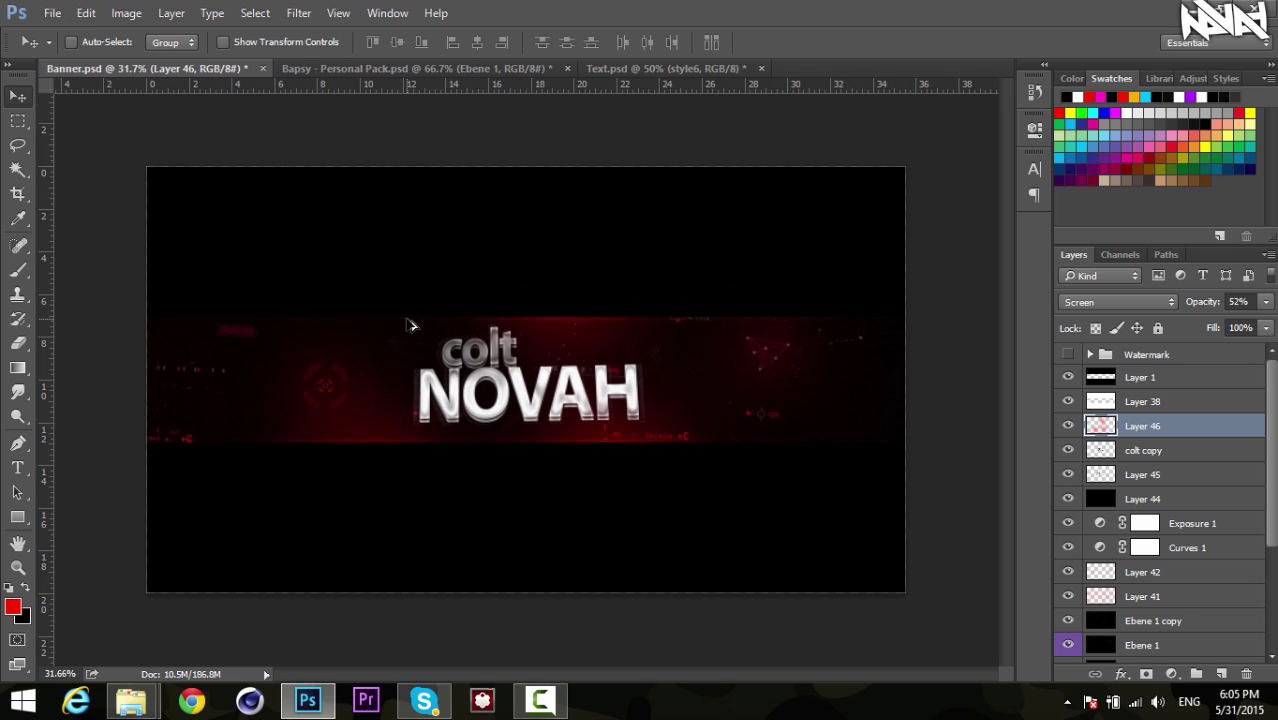
scroll(409, 323, "up", 2)
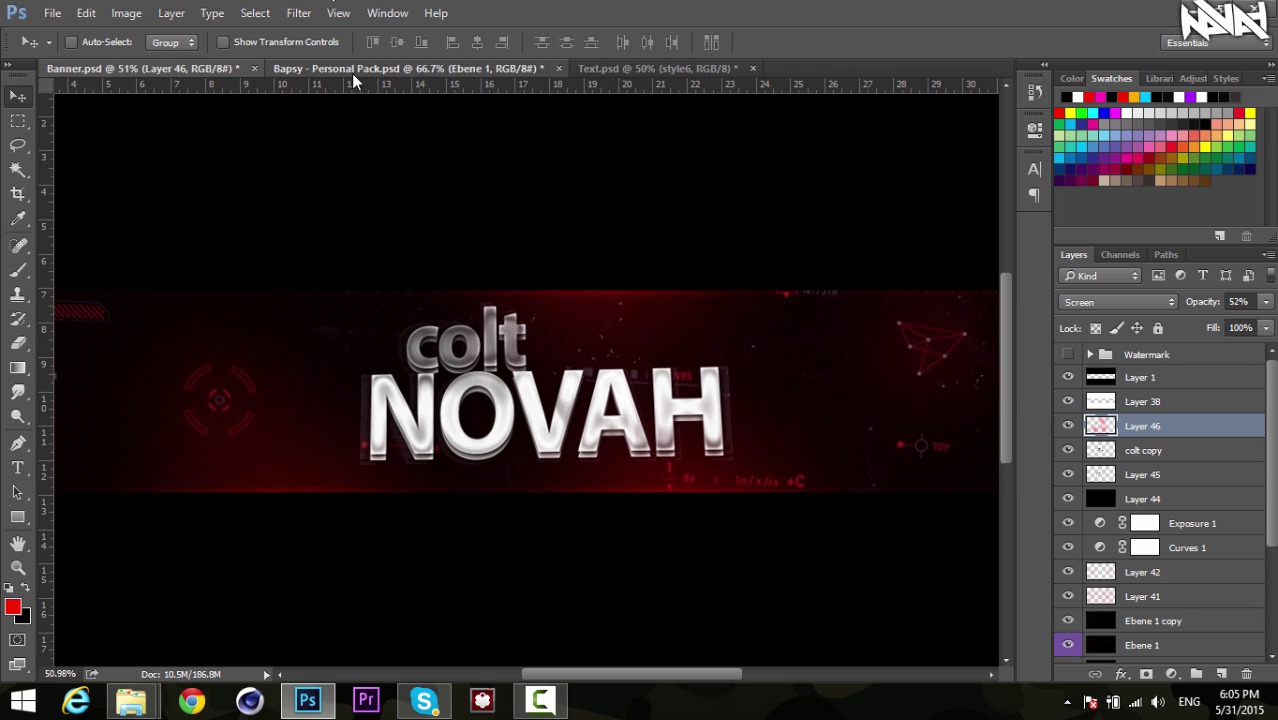
left_click(396, 68)
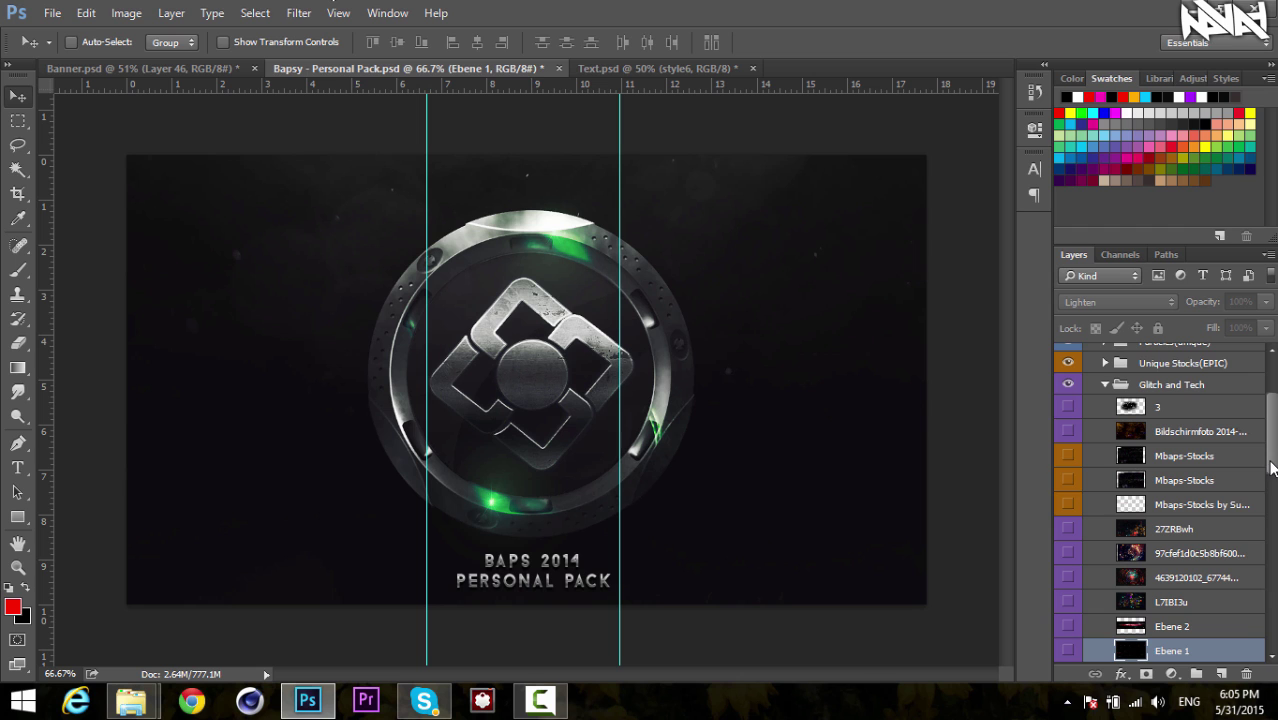
left_click_drag(1272, 468, 1254, 518)
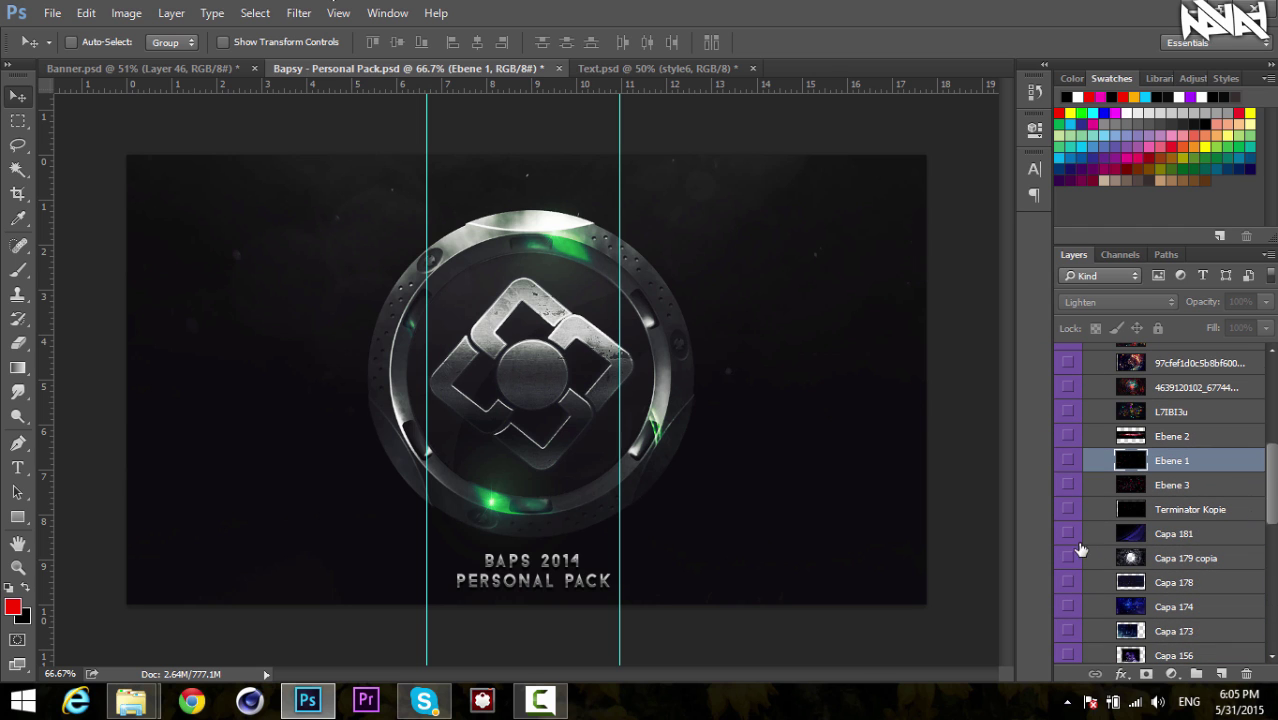
left_click(1067, 607)
left_click(1067, 607)
left_click(1067, 631)
left_click_drag(1272, 515, 1264, 579)
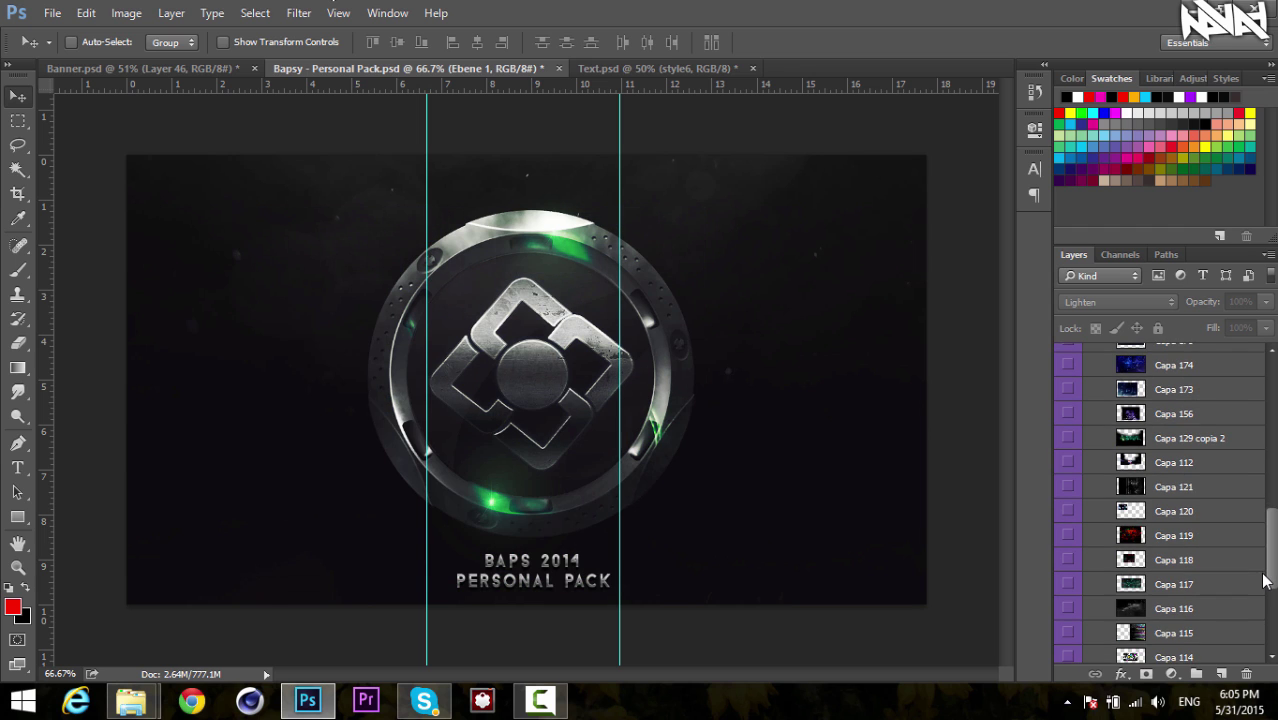
scroll(1210, 515, "up", 6)
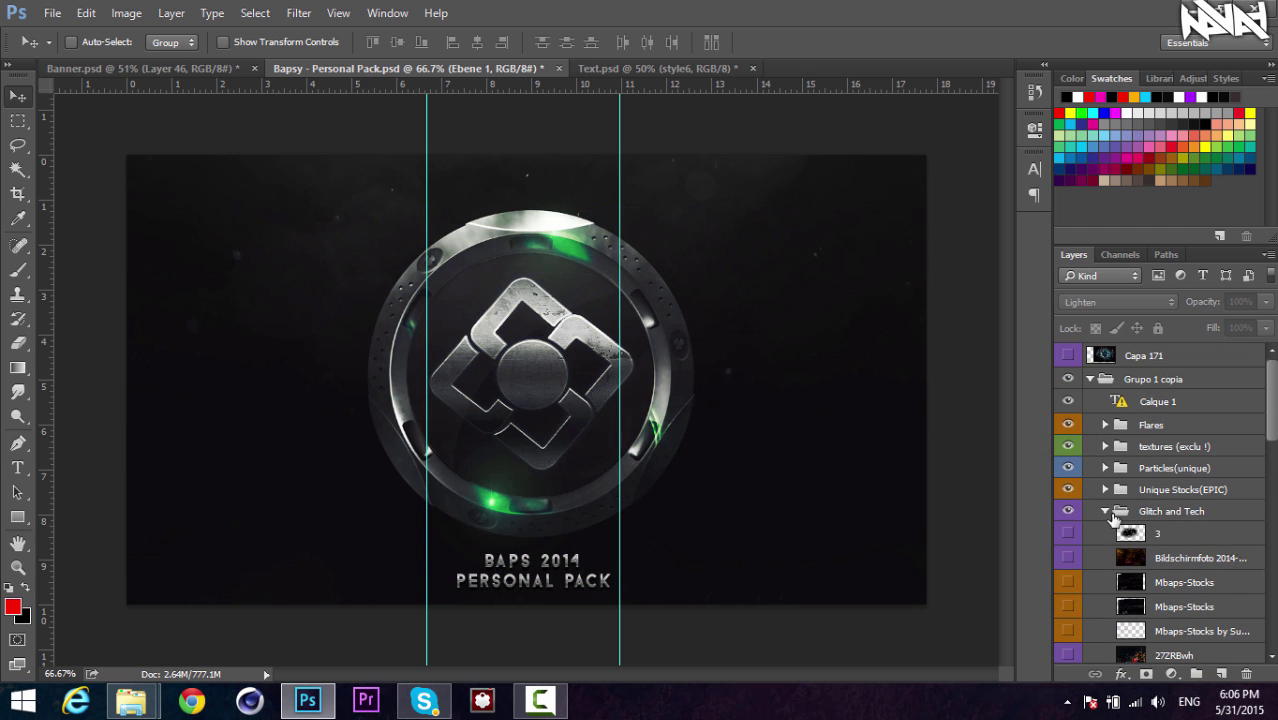
left_click(1118, 513)
left_click(1105, 511)
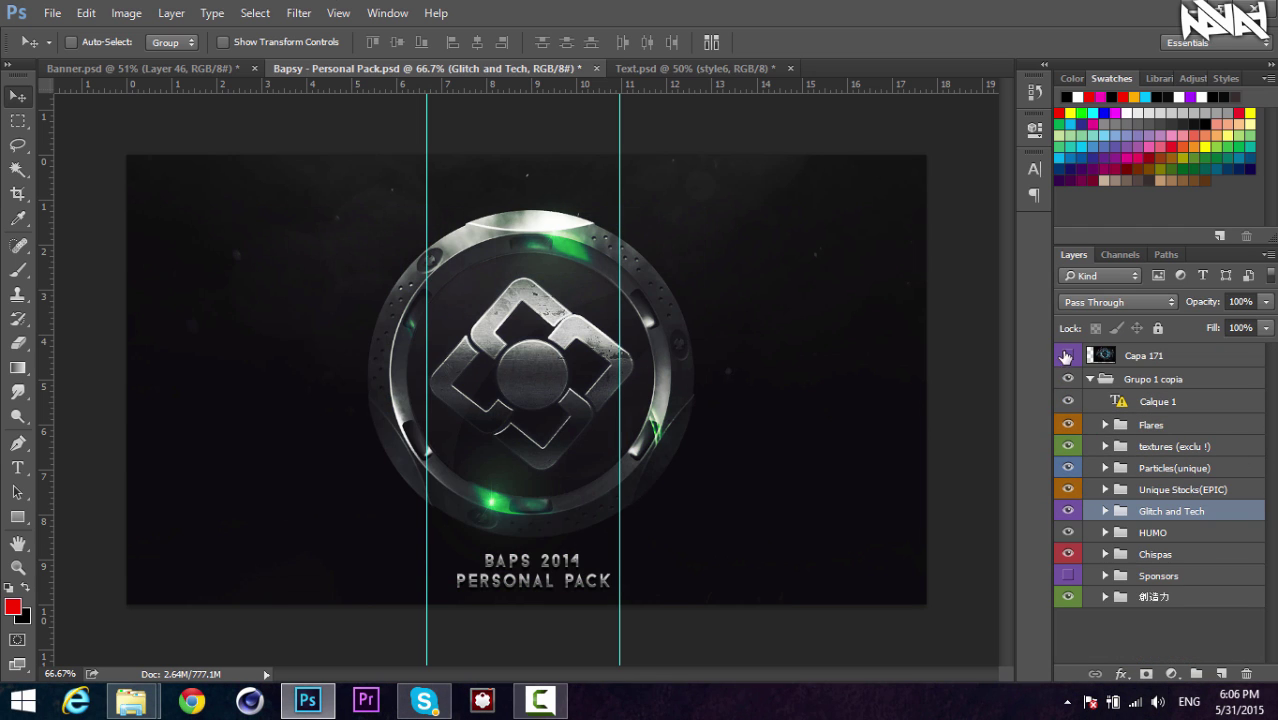
left_click(96, 63)
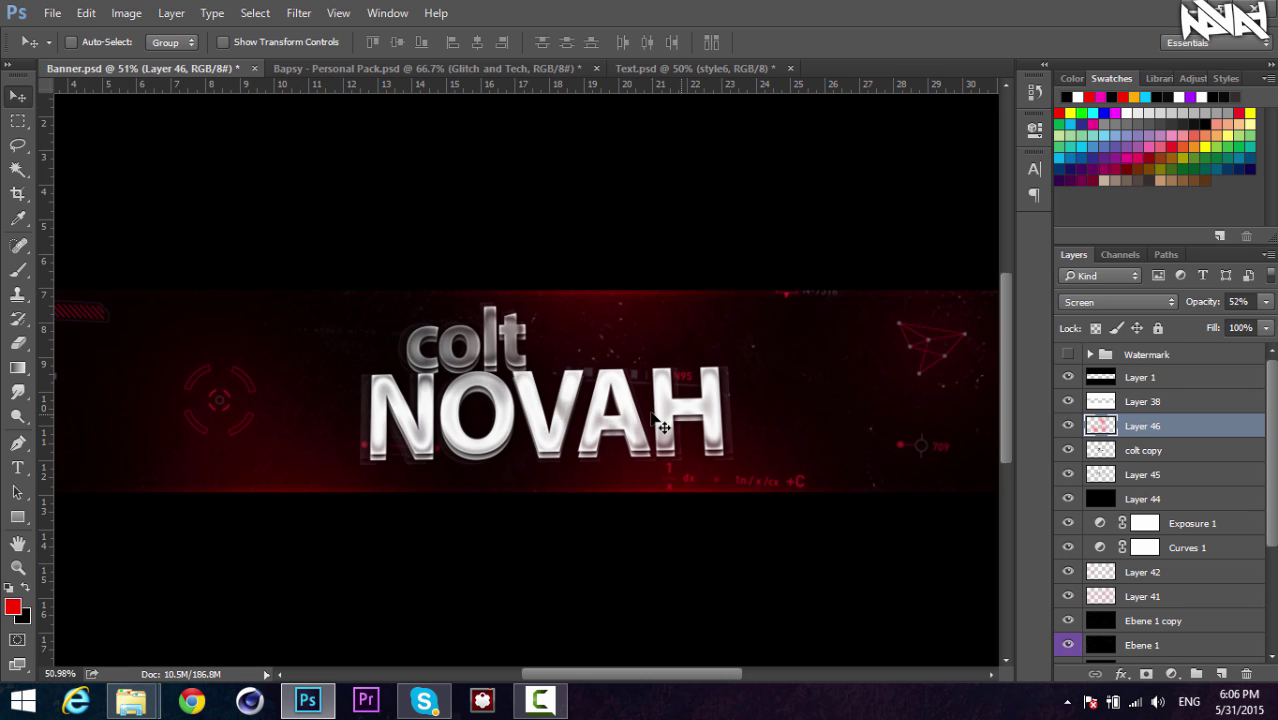
scroll(657, 424, "down", 2)
scroll(540, 365, "up", 4)
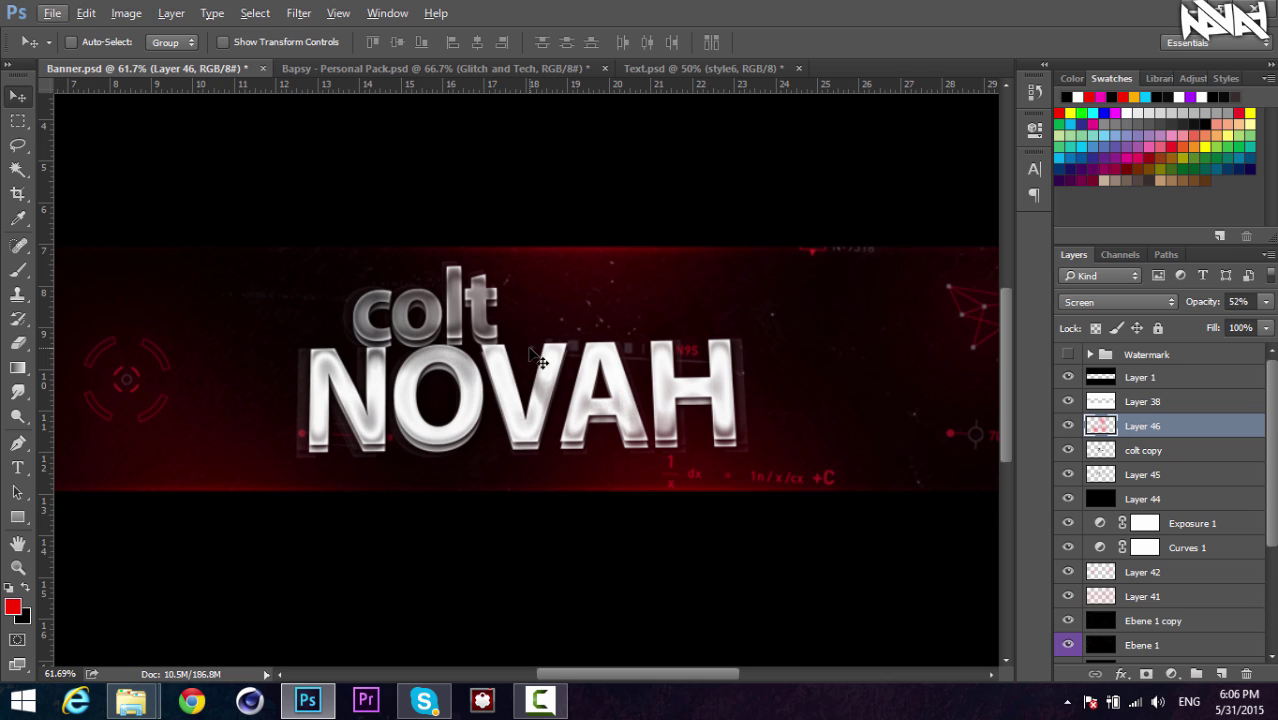
Copy Capa 171 from Bapsy - Personal Pack.psd into Banner.psd, place it directly below Layer 40 and position it behind the text
left_click(568, 69)
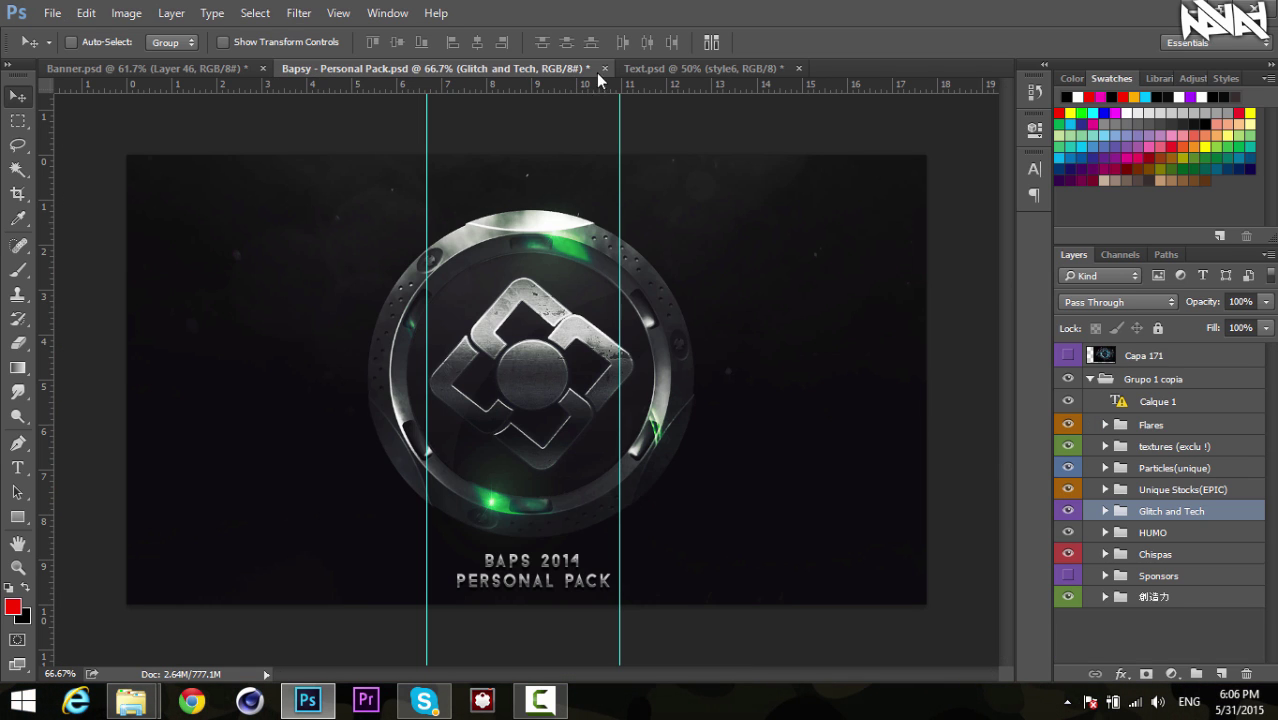
left_click(1092, 360)
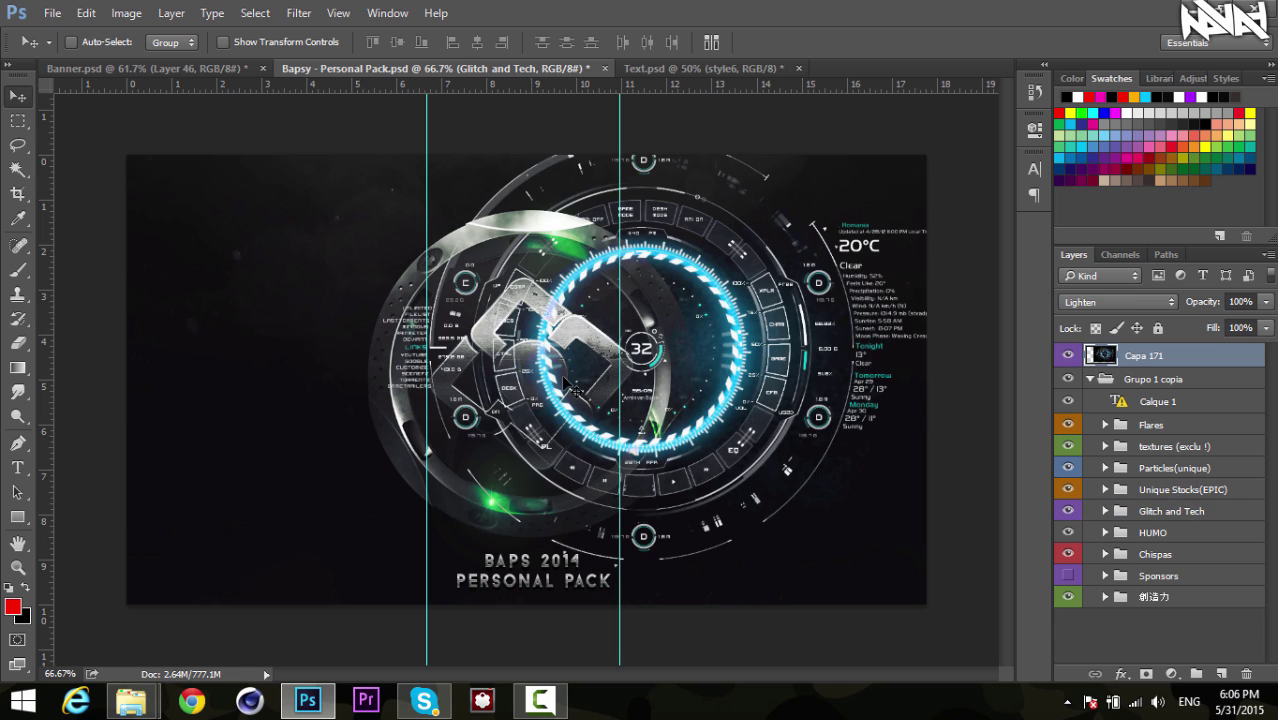
left_click_drag(673, 418, 515, 432)
left_click_drag(1204, 437, 1182, 614)
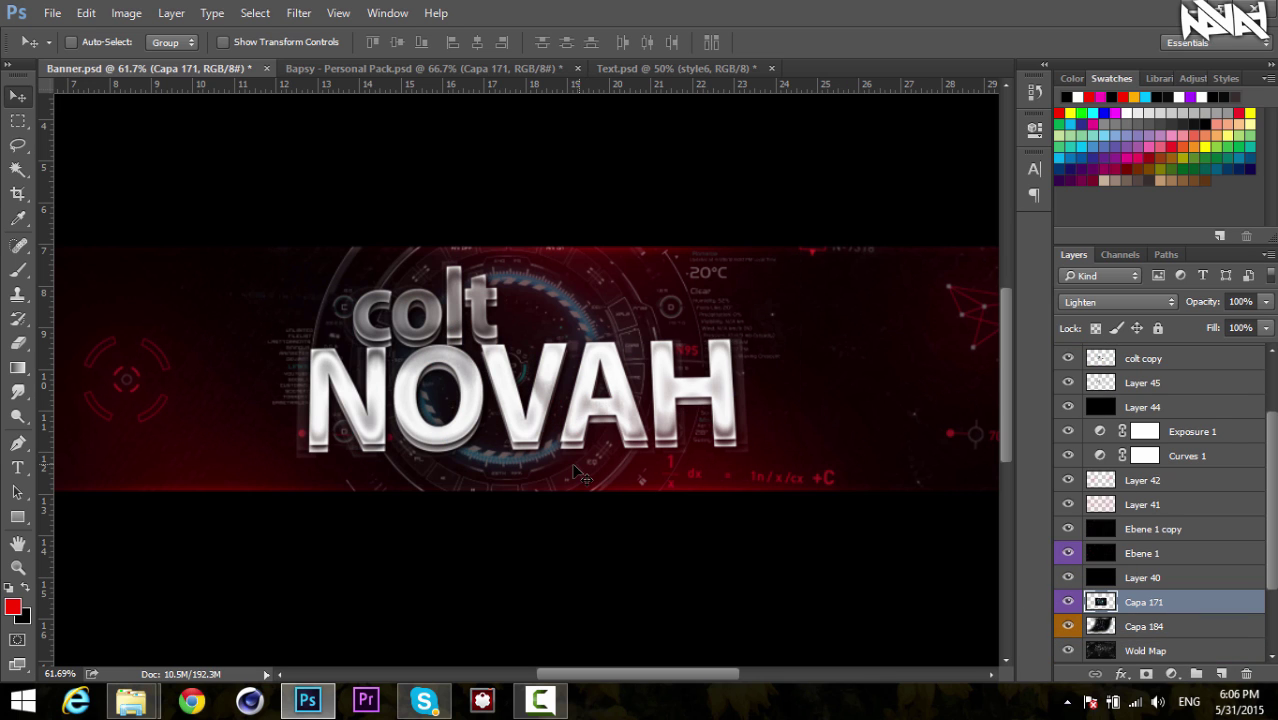
left_click_drag(570, 481, 565, 495)
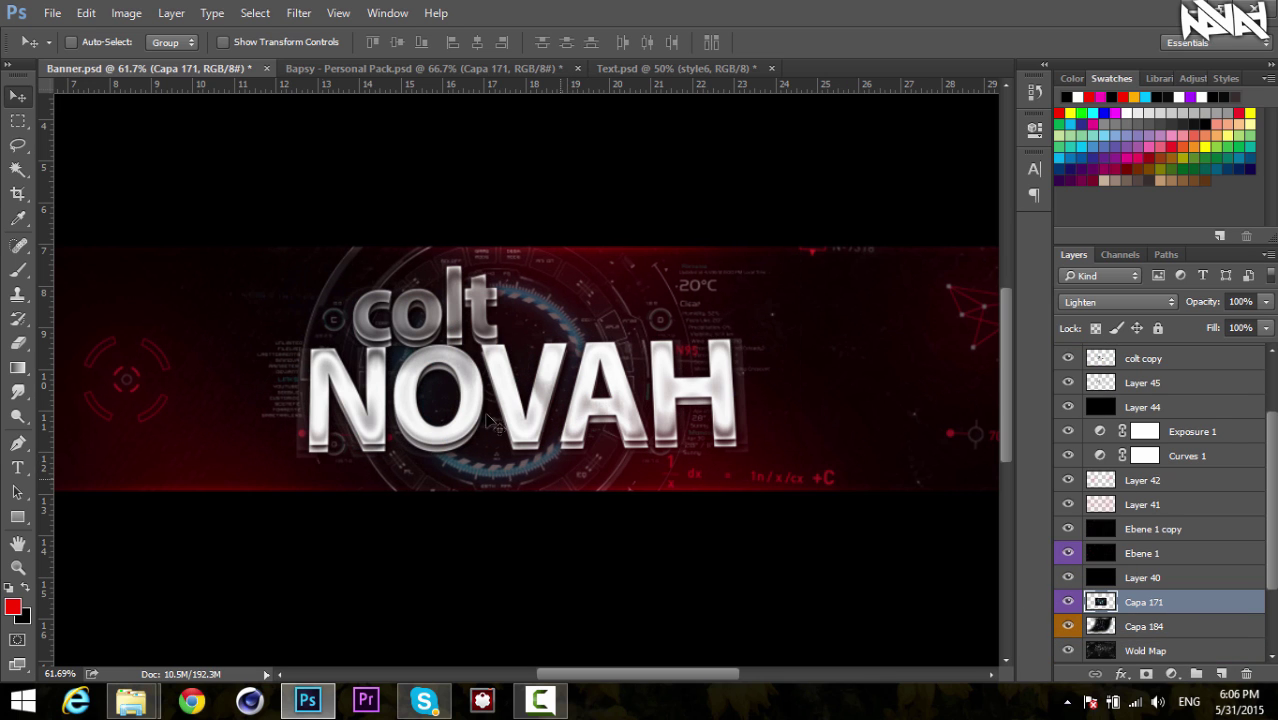
Recolor Capa 171 from blue to red with a Hue/Saturation adjustment, setting the hue to +163
left_click(140, 16)
mouse_move(186, 66)
left_click(400, 150)
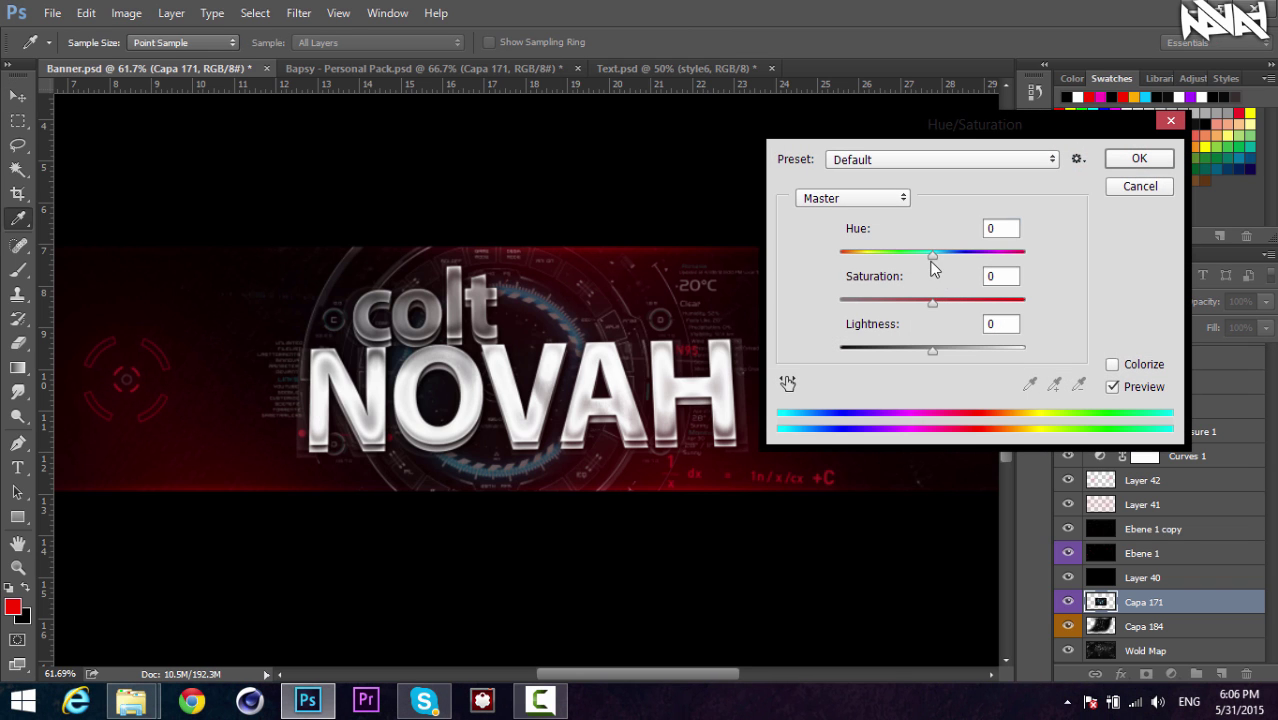
left_click_drag(931, 258, 1020, 273)
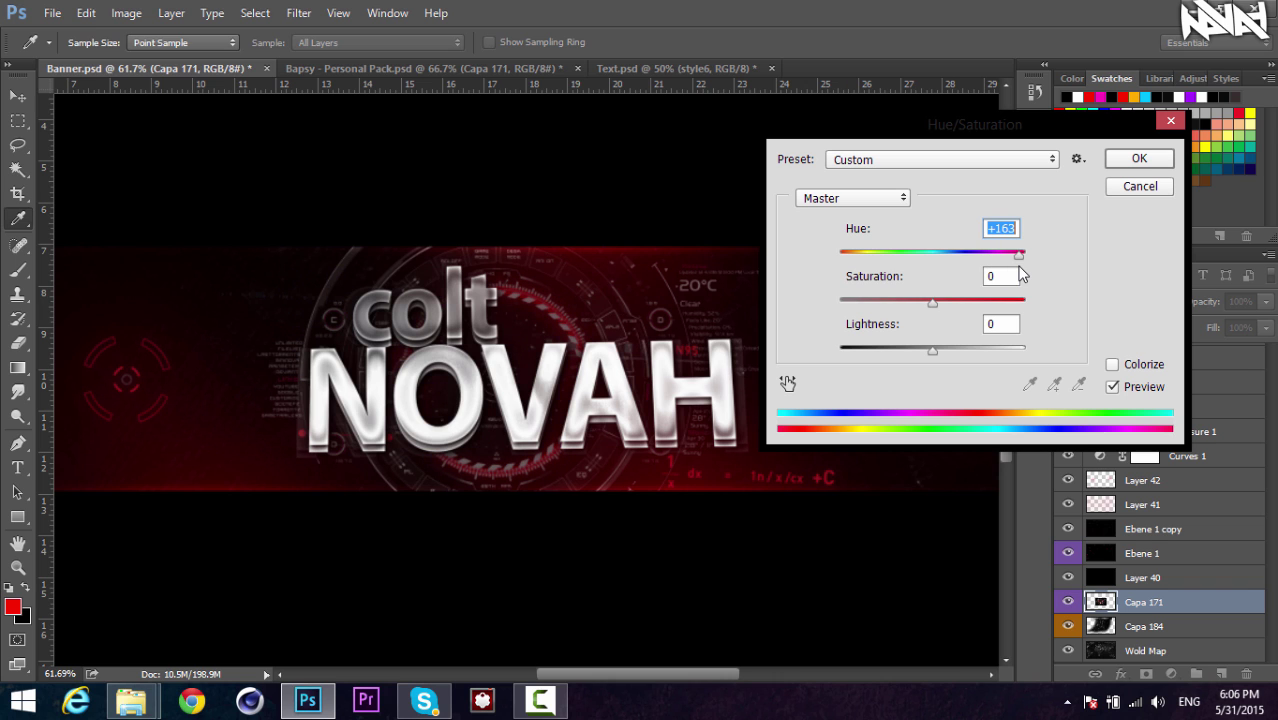
left_click(1153, 160)
Enlarge the Capa 171 tech circle by about a third and reposition it behind the colt NOVAH text
scroll(878, 335, "down", 5)
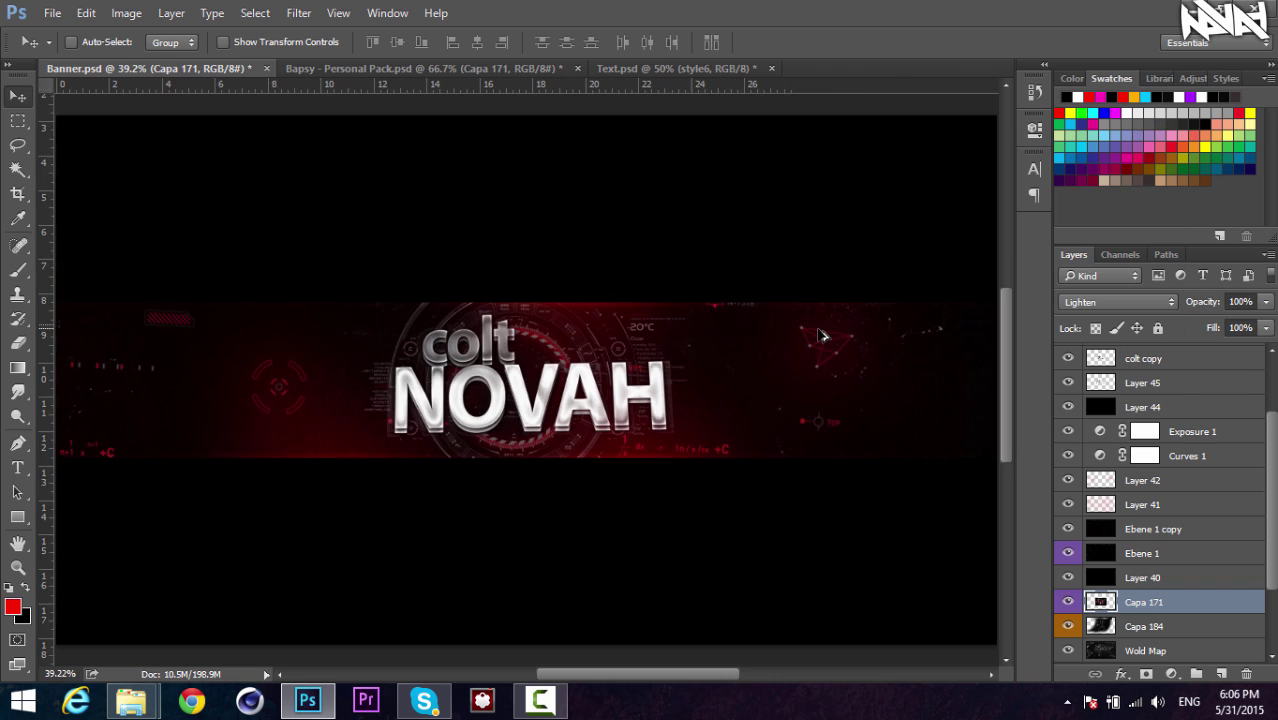
scroll(539, 474, "up", 5)
mouse_move(549, 443)
left_mouse_down()
mouse_move(528, 436)
mouse_move(541, 430)
left_mouse_up()
key("ctrl+t")
scroll(544, 425, "down", 3)
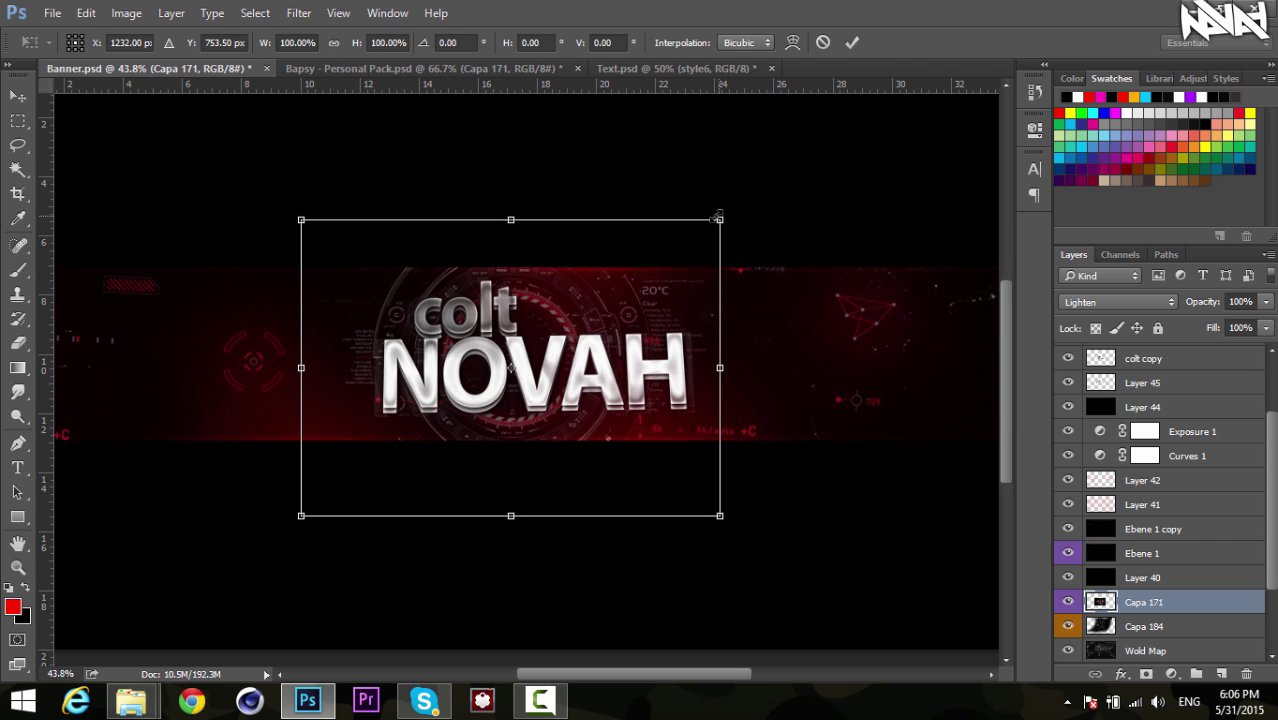
left_click_drag(720, 219, 805, 190)
left_click(852, 42)
left_click_drag(573, 354, 604, 371)
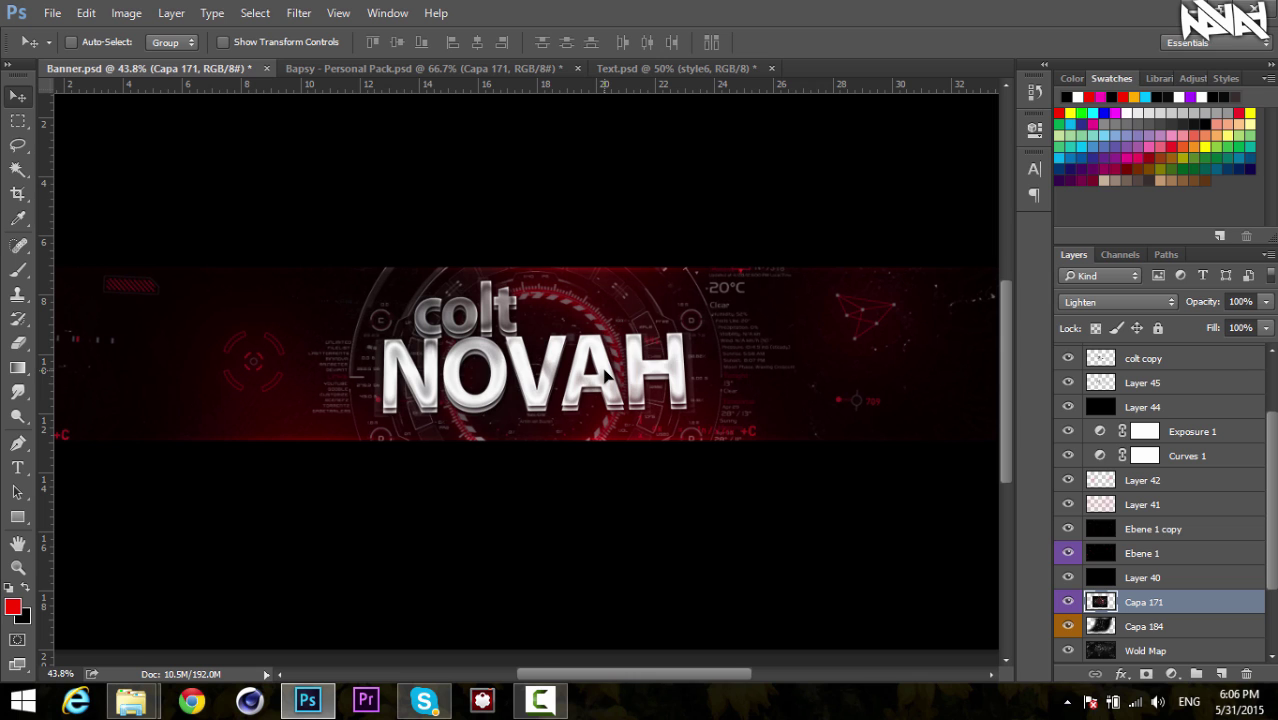
Scale Capa 171 down slightly and nudge it up and to the left behind the text
key("ctrl+t")
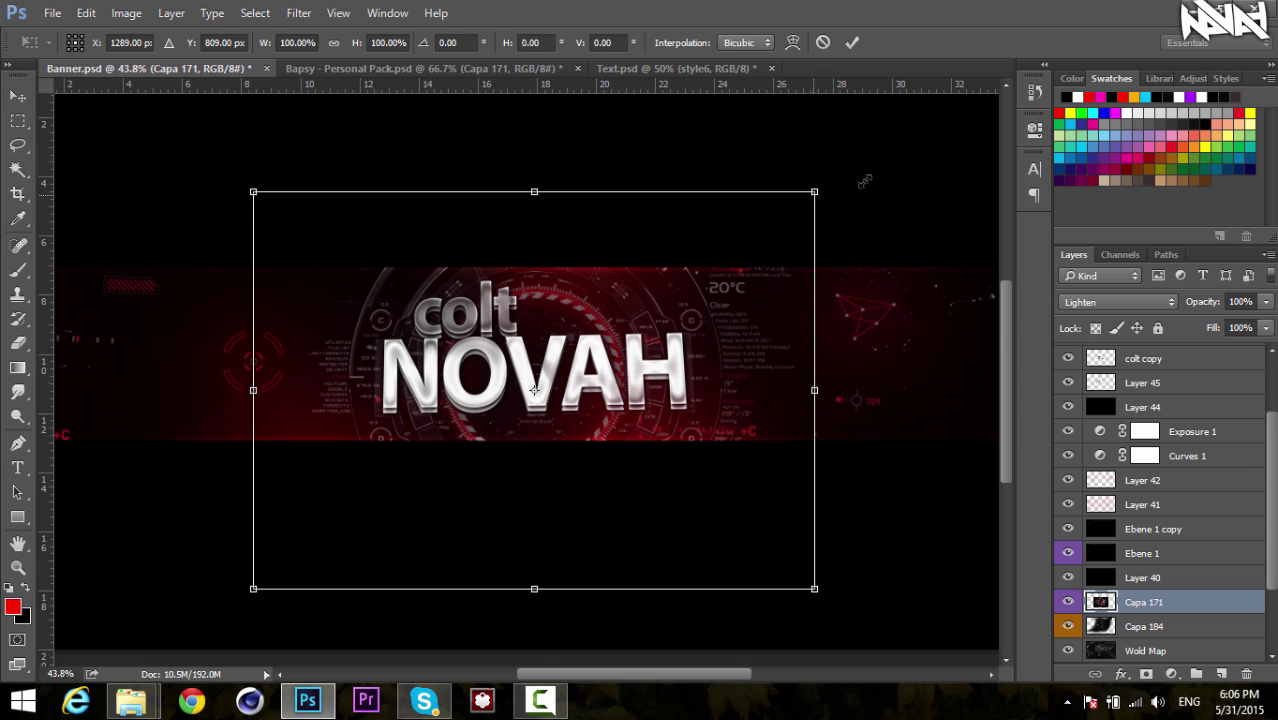
left_click_drag(864, 180, 794, 240)
left_click(852, 42)
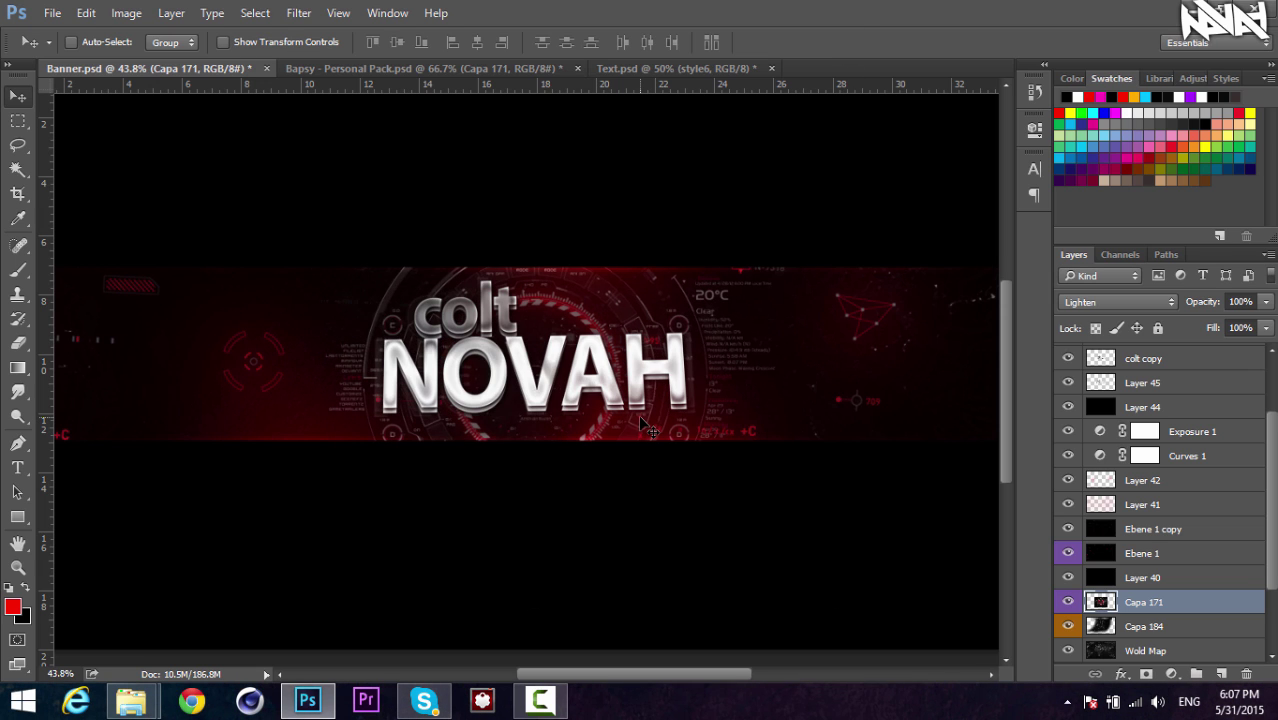
left_click_drag(638, 414, 634, 411)
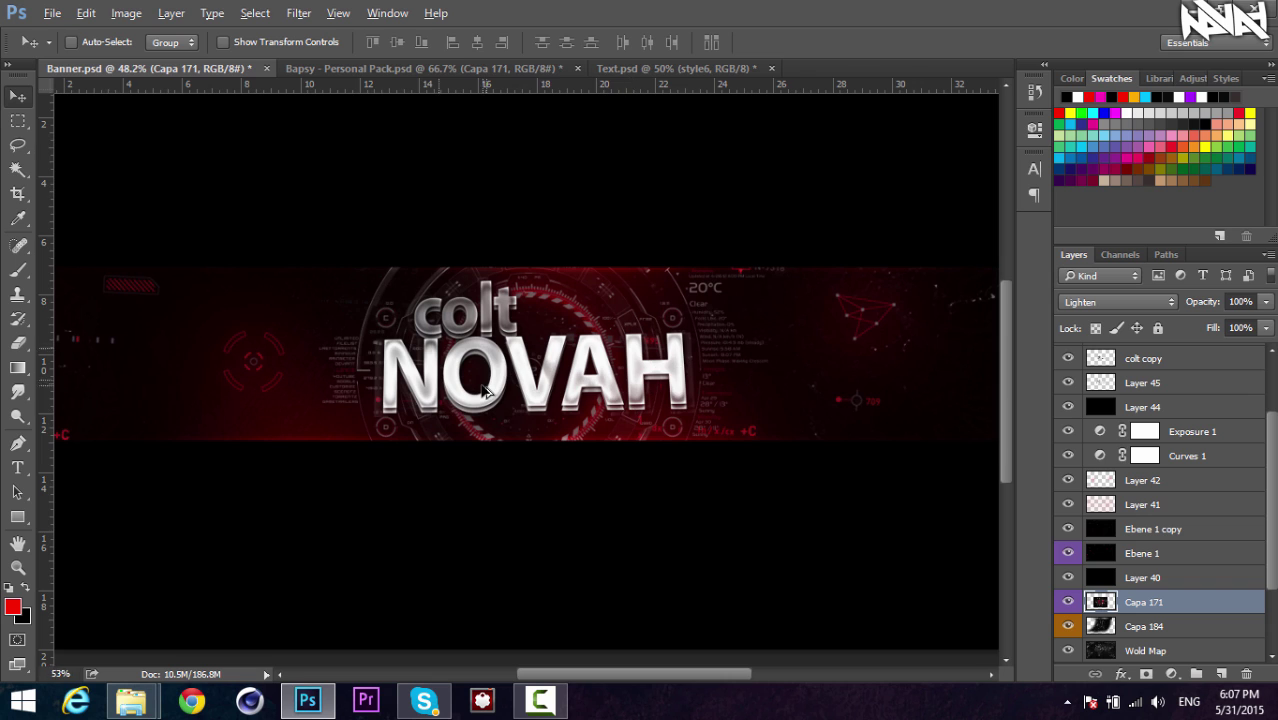
Erase the parts of the Capa 171 red ring around the NOVAH lettering with a soft Eraser, enlarged to about 182 px
scroll(485, 385, "up", 3)
key("e")
scroll(490, 410, "up", 1)
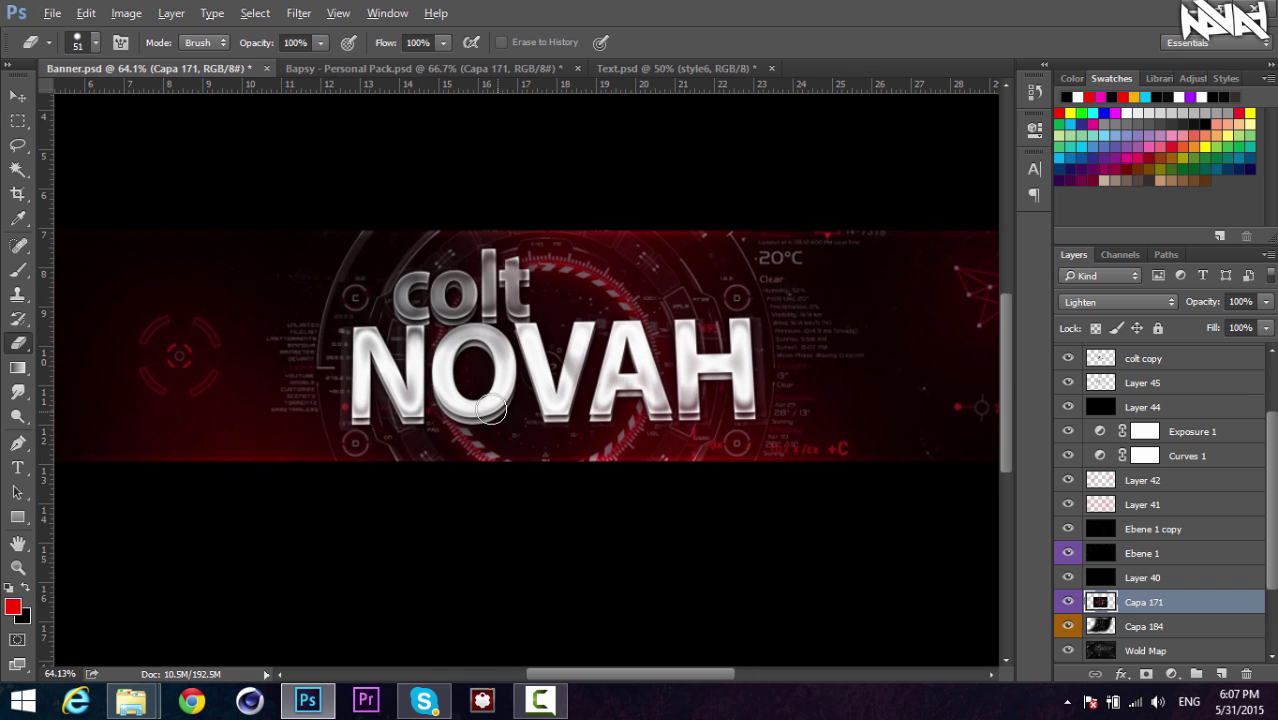
scroll(445, 390, "up", 2)
left_click_drag(440, 386, 488, 409)
right_click(487, 409)
left_click(587, 482)
left_click(734, 48)
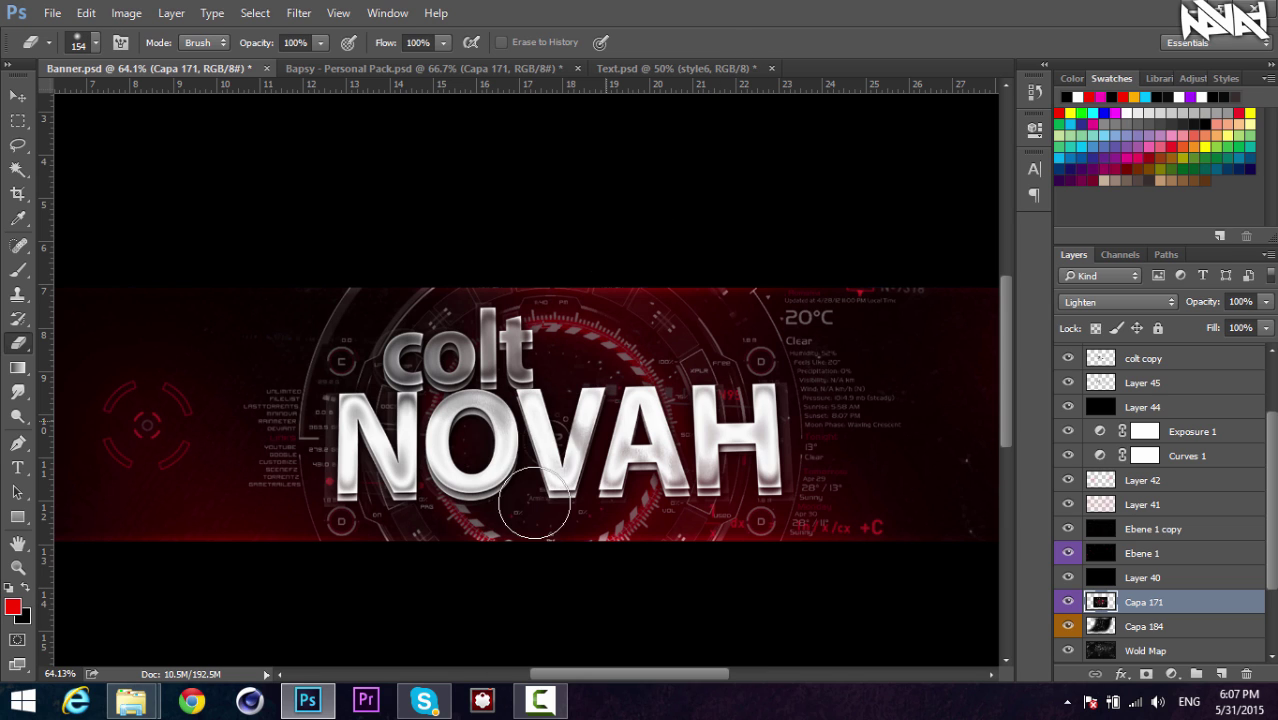
left_click_drag(485, 467, 499, 471)
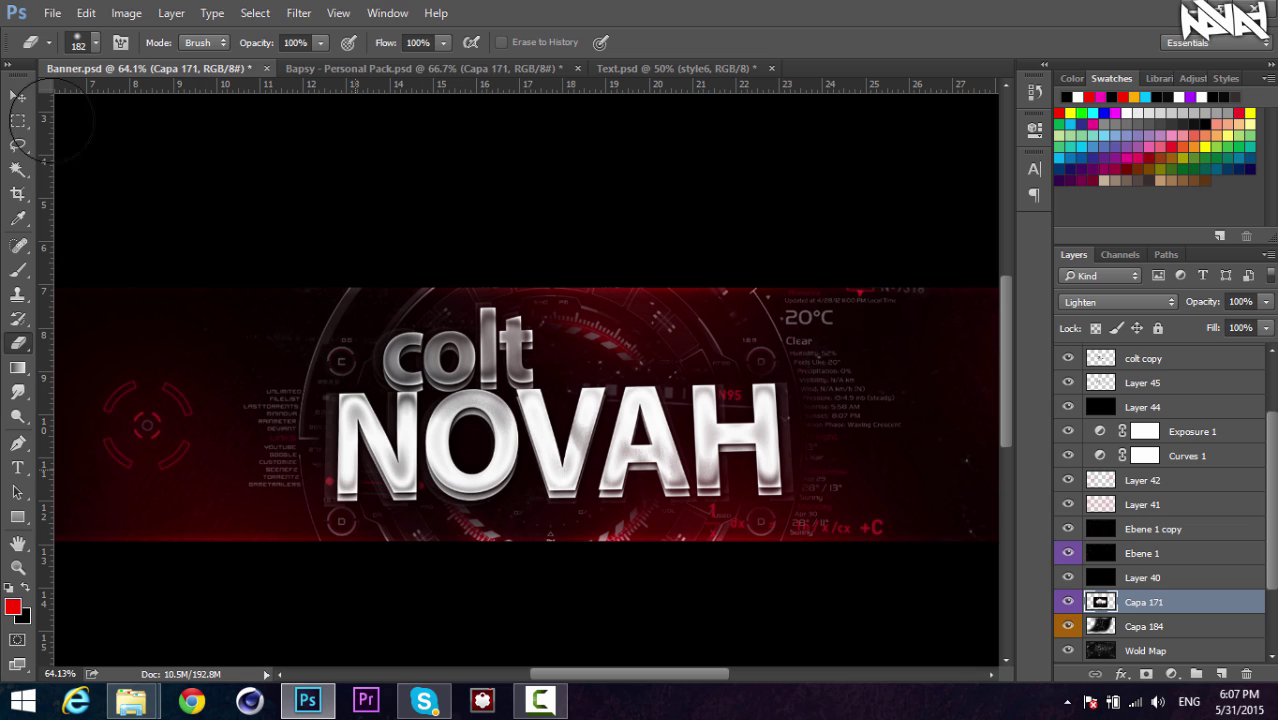
Add a new empty layer directly above Layer 46
left_click(17, 96)
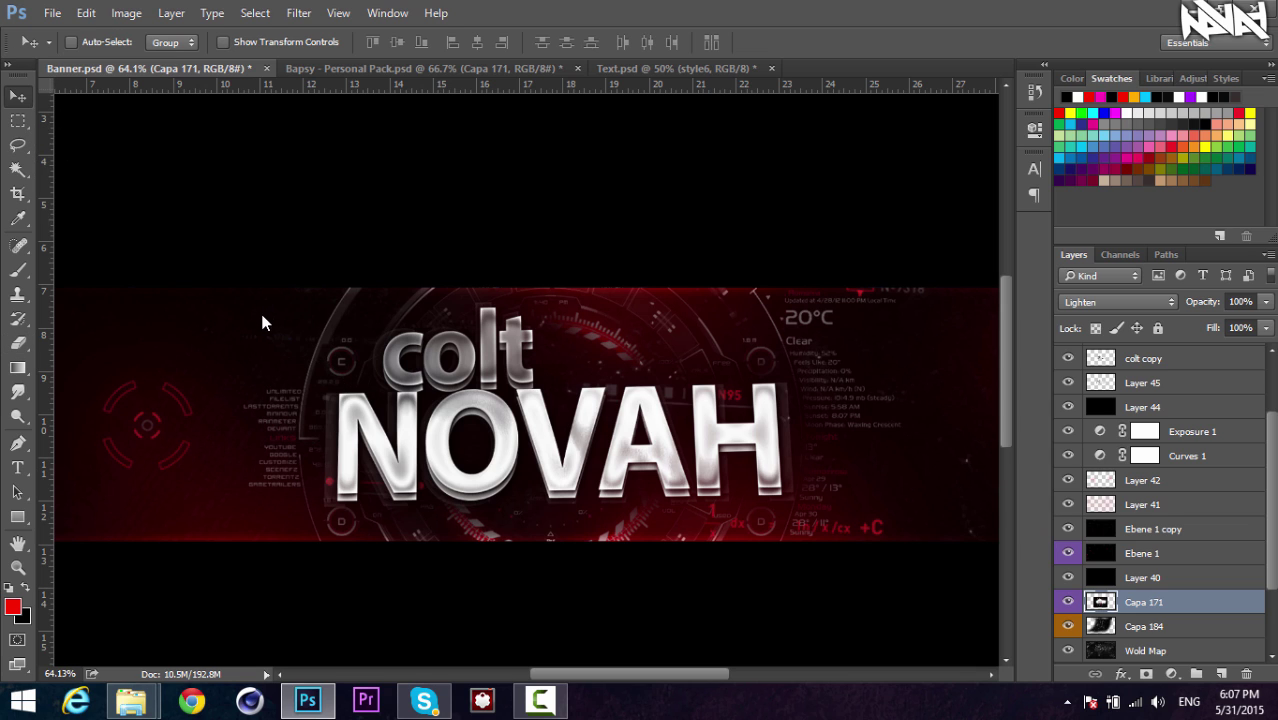
scroll(258, 318, "down", 4)
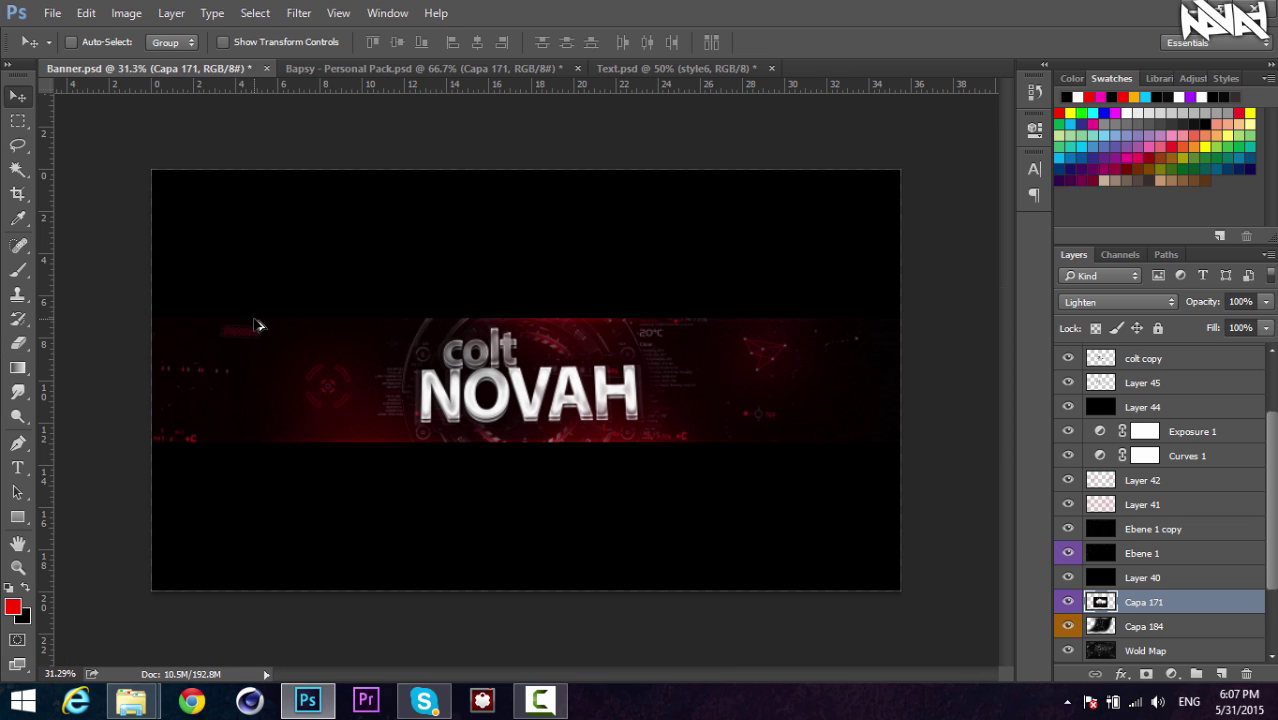
scroll(470, 375, "up", 1)
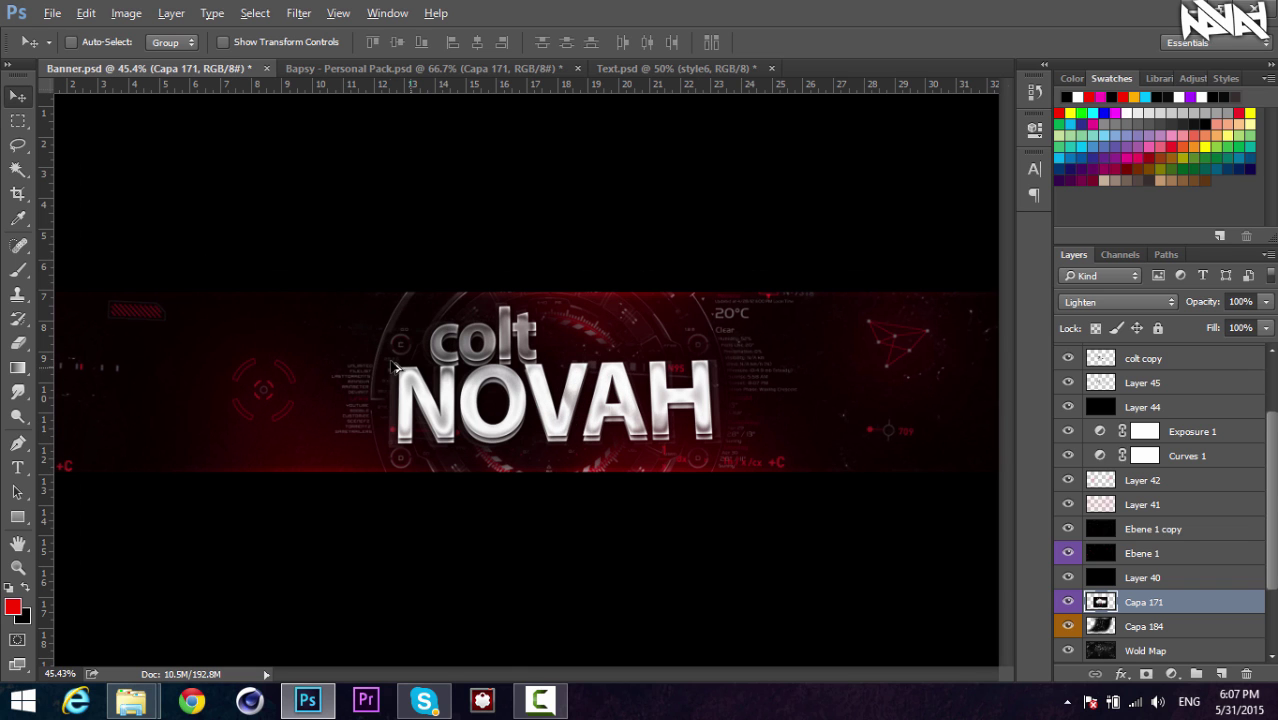
scroll(1126, 453, "up", 2)
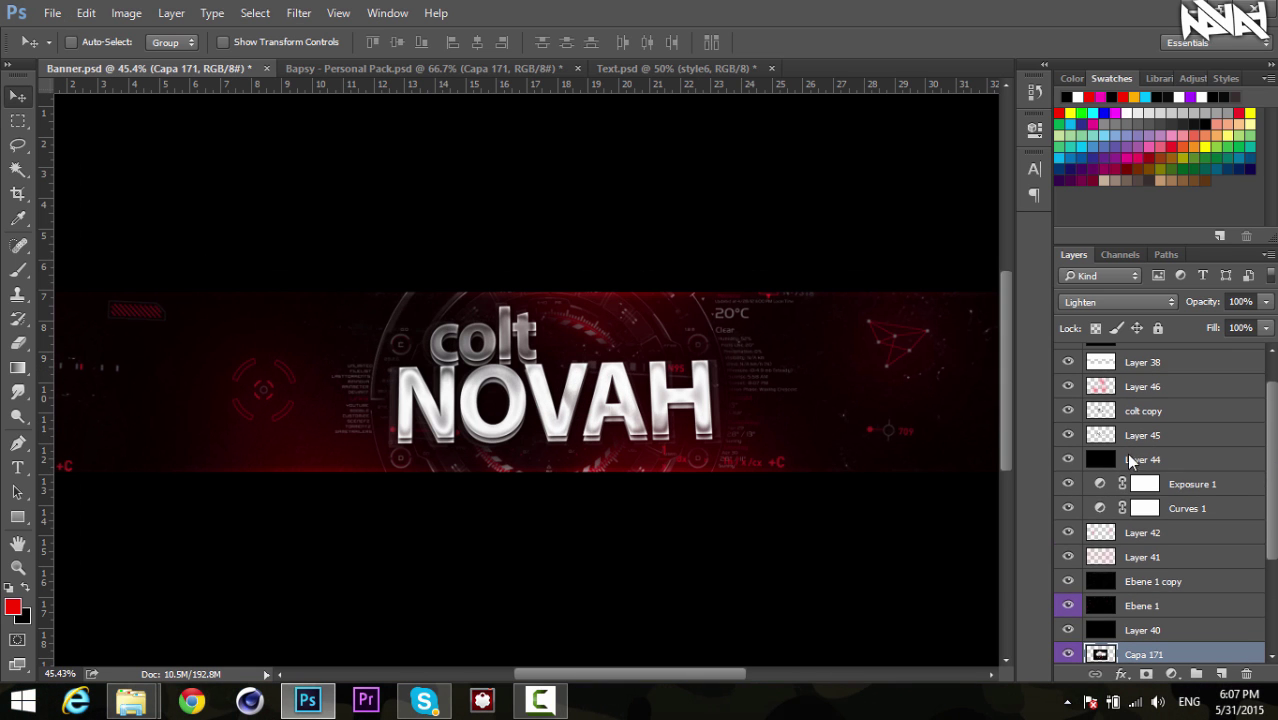
scroll(778, 410, "down", 1)
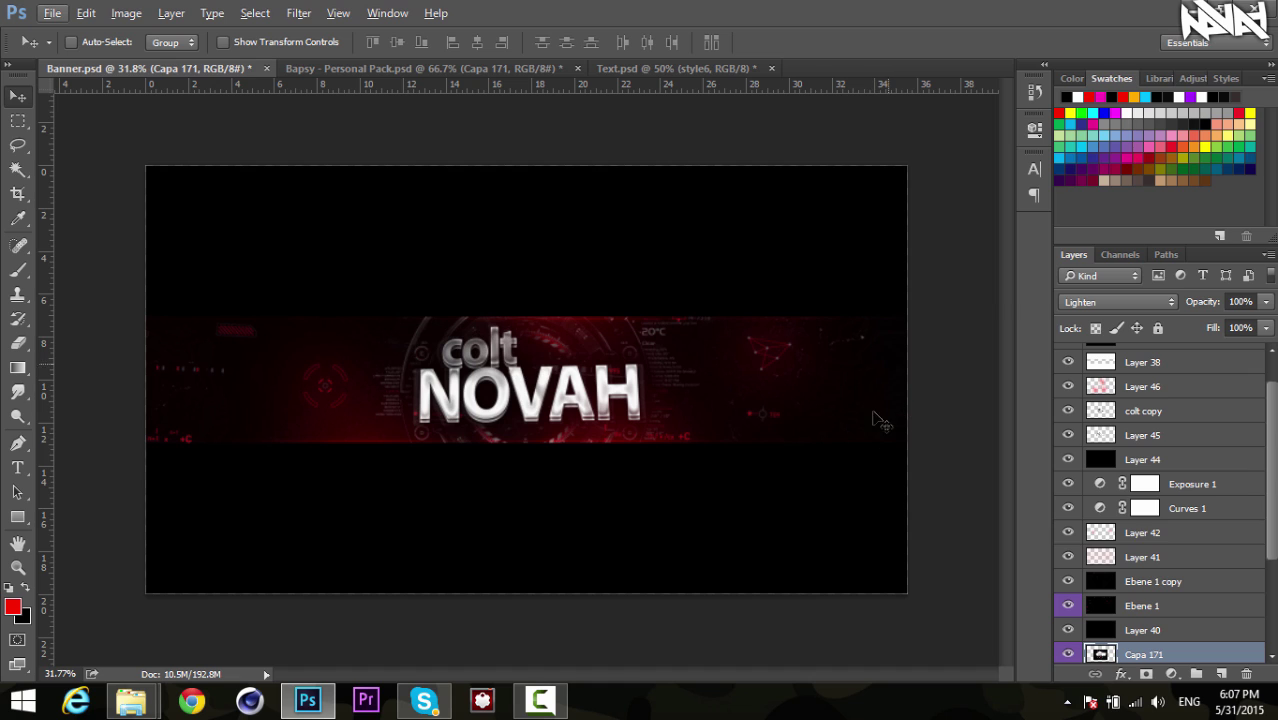
left_click(1262, 512)
scroll(1273, 496, "up", 1)
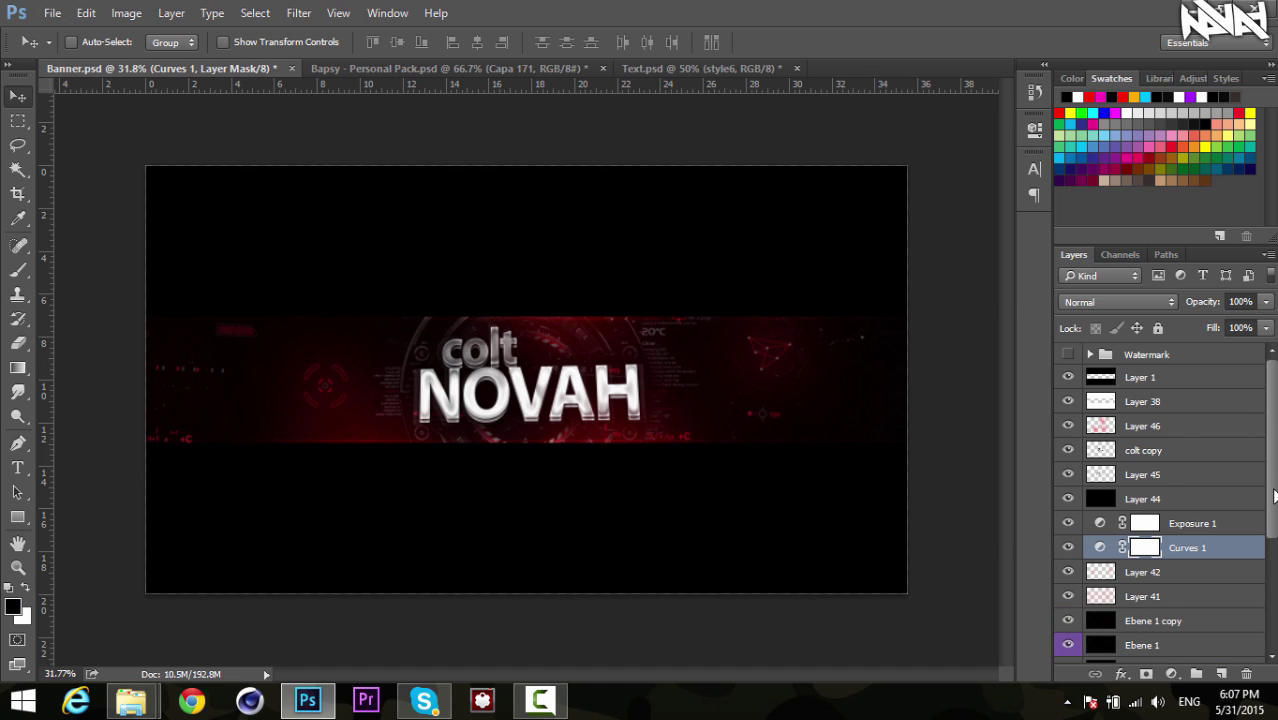
left_click(1160, 427)
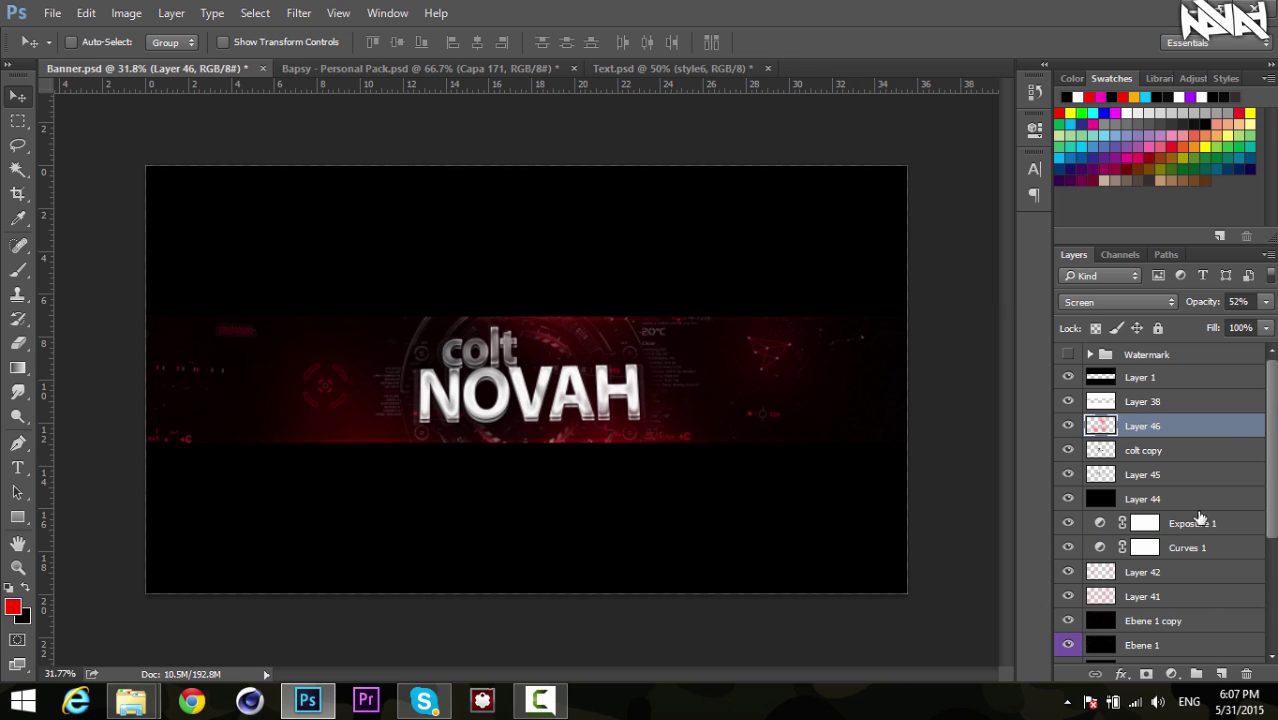
left_click(1221, 675)
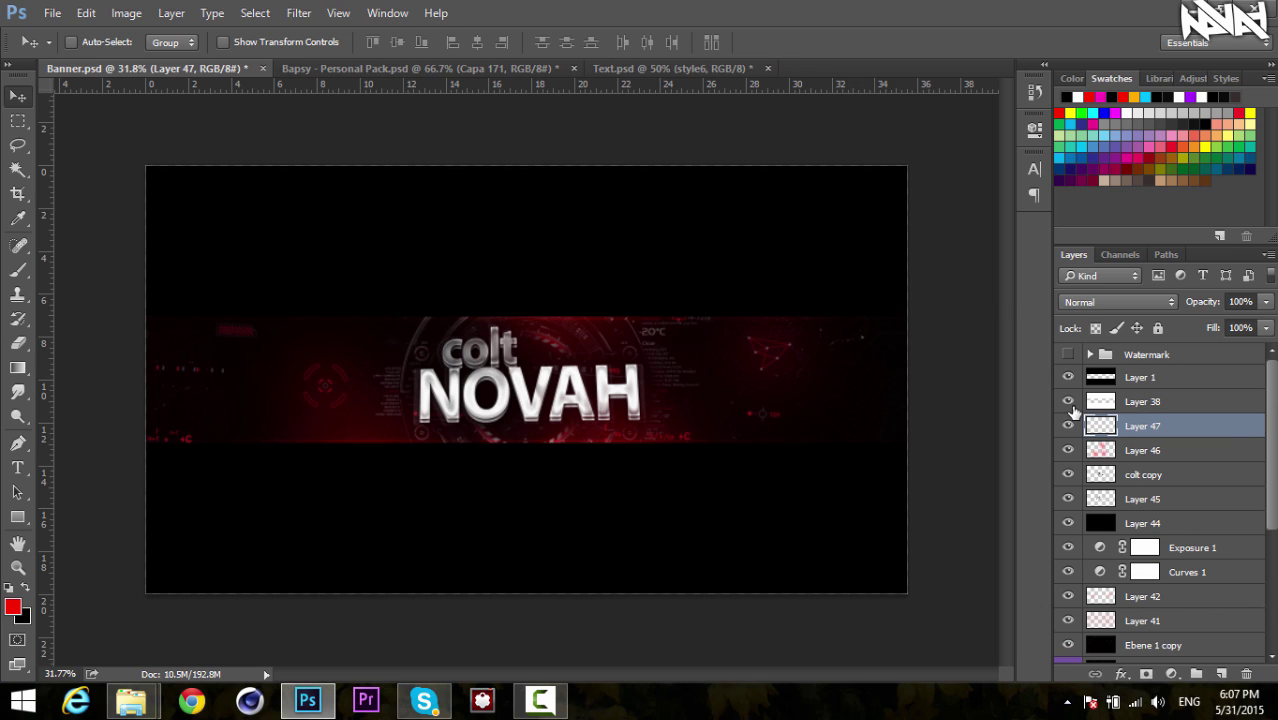
Rename Layer 38 as Glows
double_click(1133, 402)
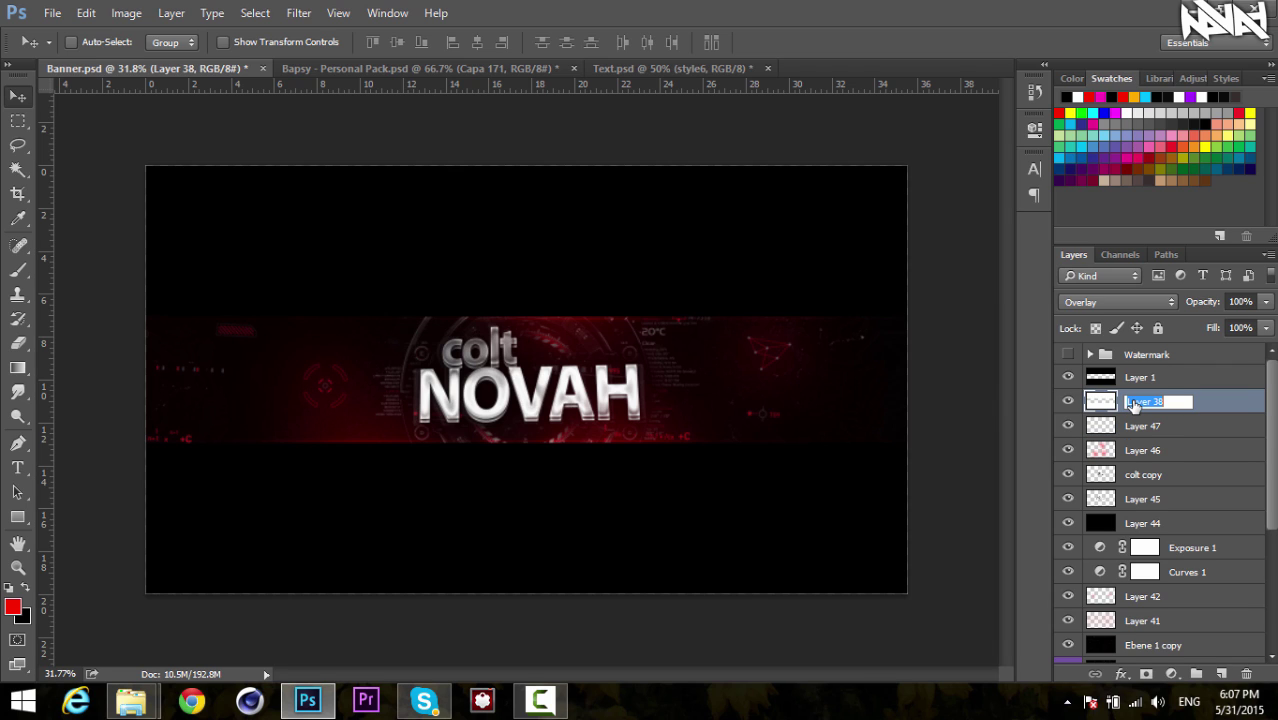
type("Glows")
key("Return")
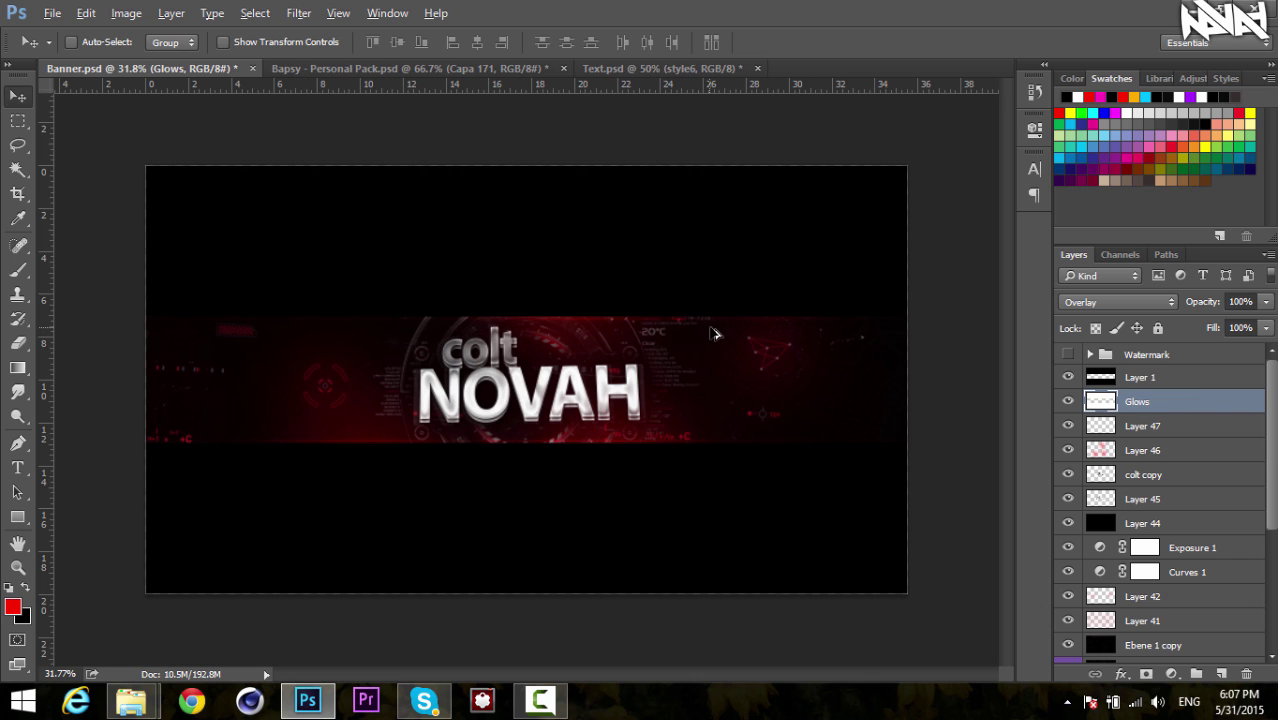
Toggle the Glows layer's visibility to compare the banner with and without it
scroll(730, 320, "up", 3)
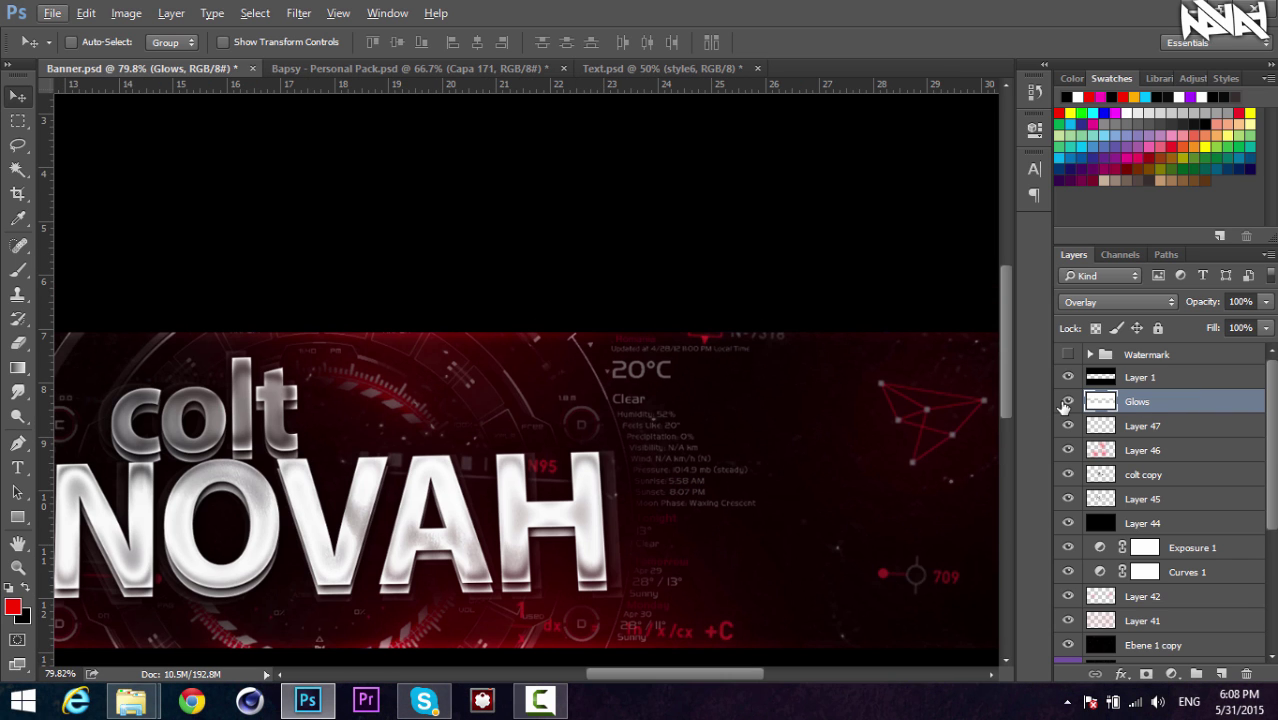
left_click(1067, 401)
left_click(1067, 401)
left_click(1067, 401)
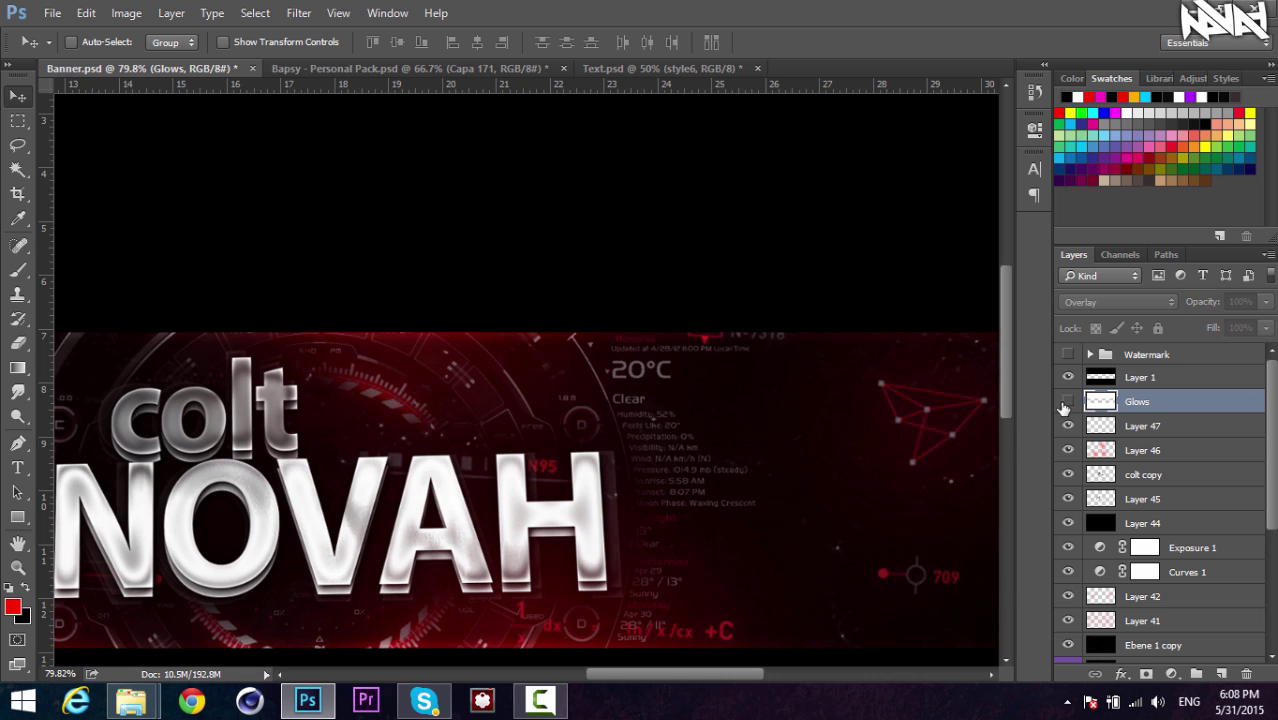
left_click(1067, 401)
scroll(700, 395, "down", 3)
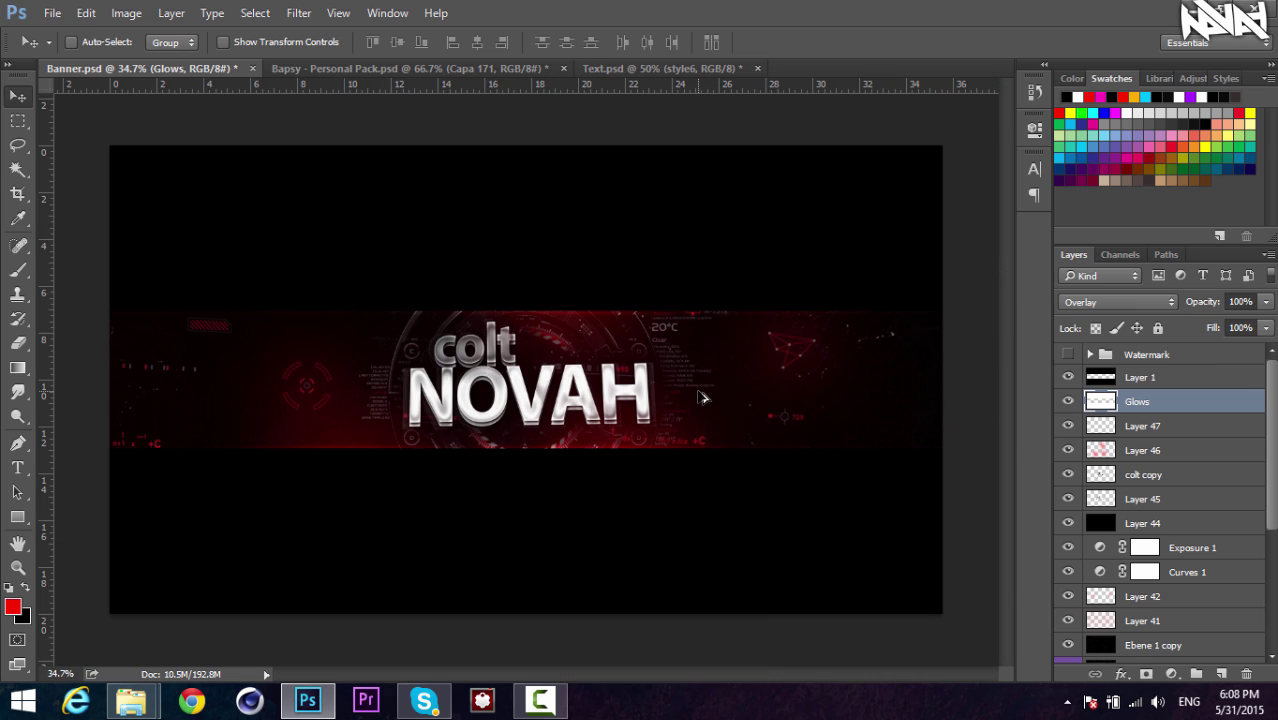
scroll(640, 388, "up", 2)
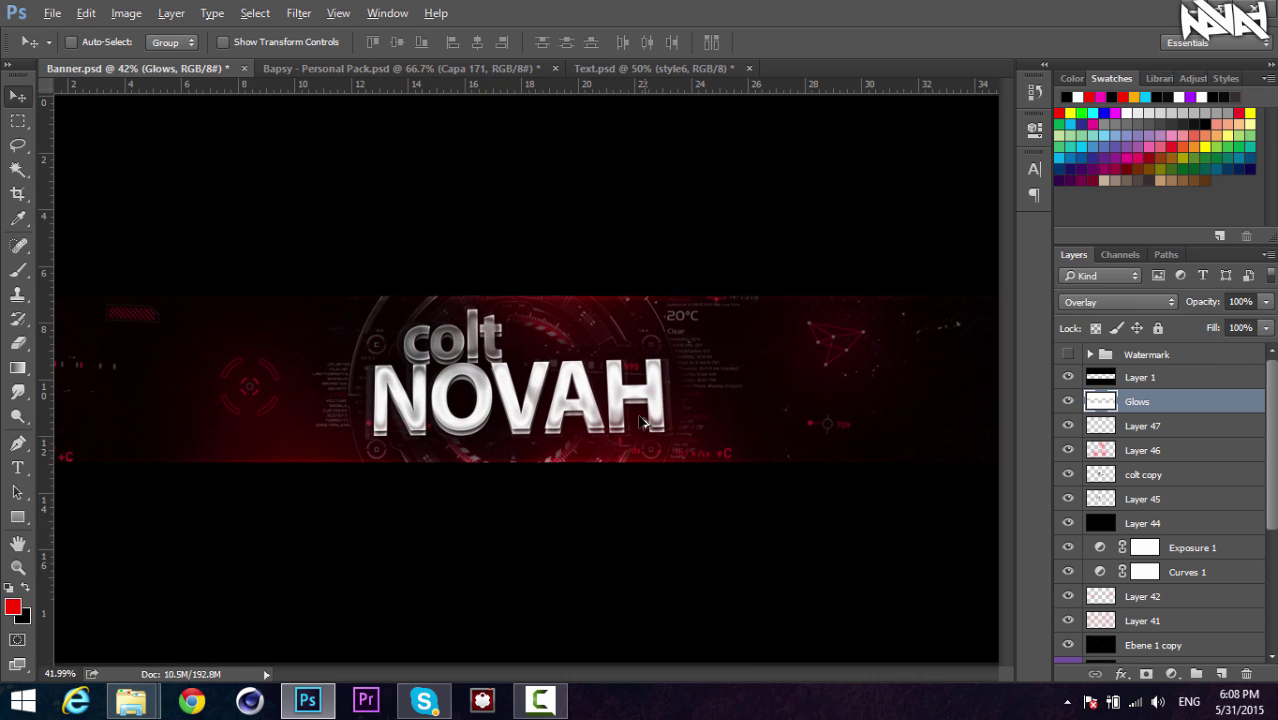
Darken both outer ends of the banner on Layer 47 with soft black strokes of a 1351 px Brush
left_click(1205, 432)
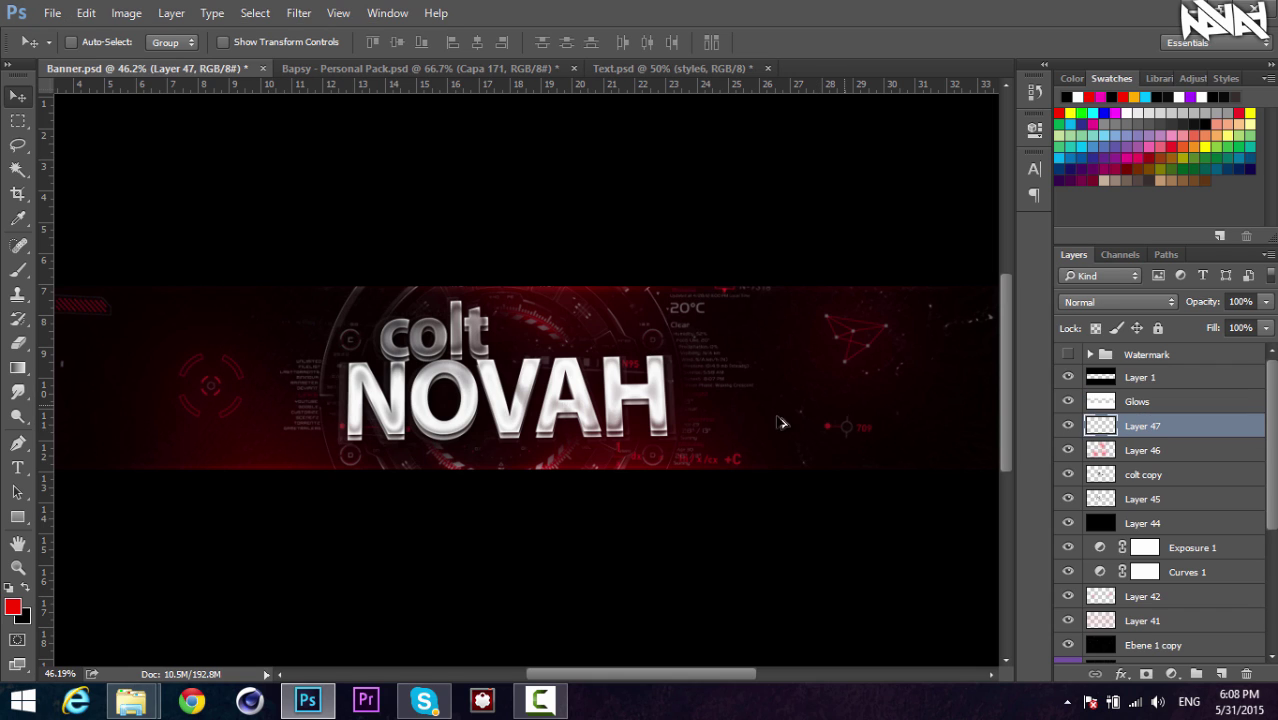
key("alt")
left_click(1069, 427)
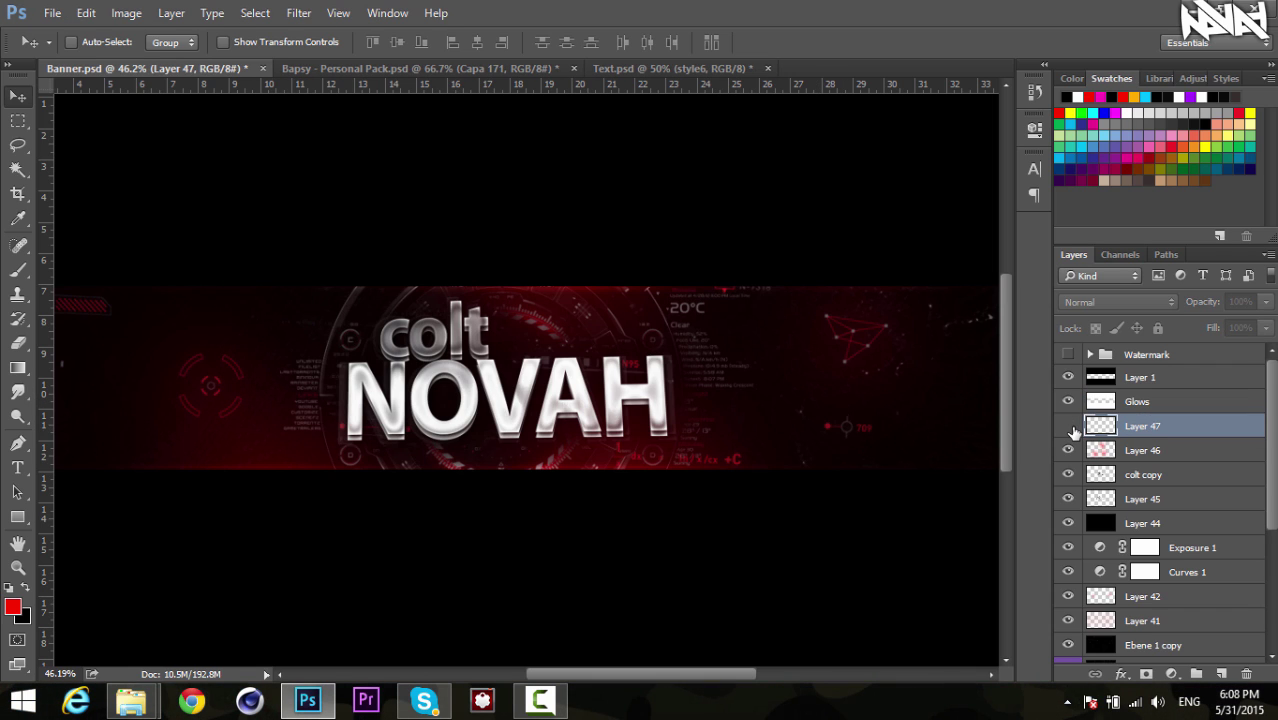
left_click(1069, 427)
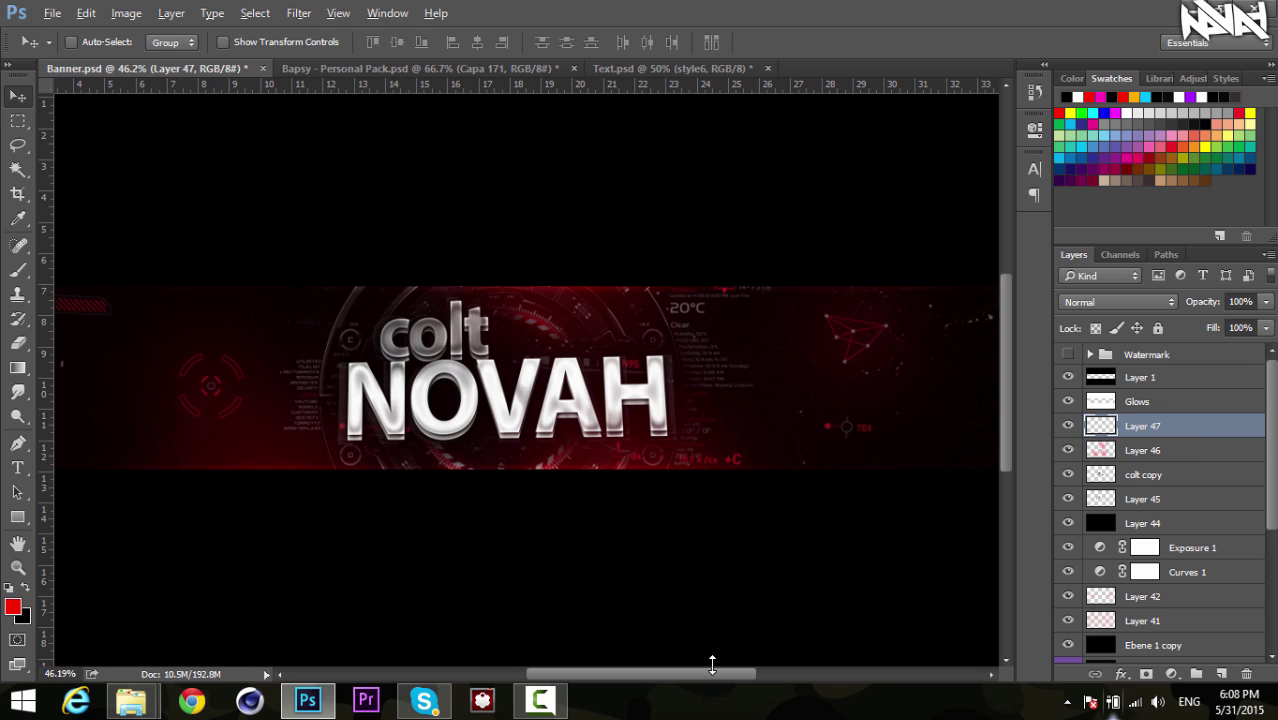
scroll(452, 442, "down", 4)
scroll(382, 330, "up", 2)
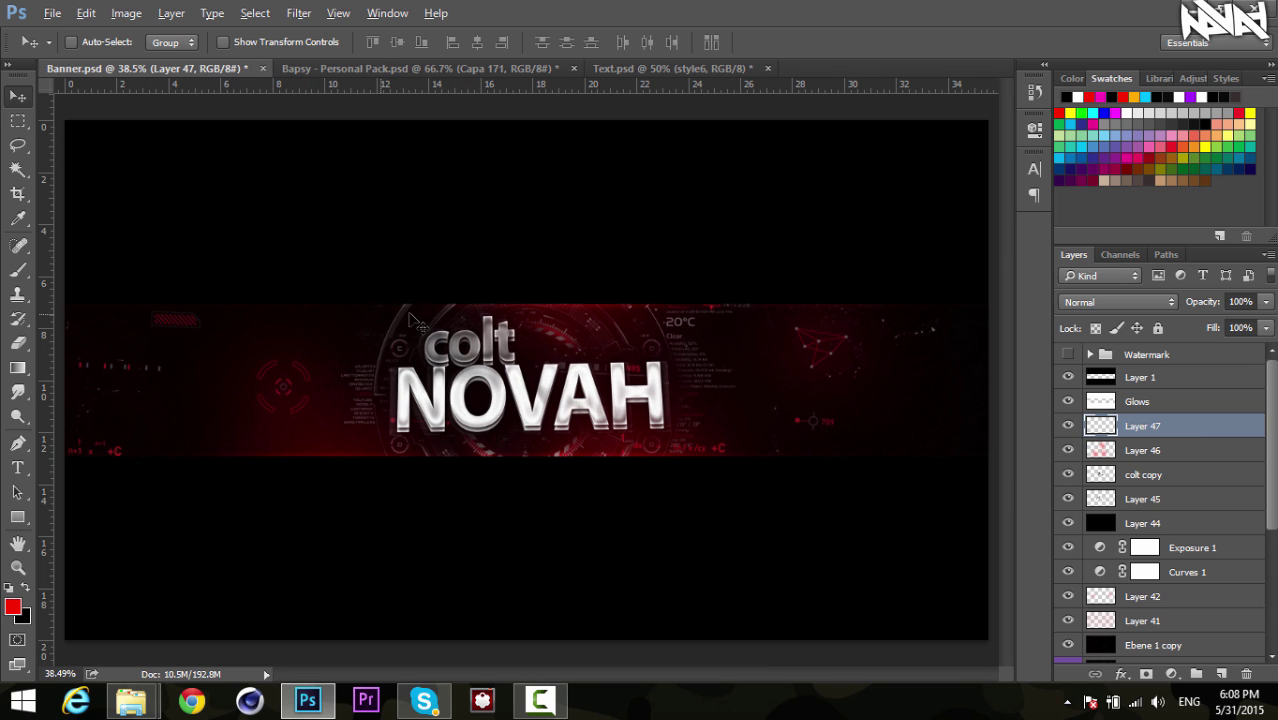
left_click(18, 270)
scroll(277, 386, "down", 2)
left_click_drag(277, 405, 342, 411)
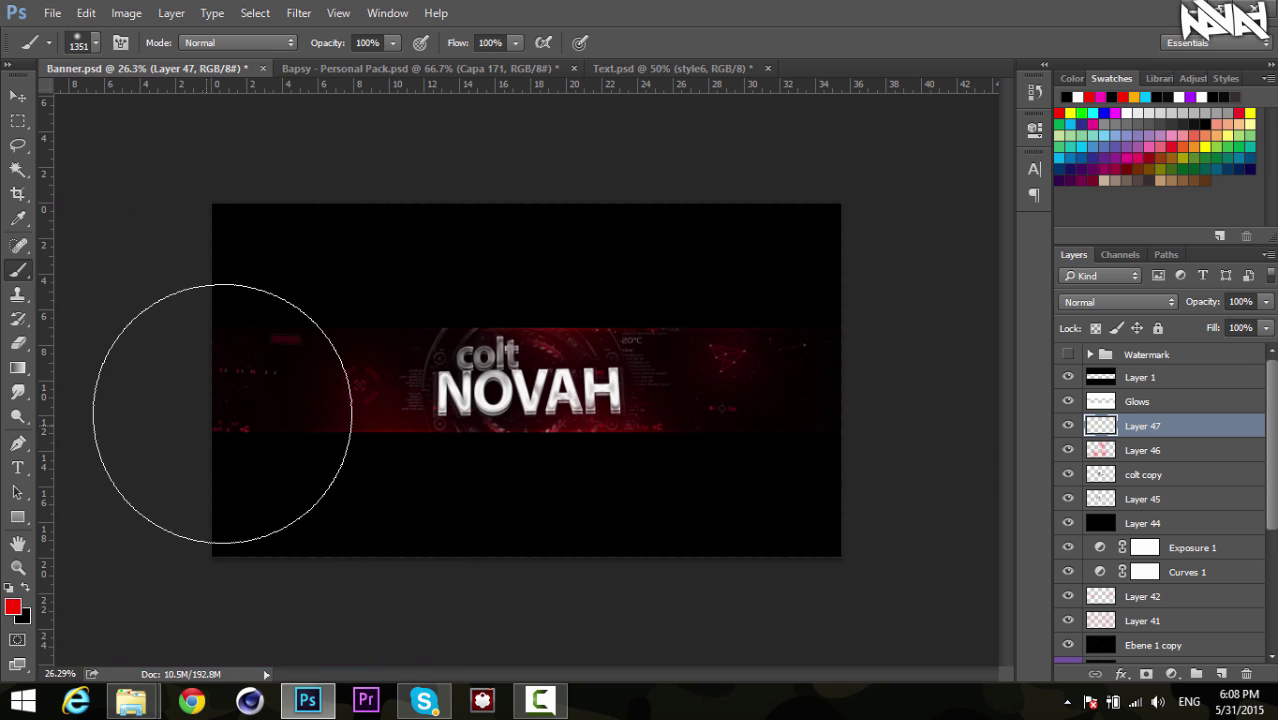
left_click(24, 589)
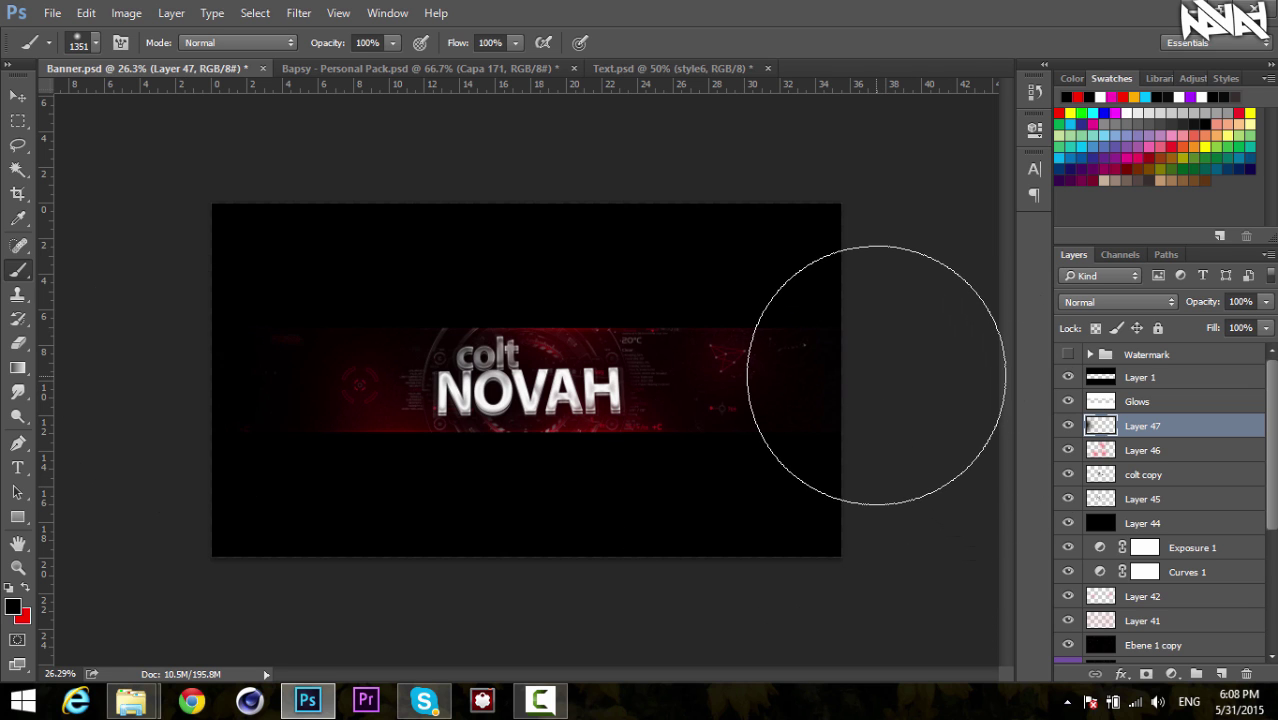
scroll(690, 352, "up", 2)
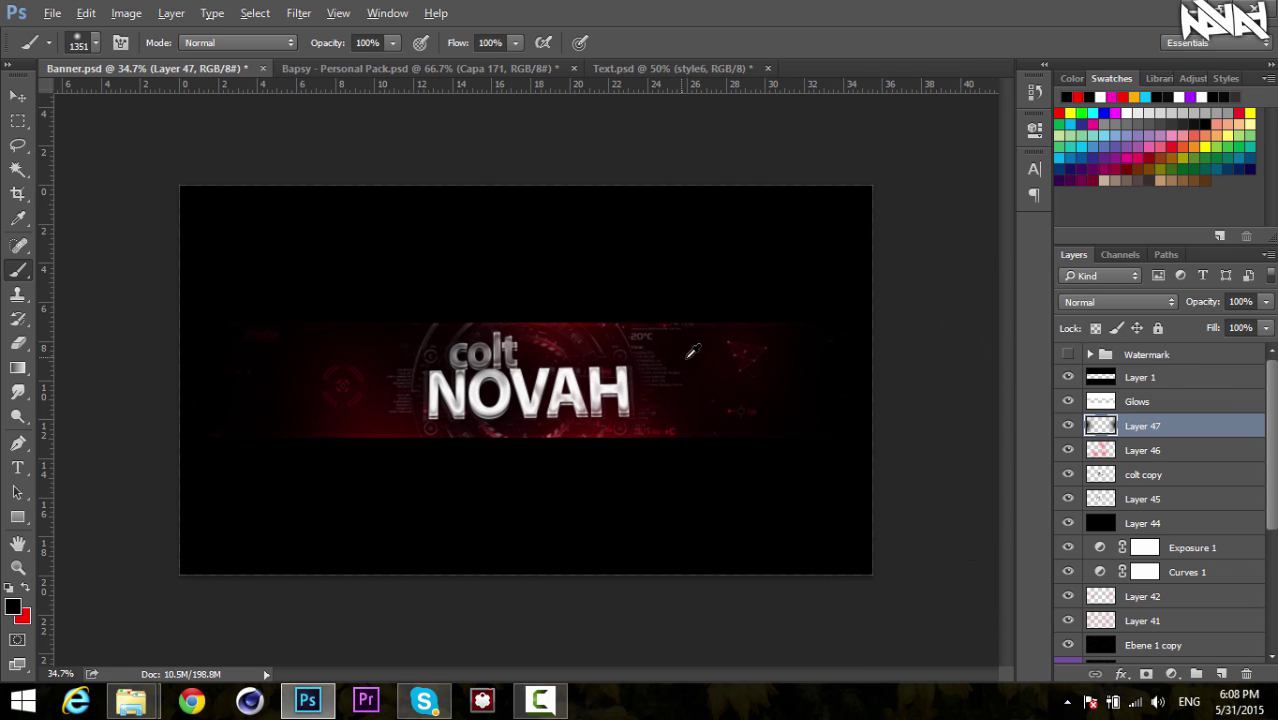
Reapply the last-used Gaussian Blur to the black brushwork on Layer 47
scroll(690, 352, "up", 1)
left_click(298, 13)
left_click(315, 190)
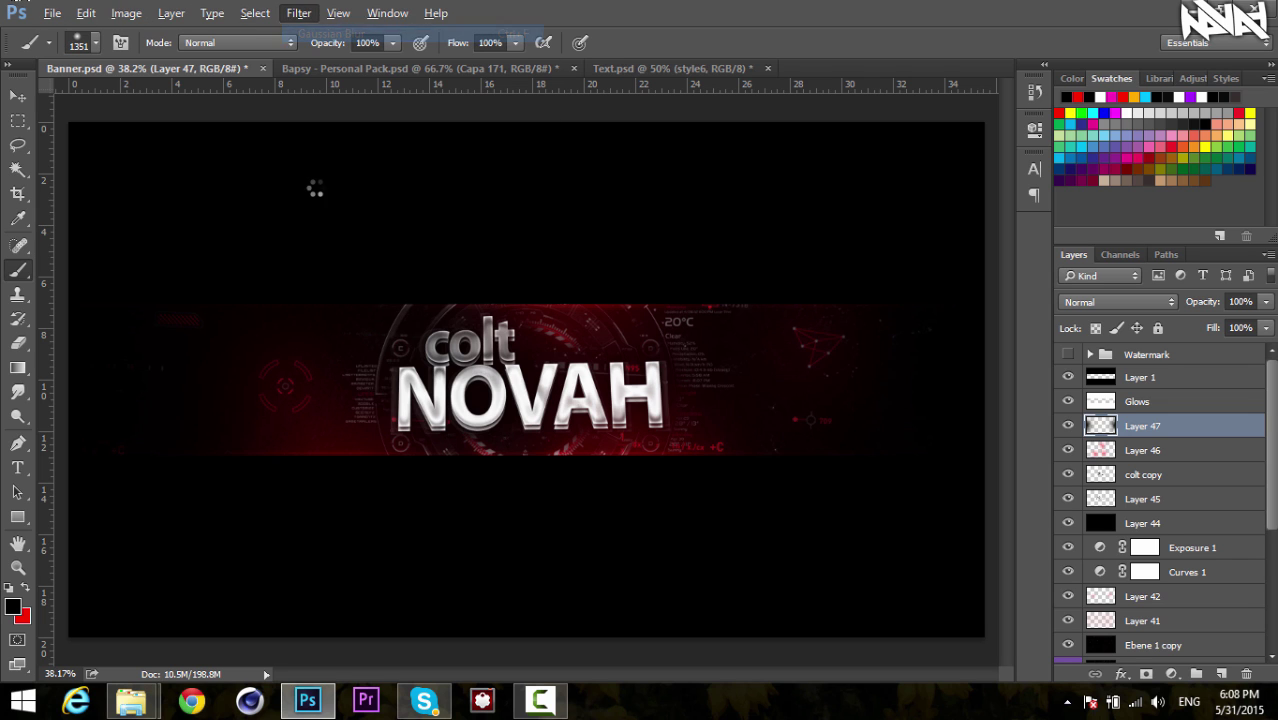
left_click(298, 13)
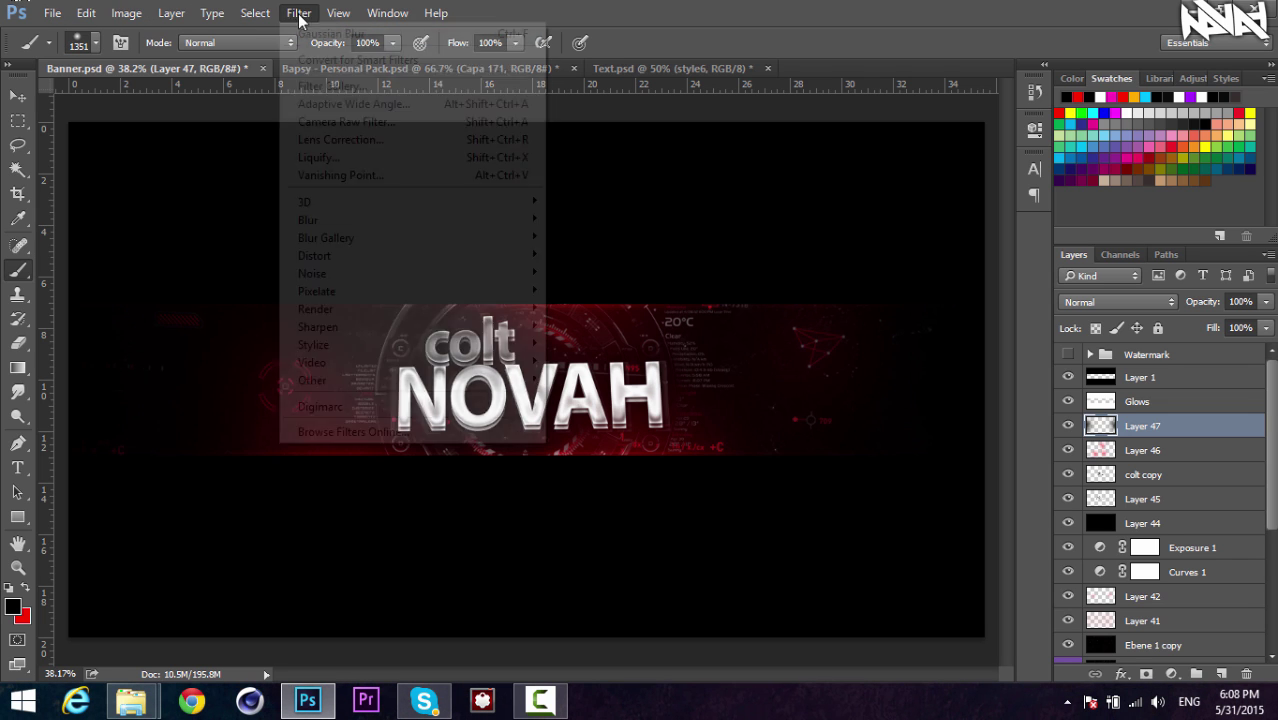
left_click(680, 10)
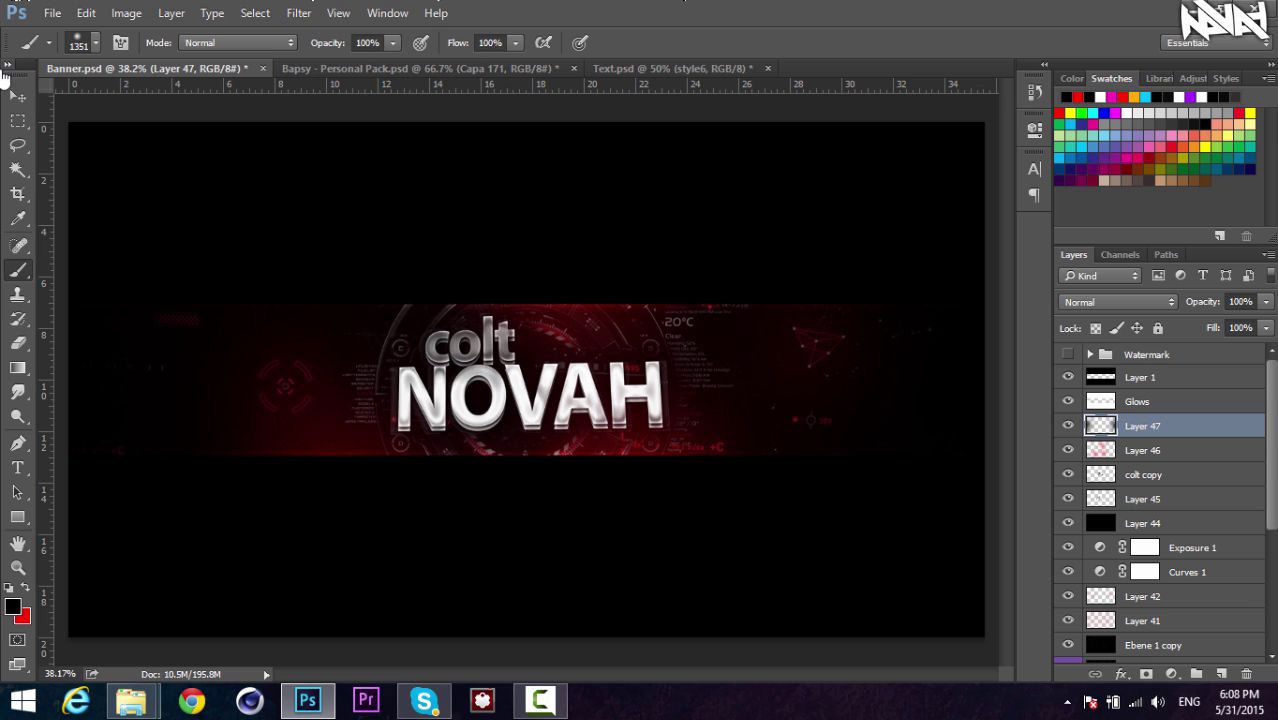
Reduce the opacity of Layer 47 to 35%
left_click(17, 95)
scroll(345, 295, "down", 1)
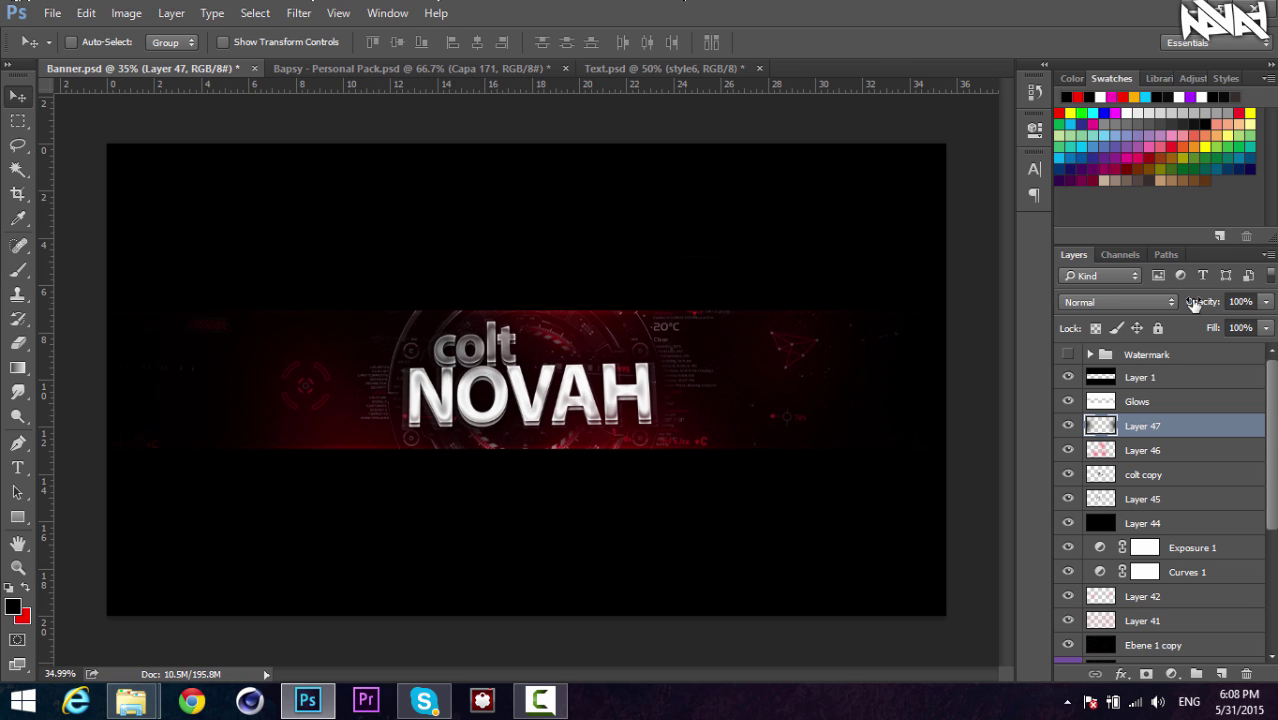
key("8")
key("3")
key("5")
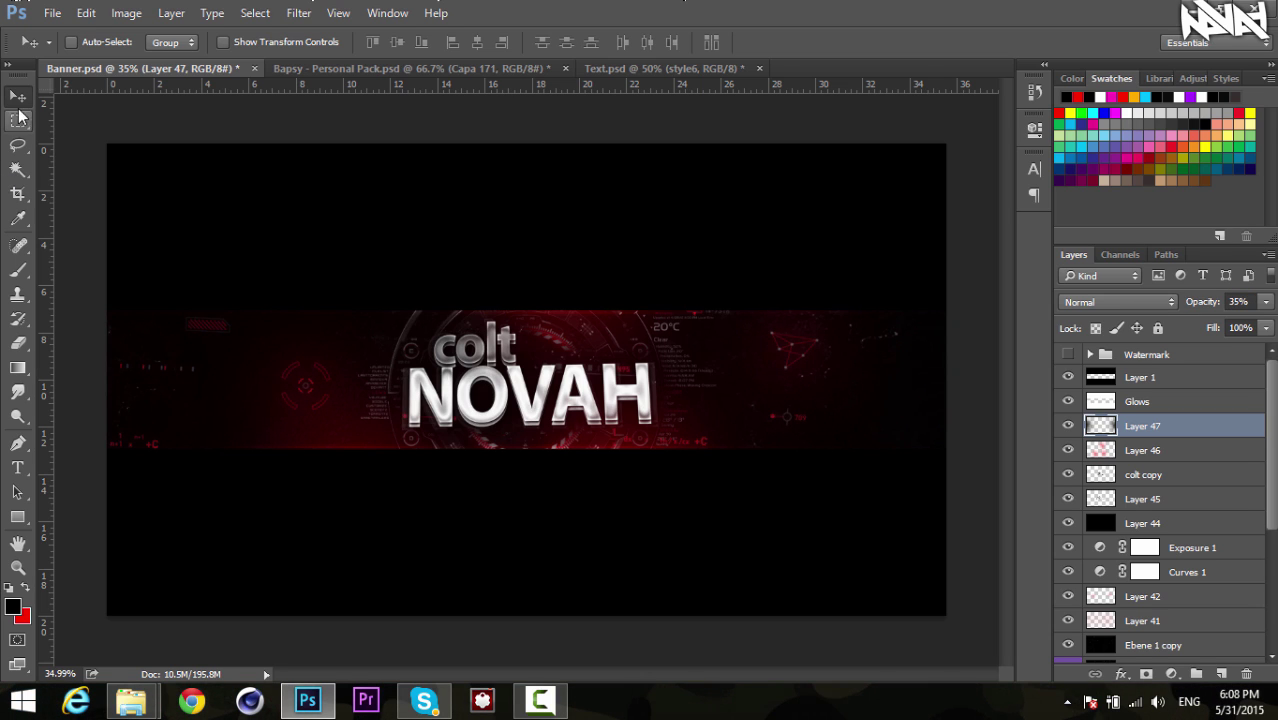
Switch to the Bapsy - Personal Pack.psd document and hide its Capa 171 layer
scroll(441, 361, "down", 5)
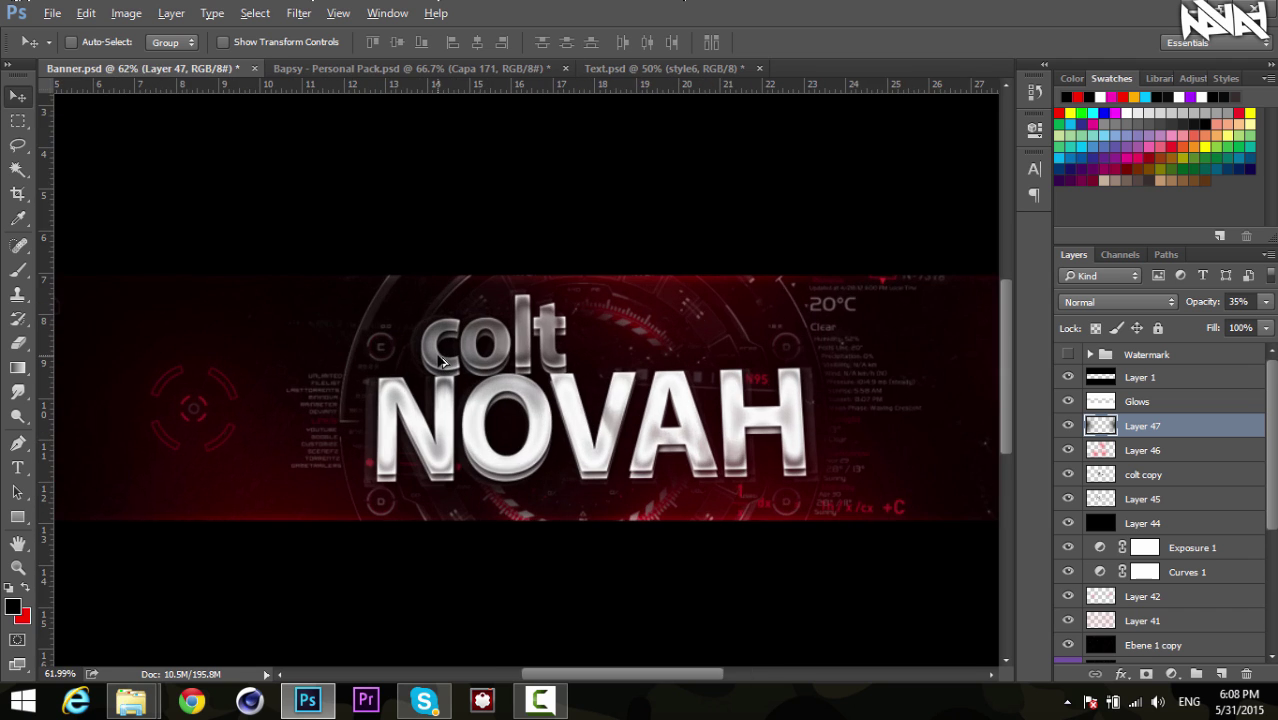
scroll(441, 361, "up", 2)
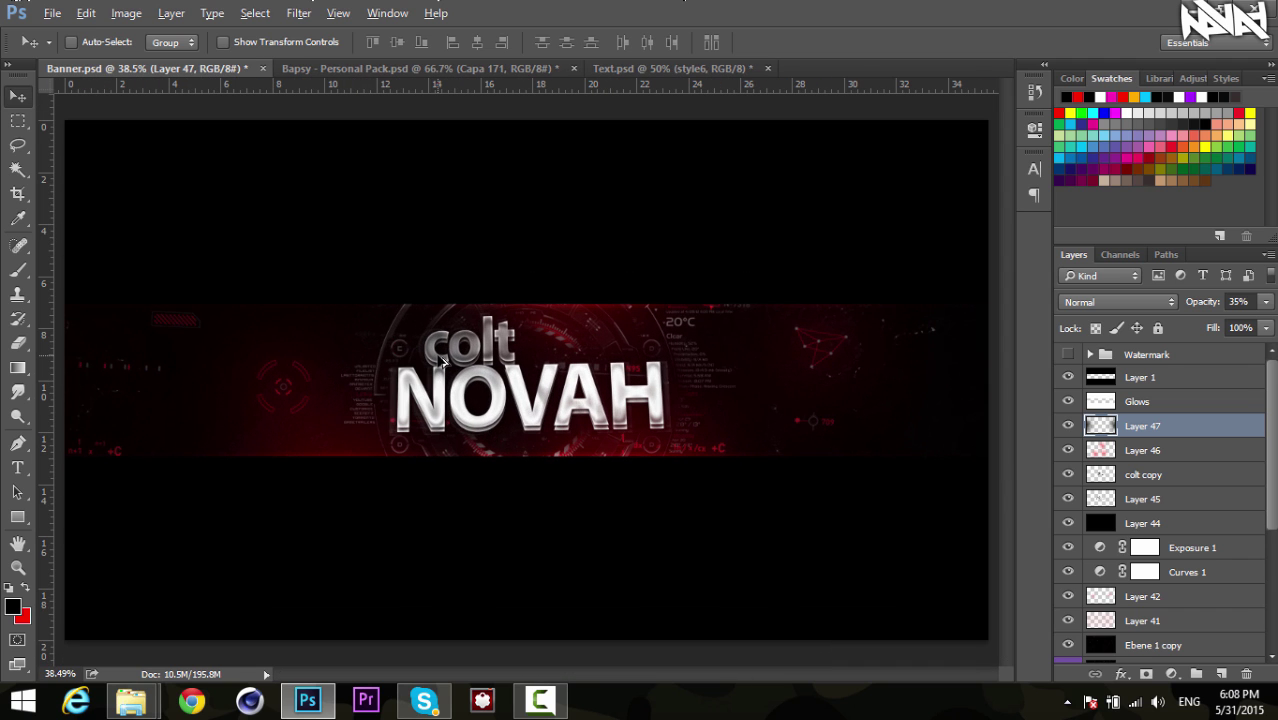
scroll(441, 361, "down", 1)
scroll(441, 361, "up", 4)
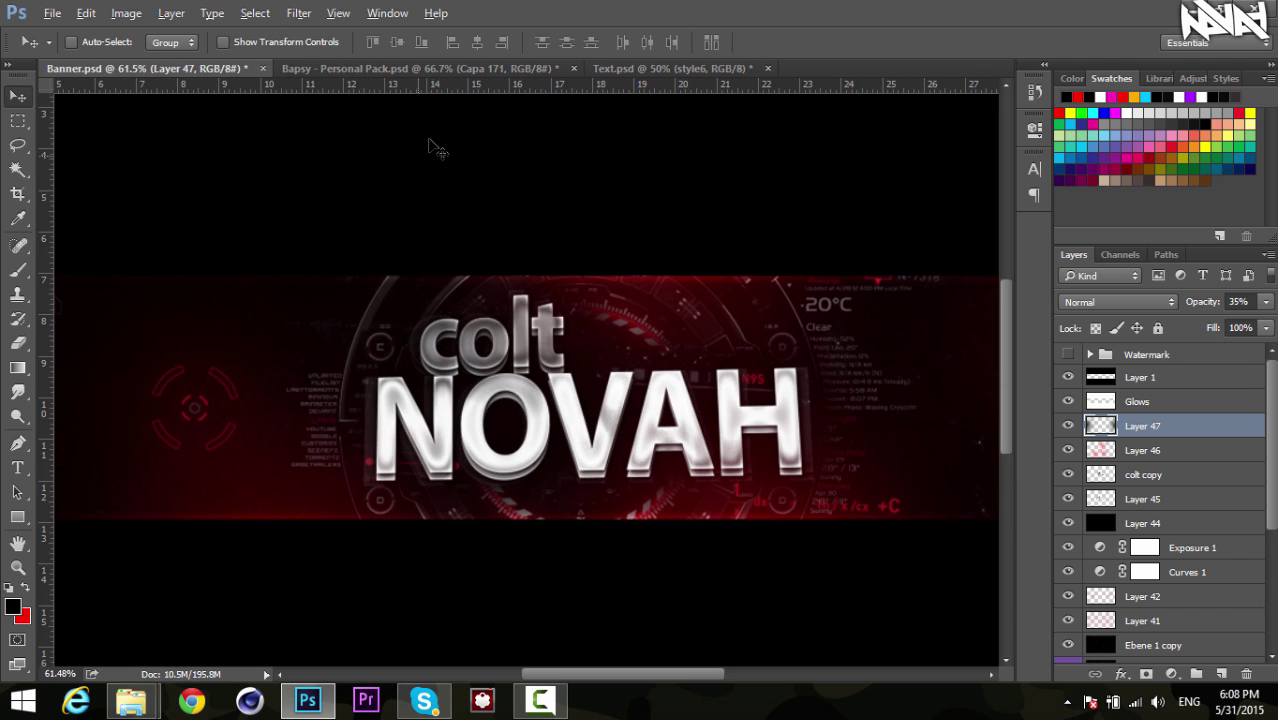
left_click(553, 70)
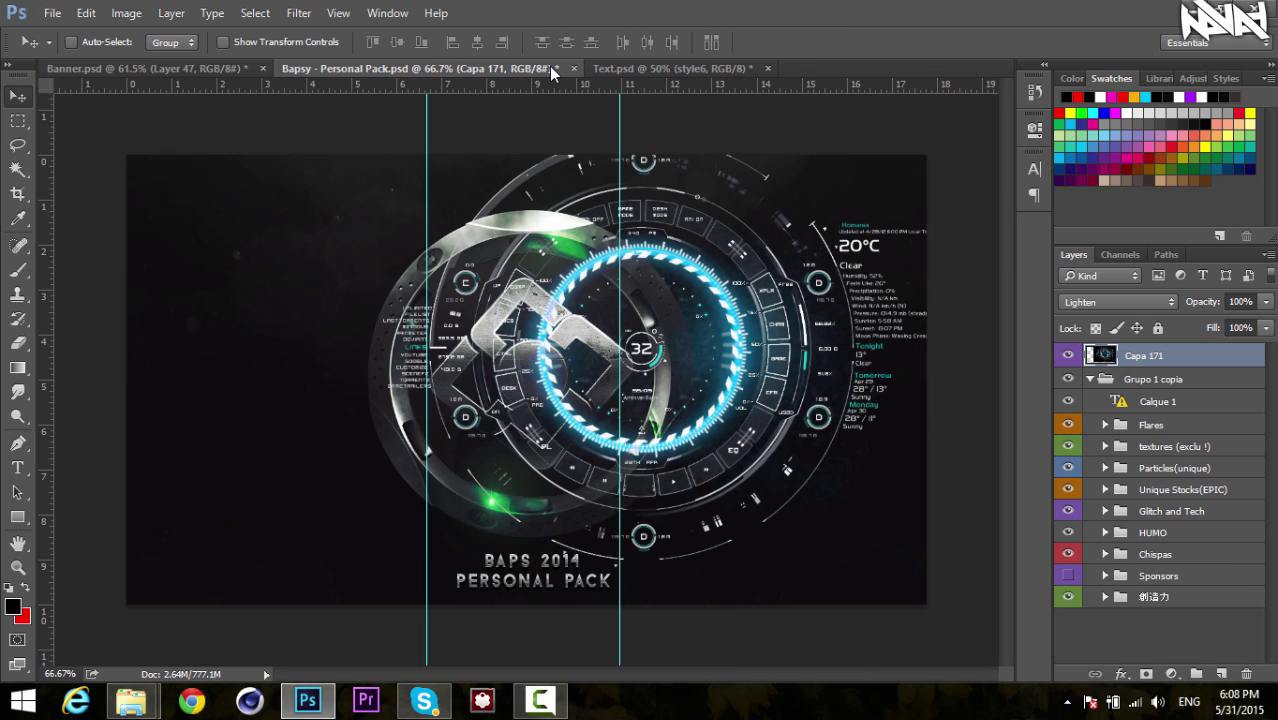
left_click(1068, 355)
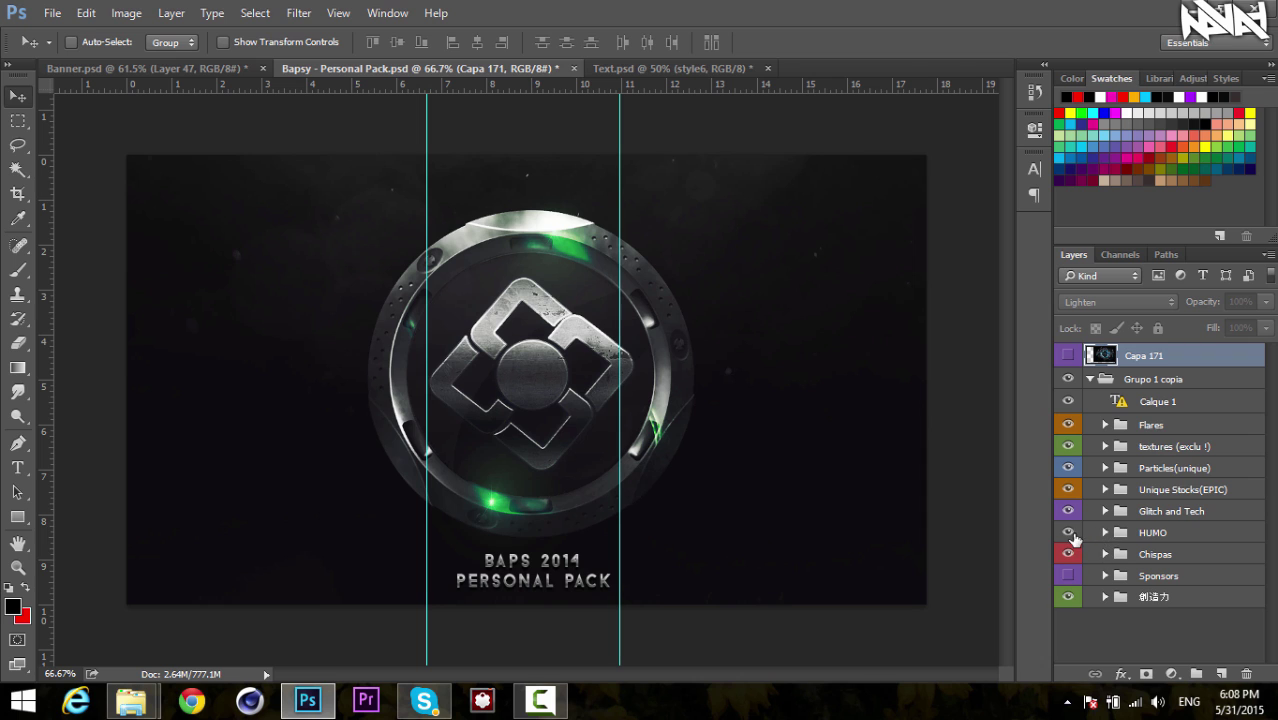
Browse the smoke layers in the HUMO group, previewing Capa 16 copia 2 on the canvas
left_click(1104, 533)
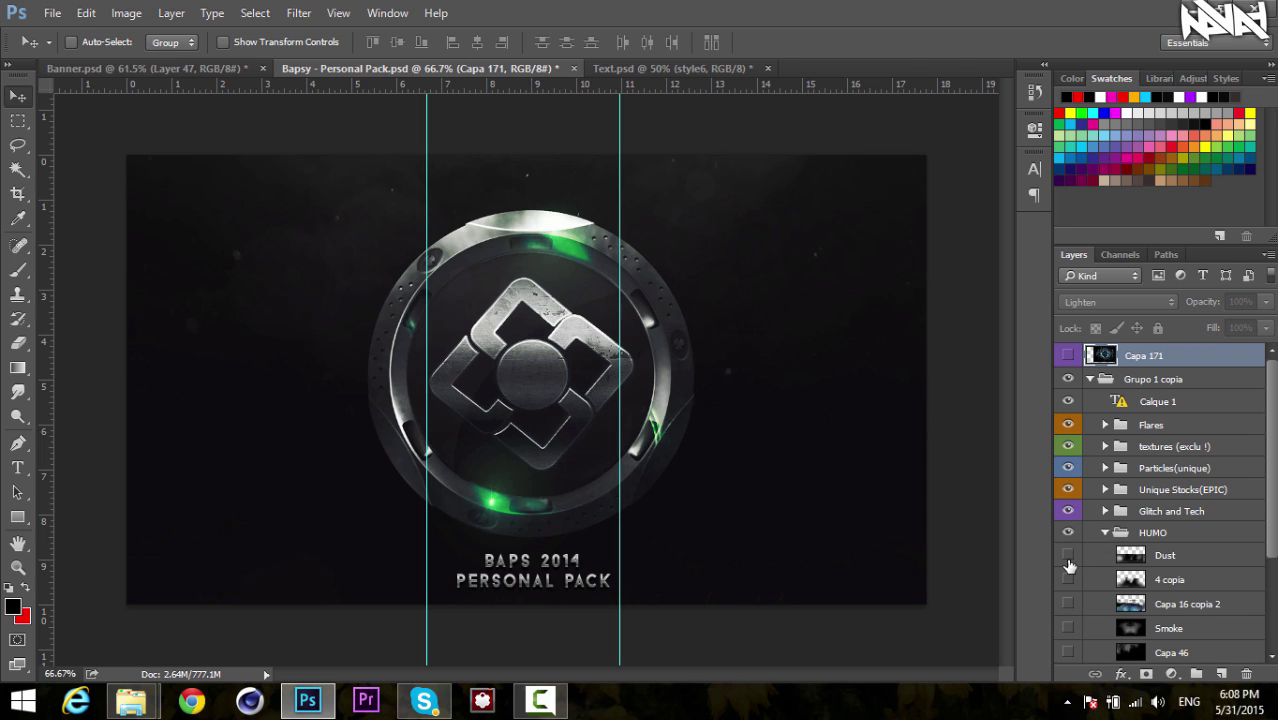
left_click(1067, 557)
left_click(1068, 604)
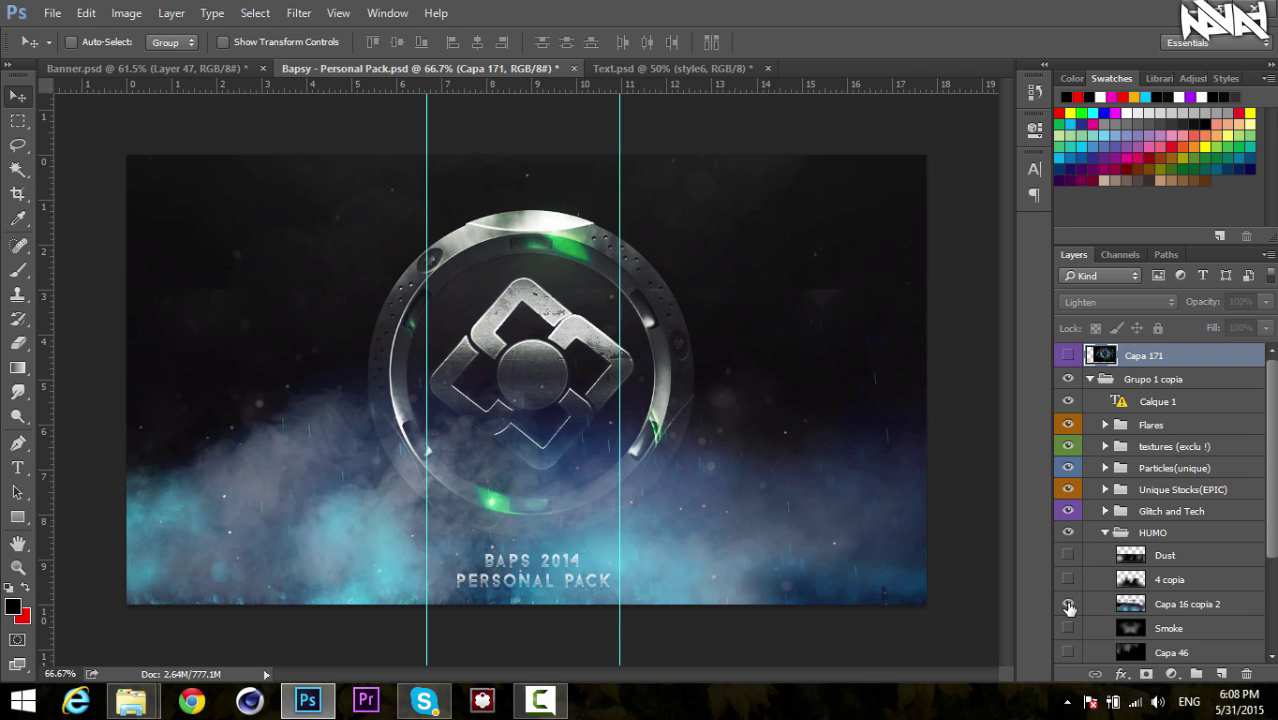
left_click(1068, 604)
scroll(1254, 587, "down", 3)
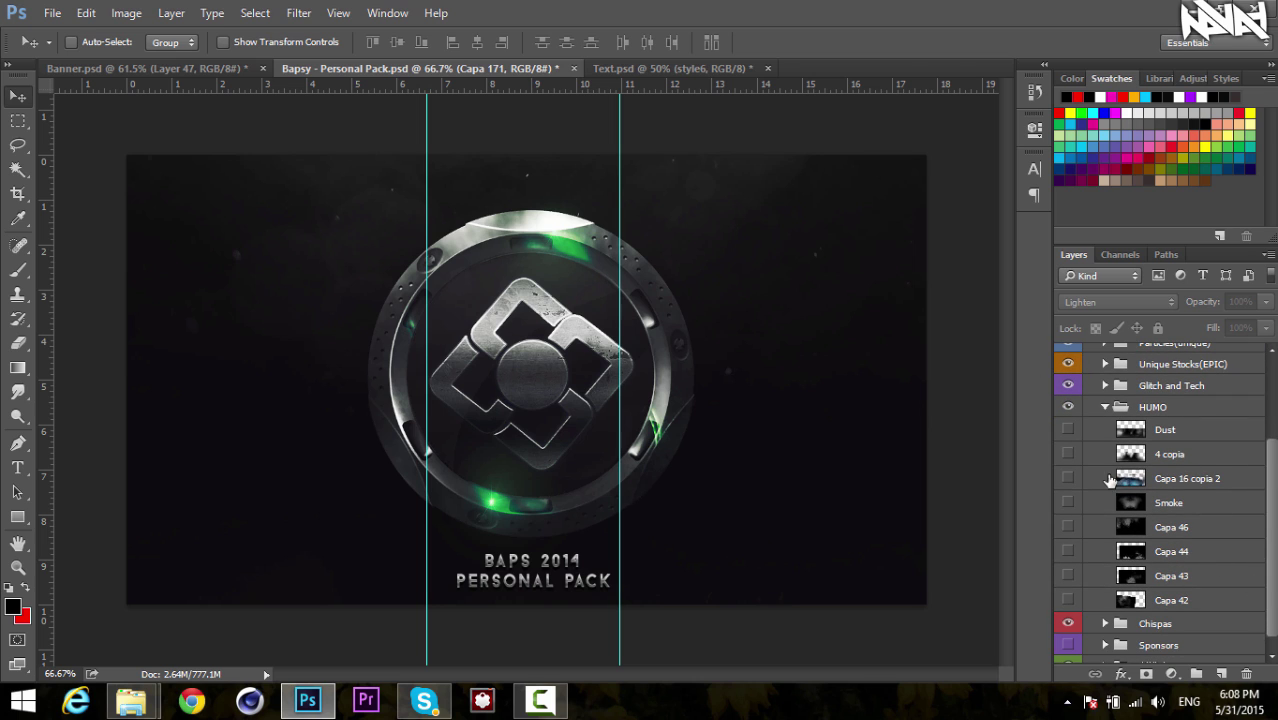
left_click(1105, 408)
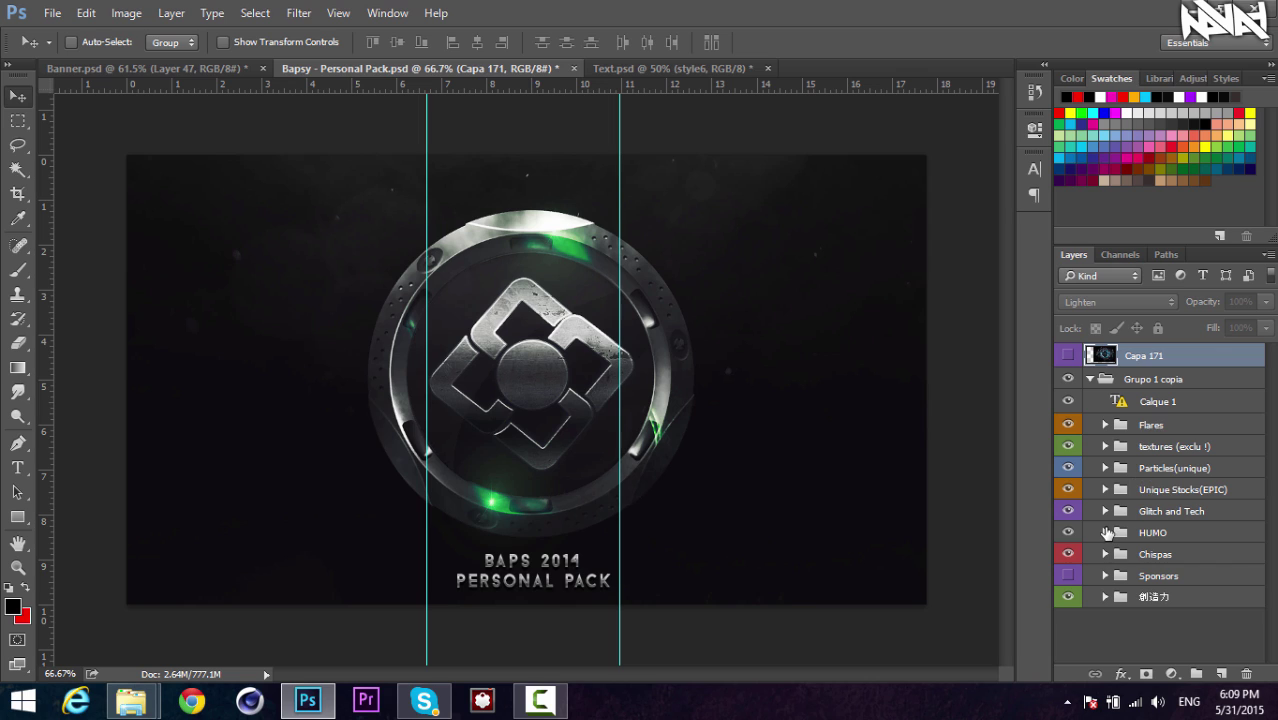
Expand the Flares group and preview its Capa 169 and Capa 170 layers on the canvas
left_click(1105, 425)
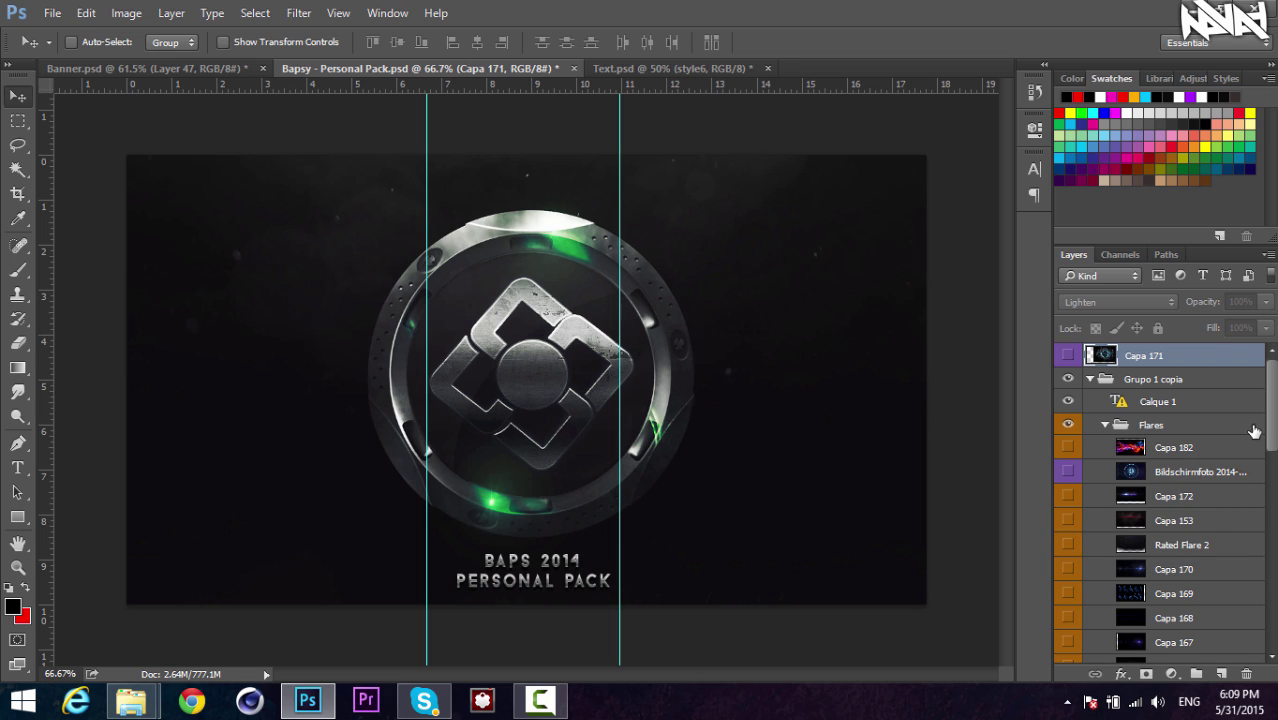
left_click_drag(1271, 428, 1259, 474)
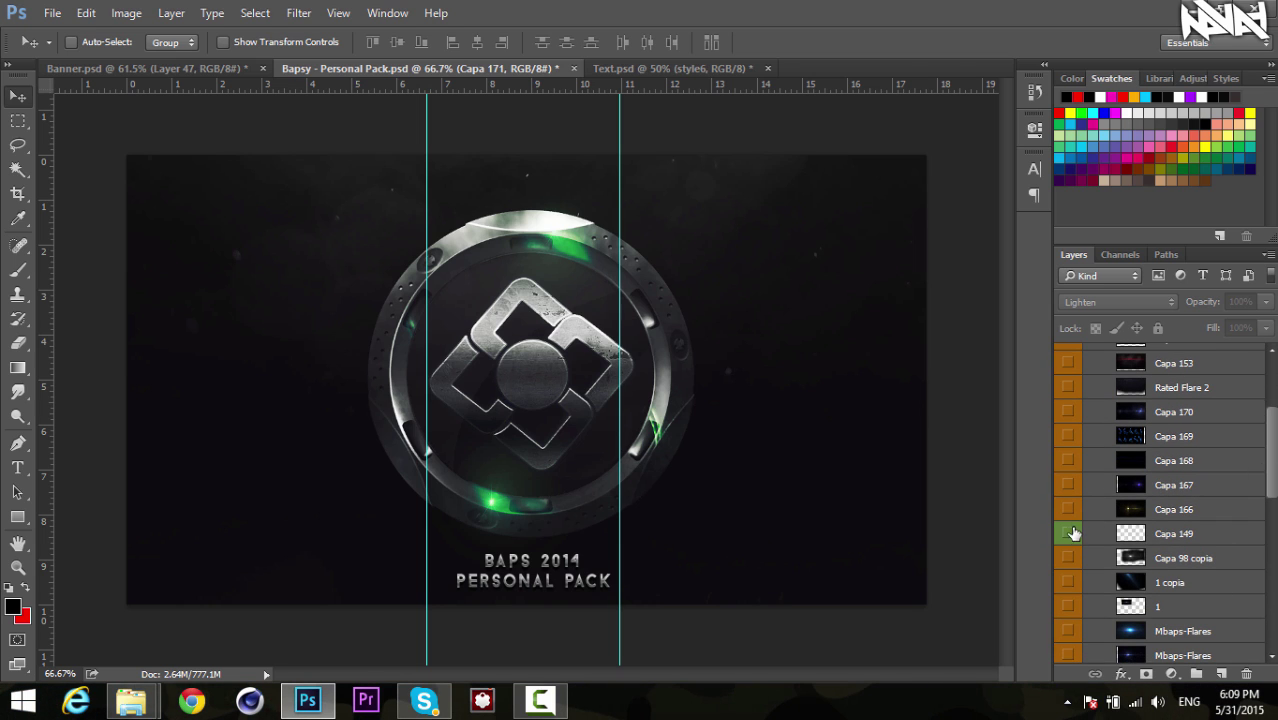
left_click(1069, 437)
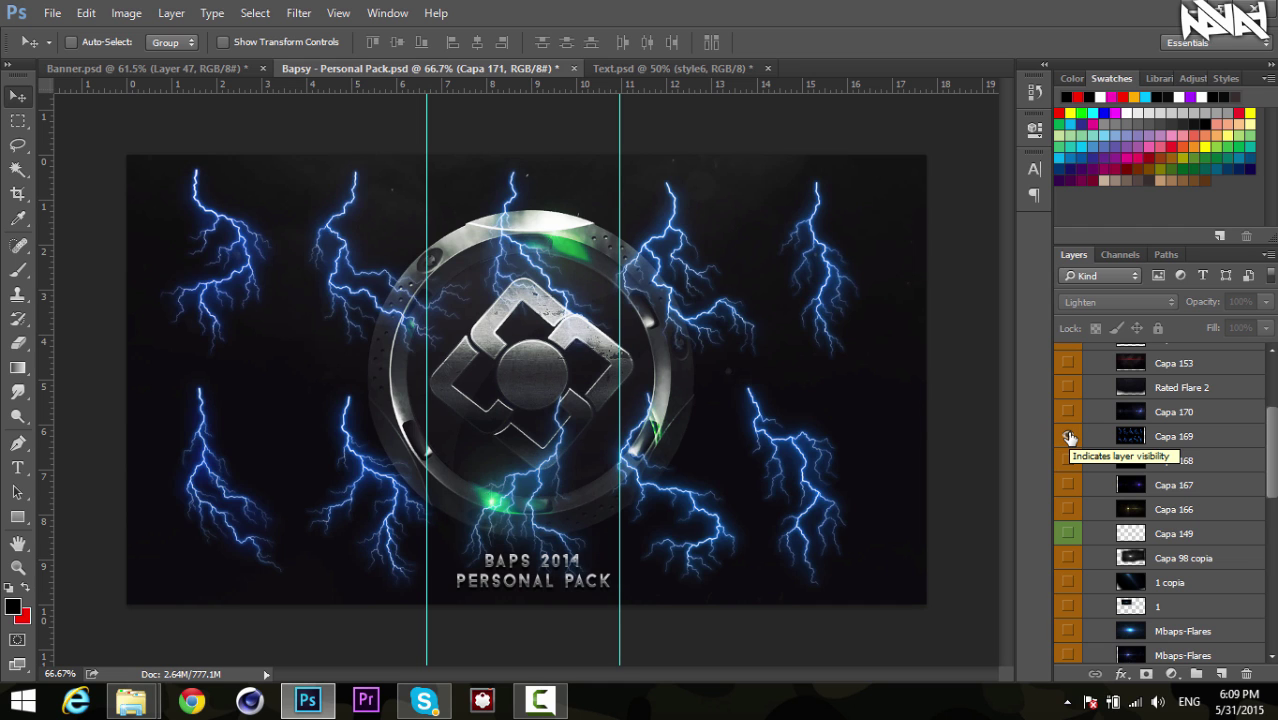
left_click(1069, 437)
left_click(1067, 412)
left_click(1067, 412)
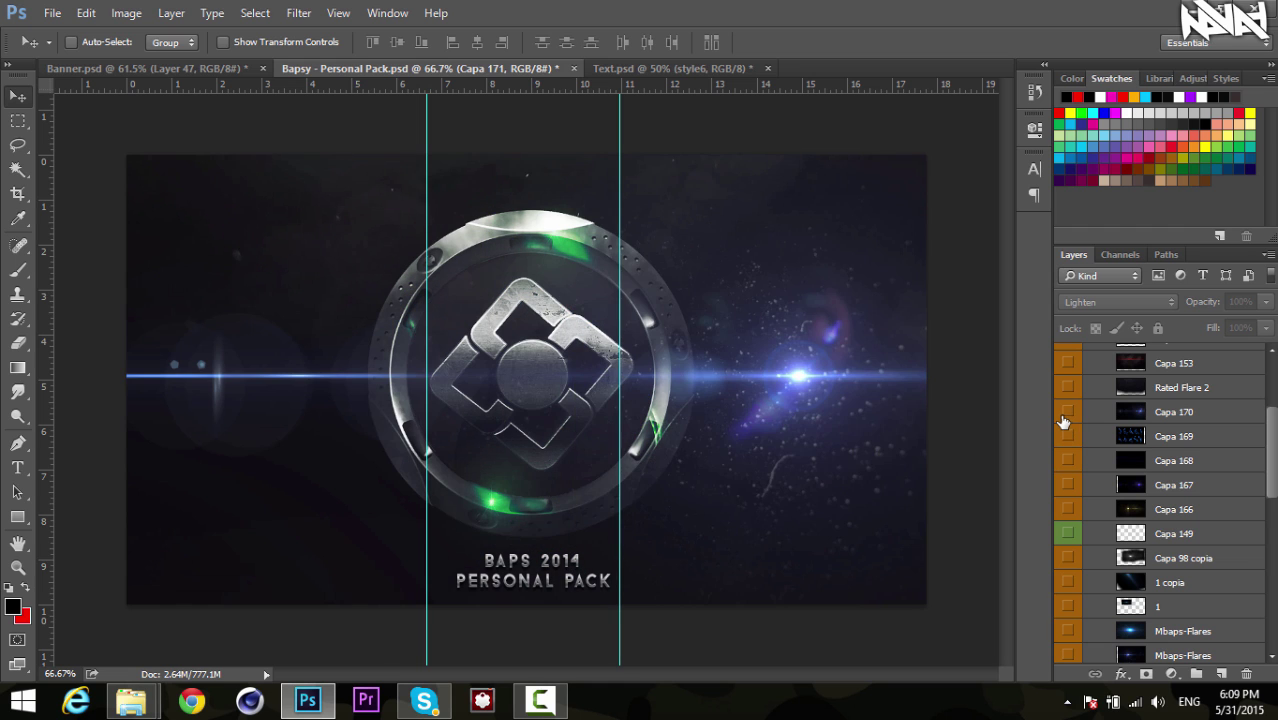
Preview several Mbaps-Flares layers of the Flares group one after another on the canvas
scroll(1274, 530, "down", 4)
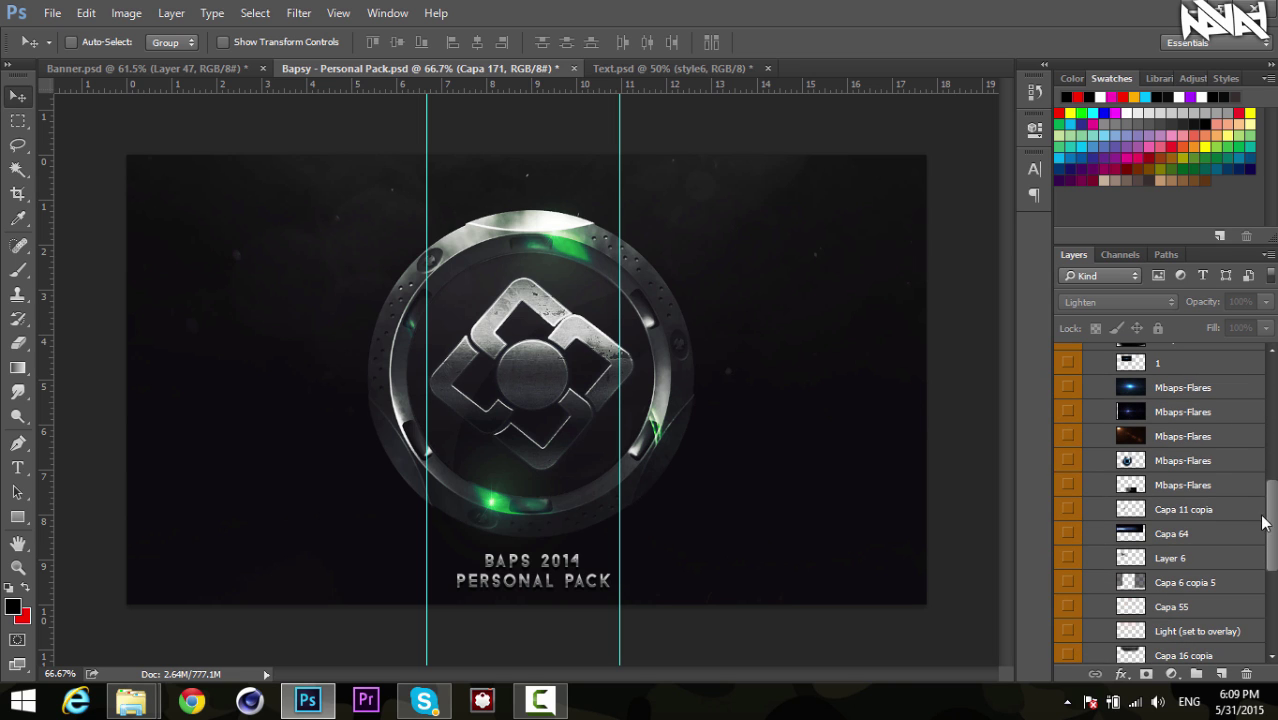
left_click(1068, 437)
left_click(1068, 437)
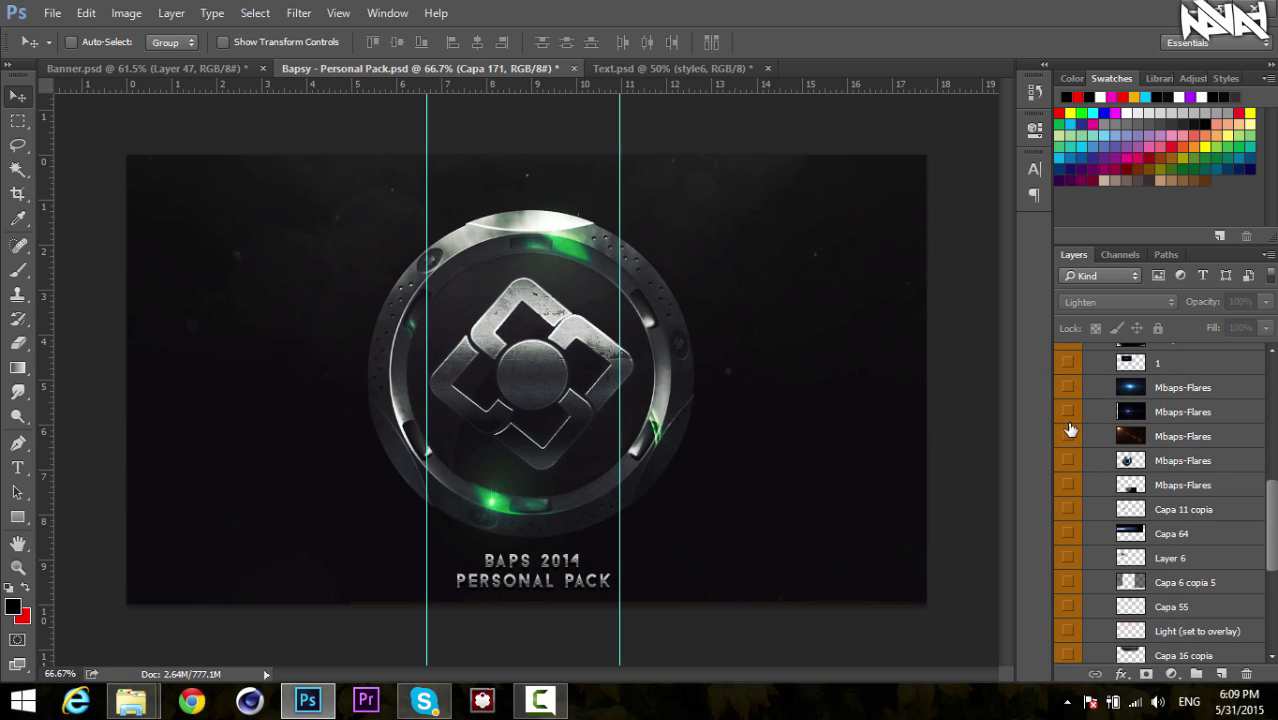
left_click(1067, 412)
left_click(1067, 412)
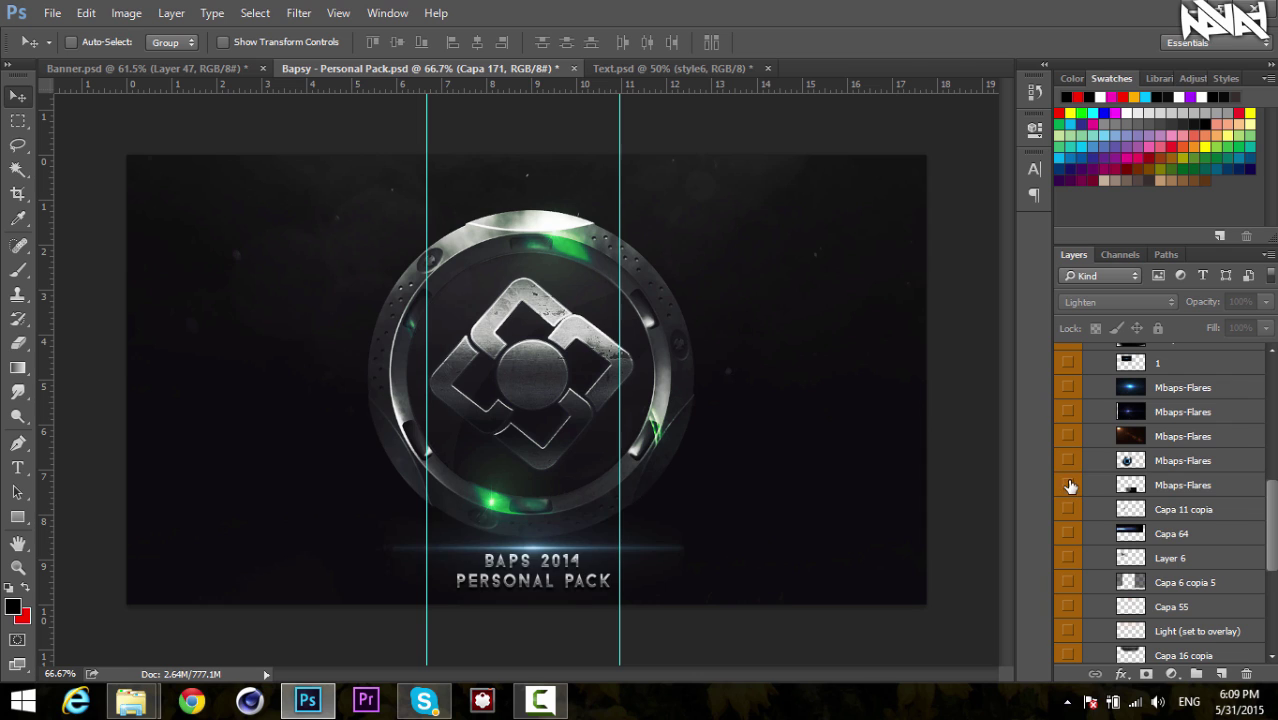
left_click(1068, 485)
left_click(1068, 462)
left_click(1068, 462)
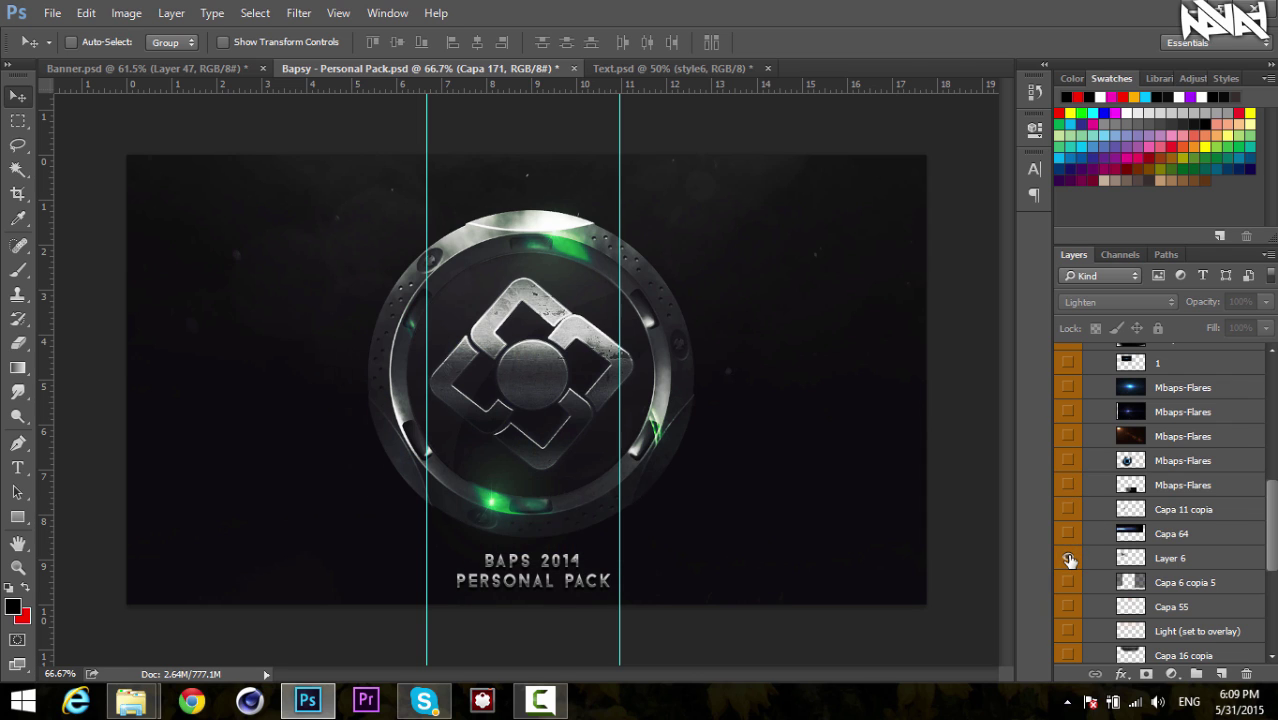
Preview the Layer 6, Capa 64, Capa 55 and Light (set to overlay) layers, hiding each again
left_click(1068, 558)
left_click(1068, 558)
left_click(1066, 537)
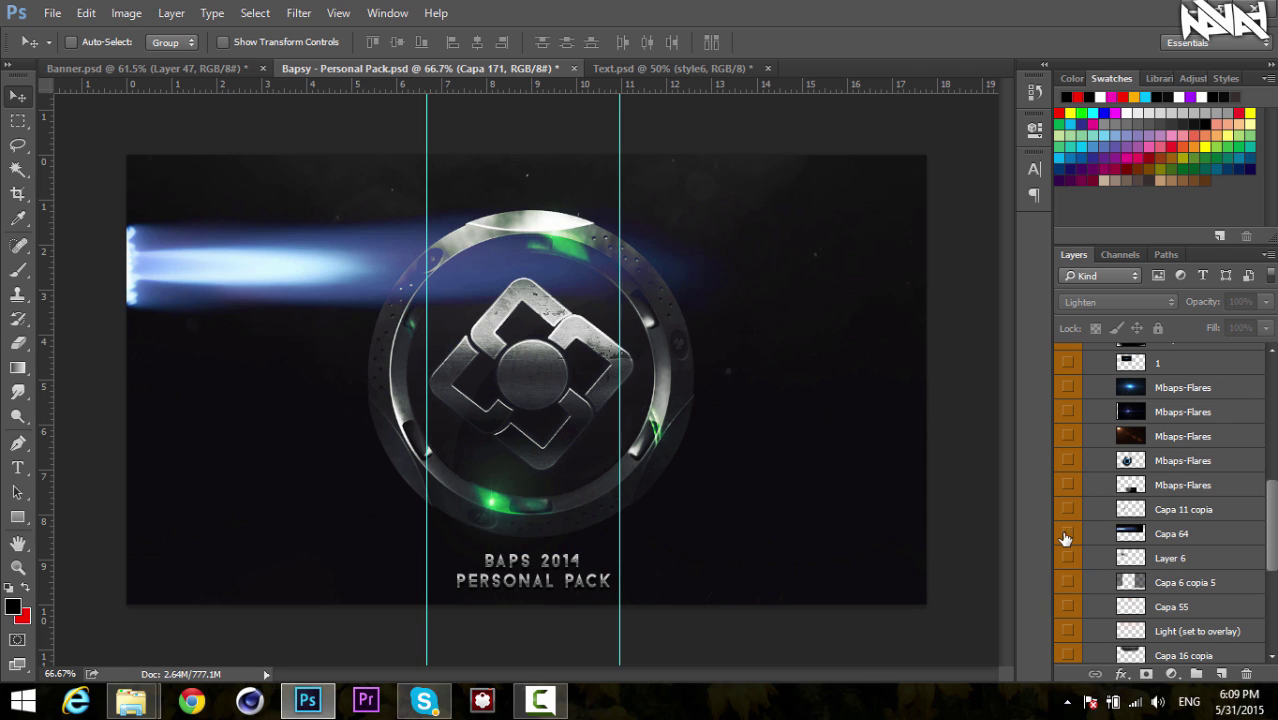
left_click(1066, 537)
left_click(1068, 607)
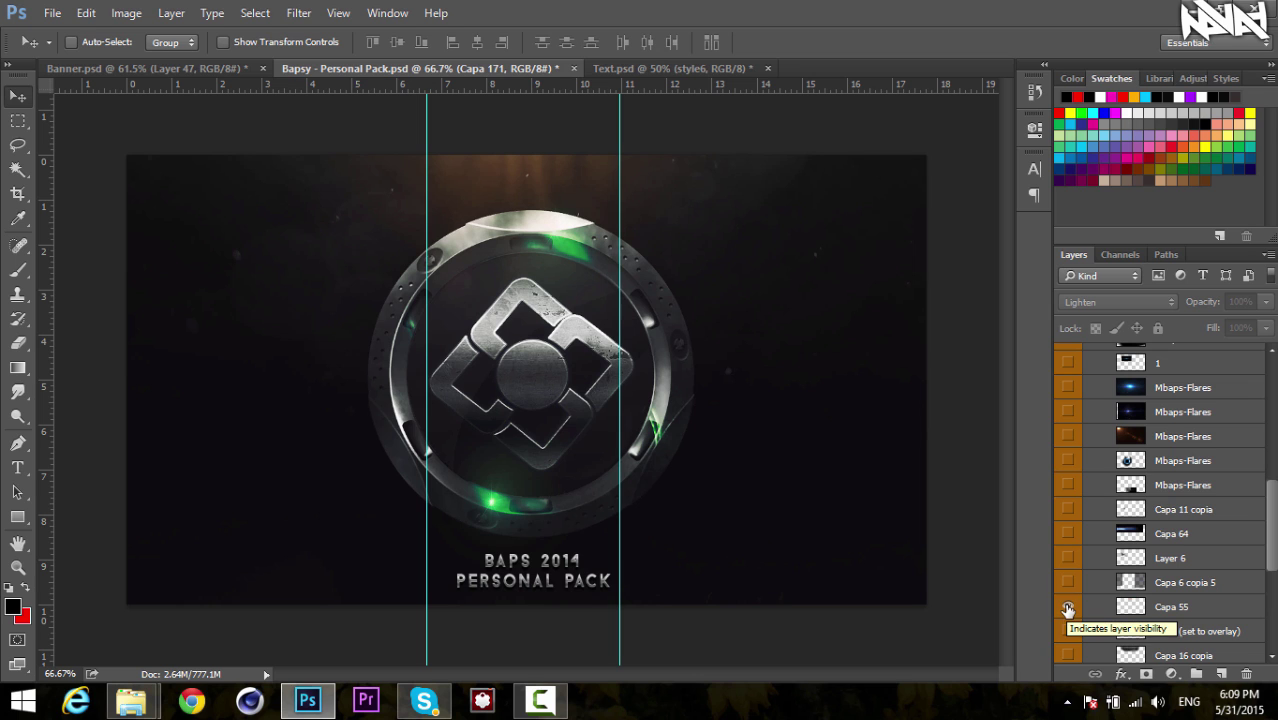
left_click(1068, 607)
left_click(1068, 631)
left_click(1068, 631)
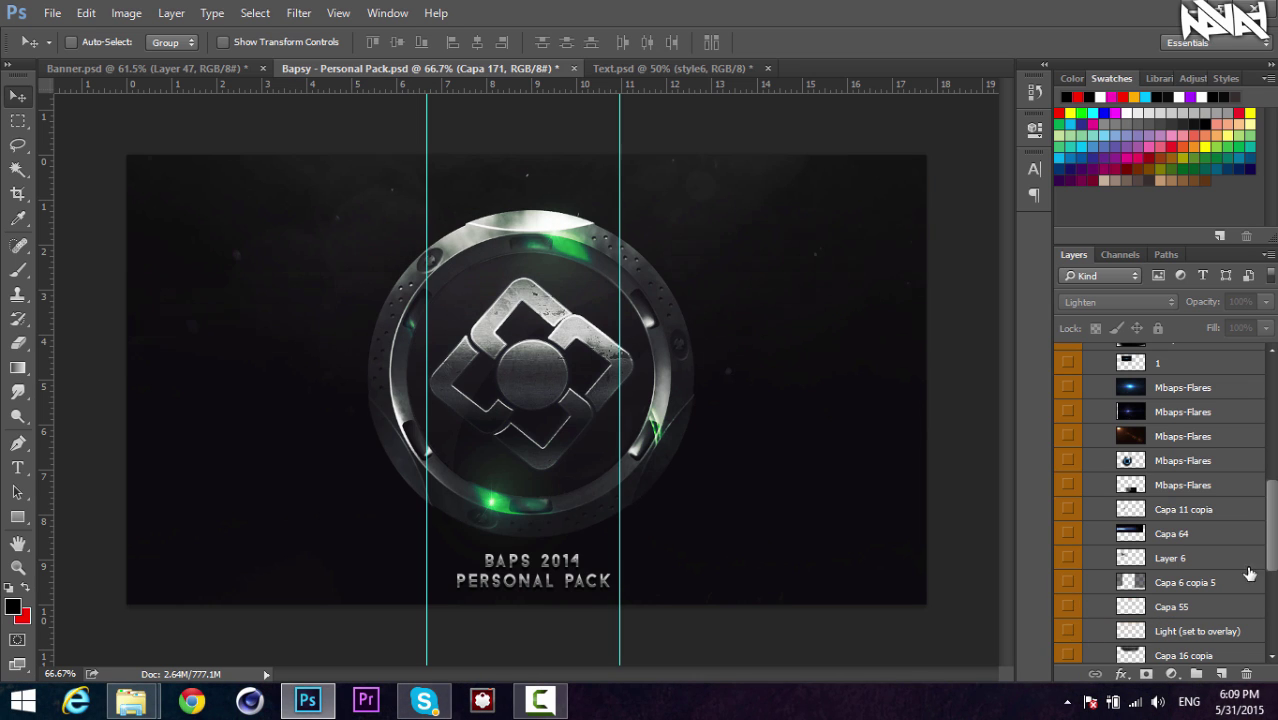
Preview Capa 185, the Bildschirmfoto layer and Capa 182 in the Flares group, hiding each again
scroll(1272, 568, "down", 4)
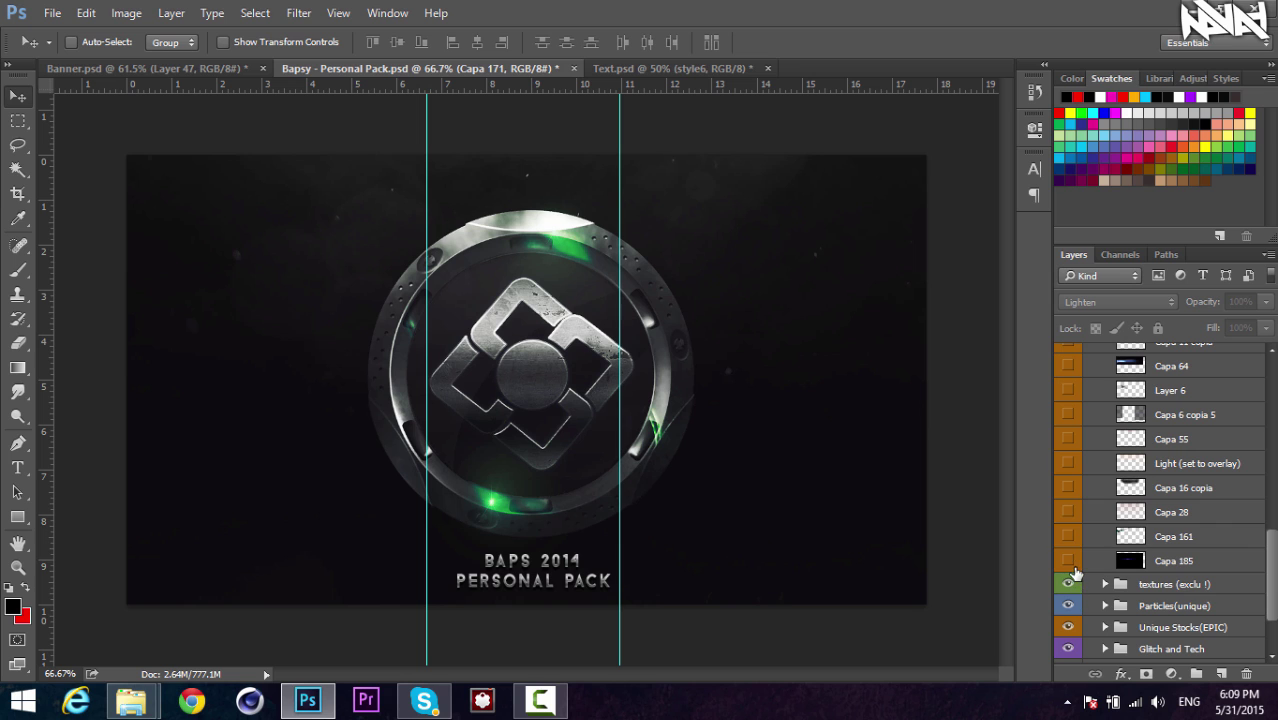
left_click(1068, 562)
left_click(1068, 562)
left_click_drag(1270, 566, 1258, 420)
left_click(1068, 428)
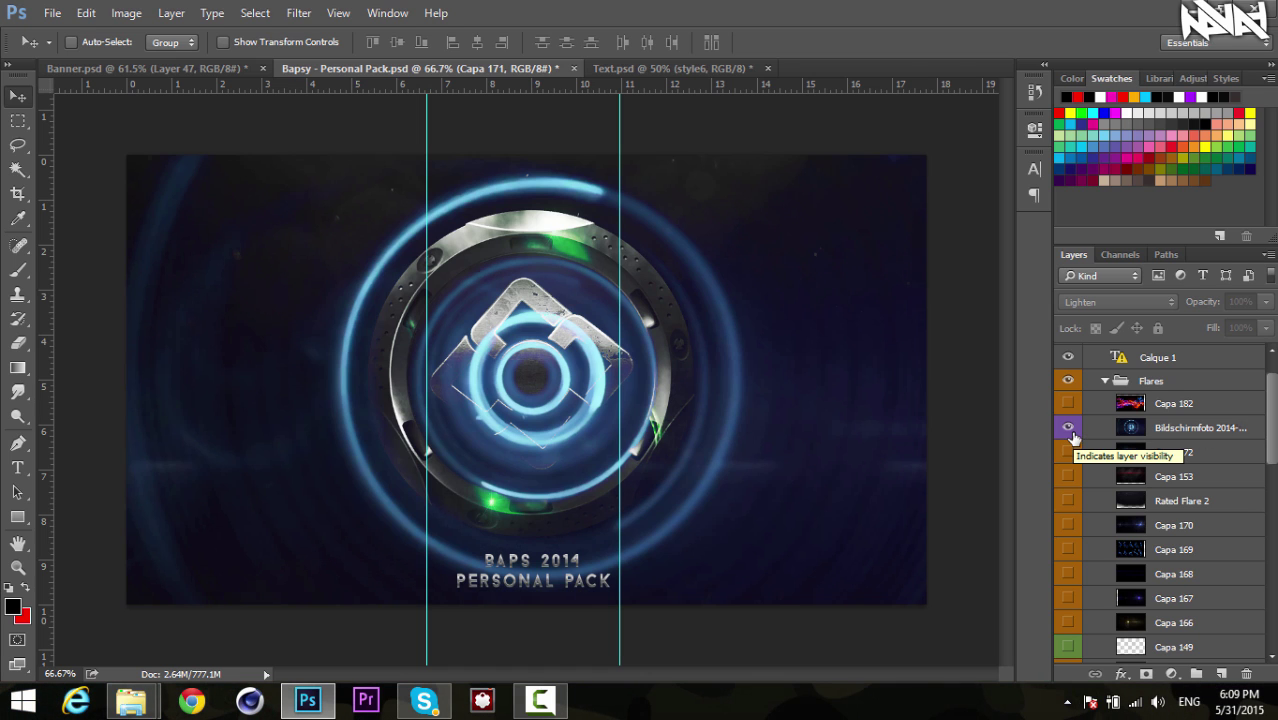
left_click(1069, 404)
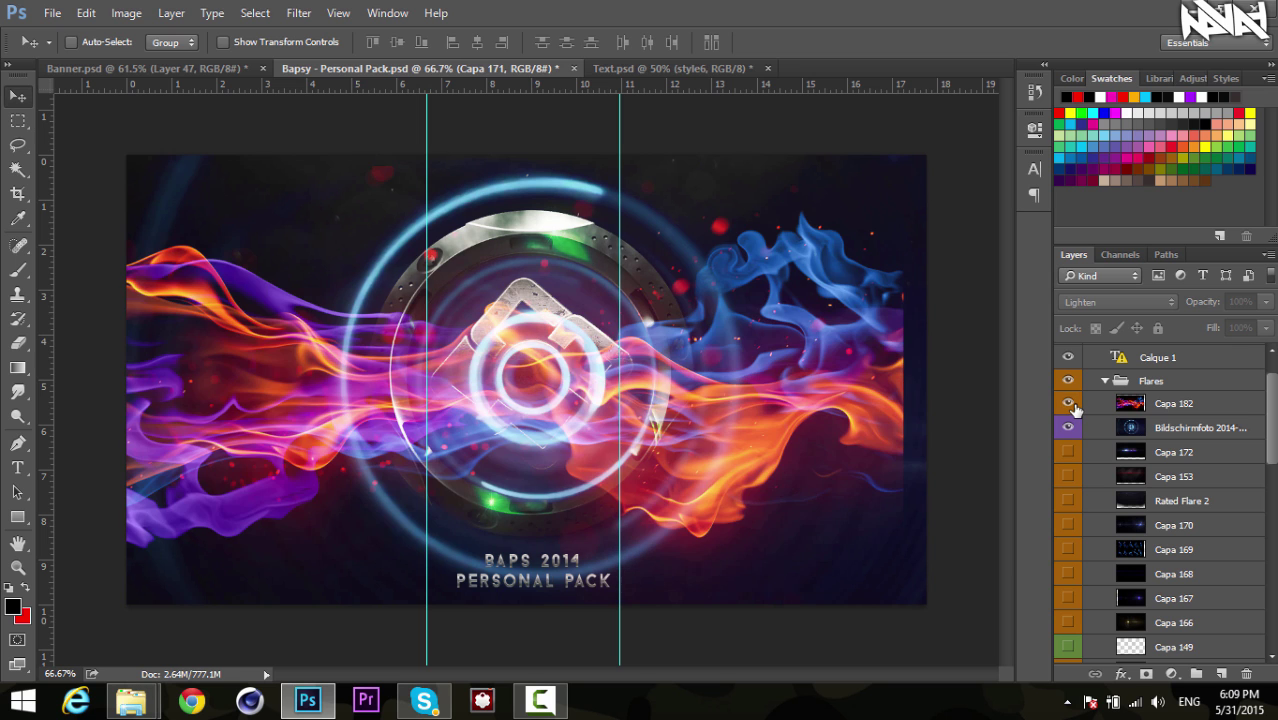
left_click(1068, 404)
left_click(1068, 427)
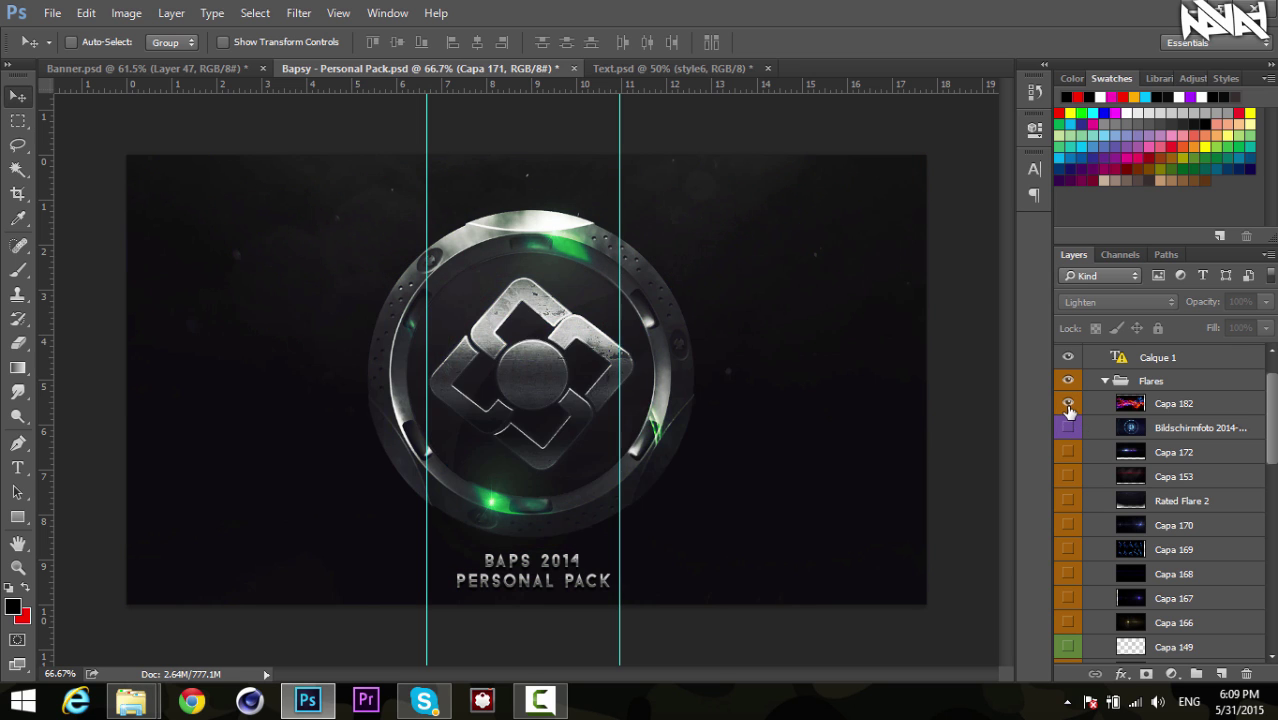
Show the colourful smoke layer Capa 182 and copy it into Banner.psd over the banner artwork
left_click(1068, 404)
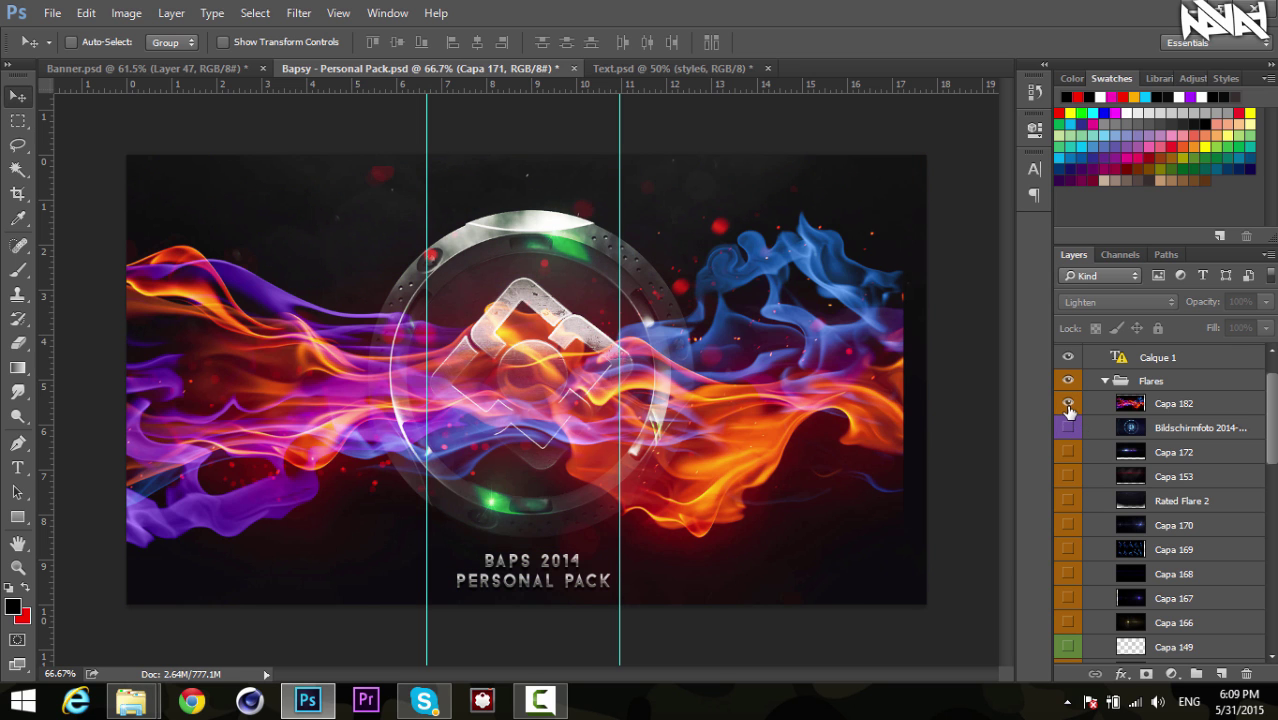
left_click(1153, 410)
left_click_drag(400, 362, 575, 428)
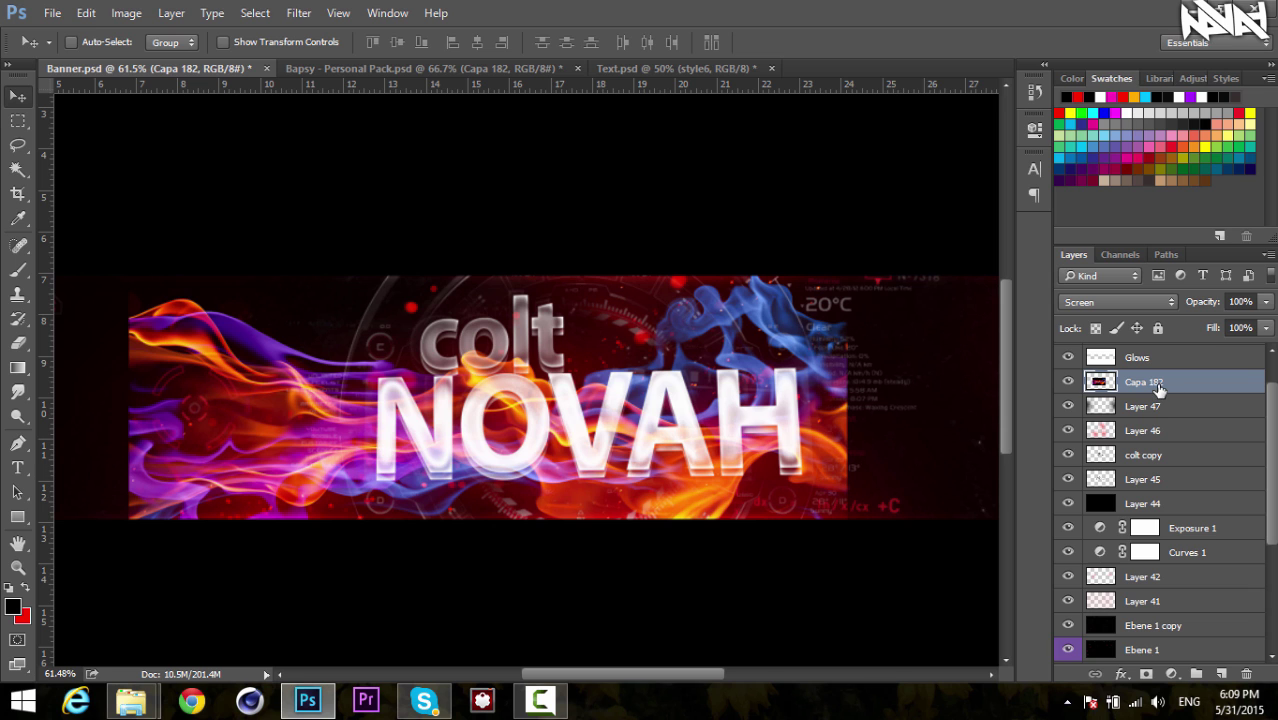
Colorize Capa 182 dark red using Hue/Saturation with Hue 0, Saturation 97 and Lightness -89
left_click(126, 13)
mouse_move(195, 73)
left_click(400, 157)
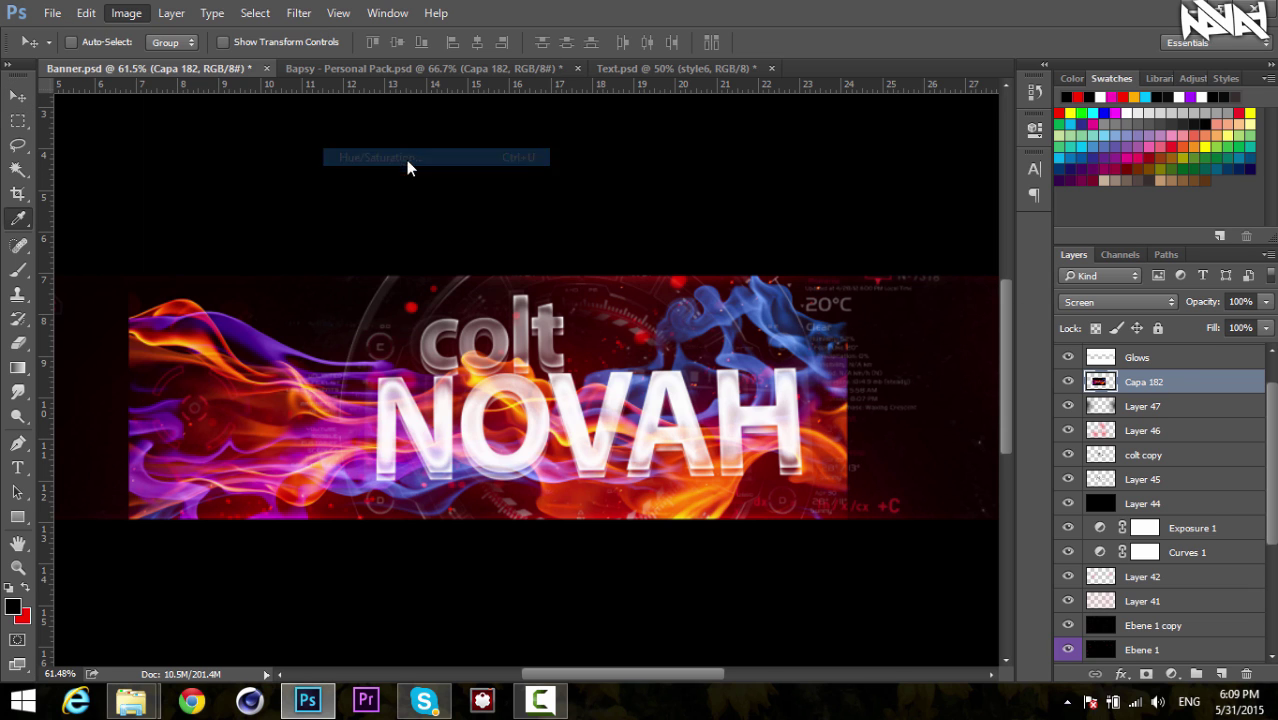
left_click(1112, 364)
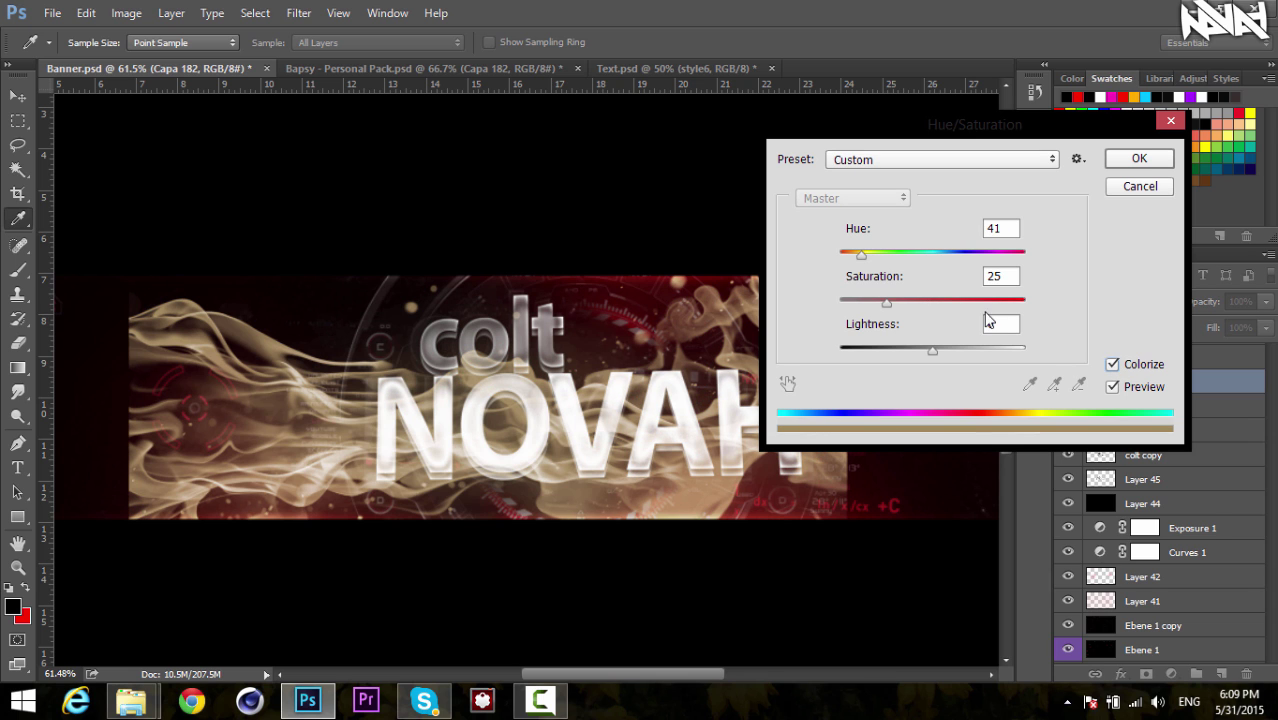
left_click_drag(858, 262, 840, 258)
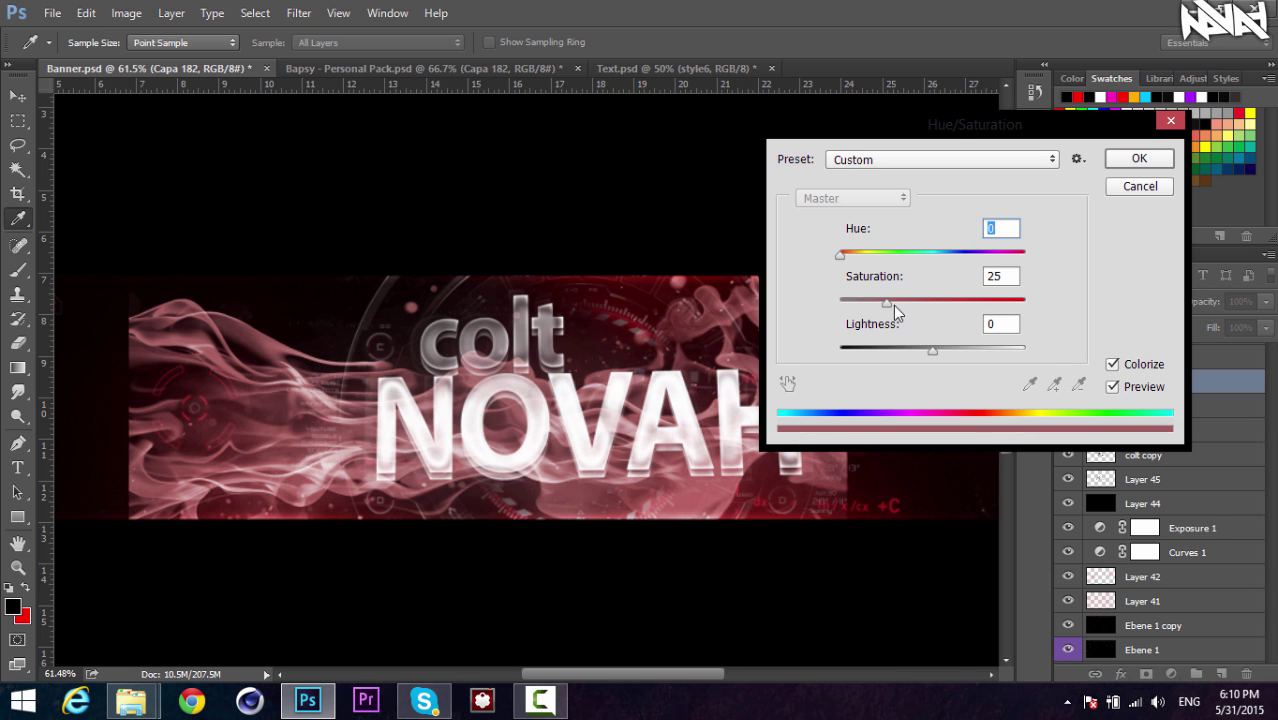
left_click_drag(893, 305, 1010, 313)
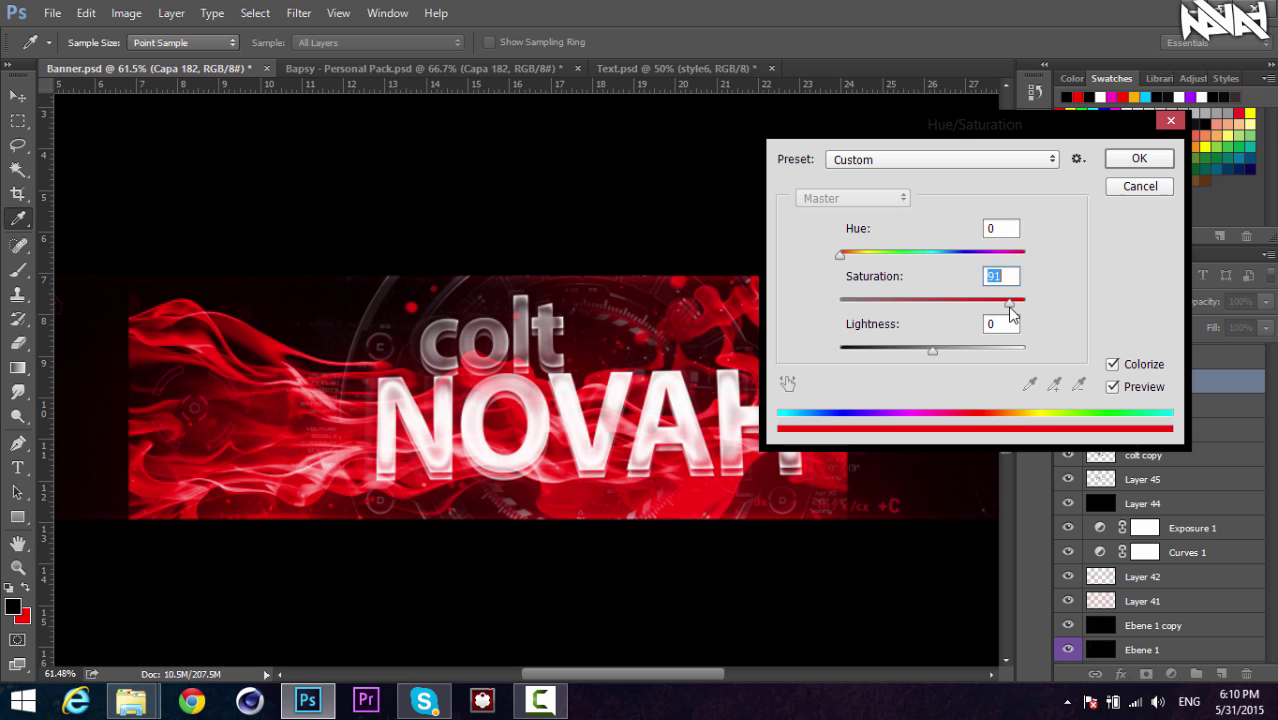
left_click_drag(932, 352, 852, 357)
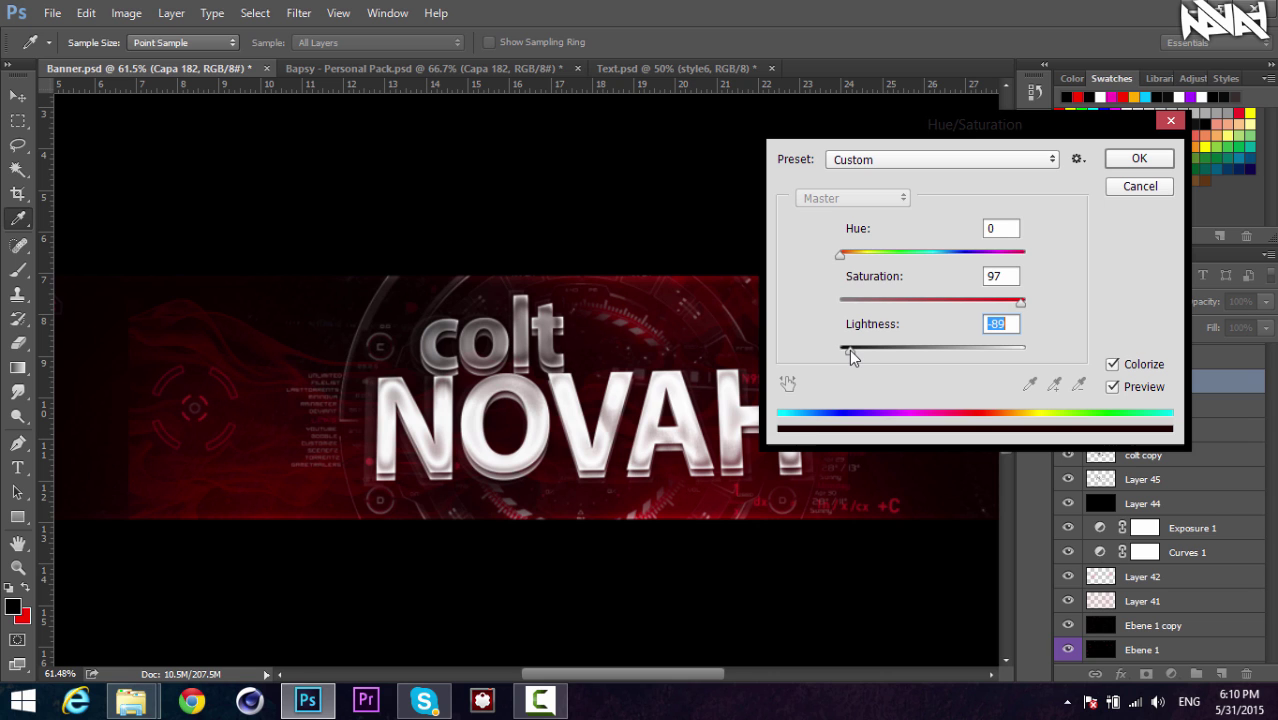
left_click(1151, 159)
Erase the hard left edge of the Capa 182 smoke and parts over the lettering, enlarging the soft eraser to 343
scroll(890, 316, "down", 6)
scroll(536, 384, "up", 4)
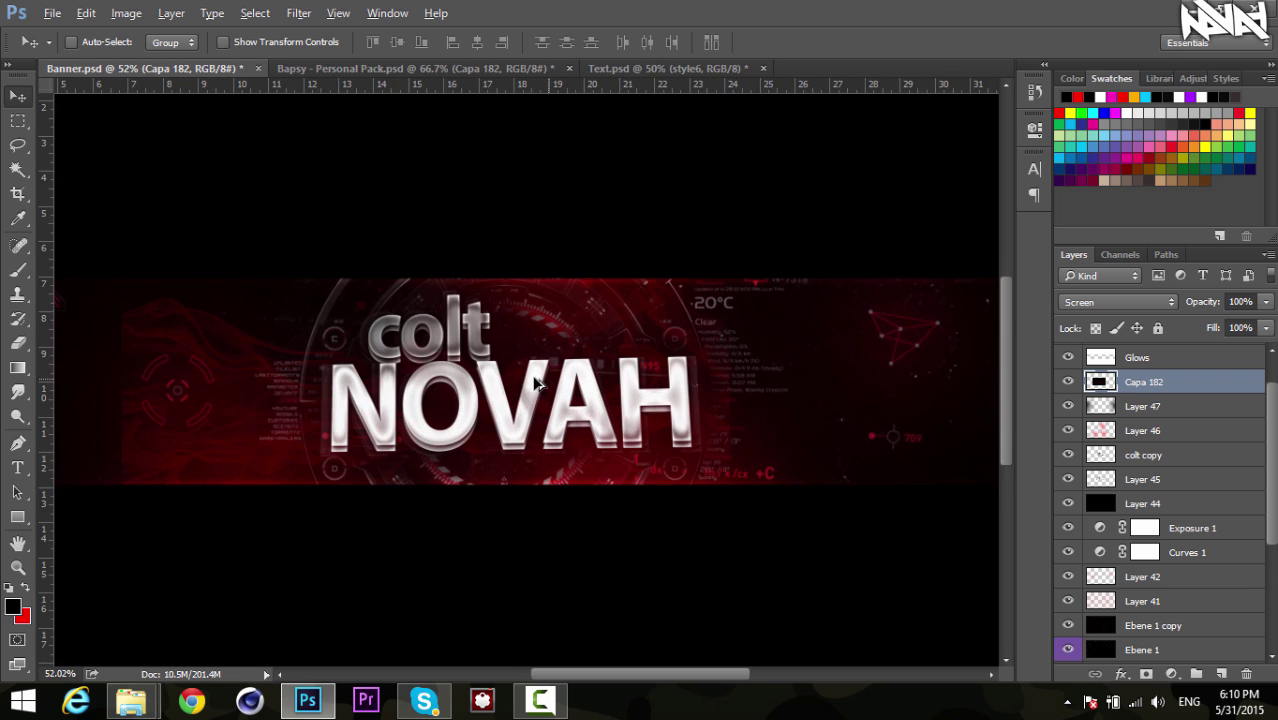
scroll(536, 384, "up", 2)
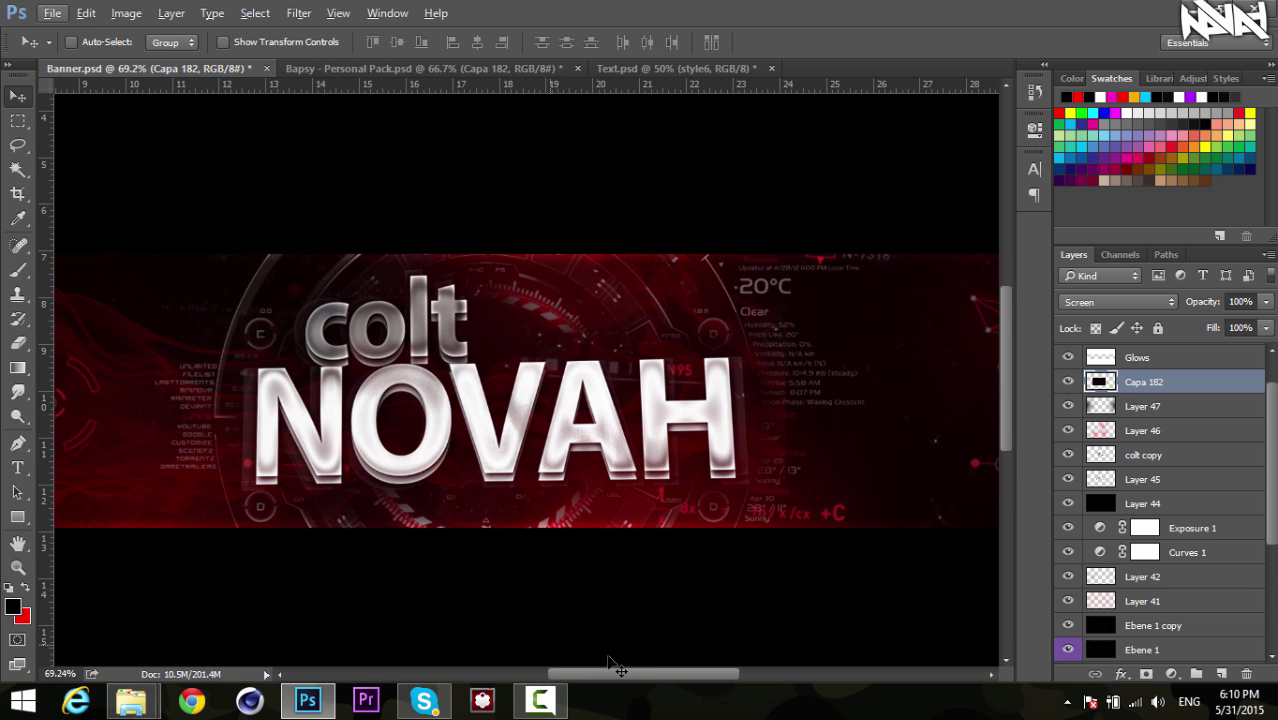
left_click_drag(604, 678, 576, 680)
left_click(18, 342)
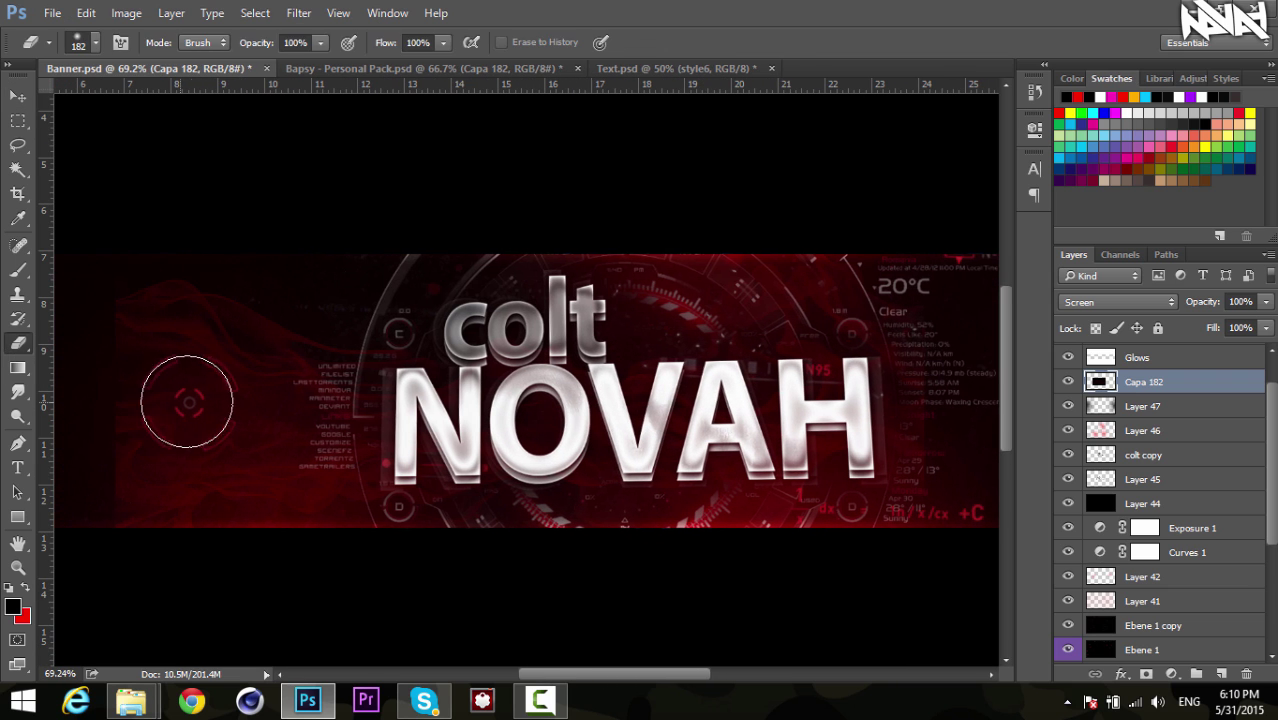
mouse_move(120, 310)
left_mouse_down()
mouse_move(131, 540)
mouse_move(168, 490)
mouse_move(105, 317)
mouse_move(160, 297)
left_mouse_up()
mouse_move(432, 370)
left_mouse_down()
mouse_move(505, 426)
mouse_move(541, 482)
mouse_move(596, 362)
mouse_move(606, 426)
mouse_move(715, 421)
left_mouse_up()
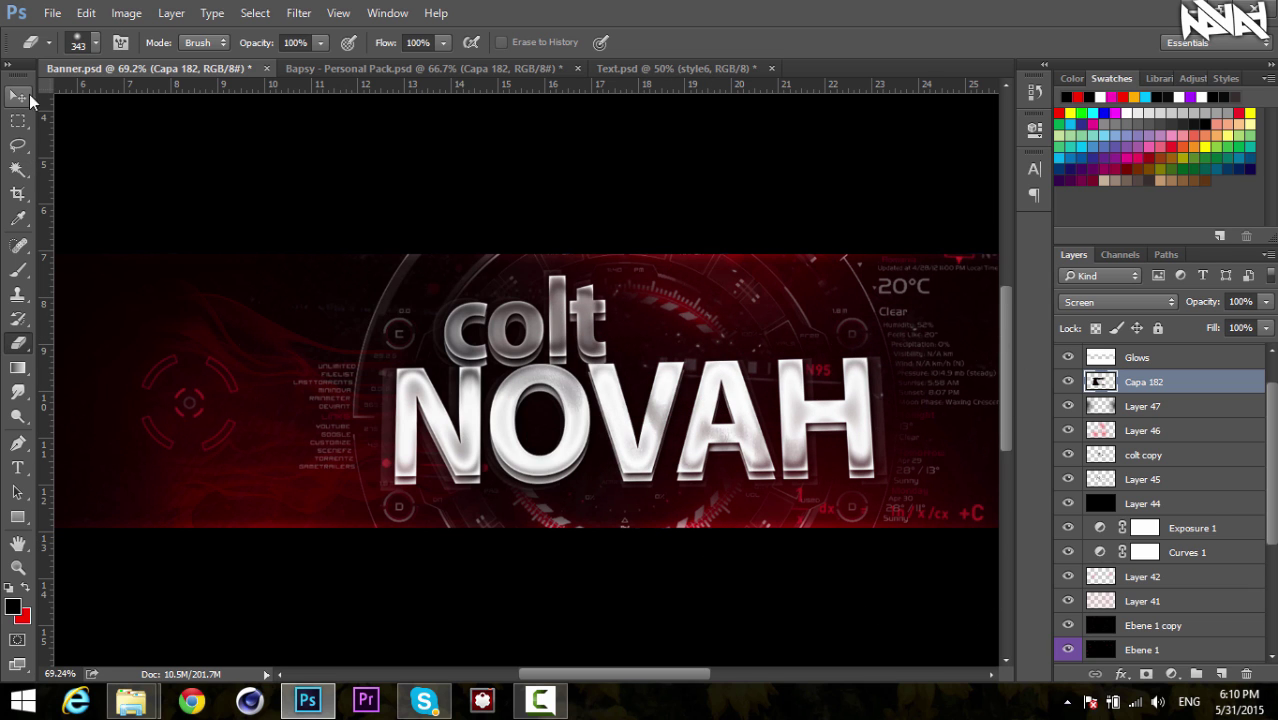
Move the Capa 182 smoke to the right so it lies across the NOVAH lettering
left_click(17, 95)
left_click_drag(212, 385, 656, 385)
scroll(830, 498, "down", 6)
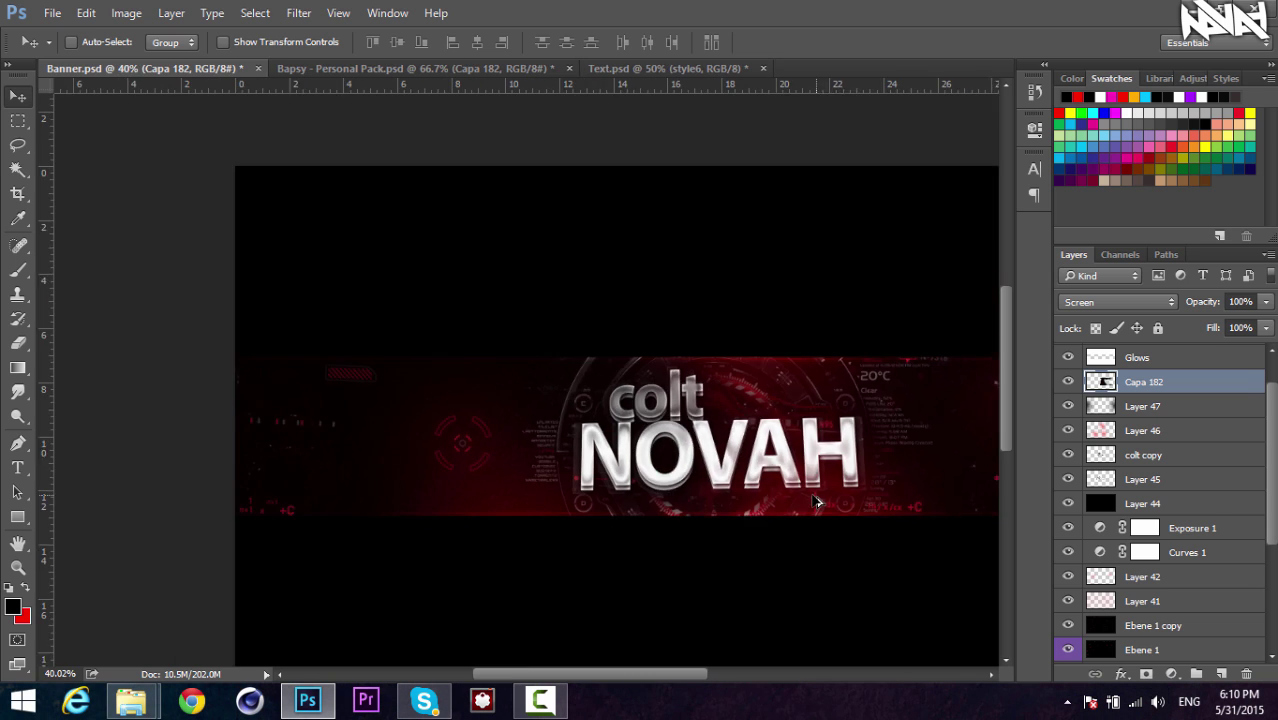
scroll(522, 420, "up", 3)
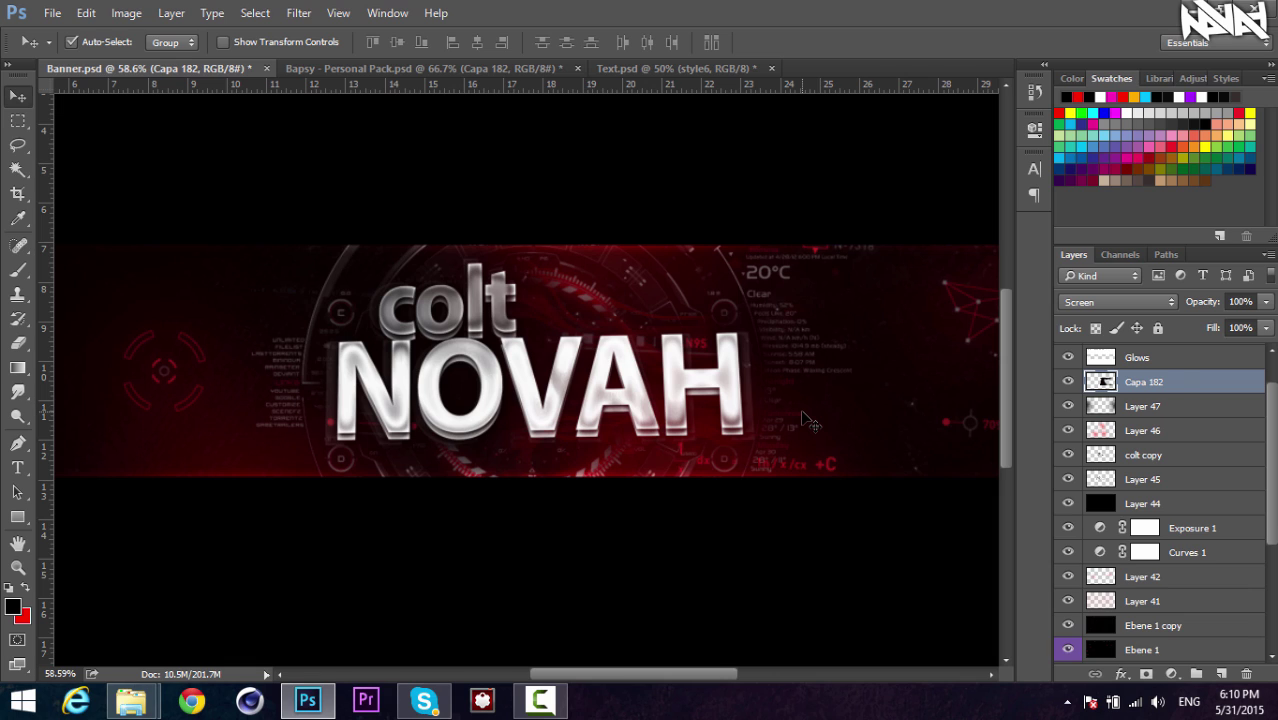
Duplicate the Capa 182 smoke layer, then duplicate the original and its copy together to intensify the smoke
key("ctrl+j")
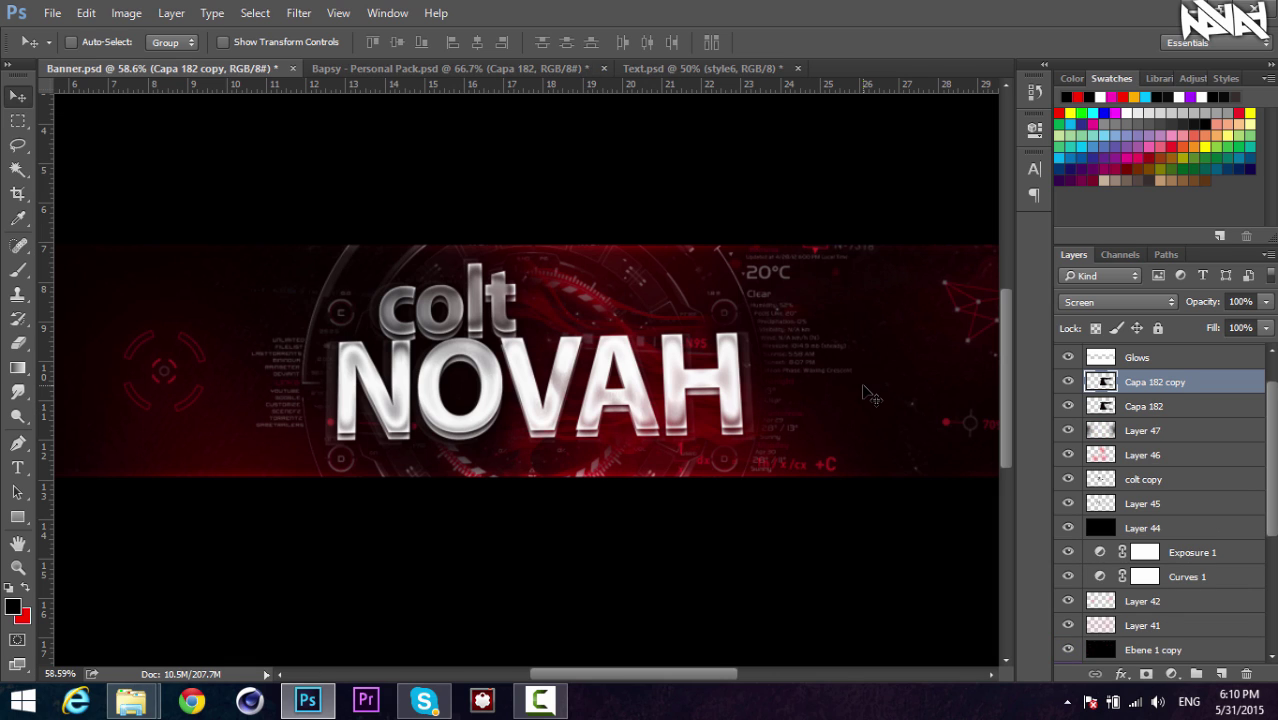
left_click(1148, 410, "ctrl")
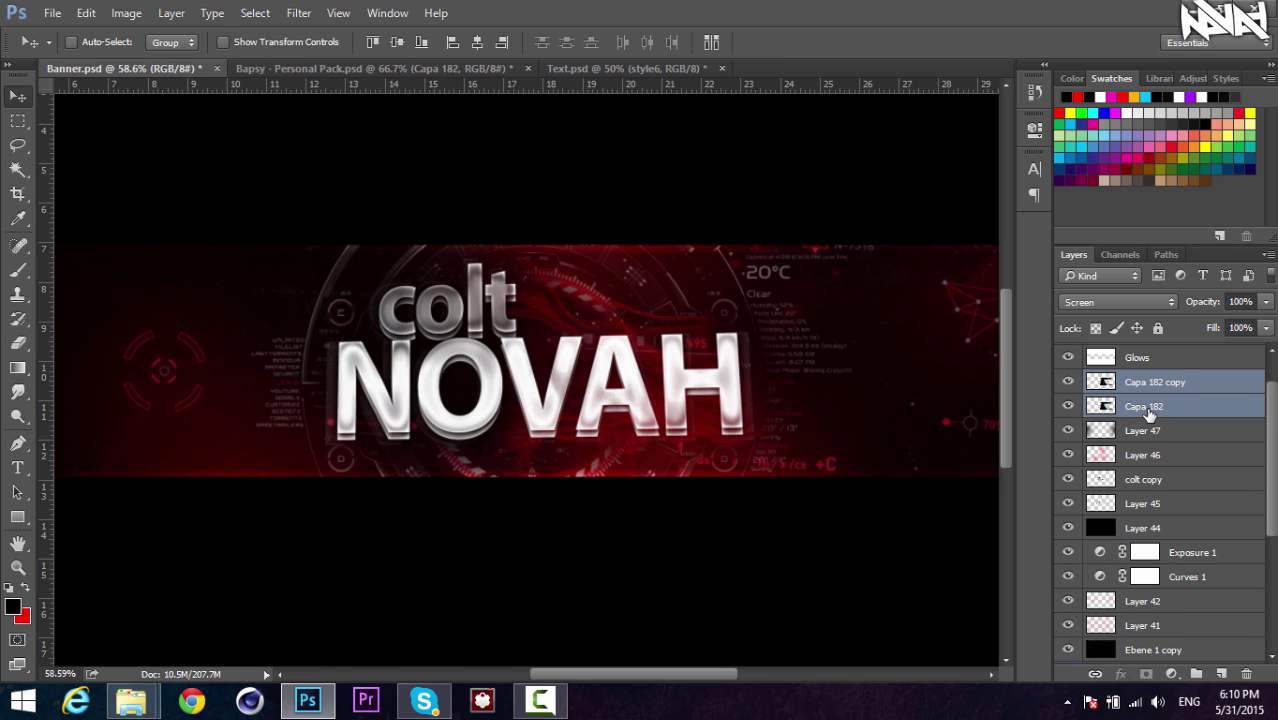
scroll(640, 385, "up", 5)
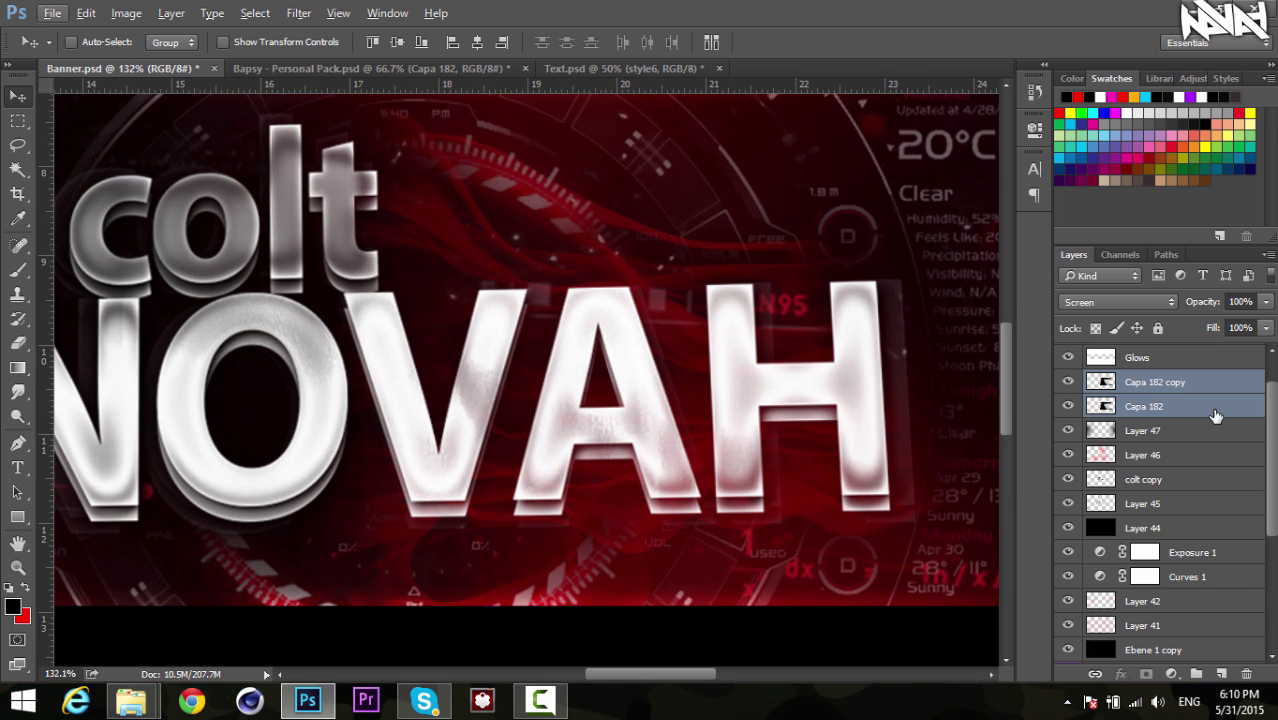
key("ctrl+j")
scroll(843, 398, "down", 2)
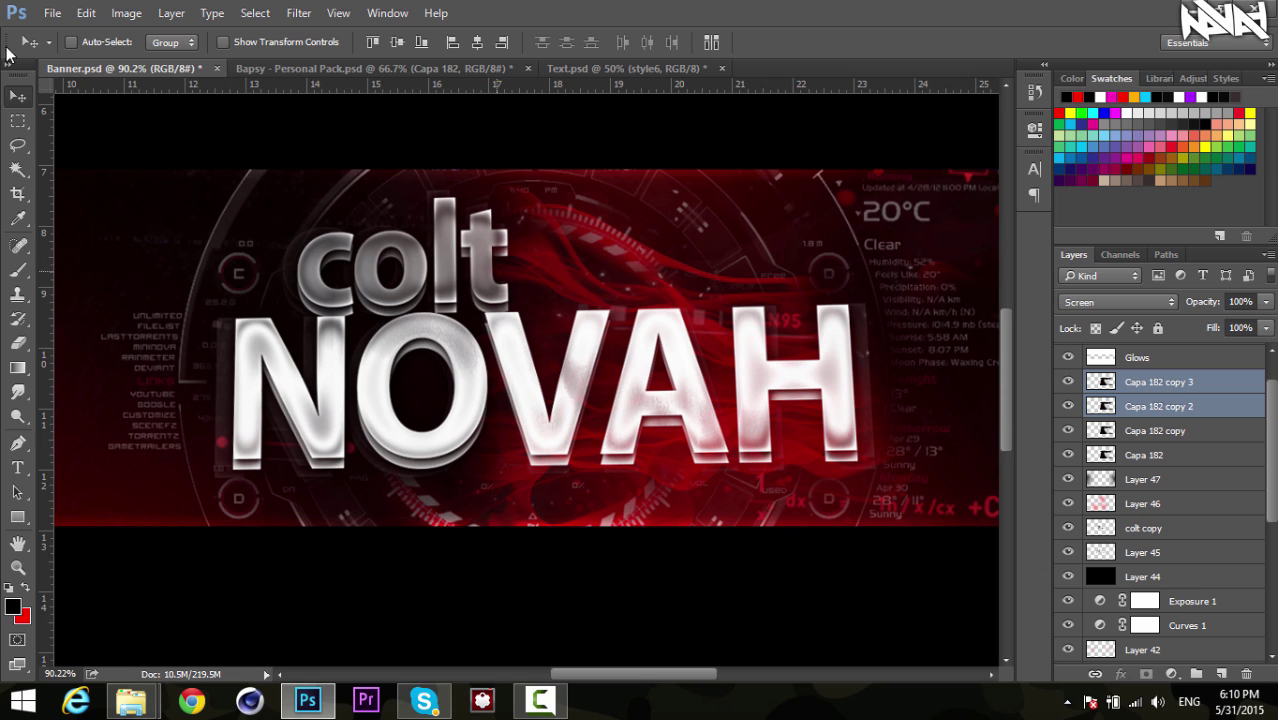
Merge Capa 182 copy 2 and Capa 182 copy 3 into one layer and set its blend mode to Screen
right_click(1214, 395)
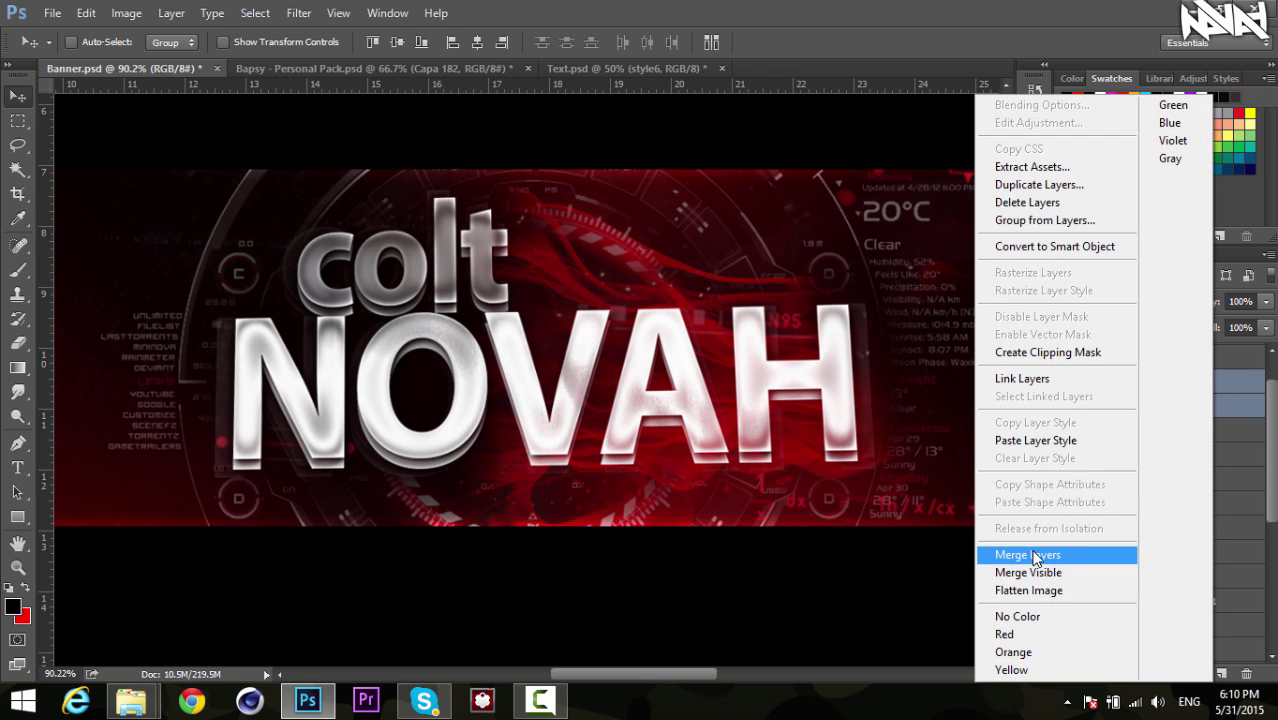
left_click(1035, 556)
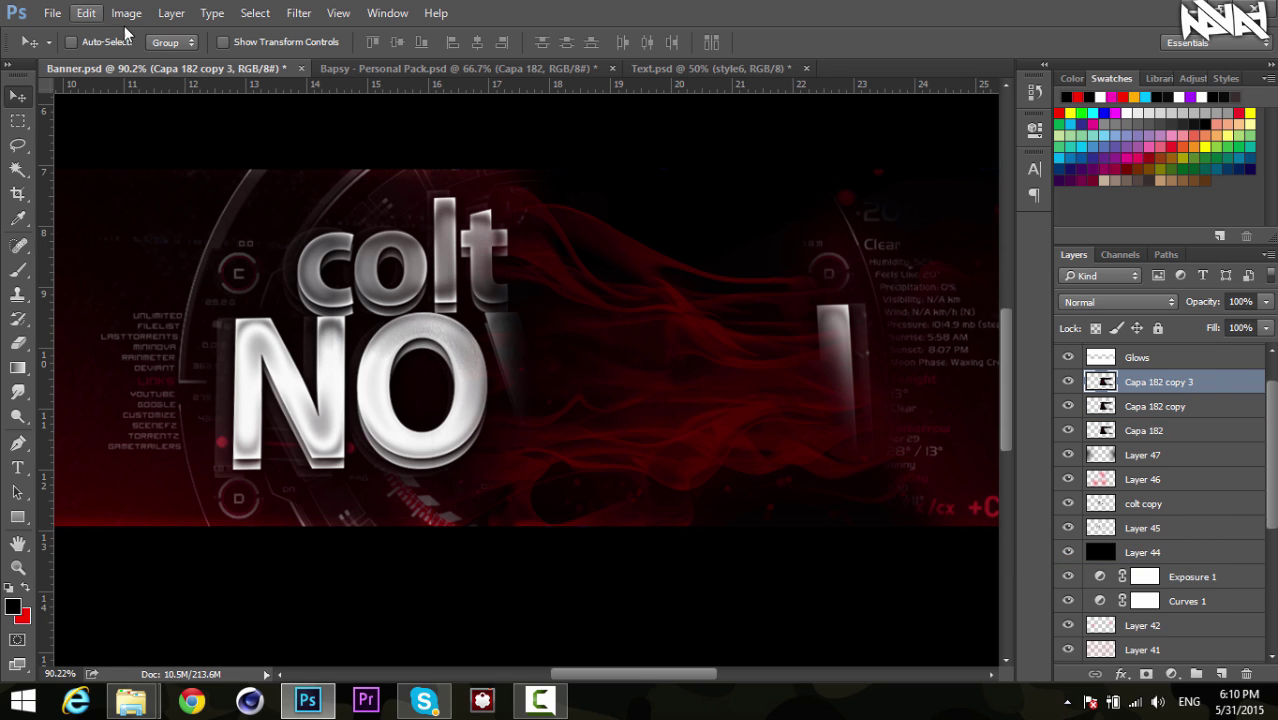
left_click(1110, 302)
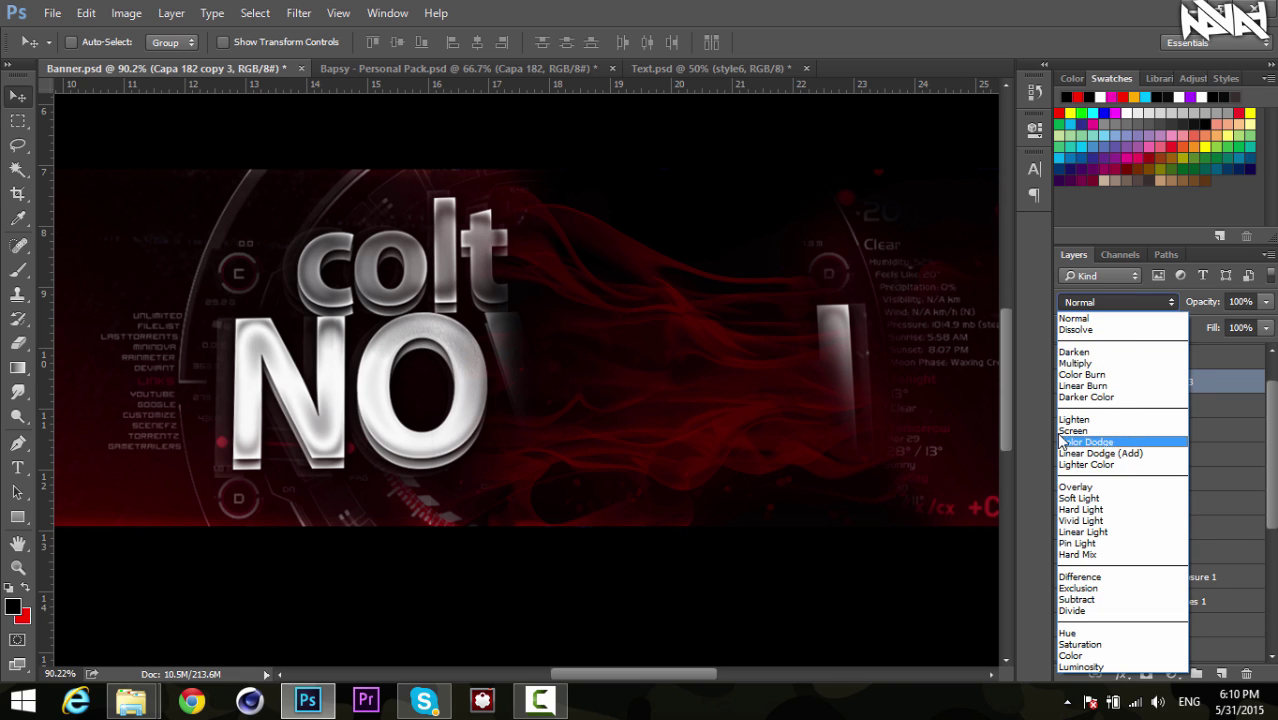
left_click(1122, 428)
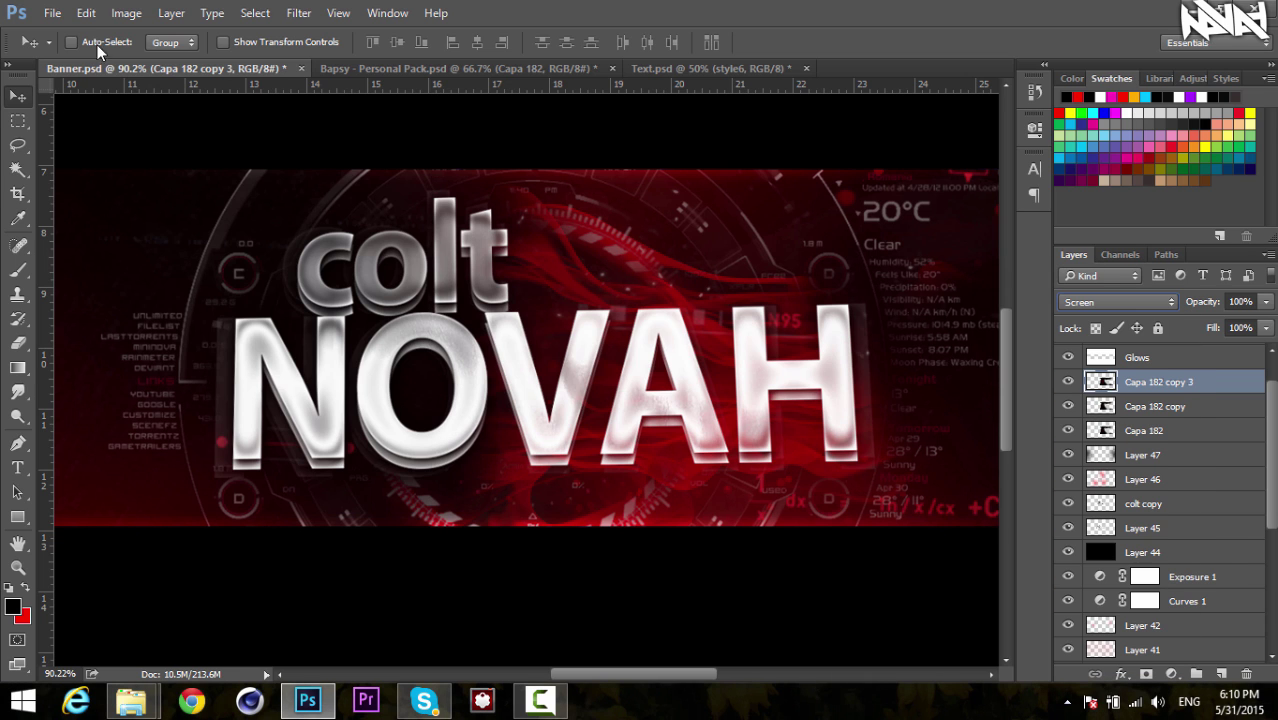
Flip the merged Capa 182 copy 3 smoke horizontally and move it to the left side of the lettering
left_click(87, 13)
mouse_move(282, 375)
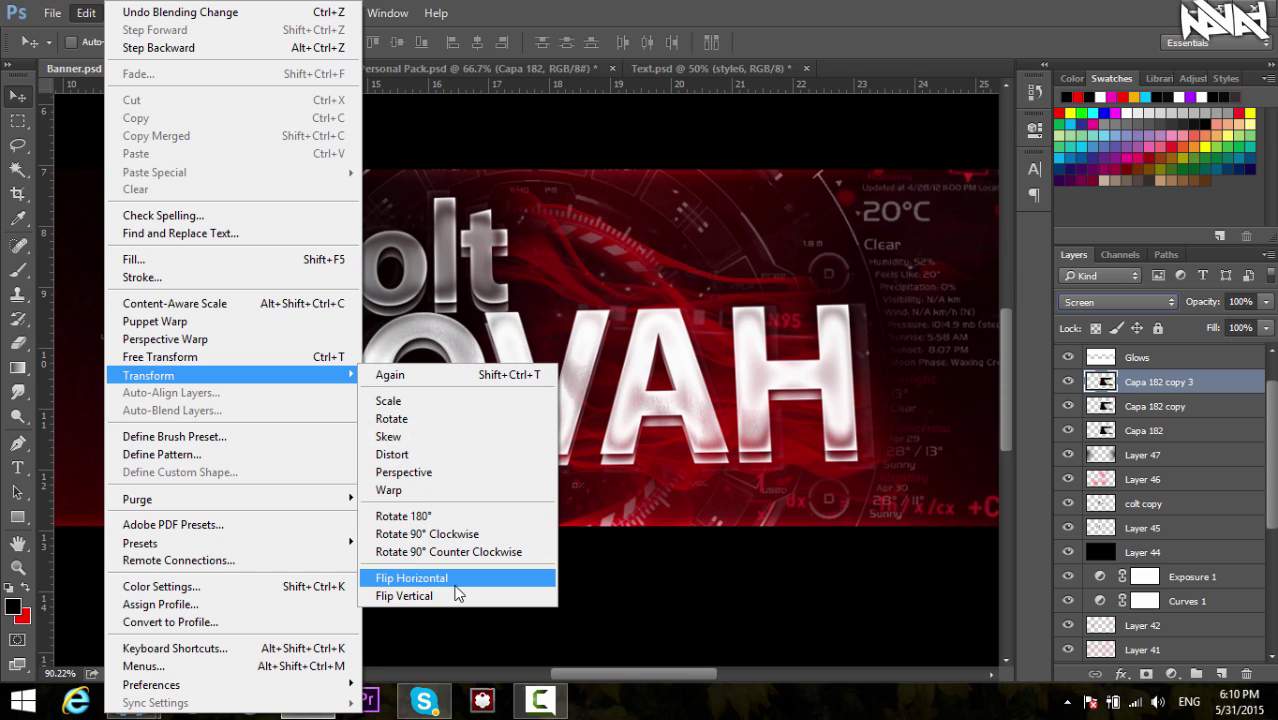
left_click(453, 579)
left_click_drag(771, 414, 348, 421)
left_click_drag(890, 470, 417, 464)
Flip the Capa 182 copy 3 smoke vertically and reposition it slightly higher behind the left half of the lettering
left_click(86, 13)
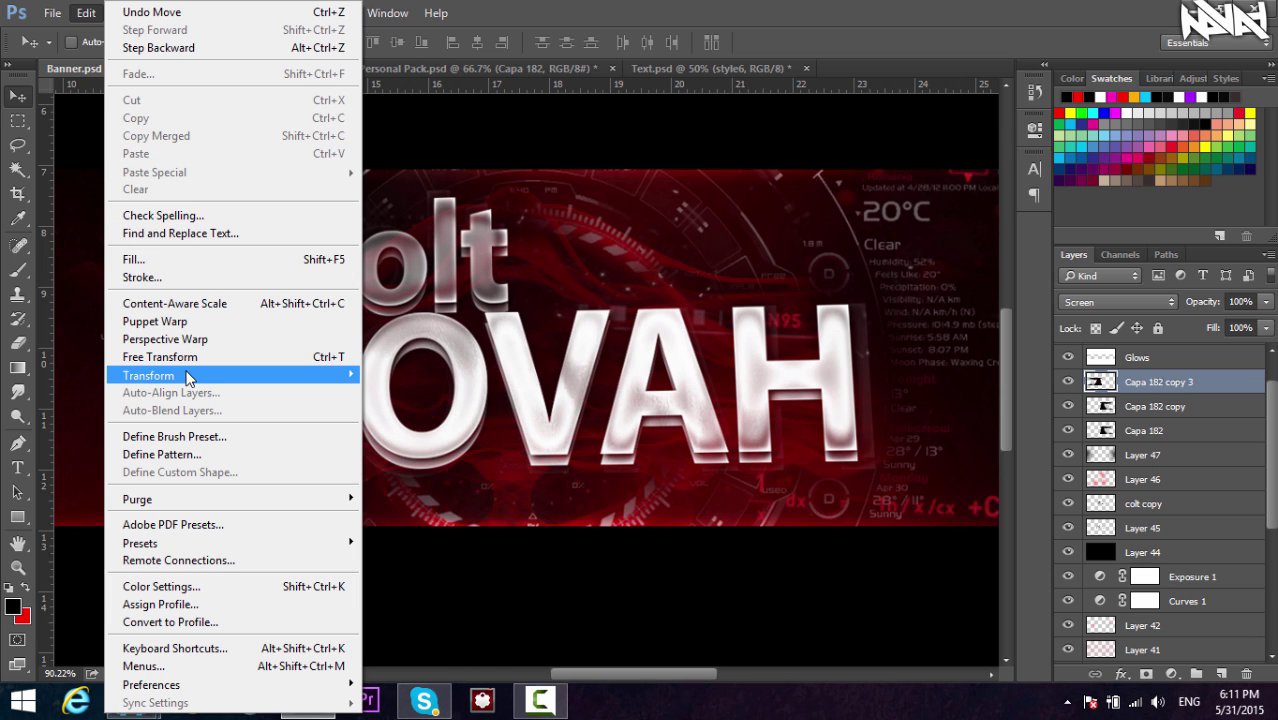
mouse_move(187, 378)
left_click(437, 596)
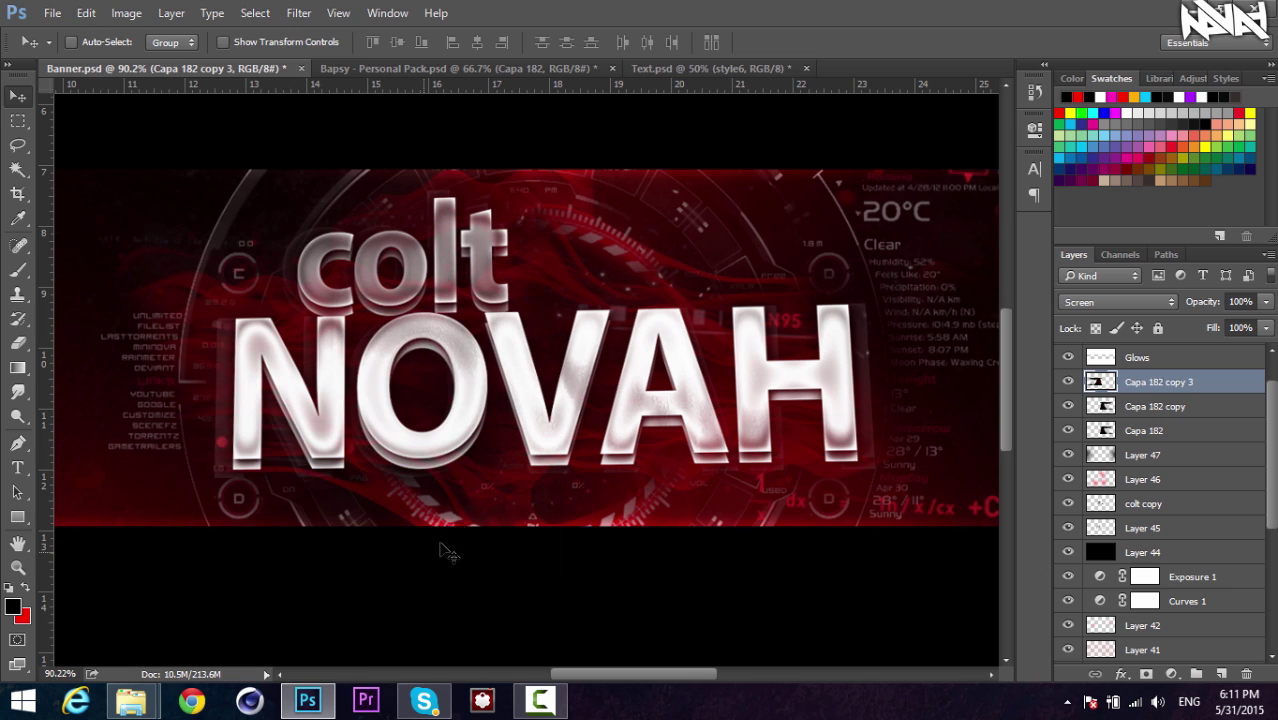
left_click_drag(420, 436, 437, 414)
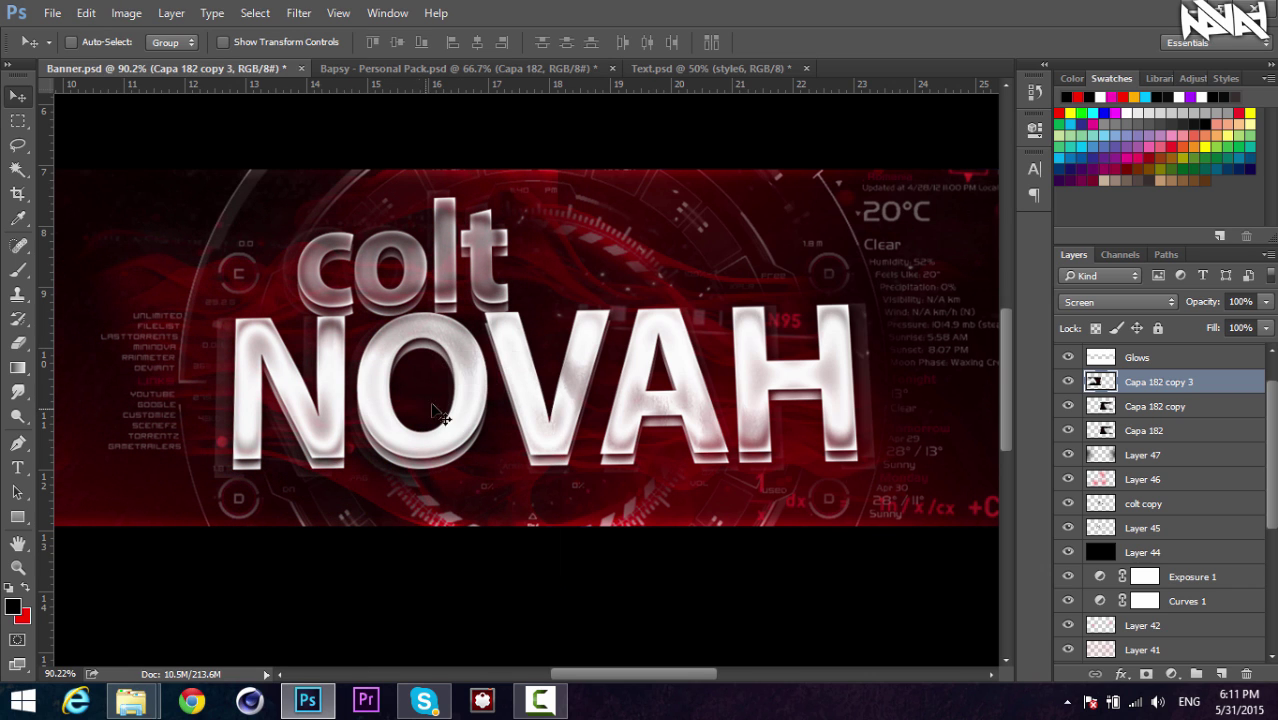
left_click(17, 343)
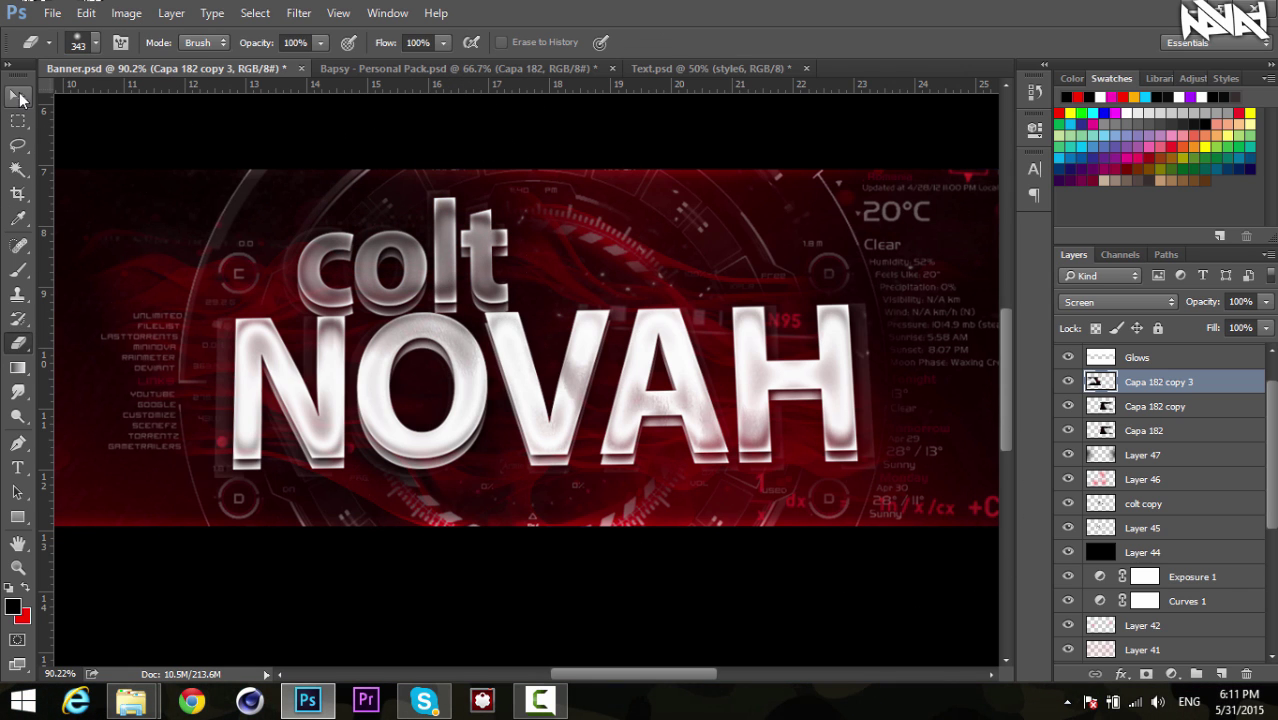
left_click(19, 96)
scroll(378, 318, "down", 3)
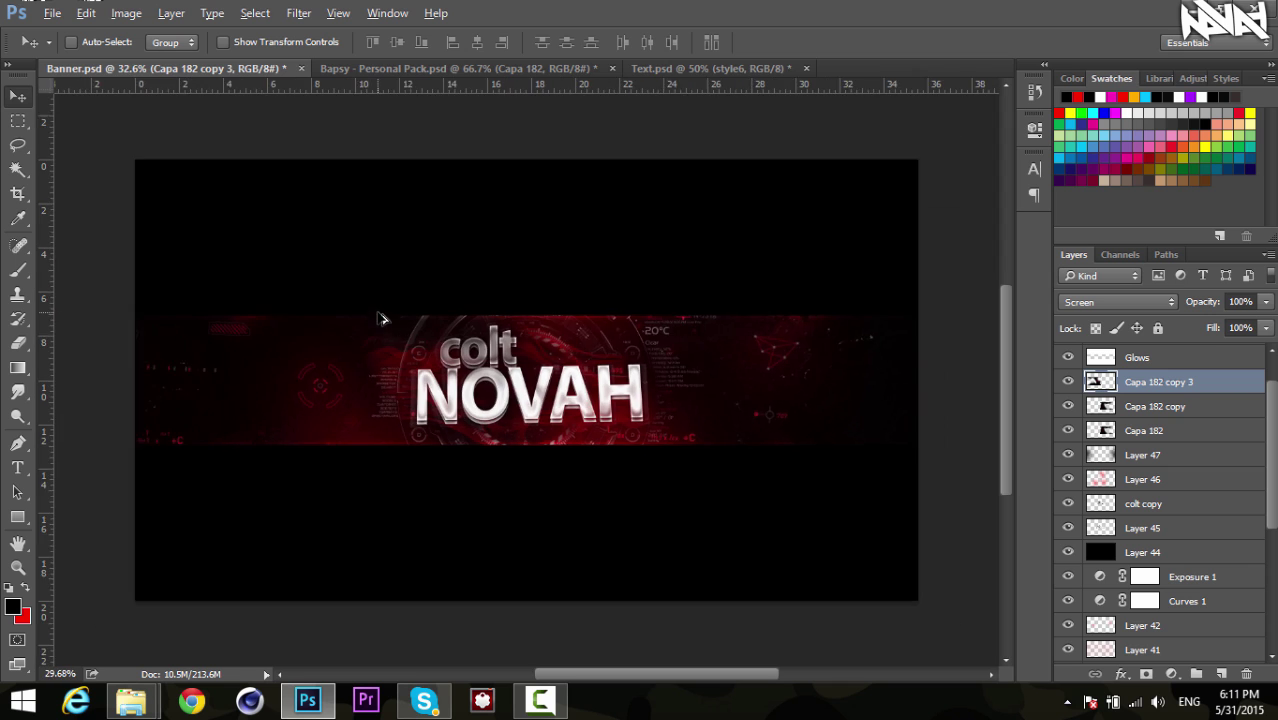
scroll(571, 480, "up", 4)
scroll(510, 430, "up", 1)
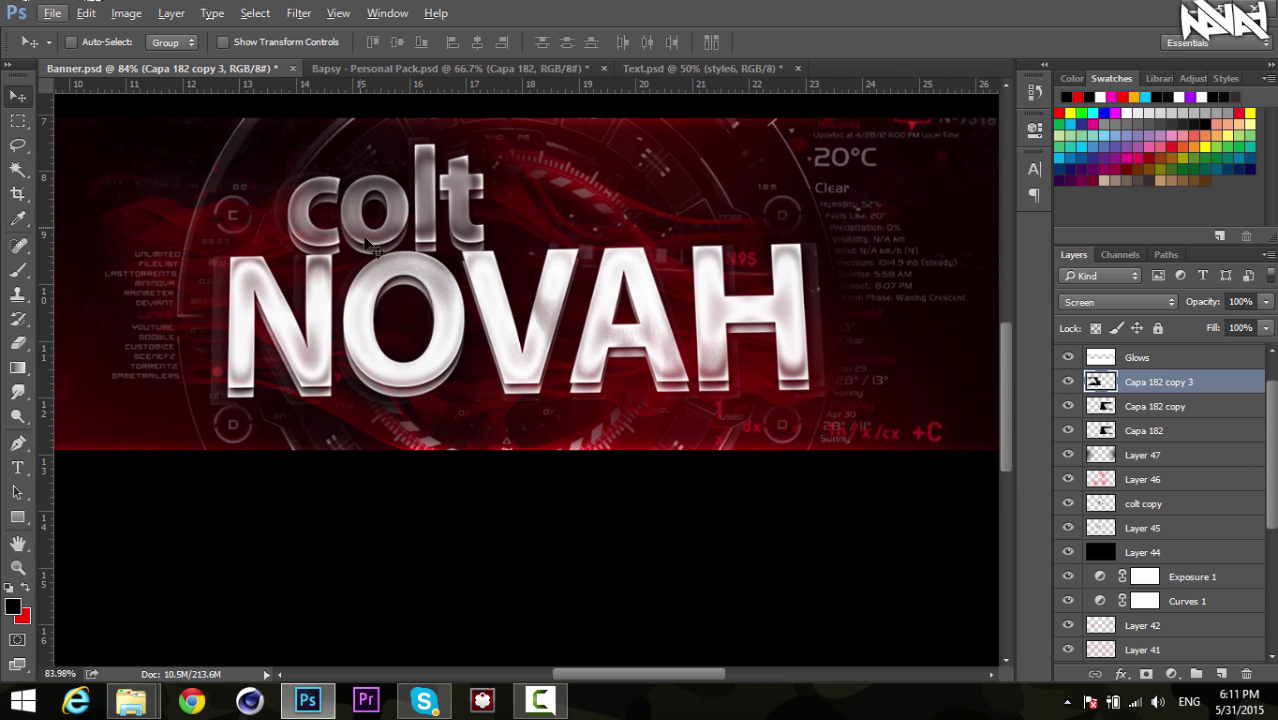
Switch to the Bapsy - Personal Pack document, hide Capa 182 and expand the Unique Stocks(EPIC) group
left_click(540, 72)
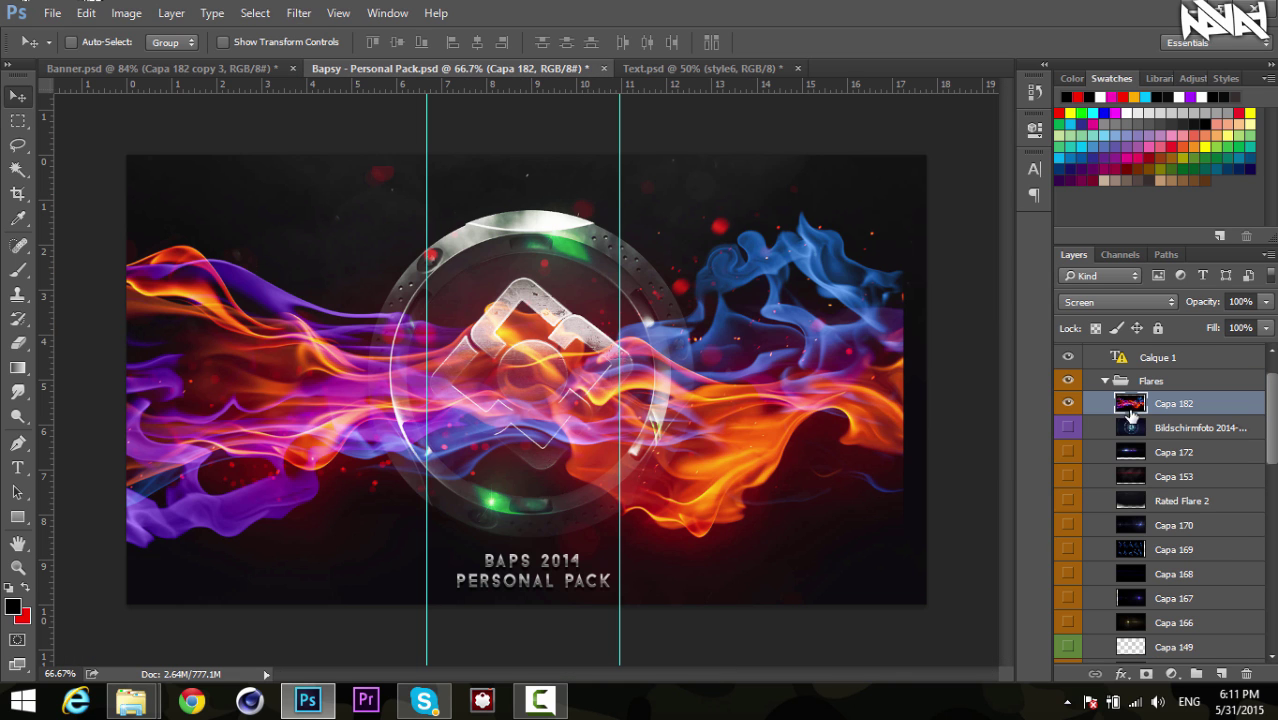
left_click(1069, 404)
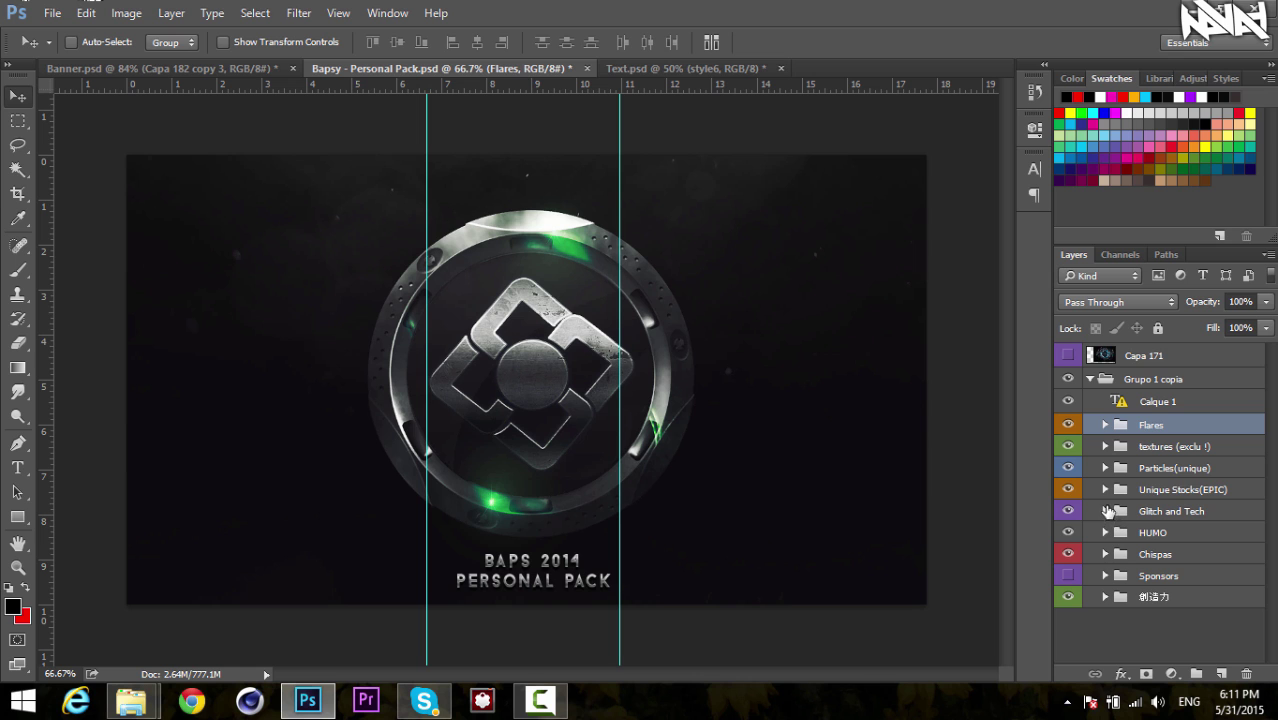
left_click(1118, 489)
left_click(1105, 489)
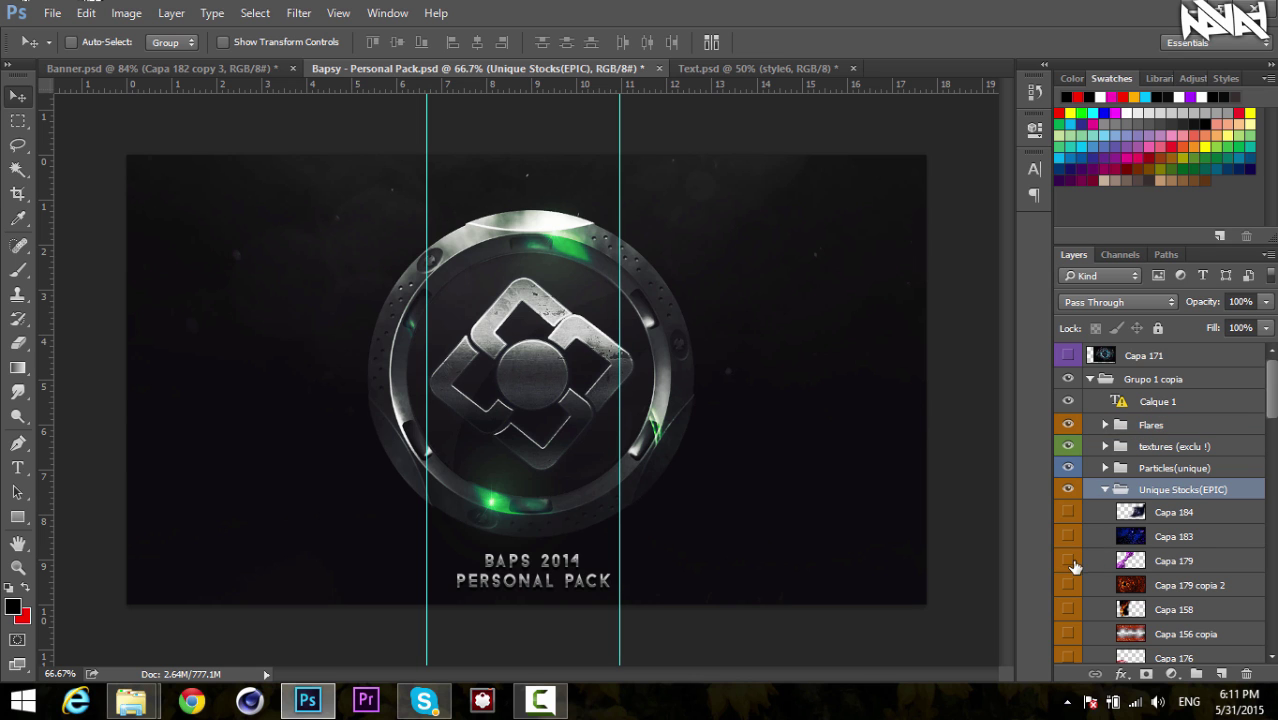
Preview the stock images Capa 179, Capa 183, Capa 179 copia 2, Capa 156 copia and Capa 158
left_click(1066, 561)
left_click(1066, 561)
left_click(1068, 536)
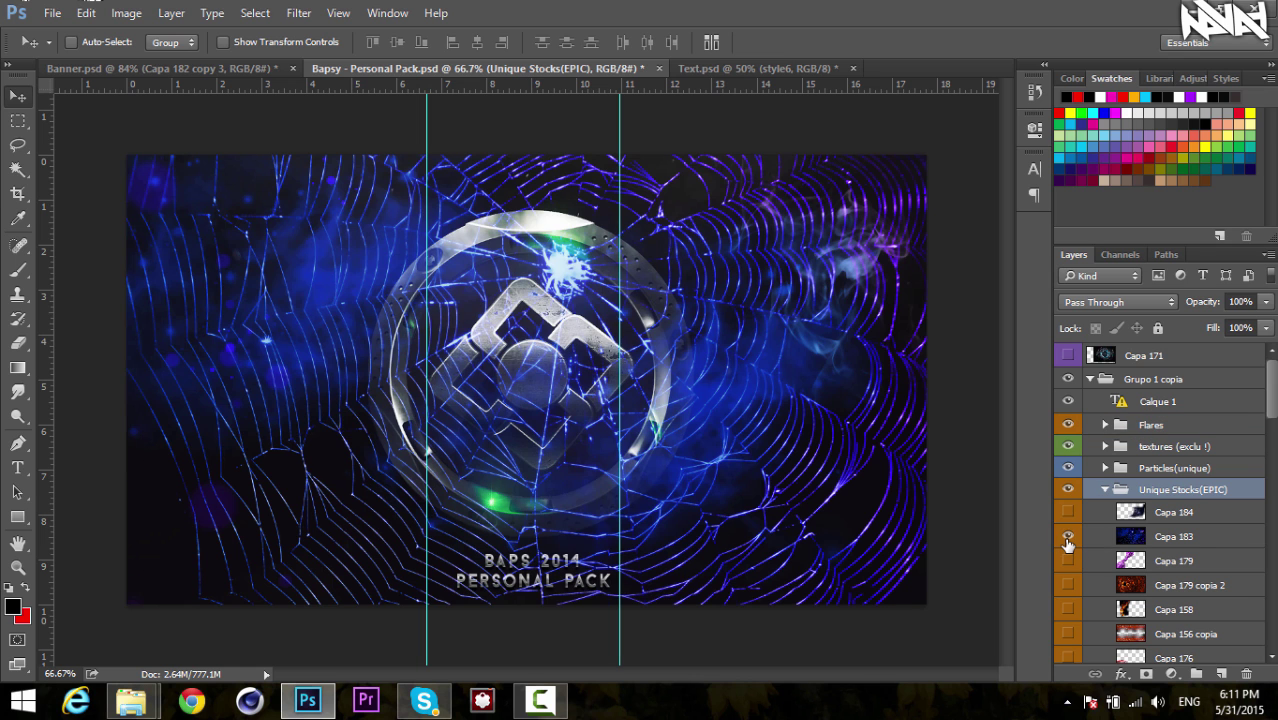
left_click(1067, 585)
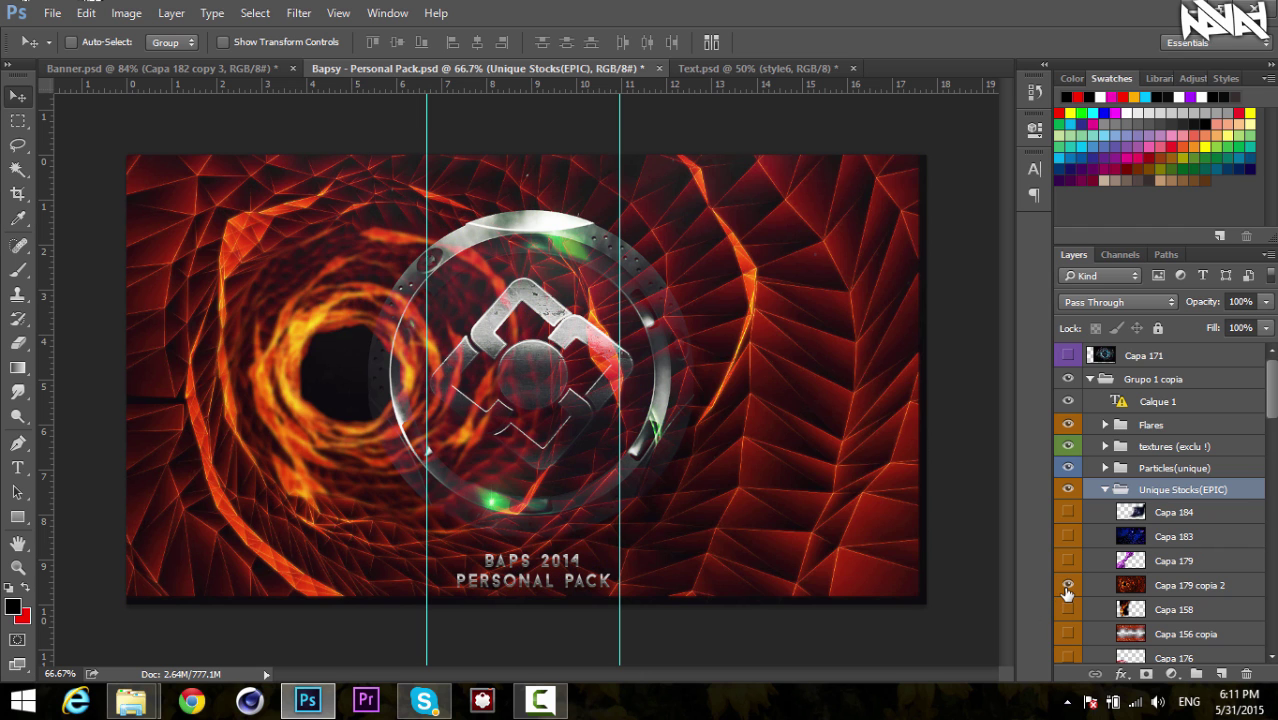
left_click(1067, 585)
left_click(1068, 634)
left_click(1068, 634)
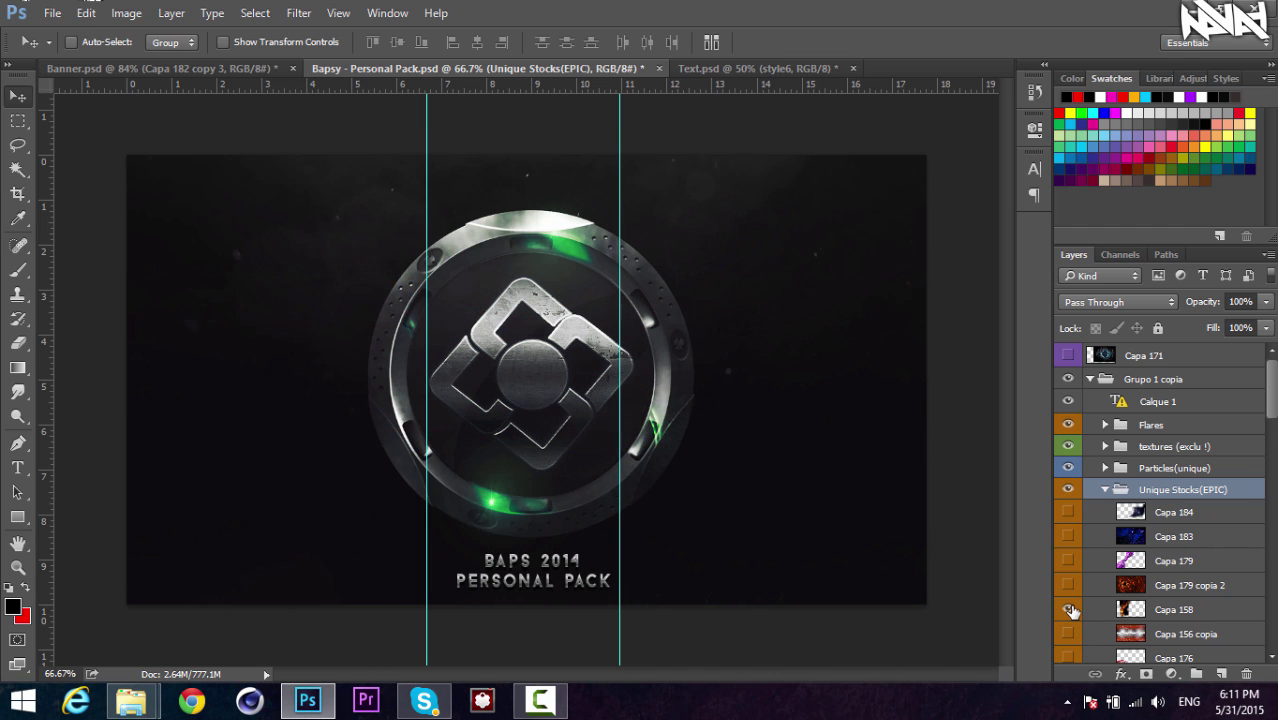
left_click(1069, 609)
left_click(1069, 609)
Preview further stocks in the Unique Stocks(EPIC) group, including Capa 146, Capa 141, Capa 138 and Capa 133 copia 5
scroll(1240, 472, "down", 4)
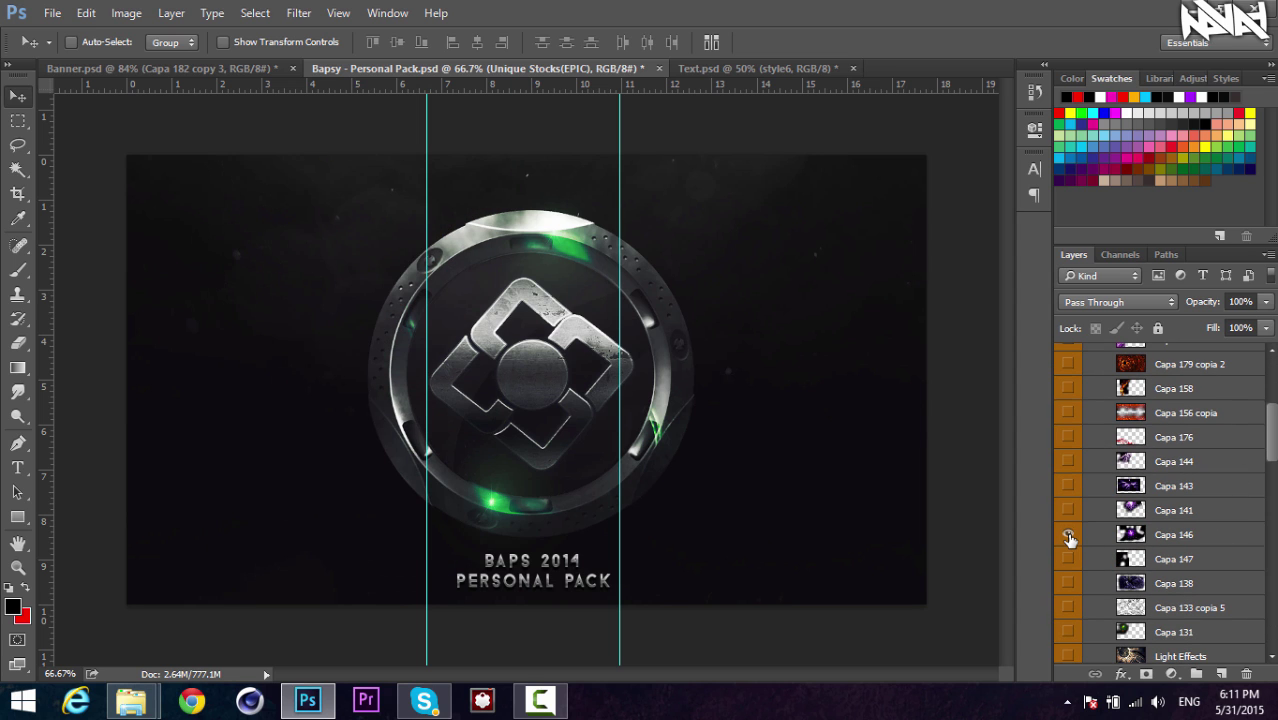
left_click(1068, 536)
left_click(1068, 536)
left_click(1068, 512)
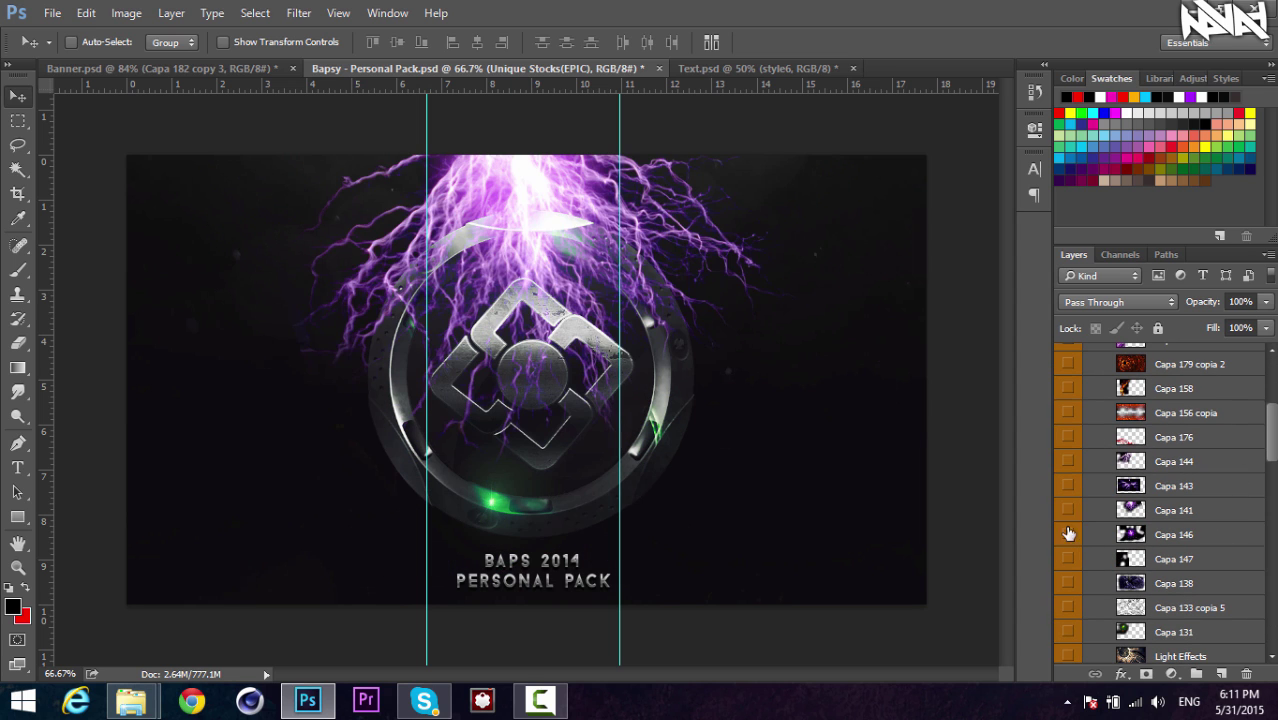
left_click(1068, 534)
left_click(1066, 583)
left_click(1066, 609)
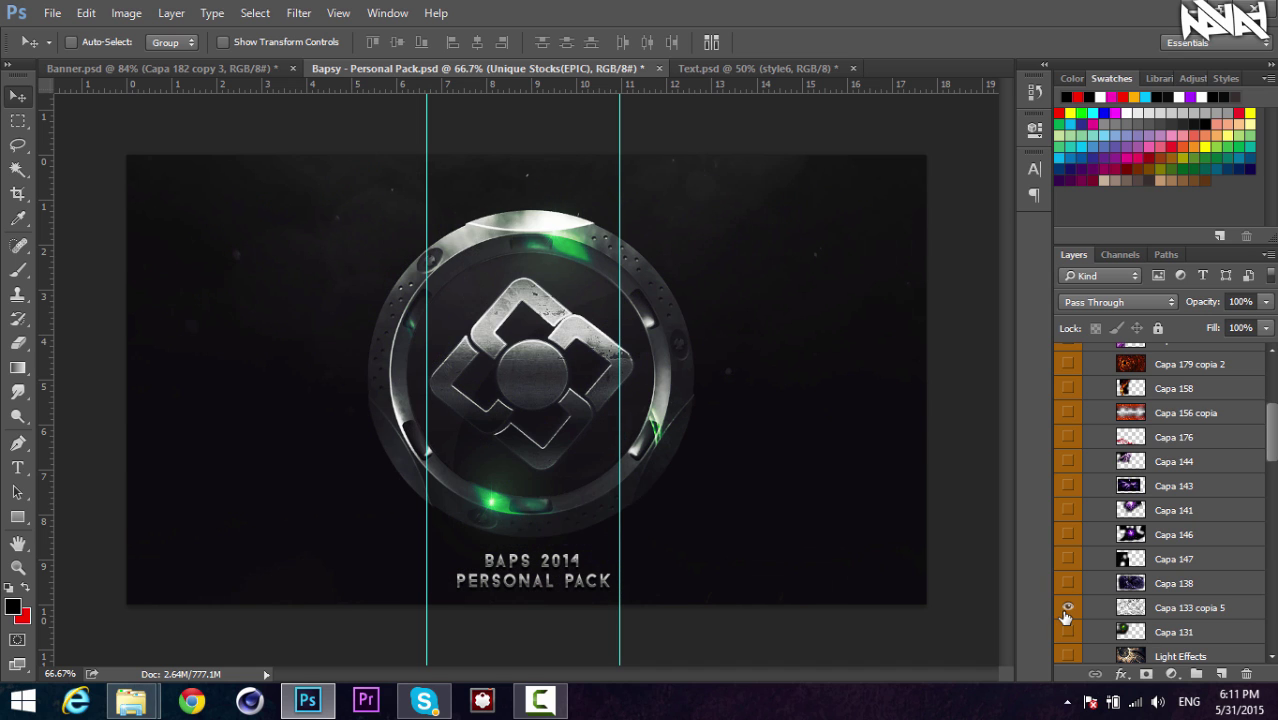
left_click(1066, 609)
Show the green energy stock Capa 131 and copy it into Banner.psd over the colt NOVAH lettering
left_click(1070, 635)
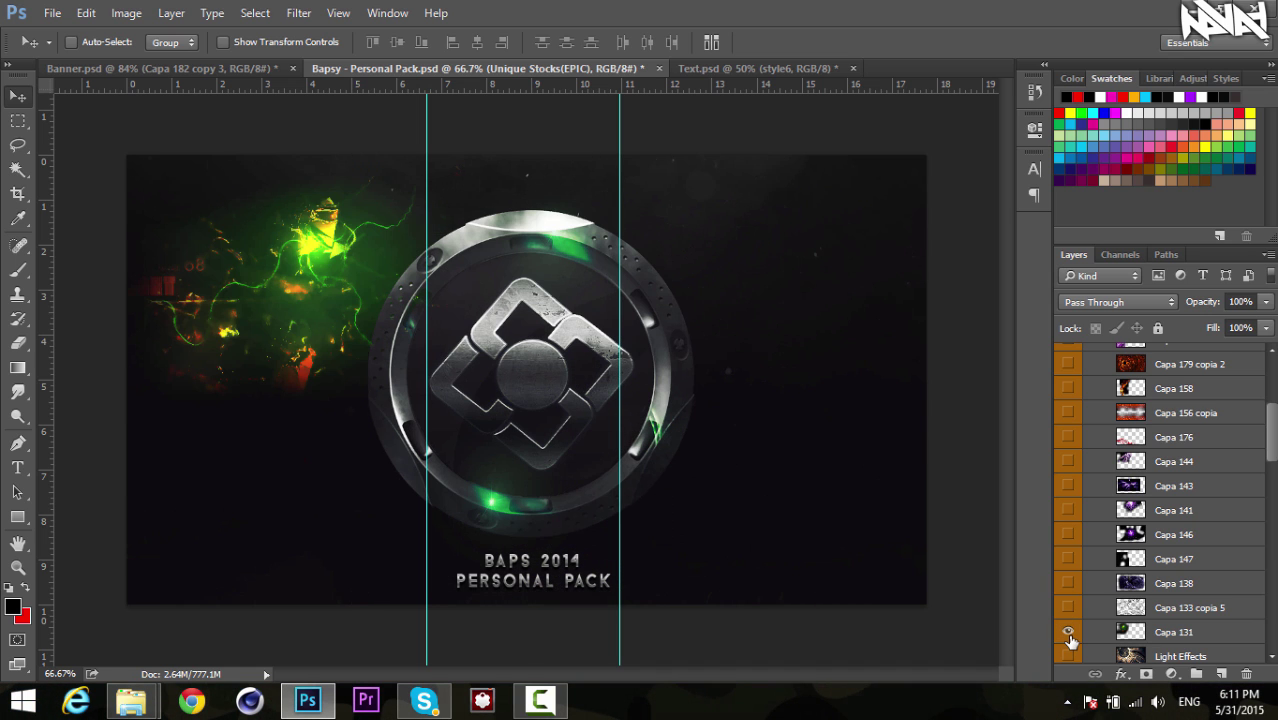
left_click(1152, 634)
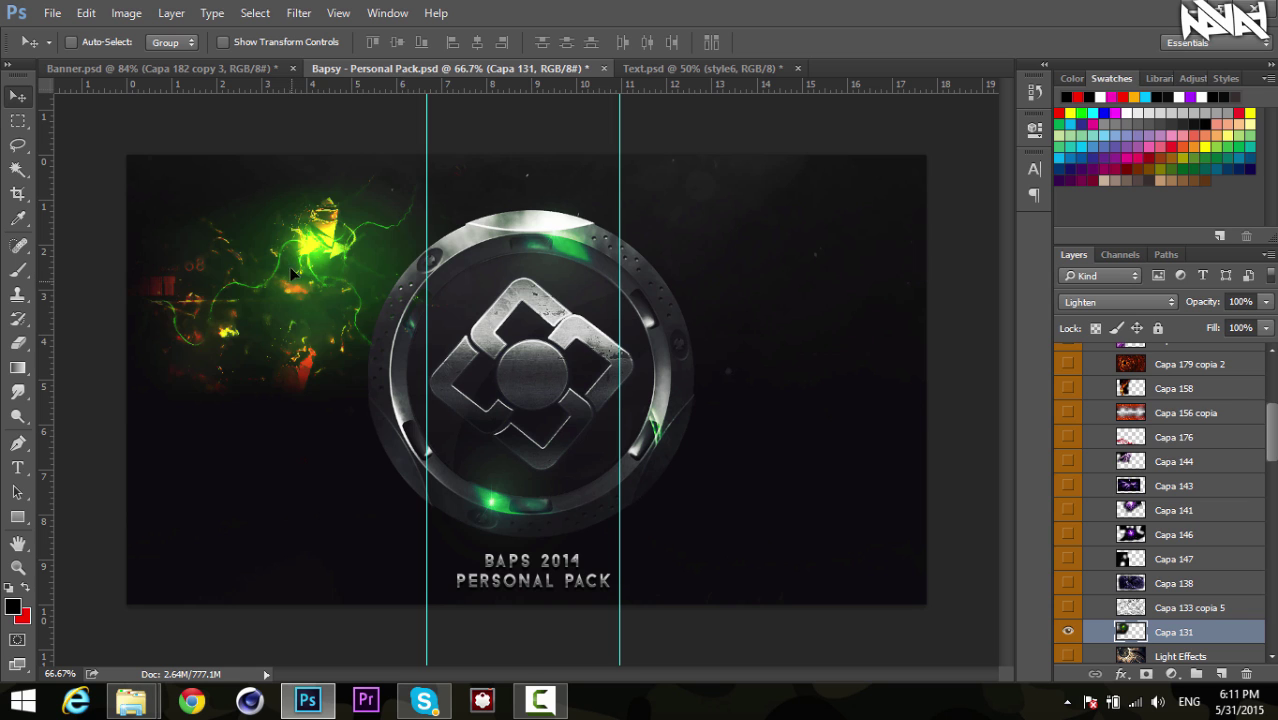
left_click_drag(293, 273, 405, 287)
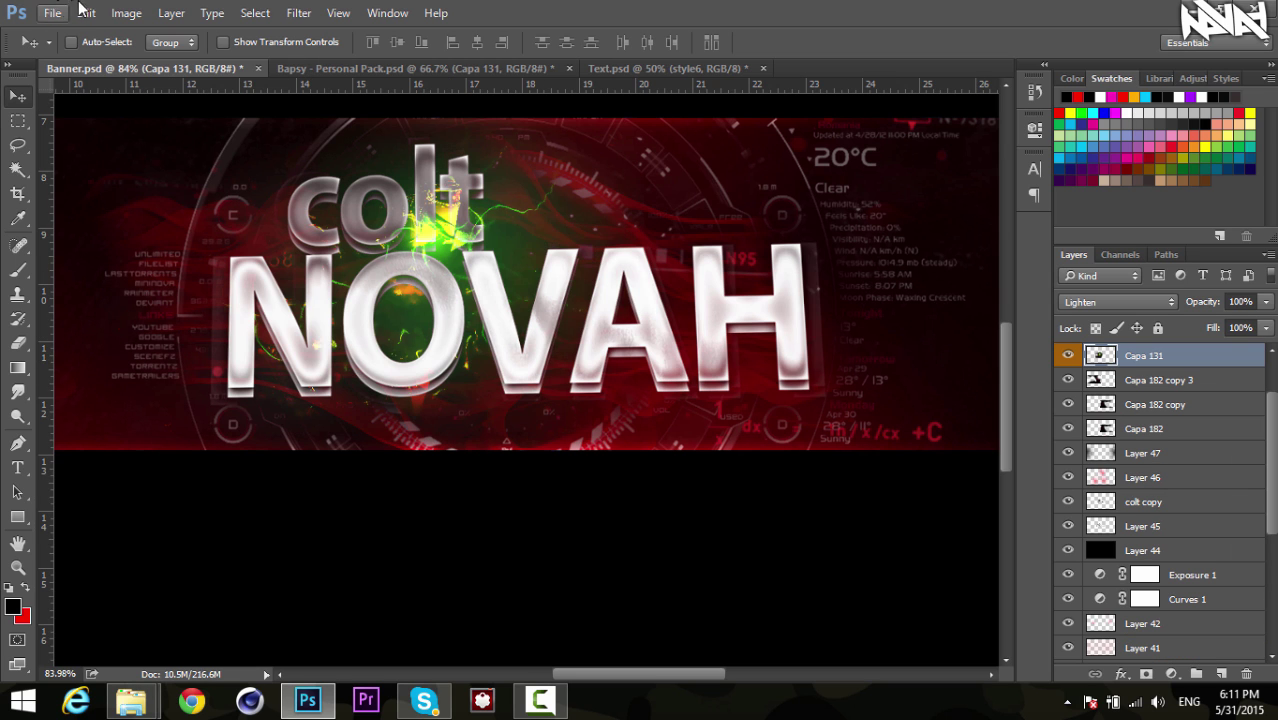
Colorize Capa 131 red using Hue/Saturation with Hue 0 and Saturation 86
left_click(126, 12)
mouse_move(300, 61)
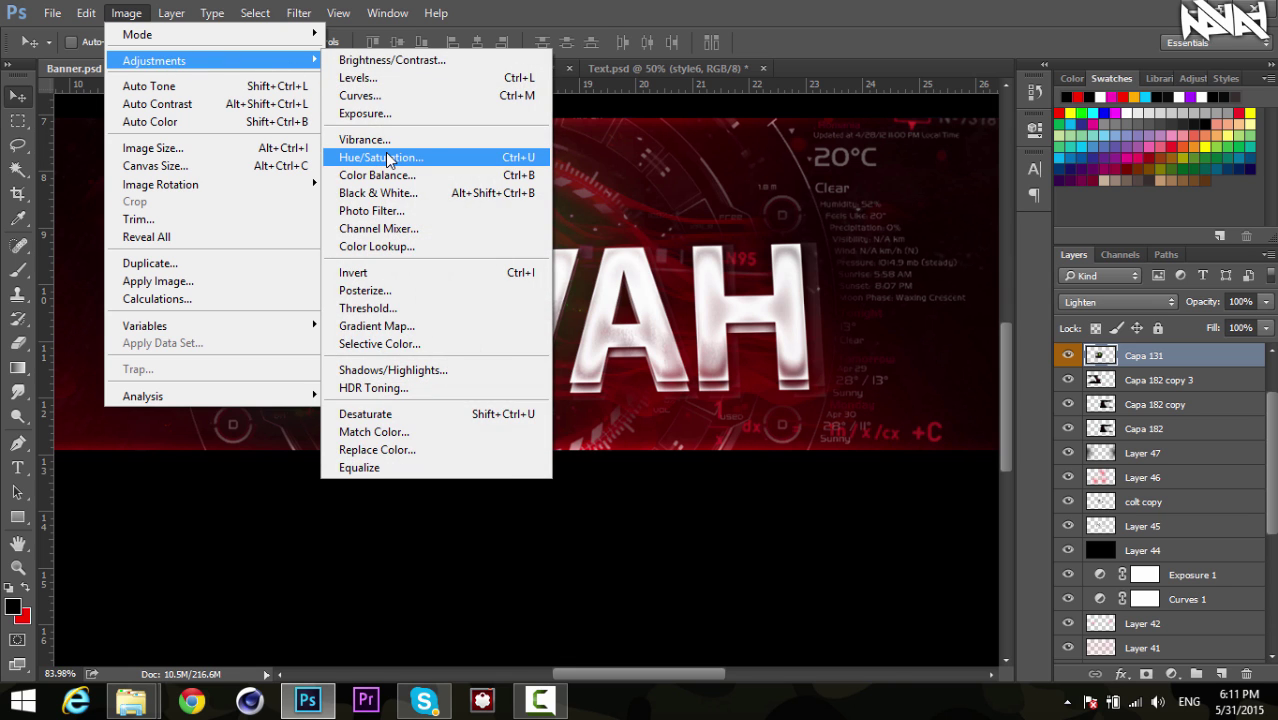
left_click(387, 157)
left_click(1112, 364)
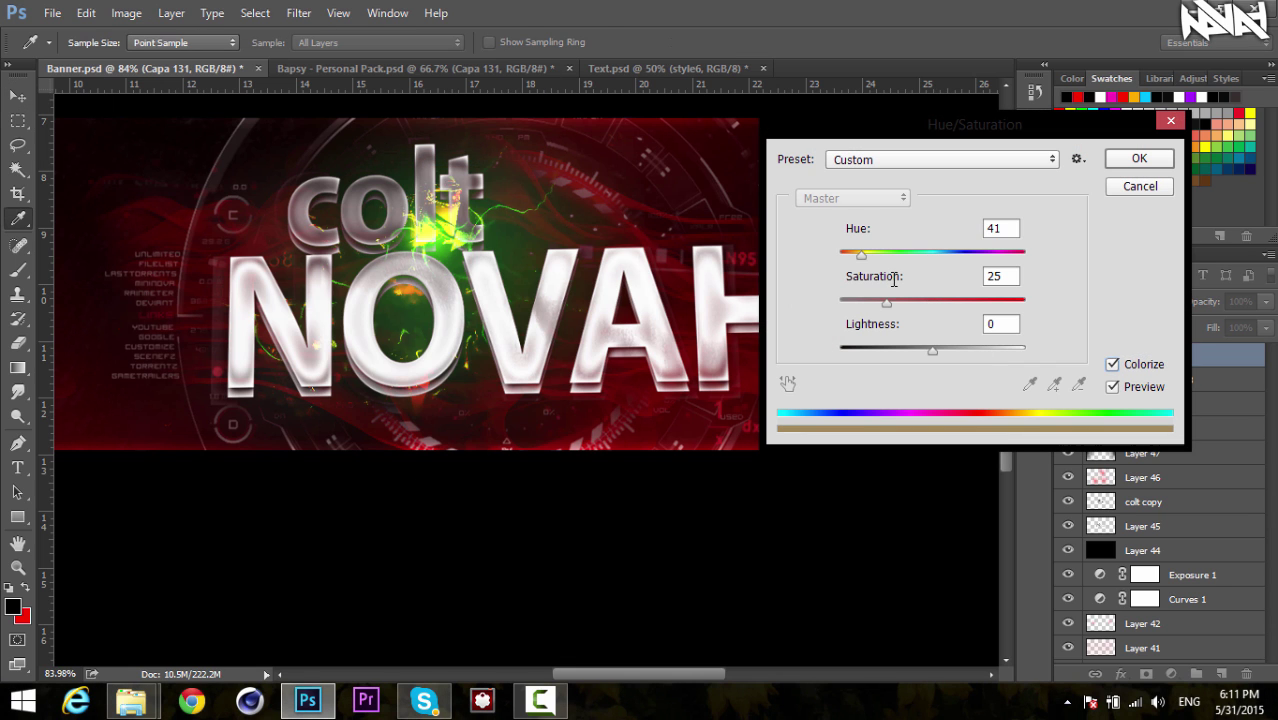
left_click_drag(861, 255, 840, 255)
left_click_drag(907, 303, 998, 313)
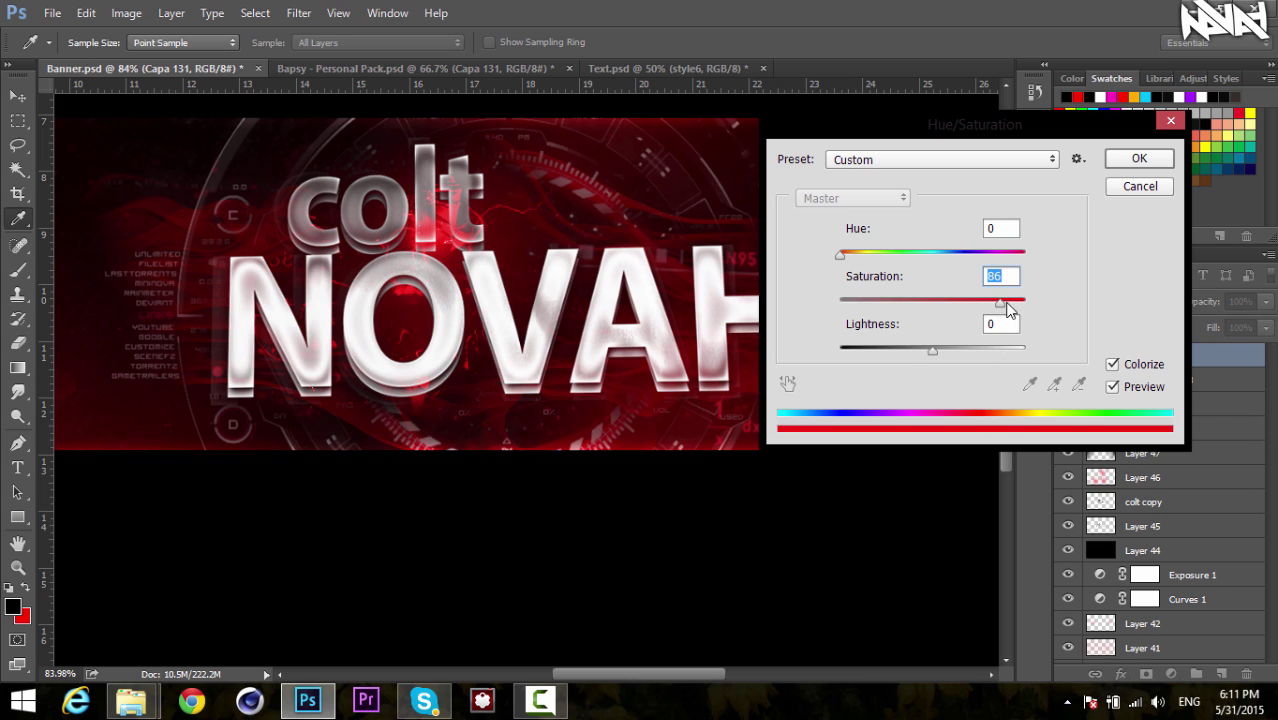
left_click(1137, 159)
Enlarge the red Capa 131 effect with Free Transform and move its bright core just right of the word colt
key("v")
key("ctrl+0")
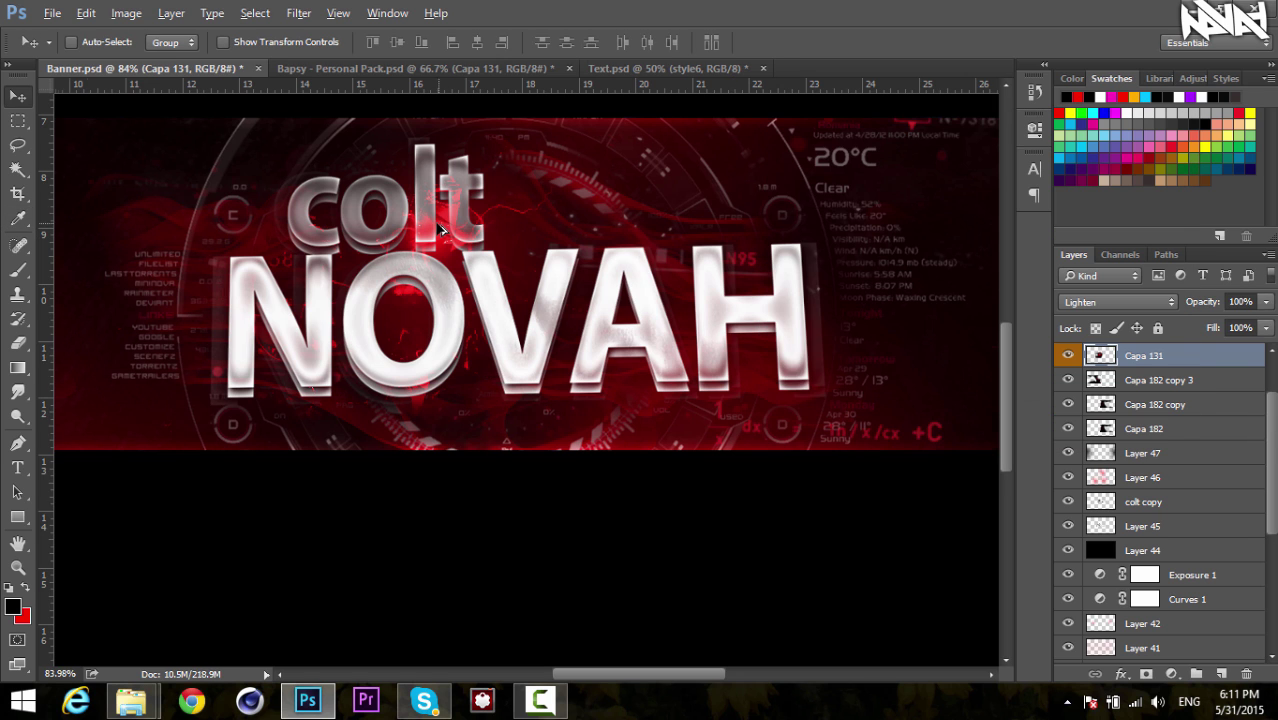
scroll(460, 265, "up", 2)
key("ctrl+t")
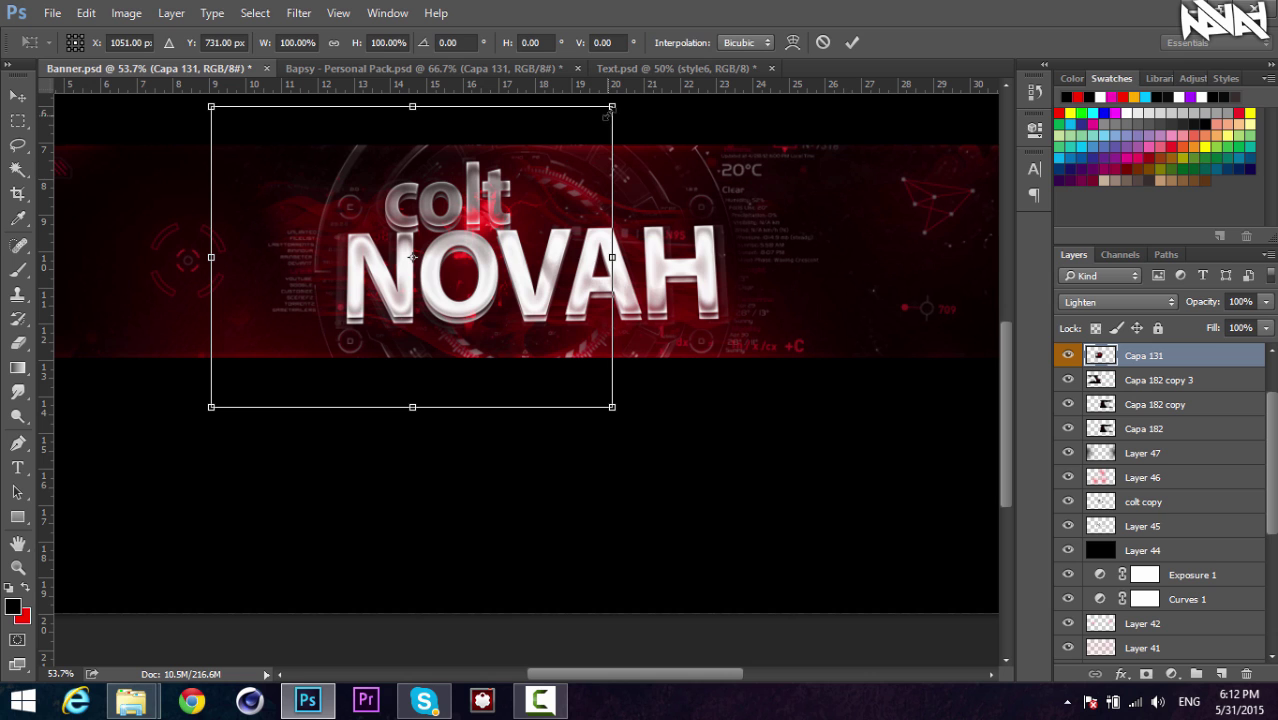
left_click_drag(612, 106, 640, 158)
left_click(852, 42)
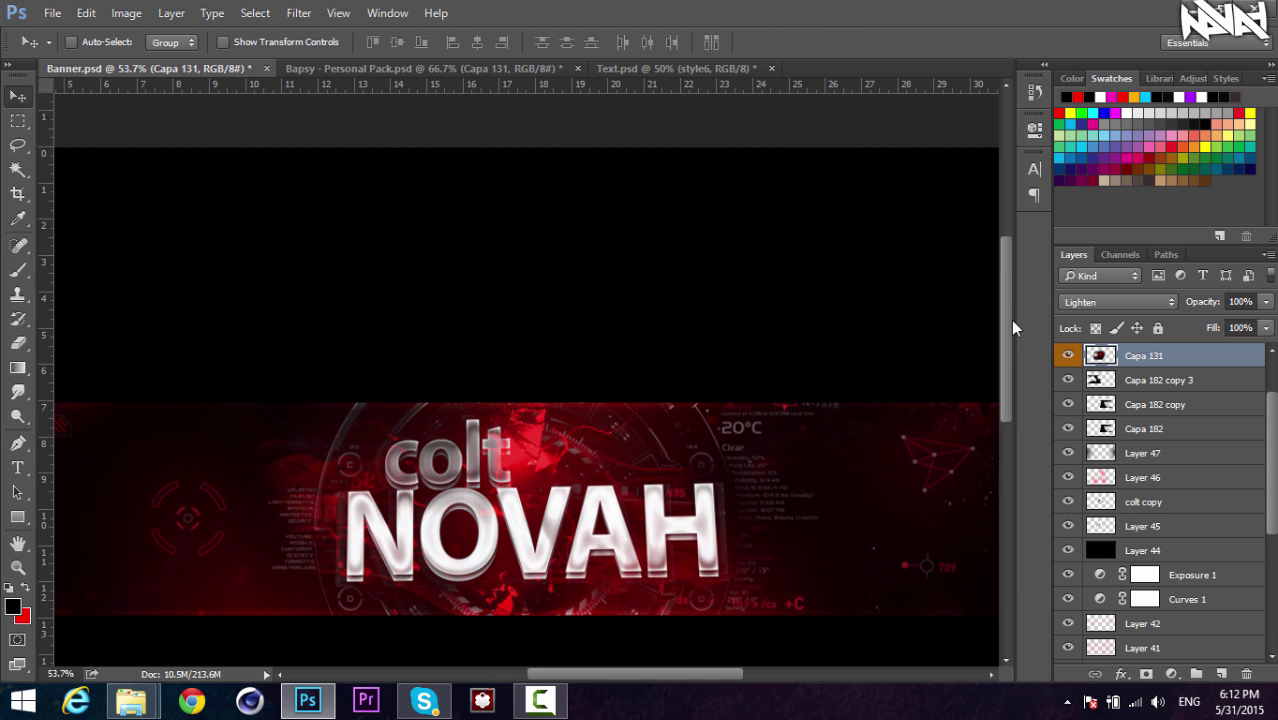
left_click_drag(1011, 322, 1007, 349)
mouse_move(546, 453)
left_mouse_down()
mouse_move(716, 476)
mouse_move(790, 390)
mouse_move(670, 510)
mouse_move(560, 463)
mouse_move(470, 468)
mouse_move(558, 463)
left_mouse_up()
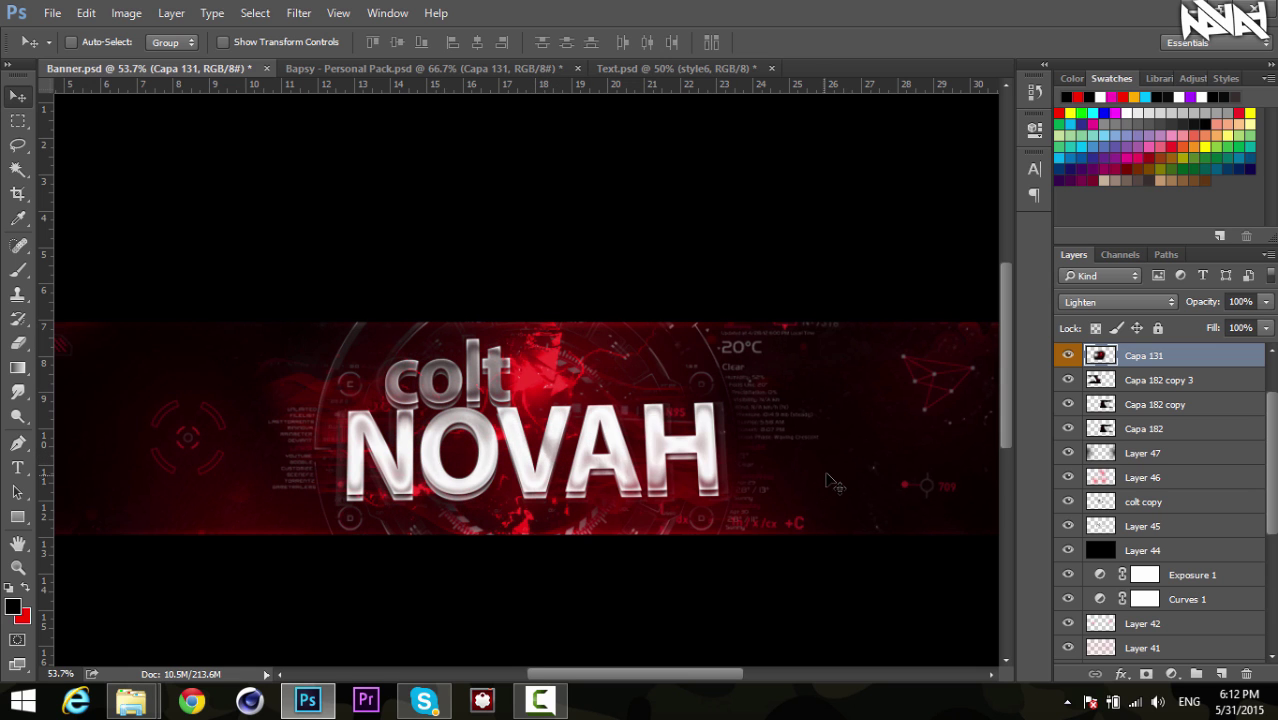
Try erasing the bright red core of Capa 131 beside colt with a 194 px soft eraser, then undo it
scroll(591, 430, "up", 5)
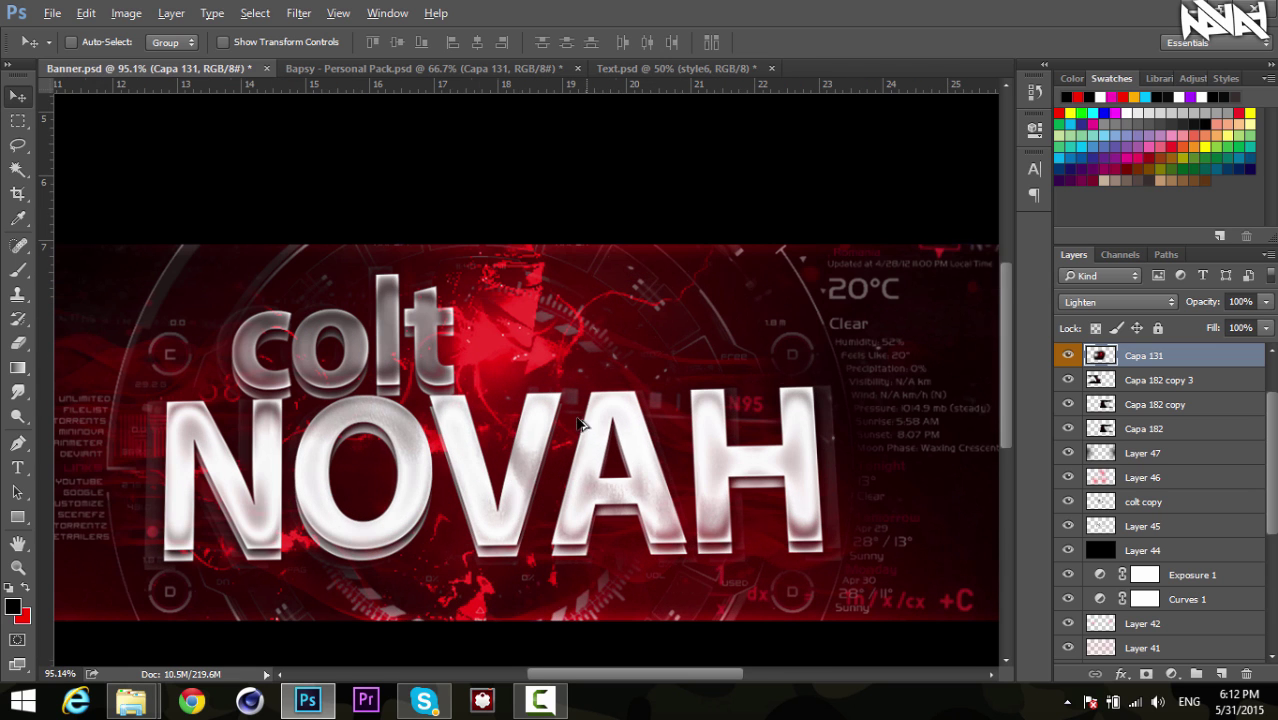
left_click(18, 342)
left_click_drag(649, 294, 524, 322)
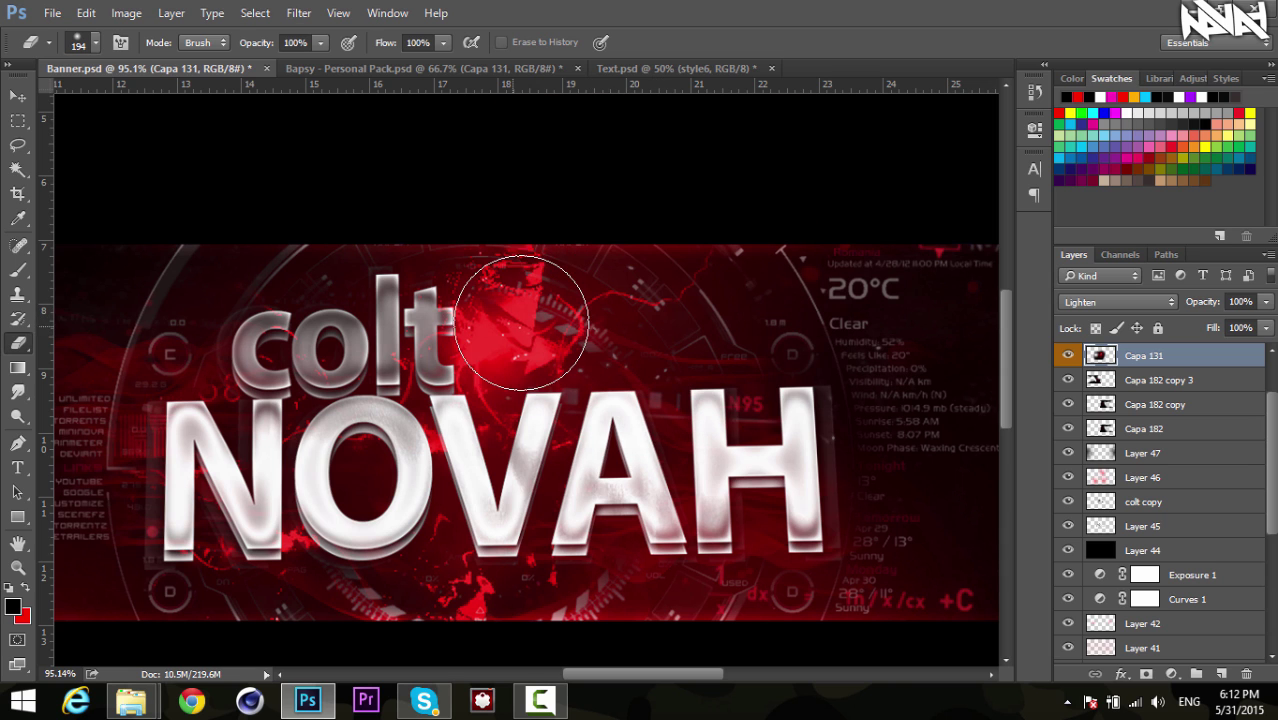
left_click(526, 320)
scroll(686, 430, "down", 3)
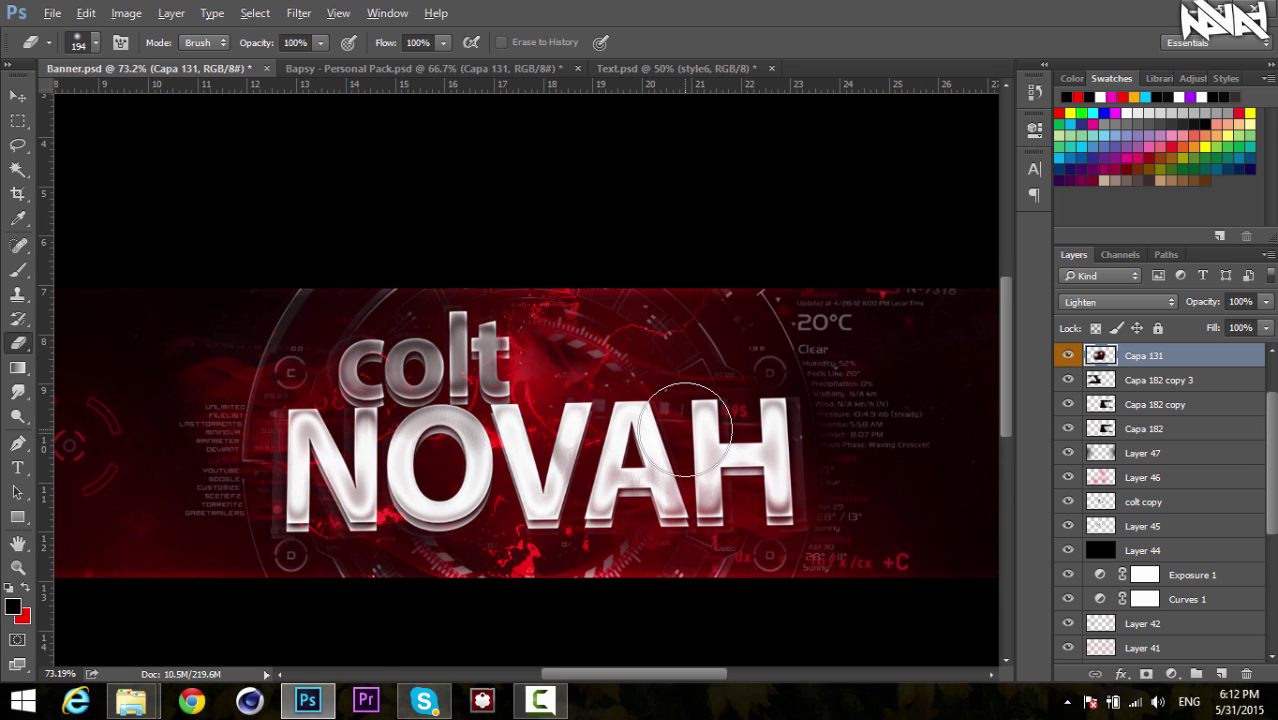
key("ctrl+z")
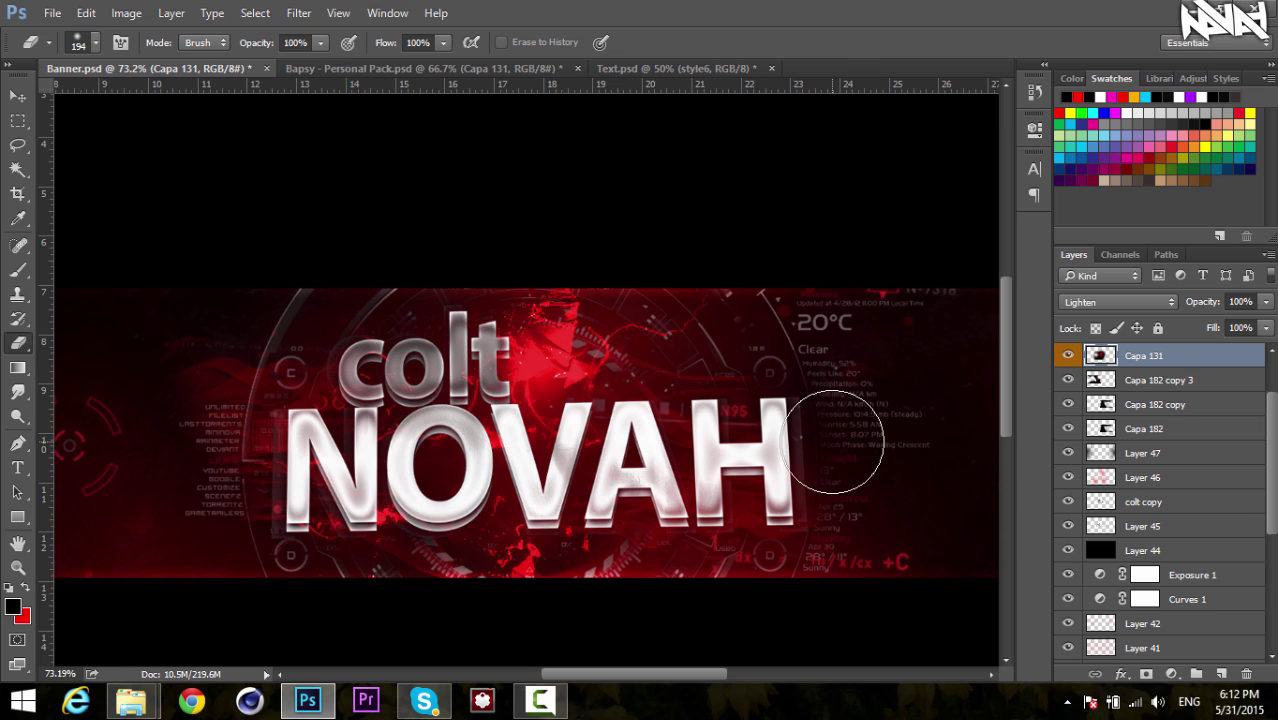
Duplicate Capa 131, rotate the copy 76.19° with Free Transform and place it at X 1392.52 px, Y 627.50 px around the NOVAH letters
key("ctrl+j")
left_click(17, 95)
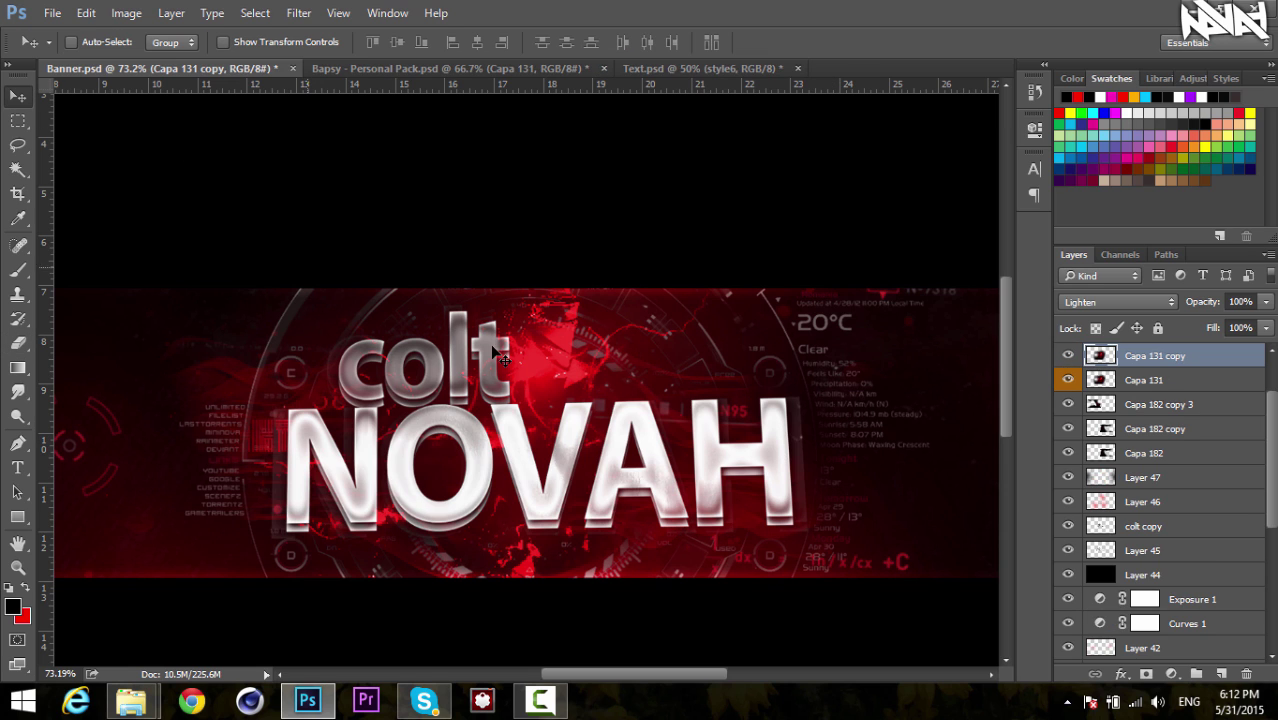
left_click_drag(497, 355, 765, 442)
key("ctrl+t")
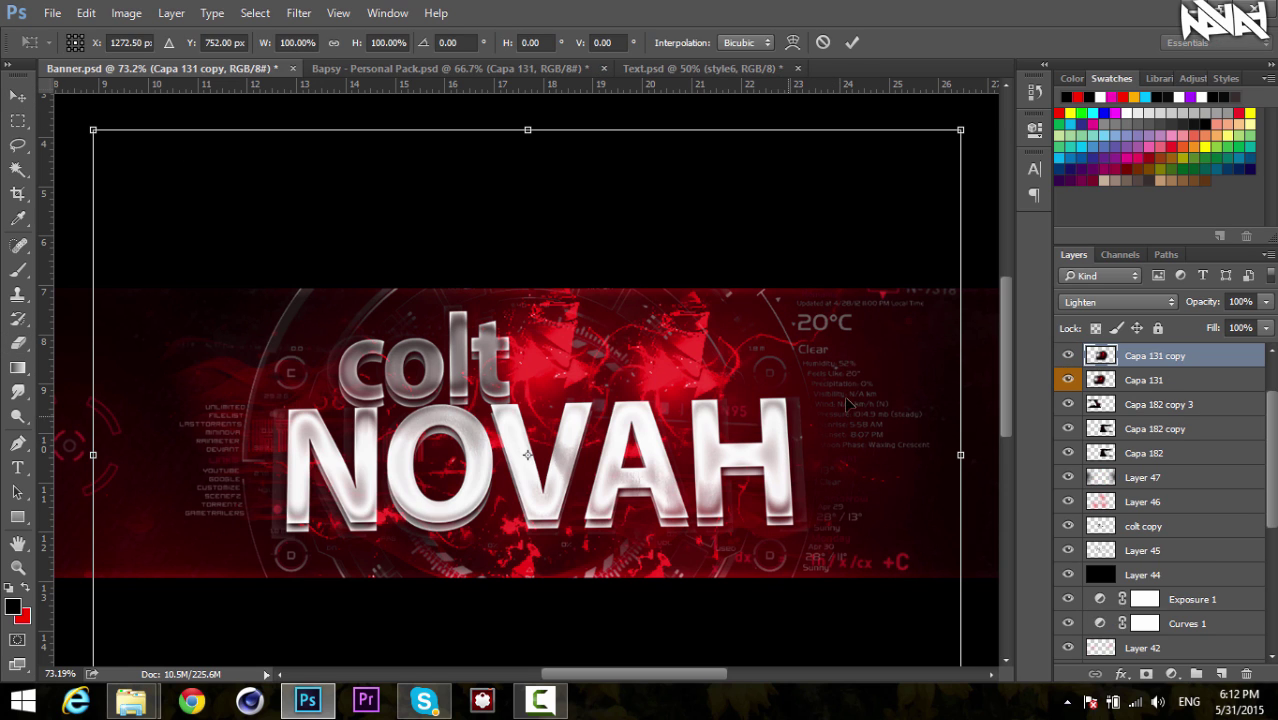
left_click_drag(980, 380, 736, 600)
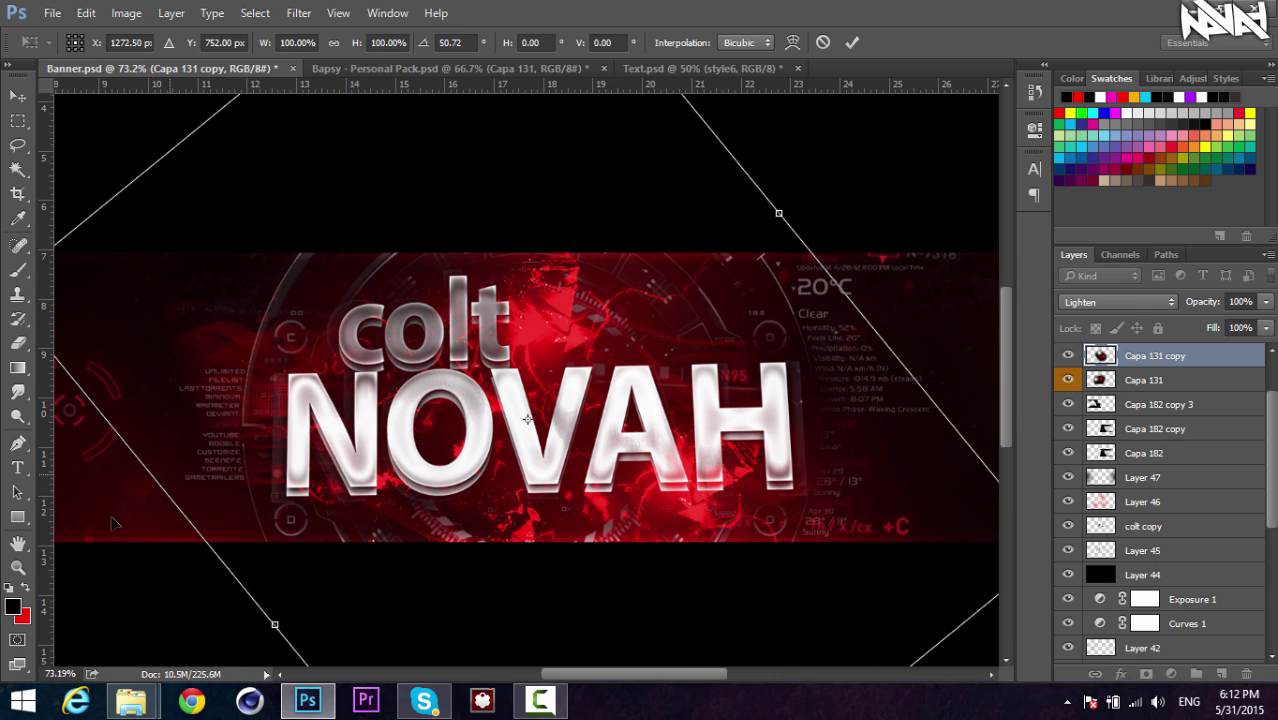
left_click_drag(113, 523, 265, 336)
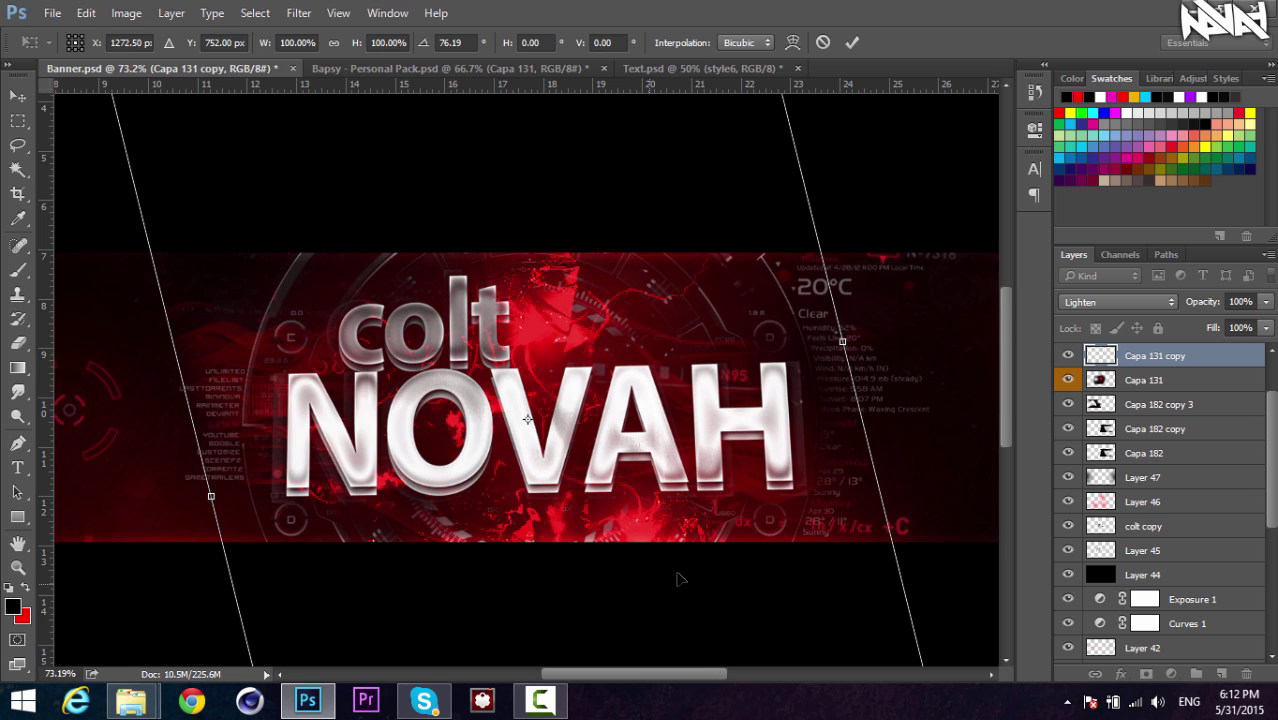
left_click_drag(677, 578, 724, 498)
left_click(851, 42)
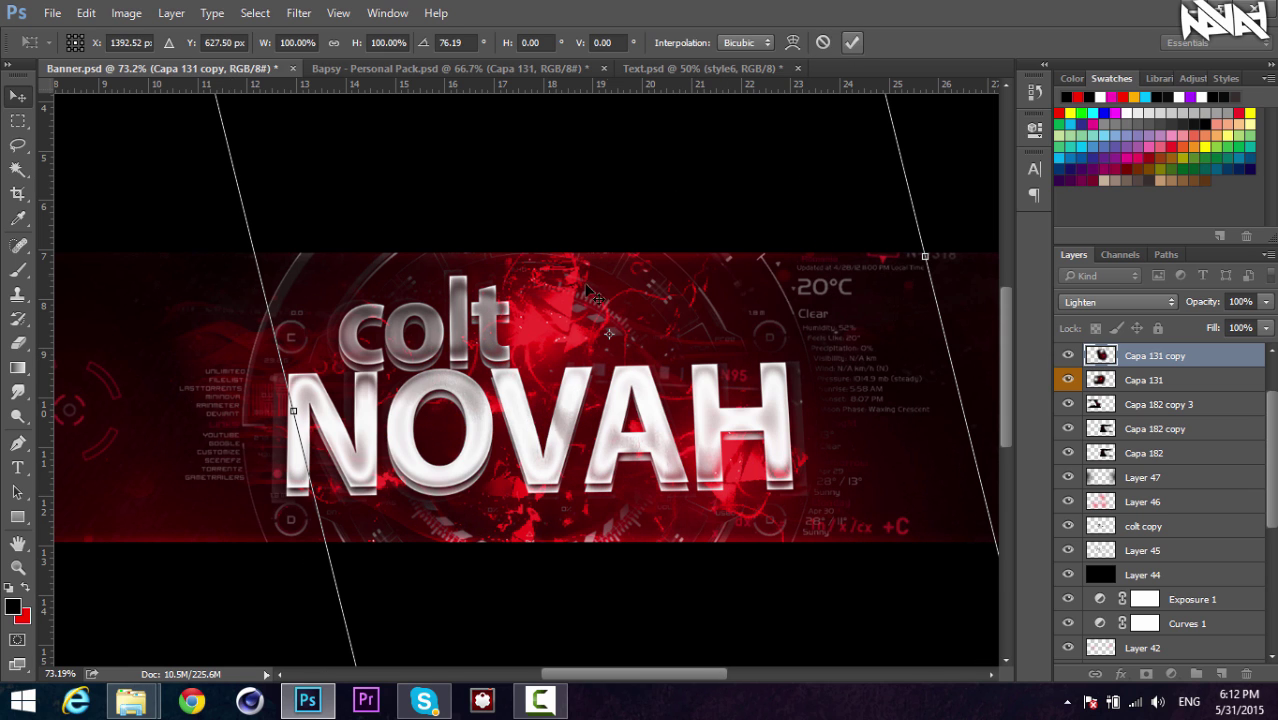
Erase parts of Capa 131 copy and Capa 131 around the NOVAH letters with a 273 px soft eraser
left_click(17, 343)
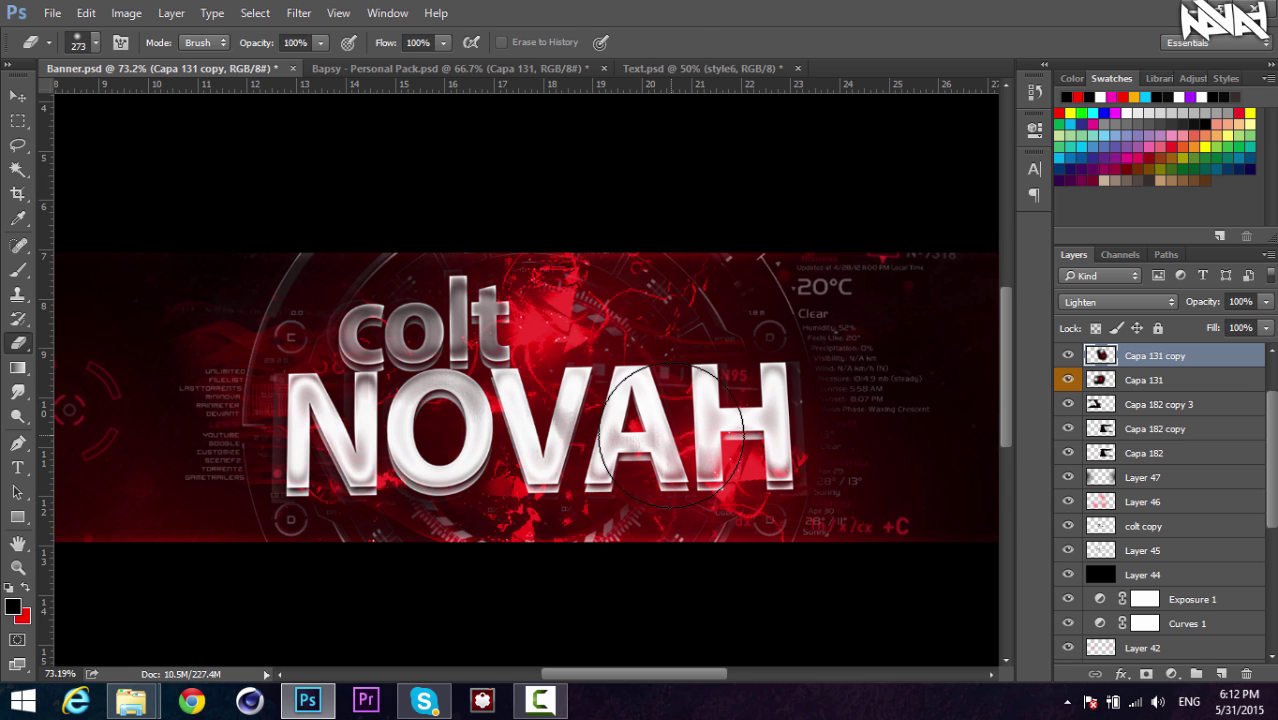
left_click_drag(680, 435, 656, 442)
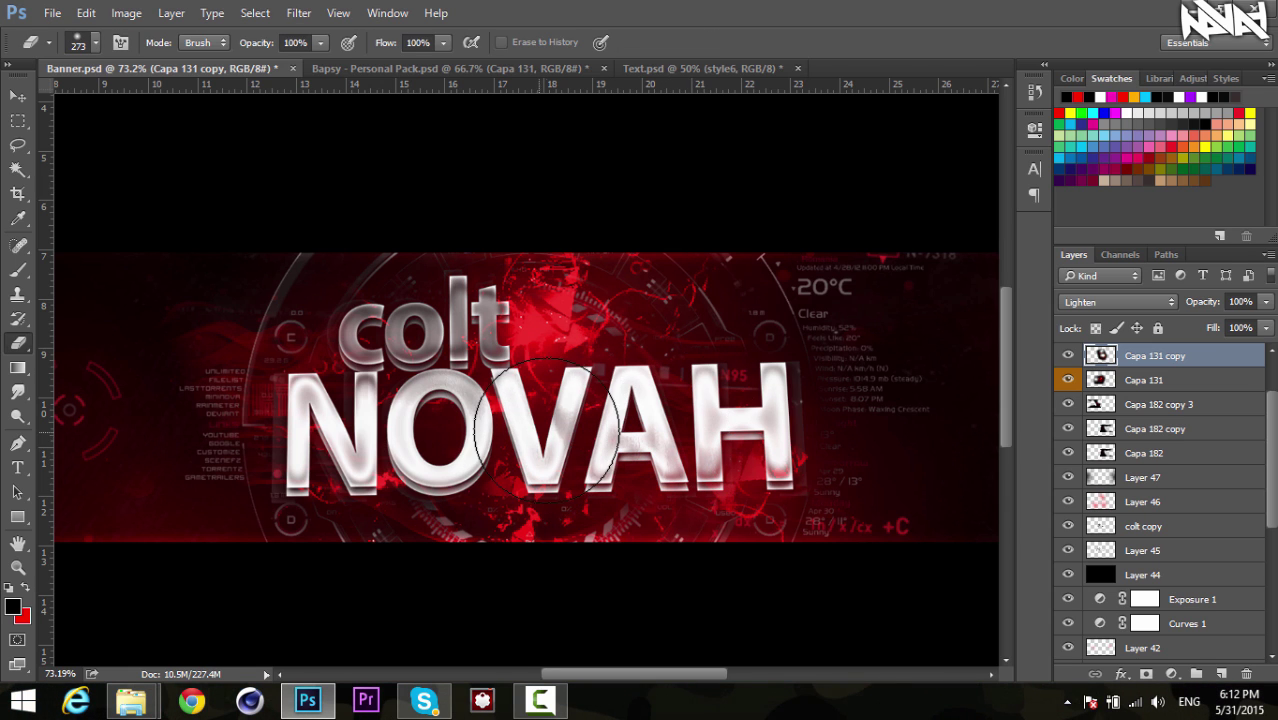
left_click(1130, 378)
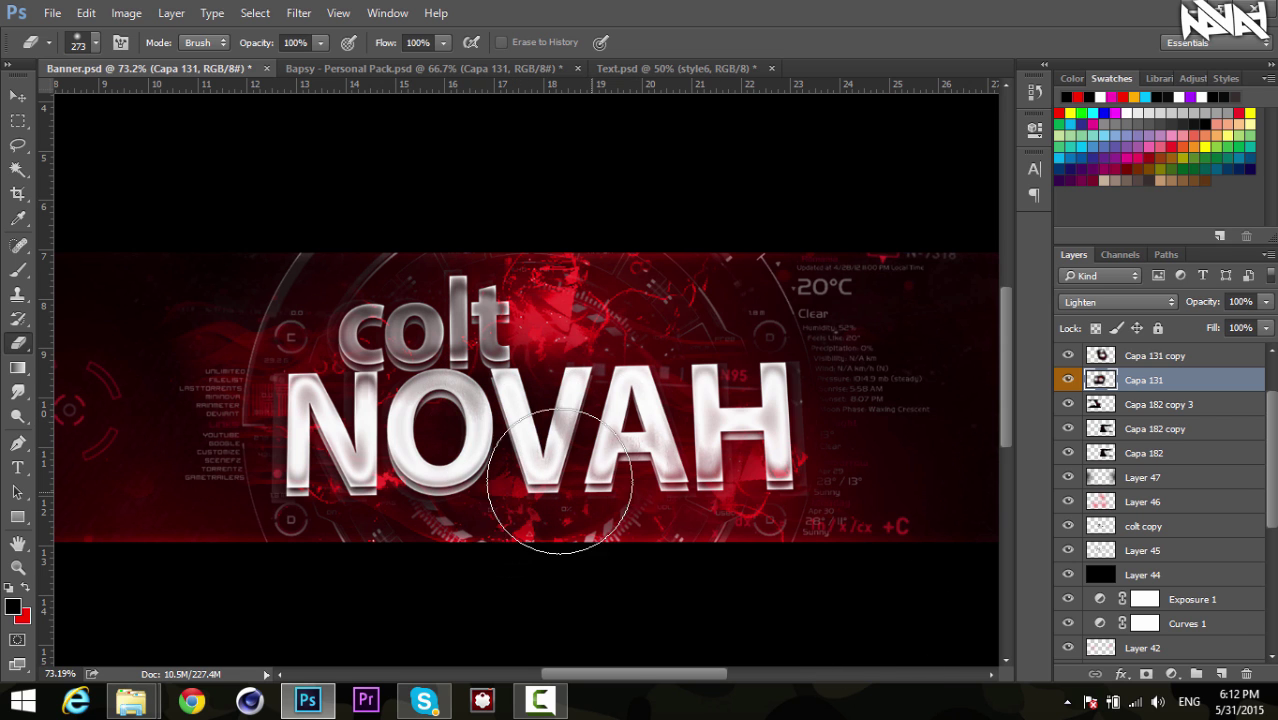
scroll(545, 528, "down", 5)
scroll(557, 525, "up", 3)
scroll(647, 536, "down", 3)
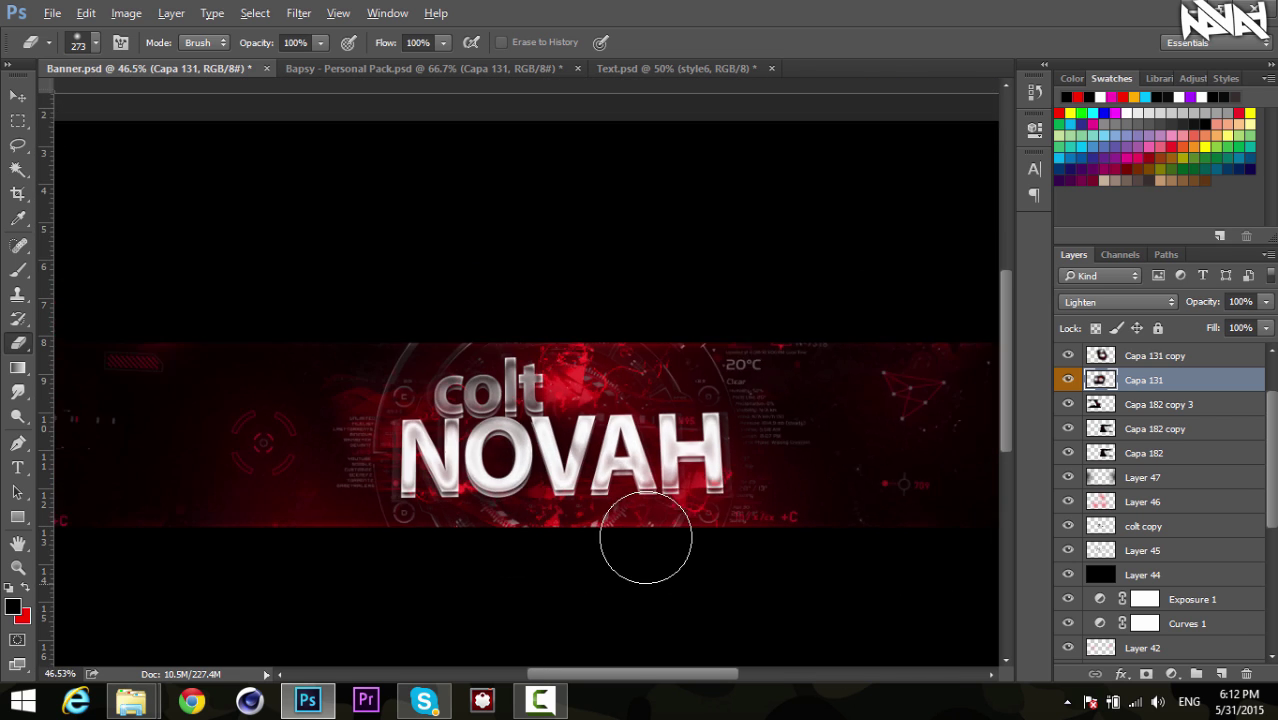
scroll(518, 448, "up", 3)
scroll(518, 440, "up", 4)
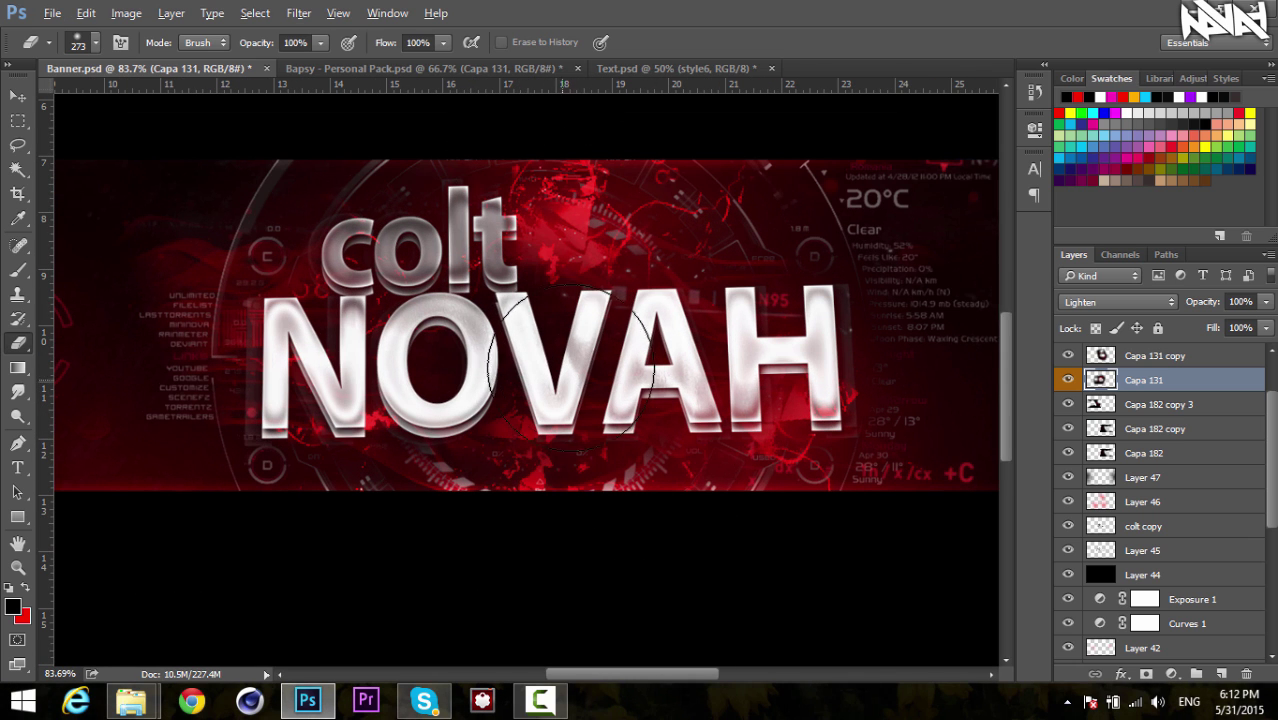
scroll(643, 543, "down", 2)
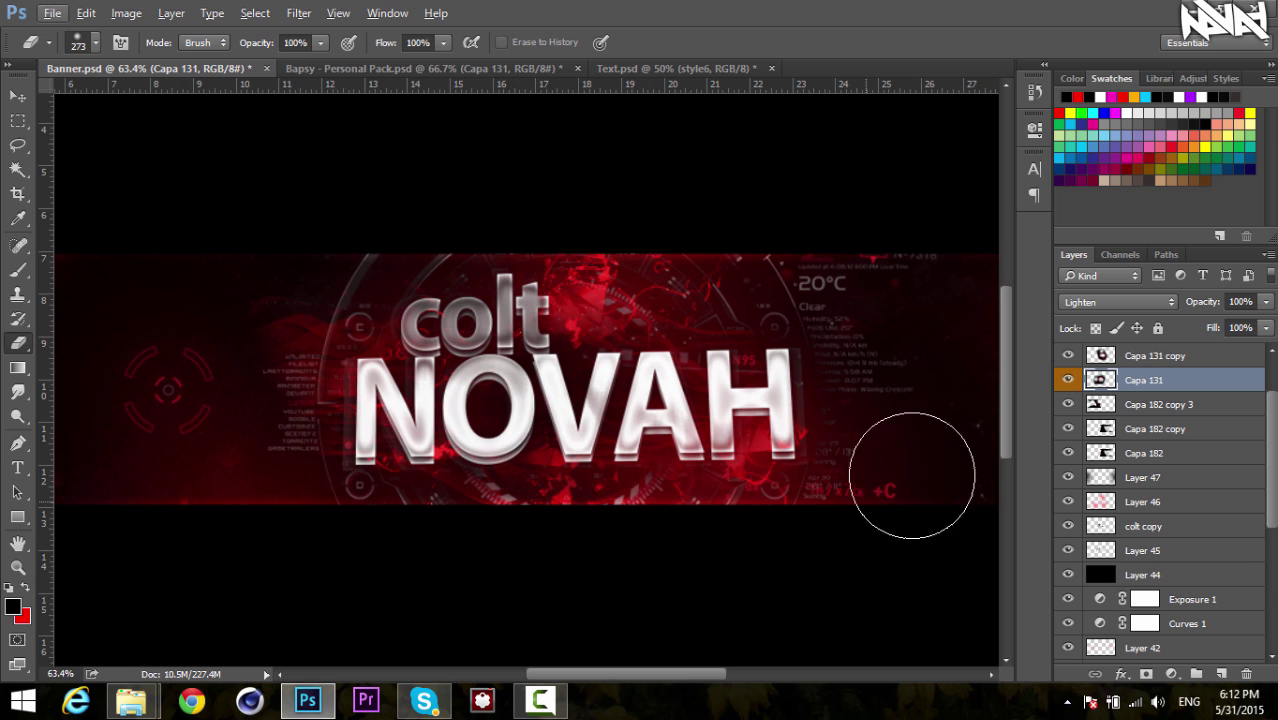
Shift the Capa 131 effect slightly right and down behind the lettering
left_click(18, 97)
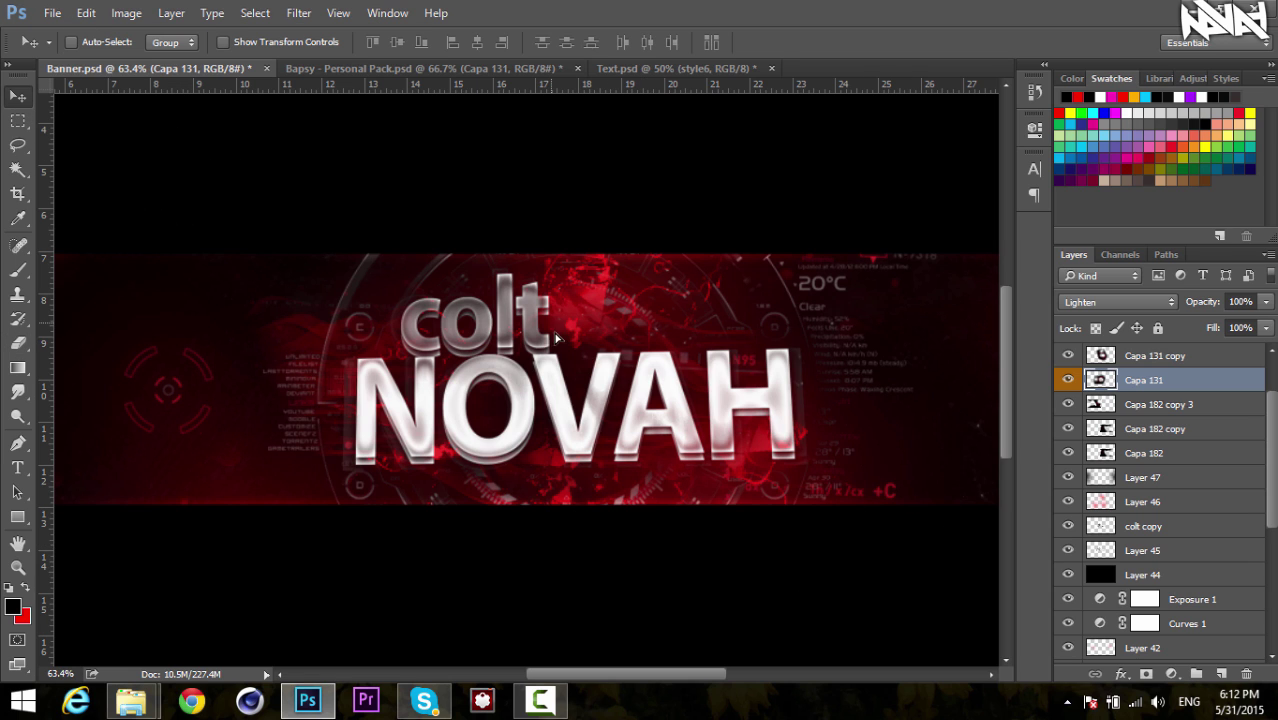
left_click_drag(557, 339, 581, 347)
scroll(804, 517, "down", 3)
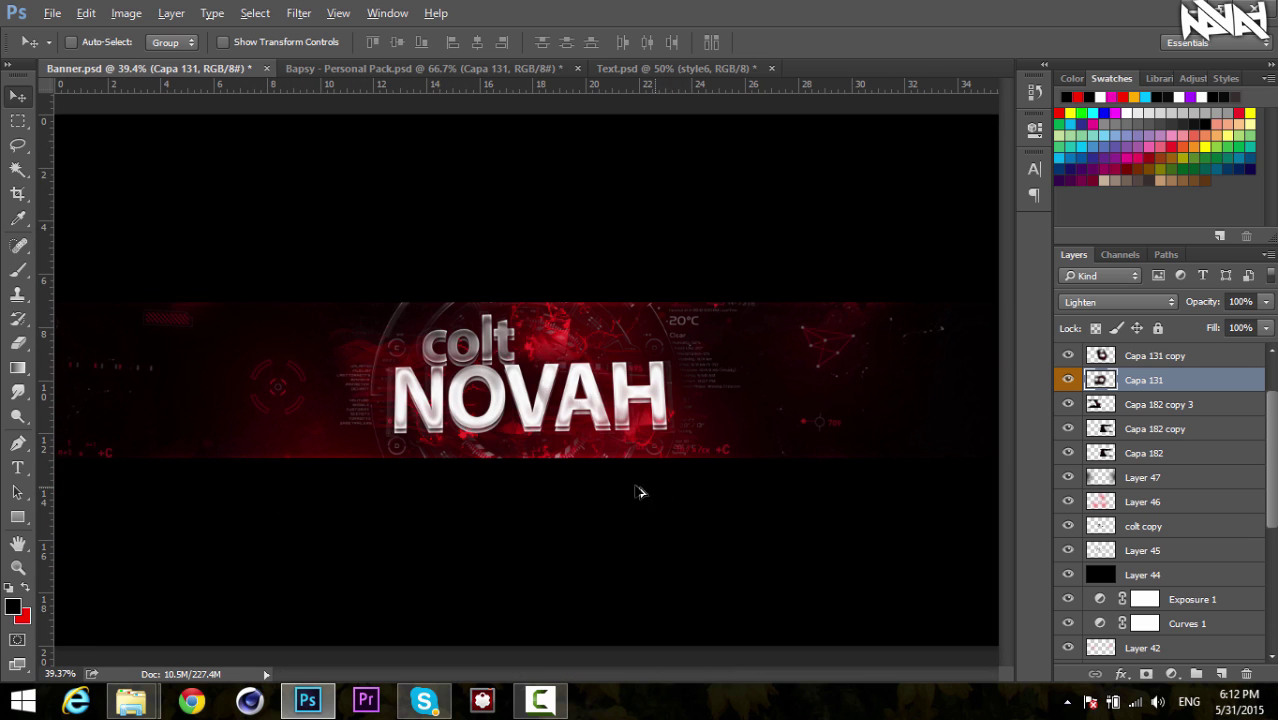
Duplicate Capa 131 and place the copy at X 880.50 px, Y 738.00 px around the left half of the lettering
key("alt")
key("ctrl+j")
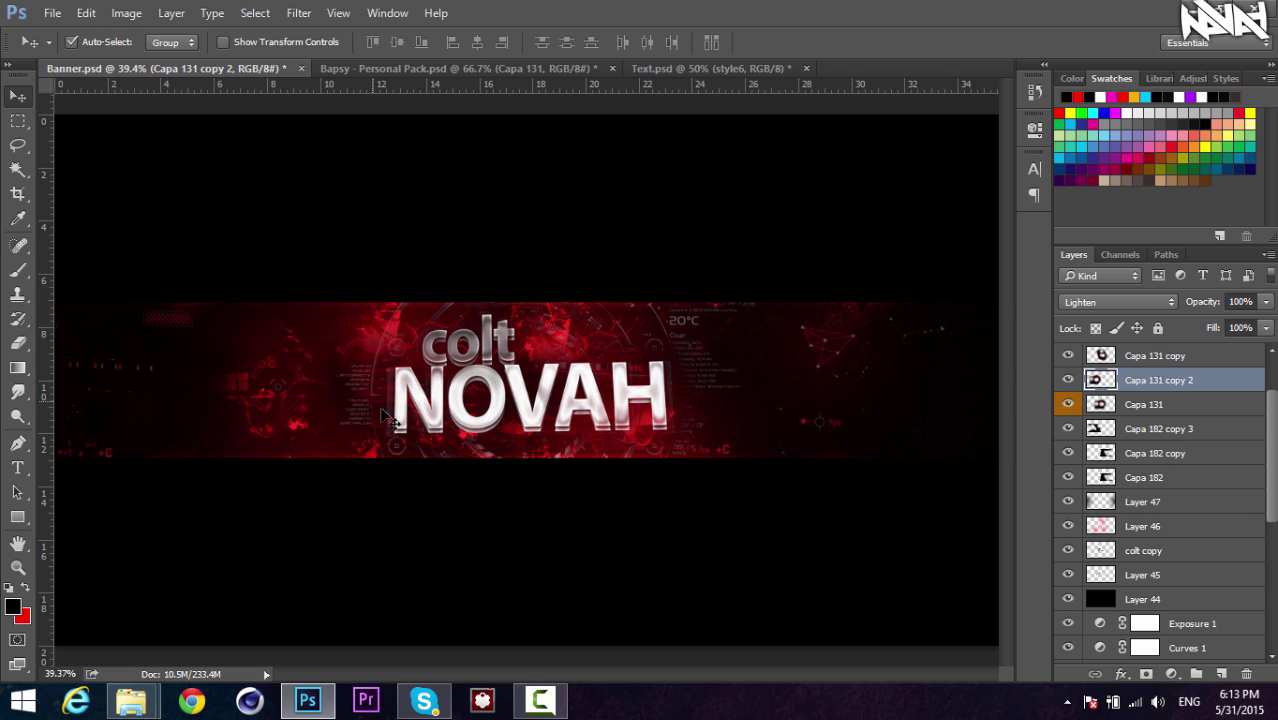
key("ctrl+t")
left_click_drag(420, 387, 496, 390)
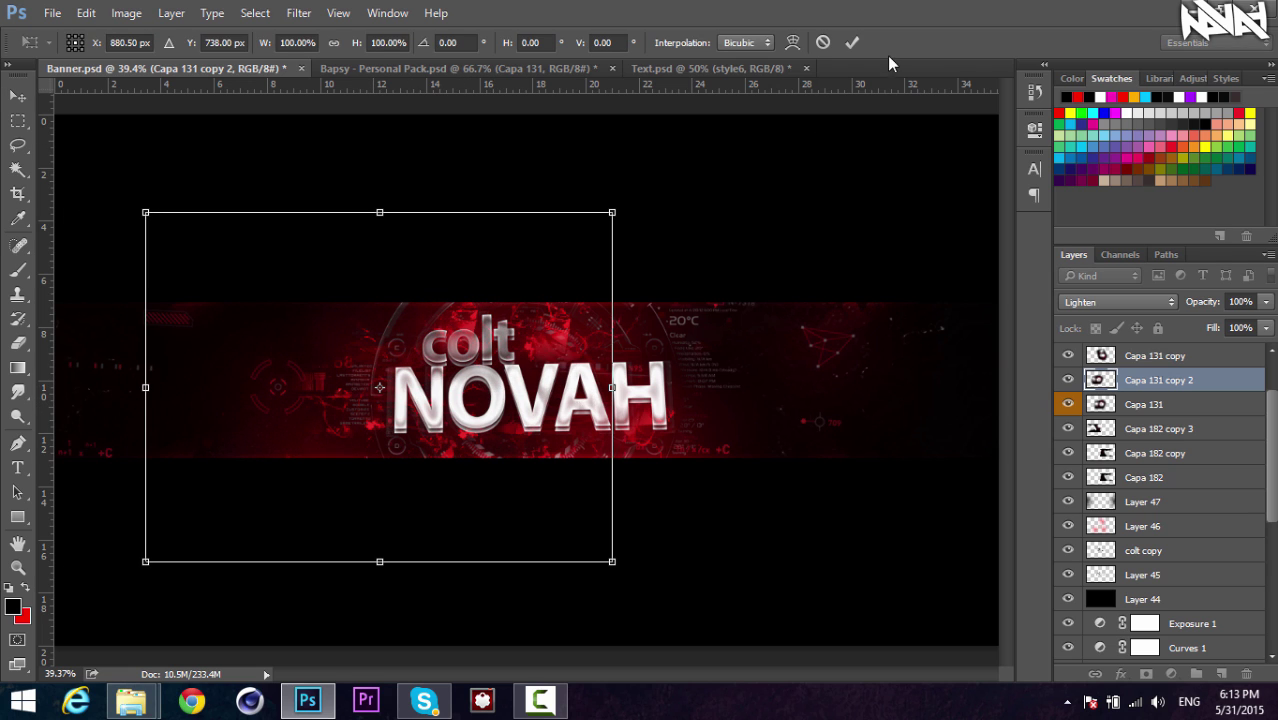
left_click(851, 42)
scroll(430, 375, "up", 3)
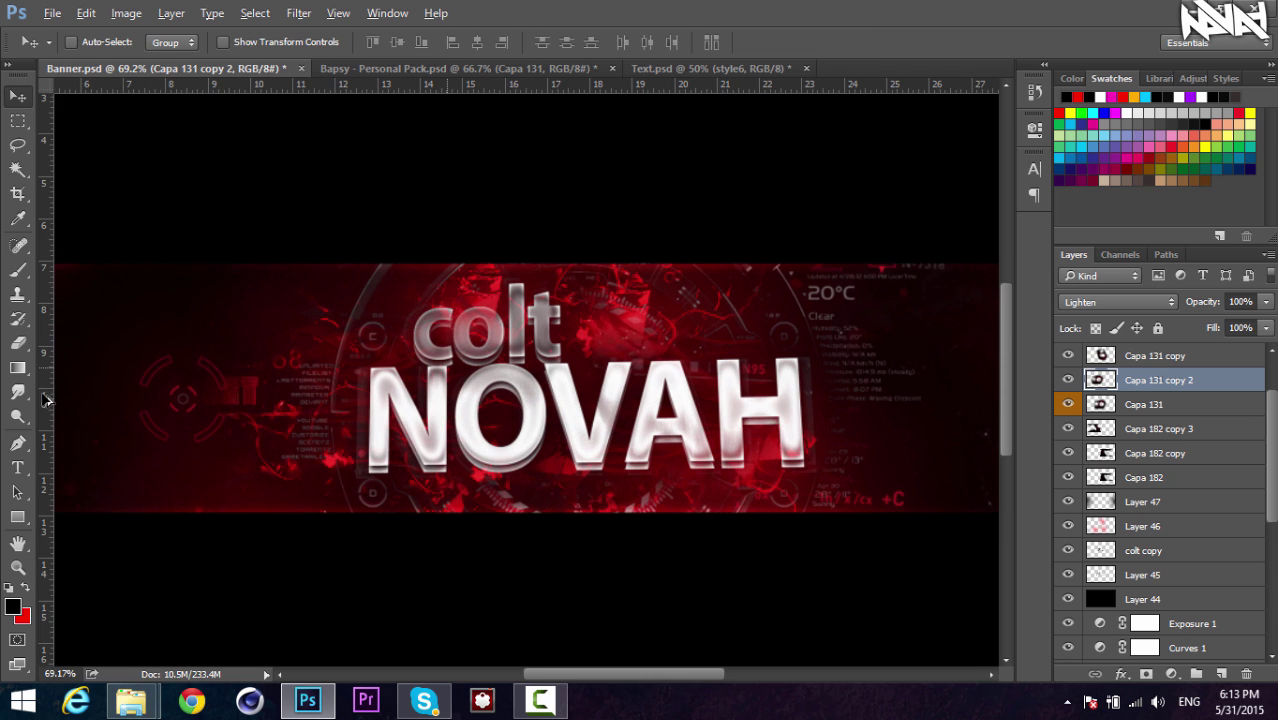
Erase the bright red area of Capa 131 copy 2 around the word colt with a 273 px soft eraser
left_click(17, 343)
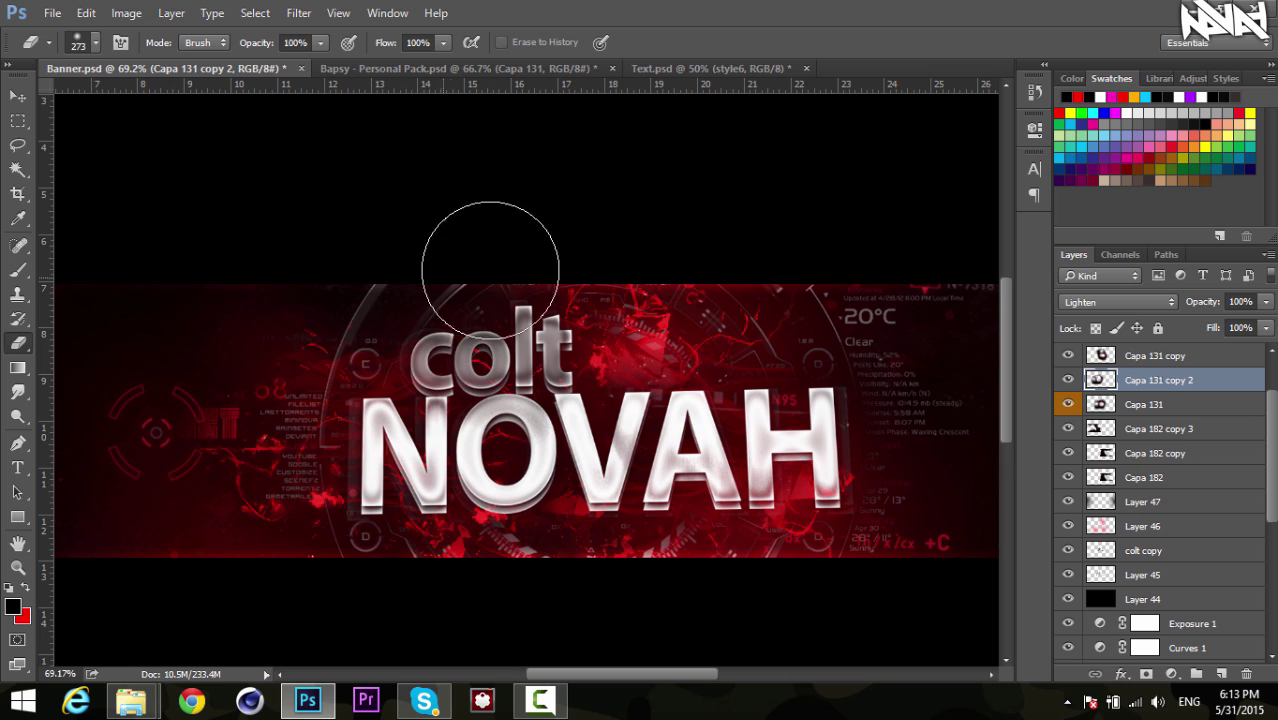
scroll(531, 453, "down", 3)
scroll(531, 453, "up", 2)
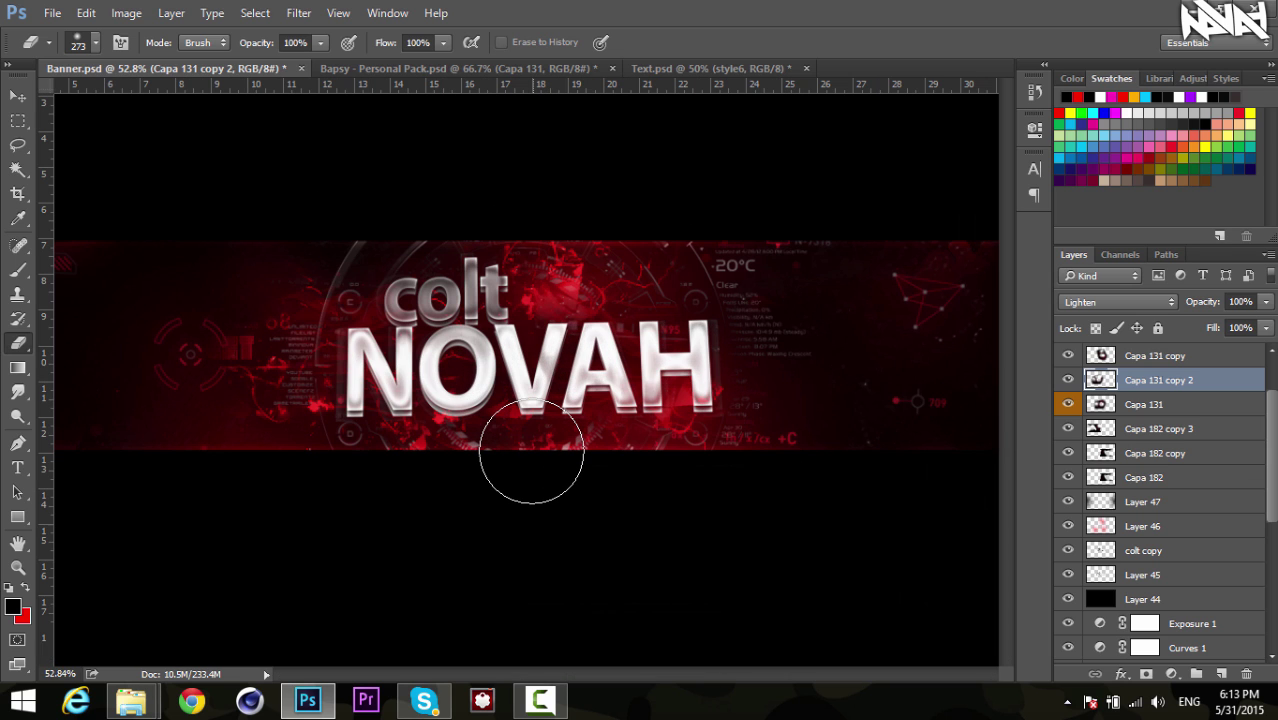
scroll(531, 453, "down", 3)
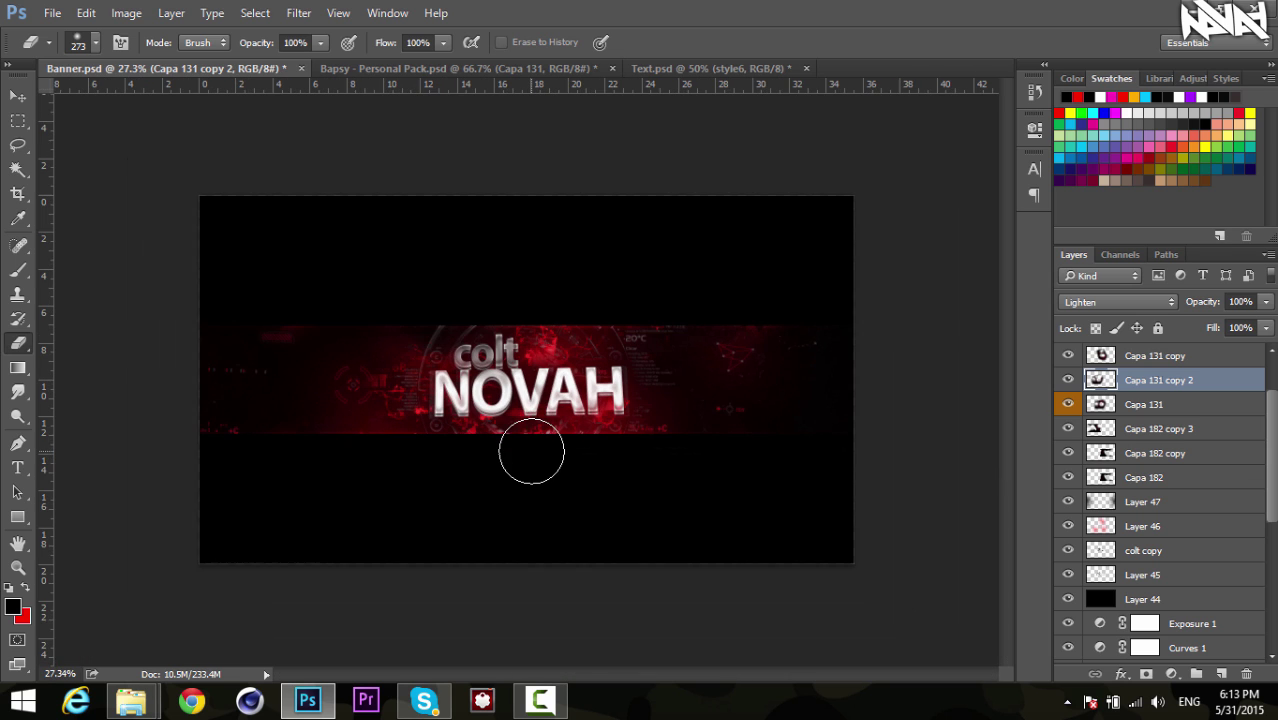
scroll(531, 453, "up", 4)
scroll(531, 451, "up", 1)
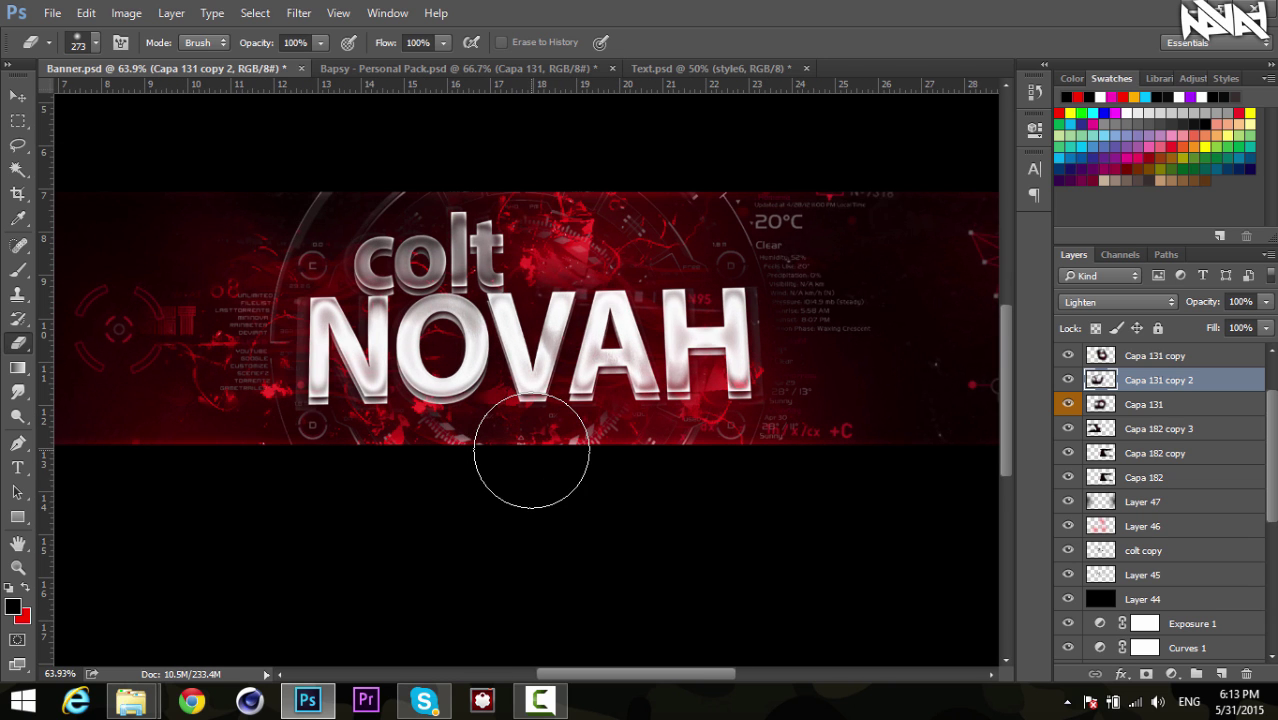
scroll(531, 453, "down", 9)
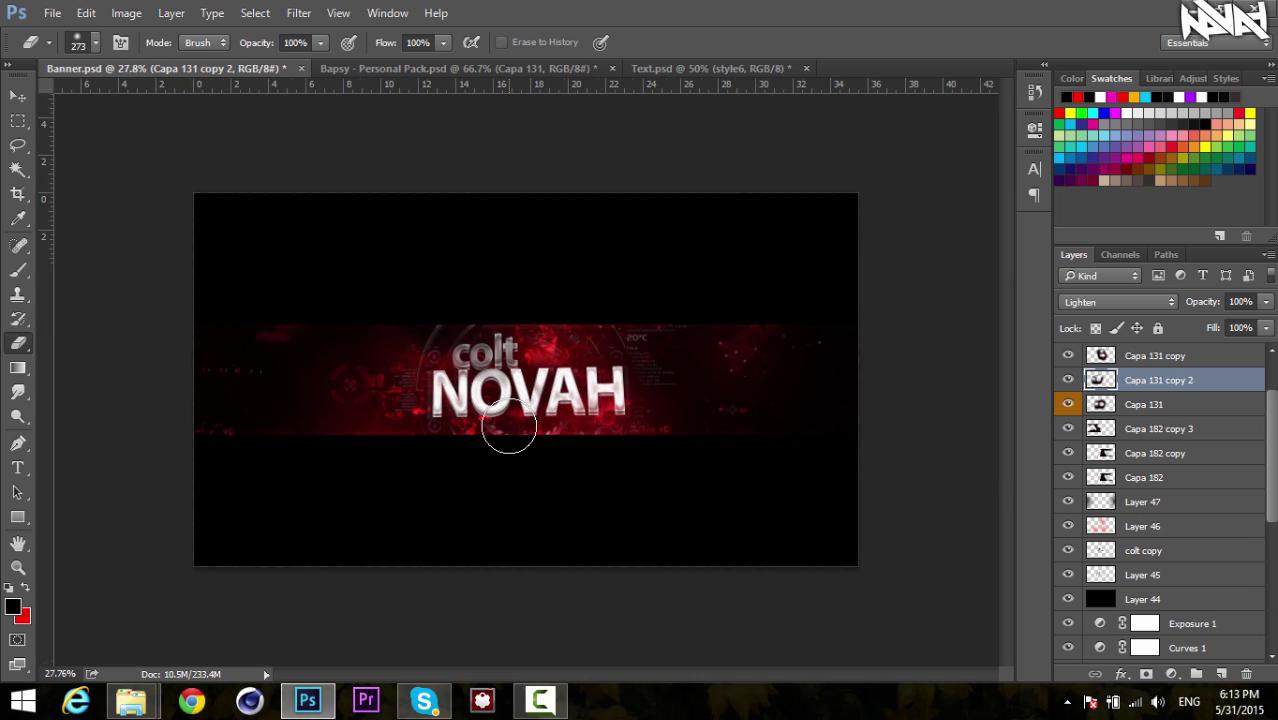
Examine the red effects around the NOVAH letters close up and across the whole banner
scroll(508, 428, "up", 18)
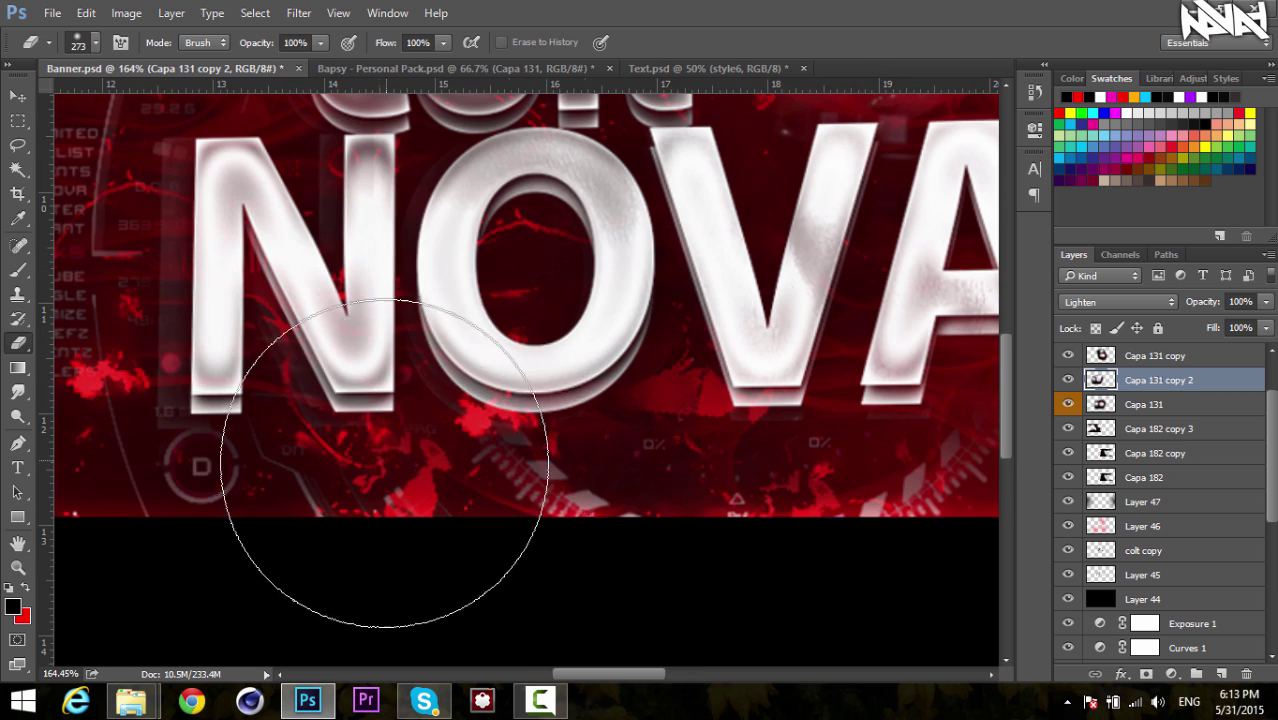
mouse_move(354, 381)
left_mouse_down()
mouse_move(163, 427)
mouse_move(85, 204)
left_mouse_up()
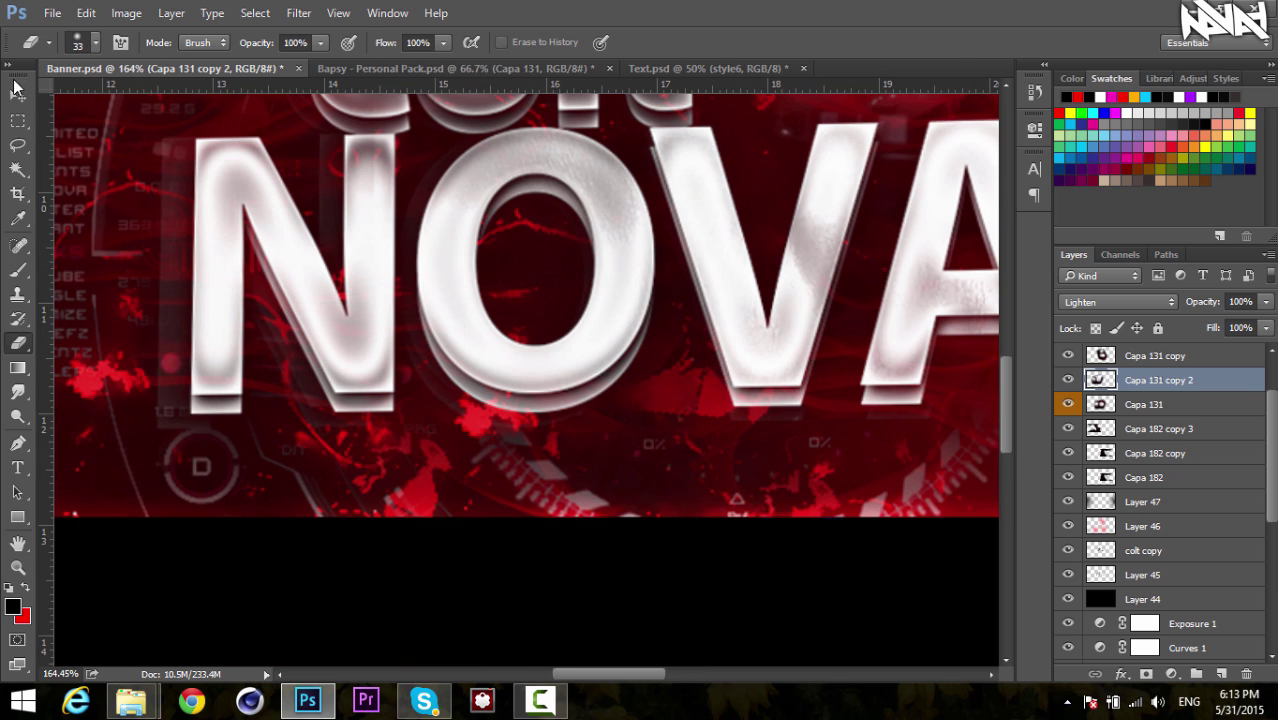
left_click(17, 93)
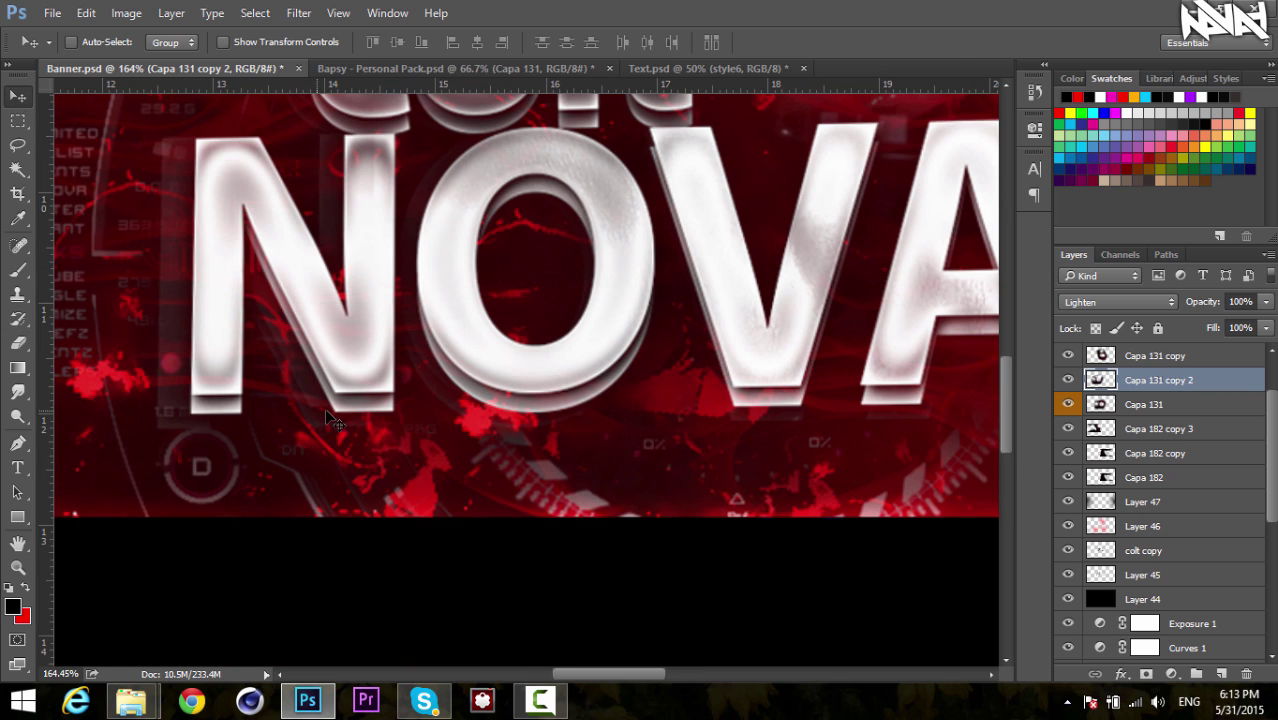
scroll(497, 399, "down", 16)
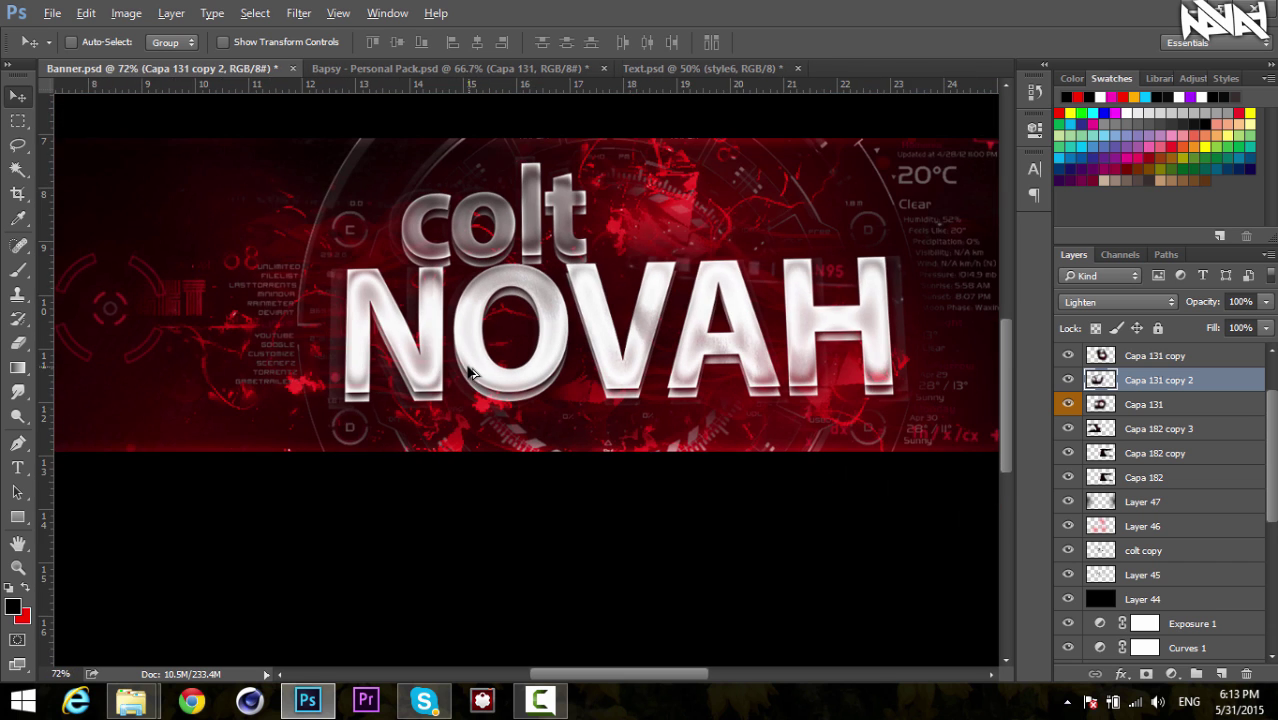
scroll(474, 371, "up", 5)
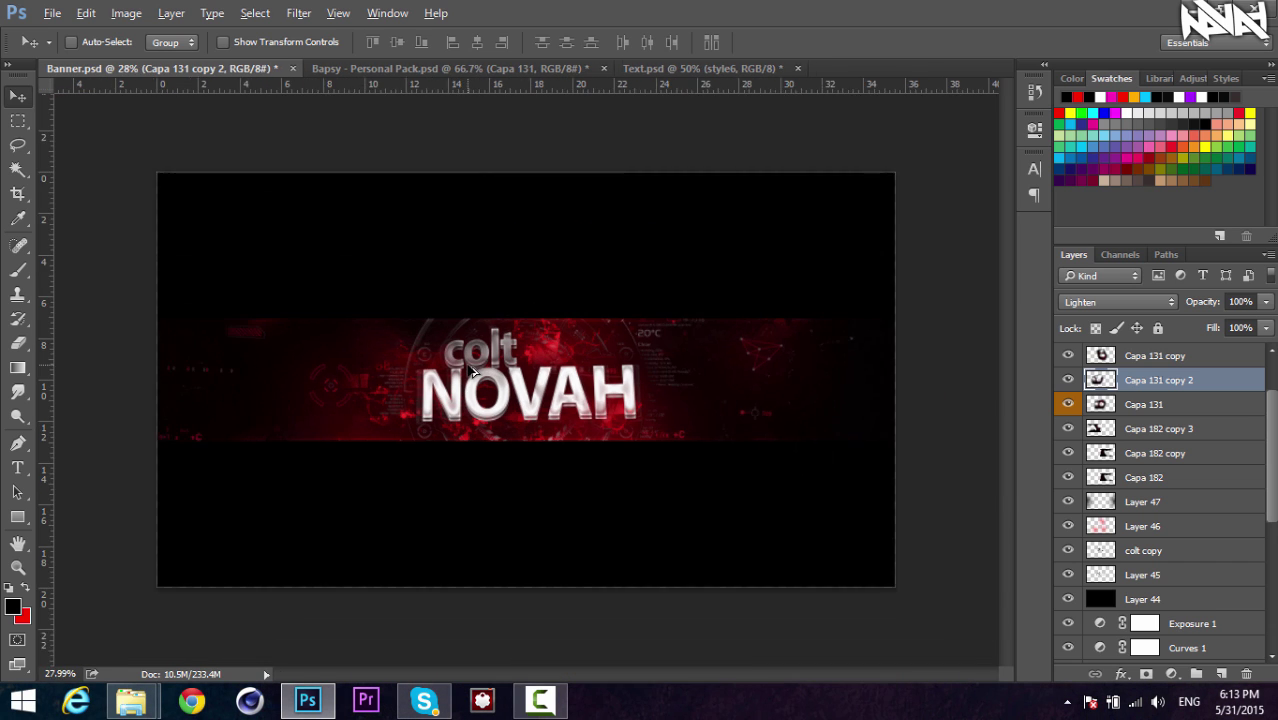
scroll(474, 371, "down", 2)
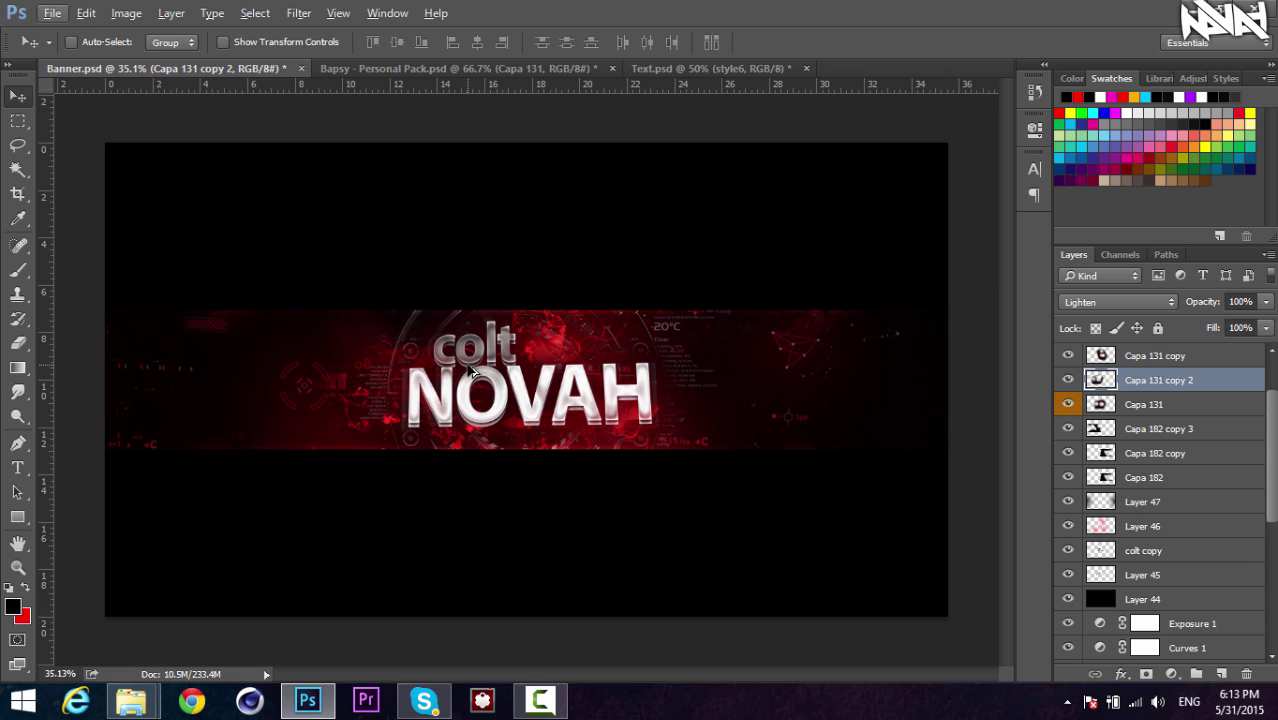
scroll(458, 365, "down", 2)
scroll(528, 380, "up", 2)
scroll(1272, 460, "up", 3)
Hide the Layer 1 band mask and the Glows layer
left_click(1068, 377)
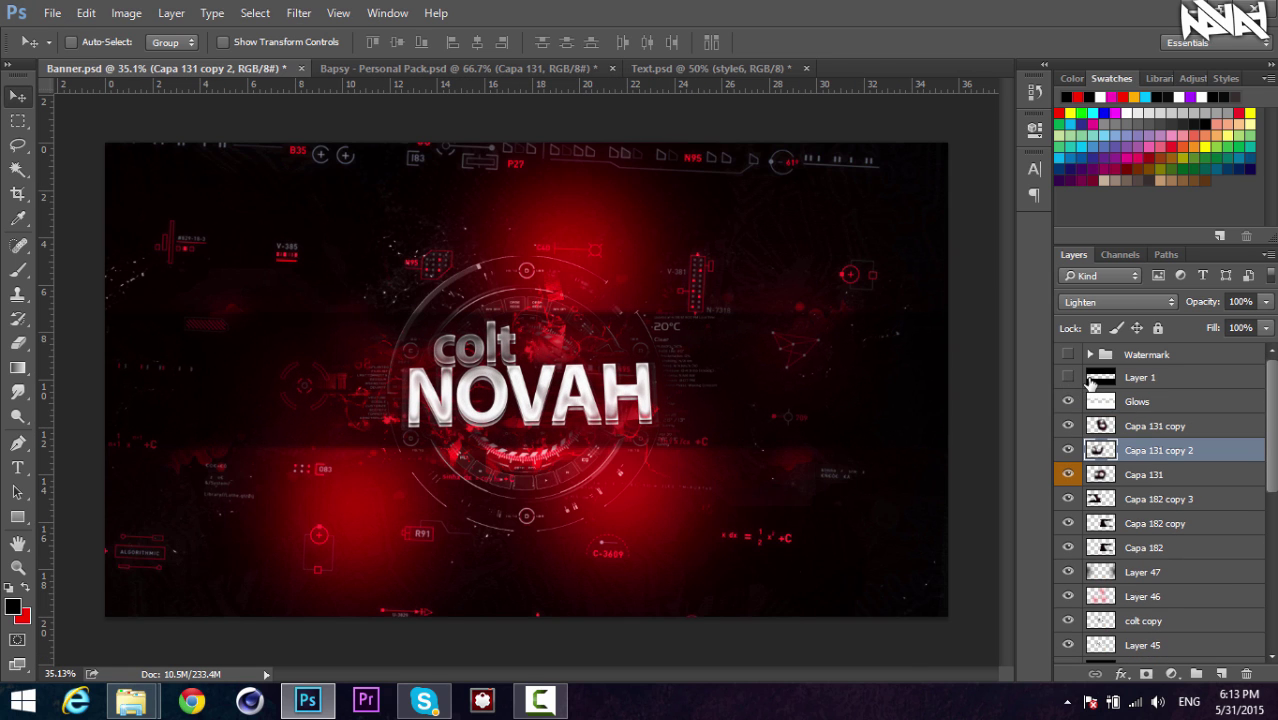
left_click(1067, 401)
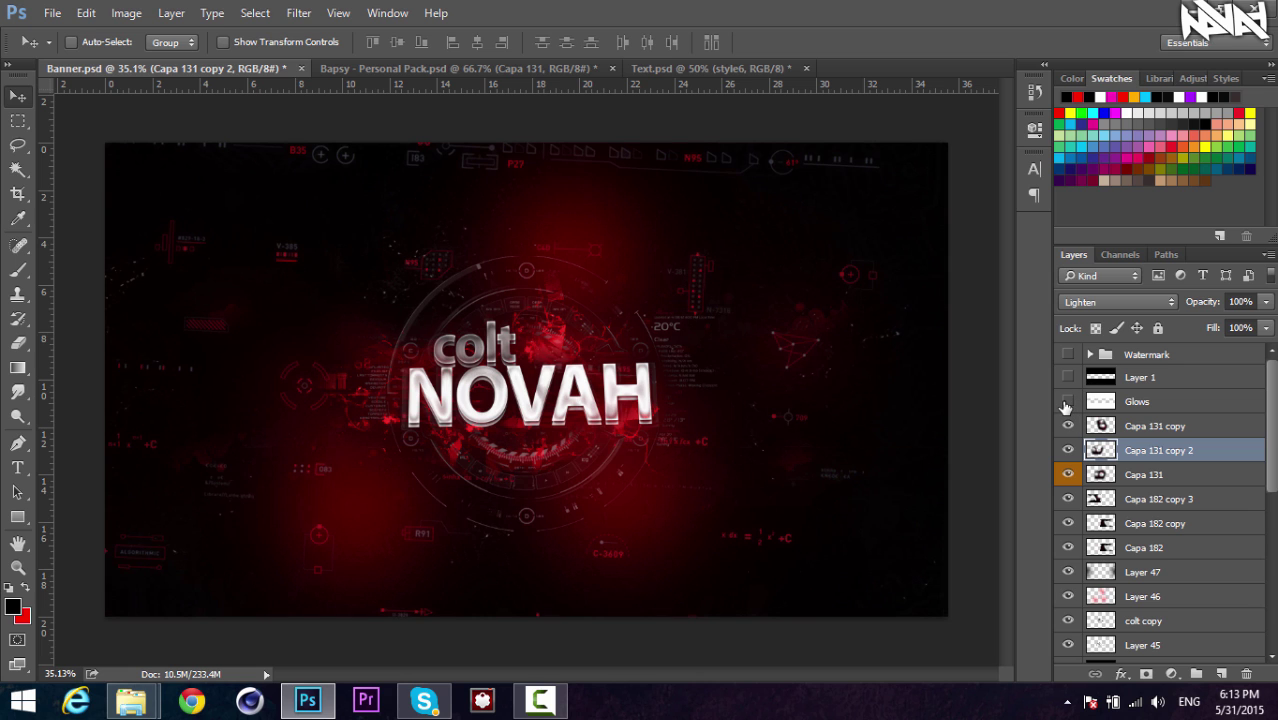
left_click(1067, 401)
left_click(1067, 401)
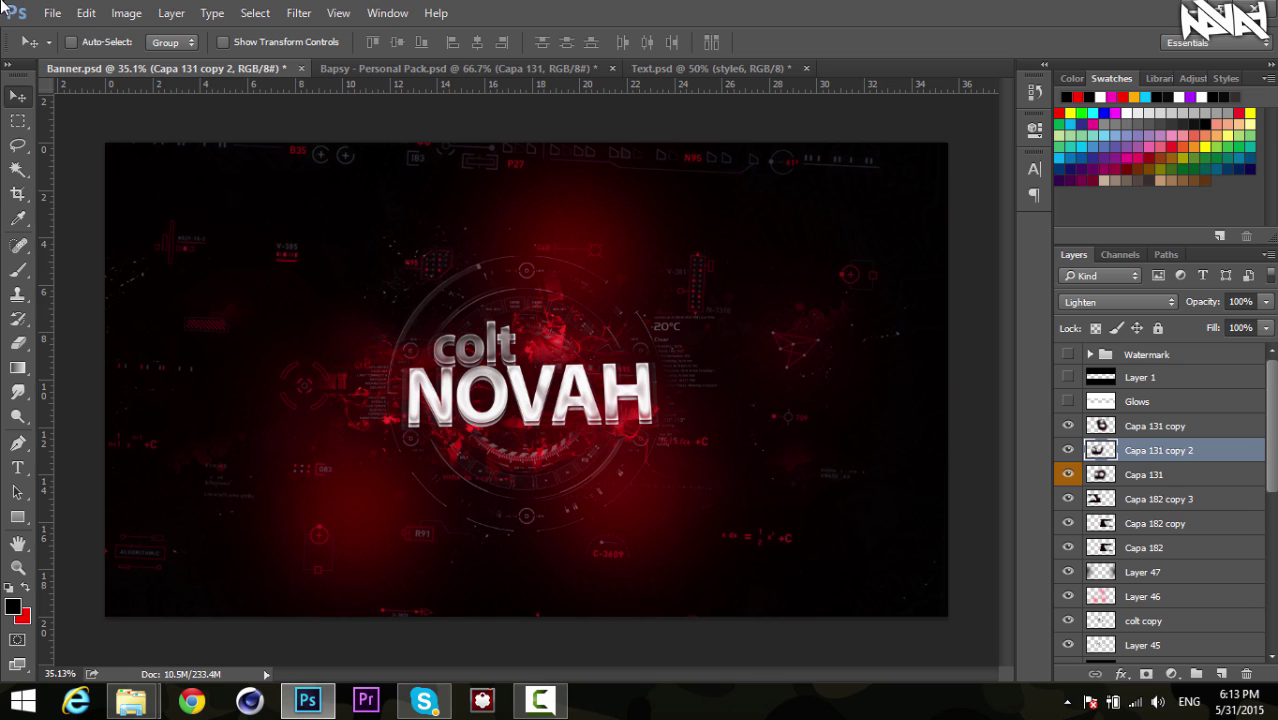
Save the document as Banner.psd in a new folder named tut inside GFX for people
left_click(50, 13)
left_click(125, 219)
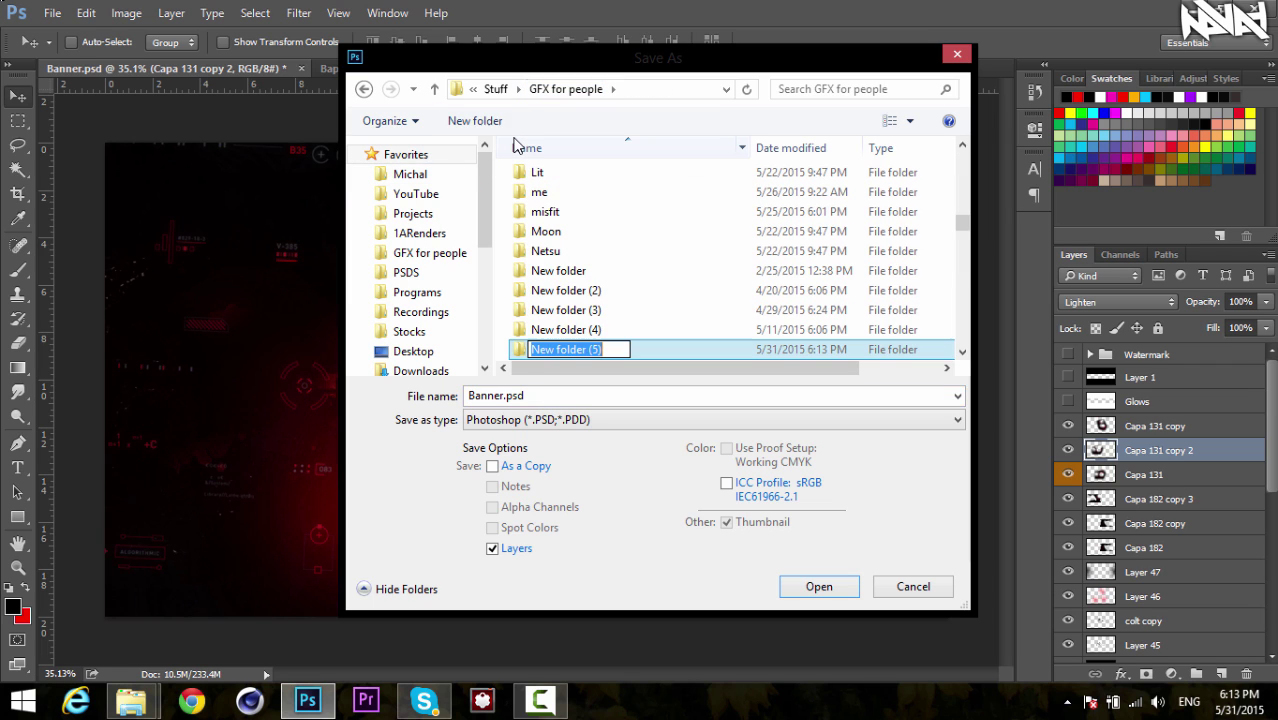
type("t")
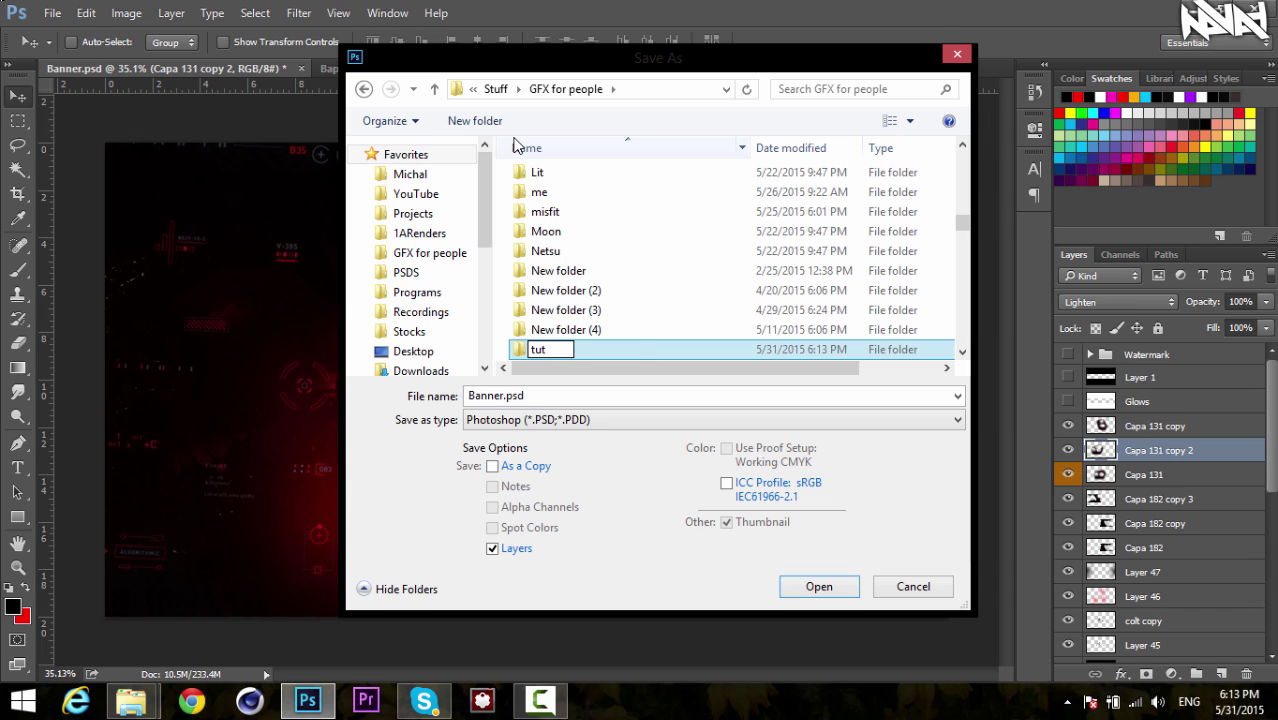
type("ut")
key("Return")
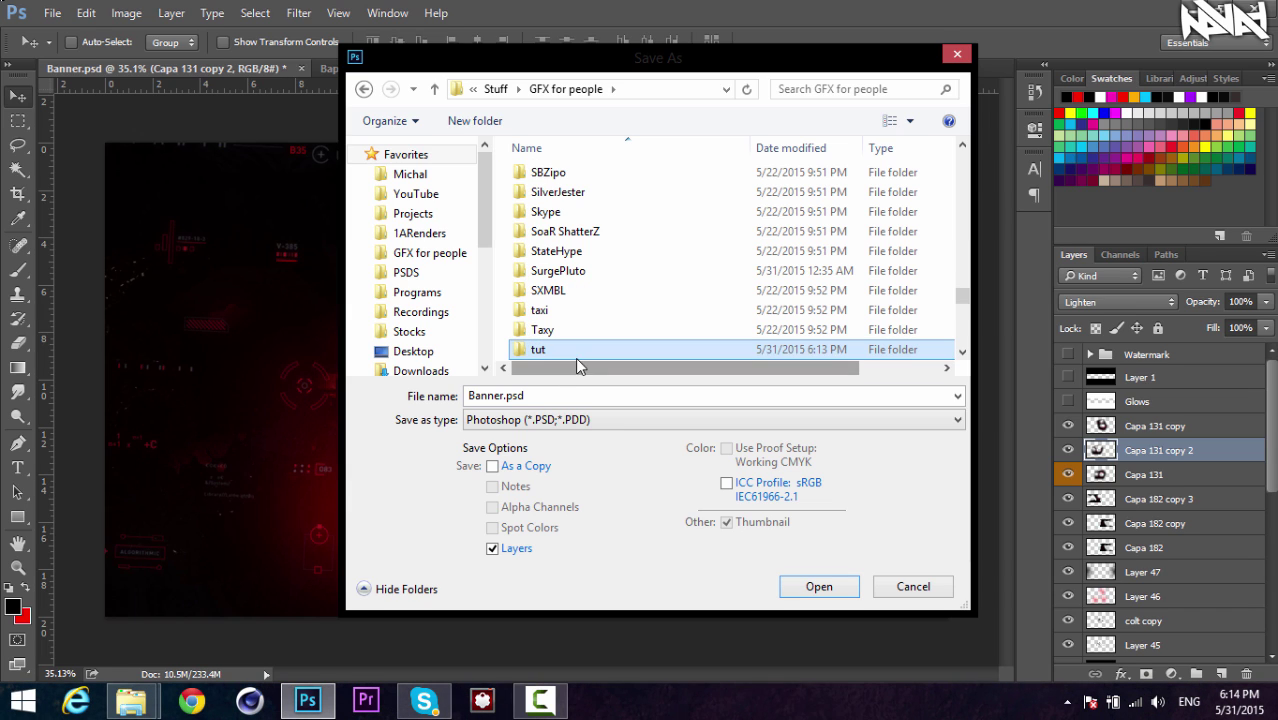
double_click(575, 352)
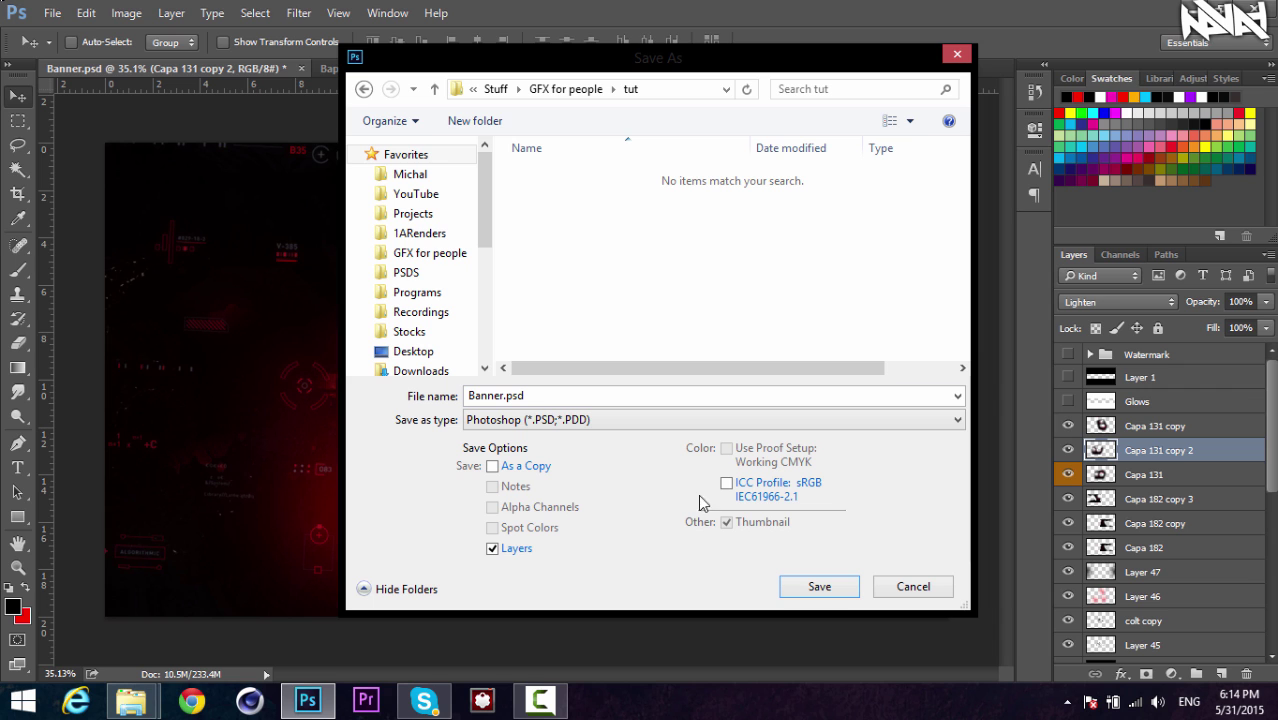
key("Return")
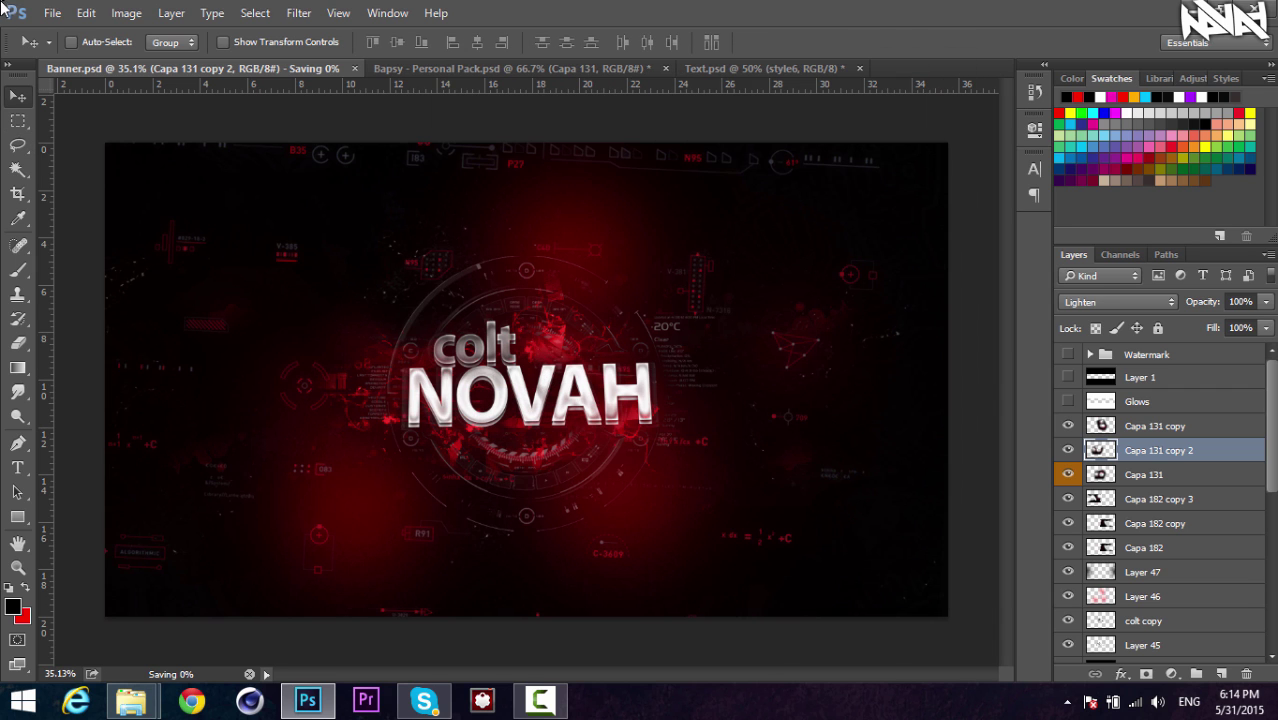
Save a TIFF copy of the banner as Banner.tif in the tut folder, with no image compression and layers discarded
left_click(52, 12)
left_click(100, 220)
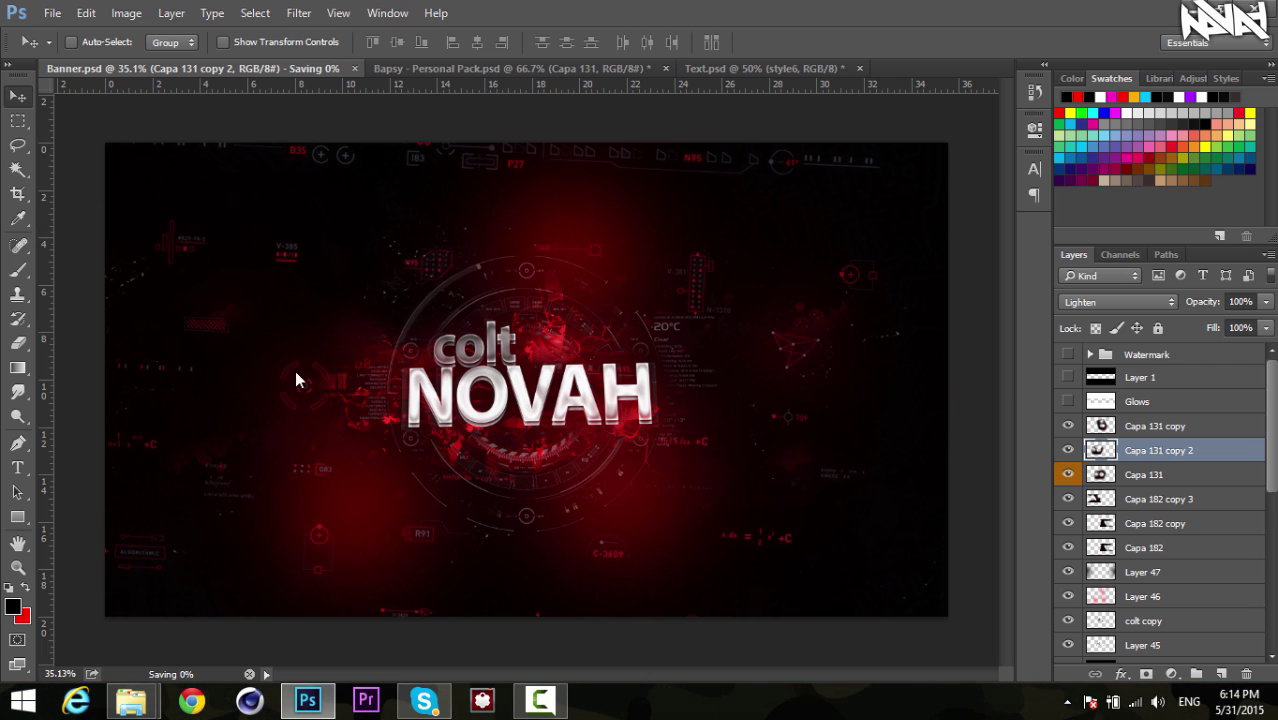
left_click(643, 288)
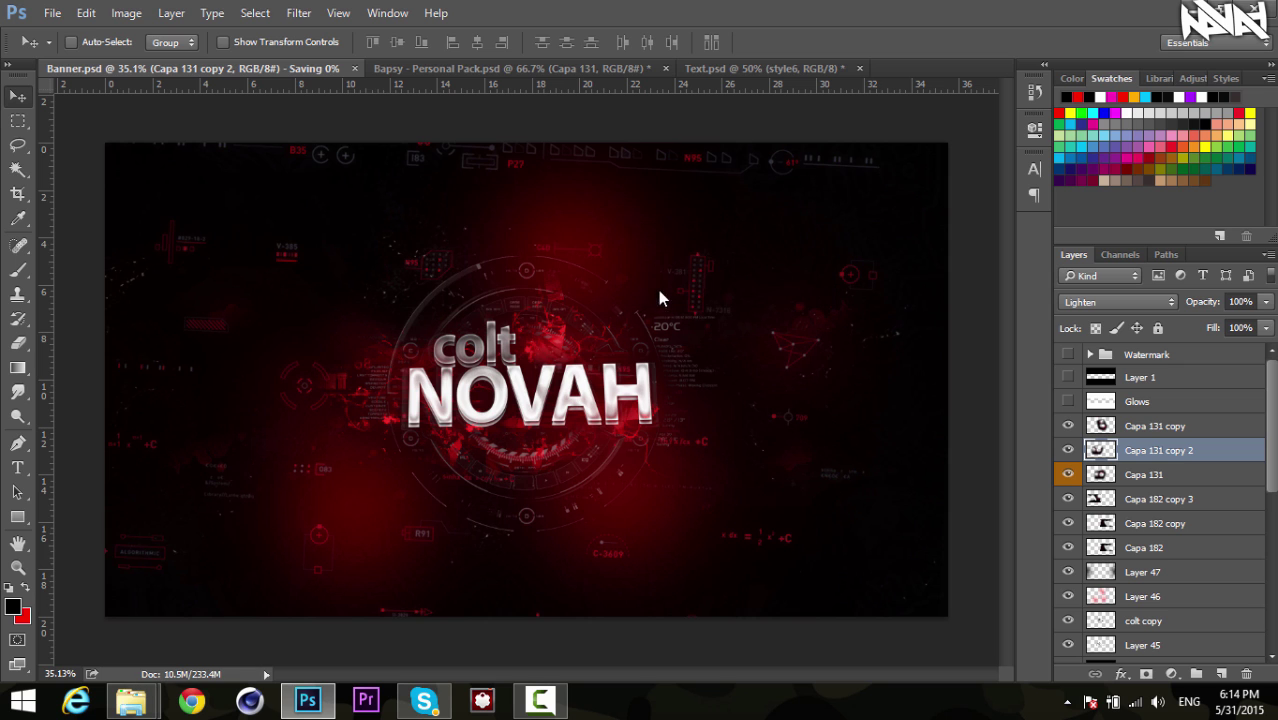
left_click(52, 13)
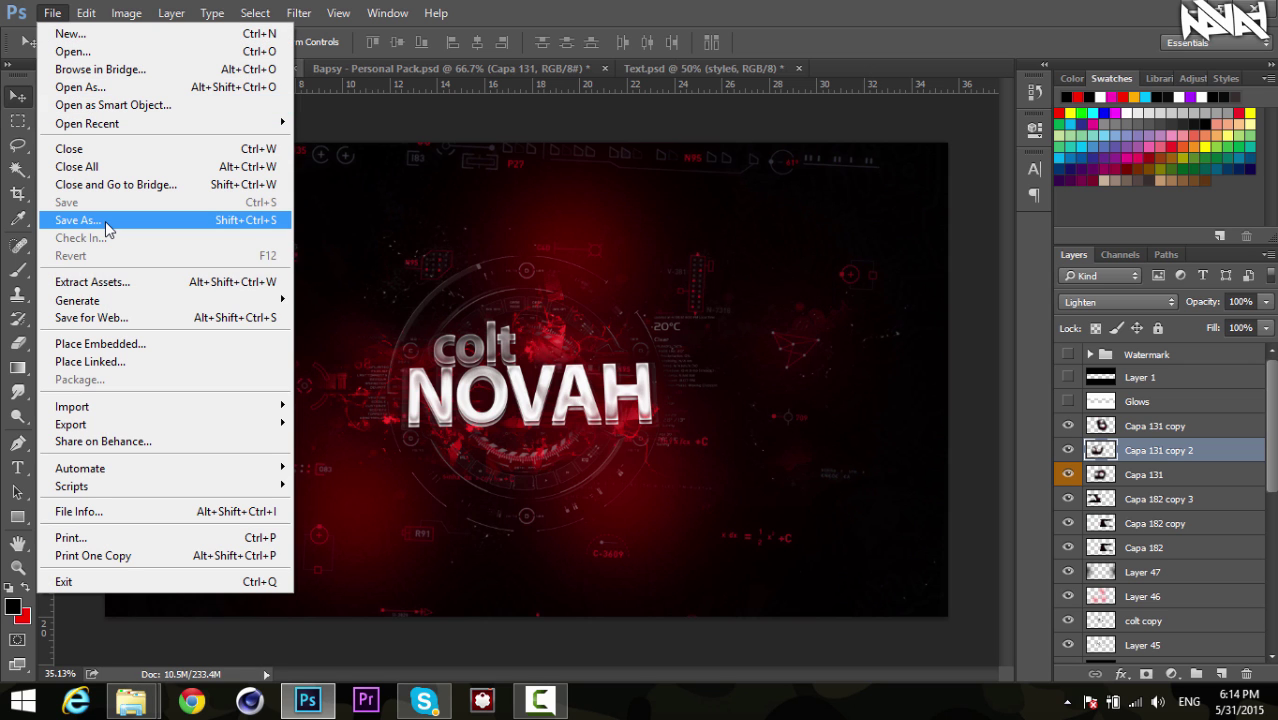
left_click(106, 222)
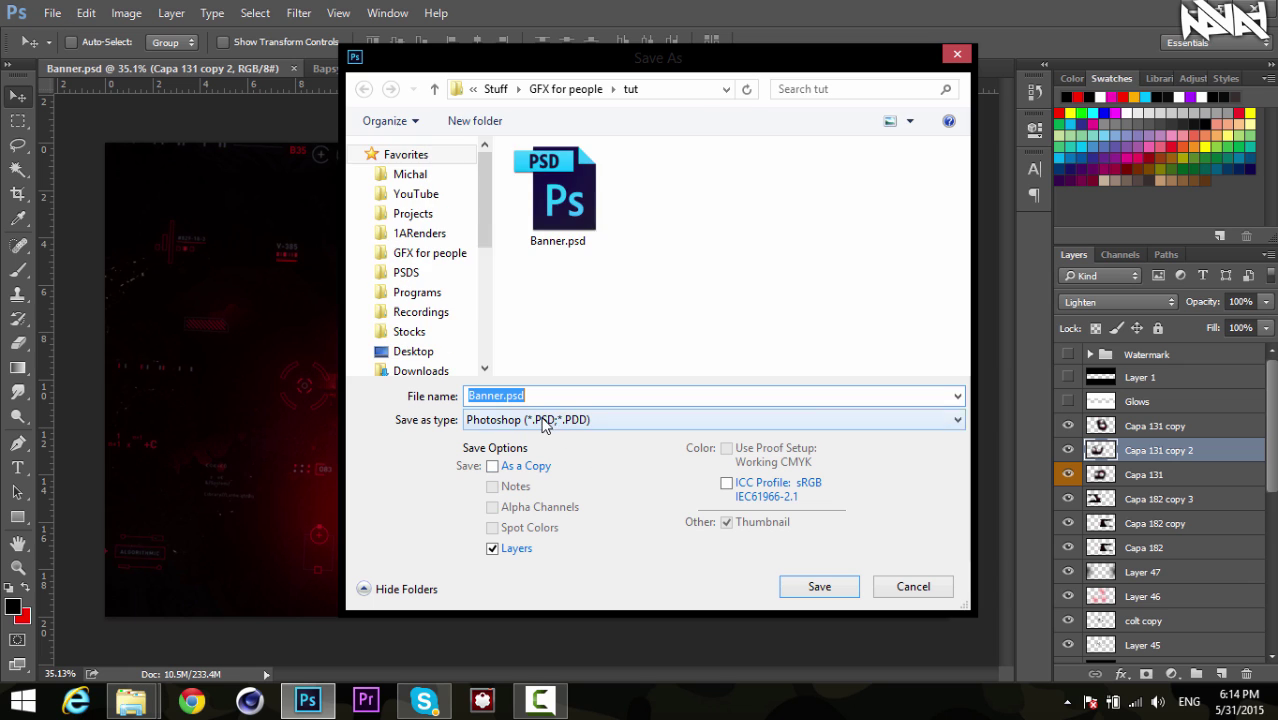
left_click(533, 416)
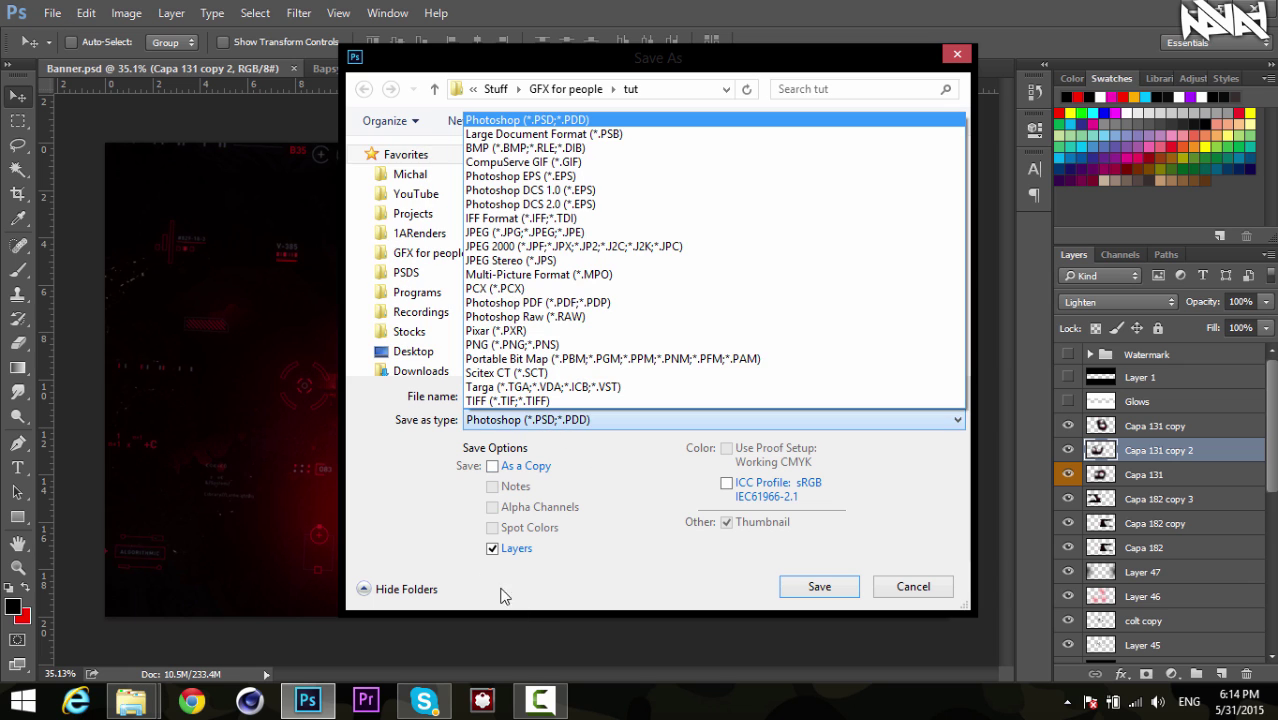
left_click(507, 400)
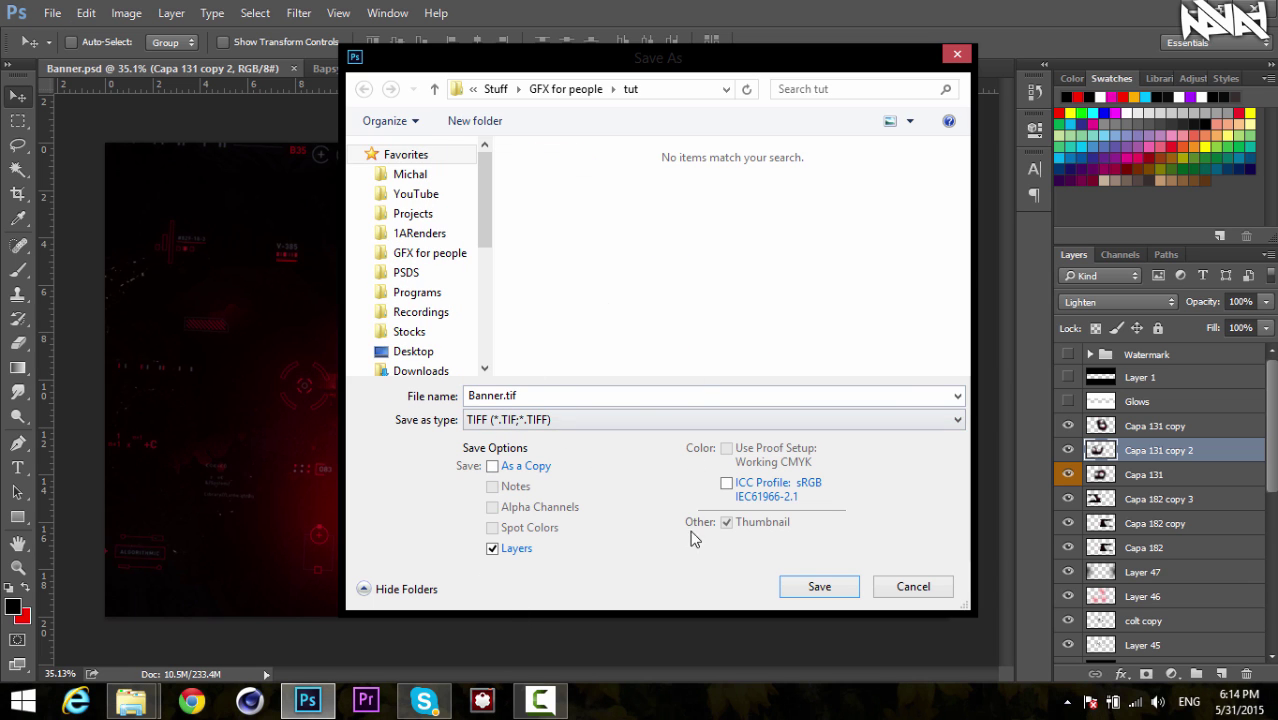
left_click(806, 587)
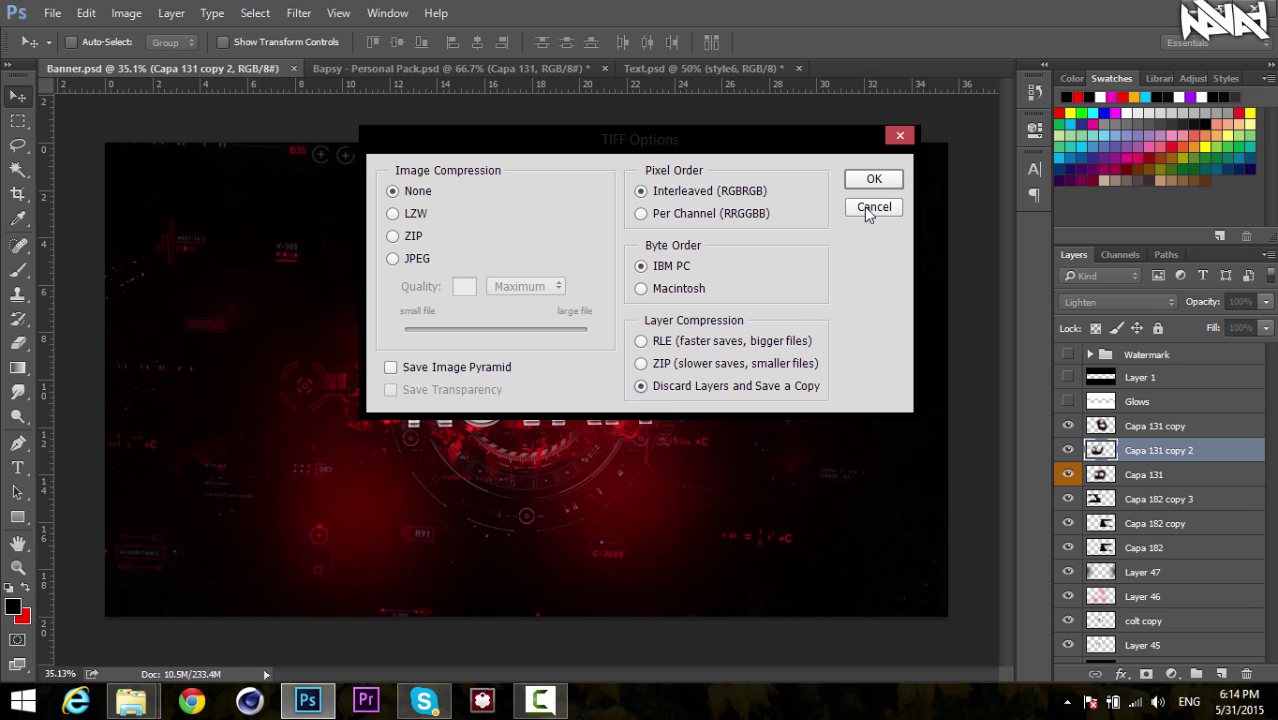
key("Return")
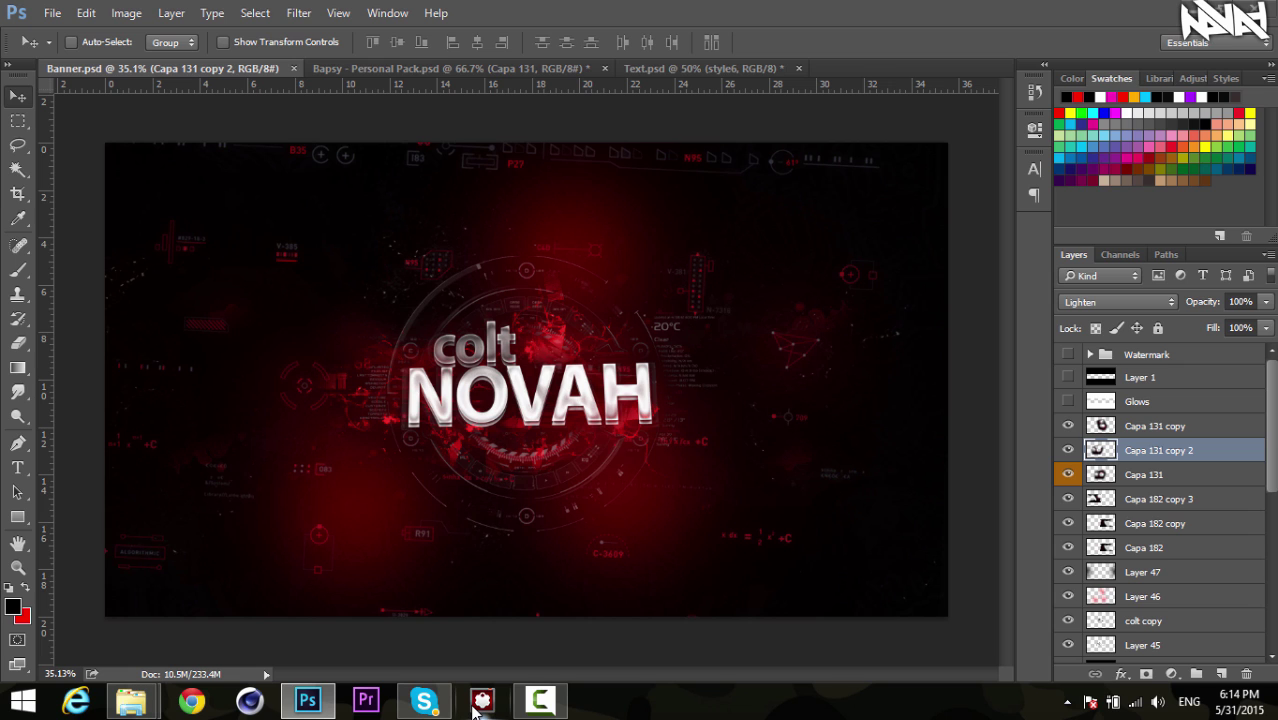
Switch to Magic Bullet PhotoLooks and maximise its window
left_click(476, 707)
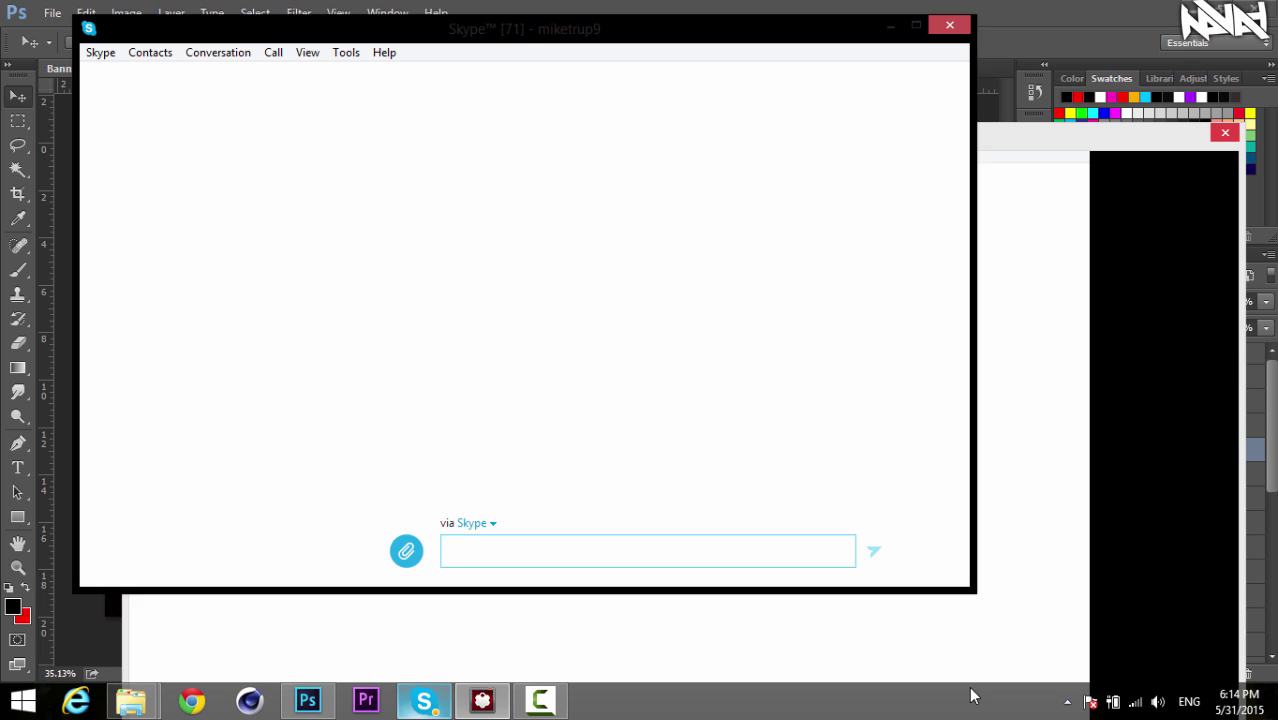
left_click(891, 24)
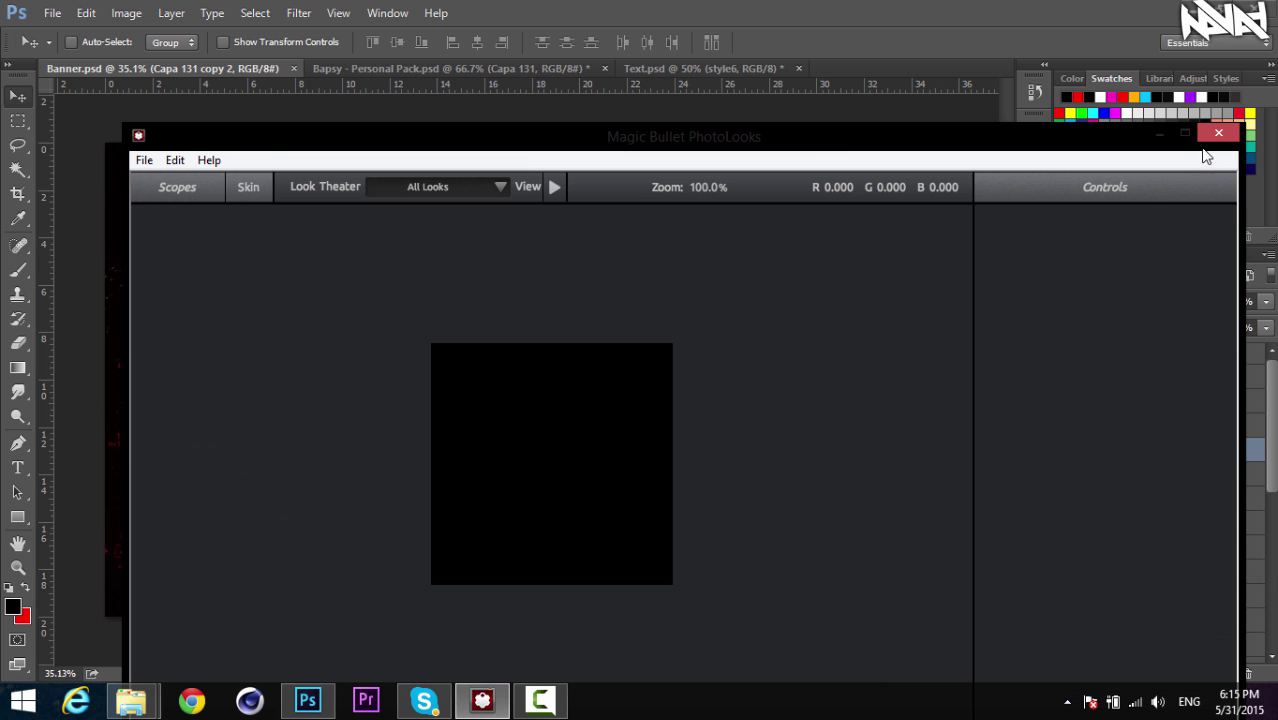
left_click(1184, 133)
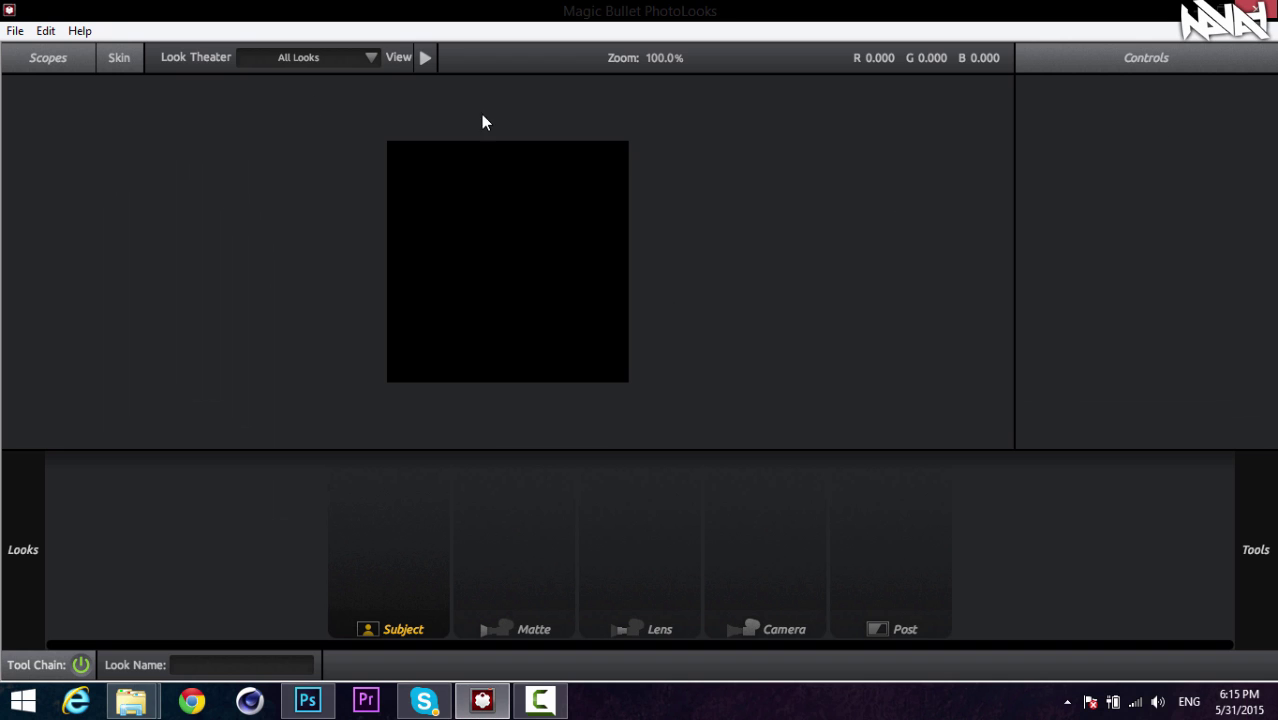
Open the image Banner.tif from the tut folder inside GFX for people
left_click(15, 31)
left_click(76, 80)
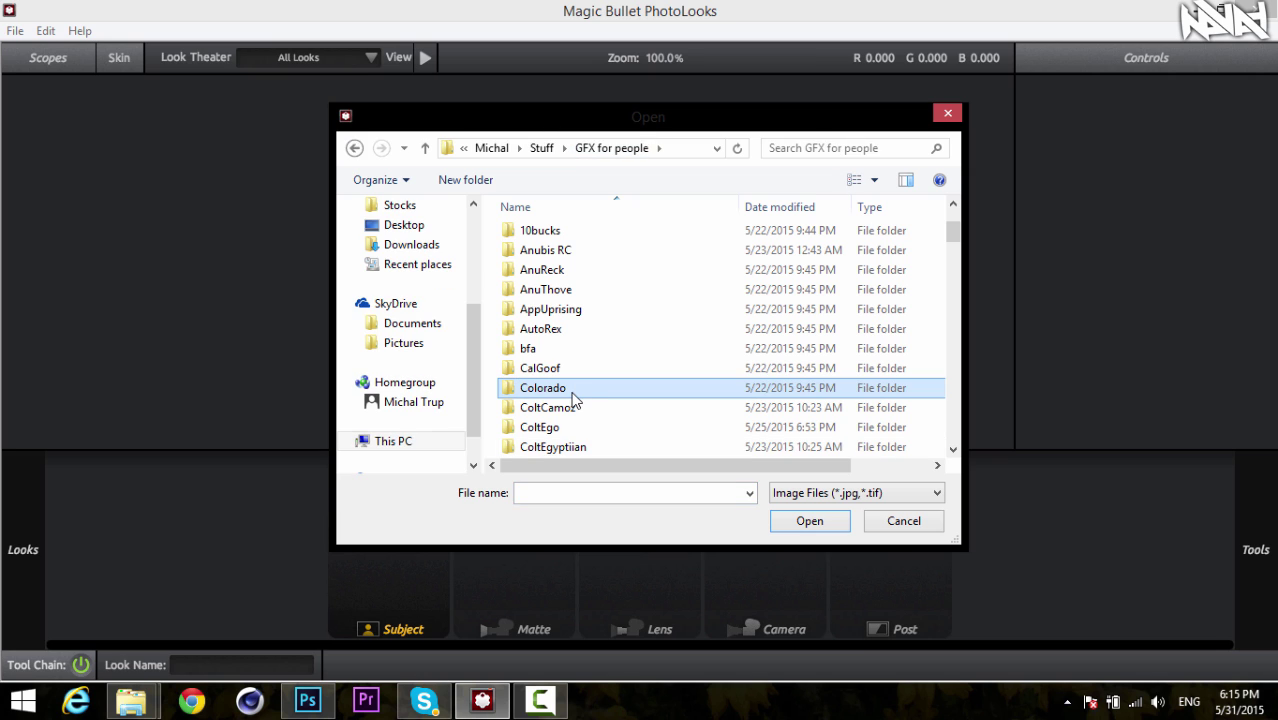
type("tut")
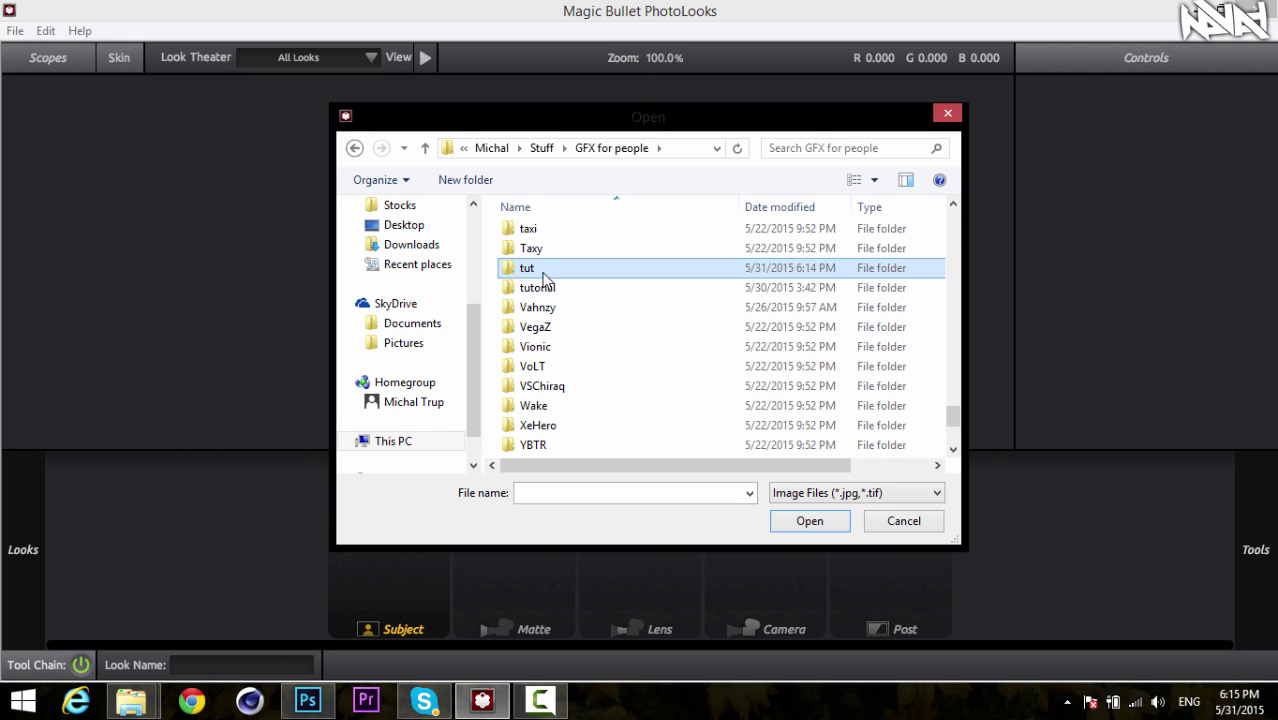
double_click(545, 275)
left_click(550, 266)
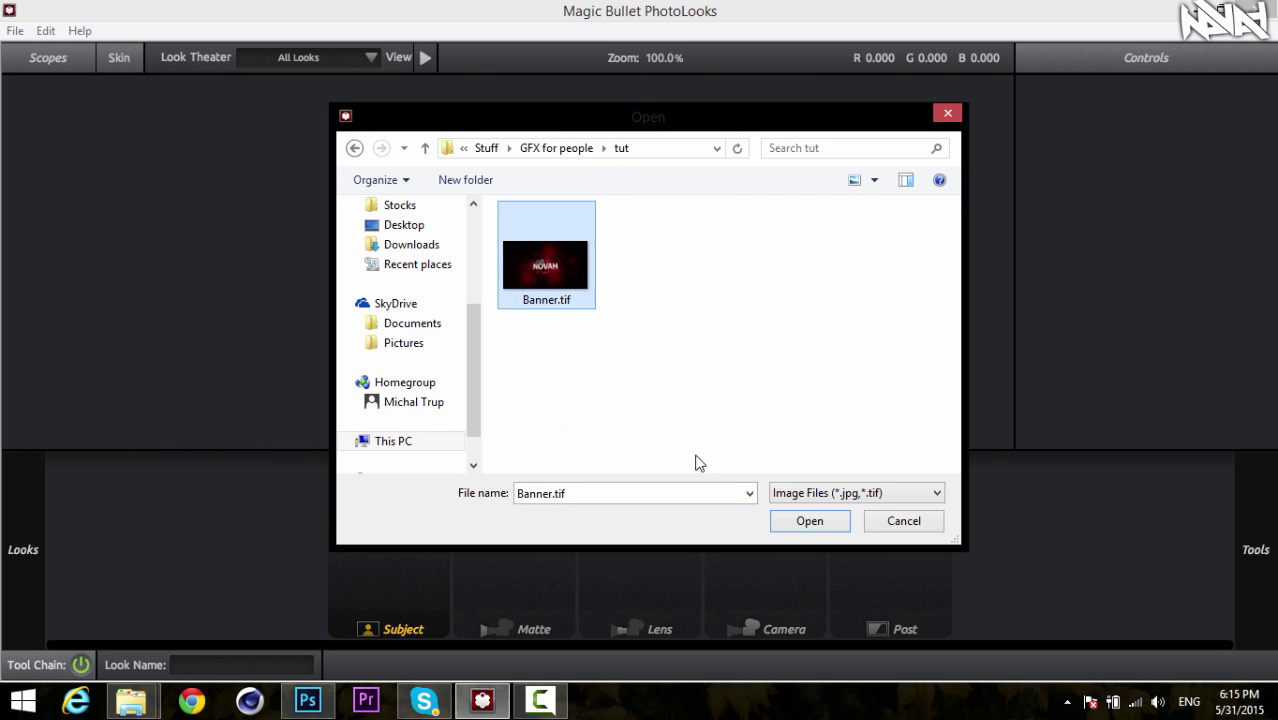
left_click(819, 528)
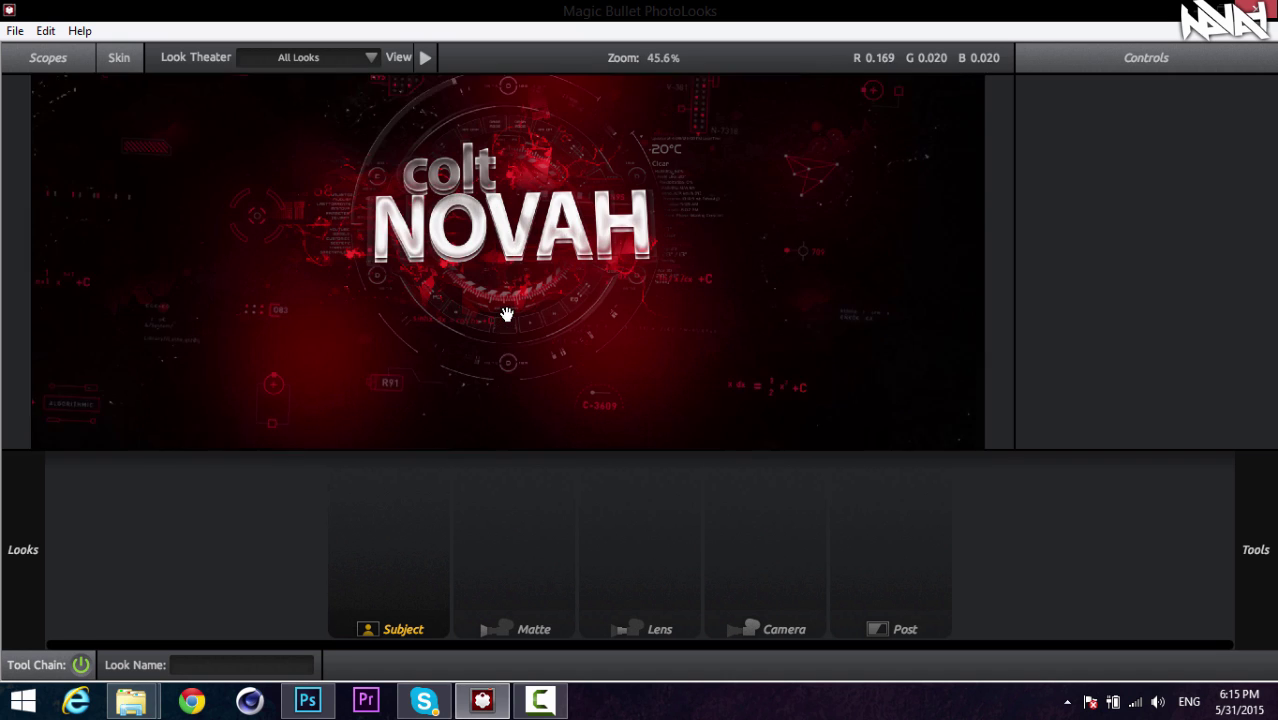
Apply the custom look Sexy Blueish to the banner and check its effect on the lettering
mouse_move(6, 451)
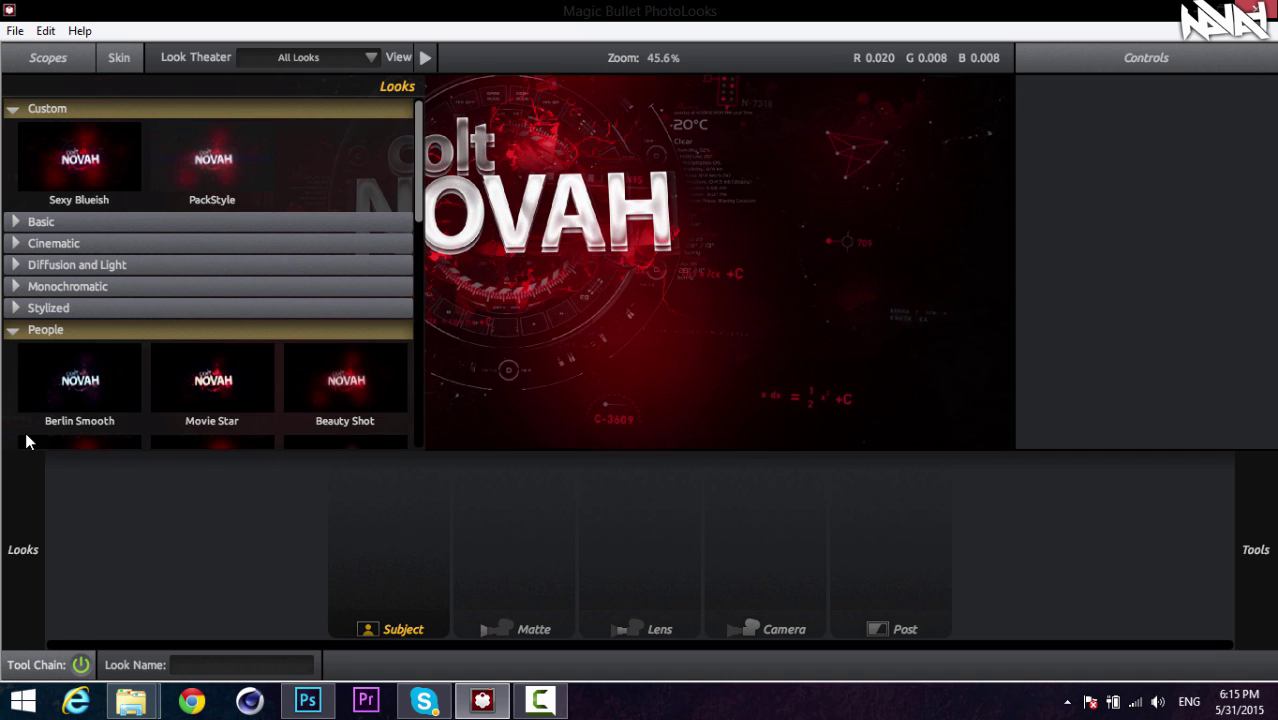
left_click(94, 179)
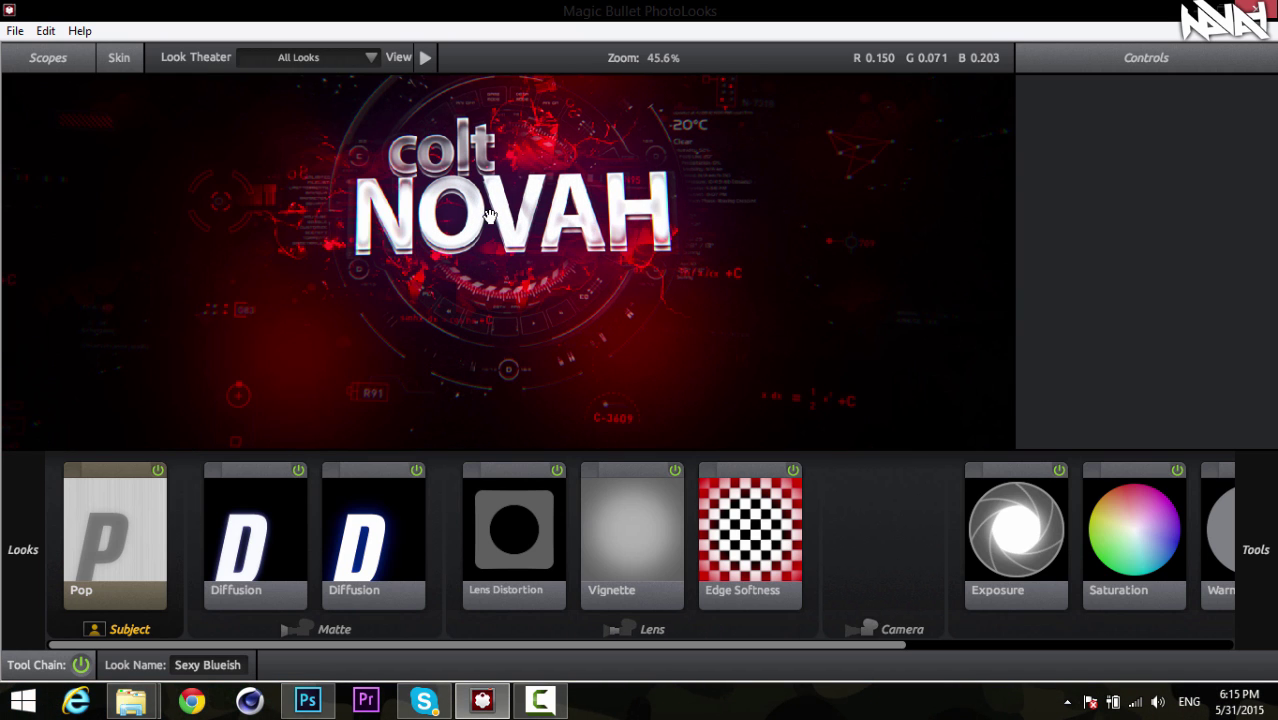
scroll(479, 188, "down", 3)
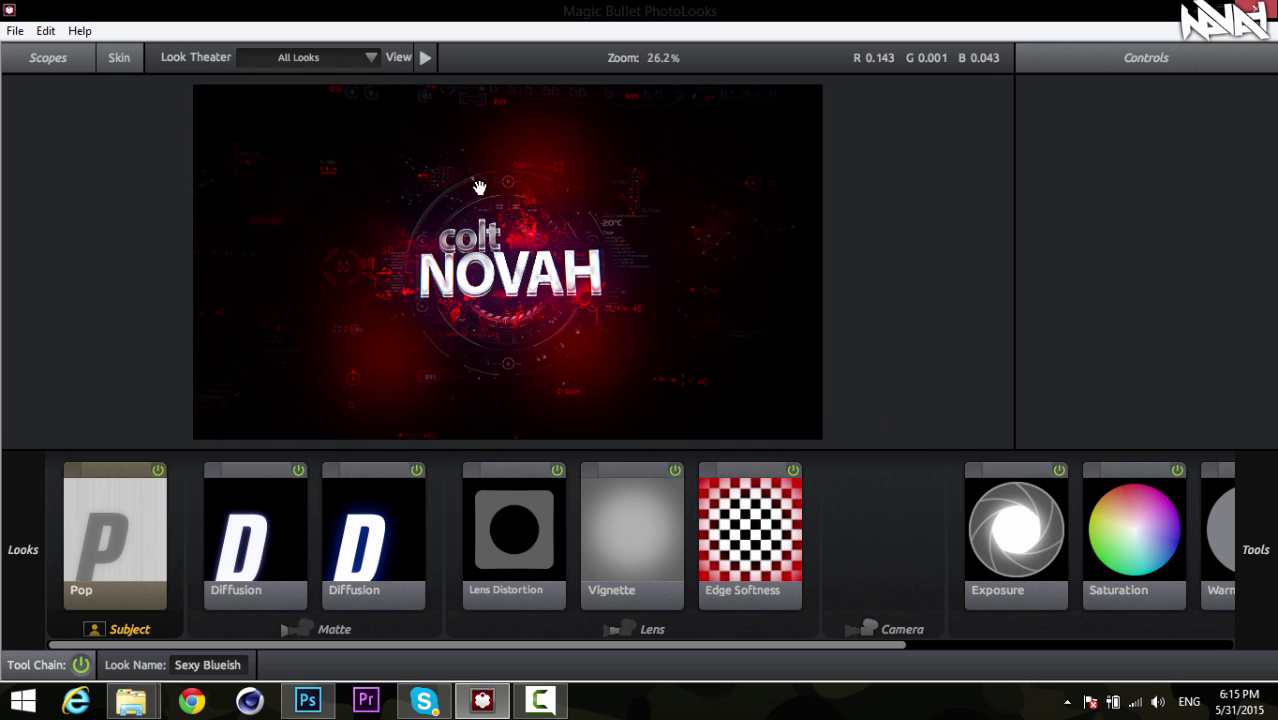
scroll(512, 292, "up", 5)
scroll(512, 292, "up", 3)
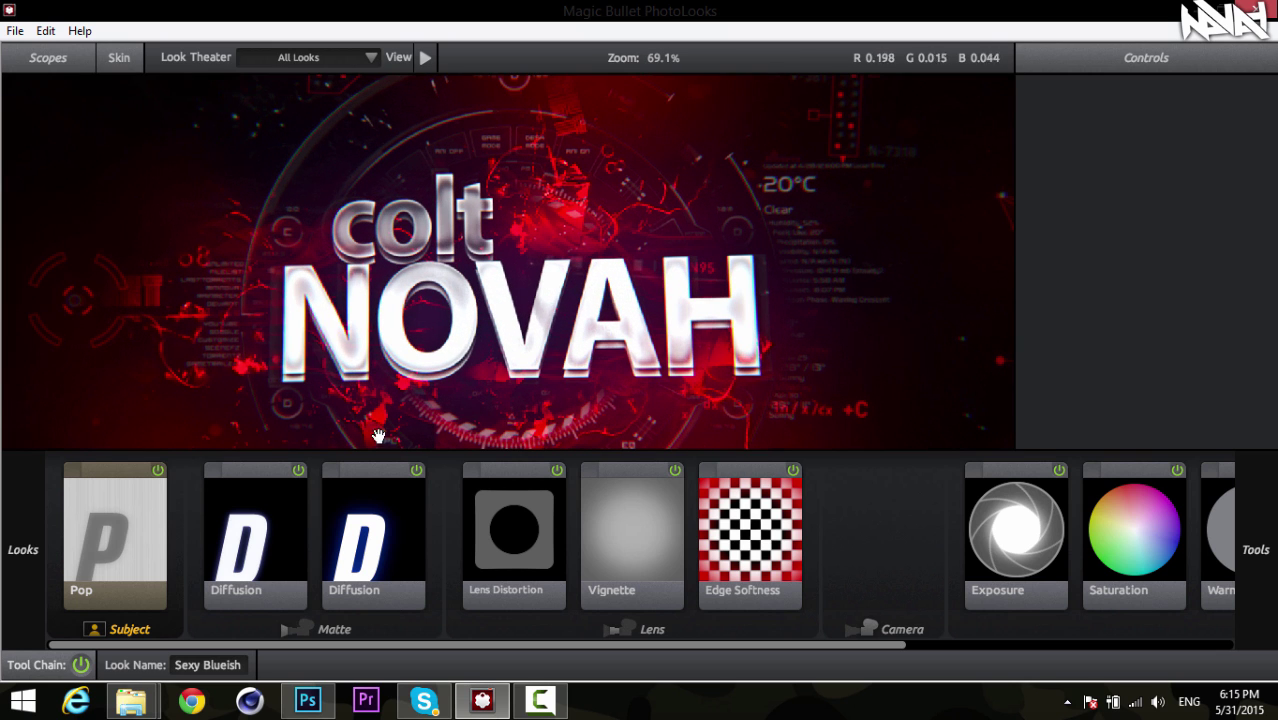
scroll(393, 333, "up", 1)
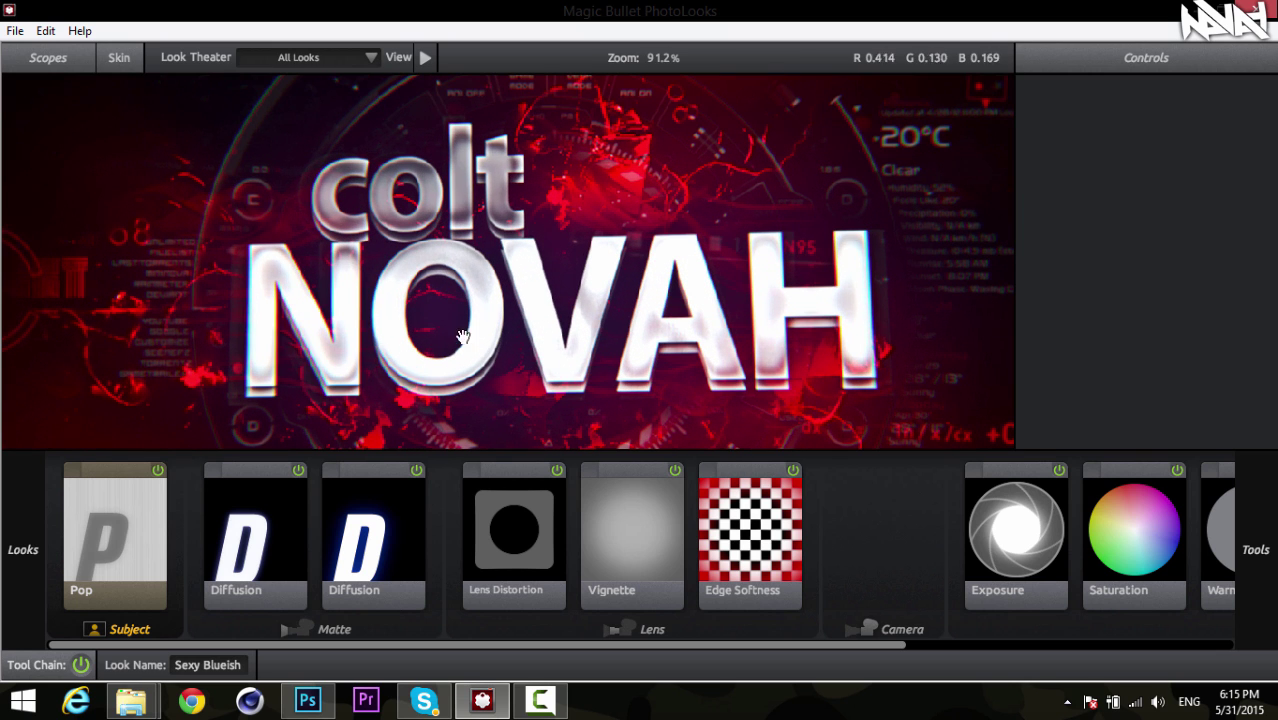
Recolour the blue glow of the second Diffusion effect to red, about R 0.999, G 0.166, B 0.178
left_click(362, 522)
left_click(362, 522)
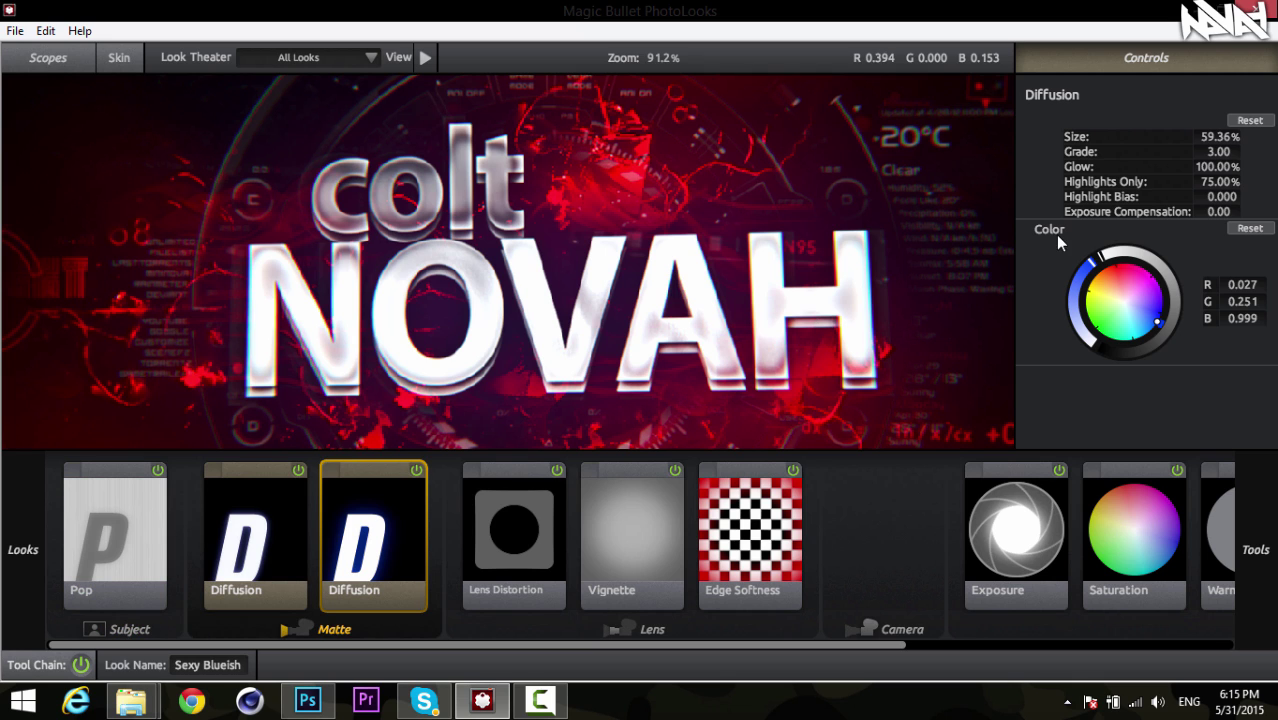
left_click_drag(1132, 310, 1116, 262)
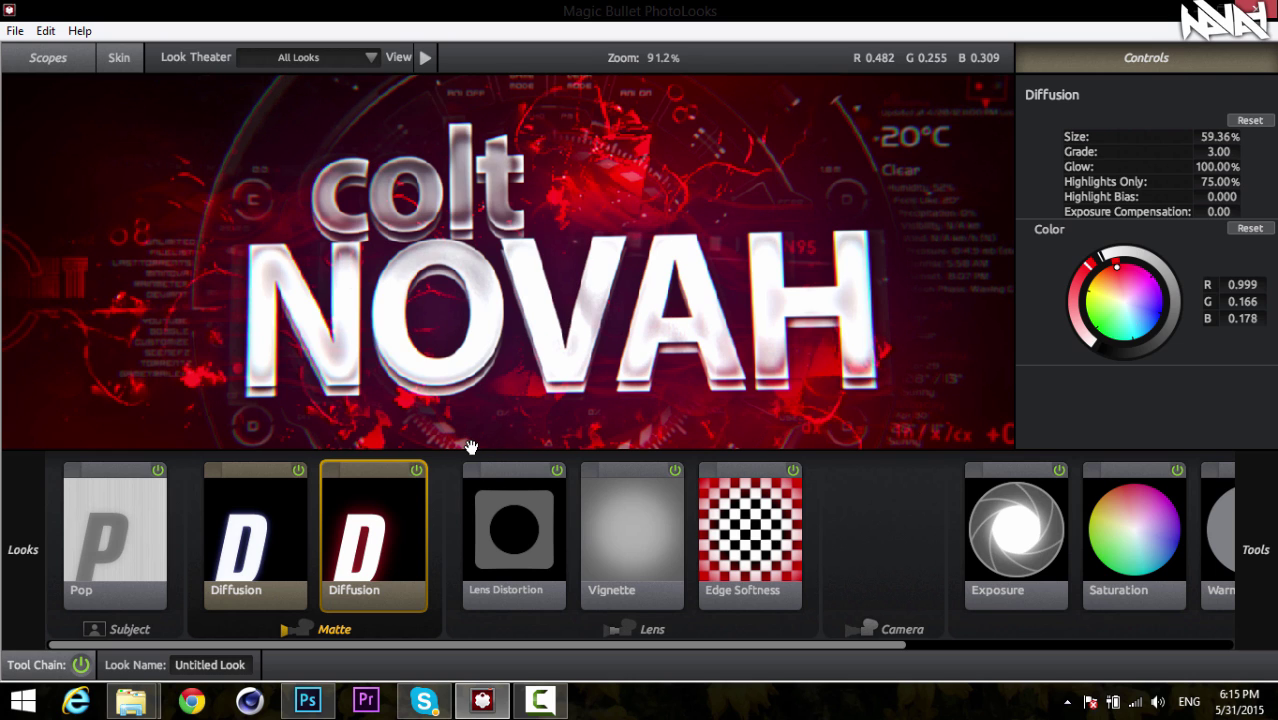
scroll(453, 400, "down", 4)
scroll(484, 262, "up", 1)
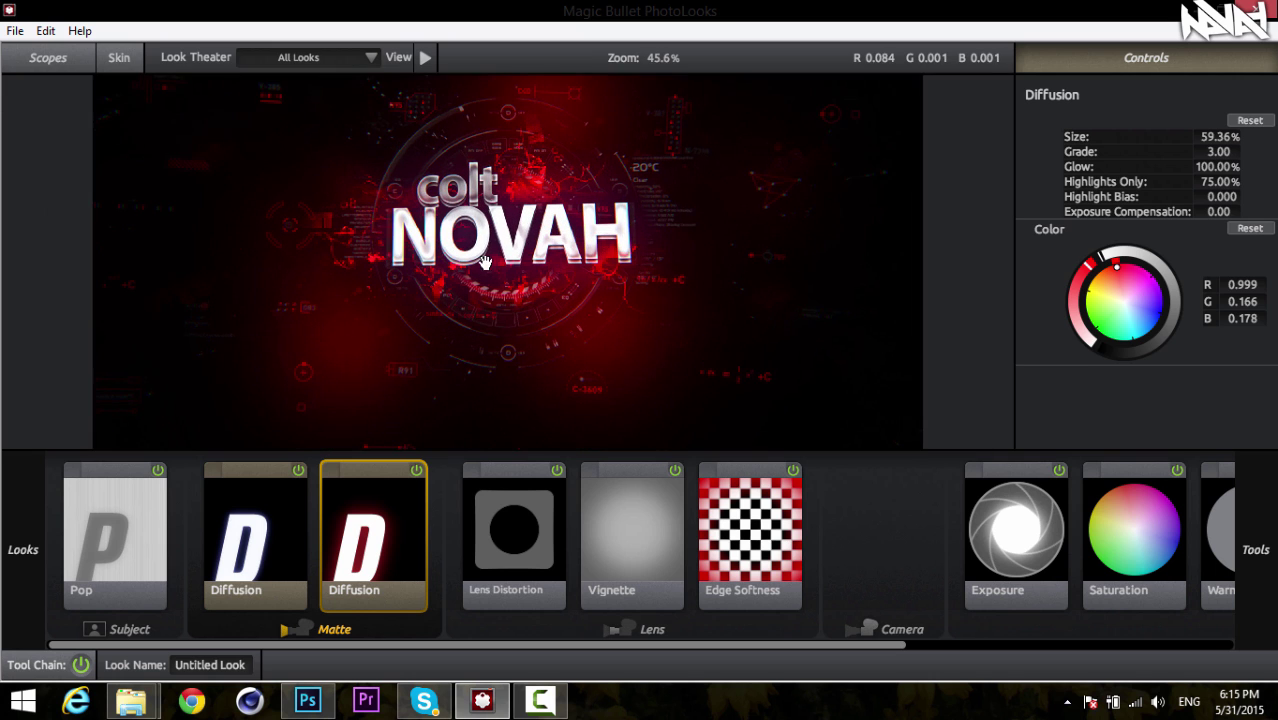
scroll(484, 262, "up", 2)
Recolour the first Diffusion effect to red, about R 0.999, G 0.242, B 0.164, and check the whole banner
left_click(208, 544)
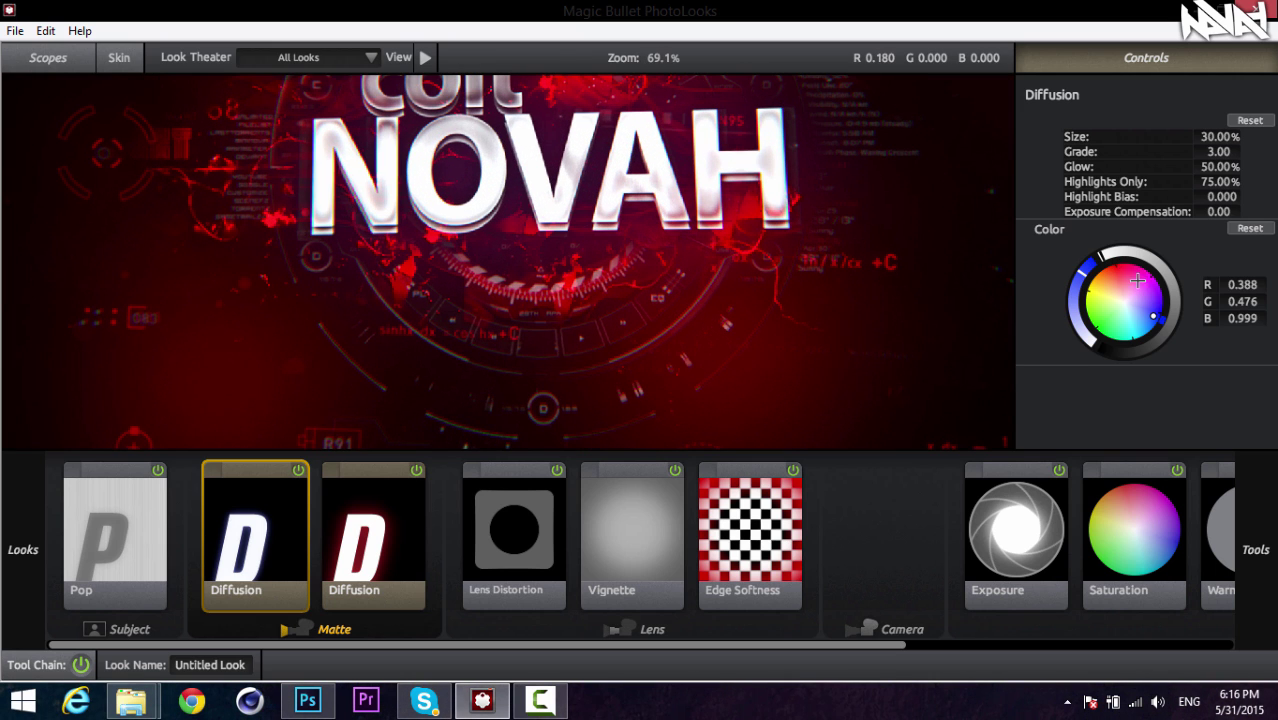
left_click_drag(1153, 316, 1113, 268)
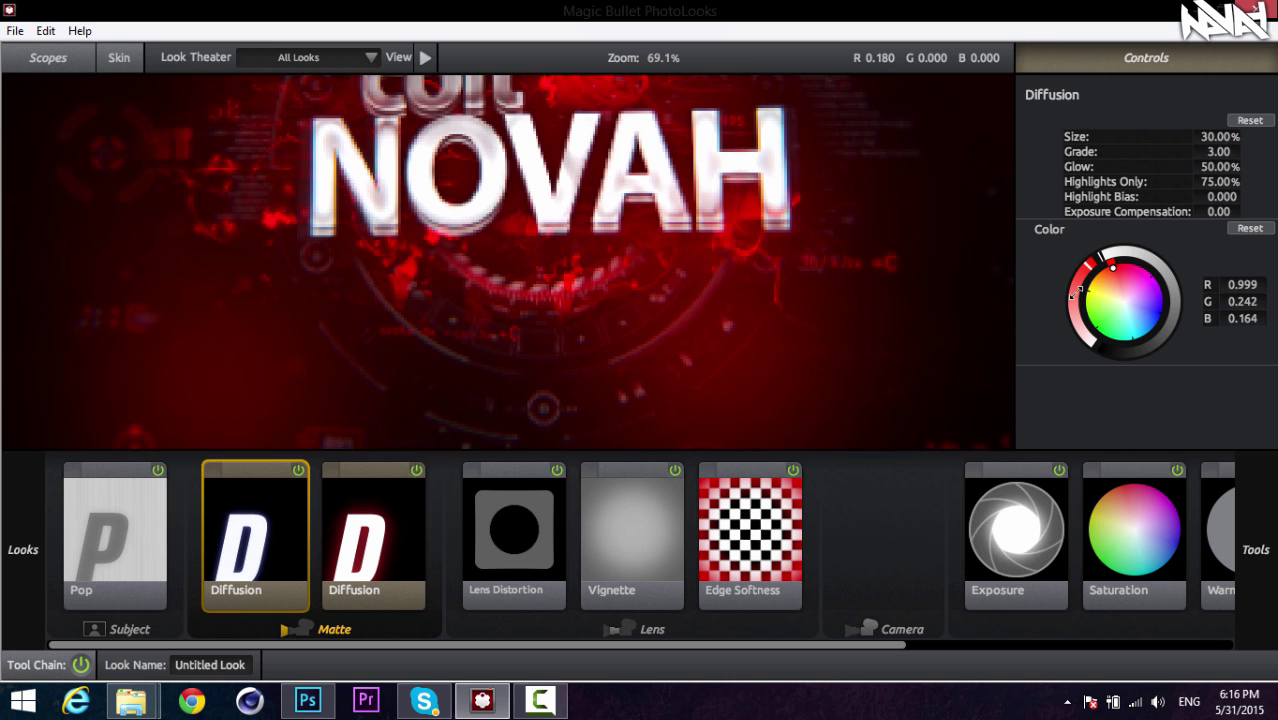
scroll(401, 140, "down", 4)
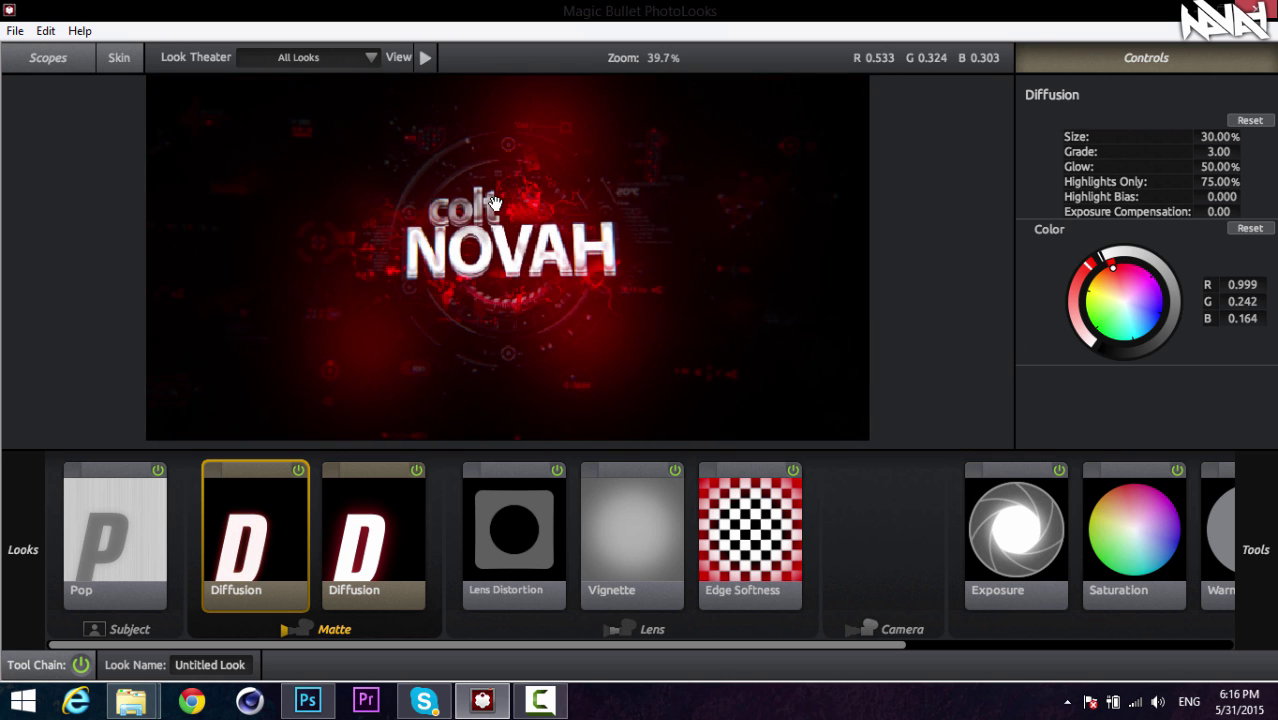
scroll(509, 224, "up", 3)
scroll(509, 224, "up", 1)
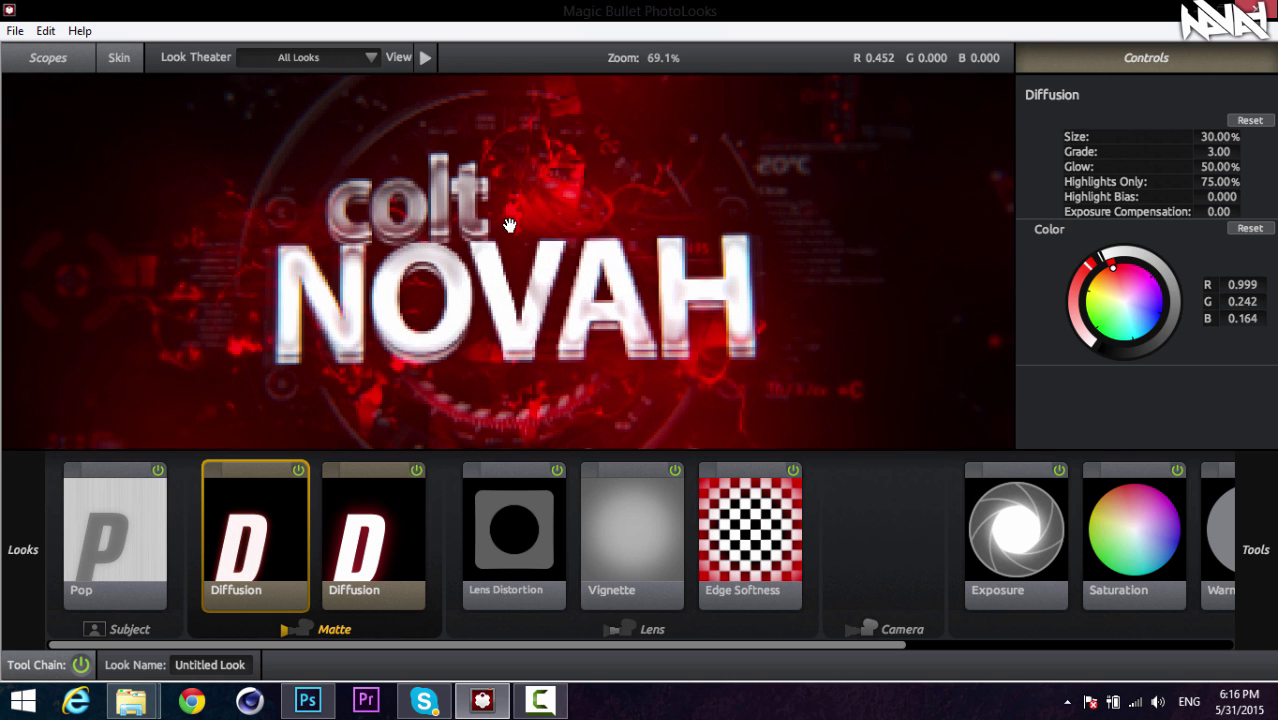
scroll(509, 224, "down", 2)
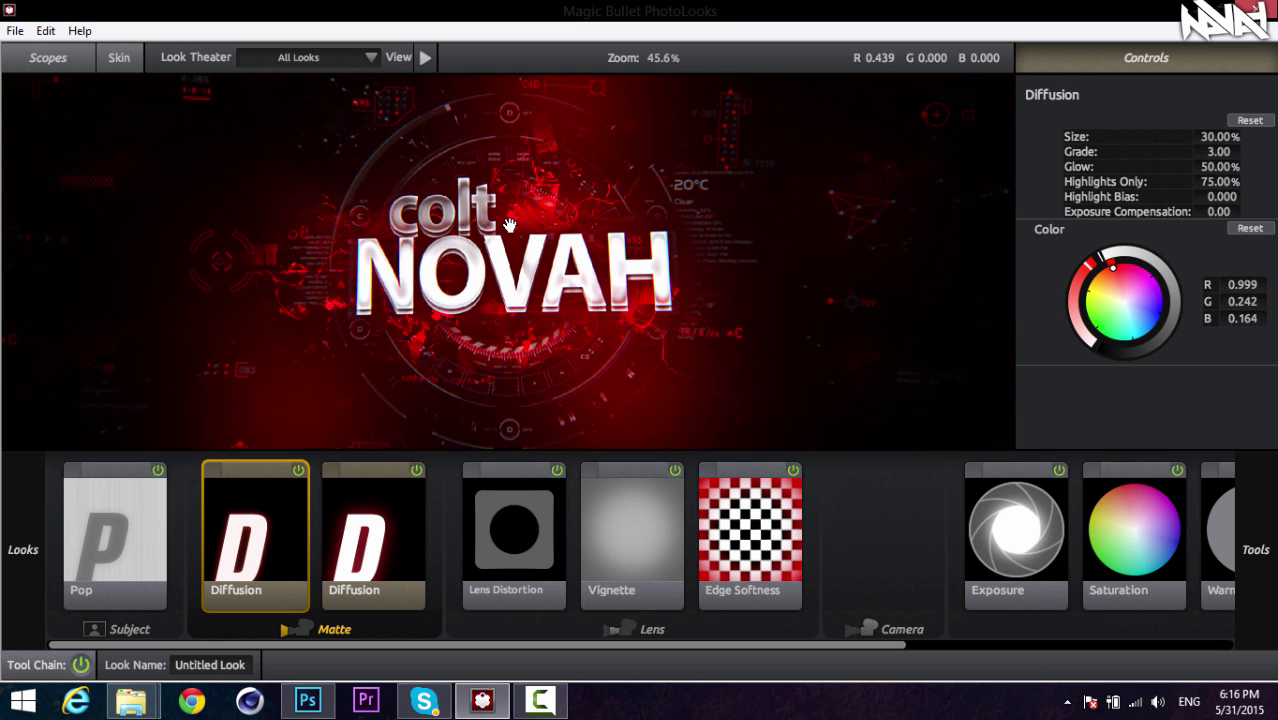
scroll(509, 224, "down", 1)
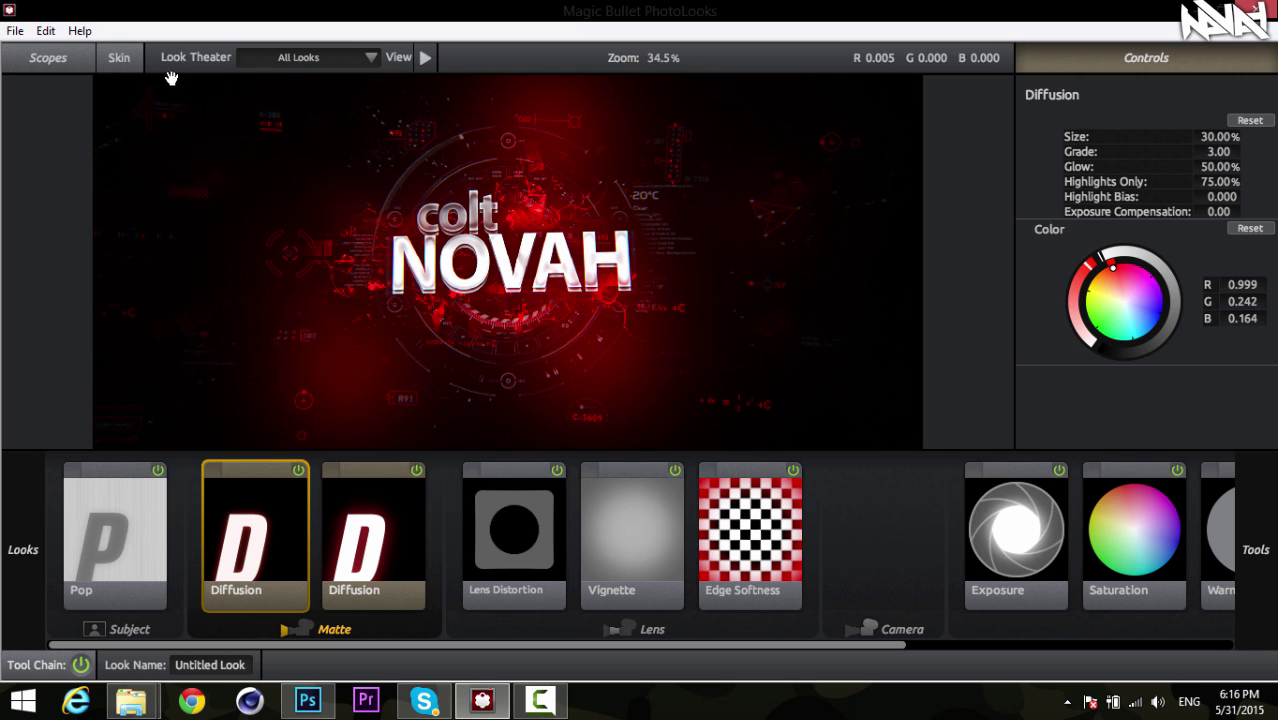
Save the colour-graded banner as an image file
left_click(15, 31)
left_click(768, 458)
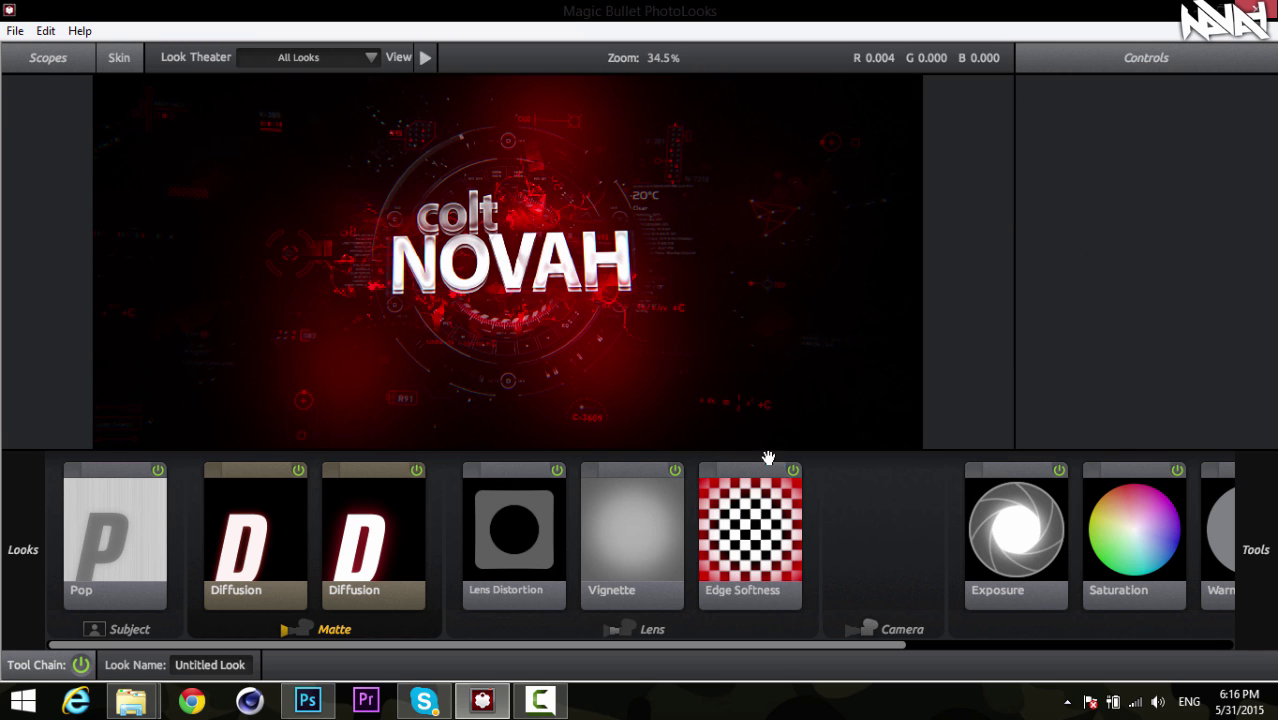
left_click(810, 520)
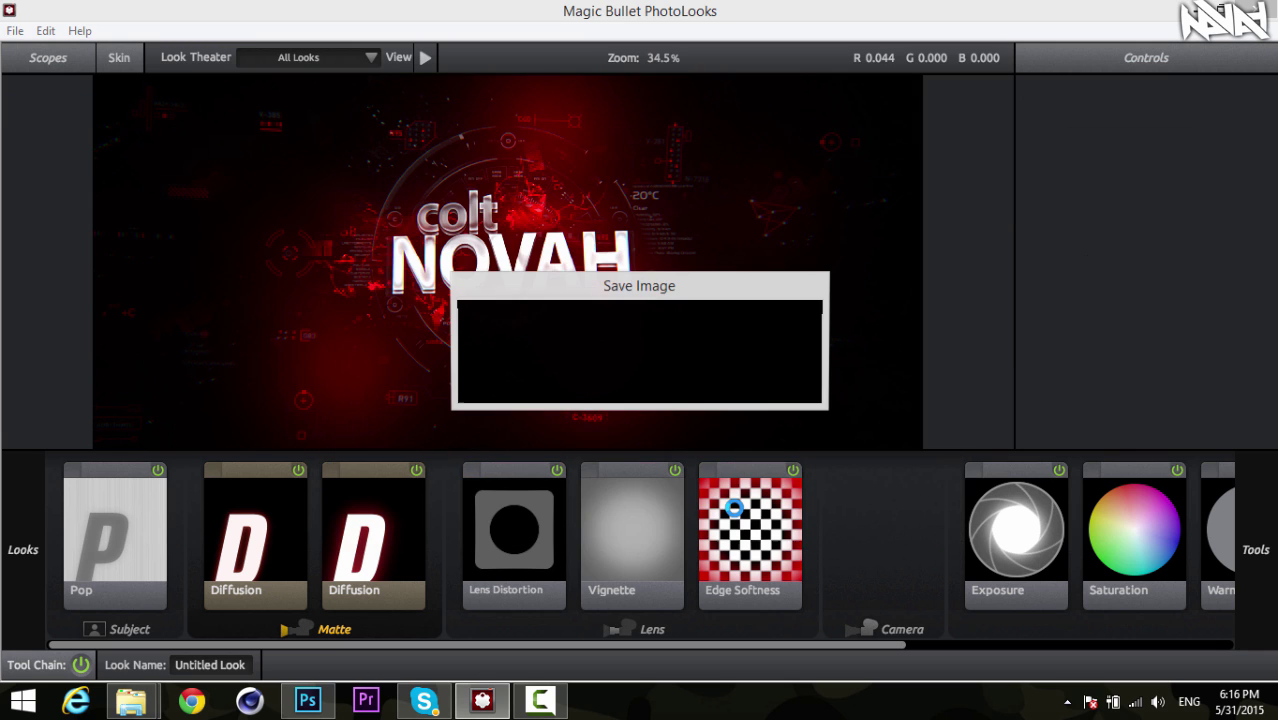
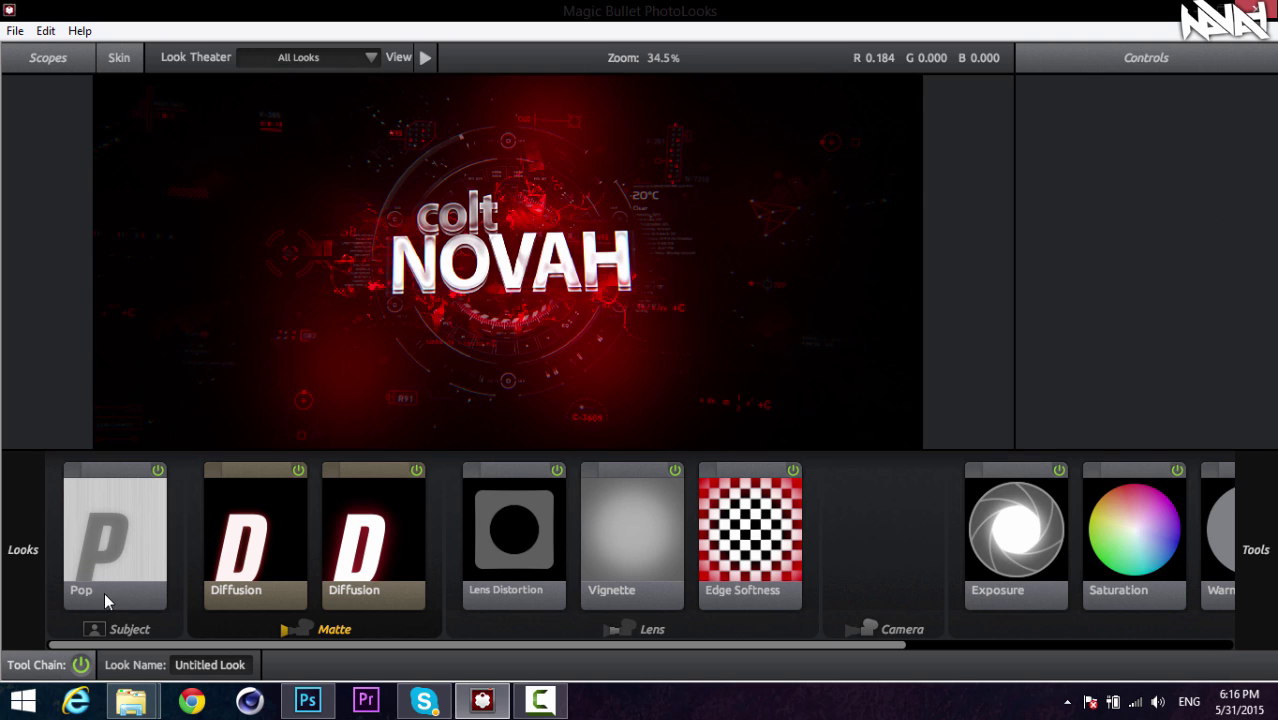
Review the settings of the Pop, Diffusion, Lens Distortion, Vignette and Edge Softness effects in the tool chain
left_click(130, 575)
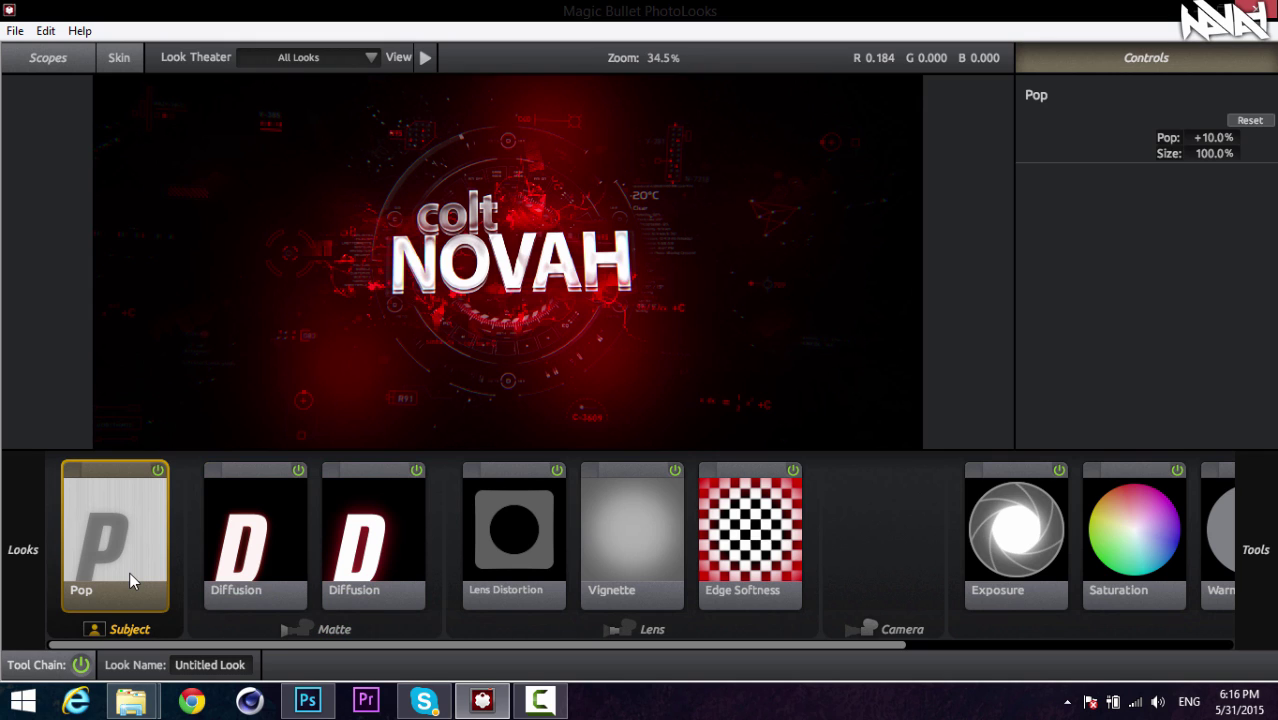
left_click(250, 575)
left_click(398, 548)
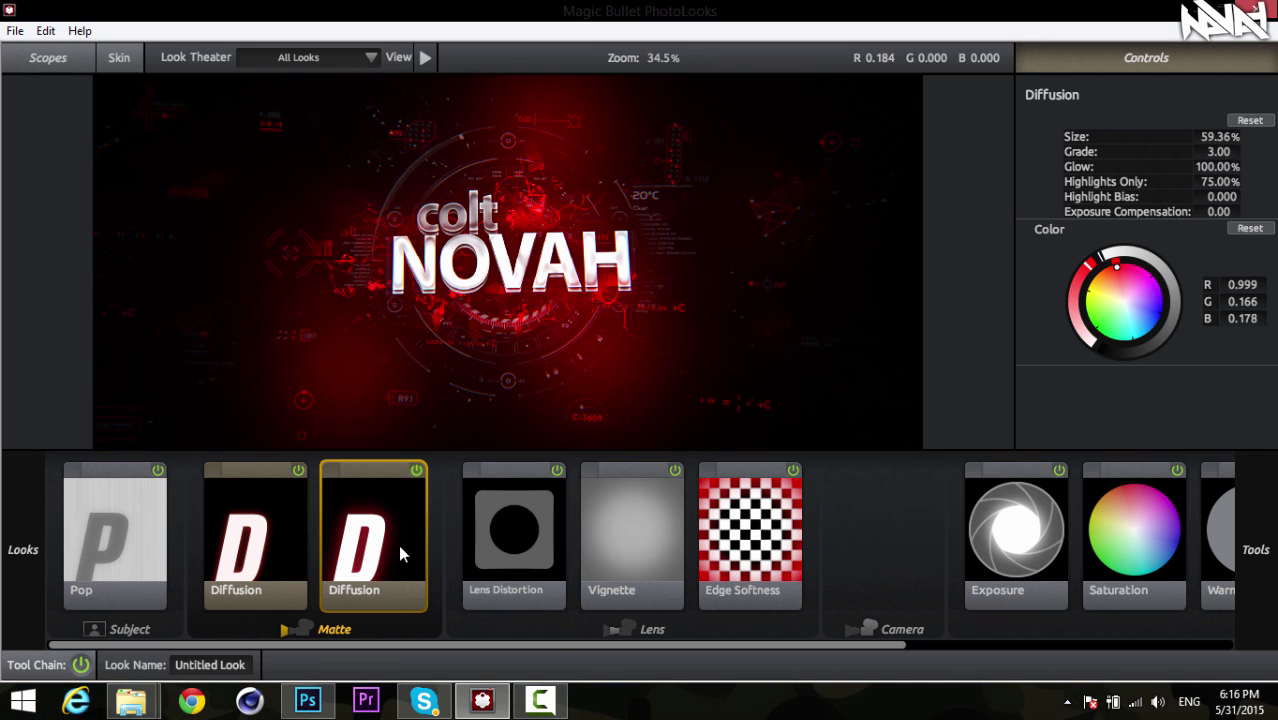
left_click(520, 560)
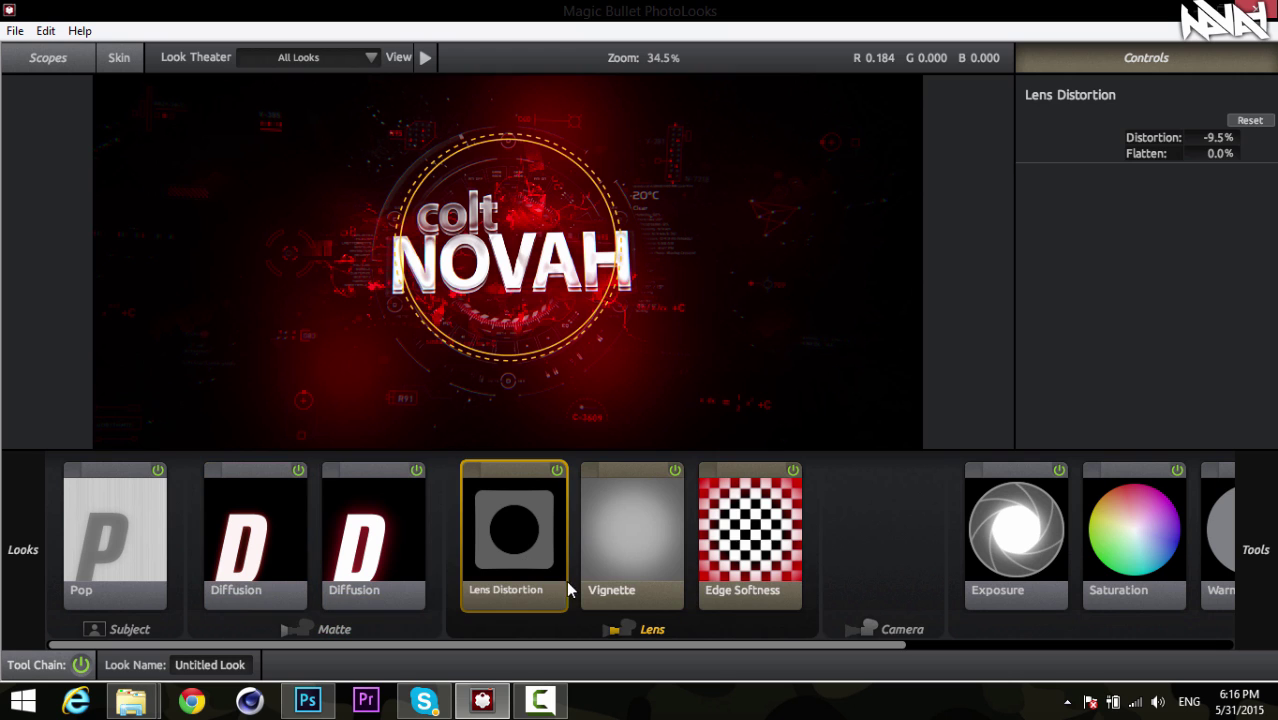
left_click(617, 560)
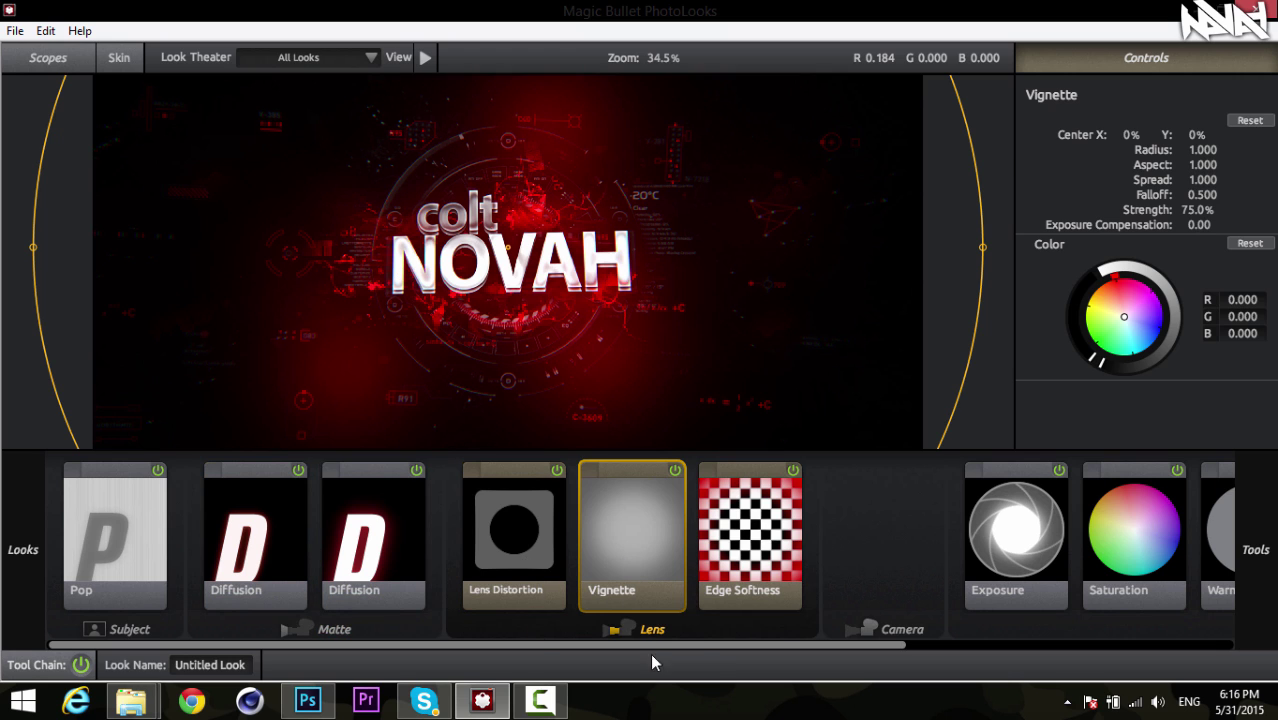
left_click(740, 569)
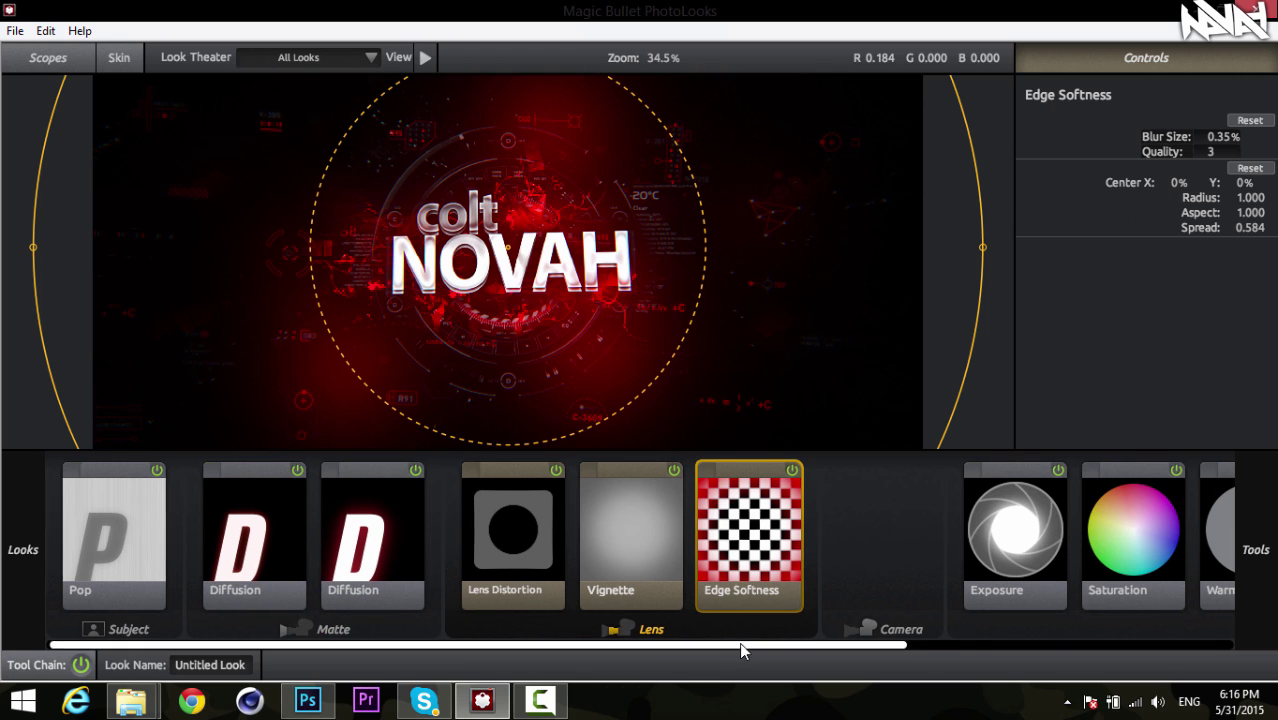
Review the settings of the Post effects: Exposure, Saturation, Warm/Cool, Chromatic Aberration, Pop and Curves
scroll(739, 642, "down", 3)
left_click(583, 563)
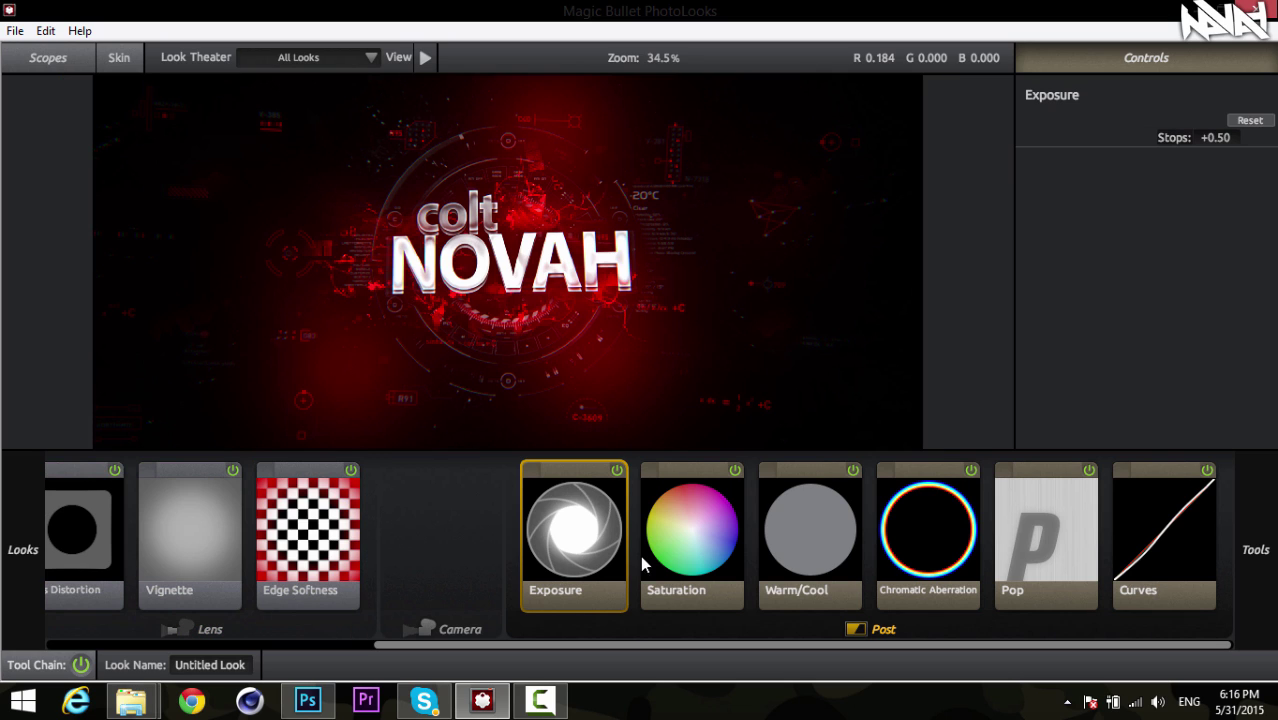
left_click(685, 565)
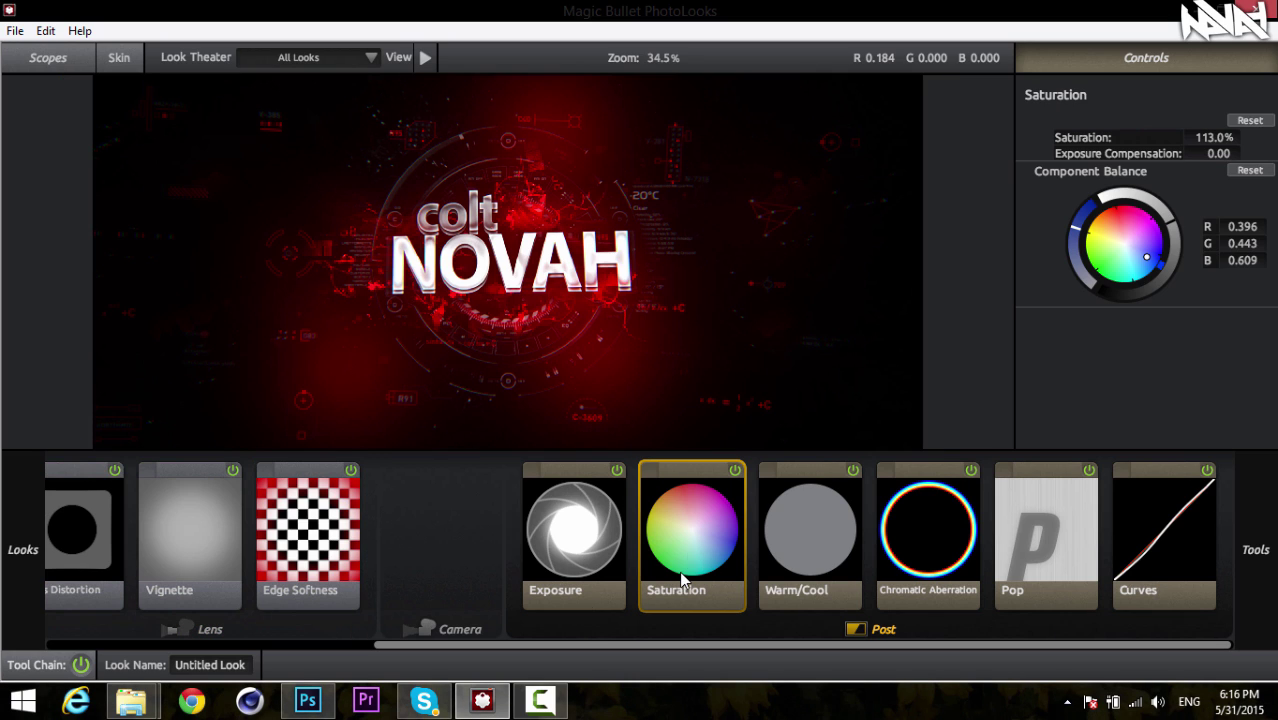
left_click(812, 570)
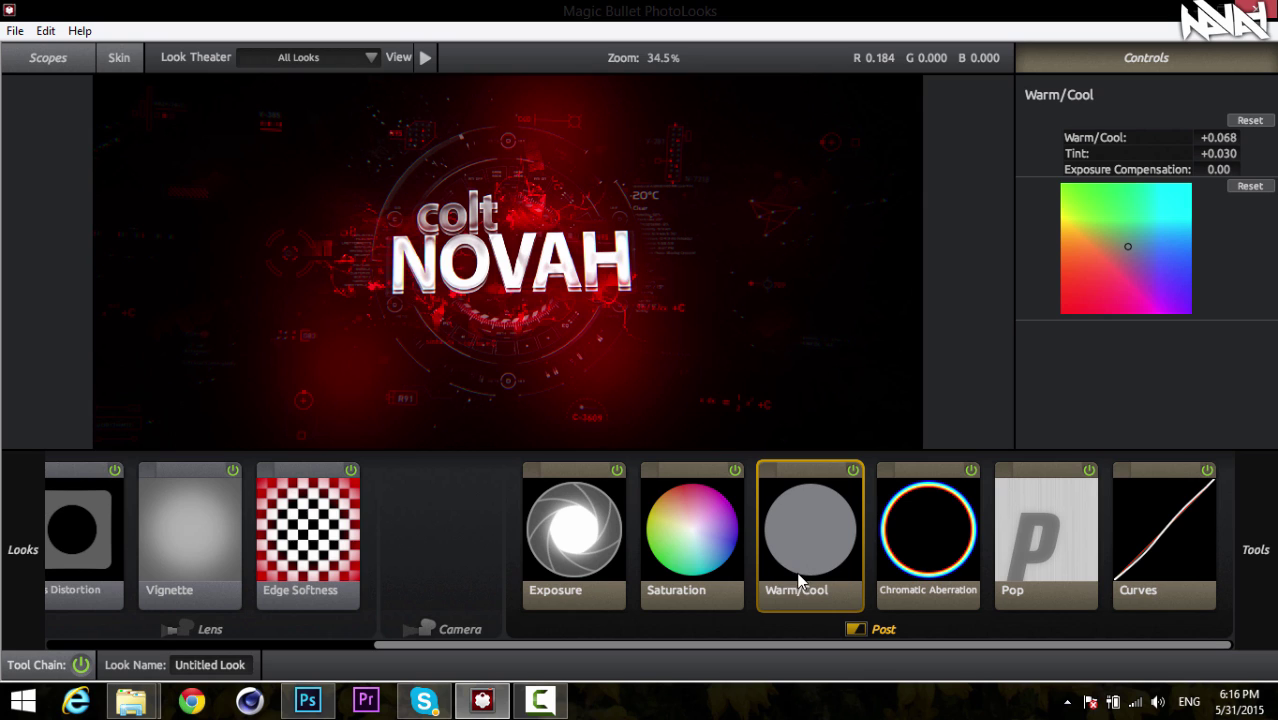
left_click(916, 588)
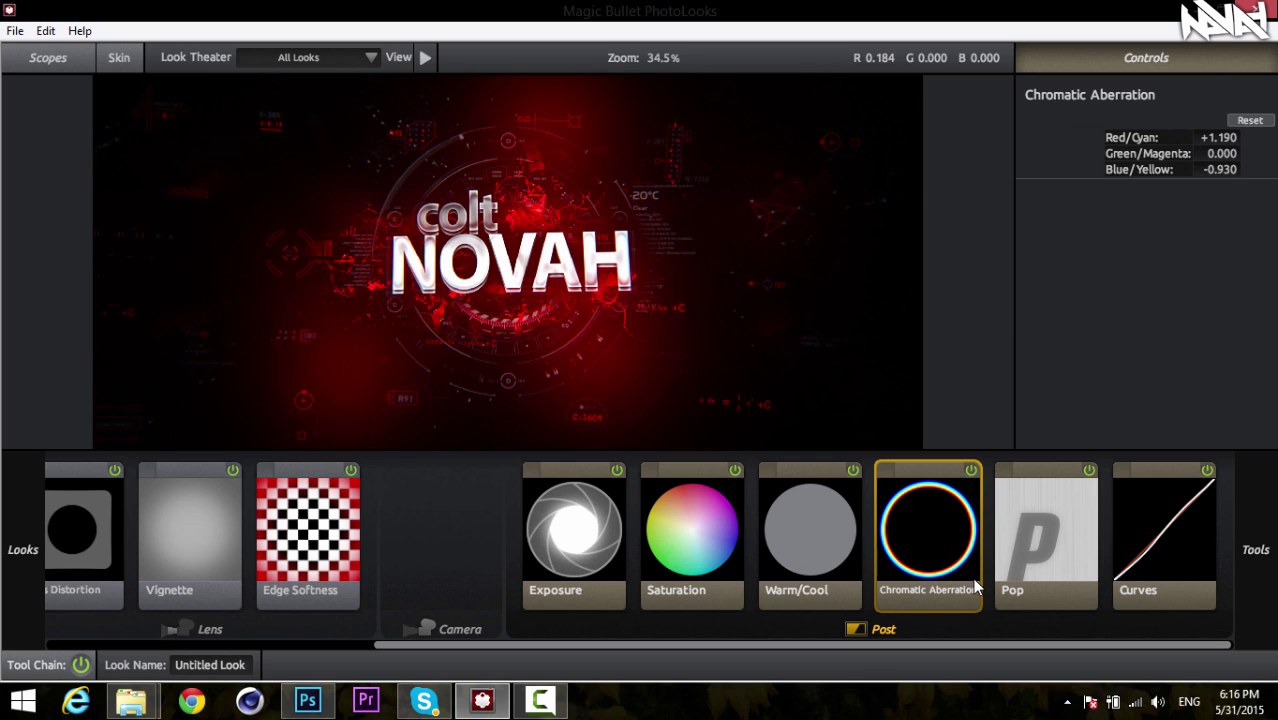
left_click(1037, 566)
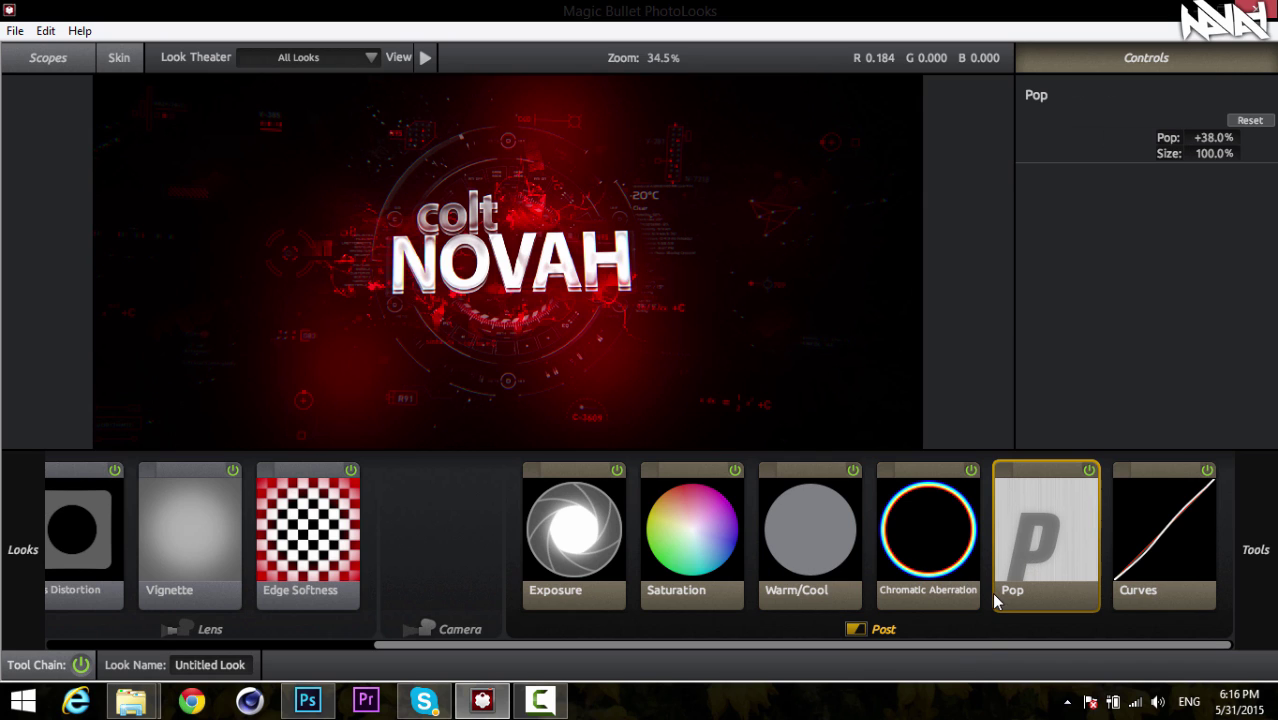
left_click(1142, 561)
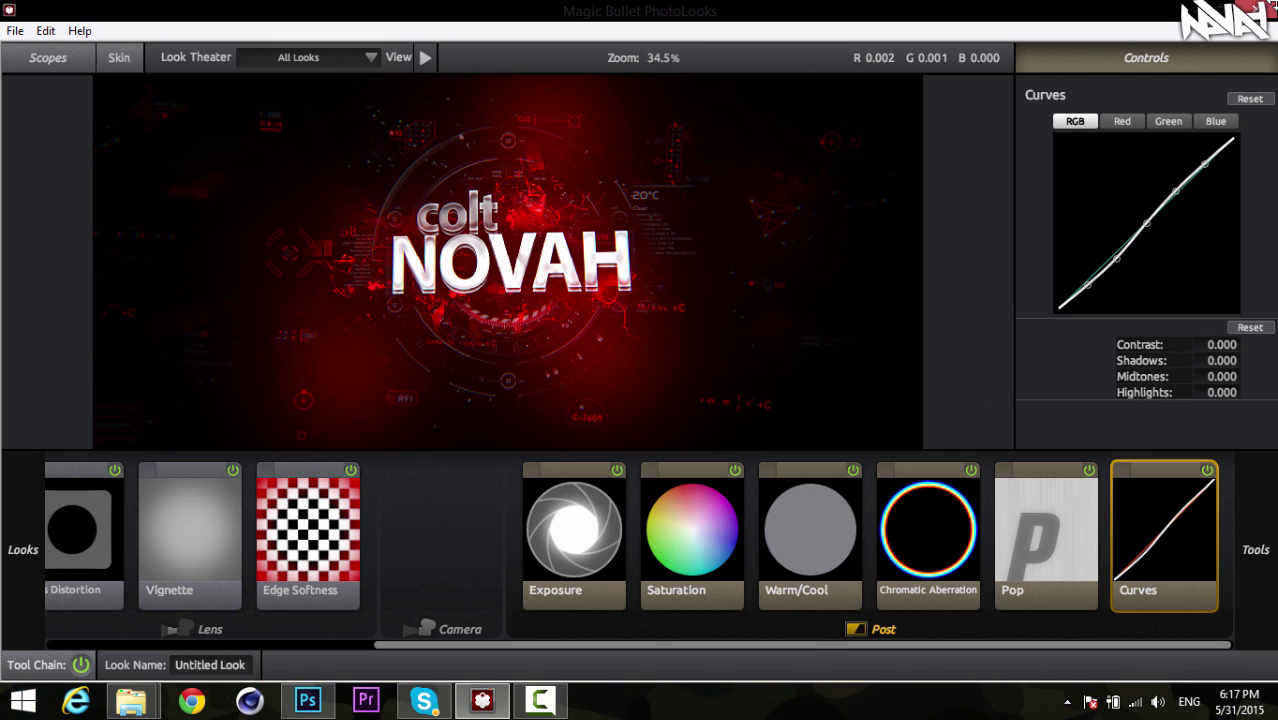
Exit PhotoLooks without saving the look, switch to Photoshop and select the Capa 131 copy layer in Banner.psd
left_click(1267, 9)
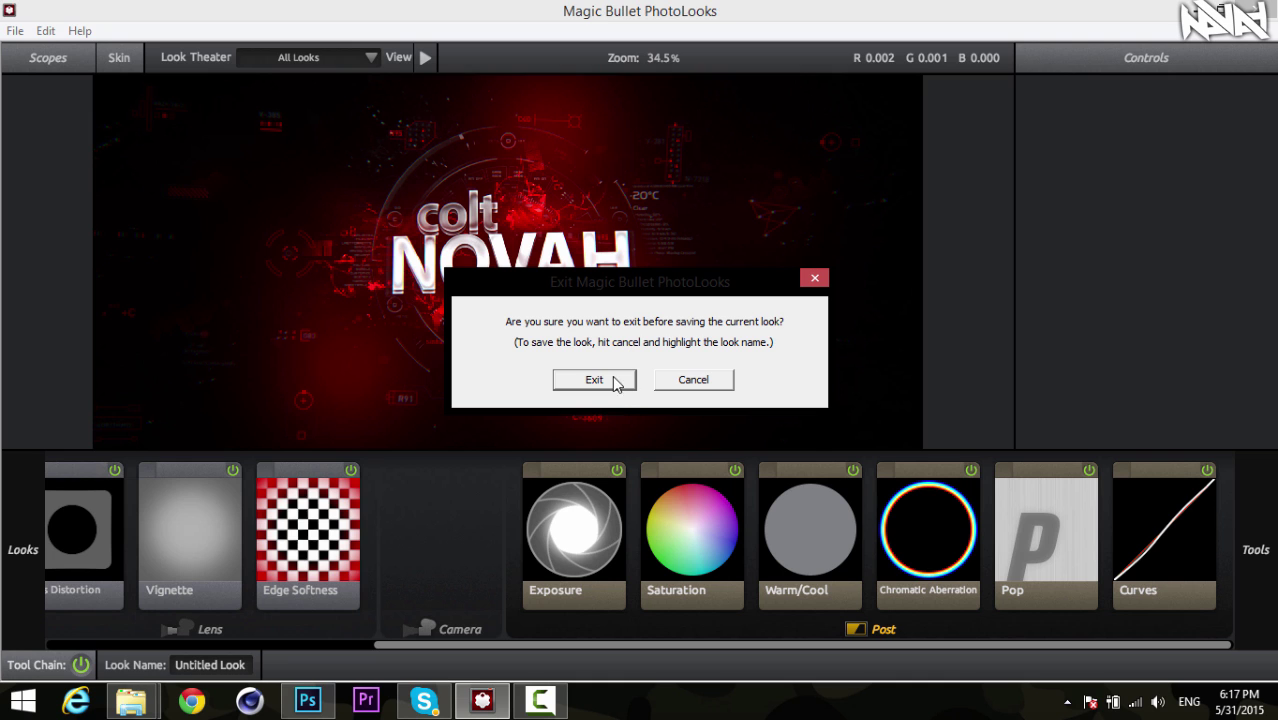
left_click(516, 378)
left_click(310, 695)
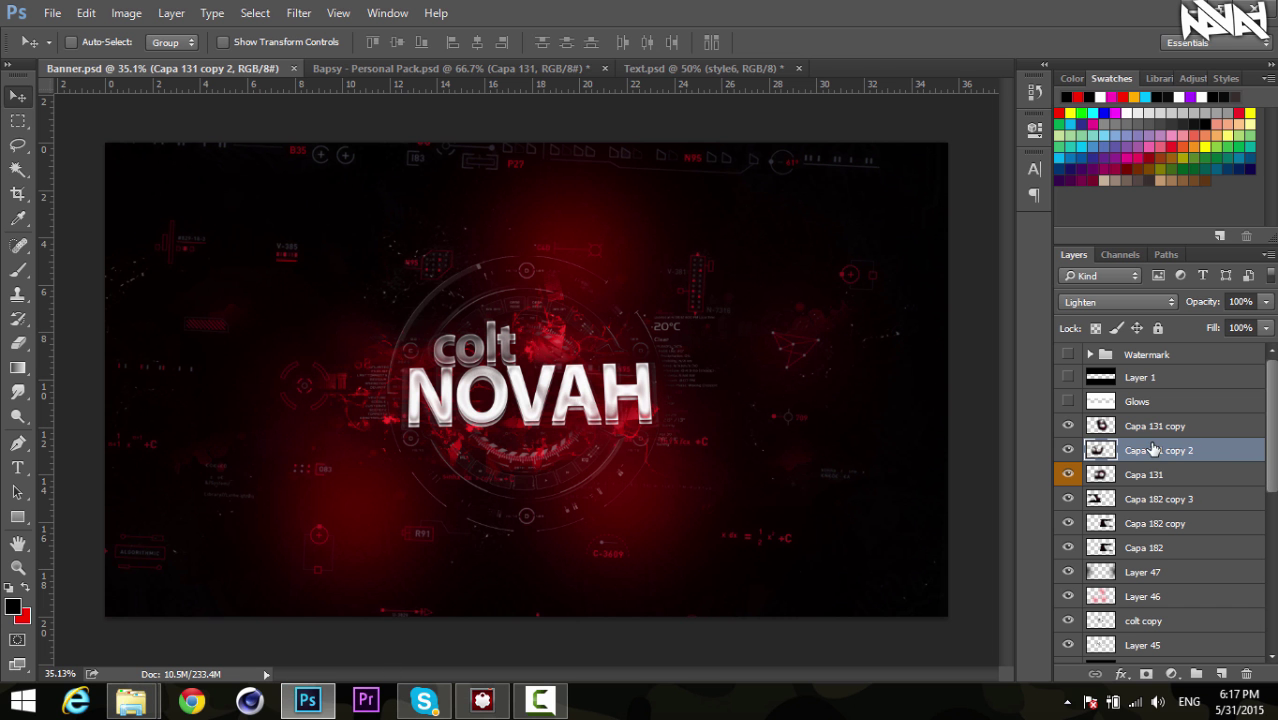
left_click(1152, 427)
Switch to File Explorer and open the tut folder inside GFX for people
left_click(131, 700)
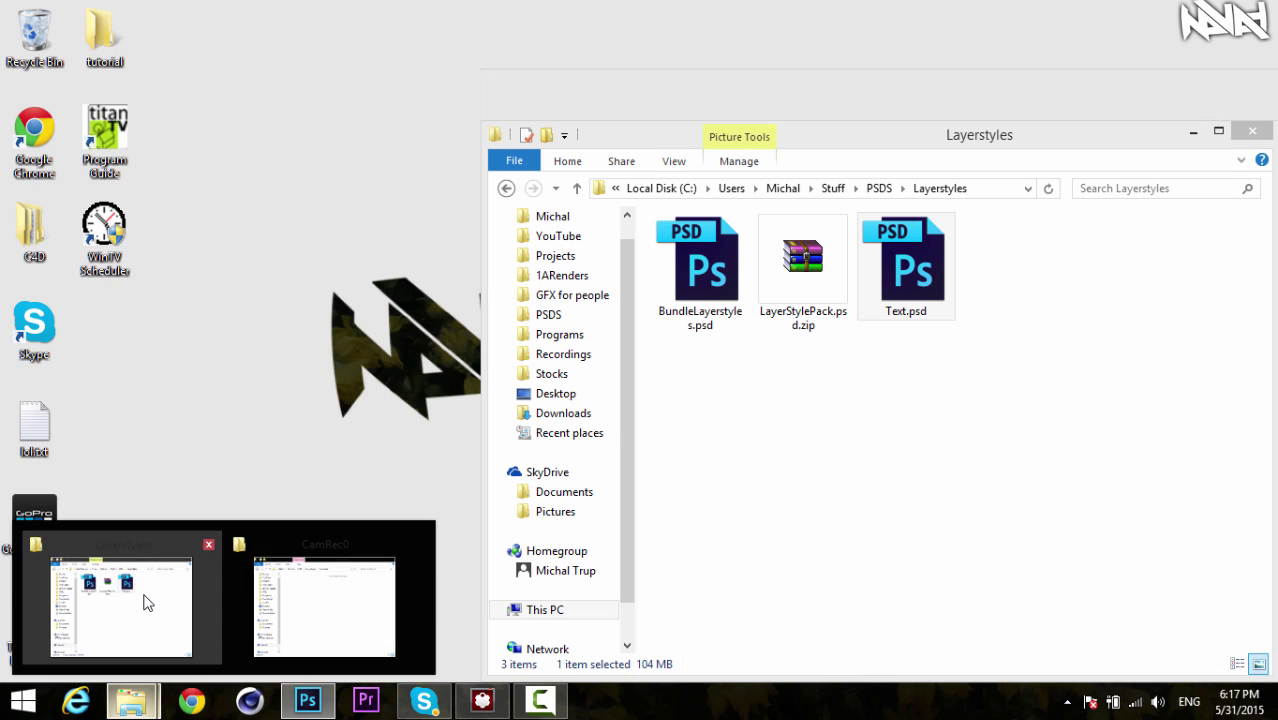
left_click(143, 600)
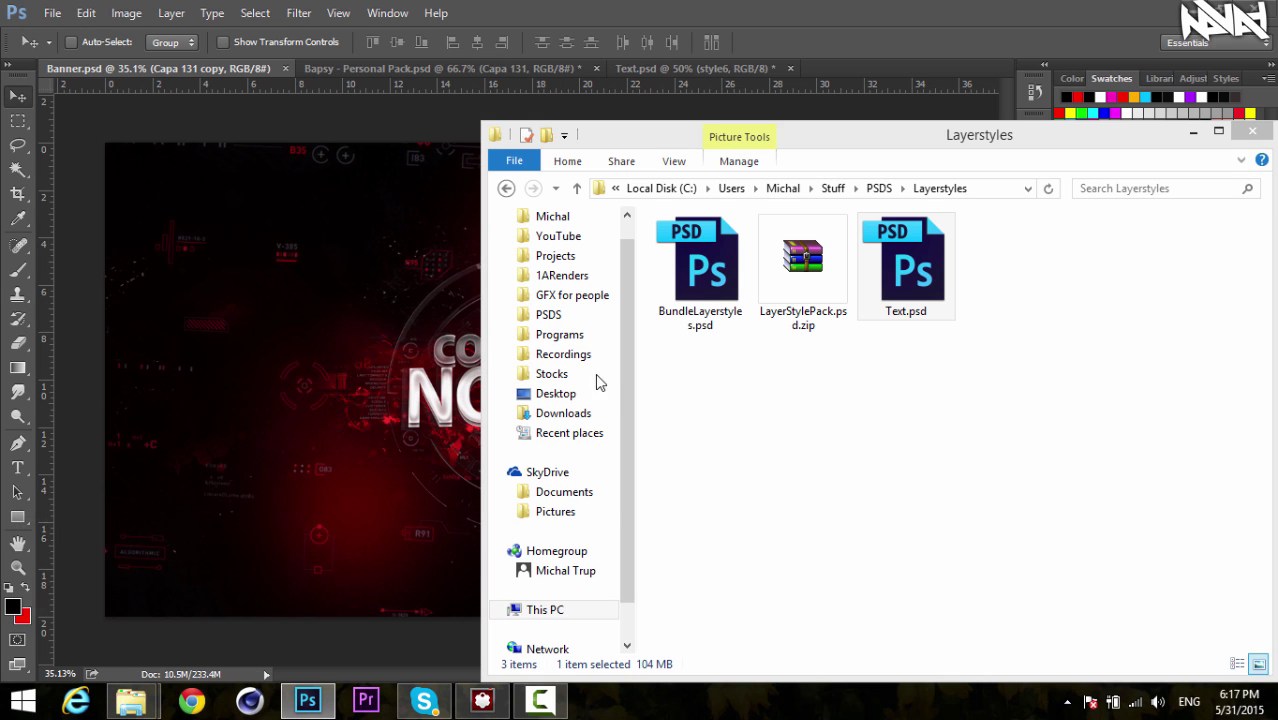
left_click(603, 297)
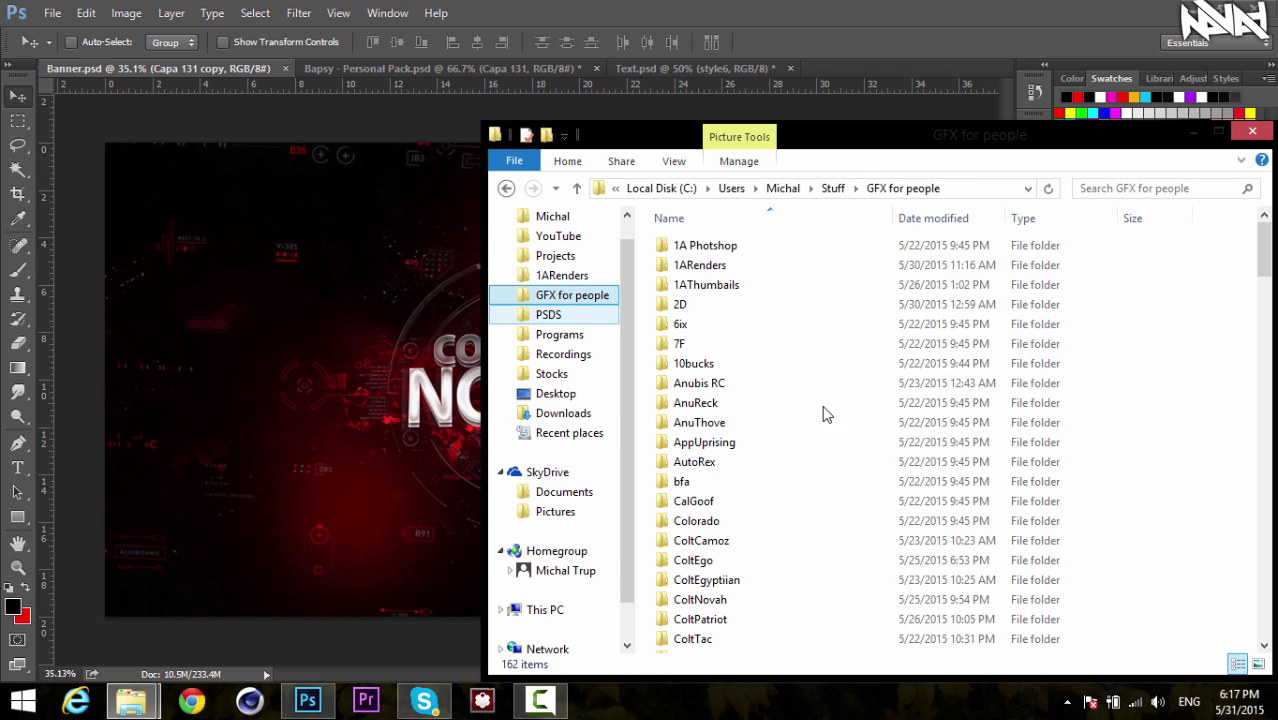
left_click(724, 462)
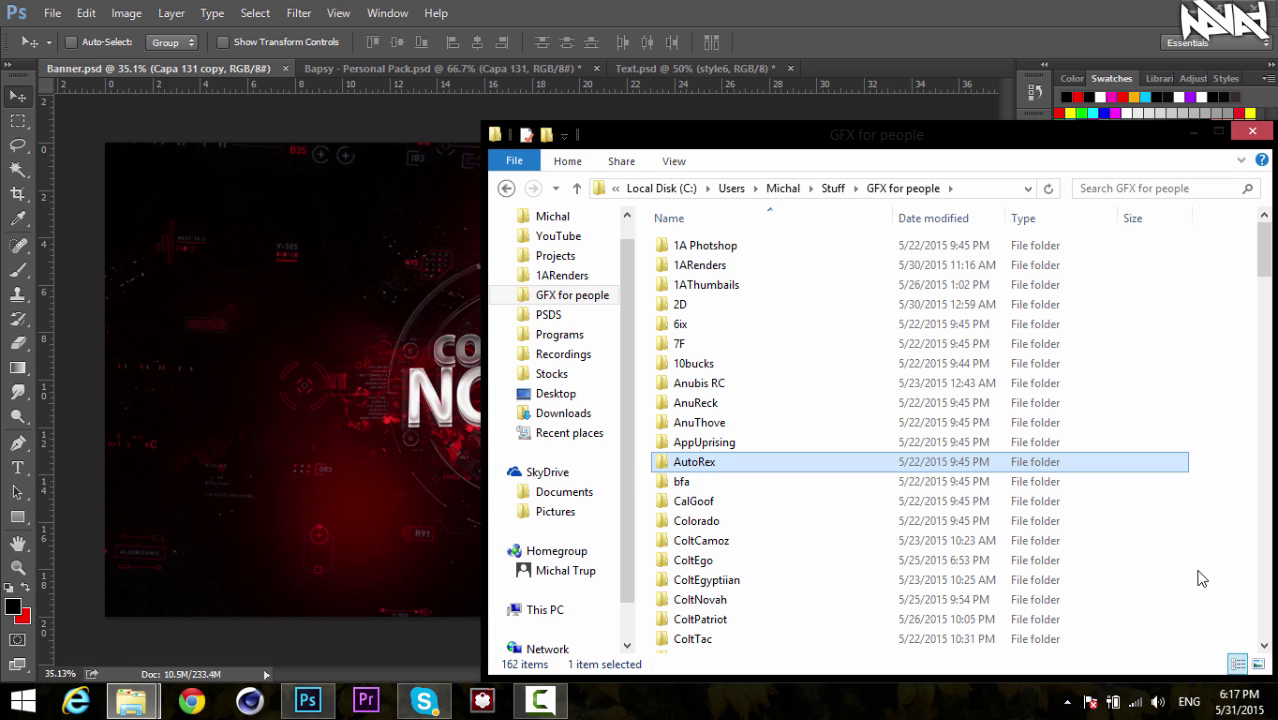
type("tut")
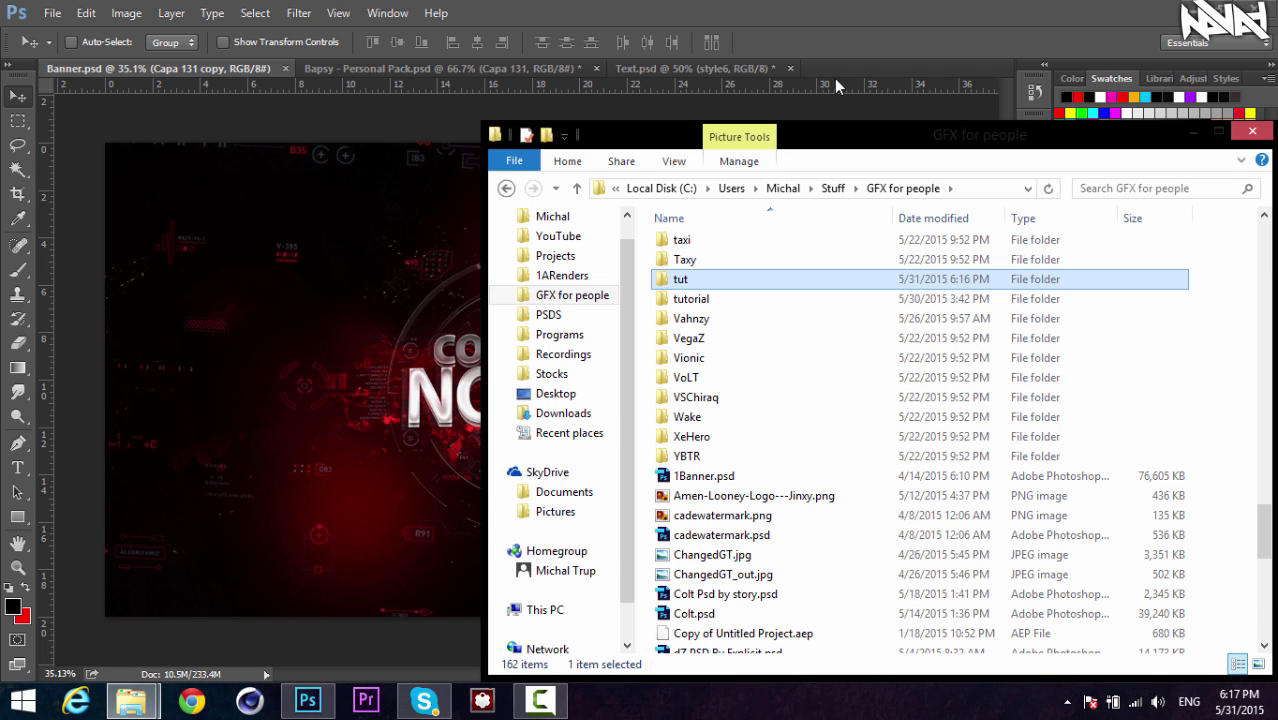
left_click(706, 264)
double_click(703, 282)
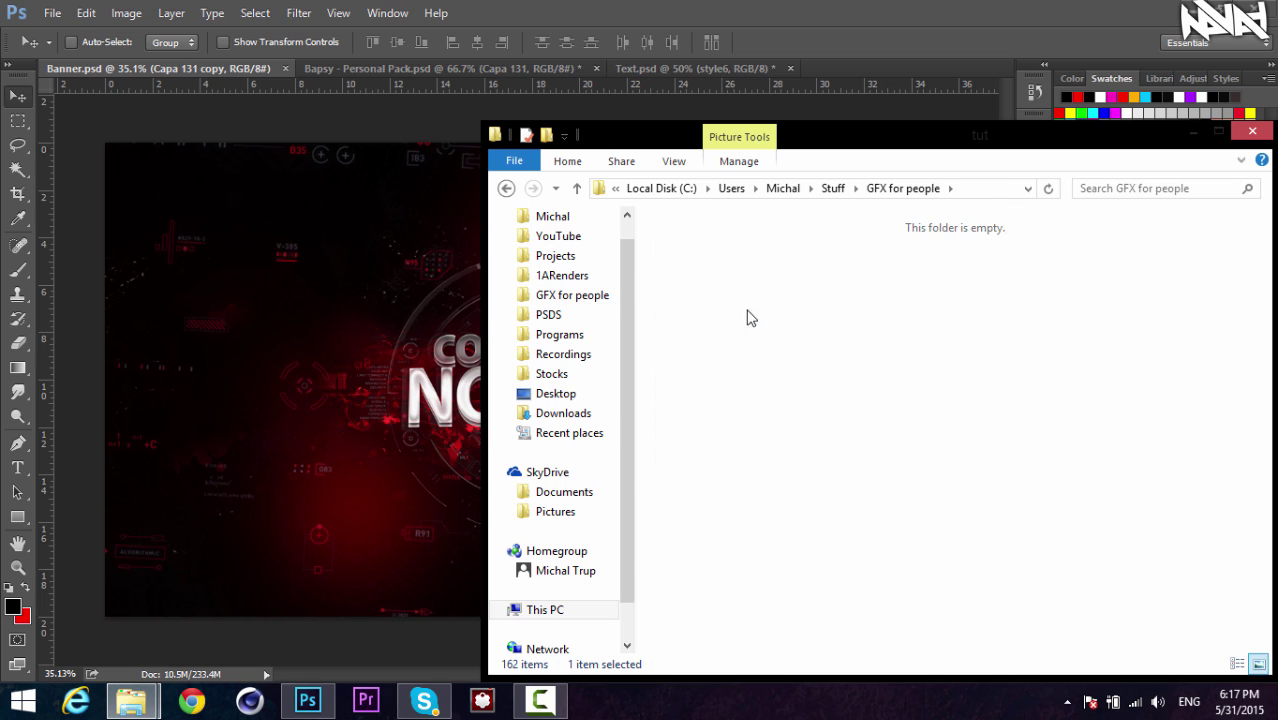
Place Banner_out.tif into Banner.psd at full size directly above the Capa 131 copy layer
left_click(918, 316)
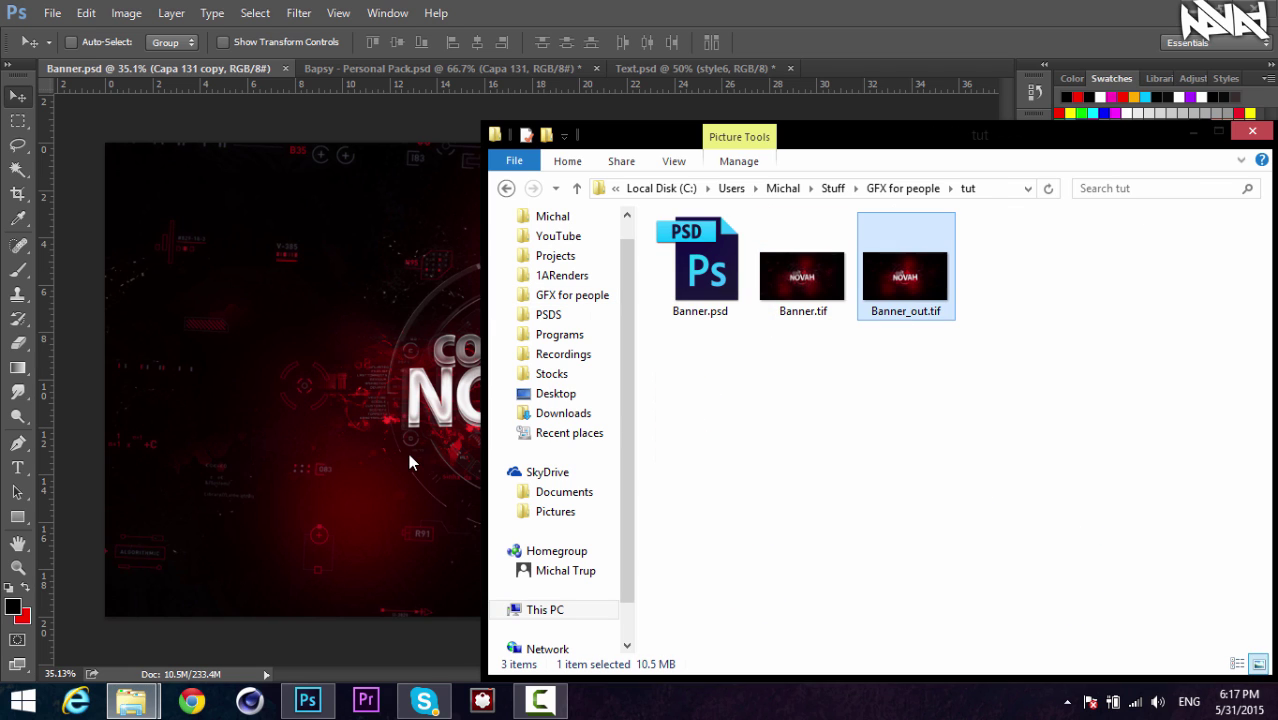
left_click(412, 457)
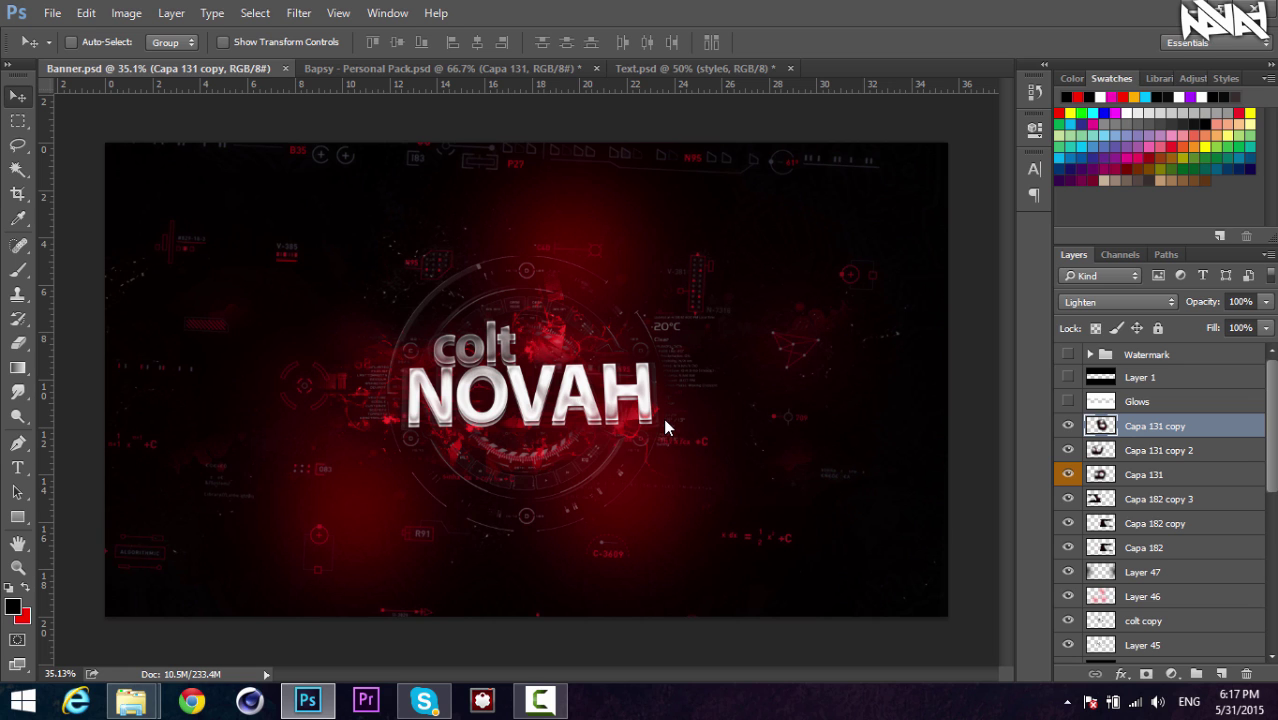
key("ctrl+t")
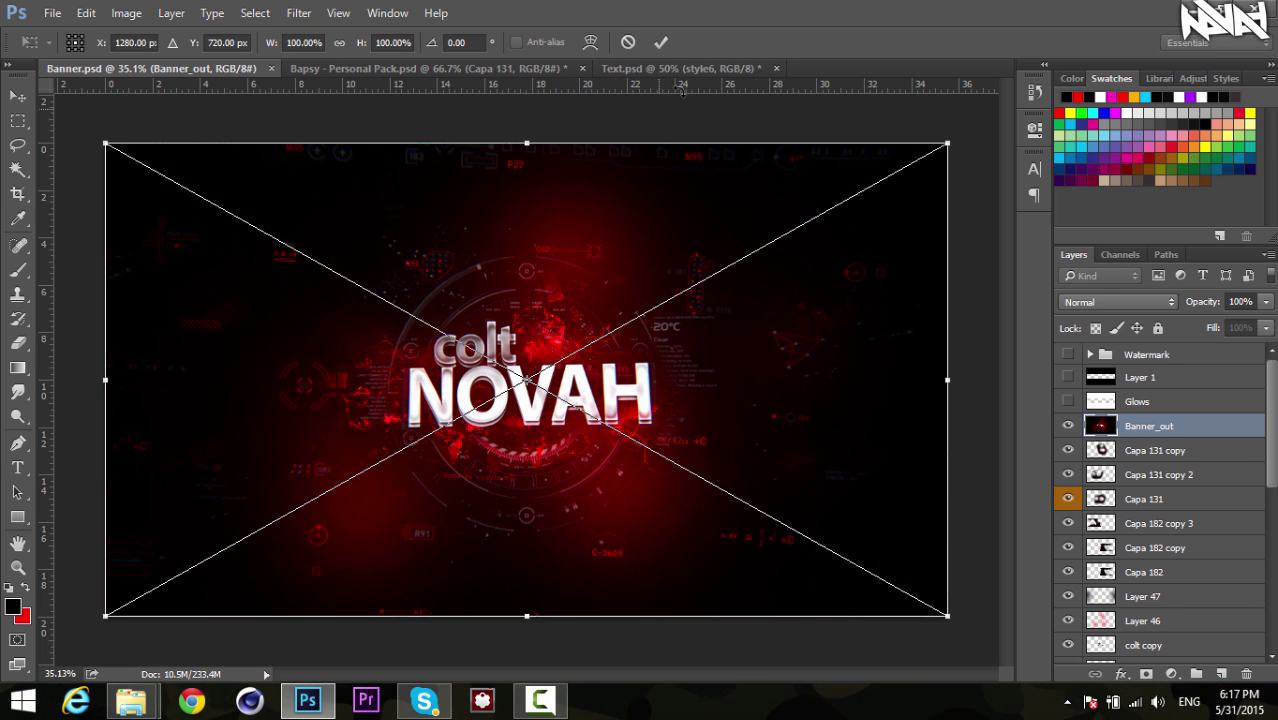
left_click(660, 42)
Show the Layer 1 and Glows layers and inspect the cropped banner area around the lettering
left_click_drag(1068, 377, 1068, 401)
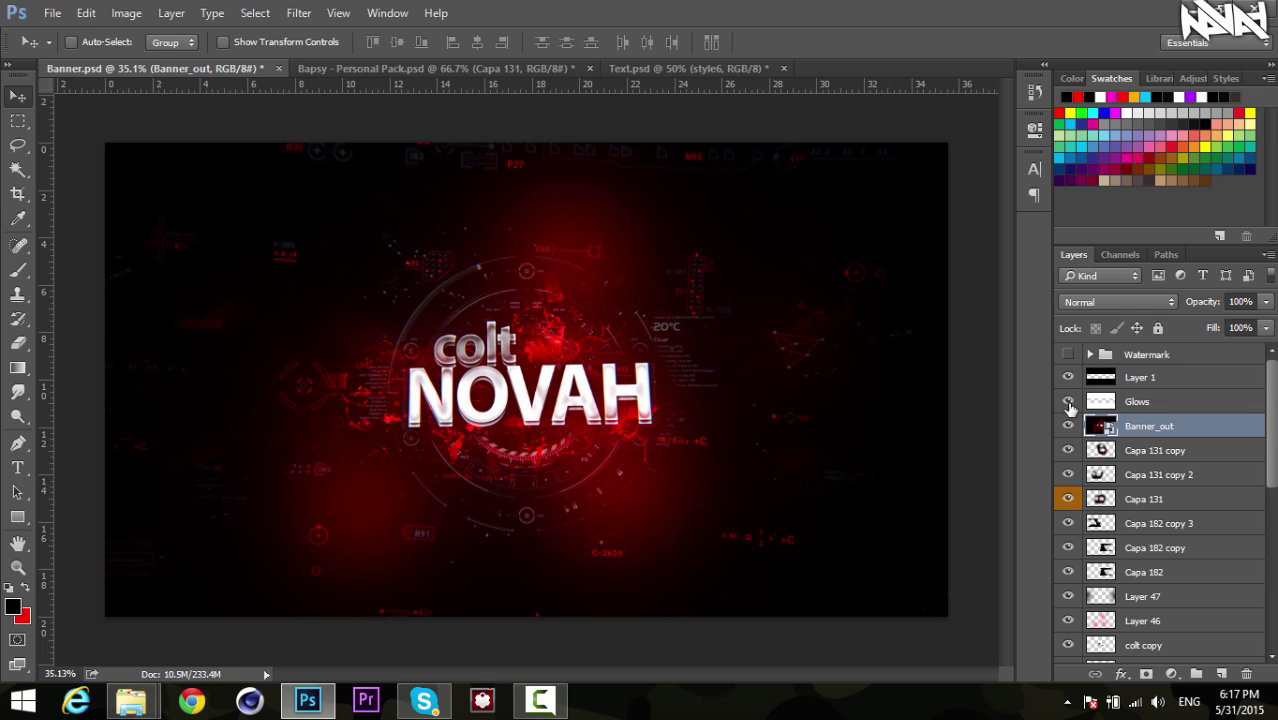
scroll(490, 422, "up", 3)
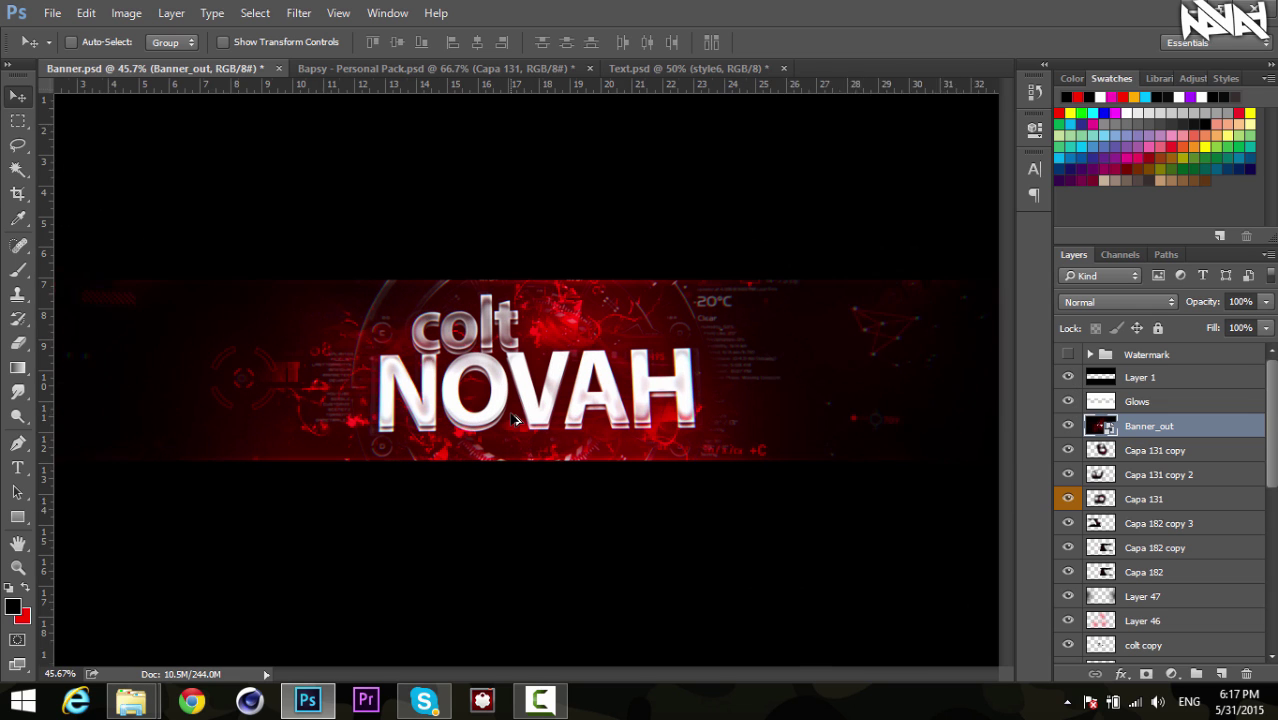
scroll(513, 420, "up", 1)
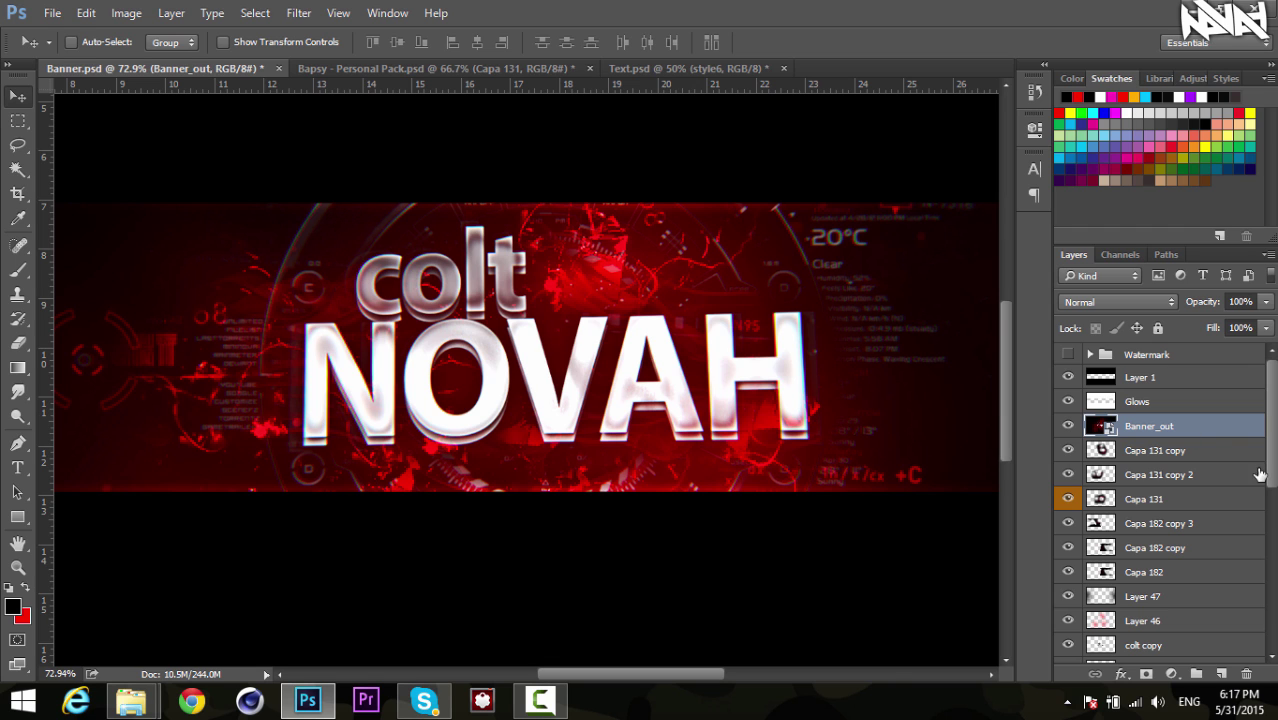
Rasterize the placed Banner_out layer
right_click(1190, 425)
left_click(1028, 328)
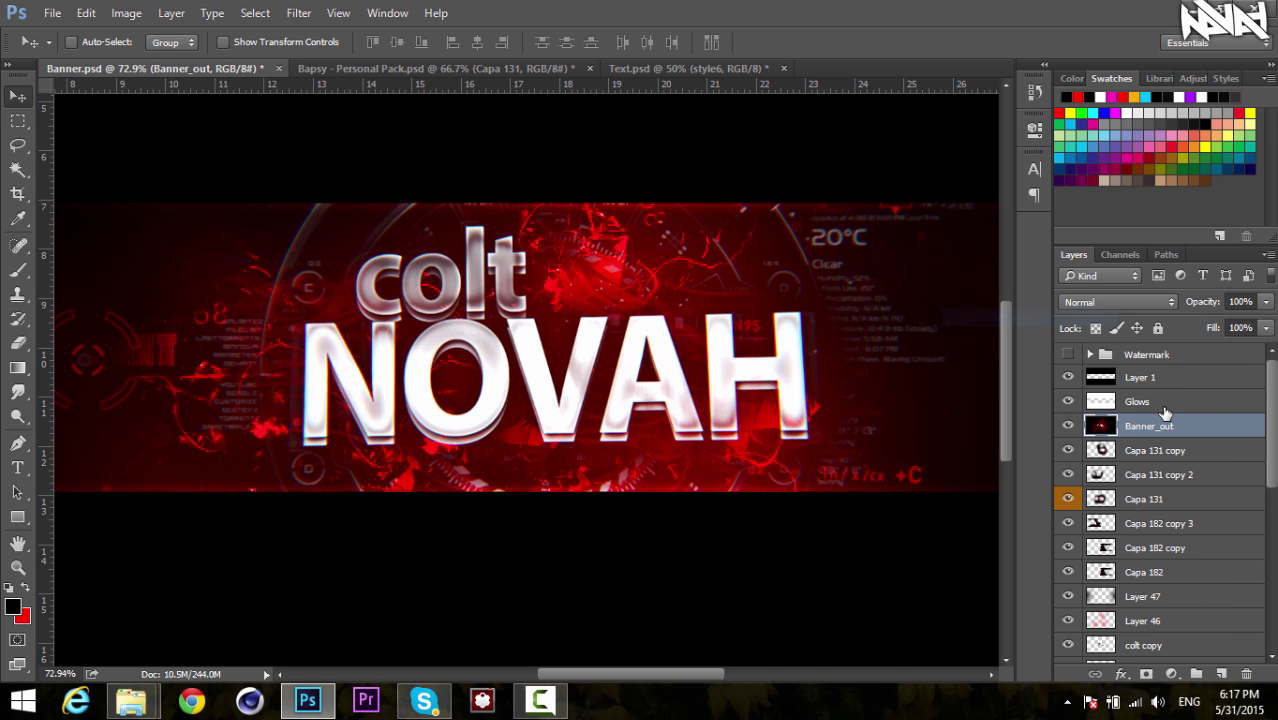
scroll(520, 352, "down", 2)
scroll(520, 352, "up", 1)
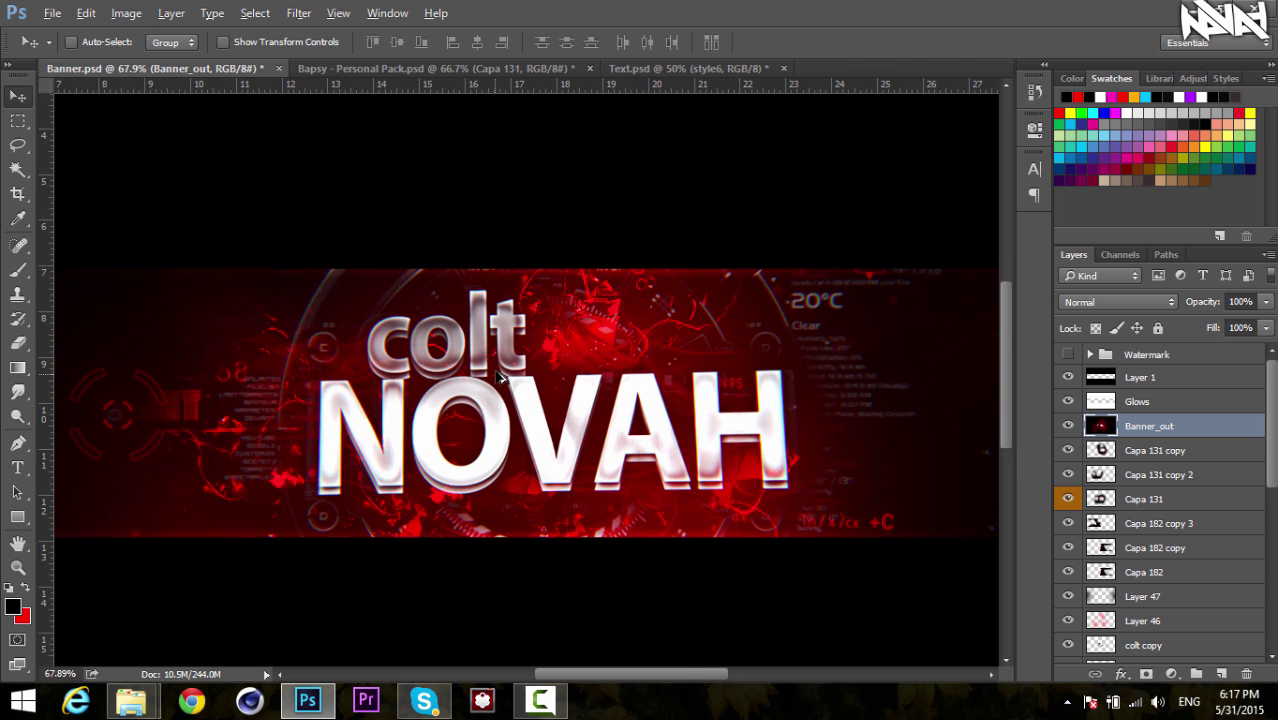
Apply a Curves adjustment to the Banner_out layer with points at input 66, output 53 and input 195, output 192
left_click(126, 13)
mouse_move(170, 62)
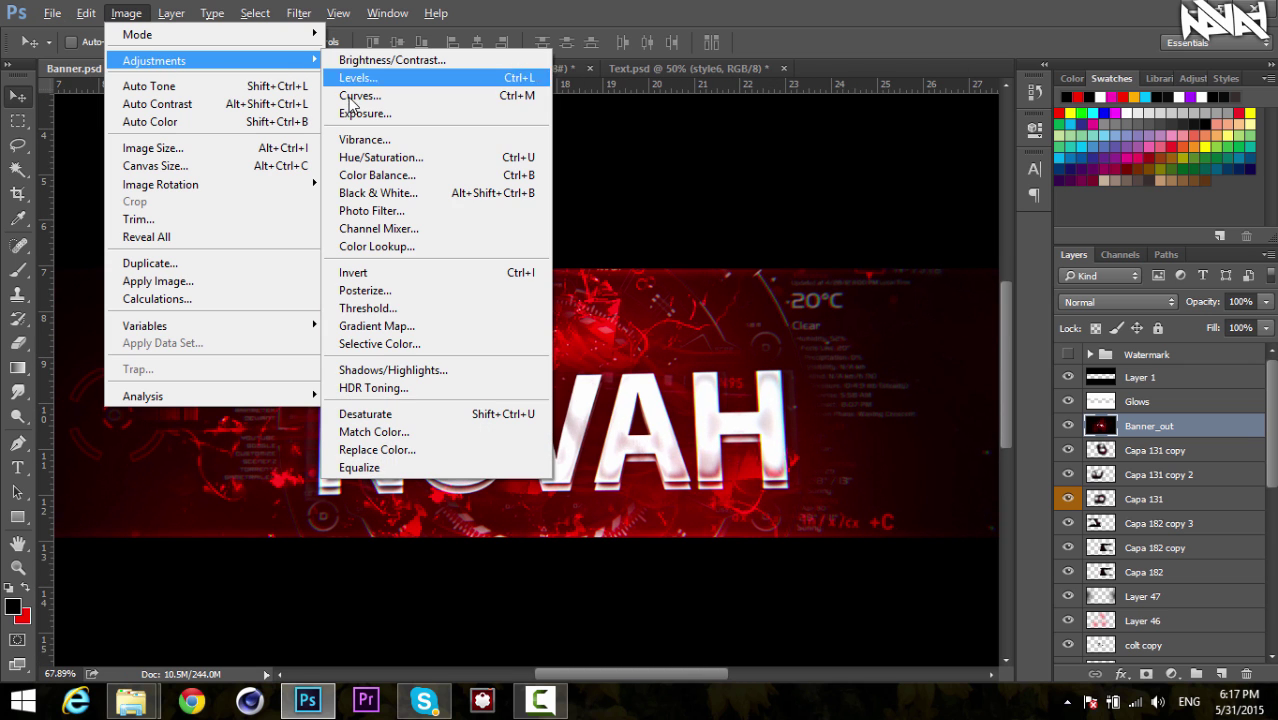
left_click(395, 96)
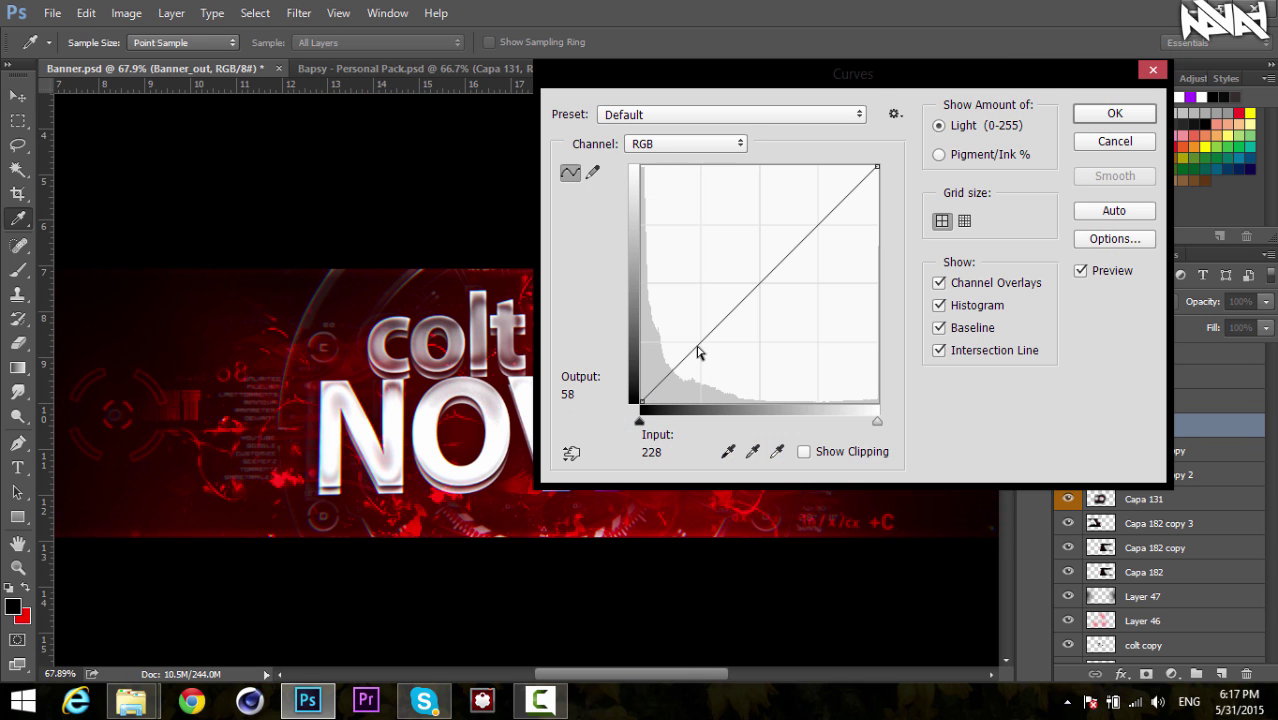
left_click_drag(698, 352, 703, 352)
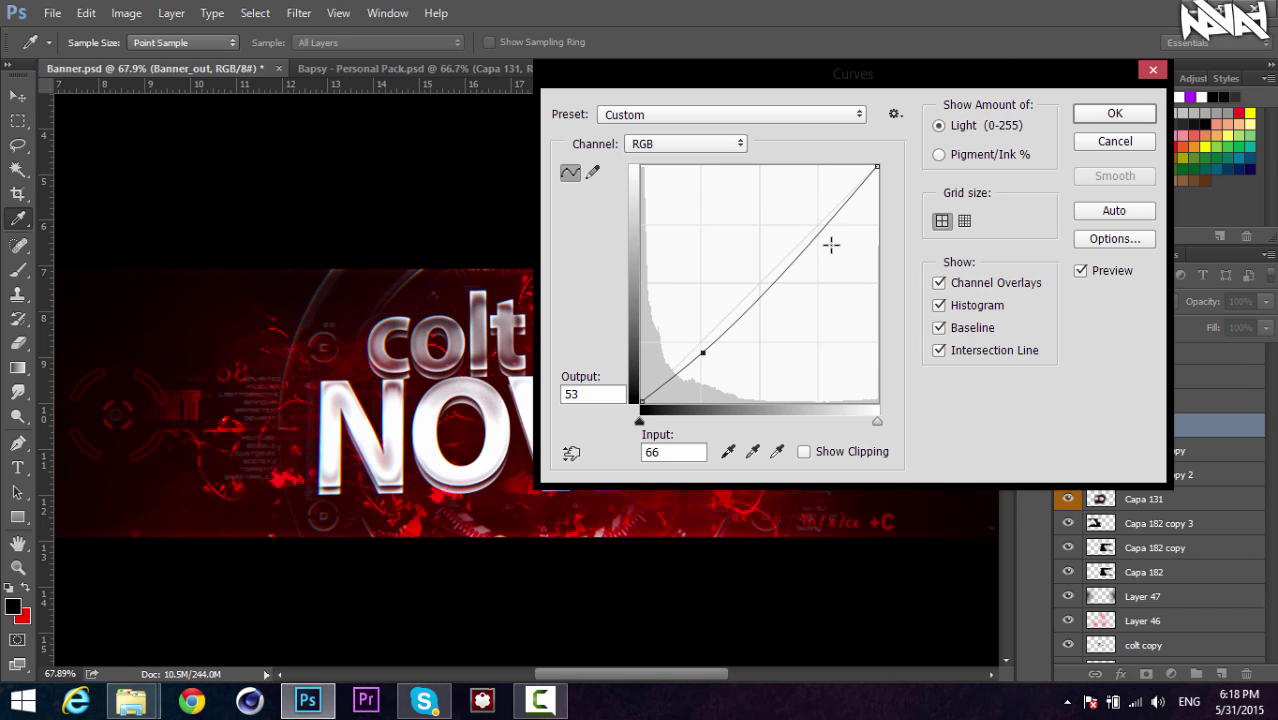
left_click(822, 228)
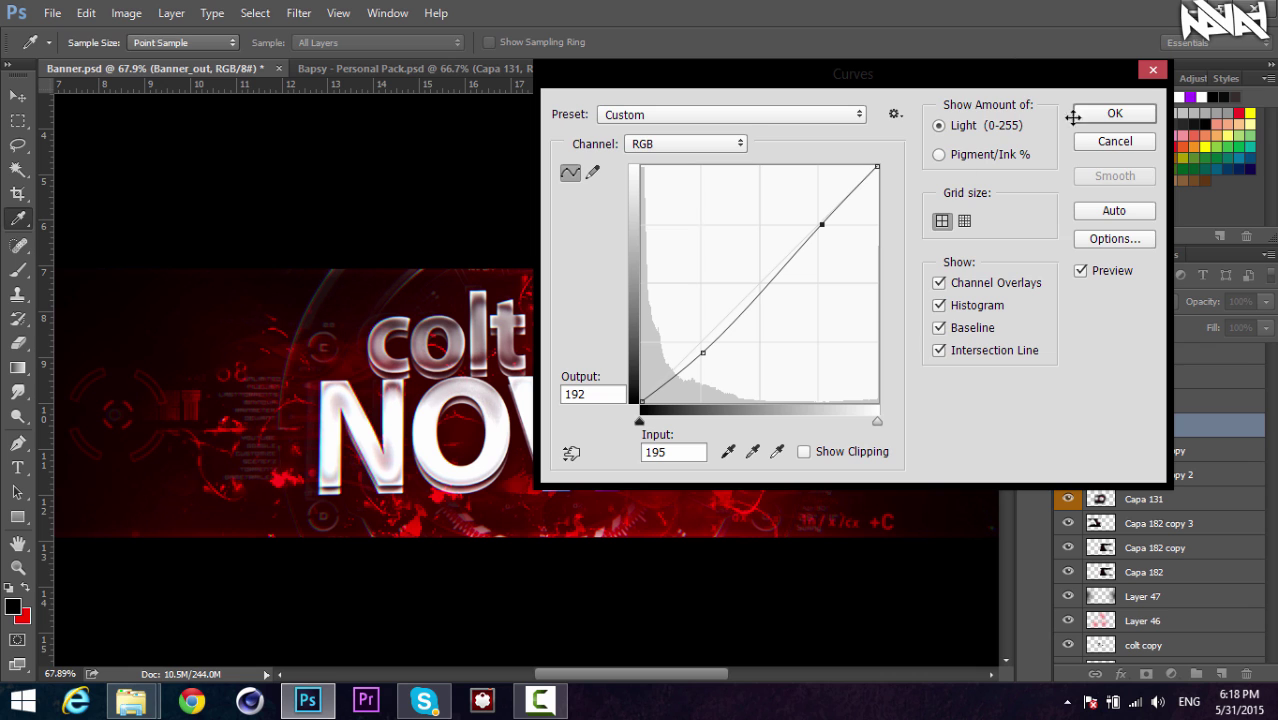
left_click(1095, 118)
scroll(636, 308, "down", 4)
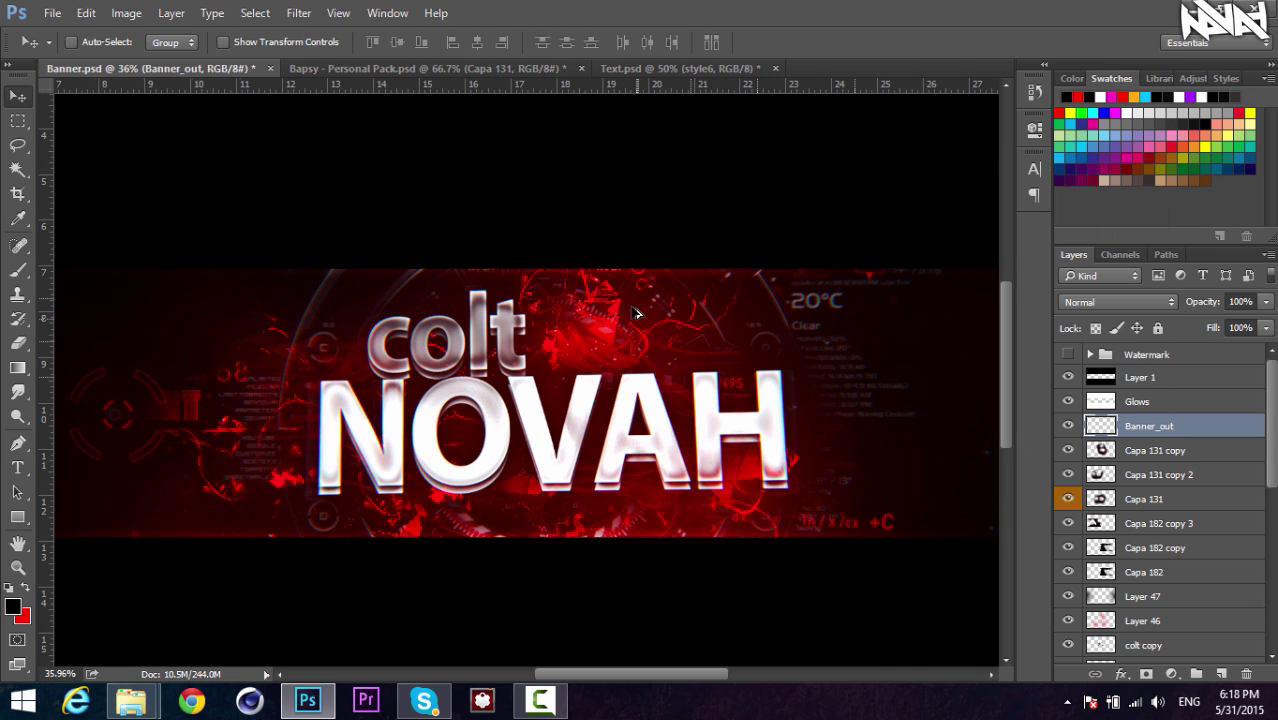
scroll(545, 398, "up", 4)
Duplicate the Banner_out layer
key("ctrl")
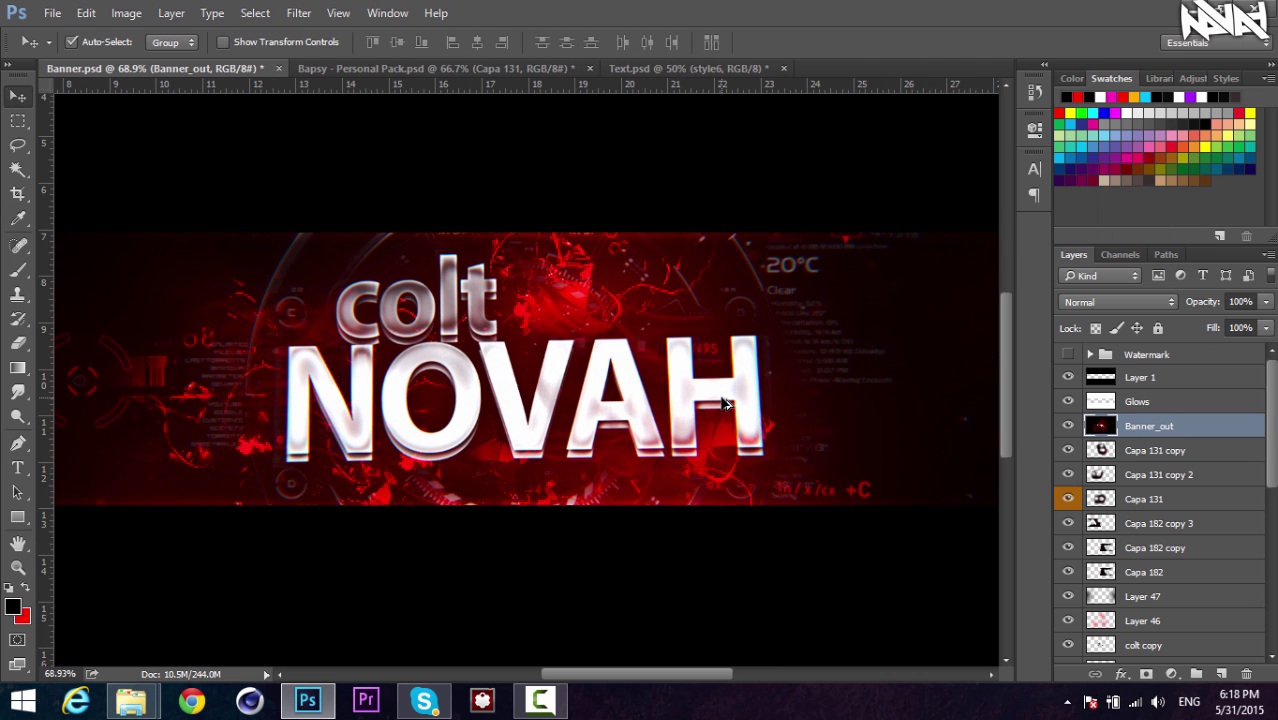
key("ctrl+j")
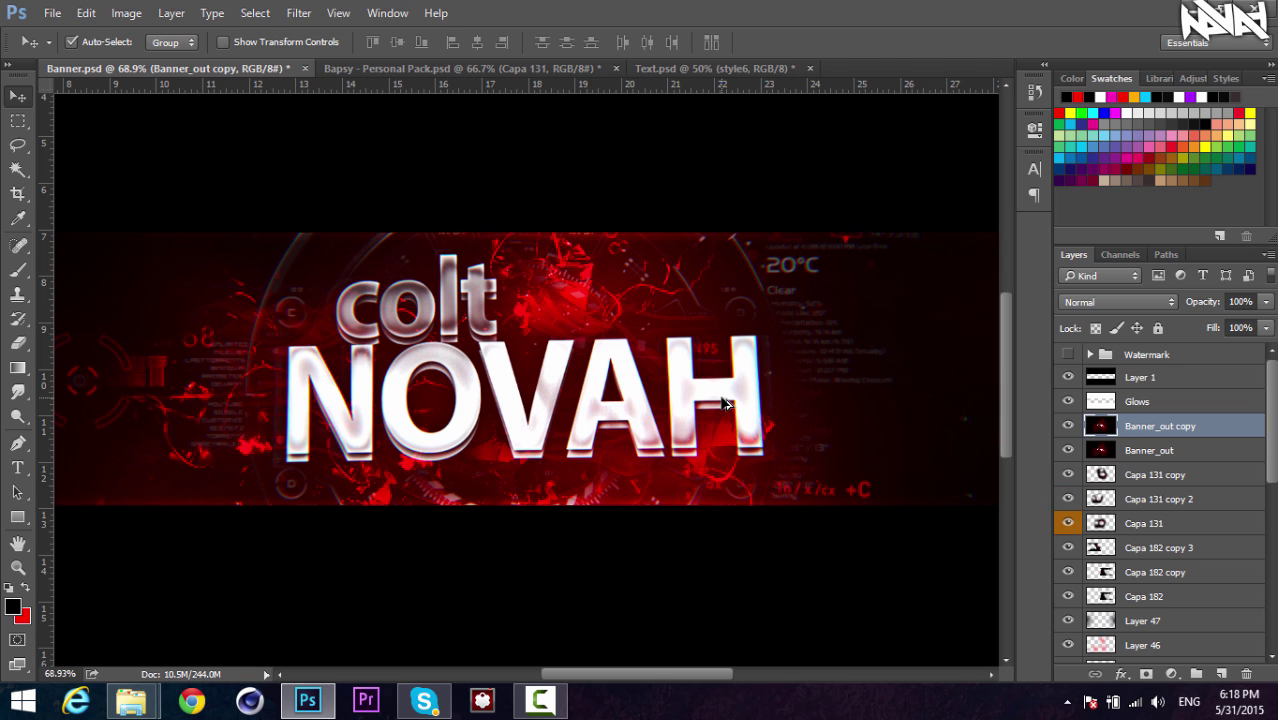
scroll(560, 250, "up", 2)
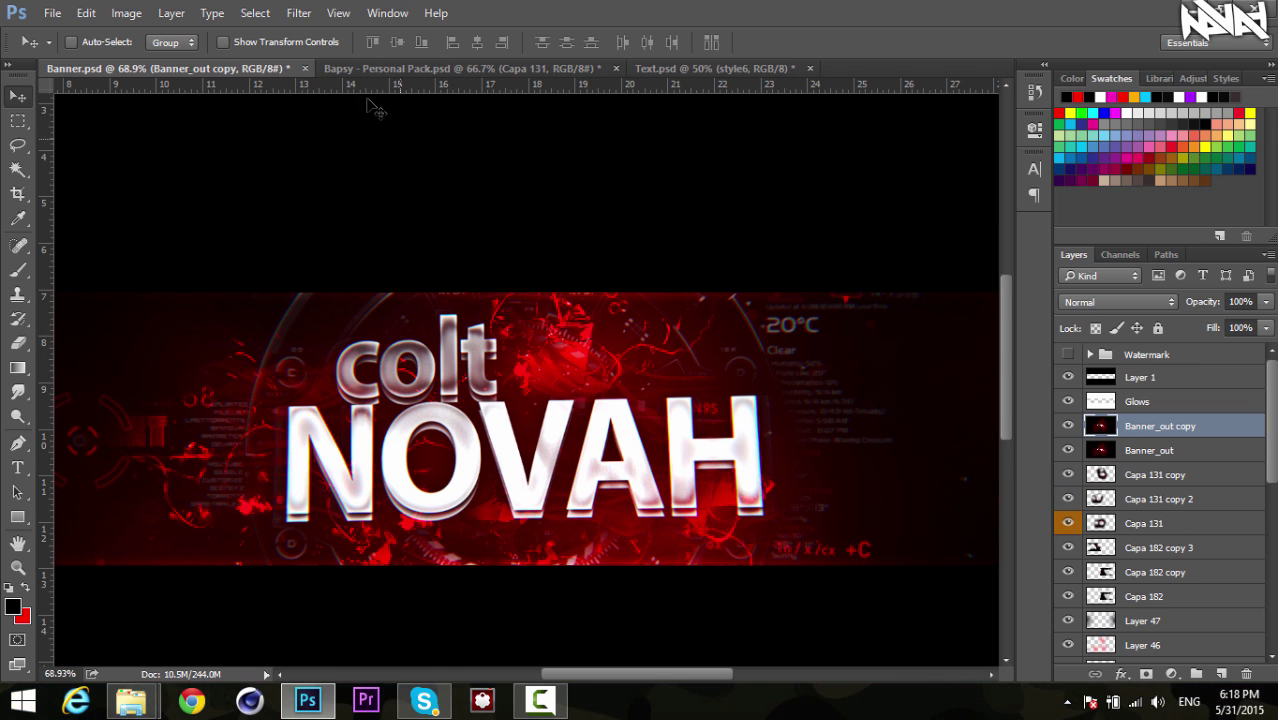
Apply a High Pass filter with a radius of 3.2 pixels to the Banner_out copy layer
left_click(298, 14)
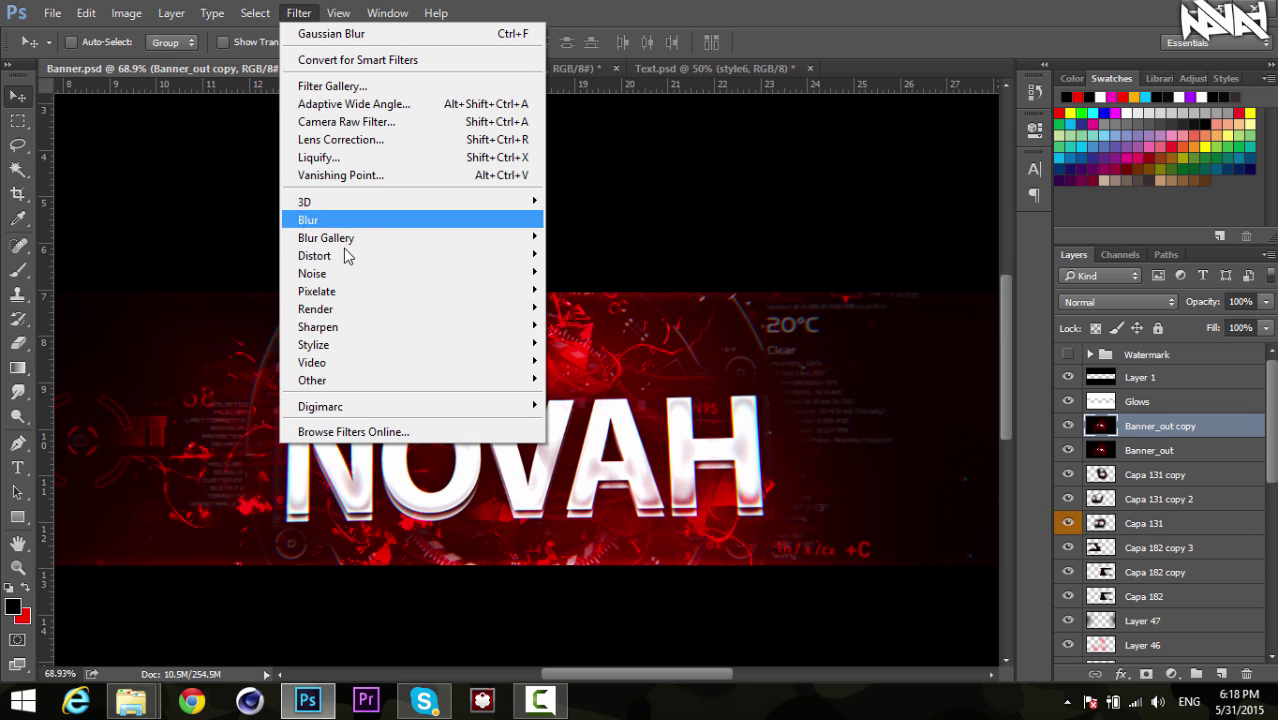
mouse_move(372, 381)
left_click(572, 400)
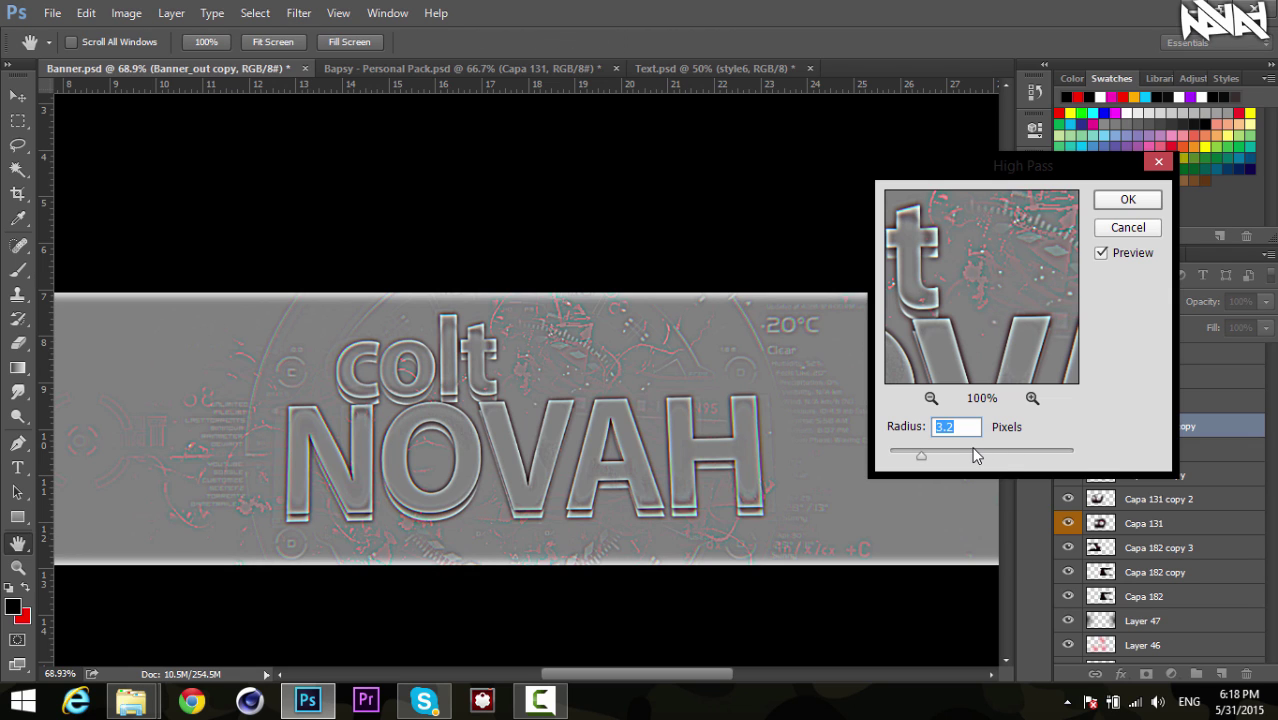
left_click(1120, 201)
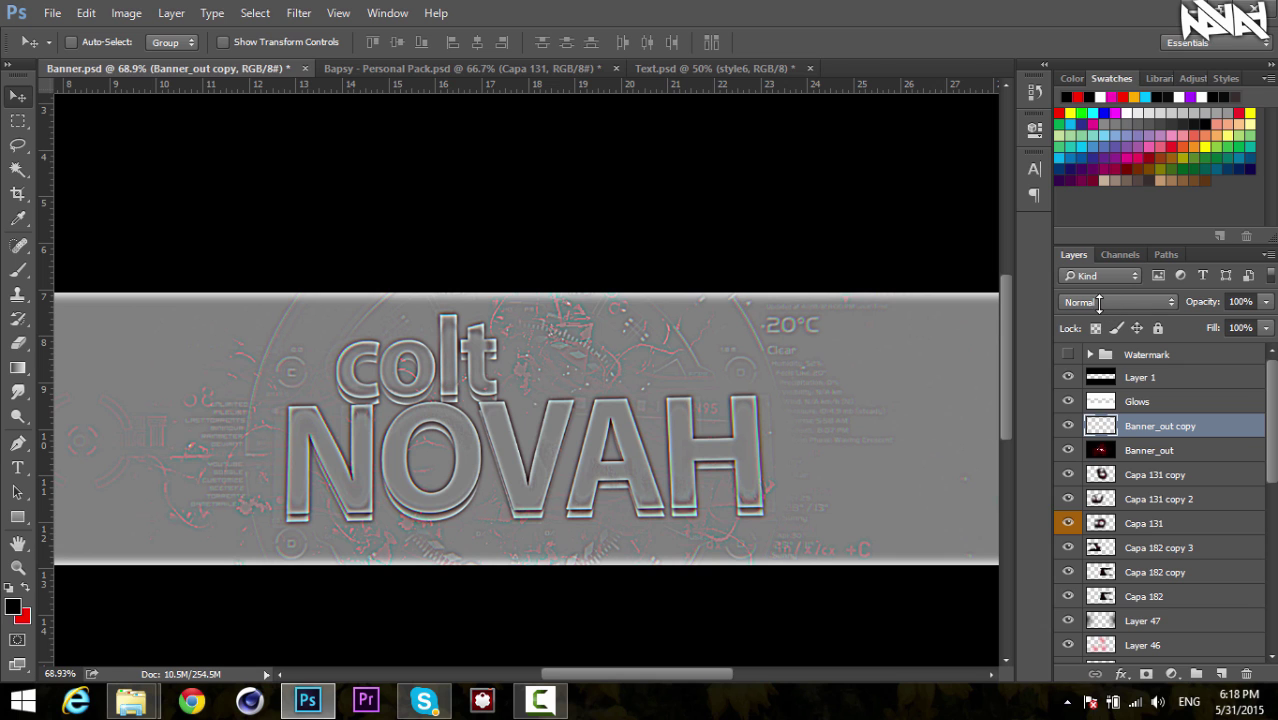
Try Overlay and Vivid Light blending on the Banner_out copy layer, and keep its blend mode at Overlay
left_click(1105, 302)
left_click(1082, 480)
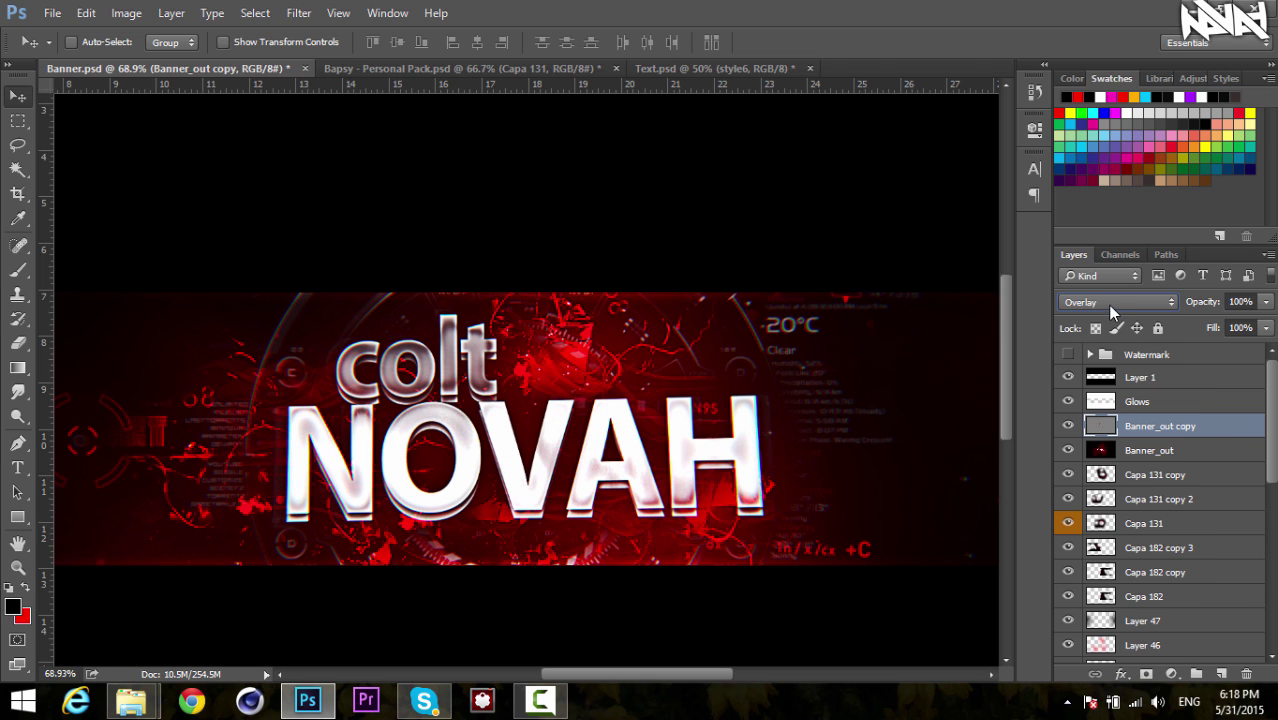
left_click(1110, 303)
left_click(1113, 524)
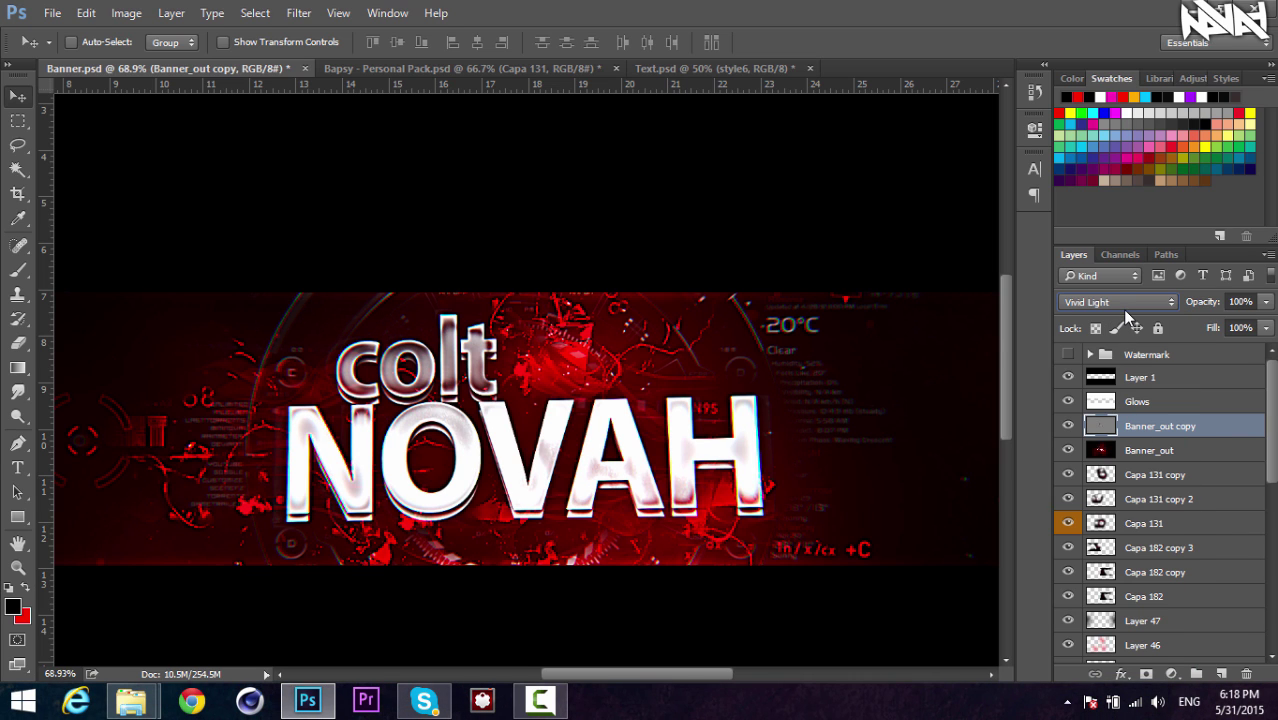
scroll(1122, 309, "up", 3)
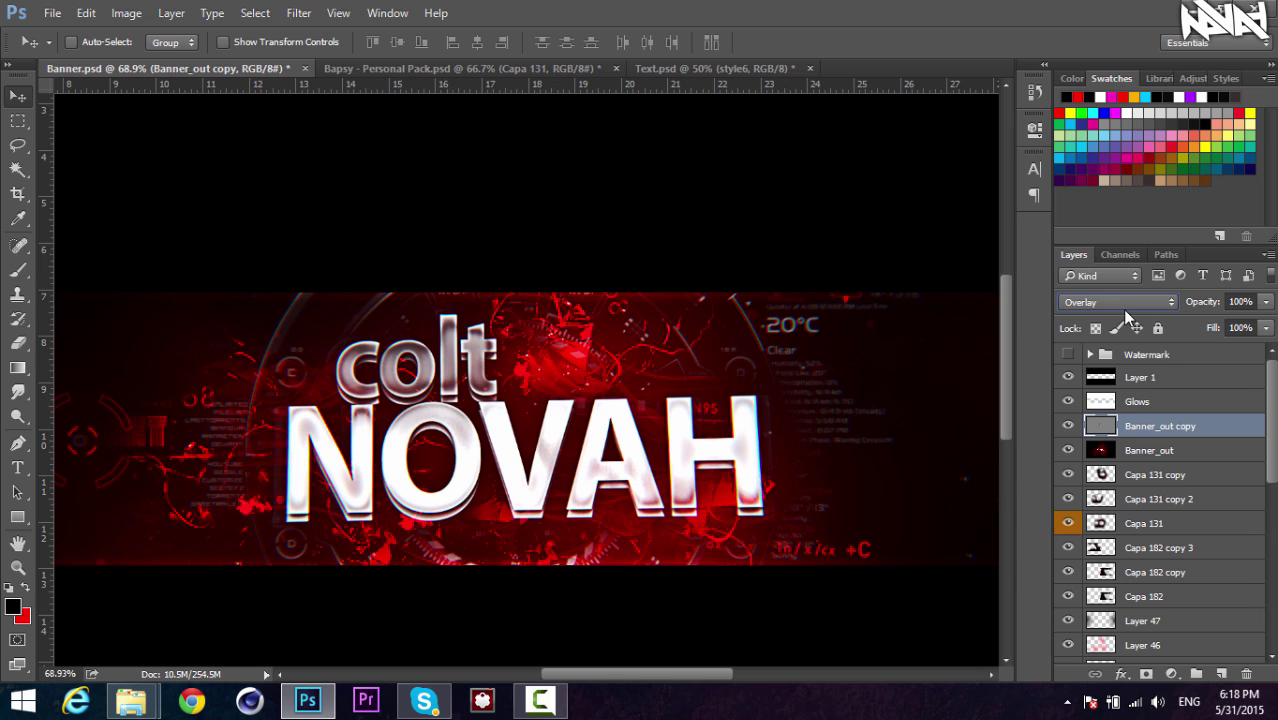
scroll(1125, 310, "up", 1)
scroll(1125, 310, "down", 1)
scroll(625, 428, "down", 2)
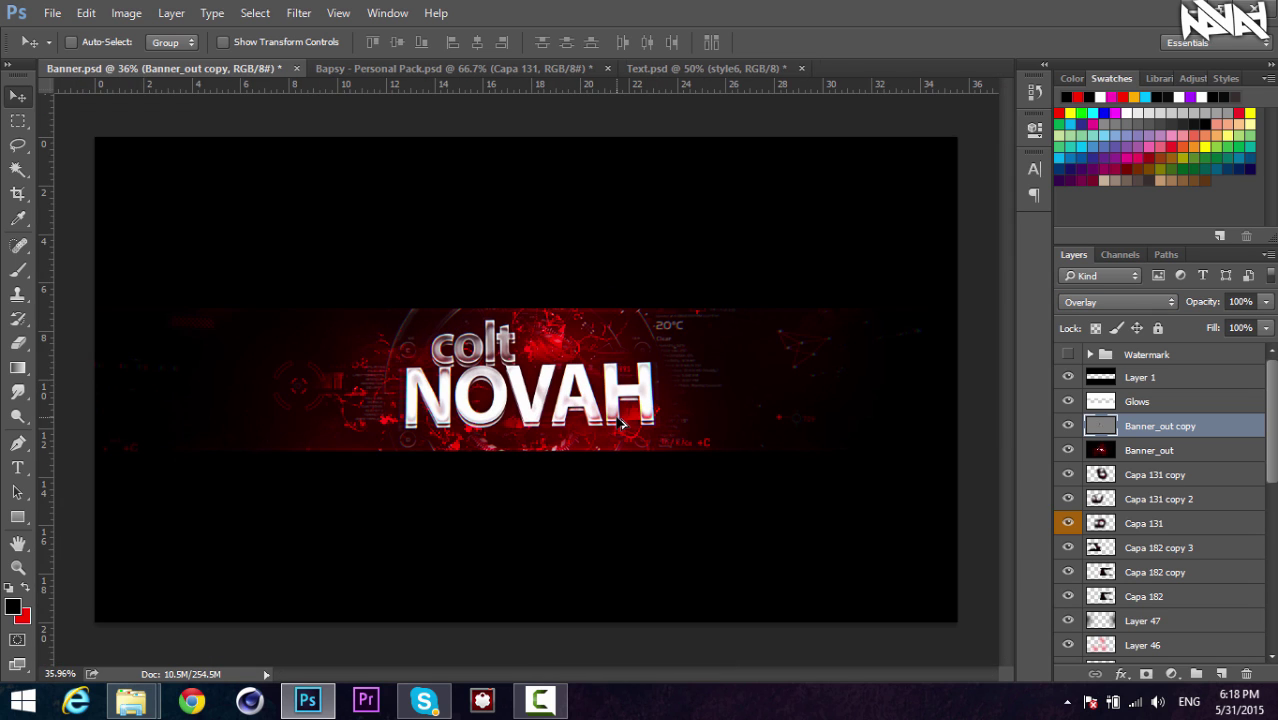
scroll(620, 425, "up", 2)
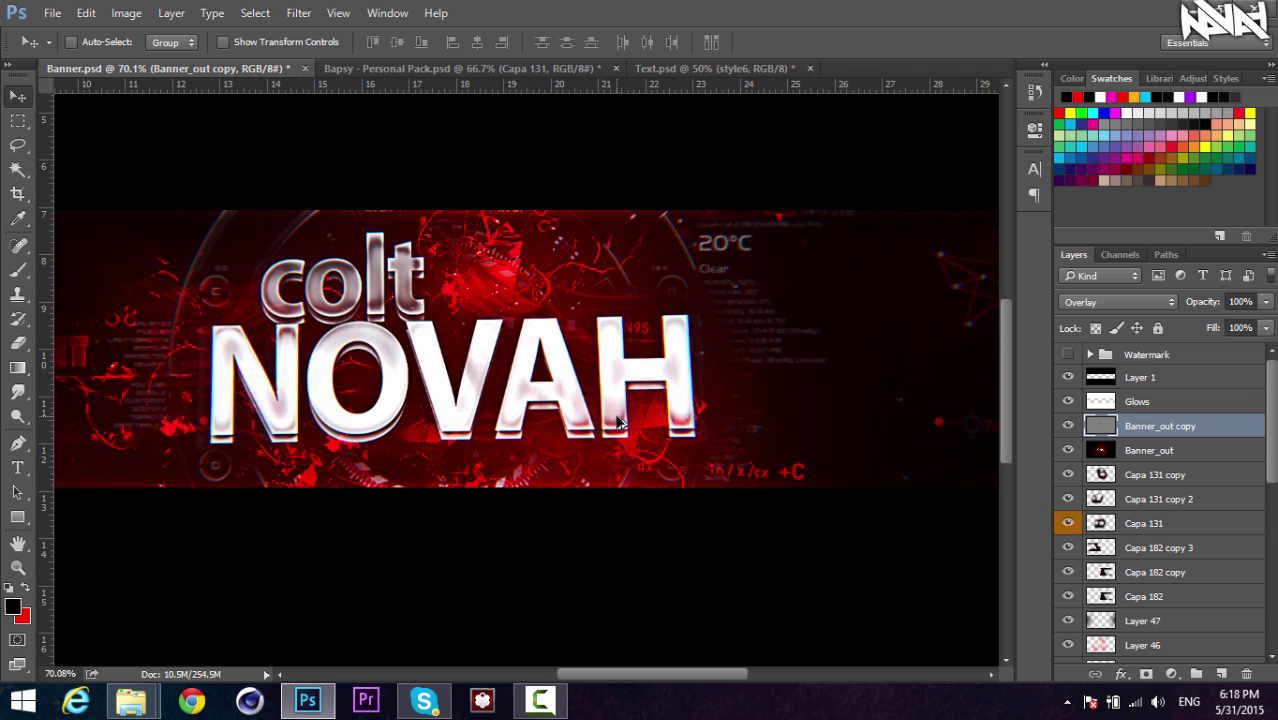
Merge the Banner_out copy layer with the Banner_out layer beneath it
left_click(1150, 450, "shift")
right_click(1150, 450)
left_click(968, 554)
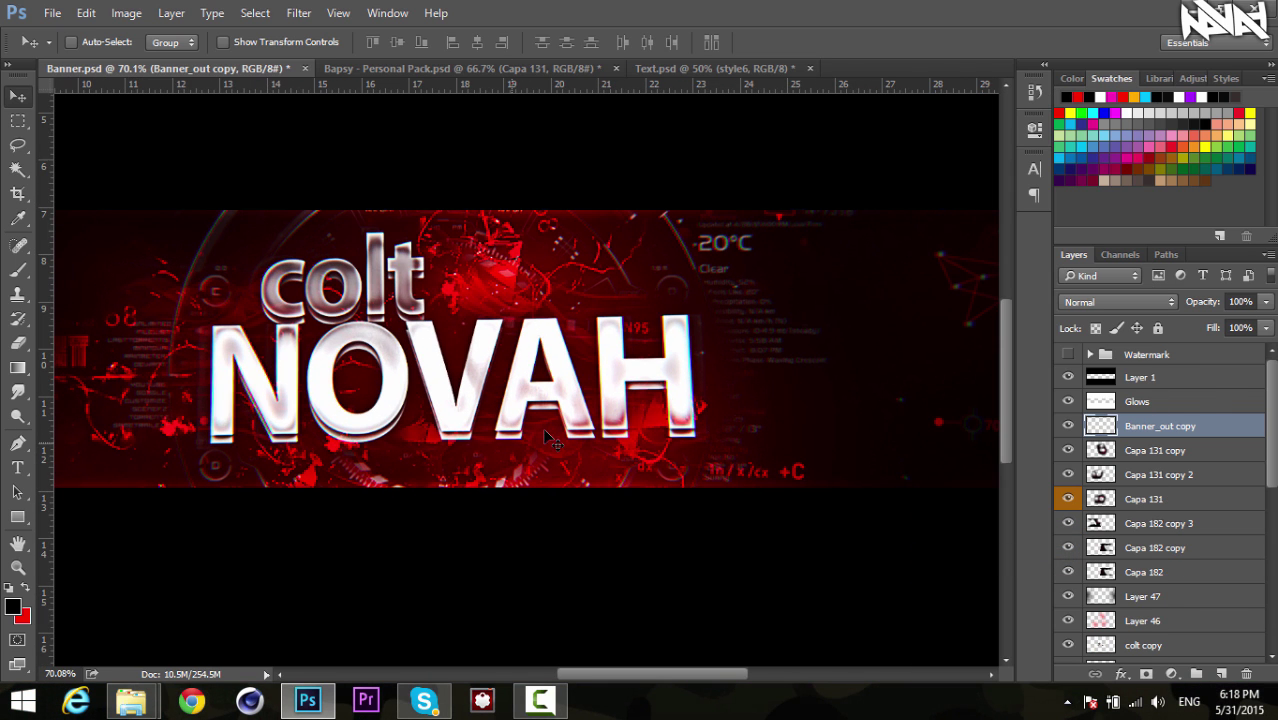
scroll(520, 425, "down", 1)
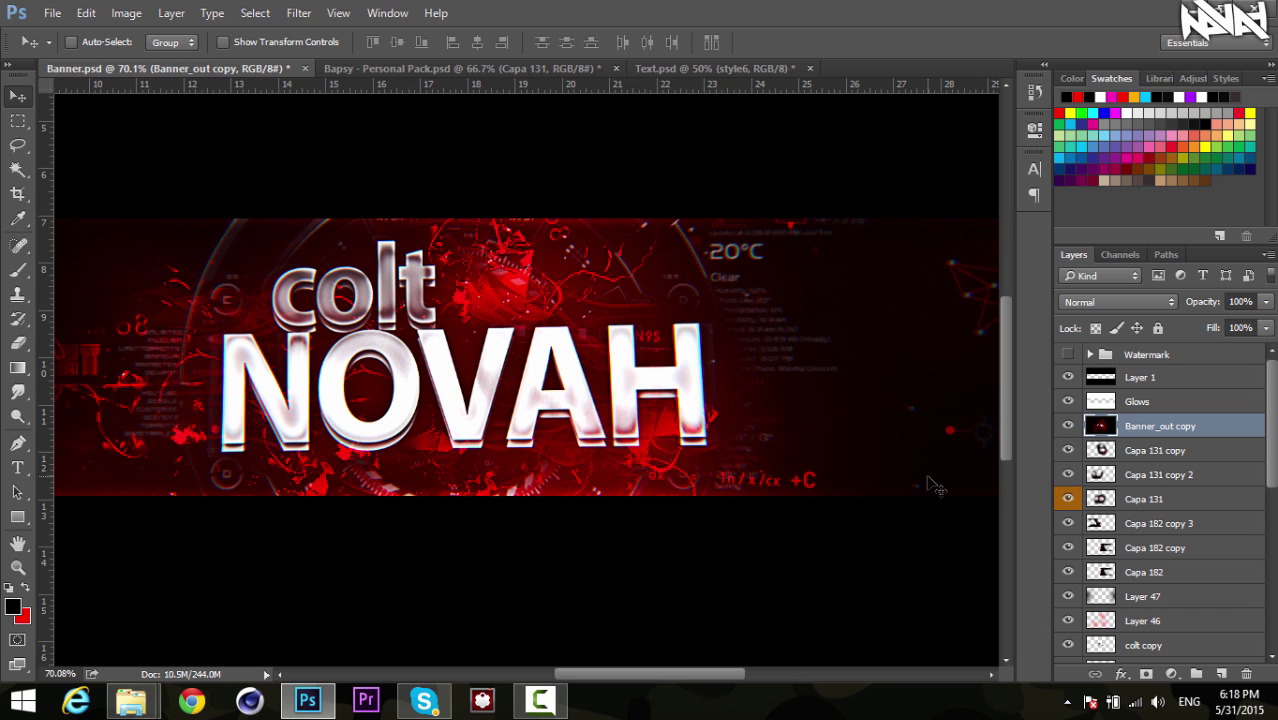
Duplicate the merged Banner_out copy layer
key("ctrl+alt+j")
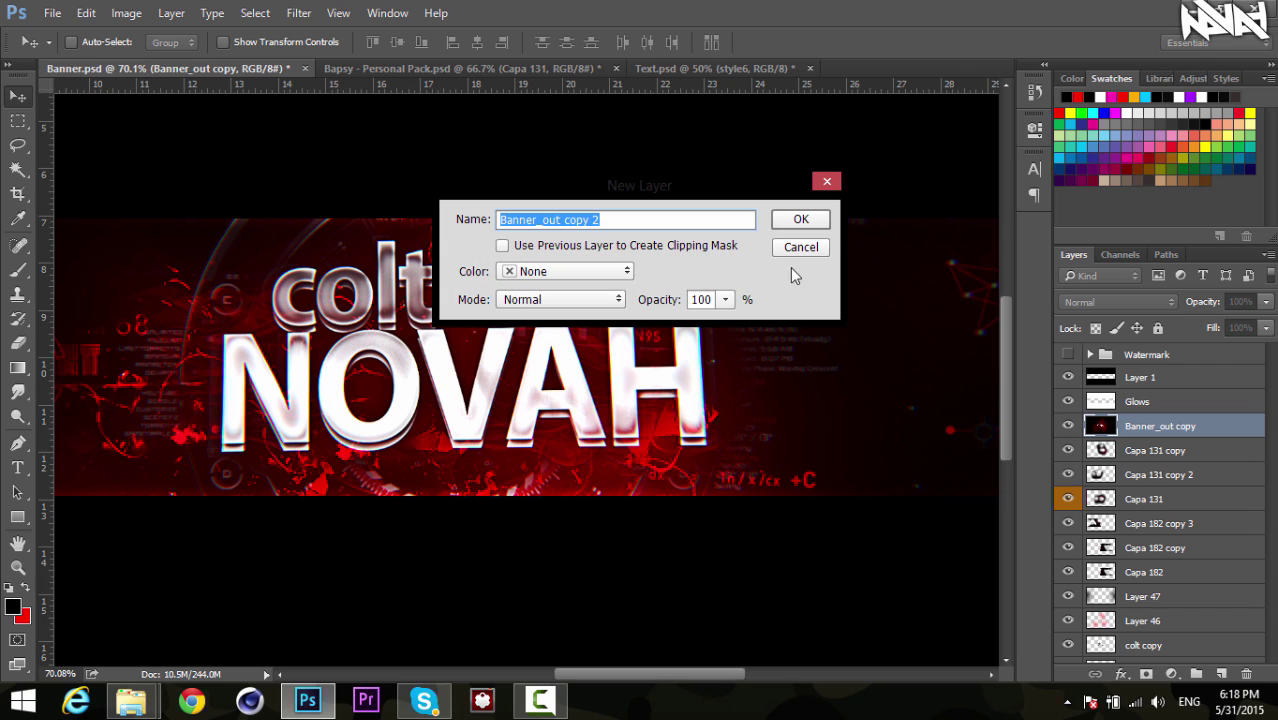
left_click(805, 250)
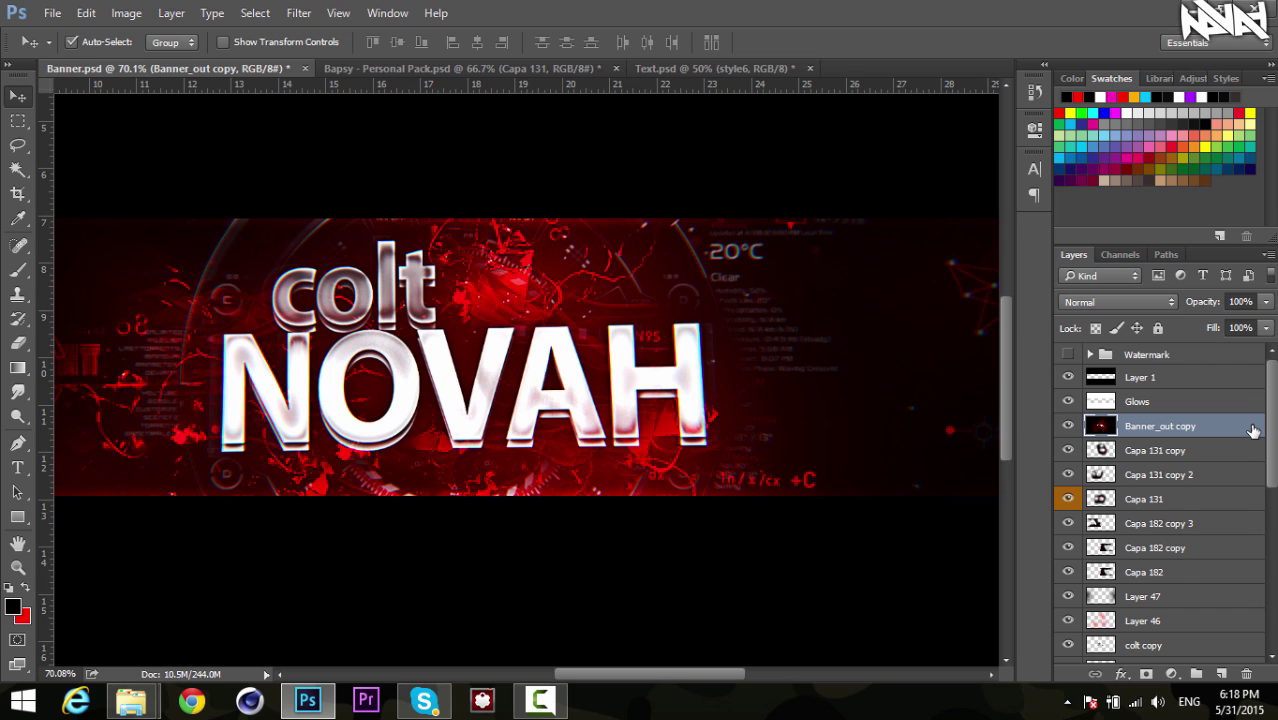
key("ctrl+j")
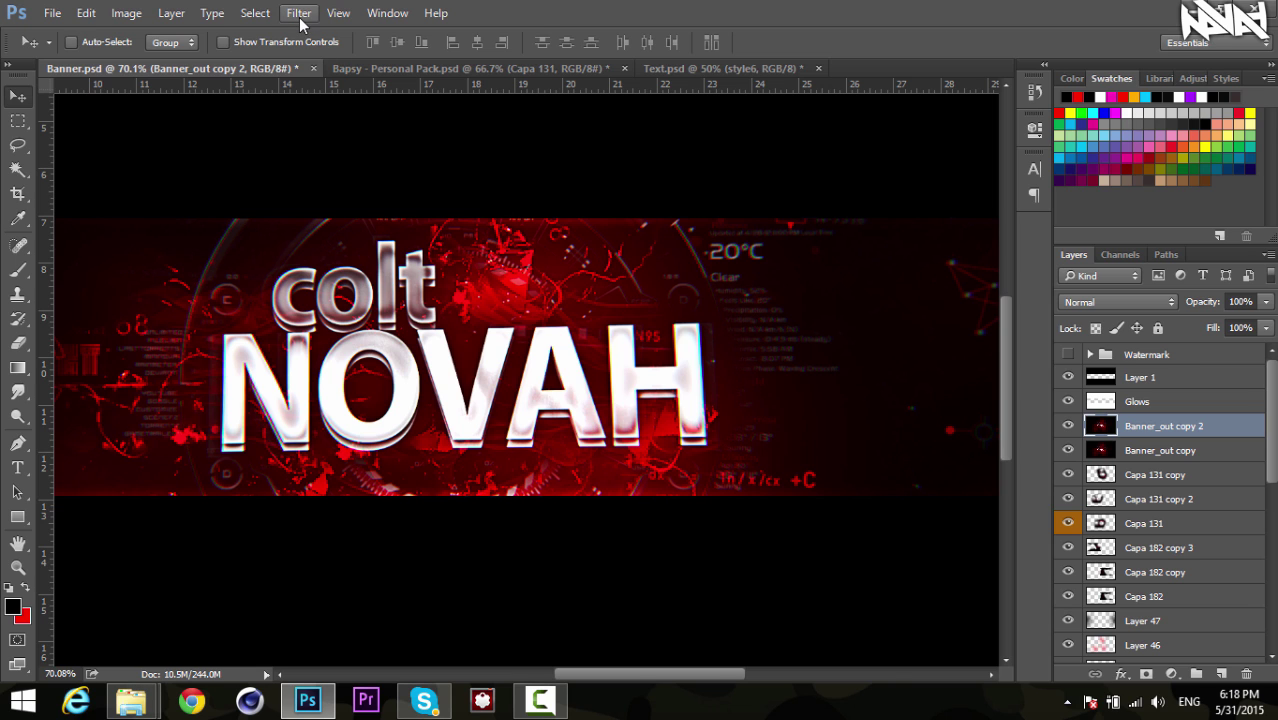
left_click(299, 13)
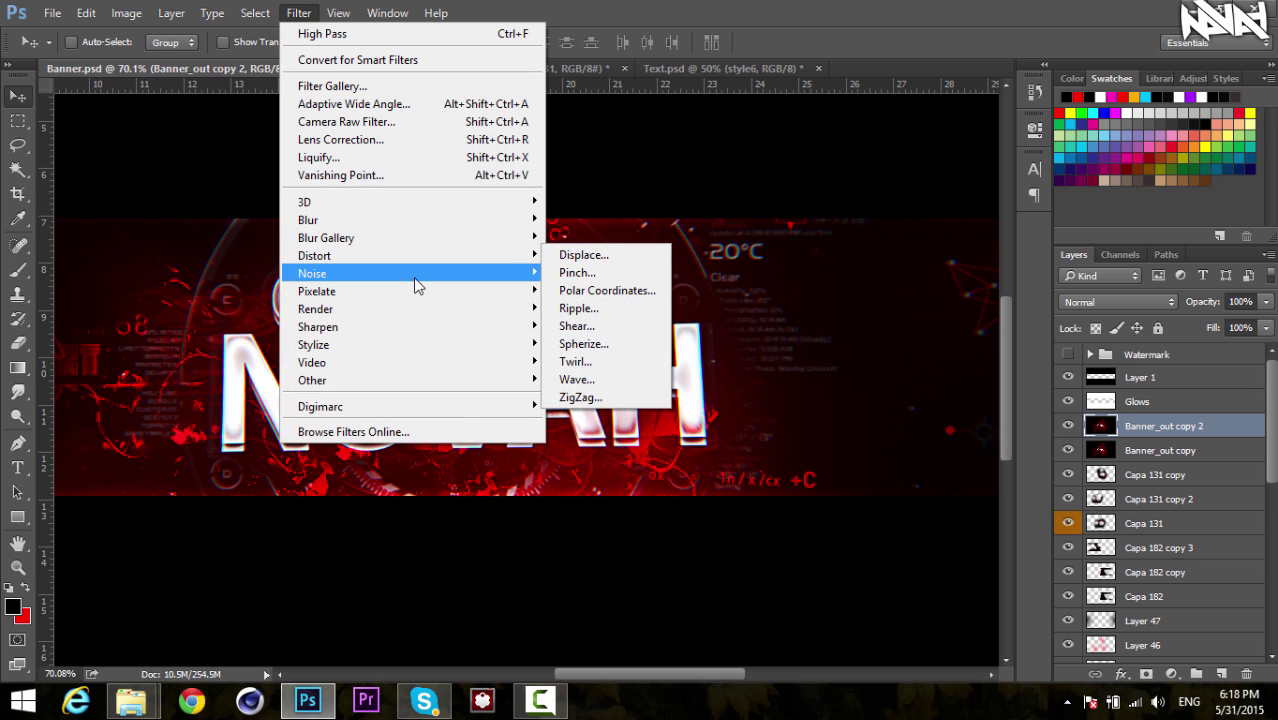
mouse_move(416, 278)
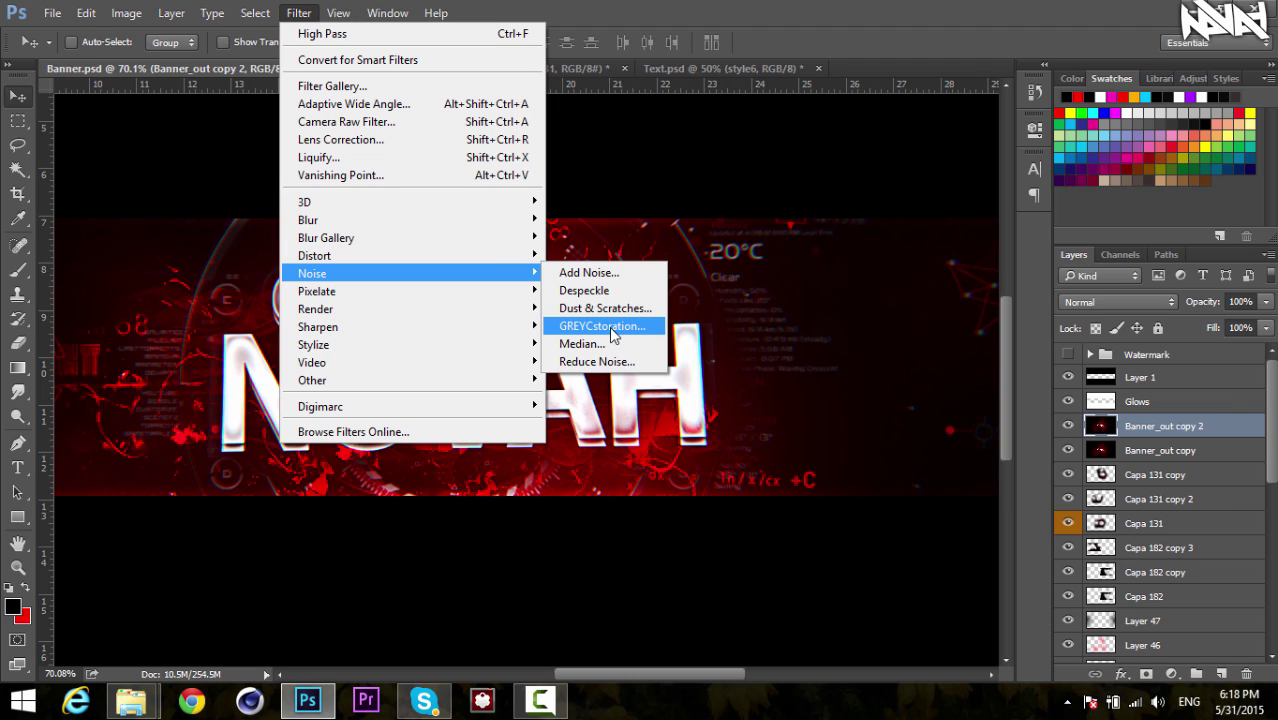
left_click(758, 40)
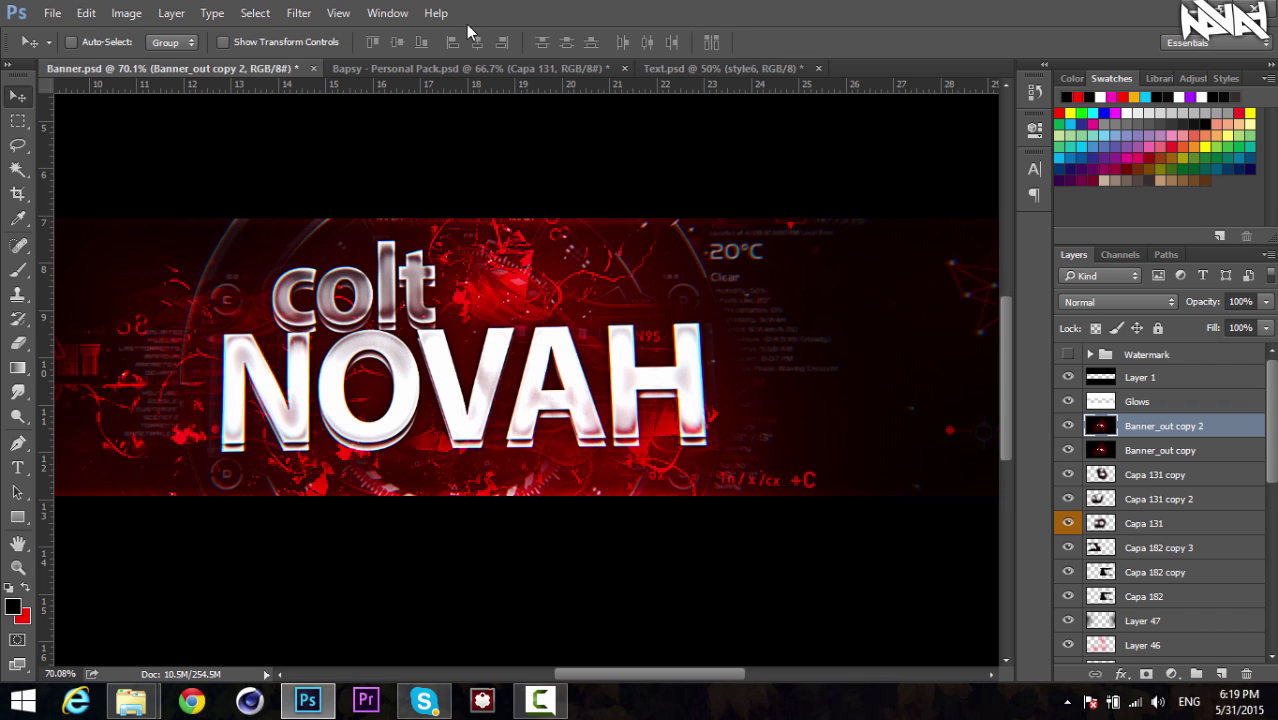
Apply the GREYCstoration noise filter to the Banner_out copy 2 layer with a strength of 200
left_click(298, 16)
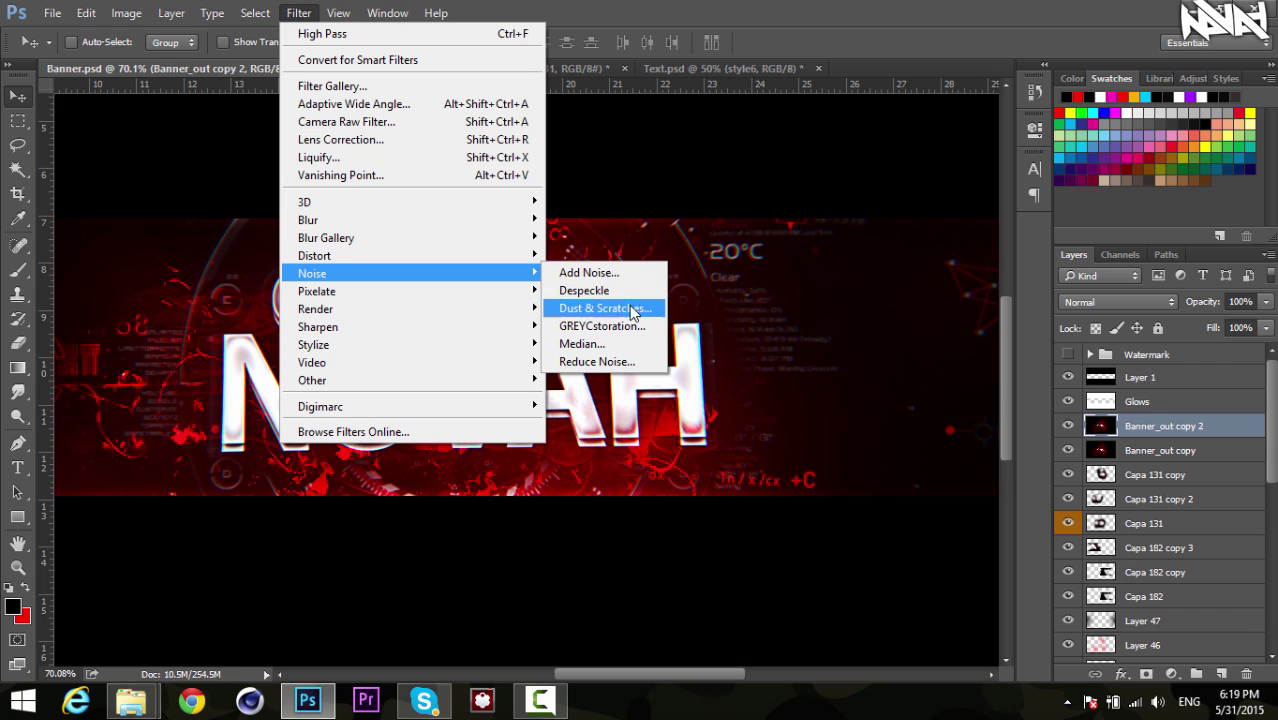
left_click(600, 326)
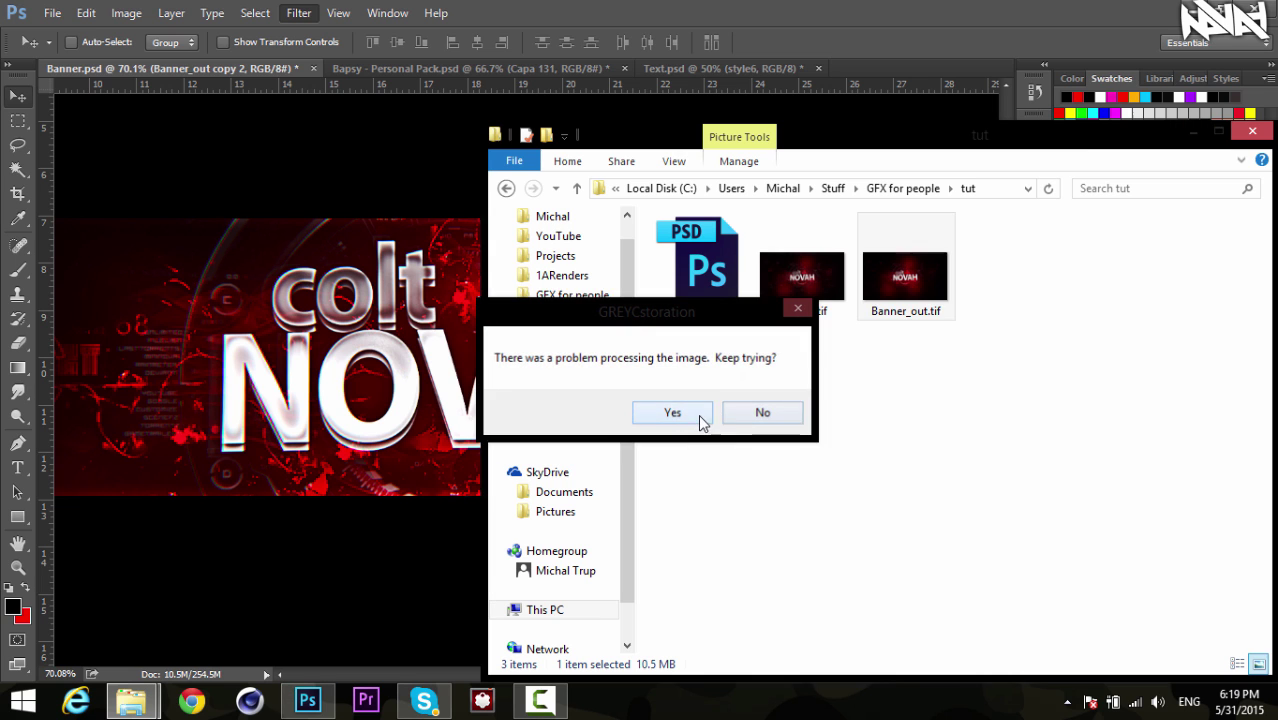
left_click(698, 418)
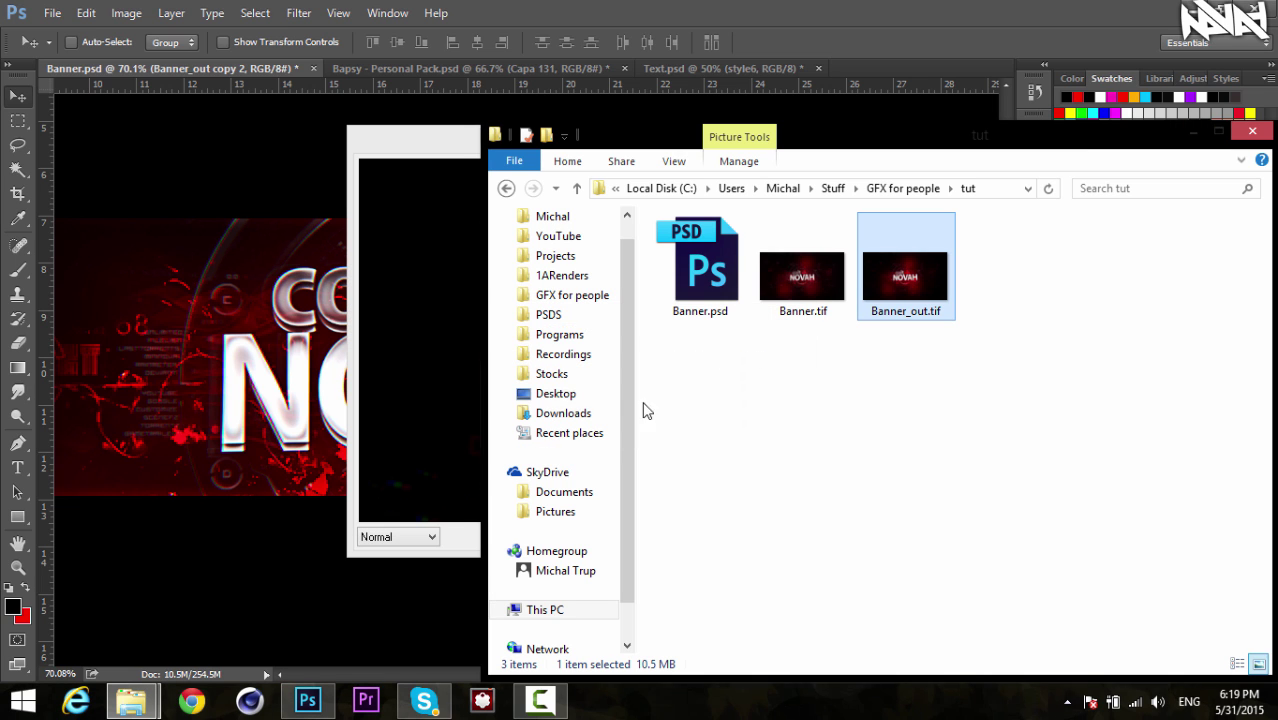
left_click(1193, 131)
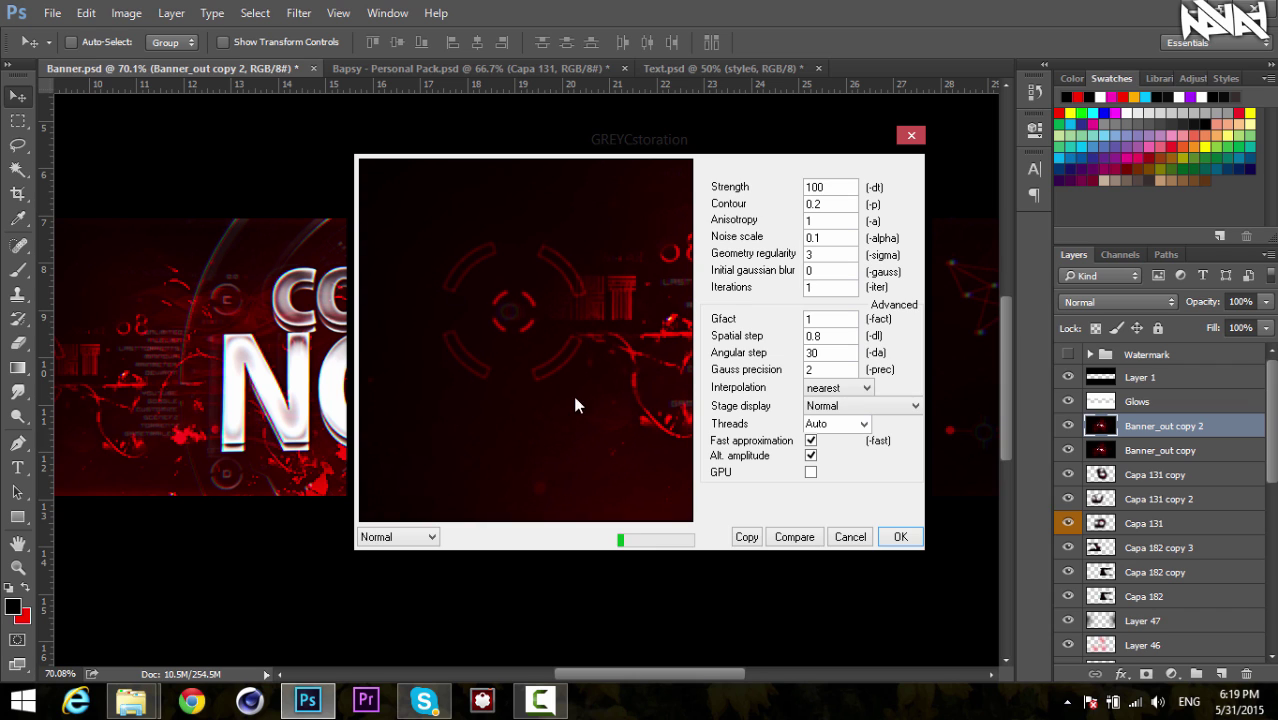
double_click(815, 187)
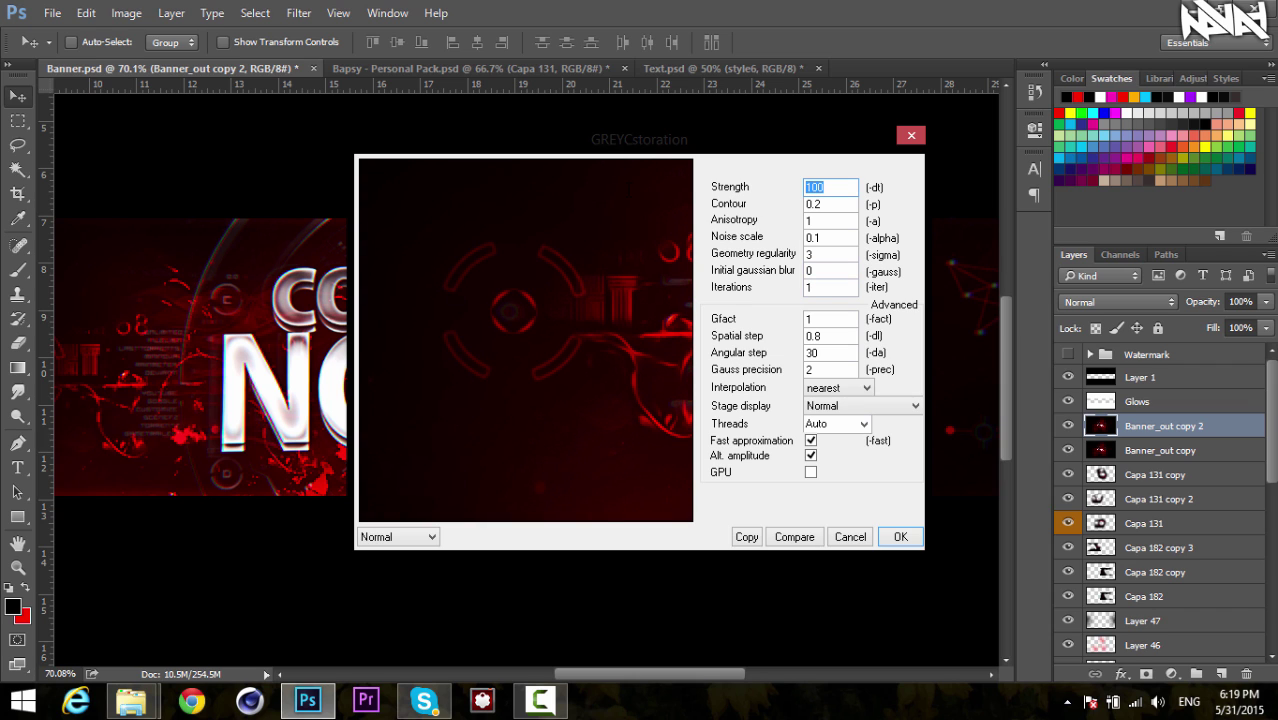
type("2")
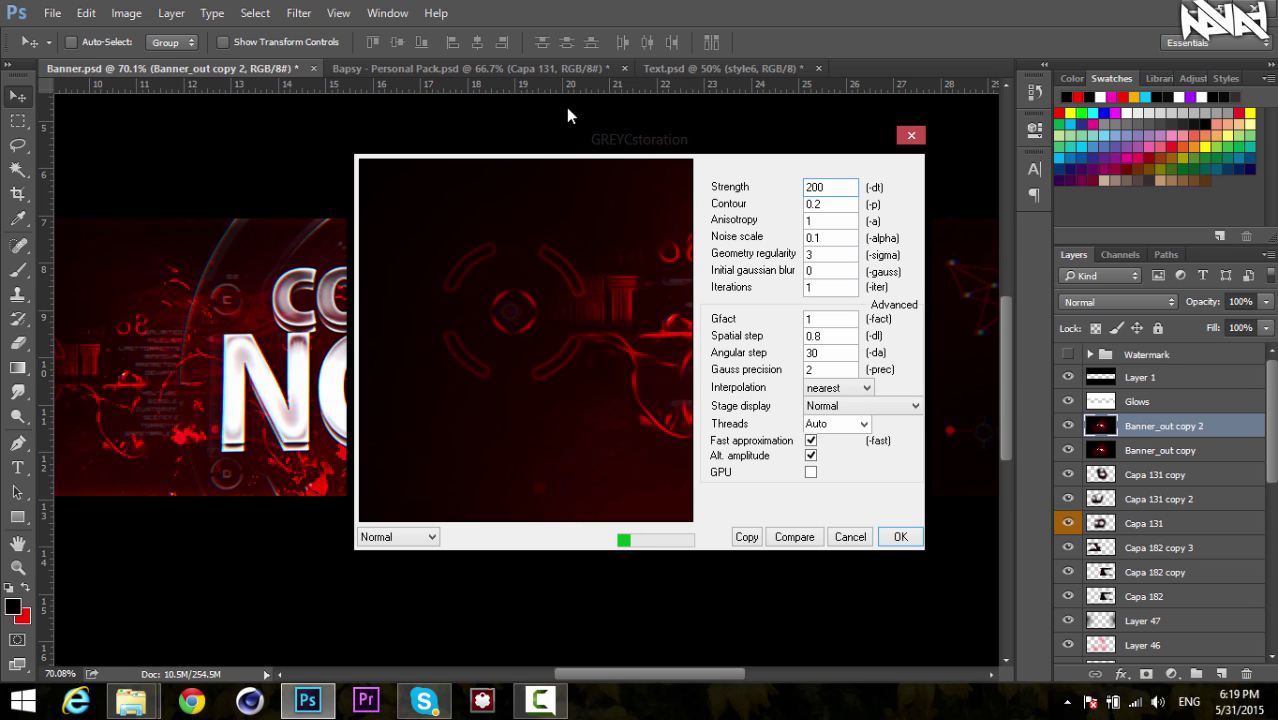
left_click_drag(634, 386, 482, 352)
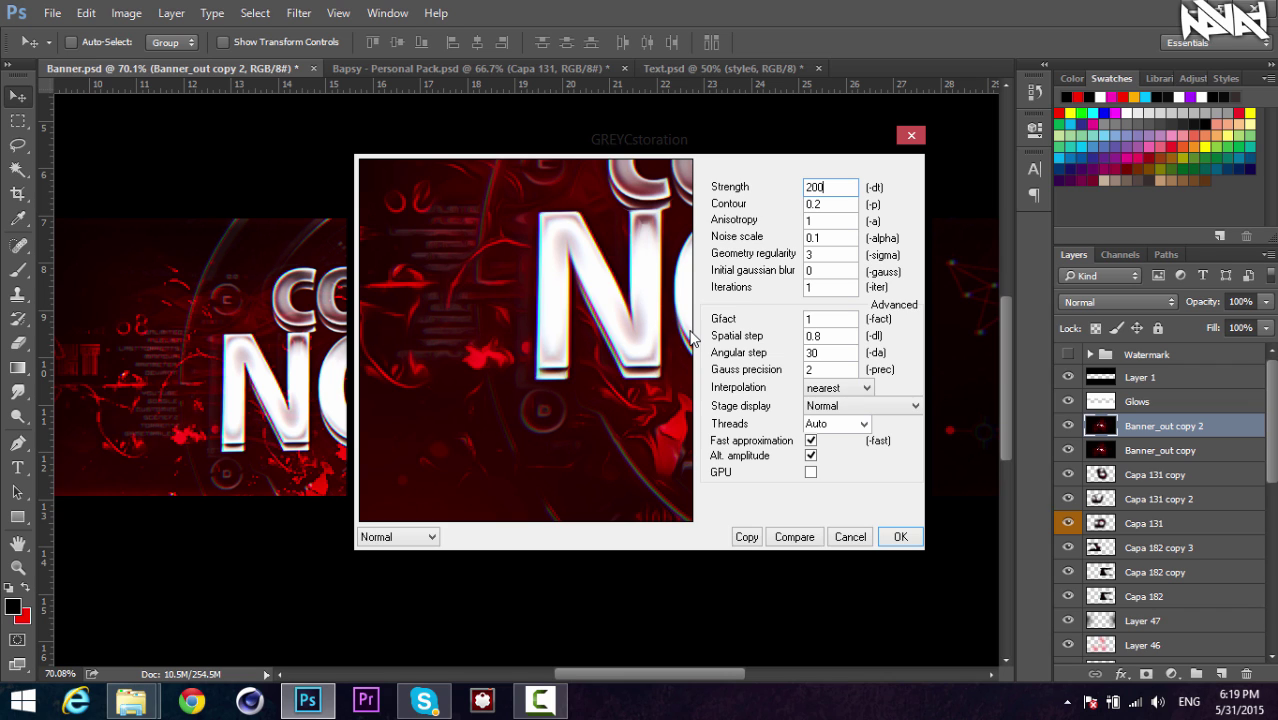
left_click_drag(690, 338, 684, 378)
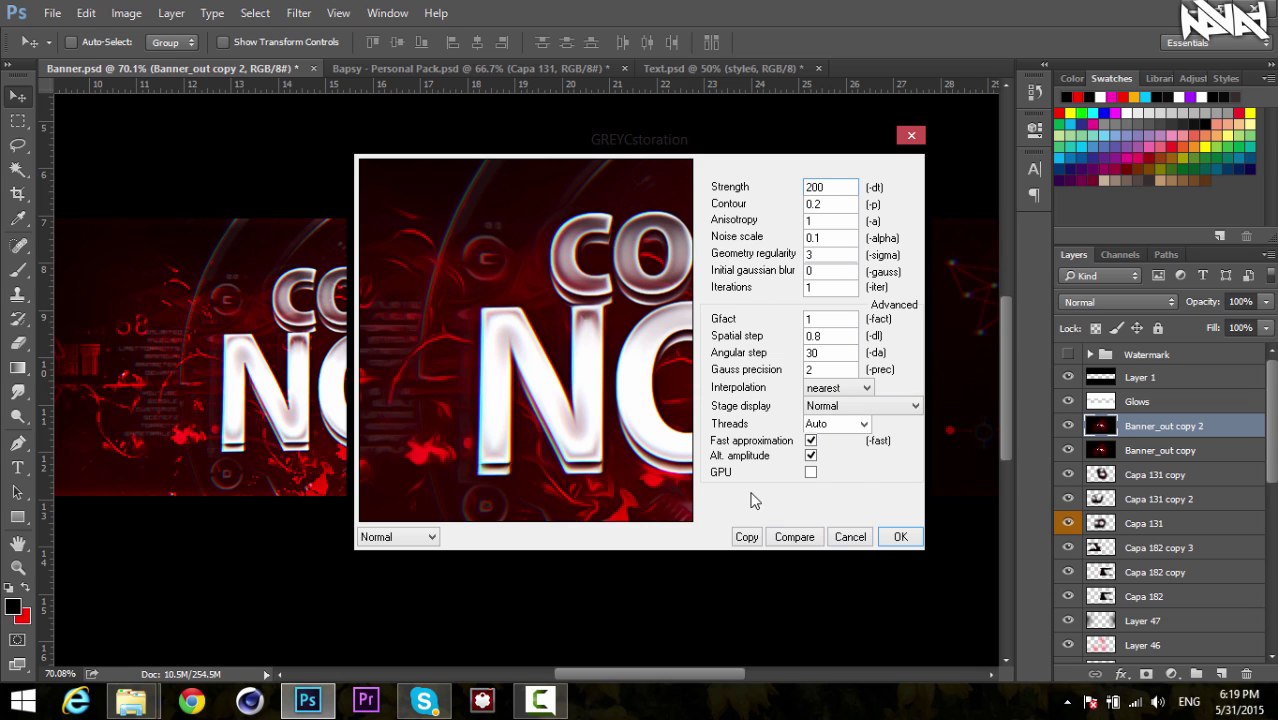
left_click(900, 537)
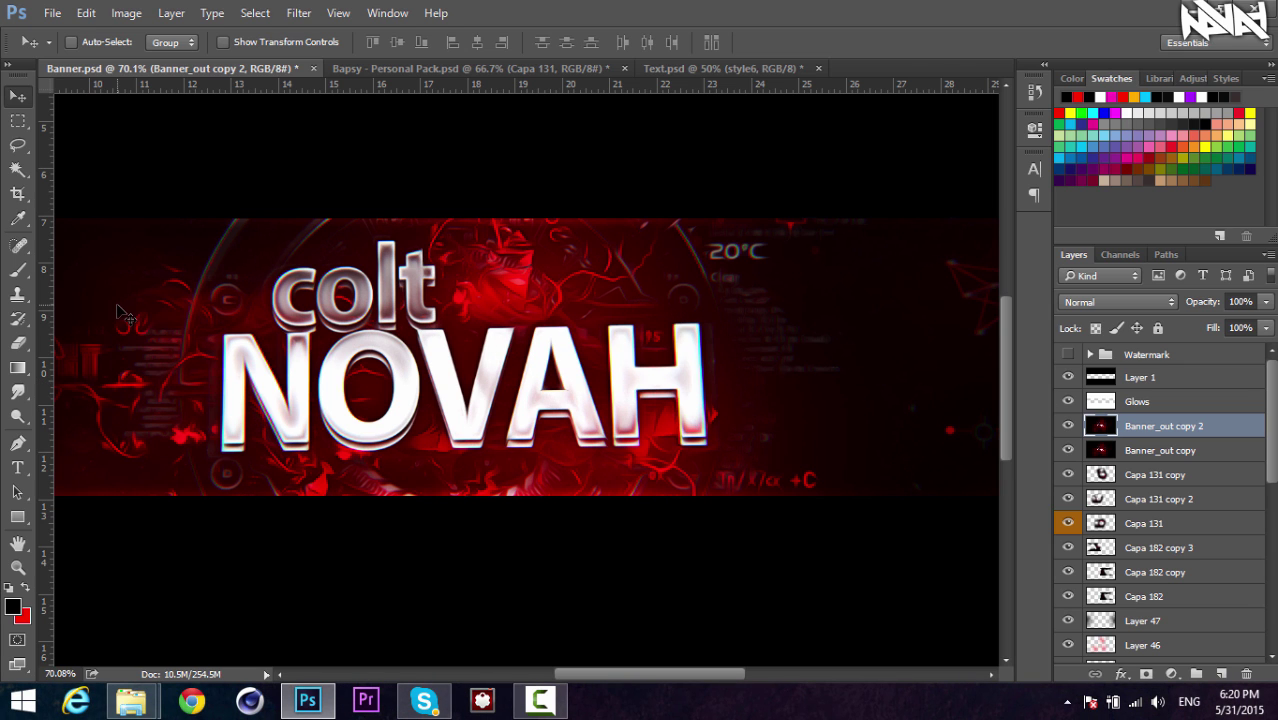
Check the smoothed banner up close and as a whole, and merge Banner_out copy 2 with the Banner_out copy layer
scroll(160, 360, "up", 3)
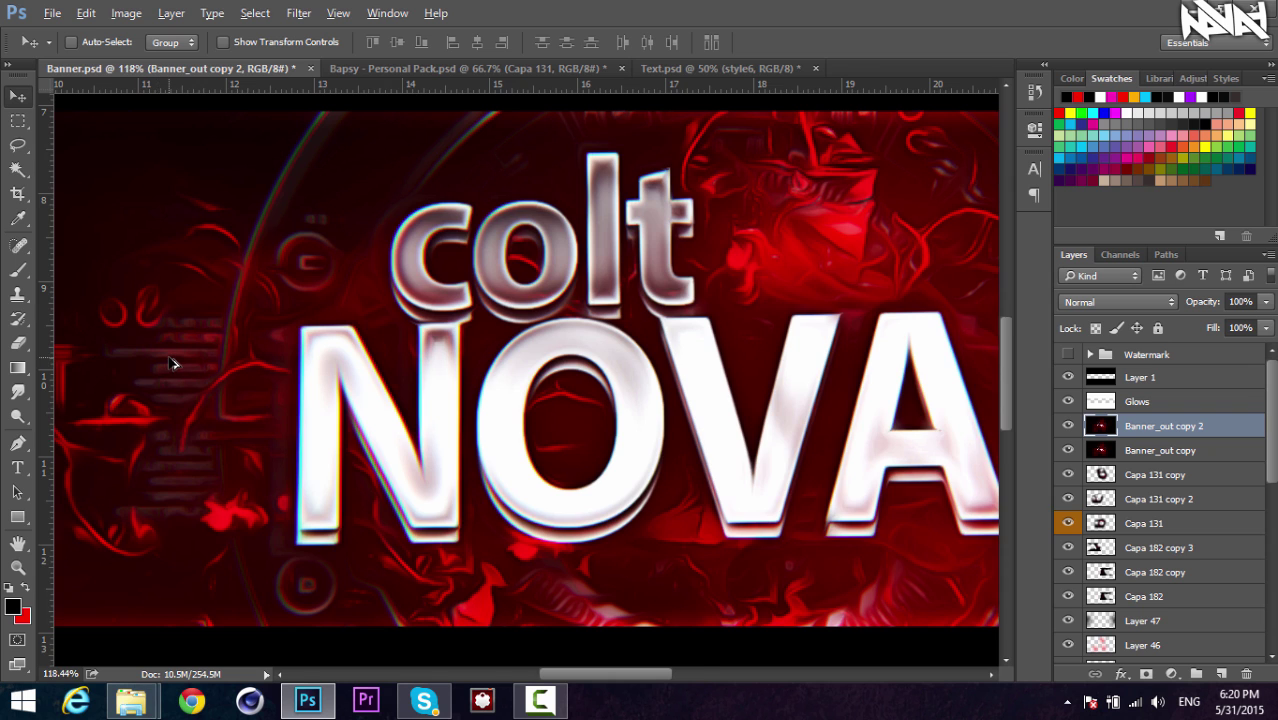
scroll(172, 363, "down", 5)
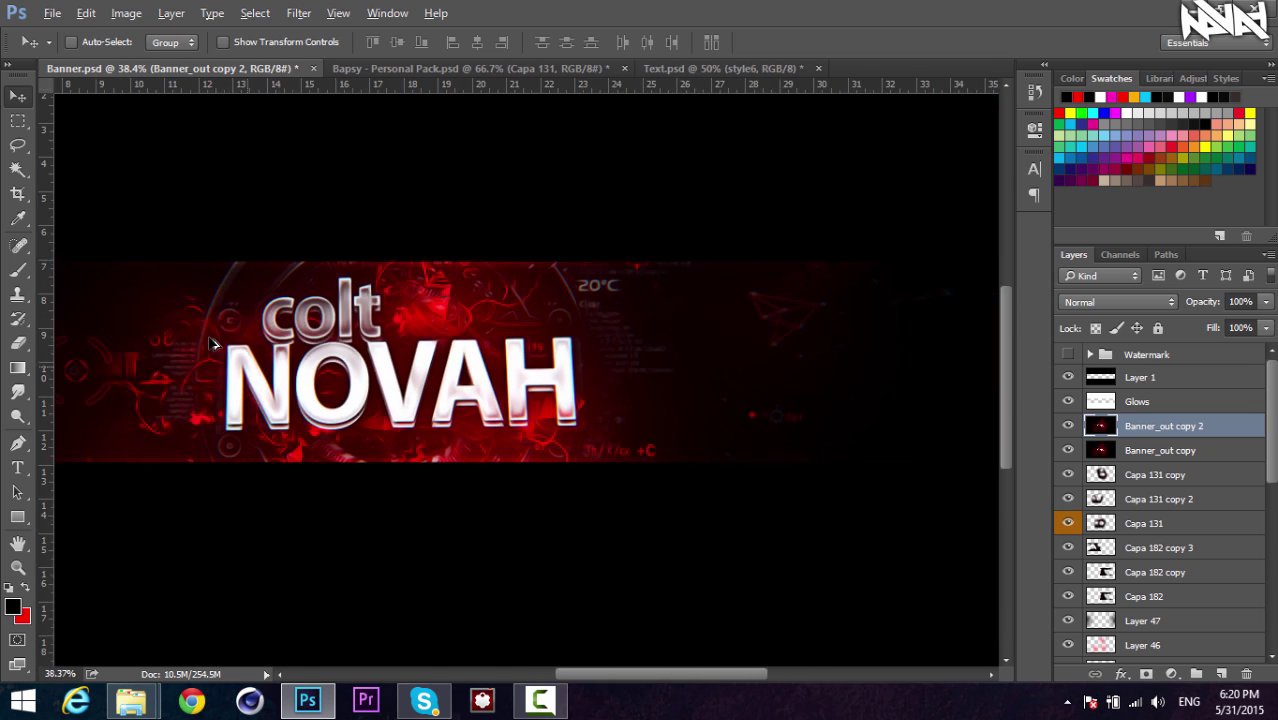
scroll(391, 371, "up", 3)
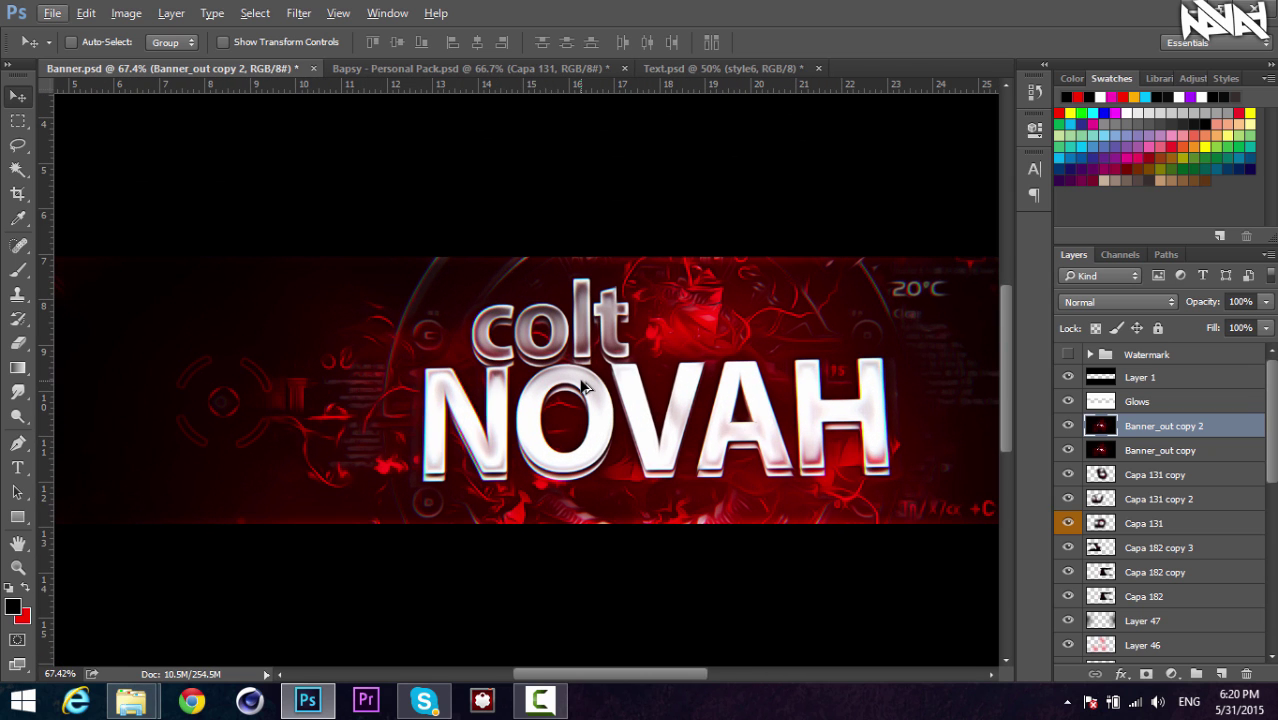
scroll(583, 387, "down", 4)
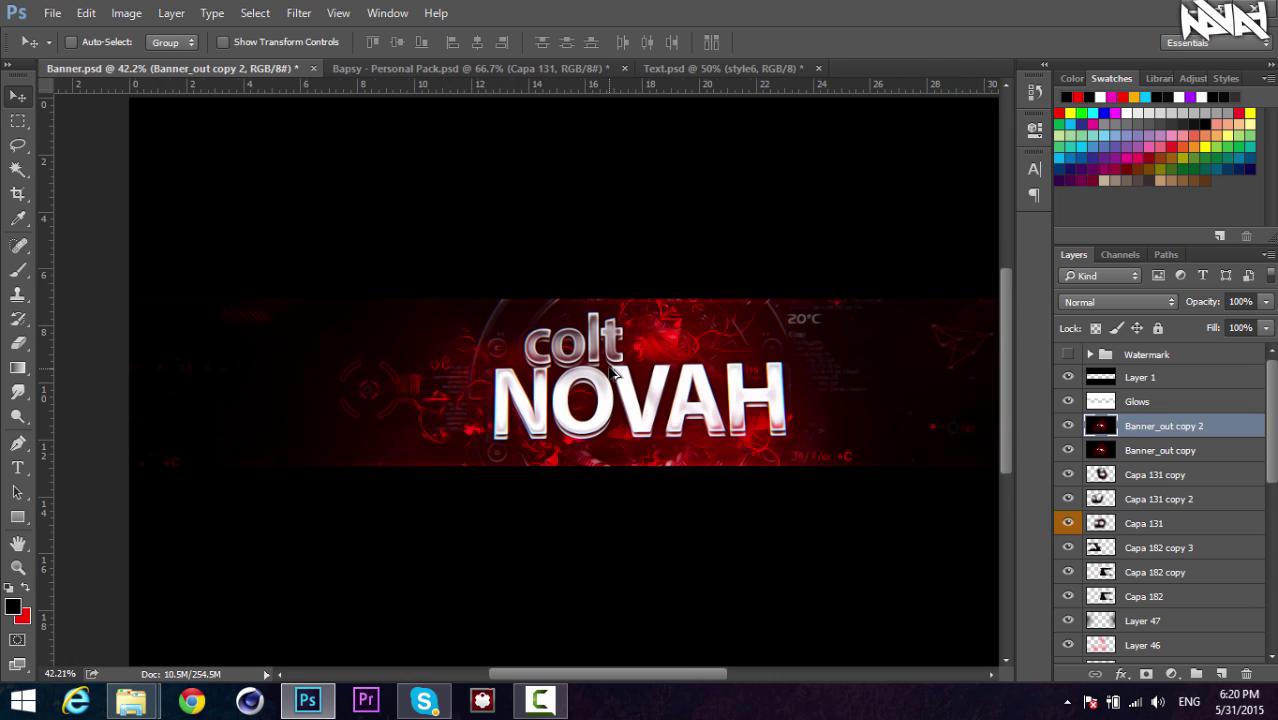
scroll(600, 398, "up", 3)
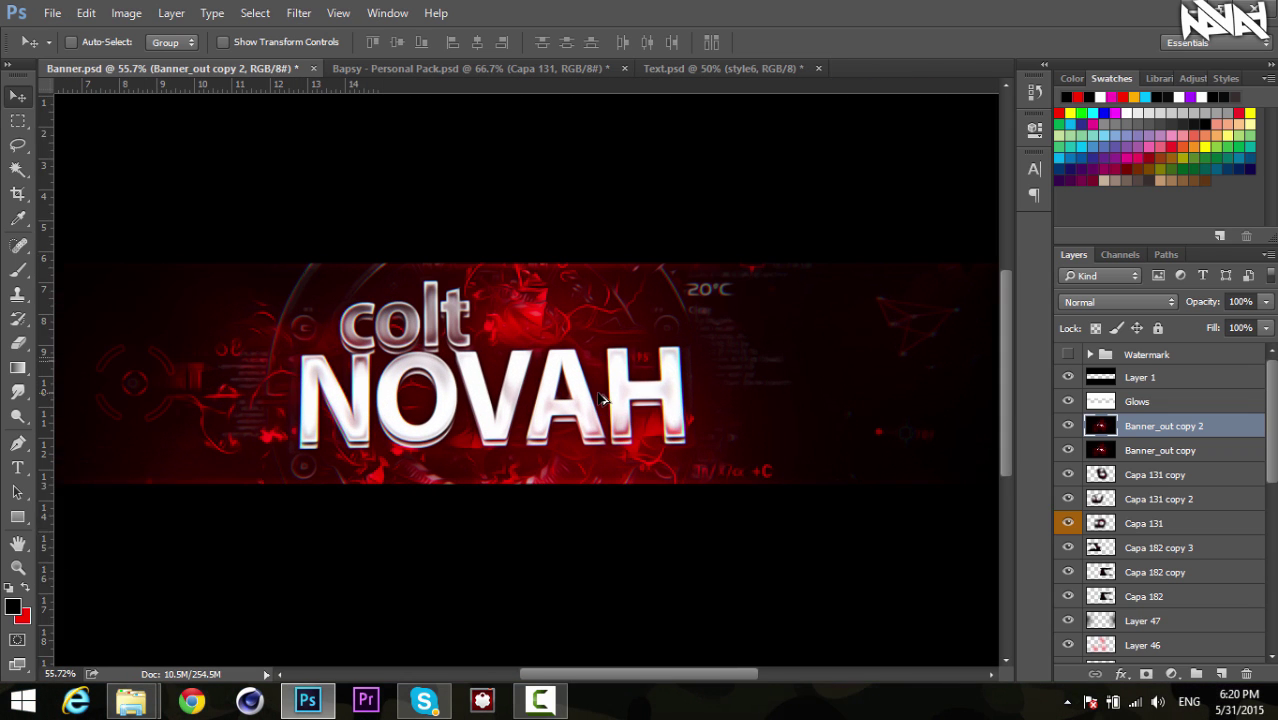
left_click(1140, 451, "shift")
right_click(1140, 451)
left_click(954, 555)
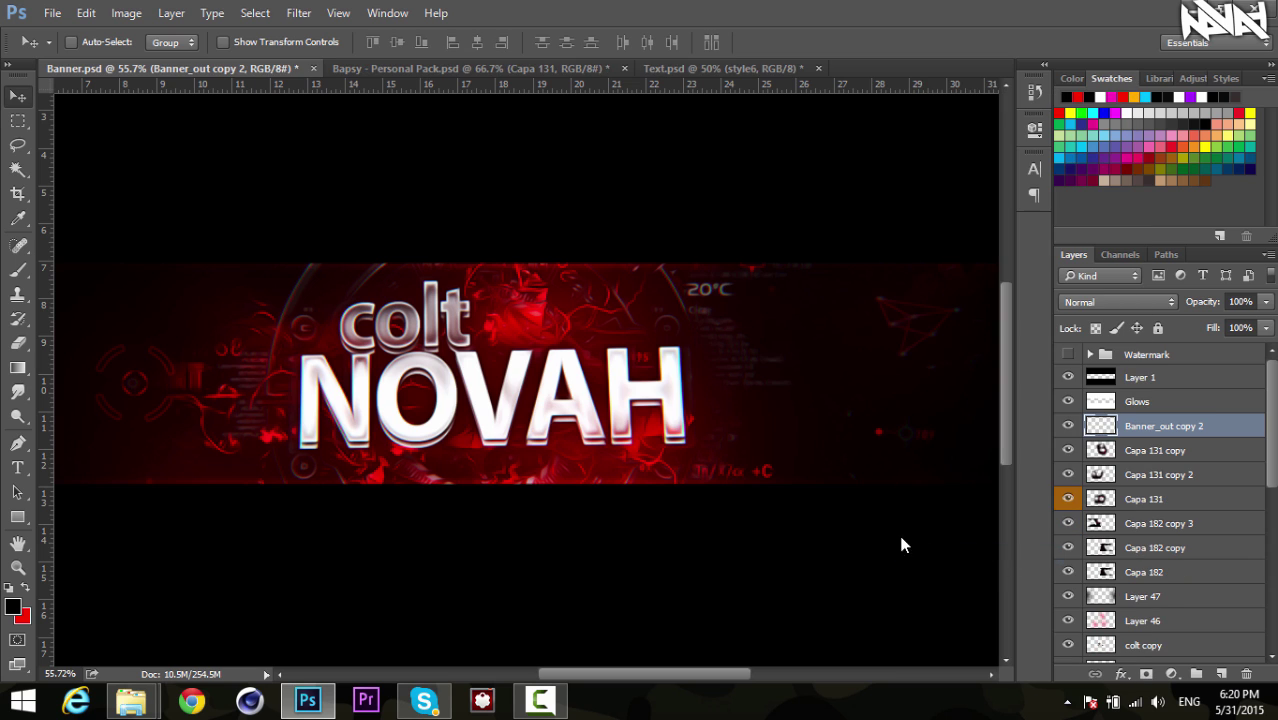
Bring up the Bapsy - Personal Pack.psd document and keep it open without saving its changes
scroll(658, 313, "down", 4)
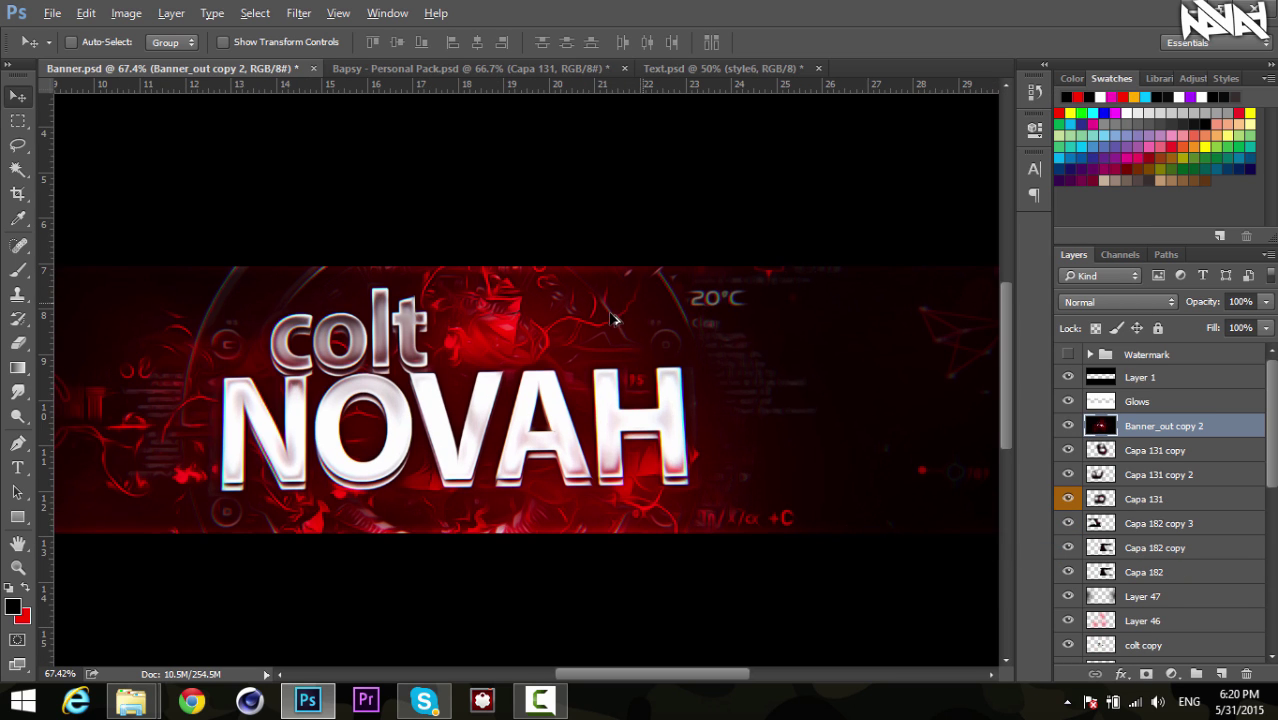
scroll(593, 328, "up", 1)
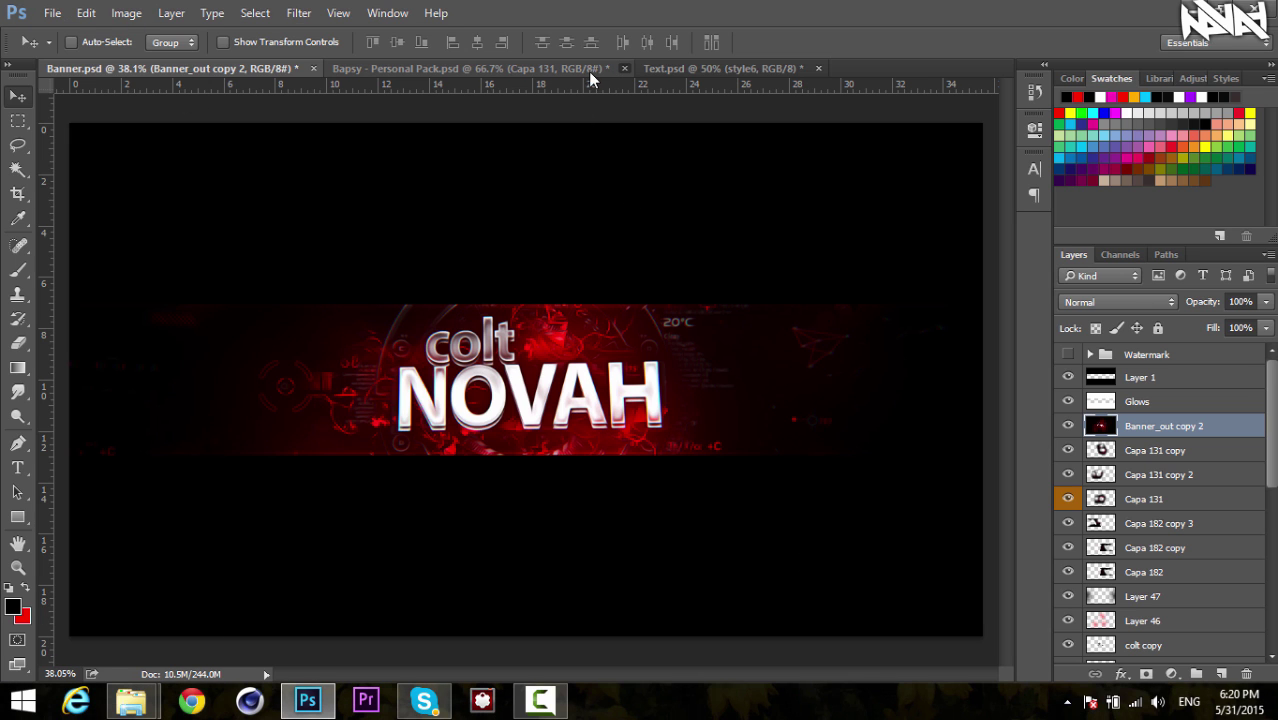
left_click(624, 68)
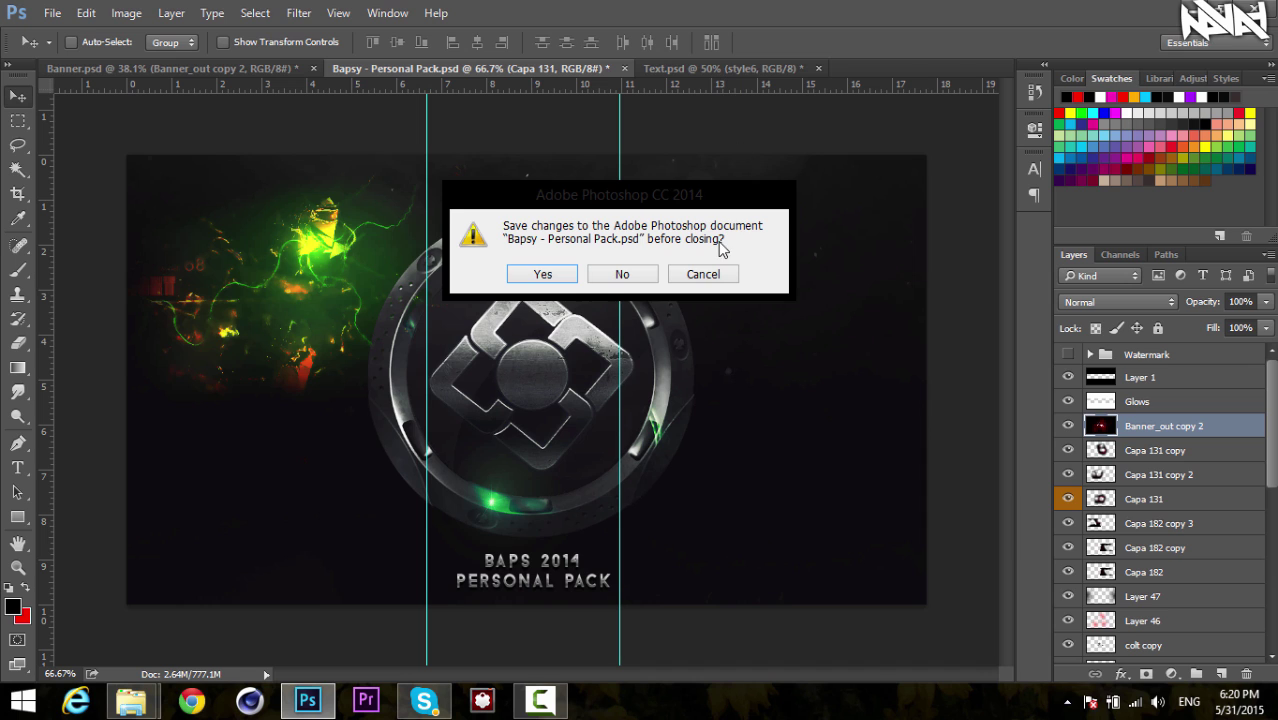
left_click(720, 273)
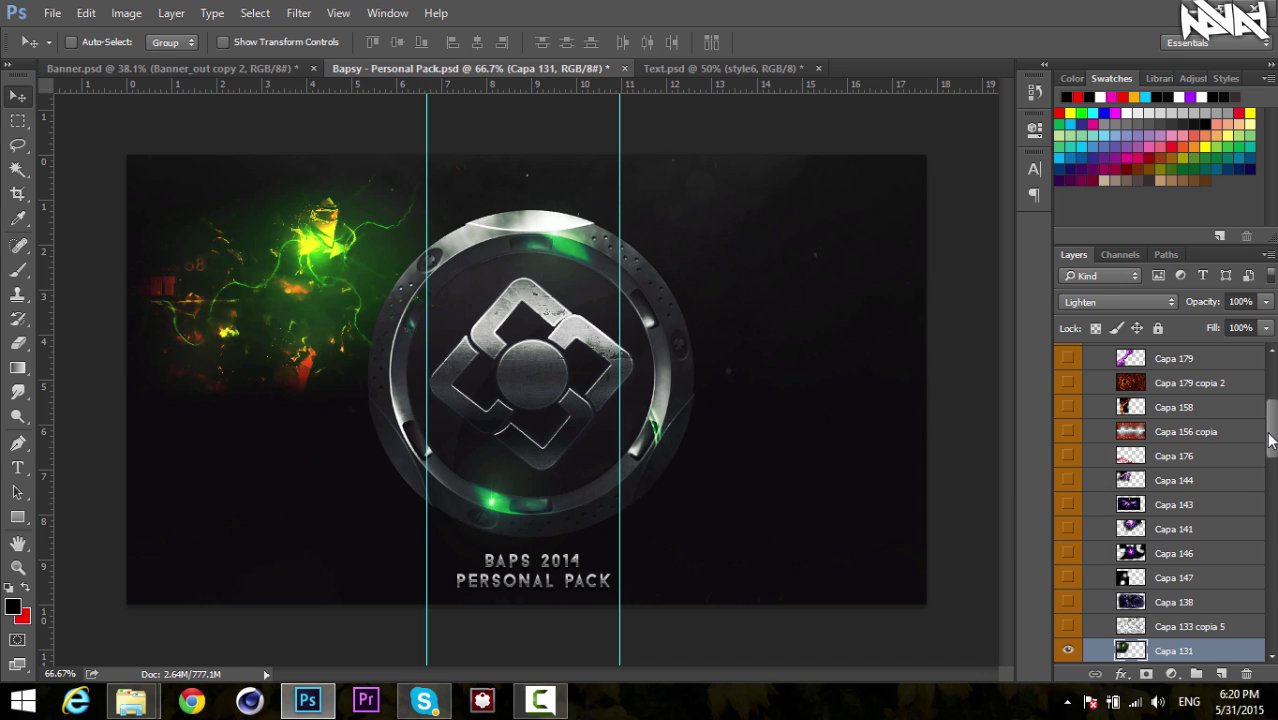
Collapse the Unique Stocks(EPIC) group and look inside the lowest group of the Bapsy - Personal Pack.psd document
scroll(1270, 440, "up", 10)
left_click(1105, 489)
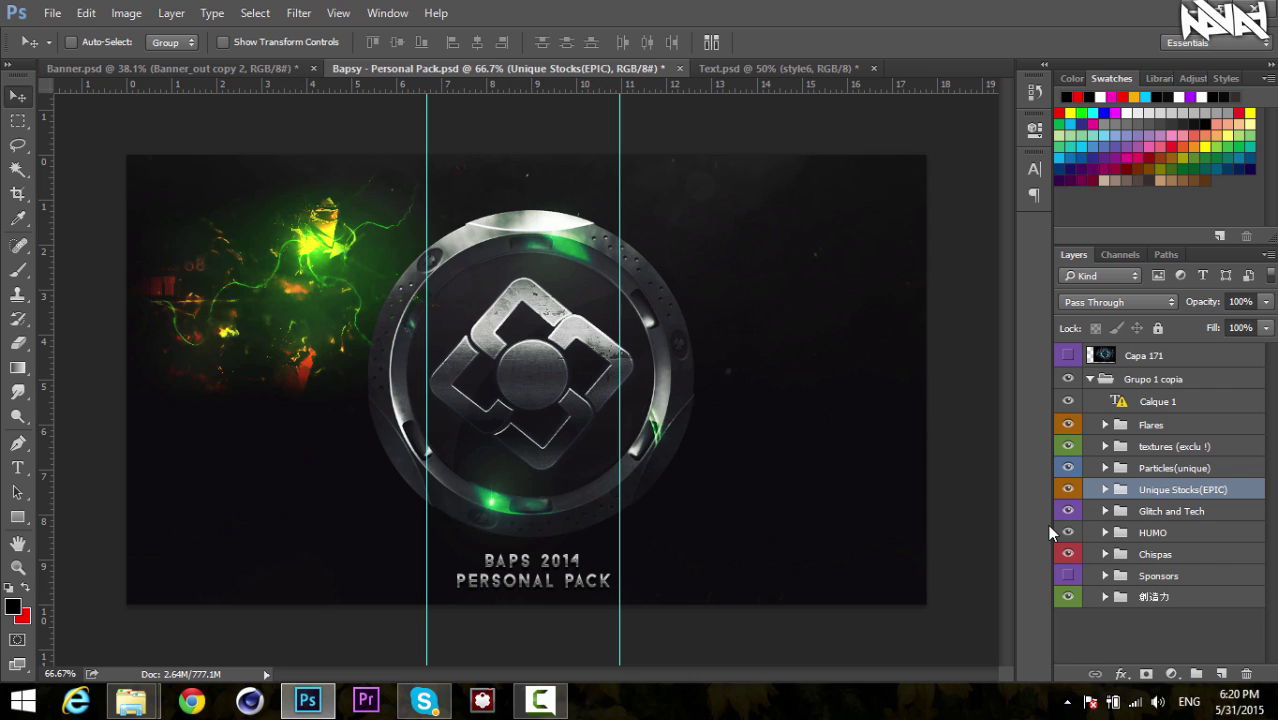
left_click(1105, 597)
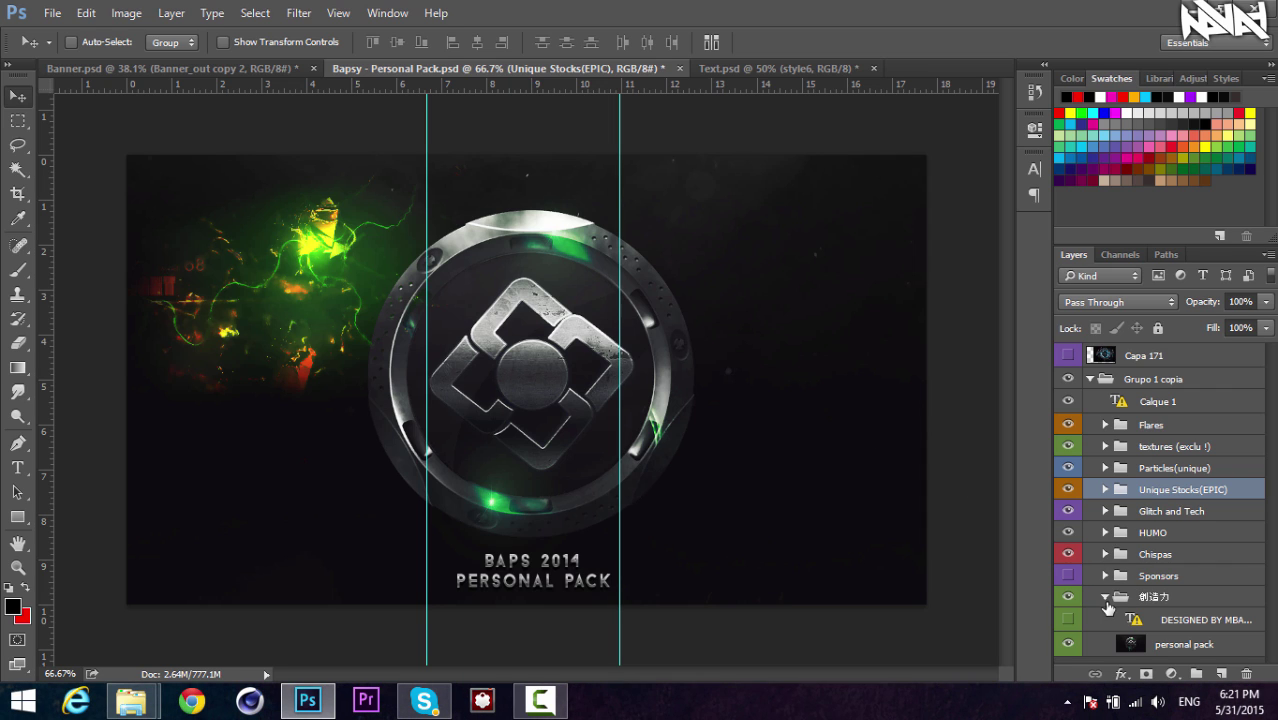
left_click(1105, 597)
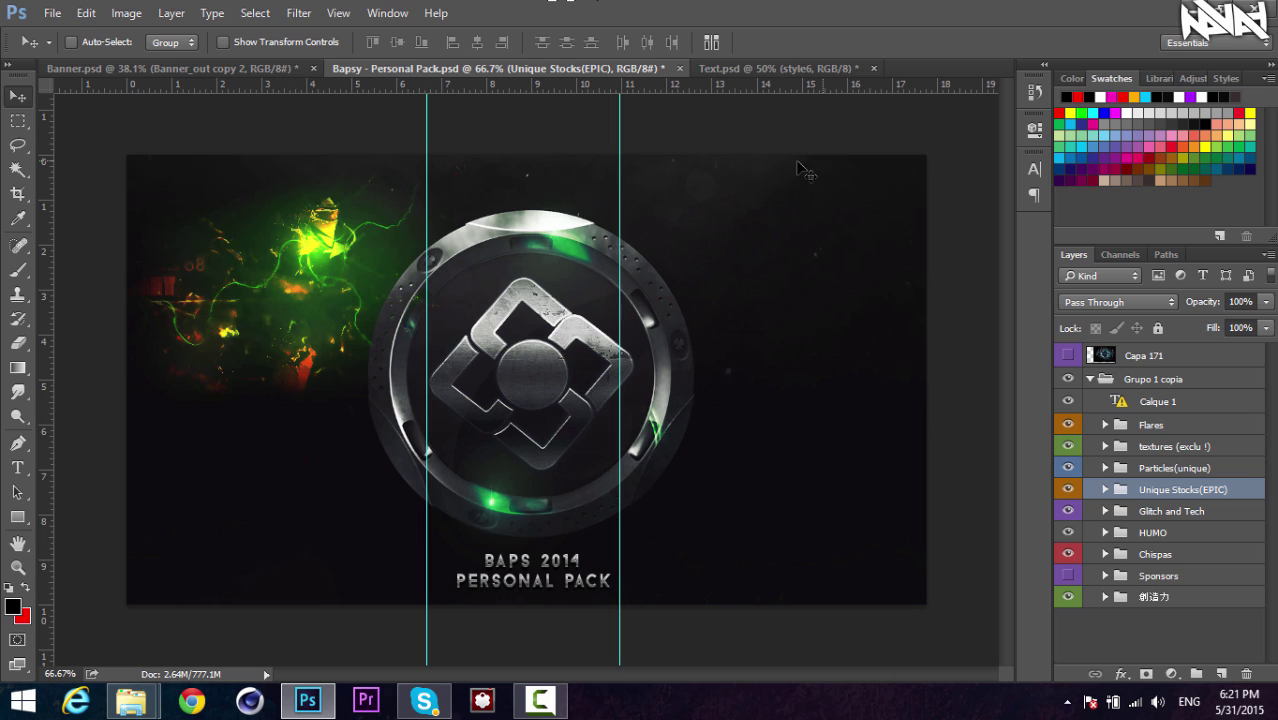
Close the Bapsy - Personal Pack.psd and Text.psd documents without saving their changes
key("ctrl+w")
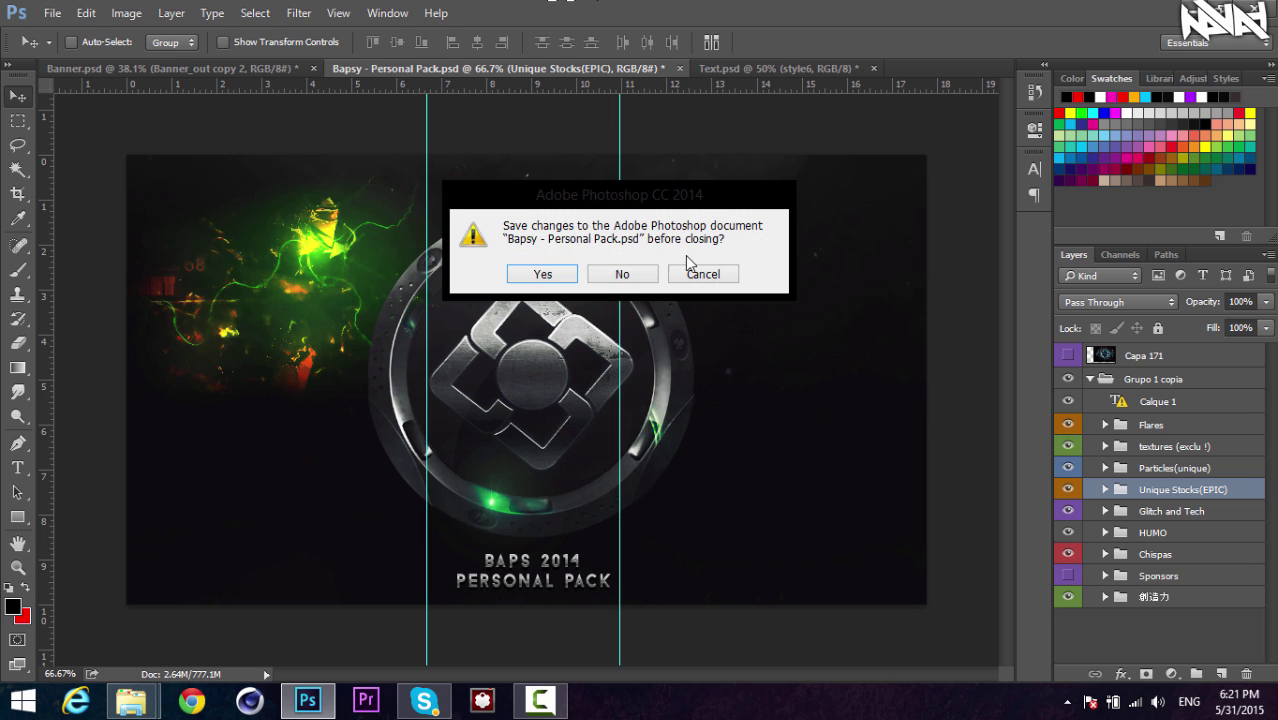
left_click(622, 274)
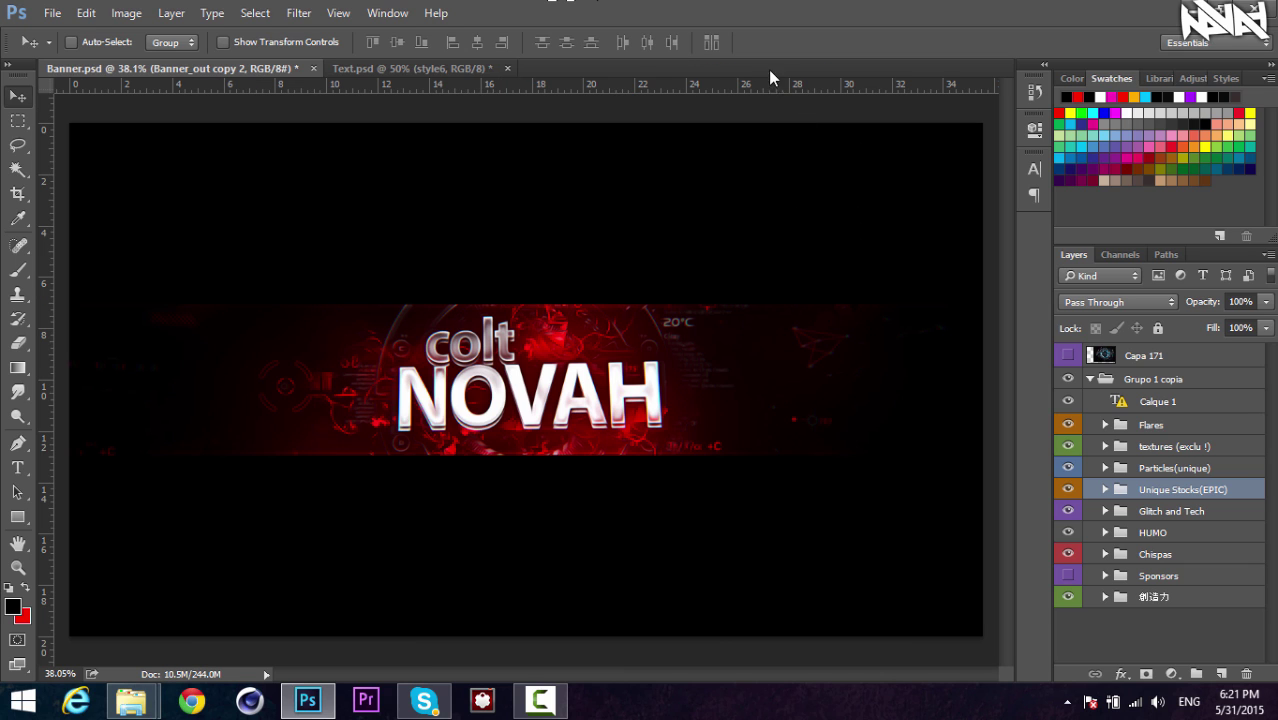
left_click(507, 68)
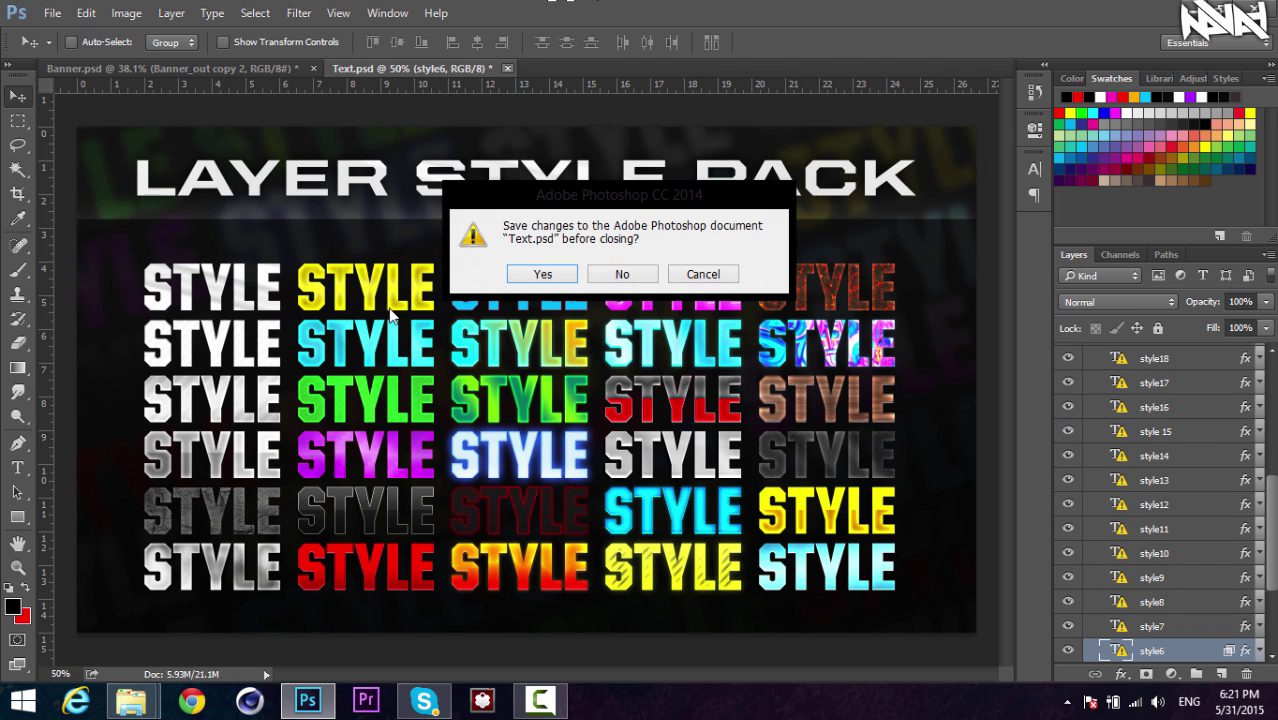
left_click(622, 273)
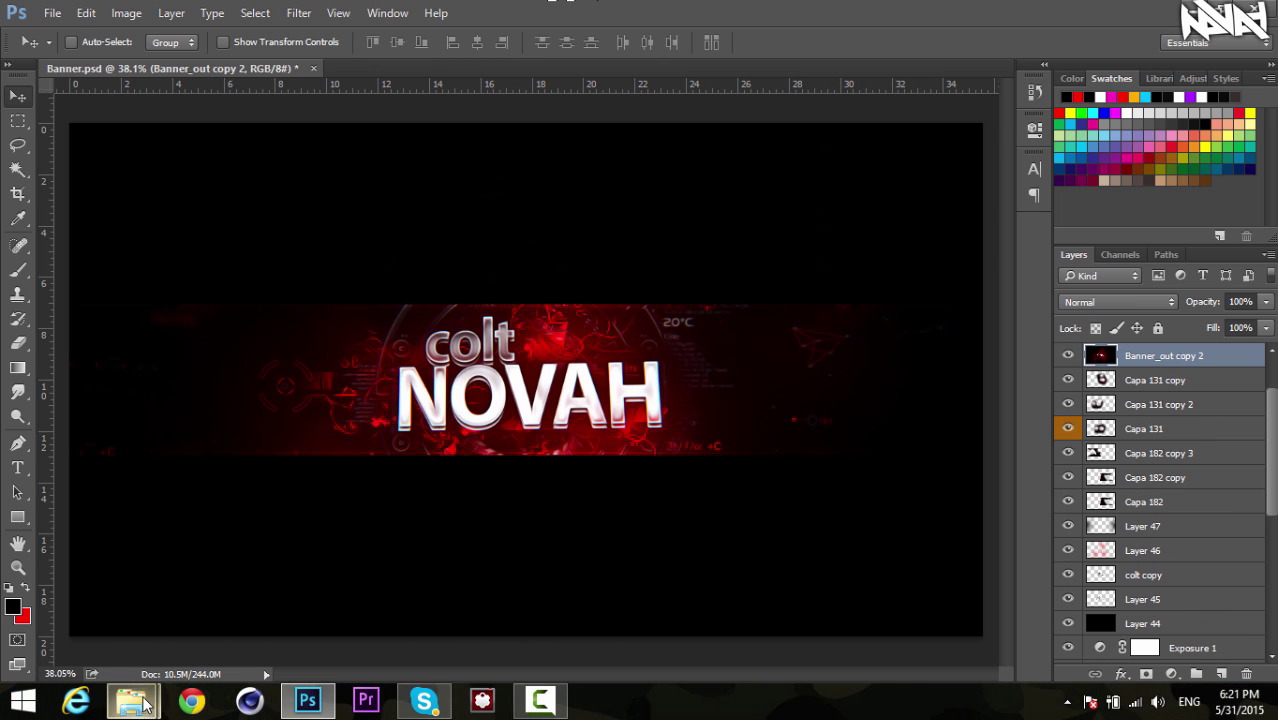
Find the colour correction pack in the CC's folder under PSDS and open CCpack10V2.psd in Photoshop as a separate document
mouse_move(131, 700)
left_click(155, 647)
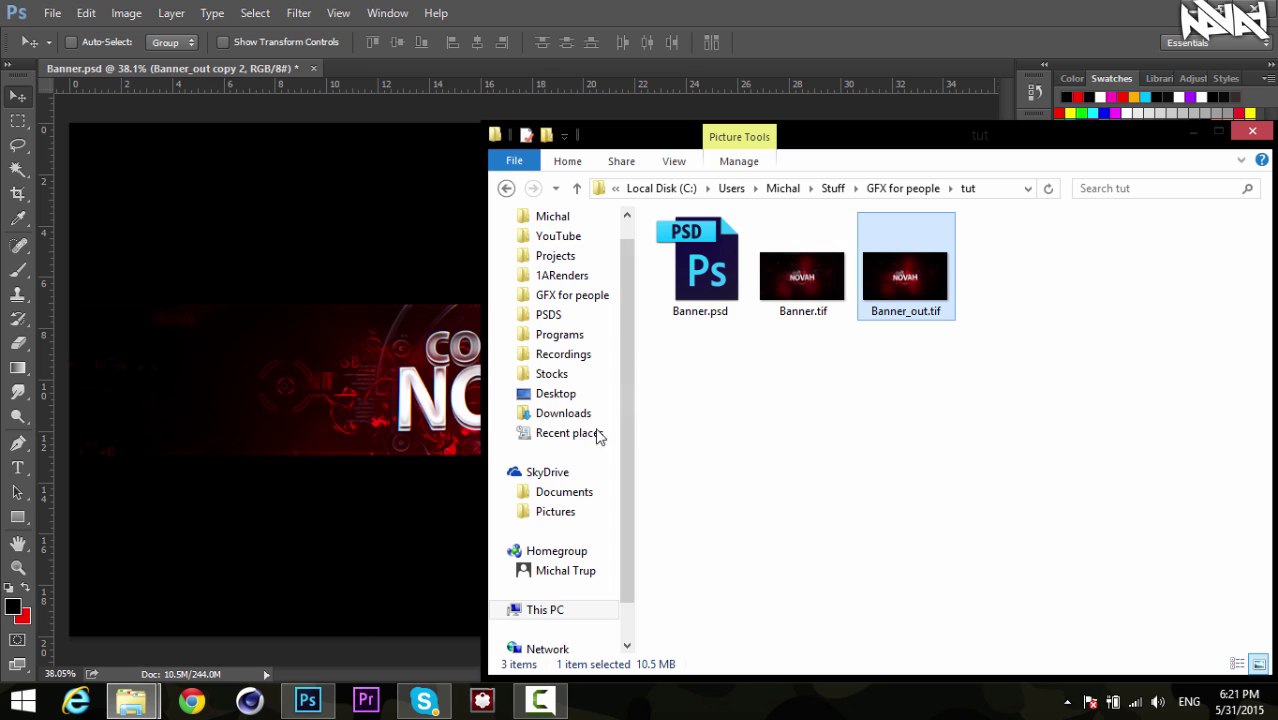
mouse_move(131, 700)
left_click(288, 644)
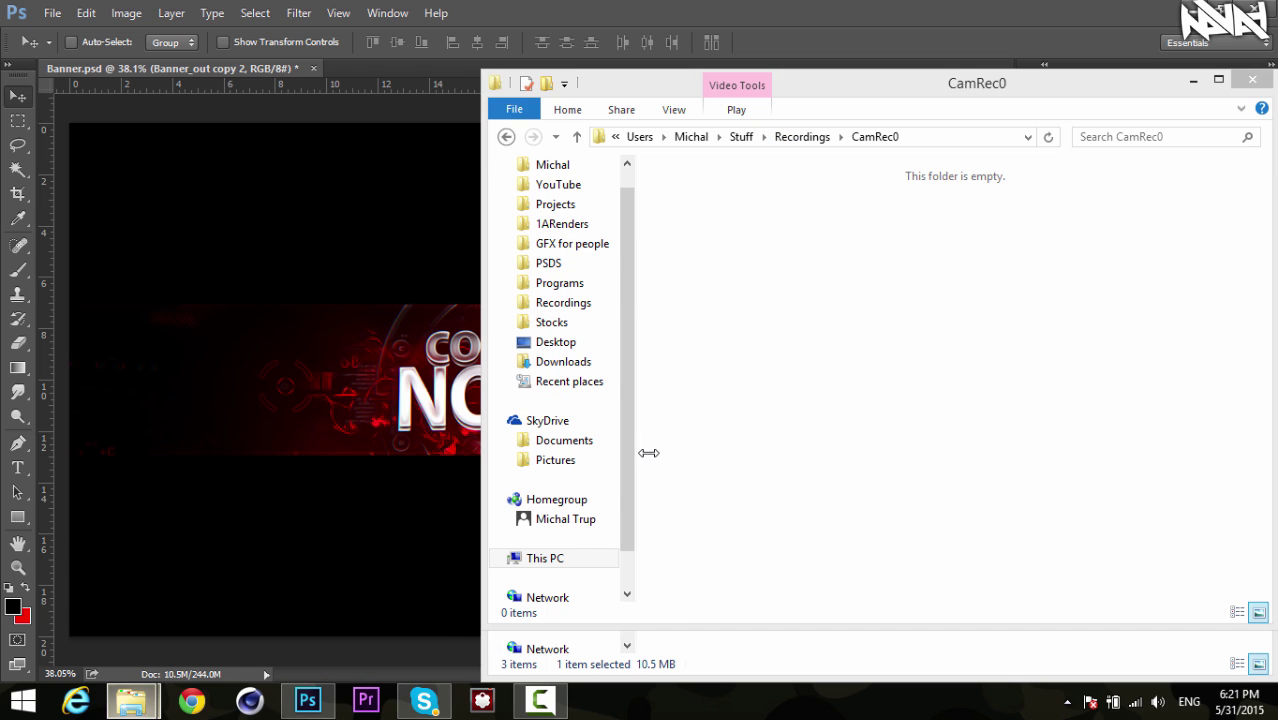
left_click(553, 265)
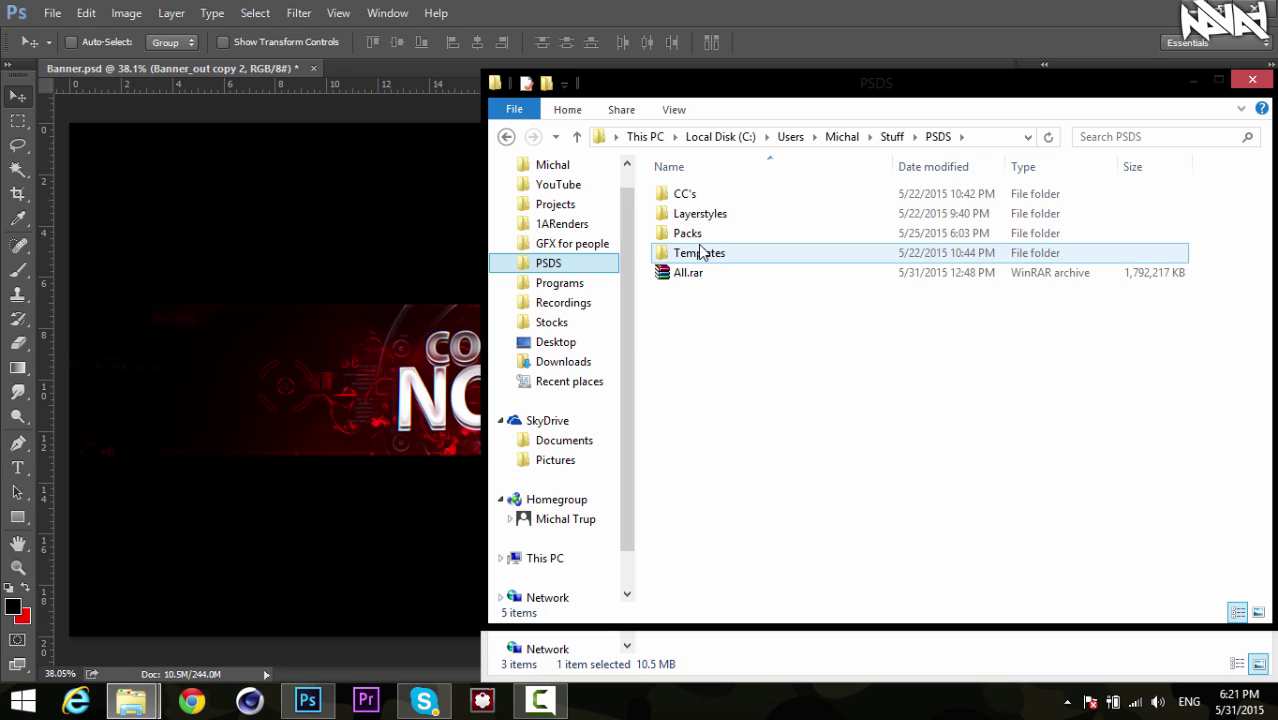
left_click(700, 240)
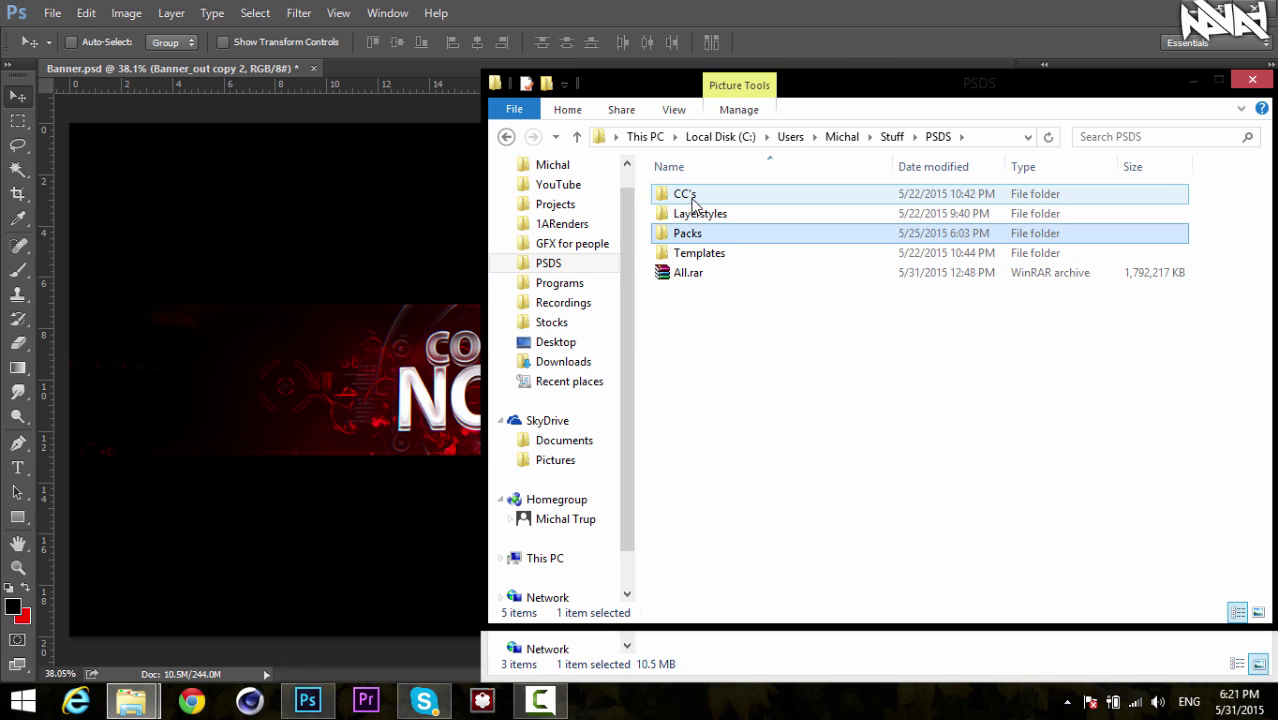
double_click(685, 194)
left_click_drag(868, 243, 450, 69)
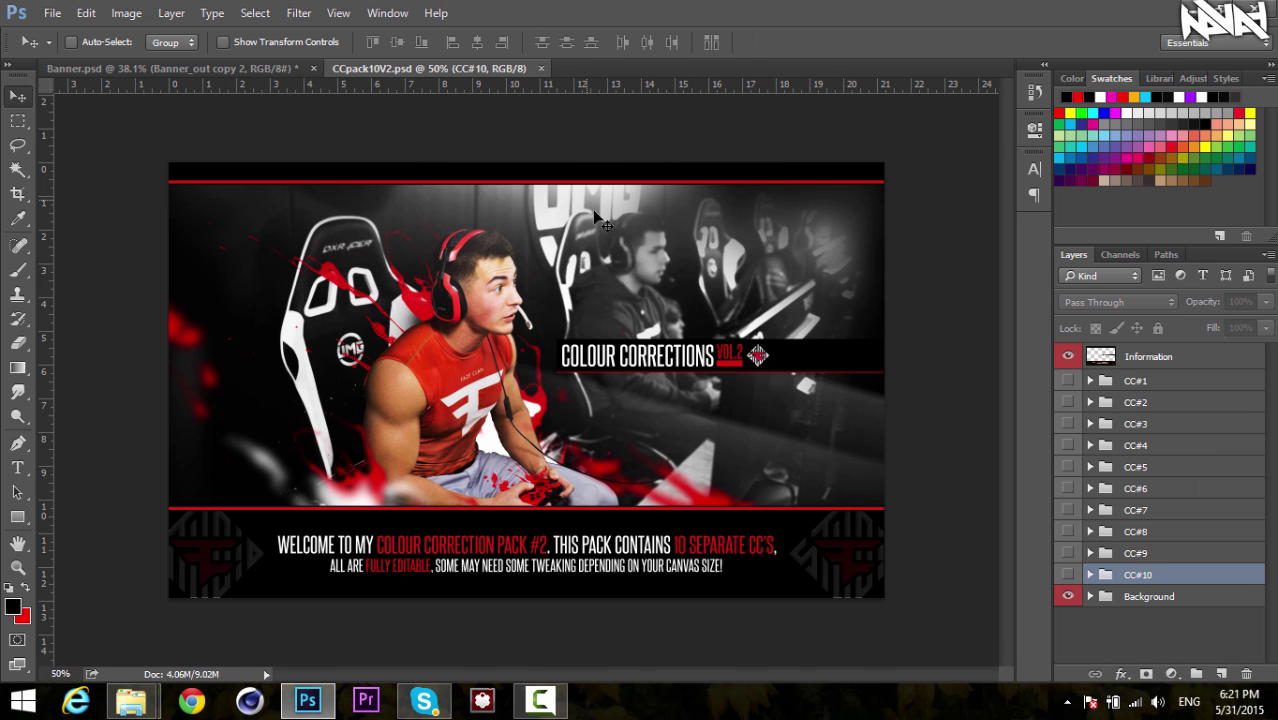
Copy the CC#1 to CC#10 groups together from CCpack10V2.psd into the Banner.psd document
left_click(1145, 390)
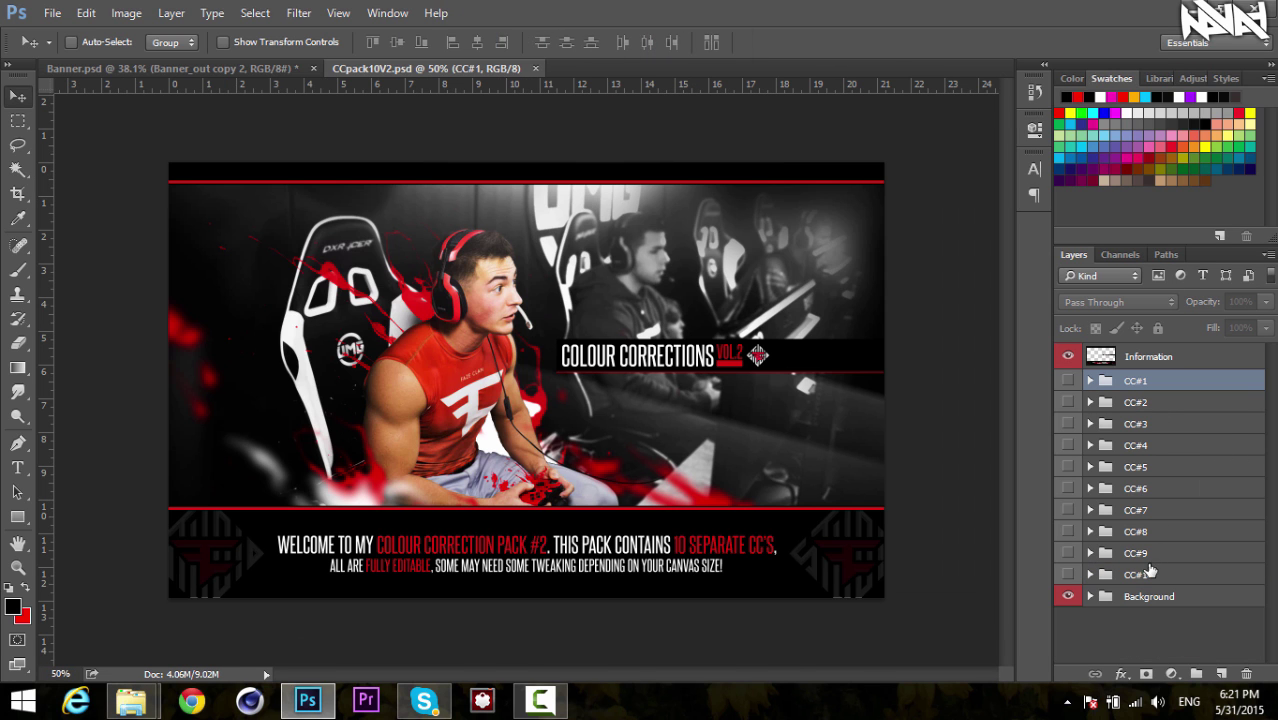
left_click(1140, 577, "shift")
left_click_drag(1140, 578, 510, 370)
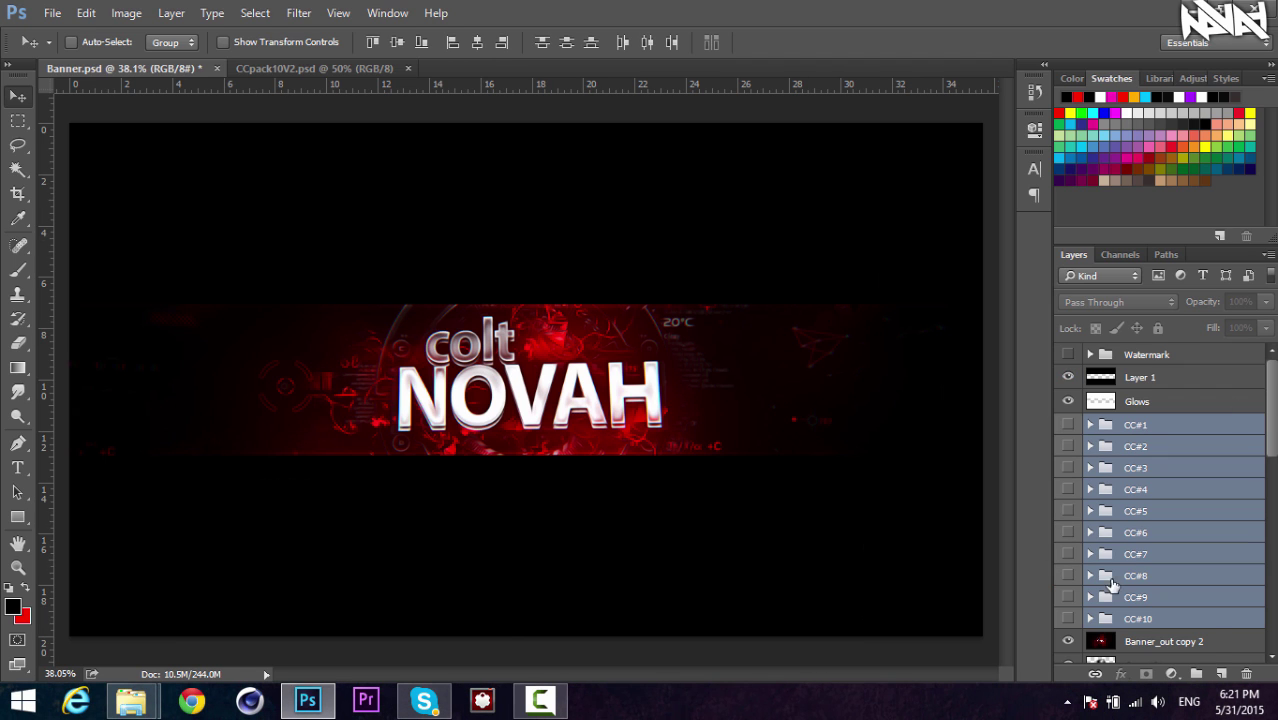
Preview the CC#10 and CC#9 colour corrections on the banner one at a time, examining the lettering up close
left_click(1110, 578)
left_click(1068, 618)
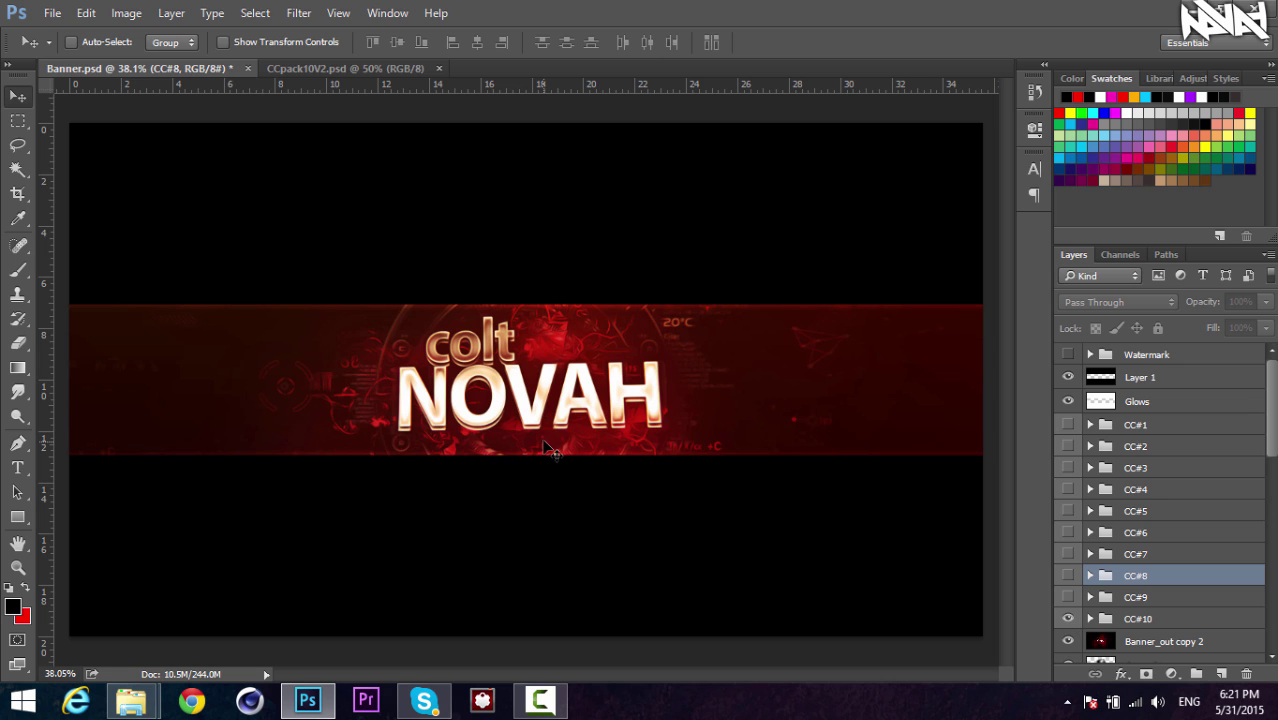
scroll(478, 384, "up", 3)
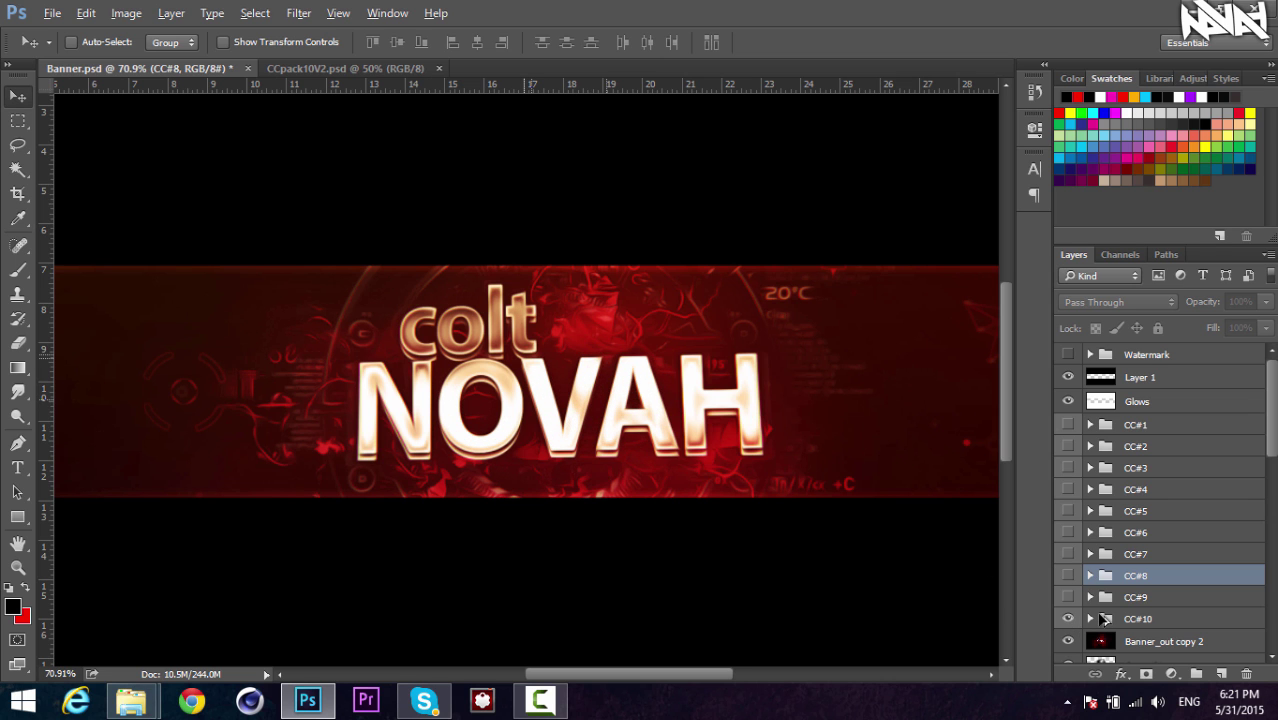
left_click(1068, 619)
left_click(1068, 619)
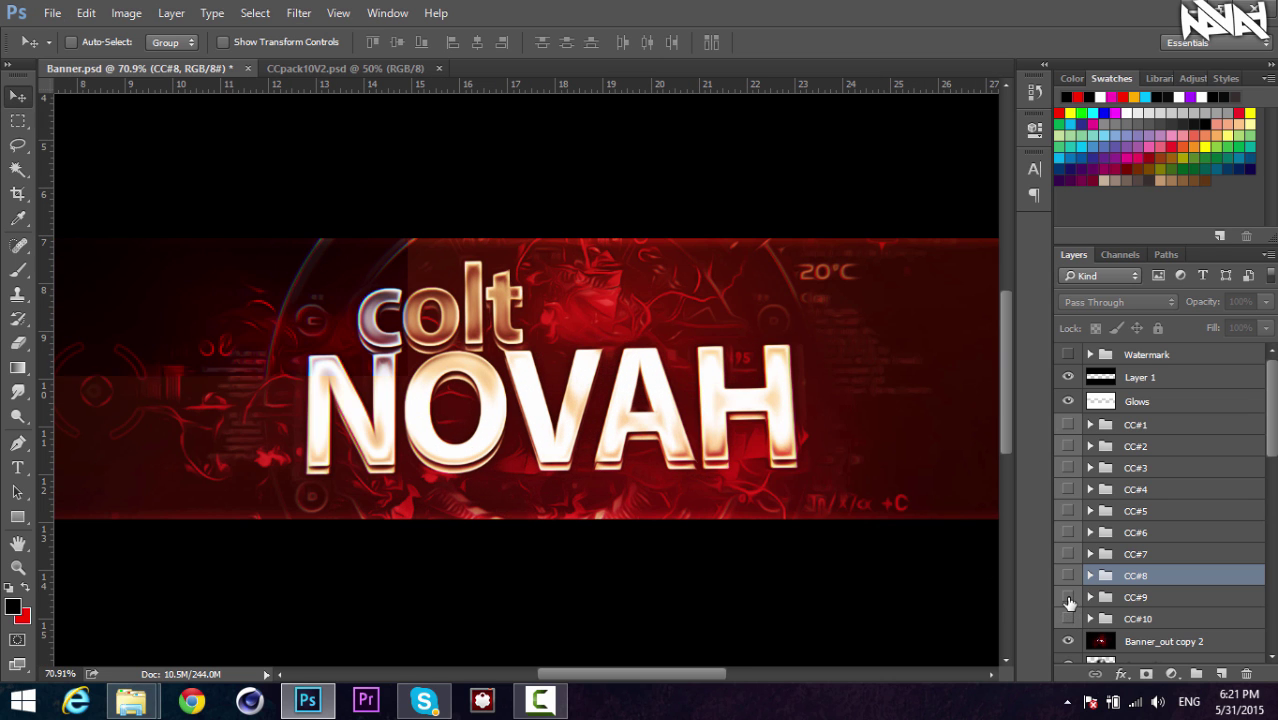
left_click(1068, 598)
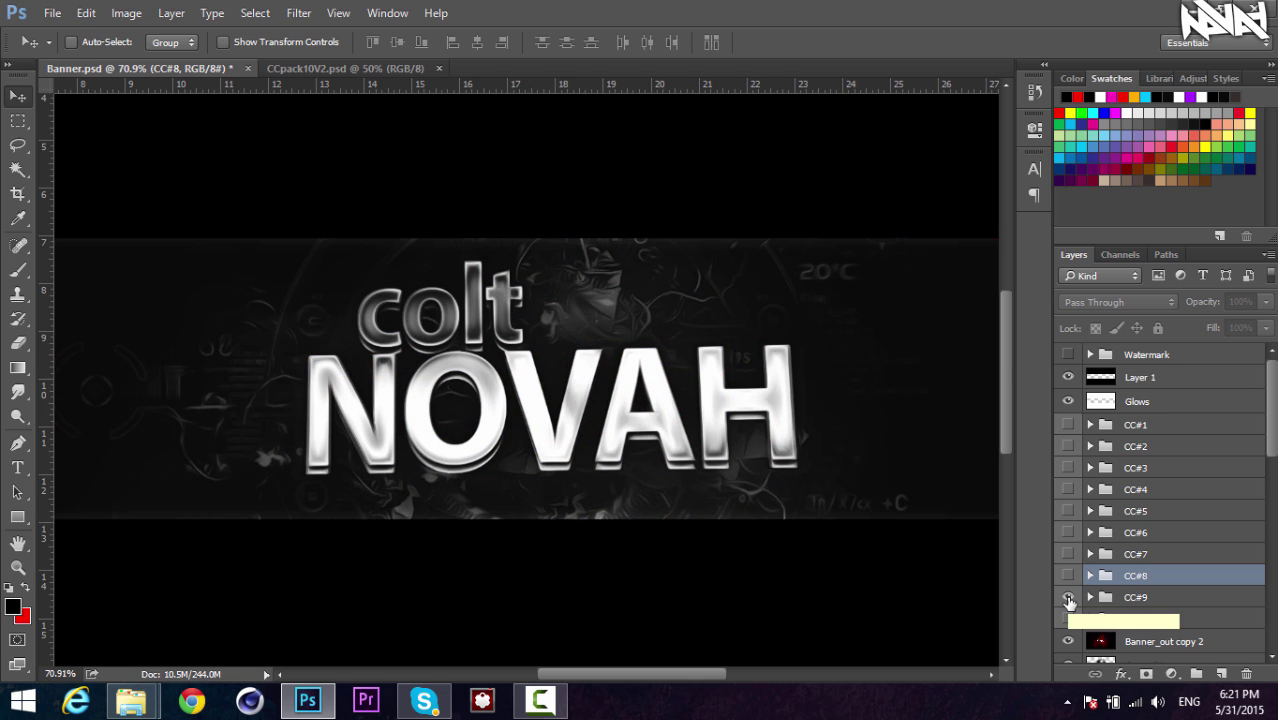
left_click(1069, 601)
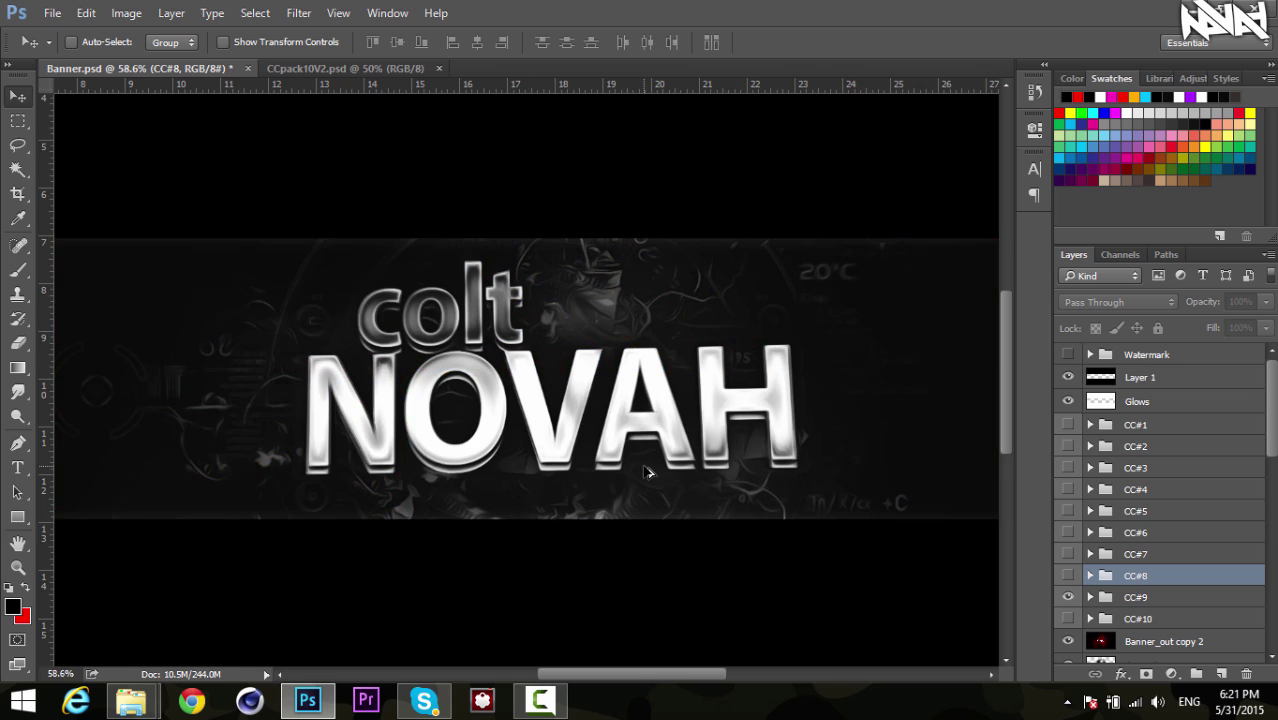
scroll(650, 471, "down", 3)
scroll(522, 449, "up", 3)
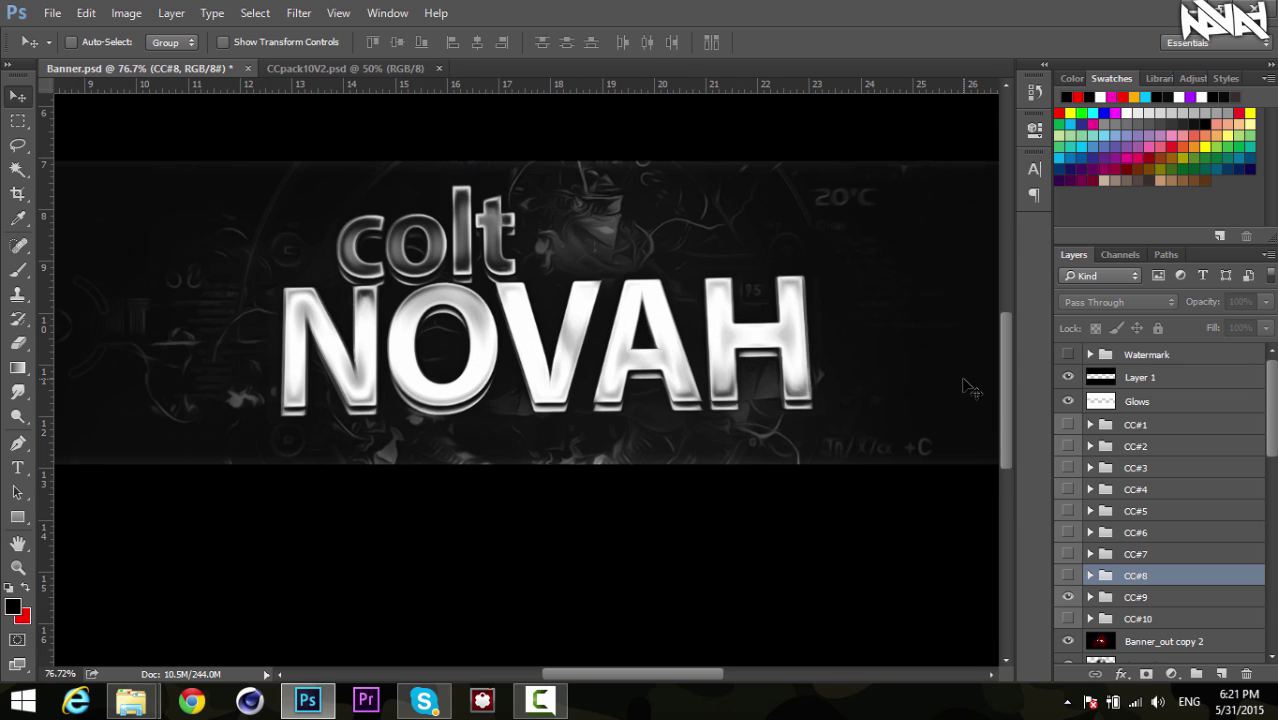
Preview the CC#8 and CC#7 colour corrections on the banner one at a time
left_click(1068, 577)
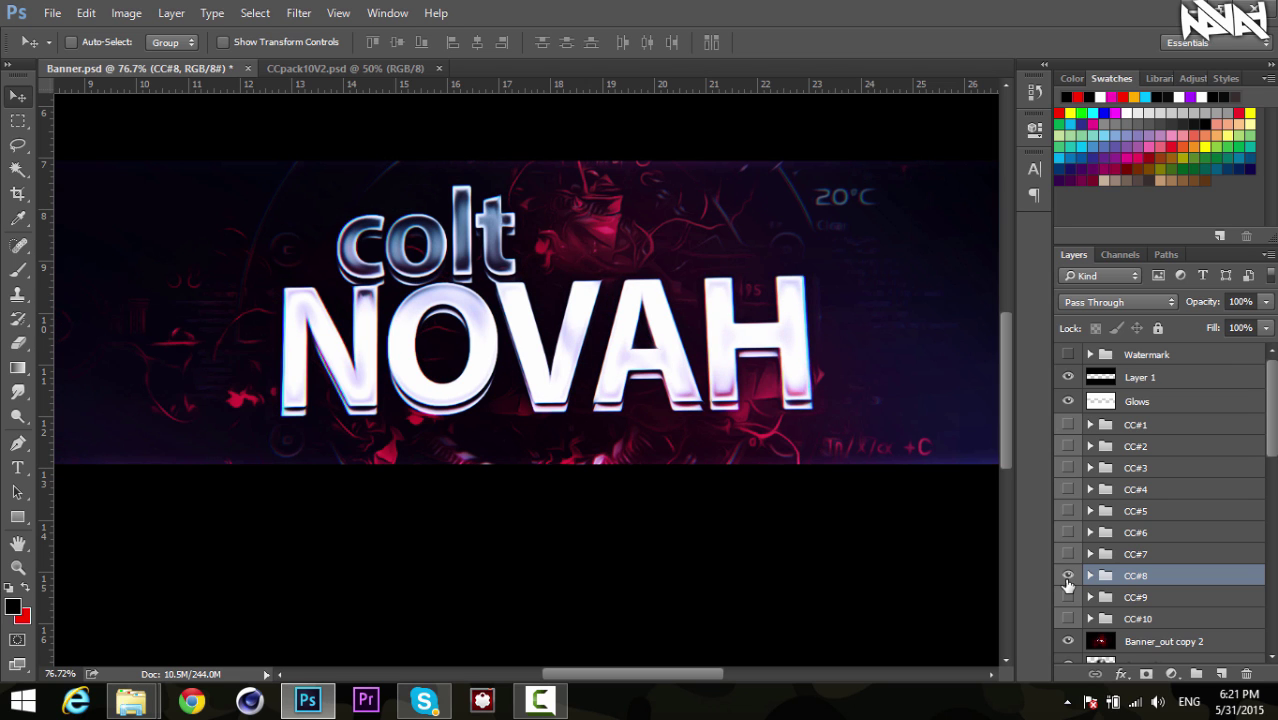
left_click(1068, 577)
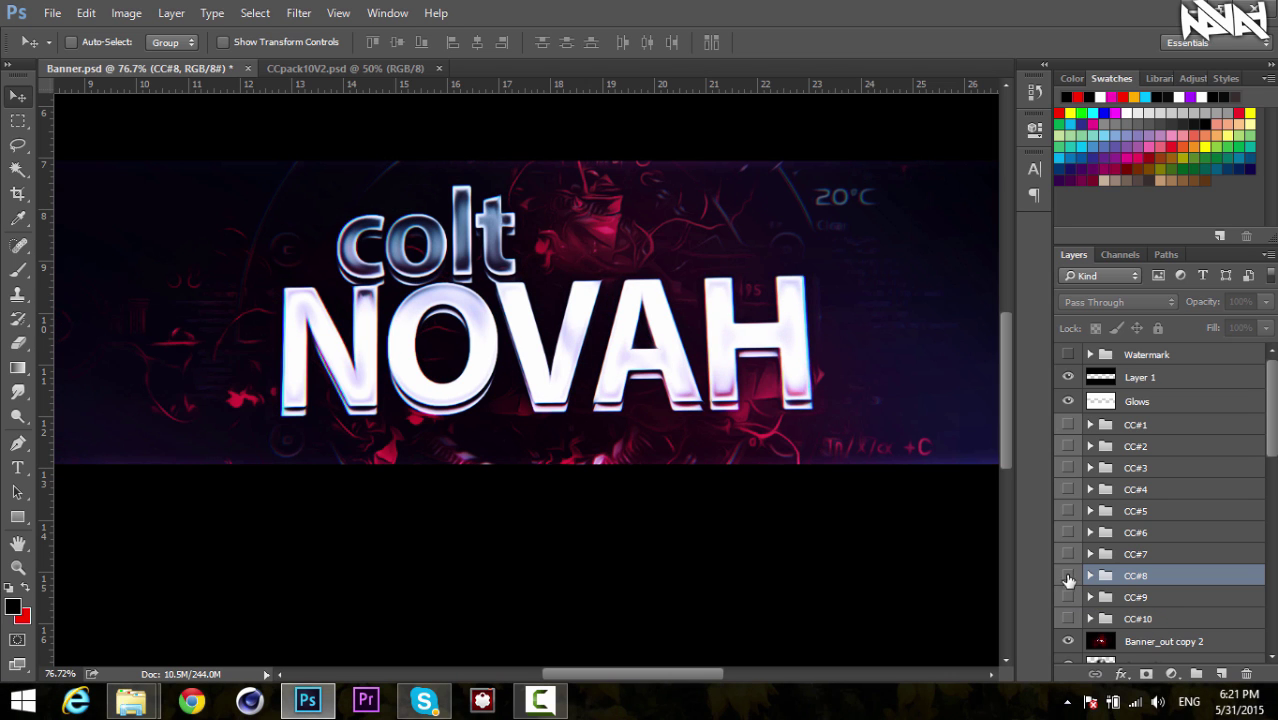
left_click(1068, 554)
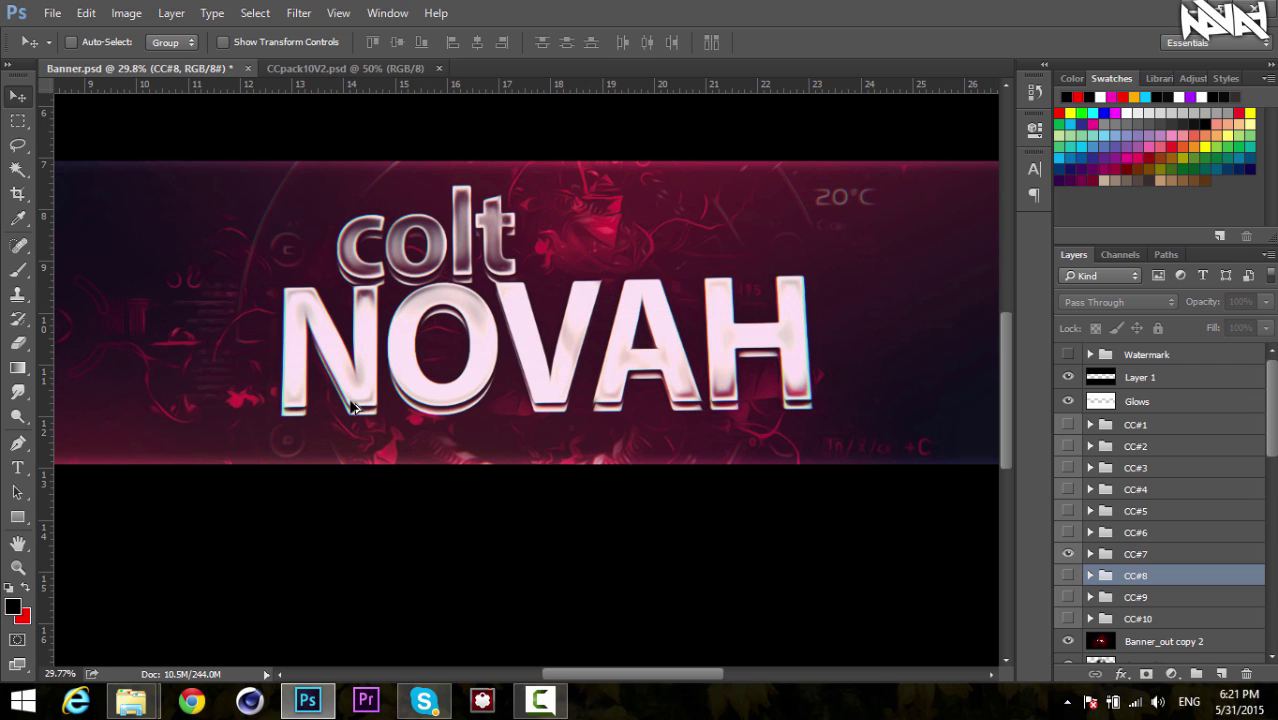
scroll(404, 379, "up", 1)
scroll(507, 418, "up", 3)
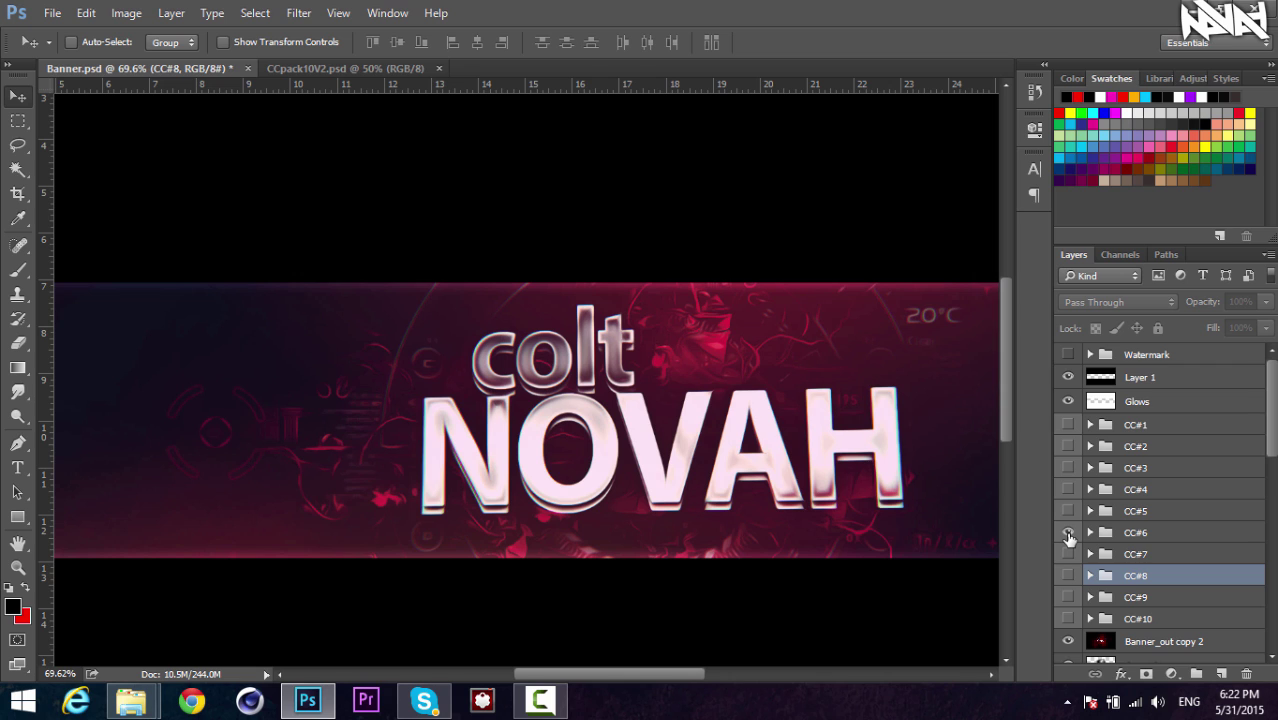
Preview CC#6, CC#5 and CC#4 one at a time, and turn on only the CC#3 colour correction
left_click(1068, 532)
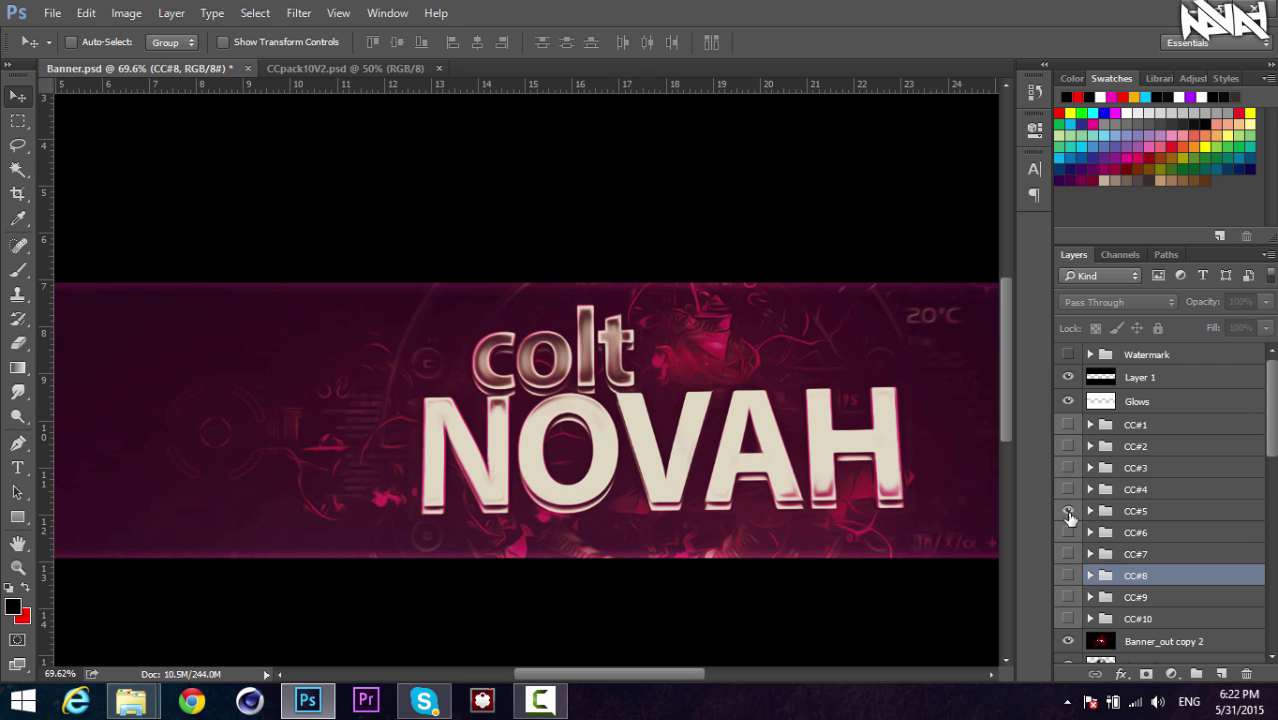
left_click(1068, 511)
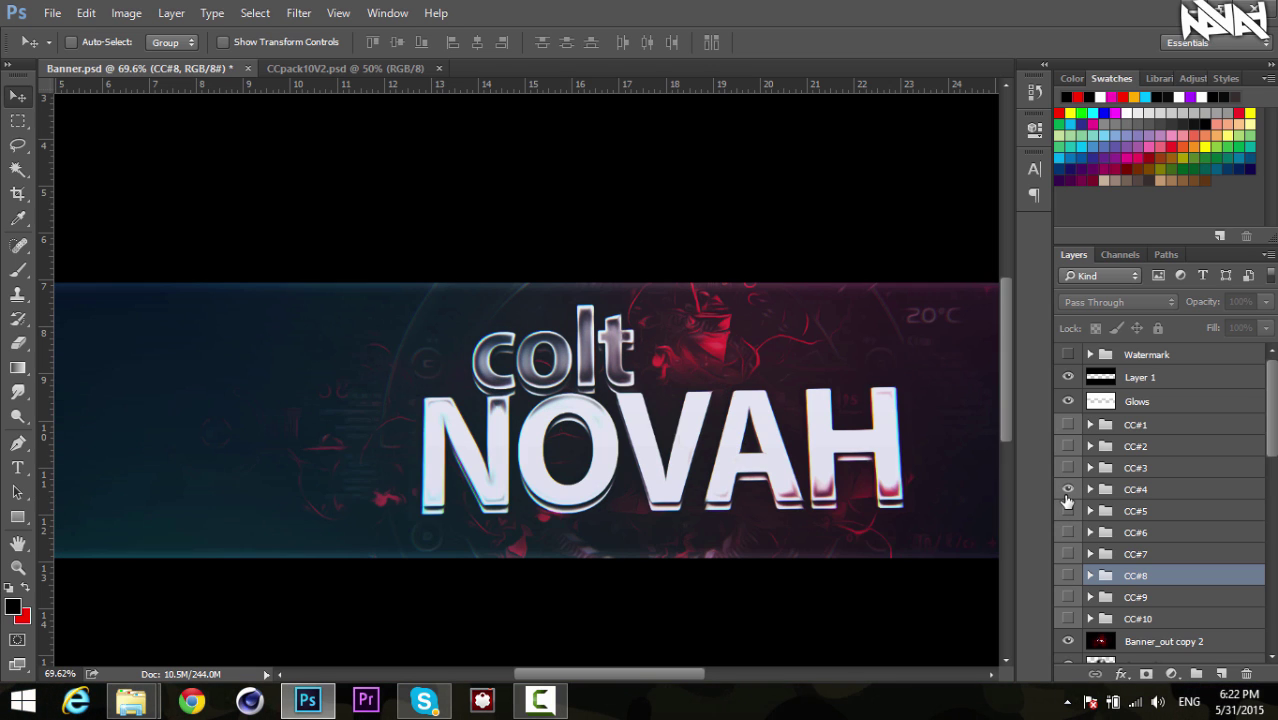
left_click(1068, 489)
left_click(1068, 468)
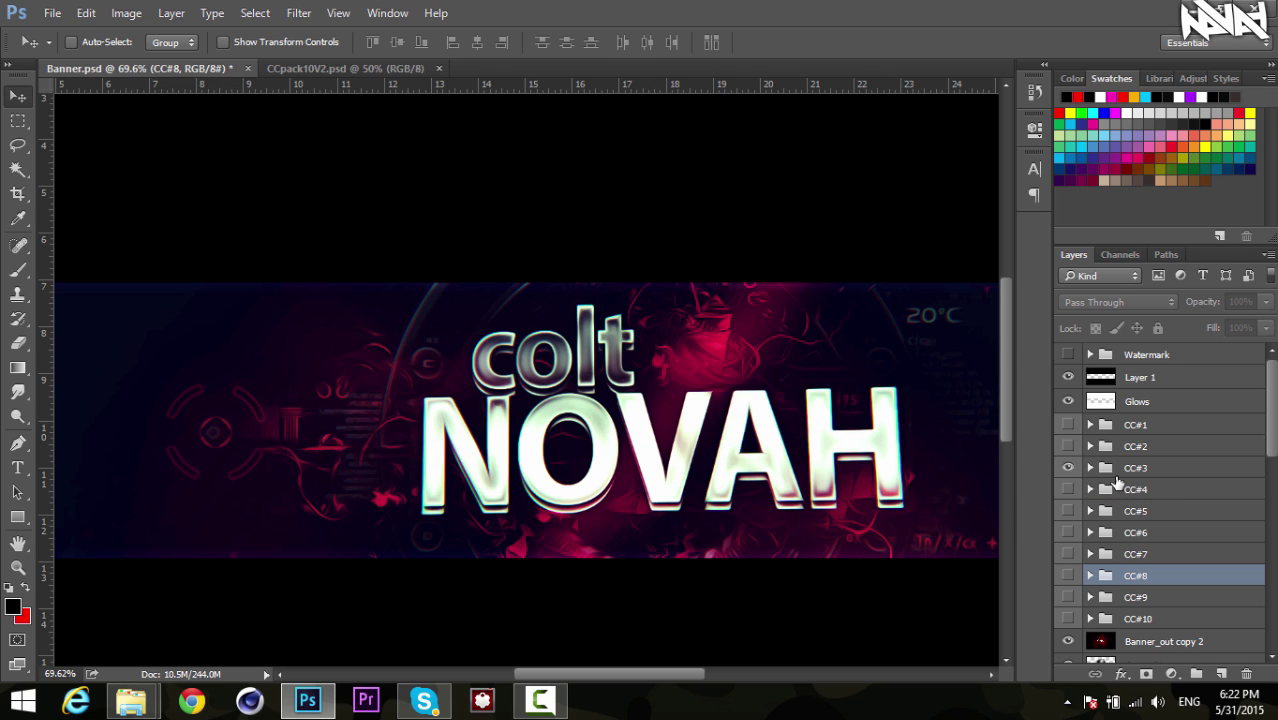
Expand the CC#3 group and hide the upper of its two Gradient Fill layers
left_click(1112, 470)
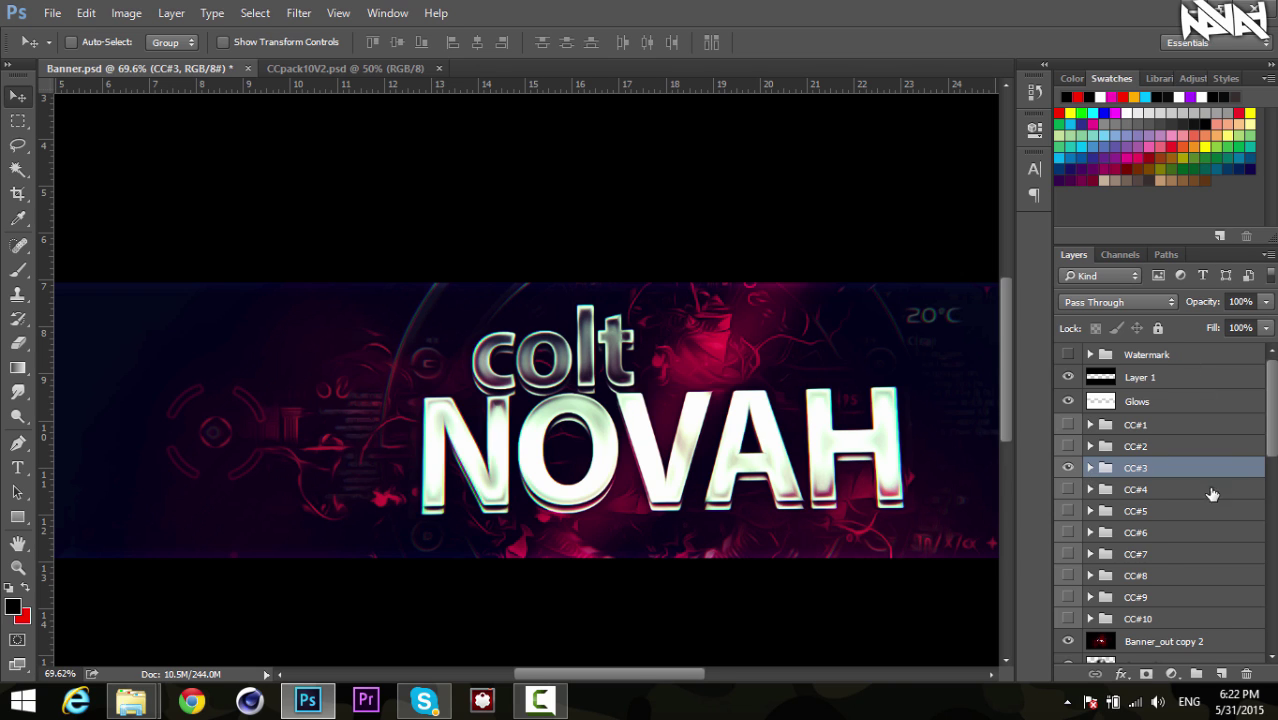
left_click(1090, 467)
scroll(1268, 438, "down", 5)
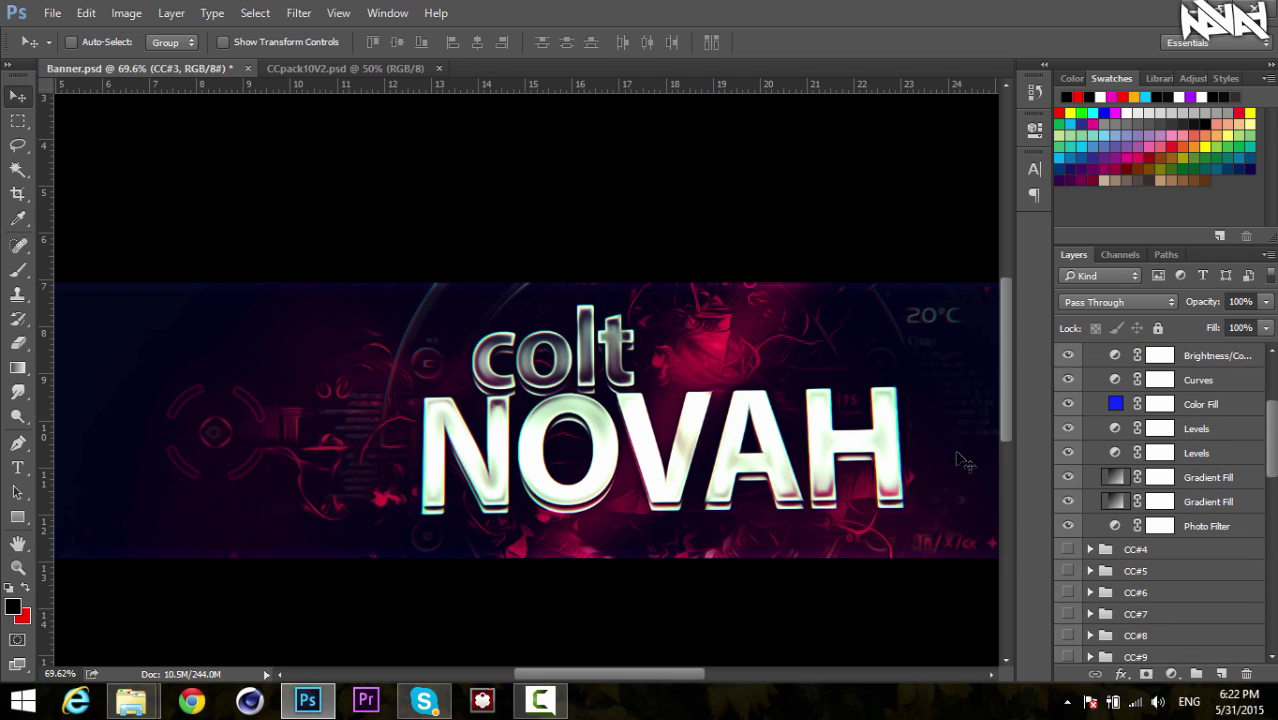
left_click(1069, 479)
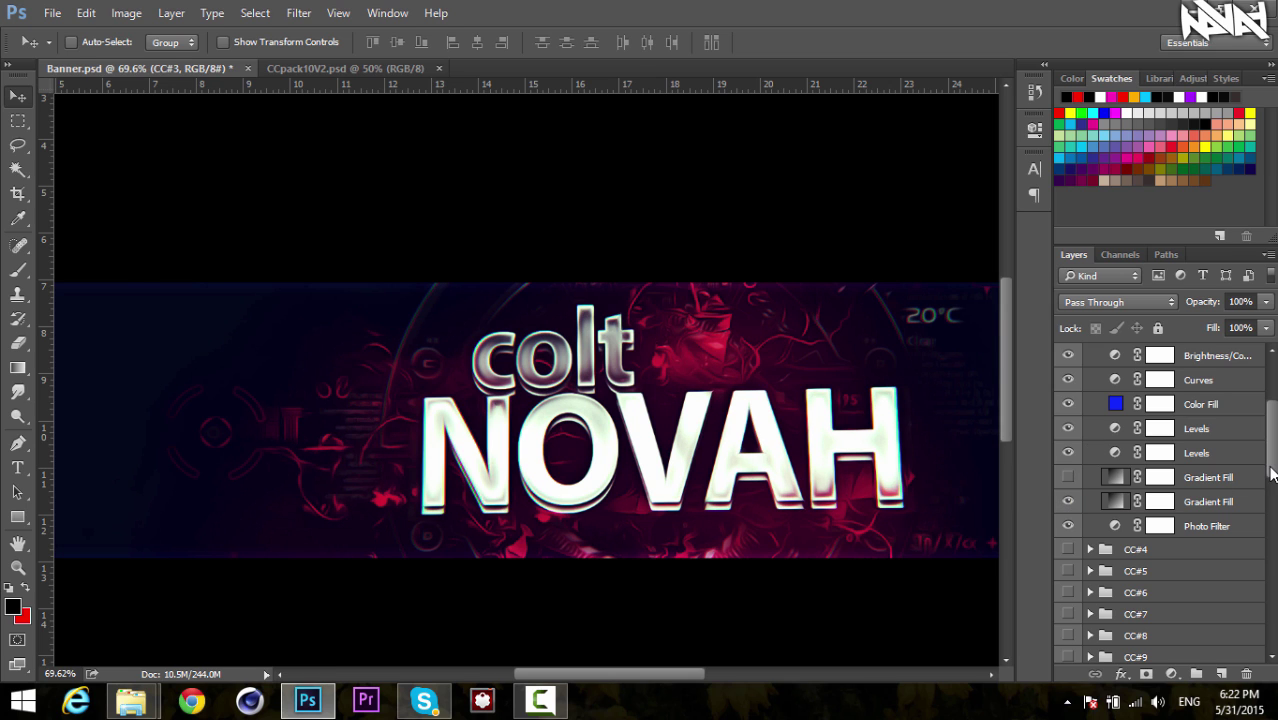
scroll(1270, 485, "up", 3)
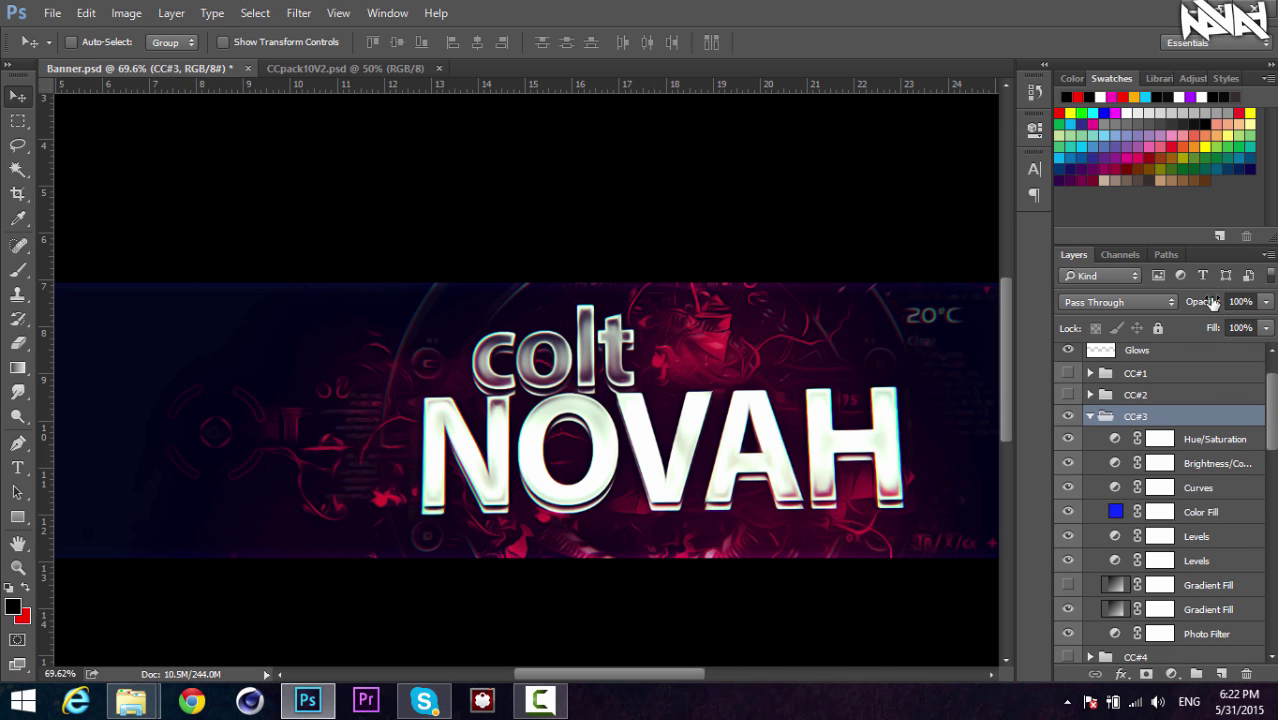
Compare the banner with and without the CC#3 colour correction, and reduce the collapsed group's opacity to 43%
left_click_drag(1212, 303, 1188, 305)
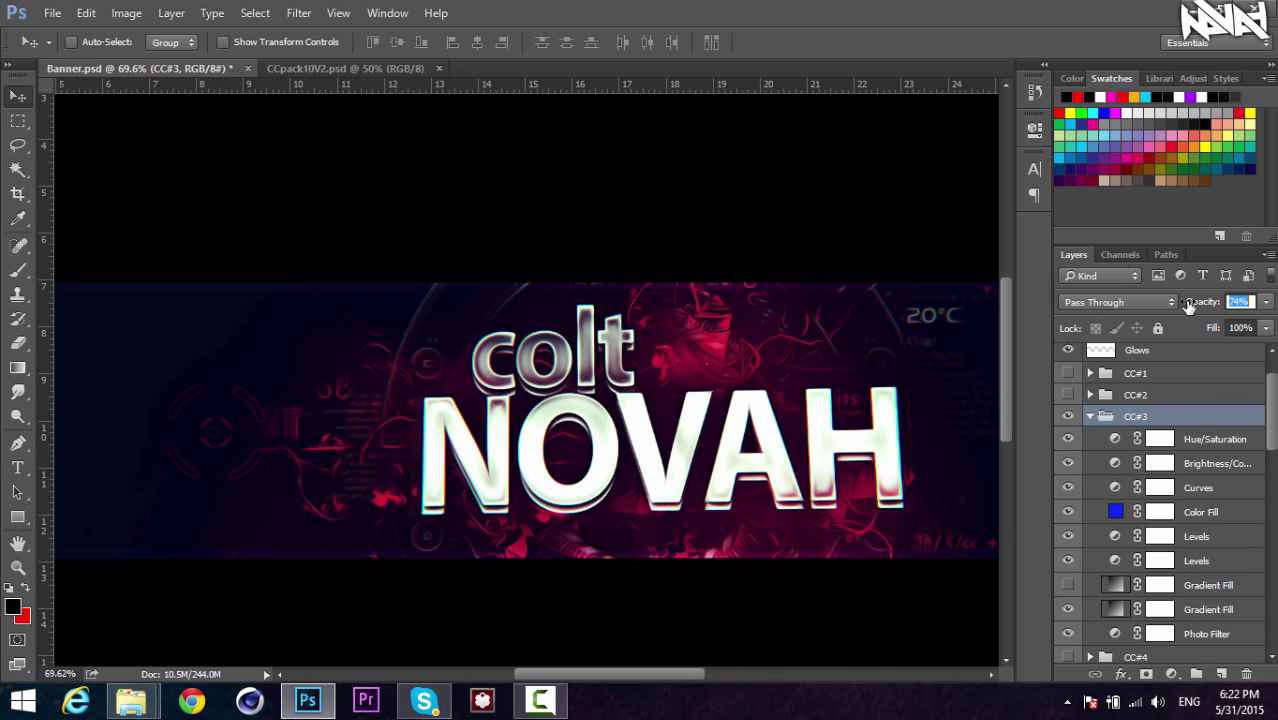
left_click(1090, 416)
left_click(1068, 416)
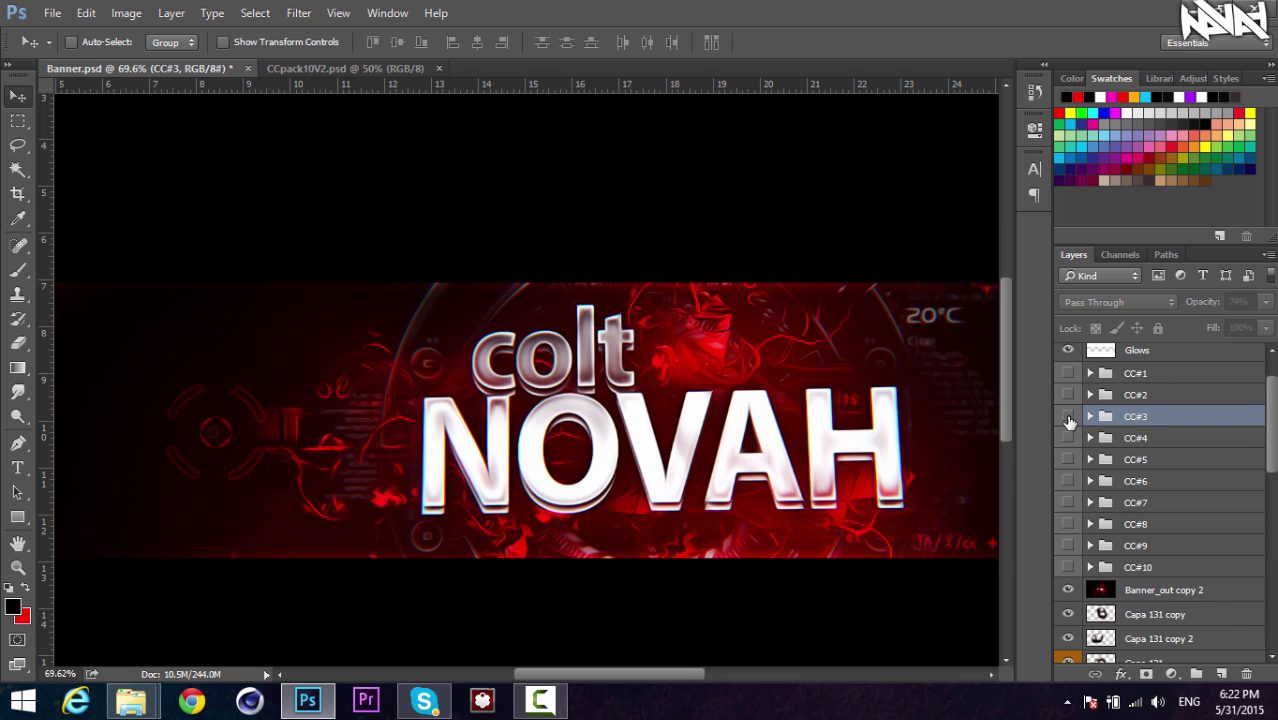
left_click(1068, 416)
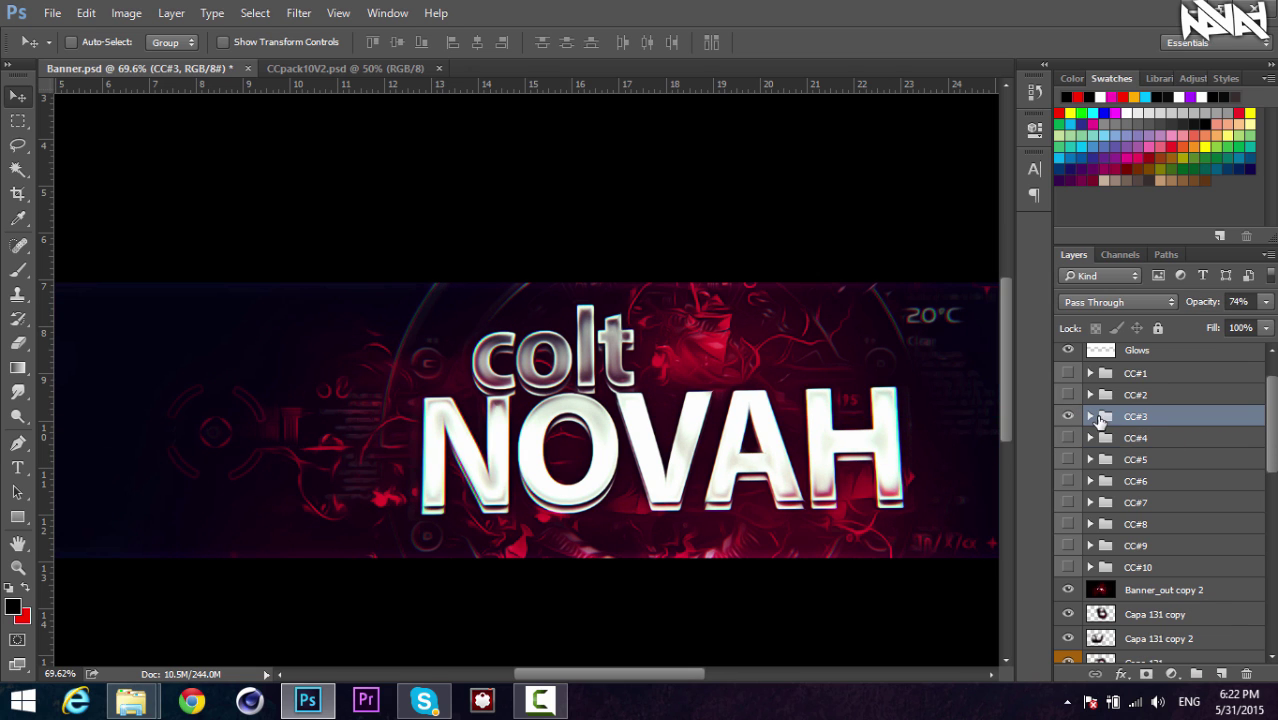
left_click_drag(1213, 308, 1185, 313)
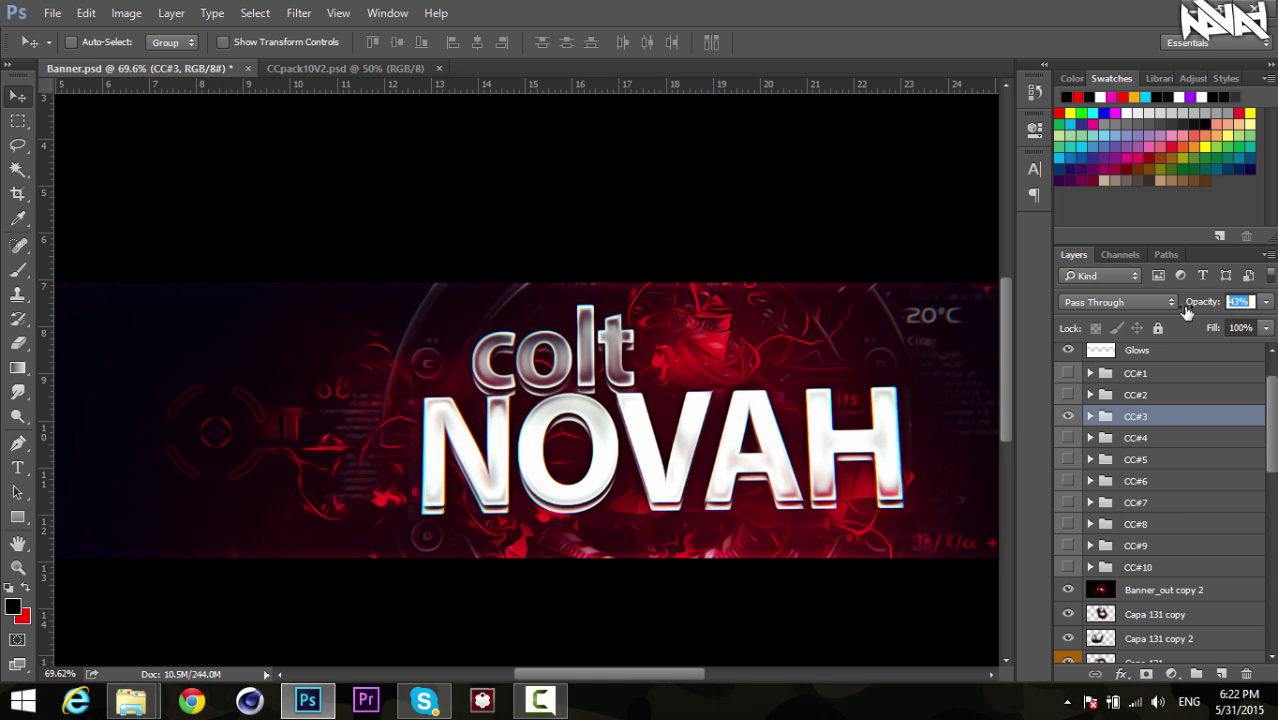
Preview the CC#1, CC#2 and CC#4 colour corrections one at a time in combination with CC#3
scroll(1240, 450, "up", 2)
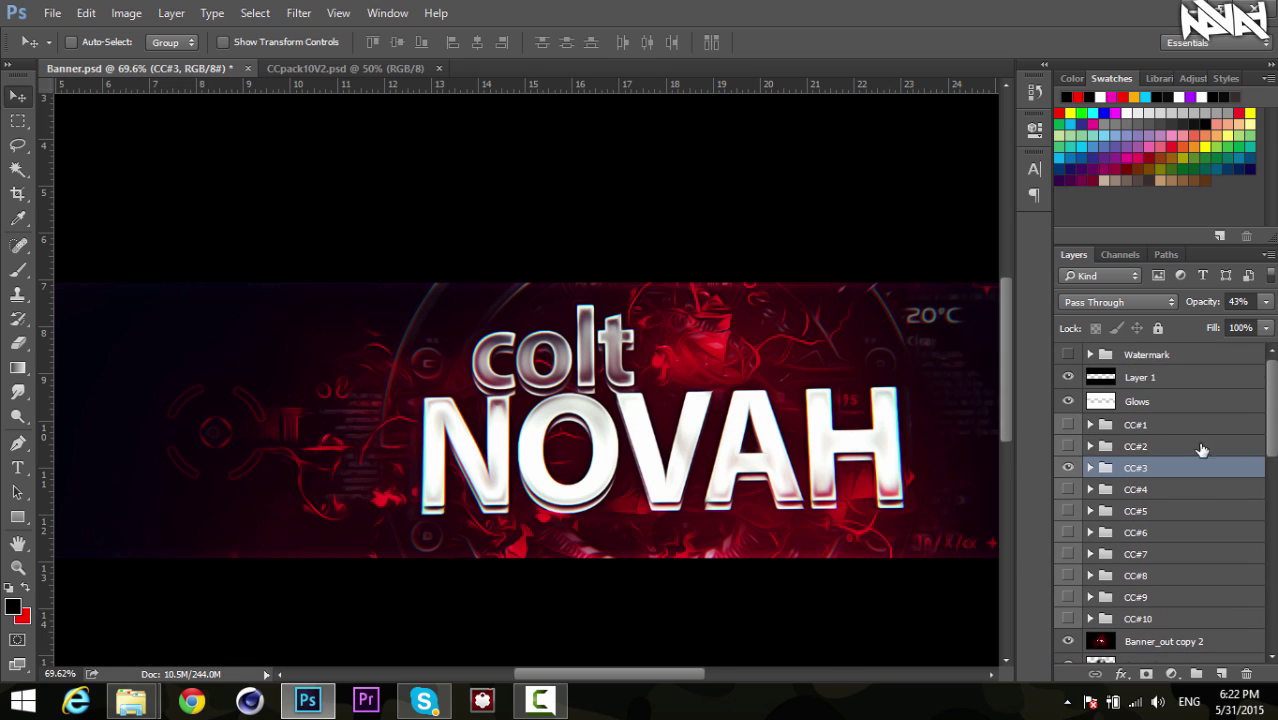
left_click(1067, 426)
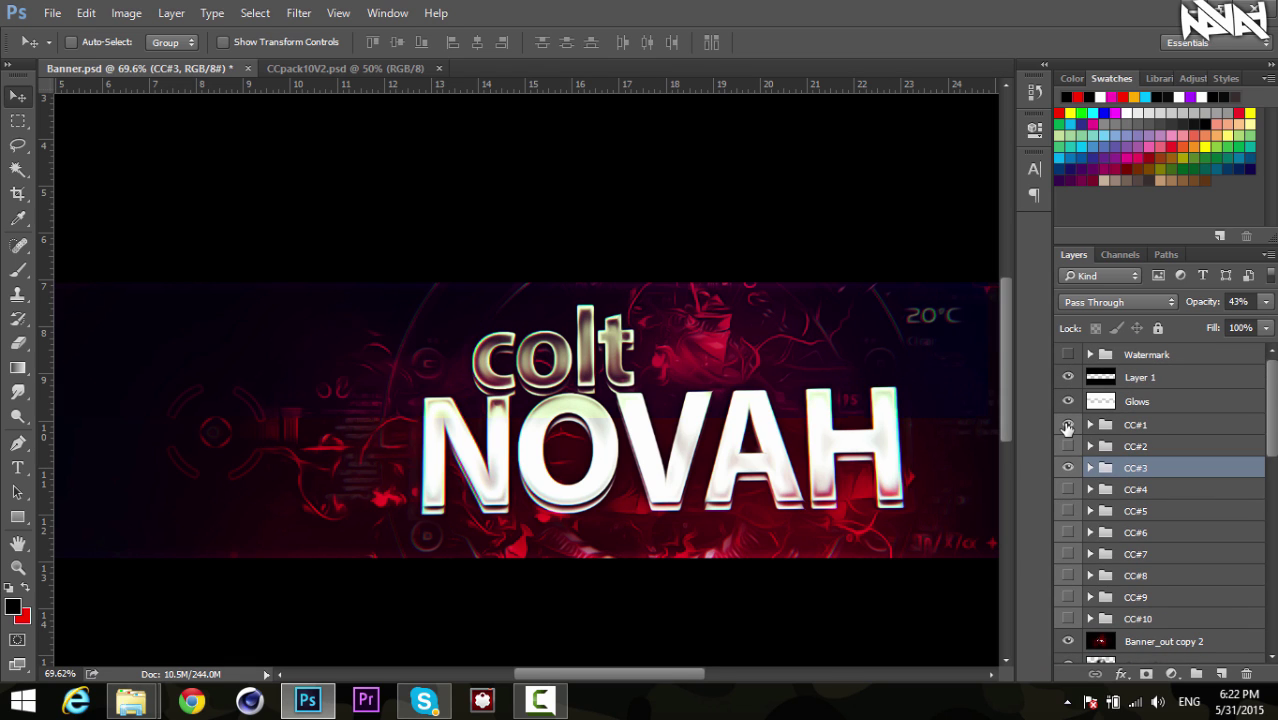
left_click(1067, 426)
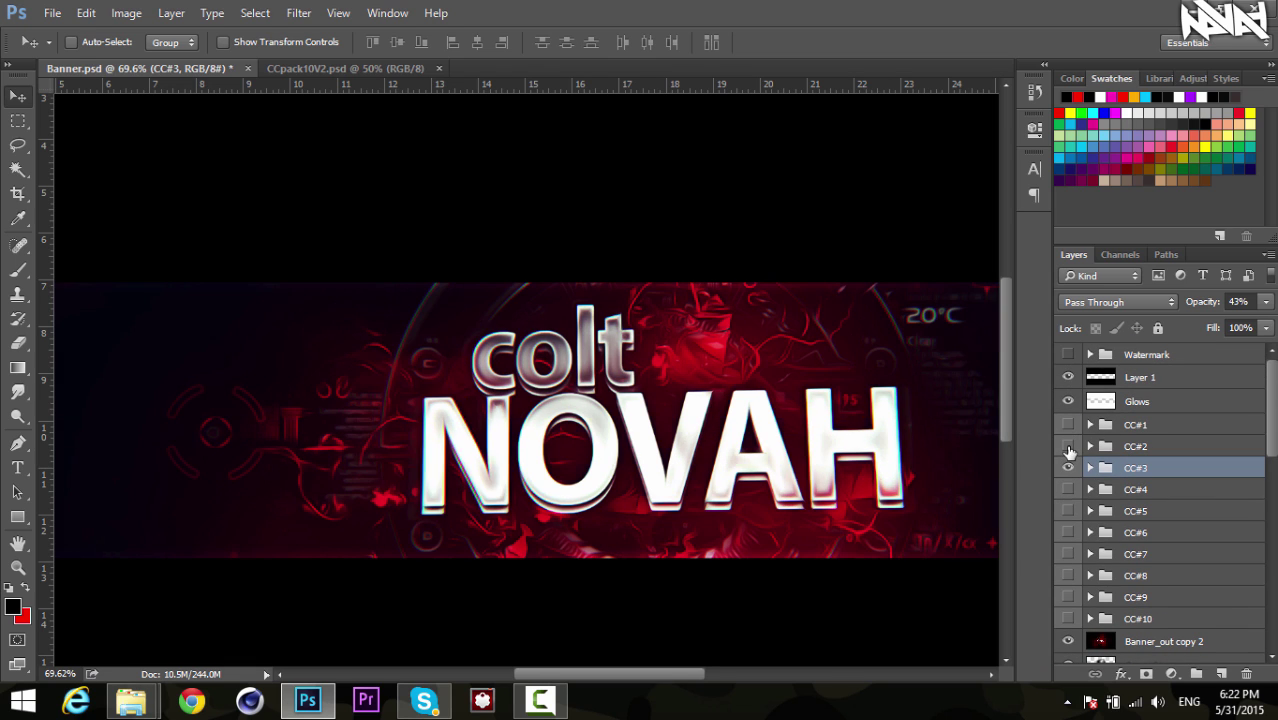
left_click(1067, 447)
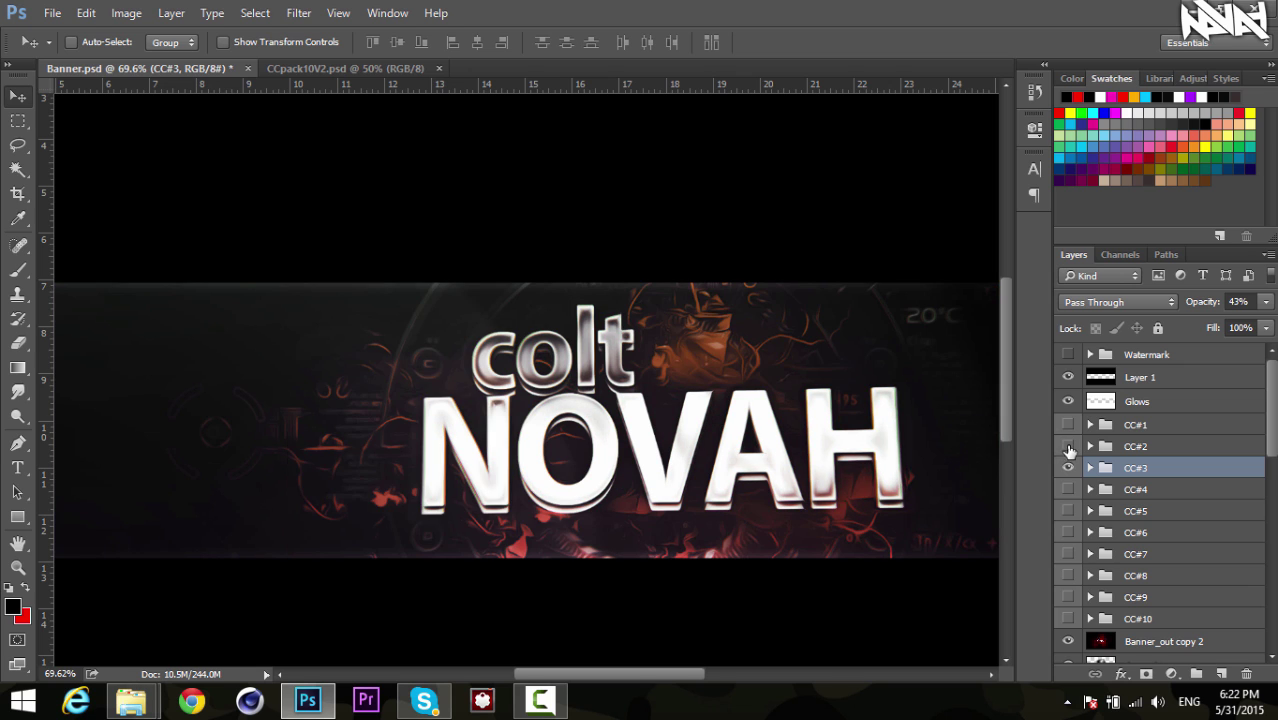
left_click(1067, 447)
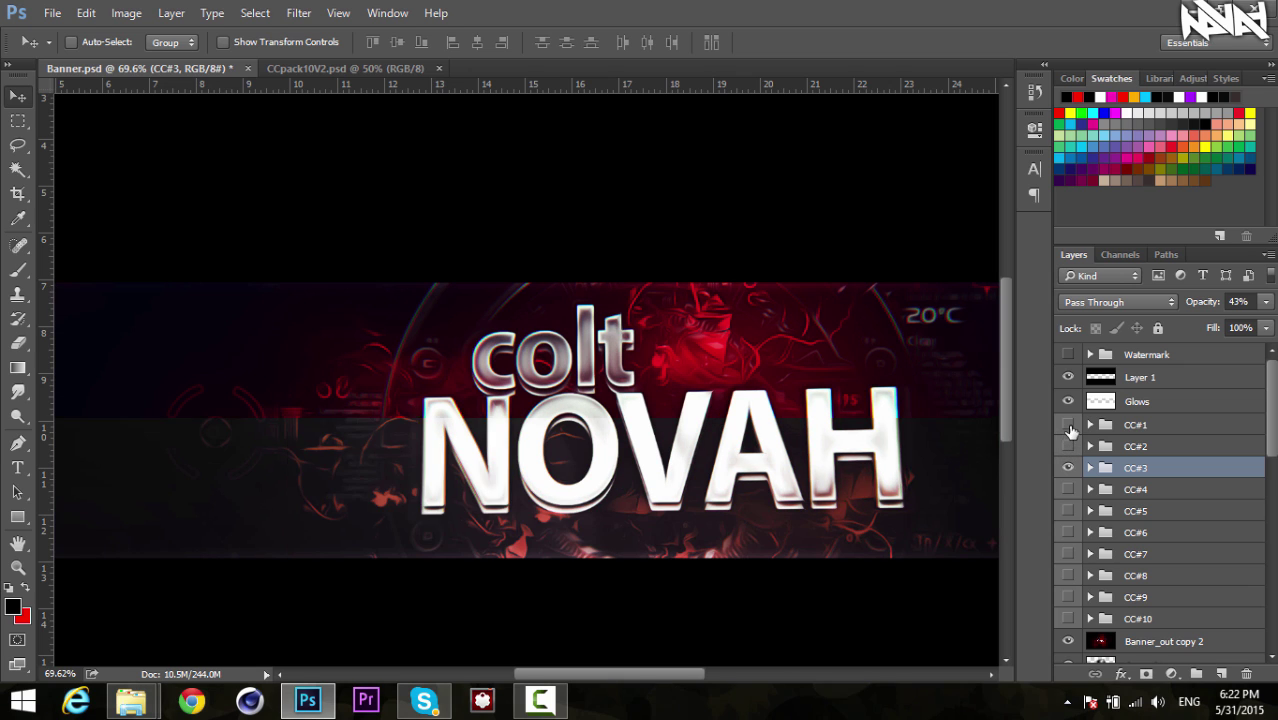
left_click(1068, 490)
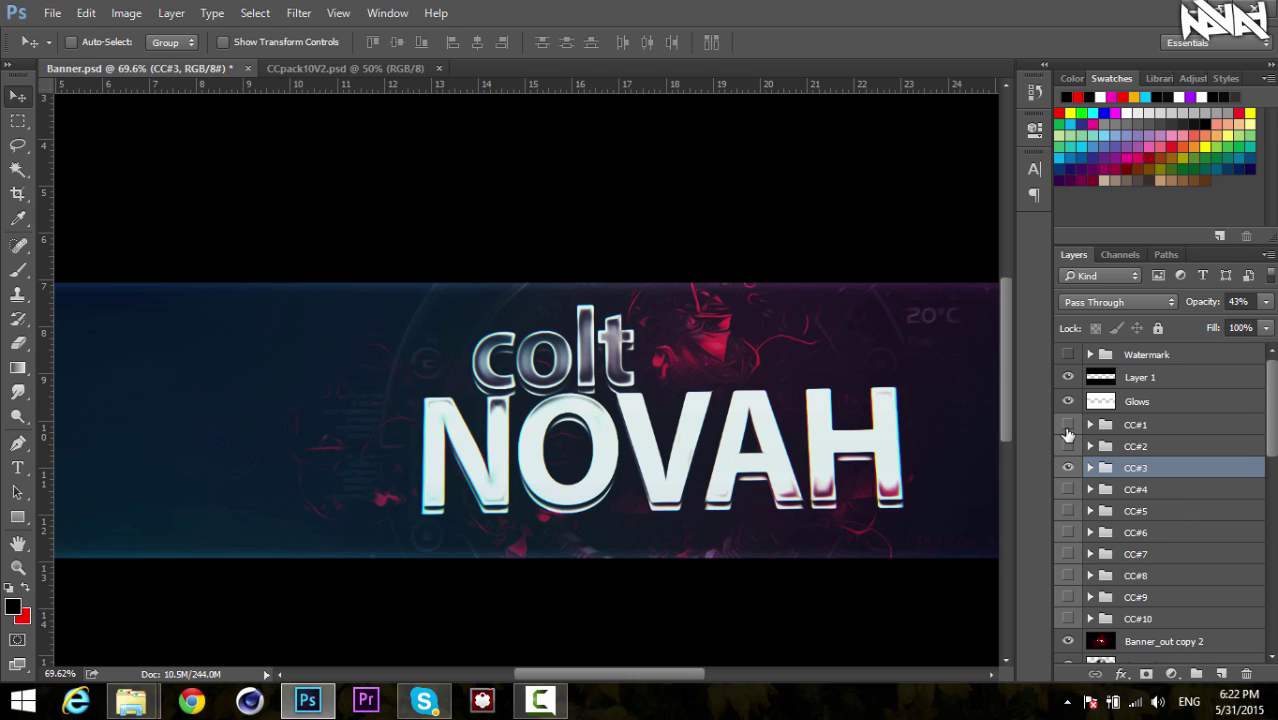
Turn on the CC#1 colour correction group and reduce its opacity to 23%
left_click(1068, 428)
left_click(1136, 428)
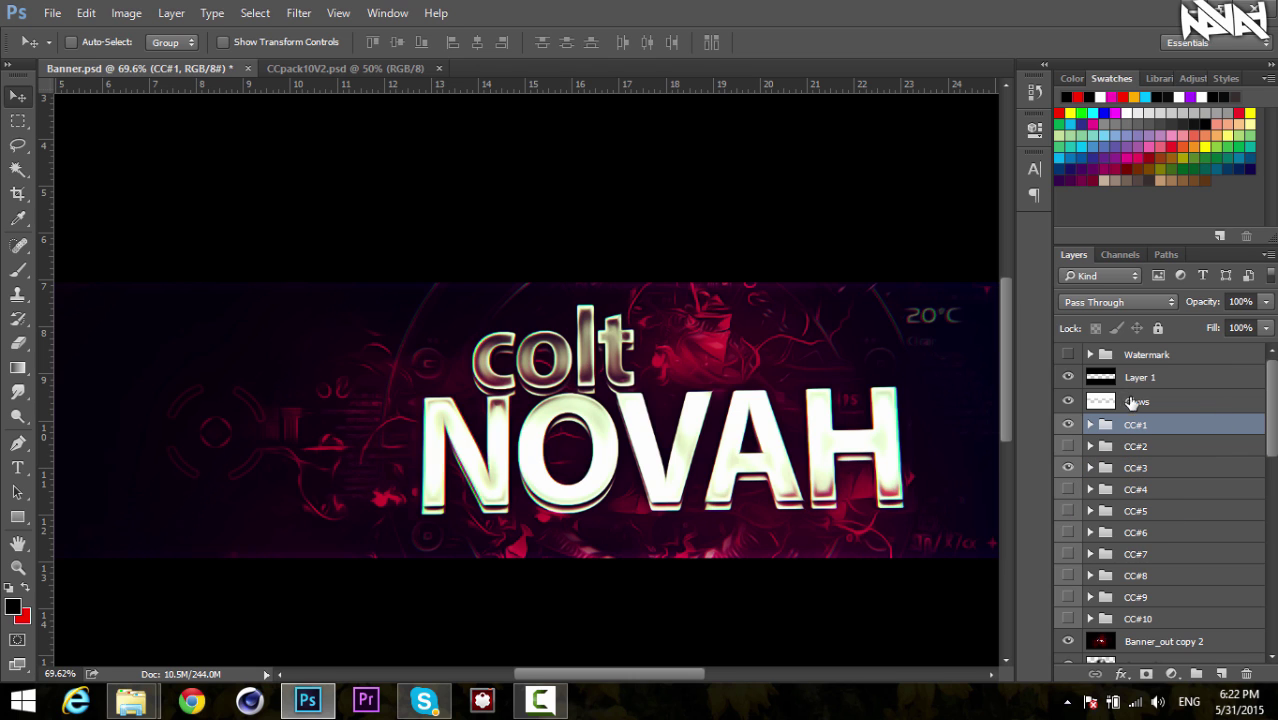
left_click_drag(1200, 302, 1133, 314)
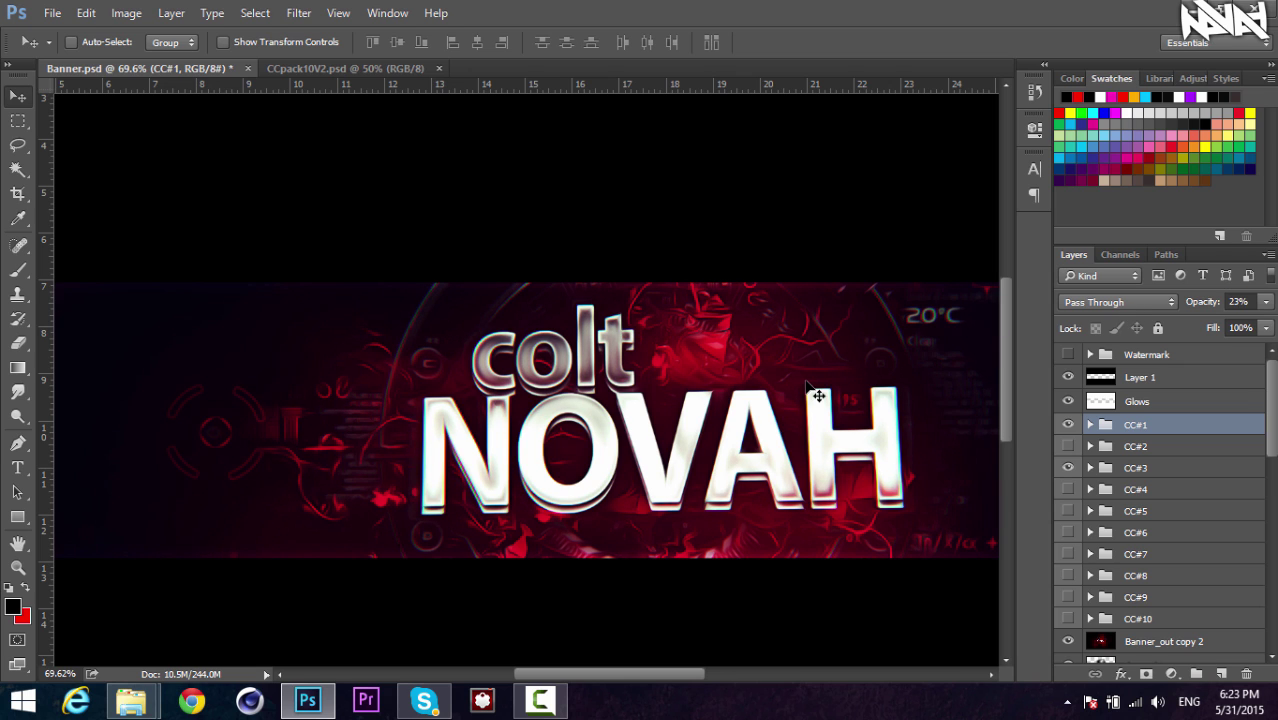
Examine the colour-corrected banner both close up on the "colt NOVAH" text and as a whole canvas
scroll(785, 400, "down", 1)
scroll(785, 400, "down", 4)
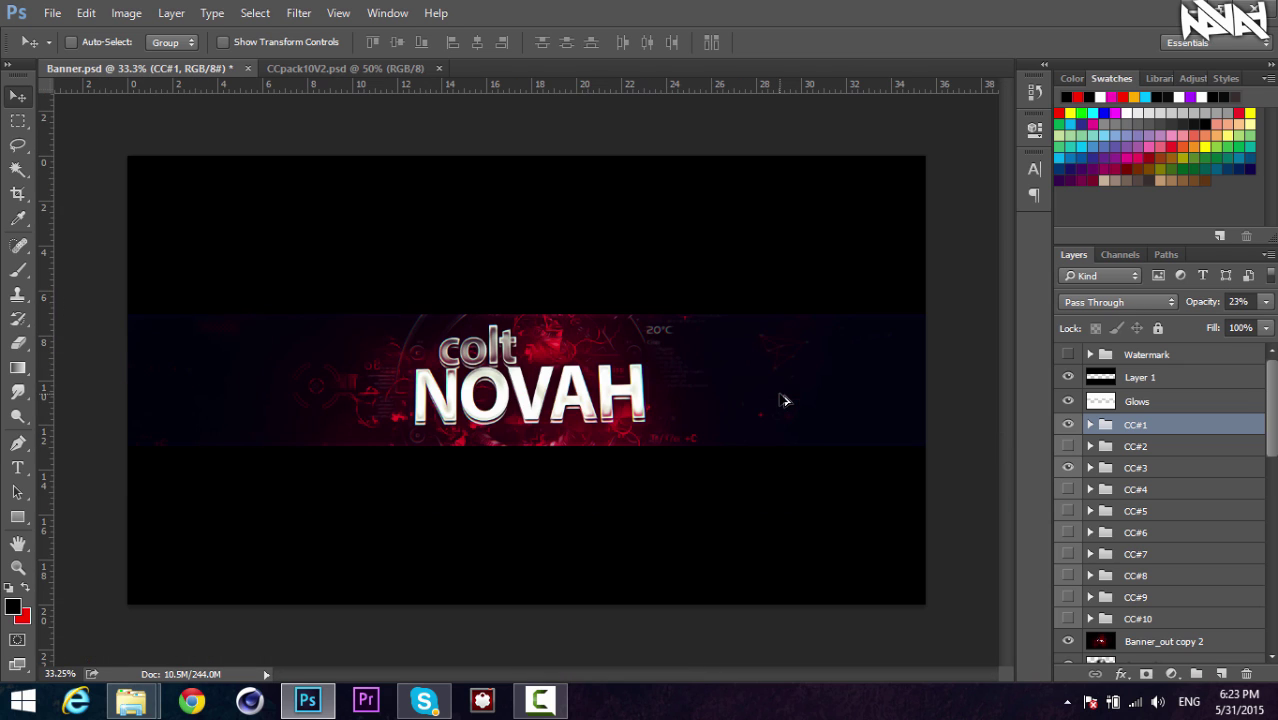
scroll(604, 403, "up", 8)
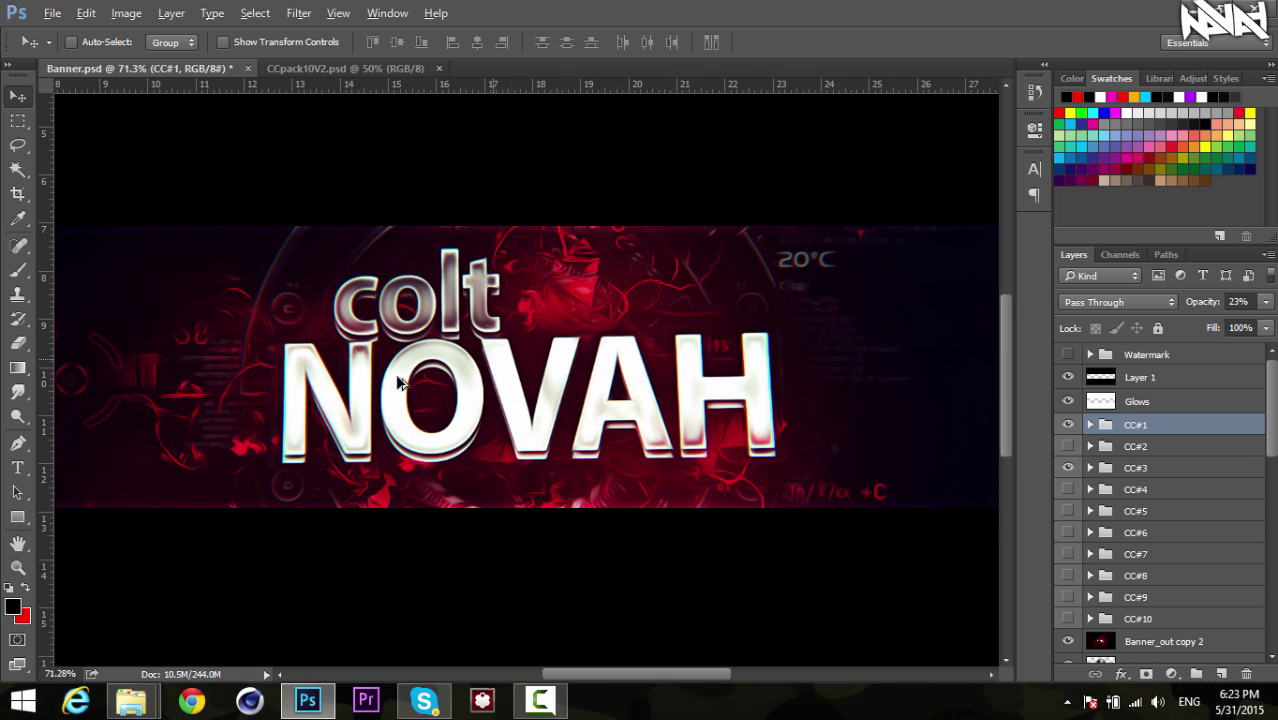
scroll(400, 383, "up", 2)
scroll(648, 497, "down", 7)
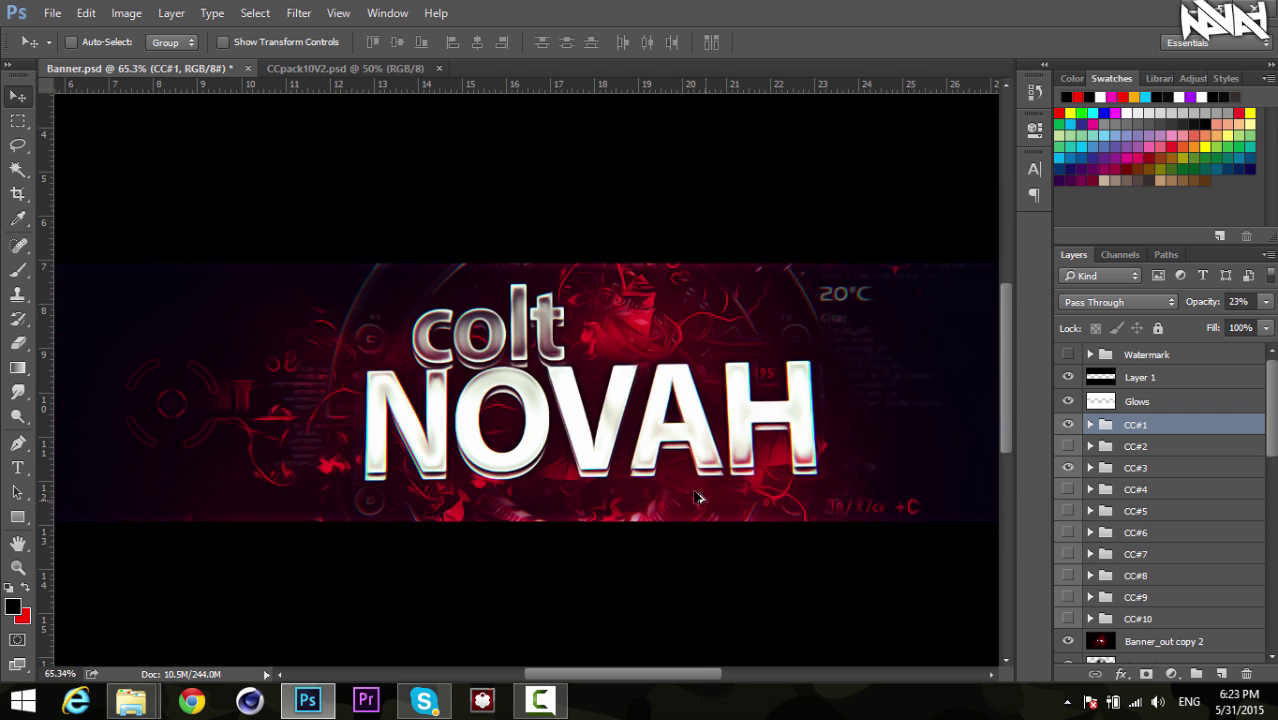
scroll(560, 420, "up", 1)
scroll(560, 420, "down", 1)
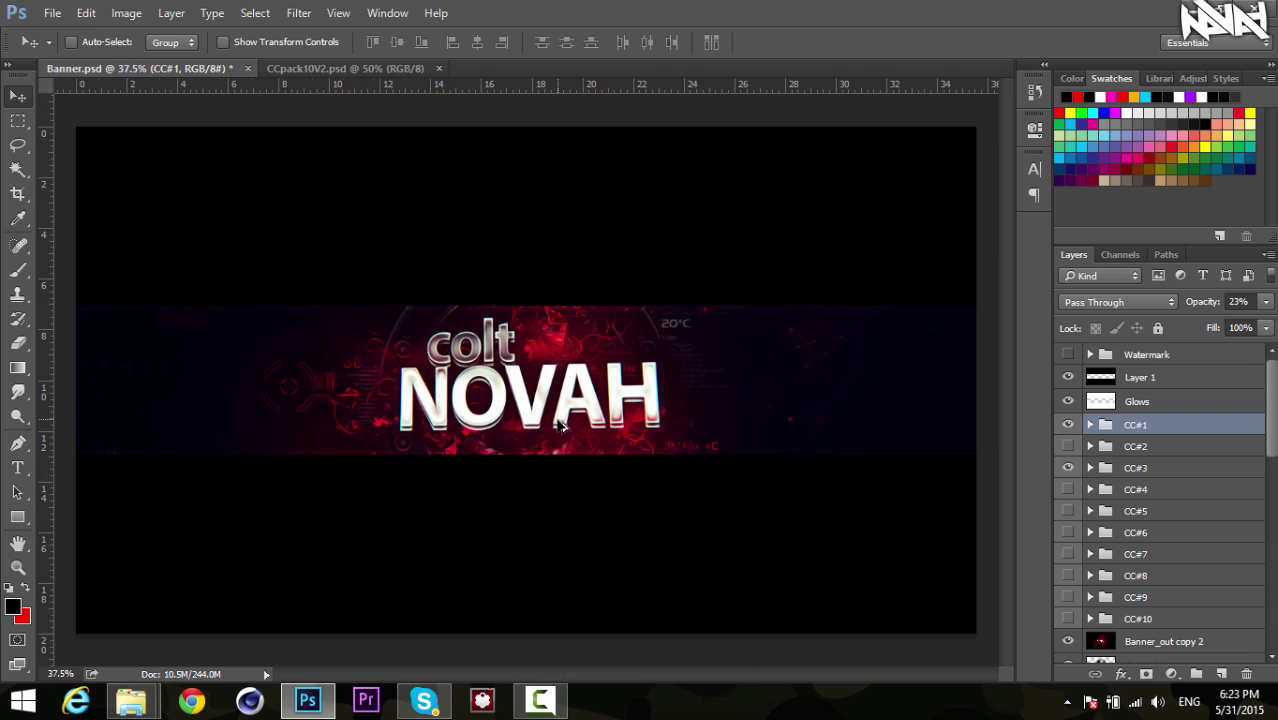
scroll(560, 420, "up", 2)
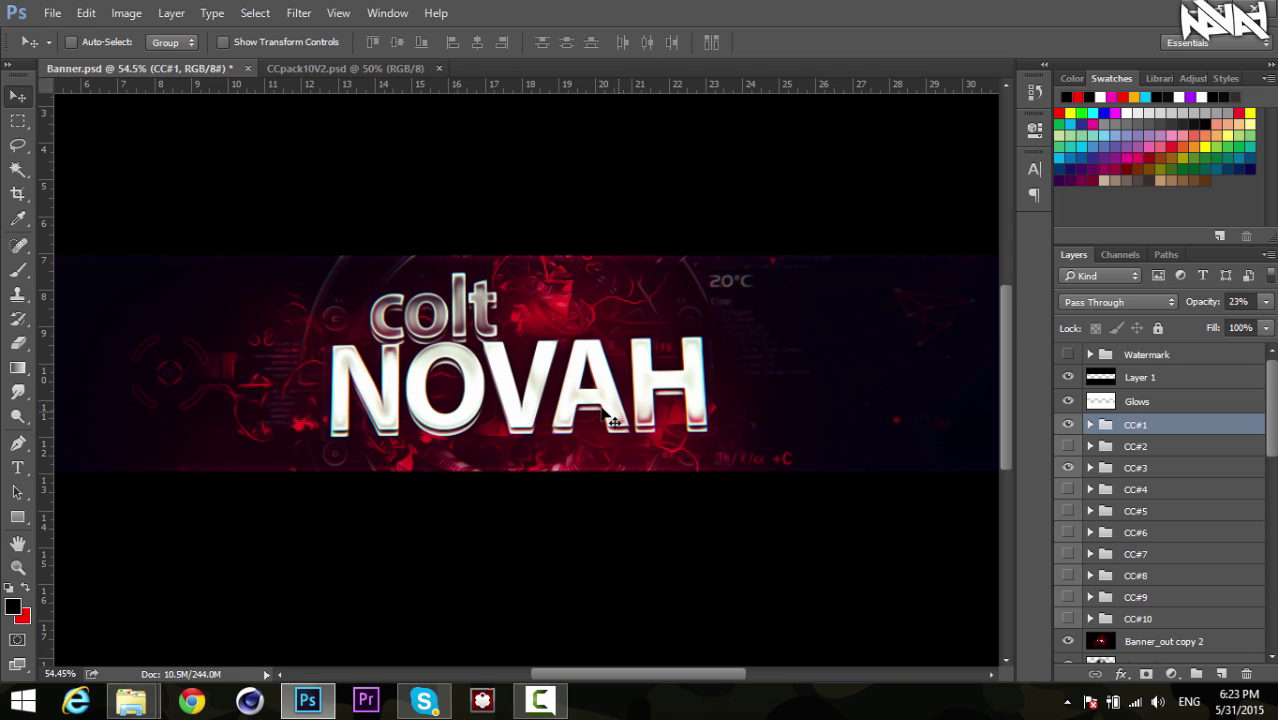
scroll(499, 353, "down", 2)
scroll(499, 353, "up", 2)
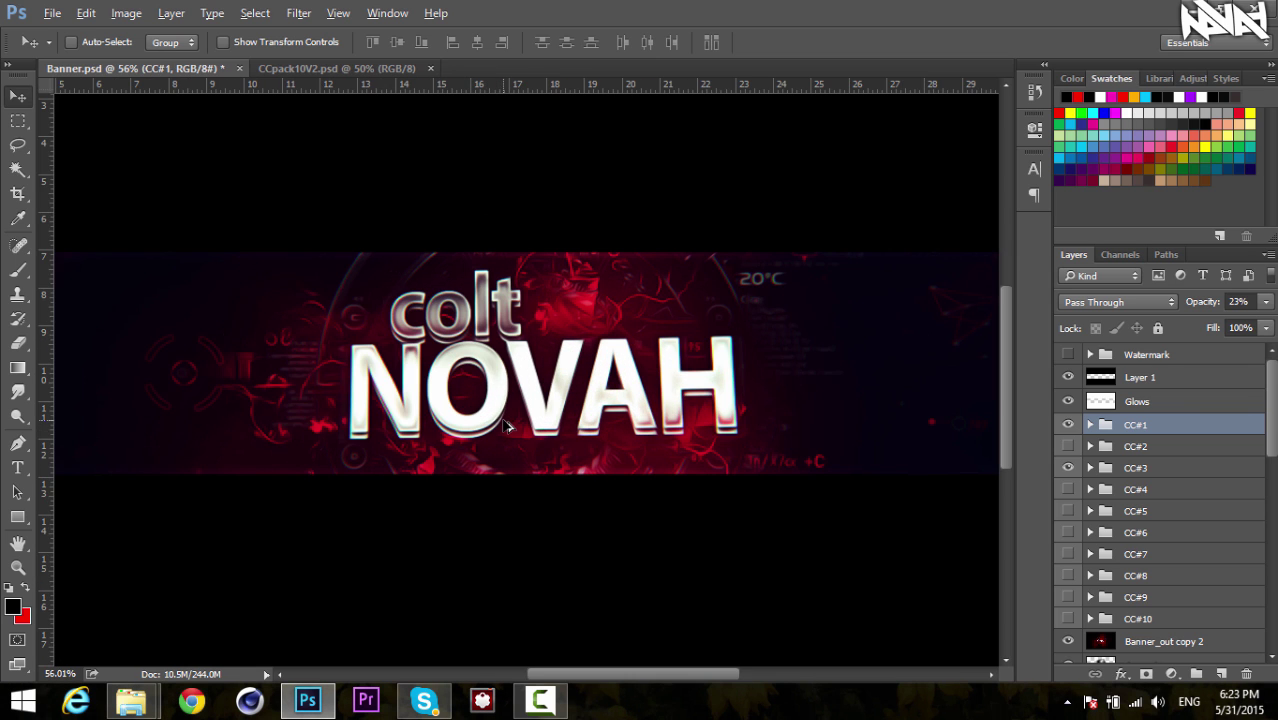
scroll(551, 387, "up", 2)
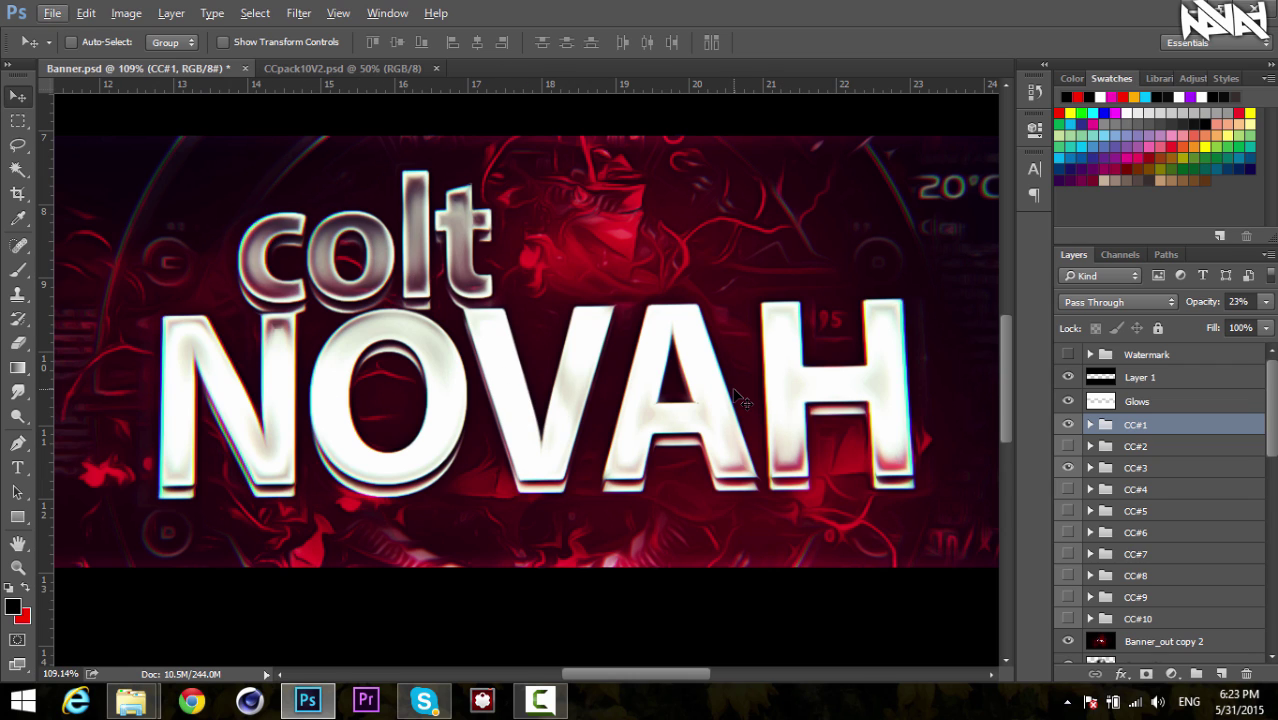
scroll(735, 390, "down", 4)
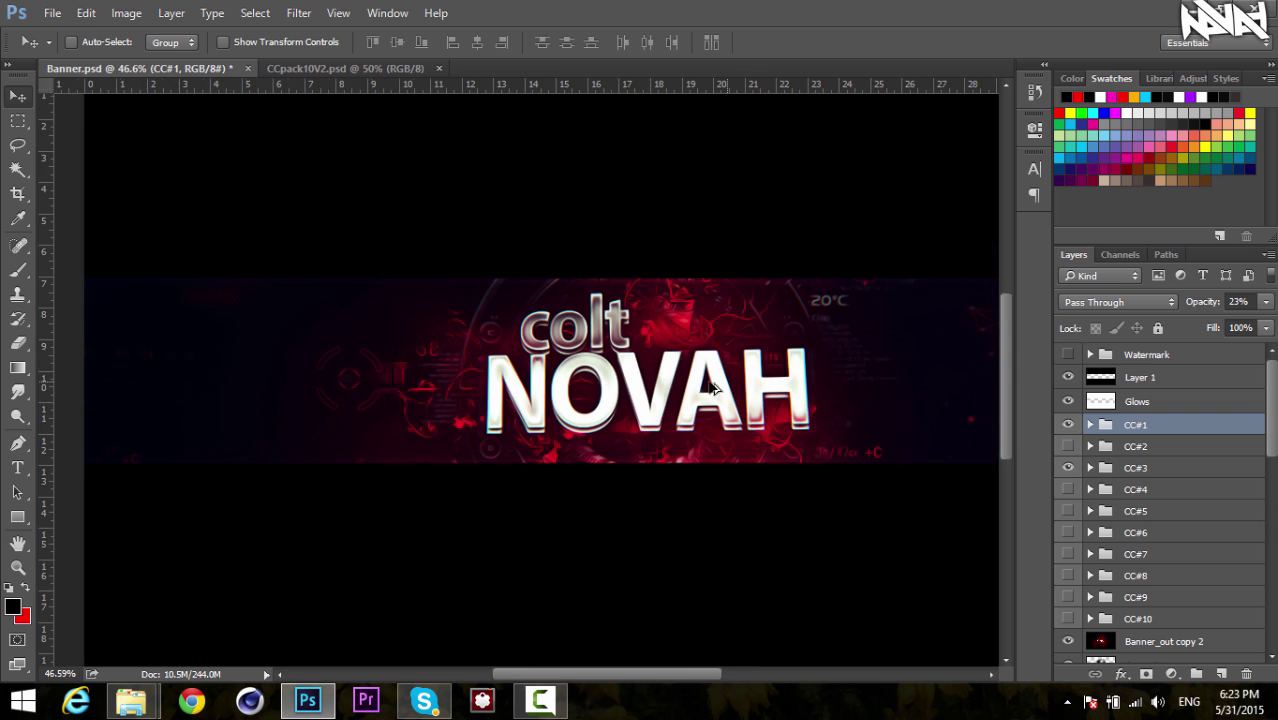
scroll(538, 400, "up", 4)
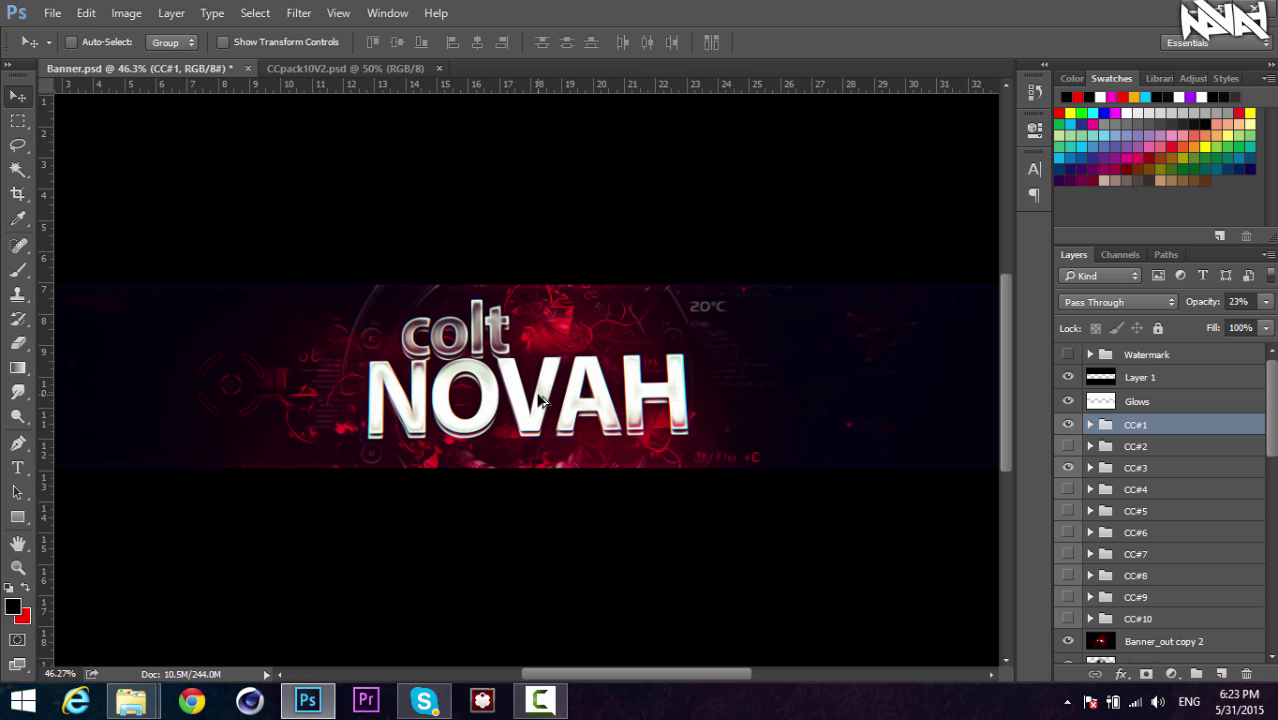
scroll(538, 400, "down", 4)
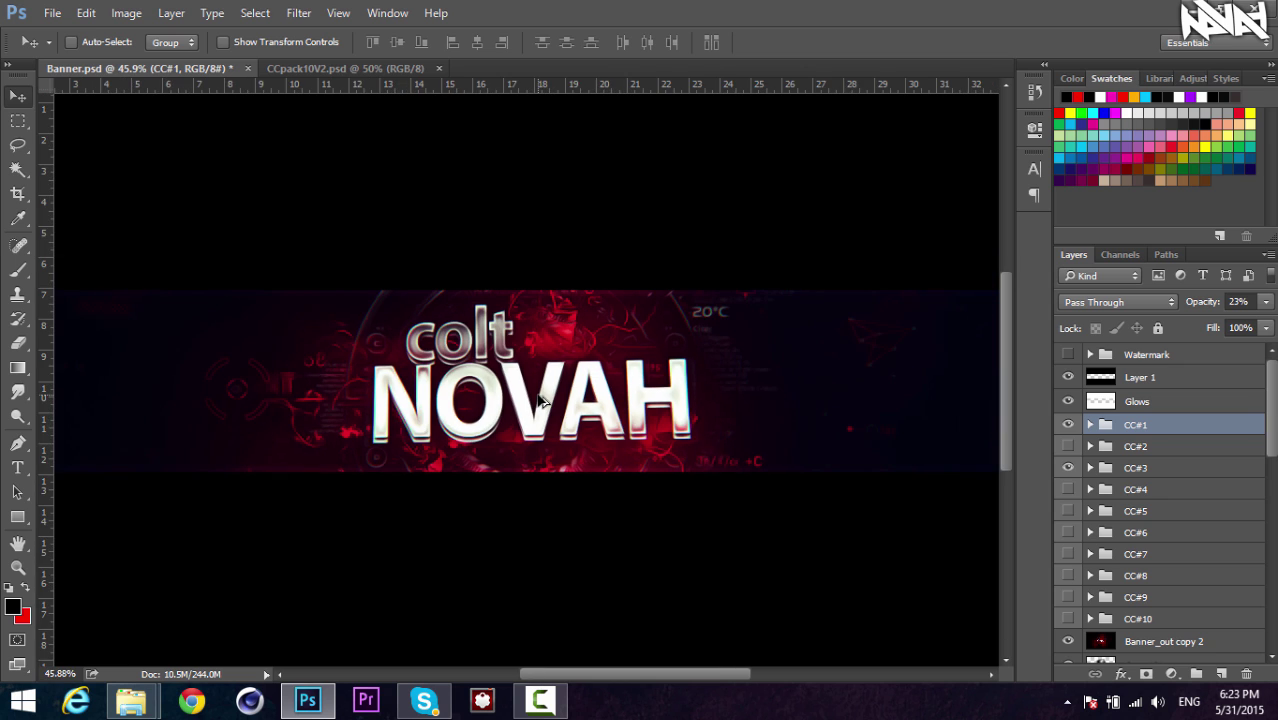
scroll(598, 396, "down", 1)
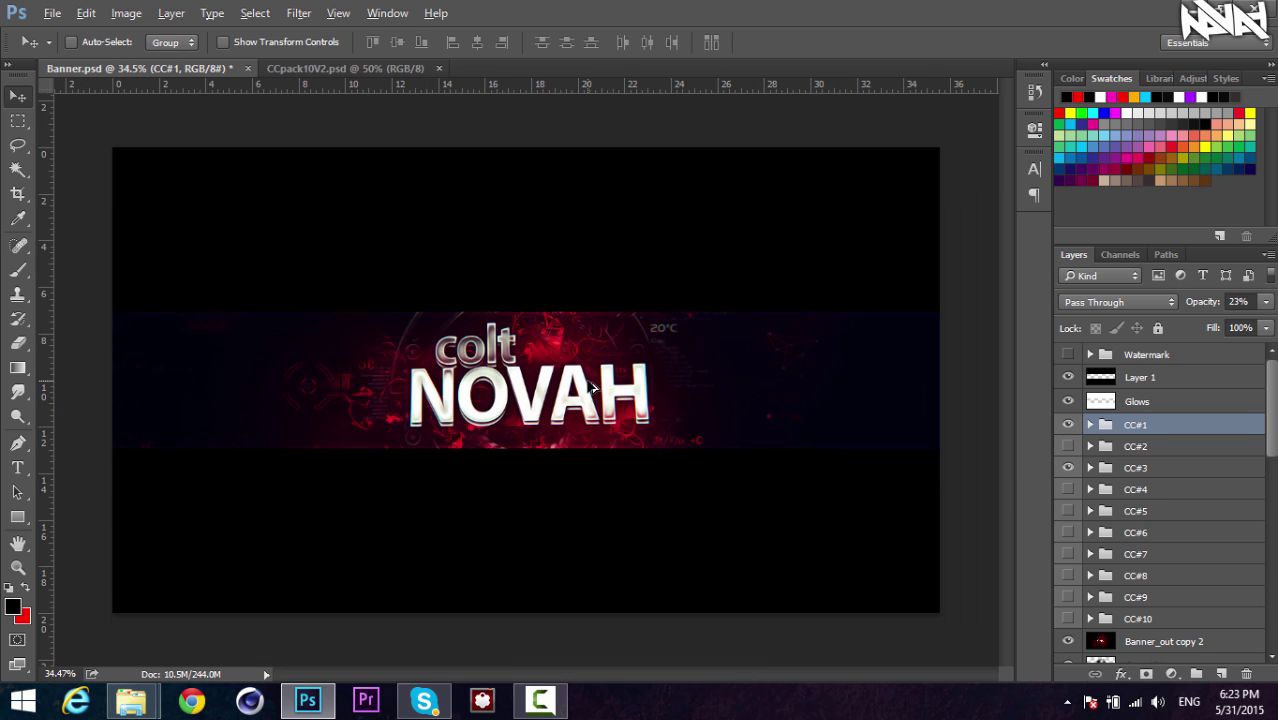